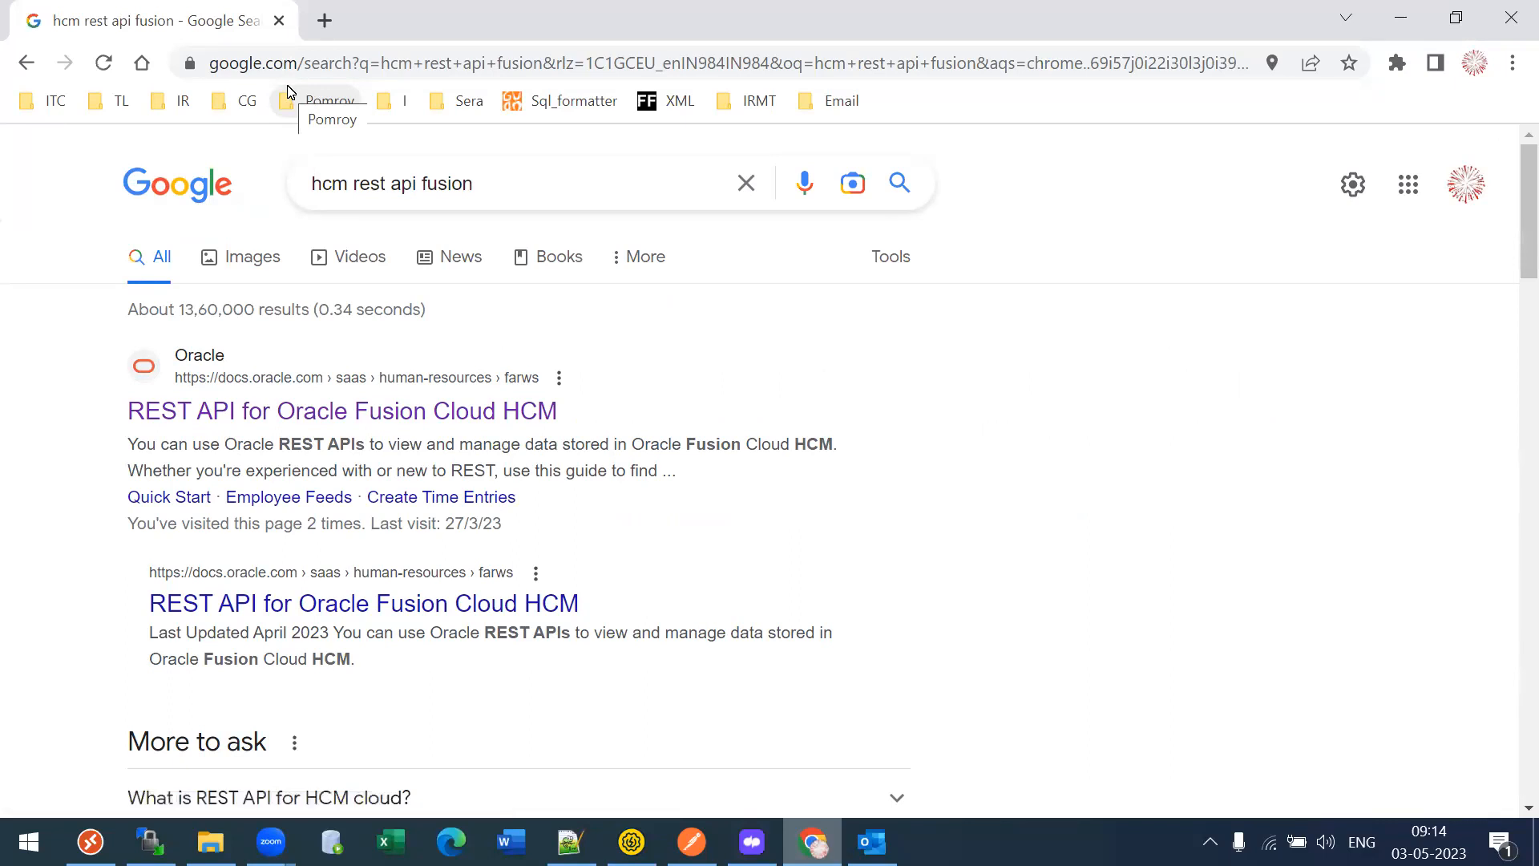
- Open the REST API for Oracle Fusion Cloud HCM guide and read its overview
left_click(414, 411)
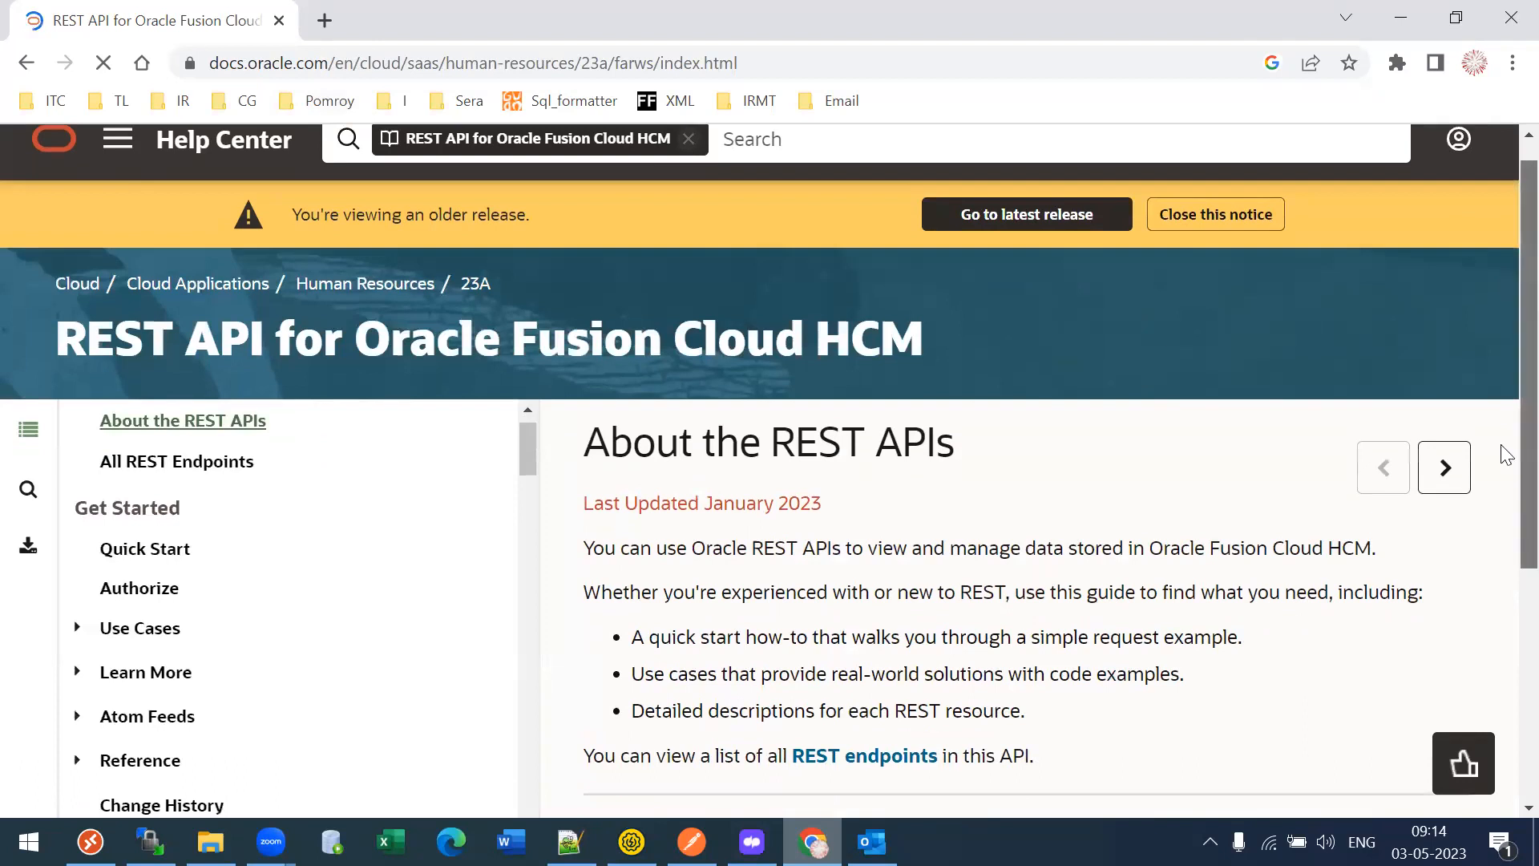
scroll(1507, 455, "down", 3)
mouse_move(532, 165)
left_mouse_down()
mouse_move(529, 226)
mouse_move(534, 144)
left_mouse_up()
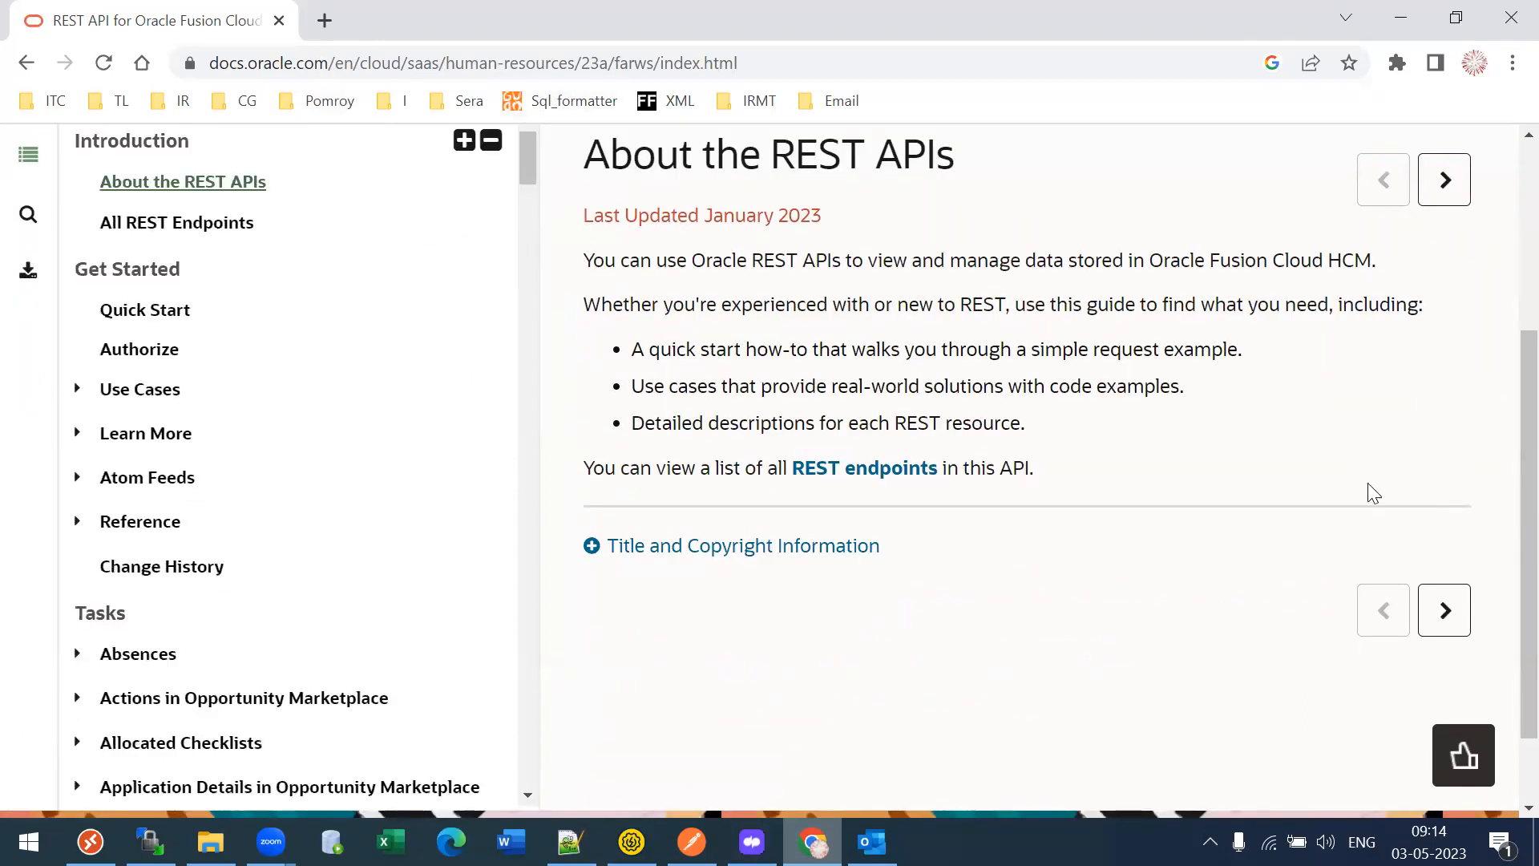
scroll(1502, 446, "up", 3)
left_click_drag(185, 272, 478, 267)
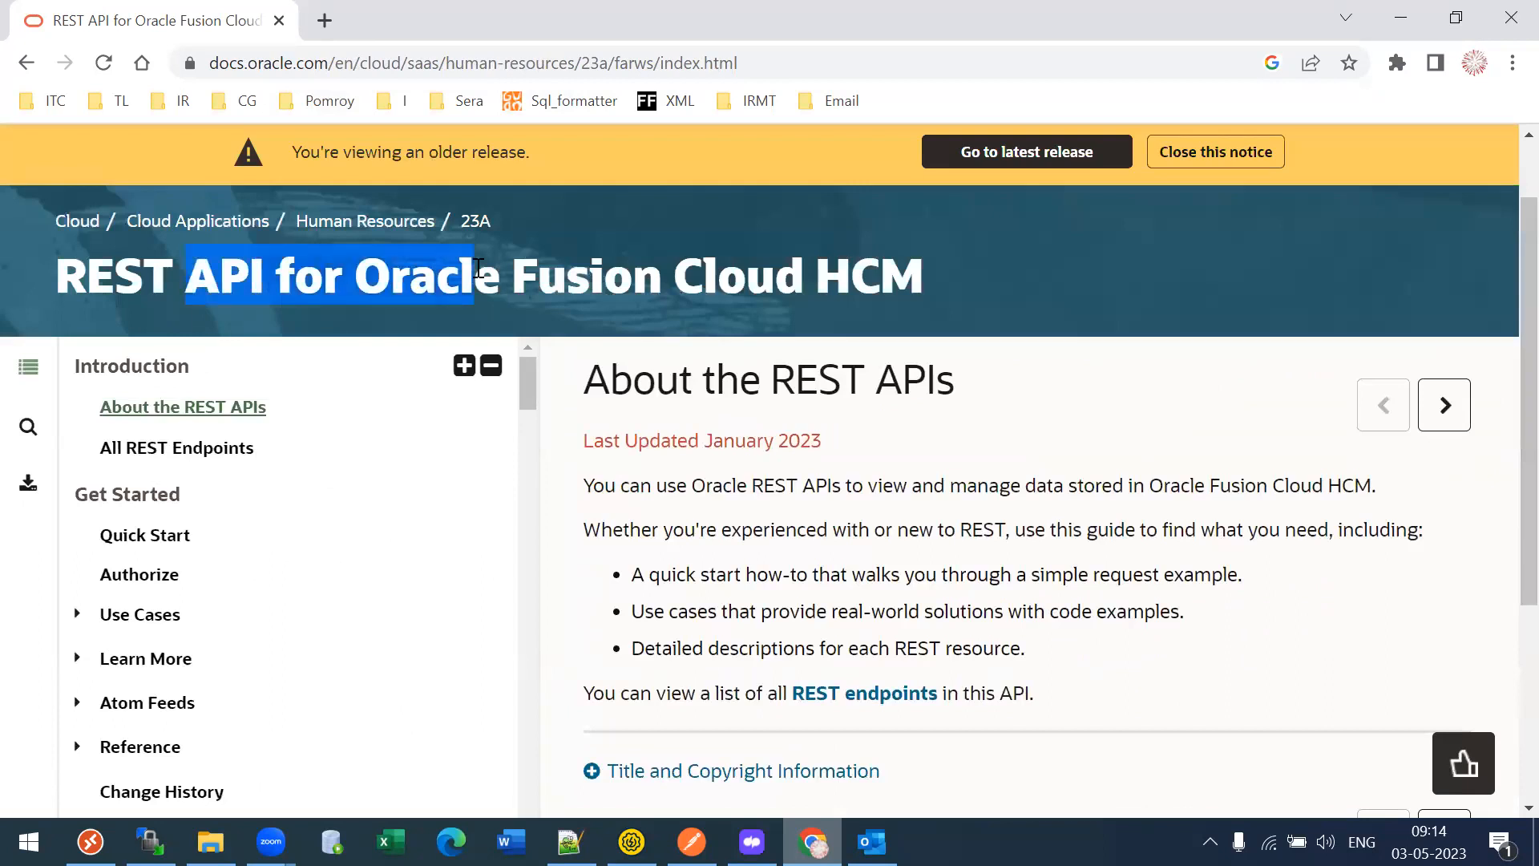
scroll(1506, 317, "down", 1)
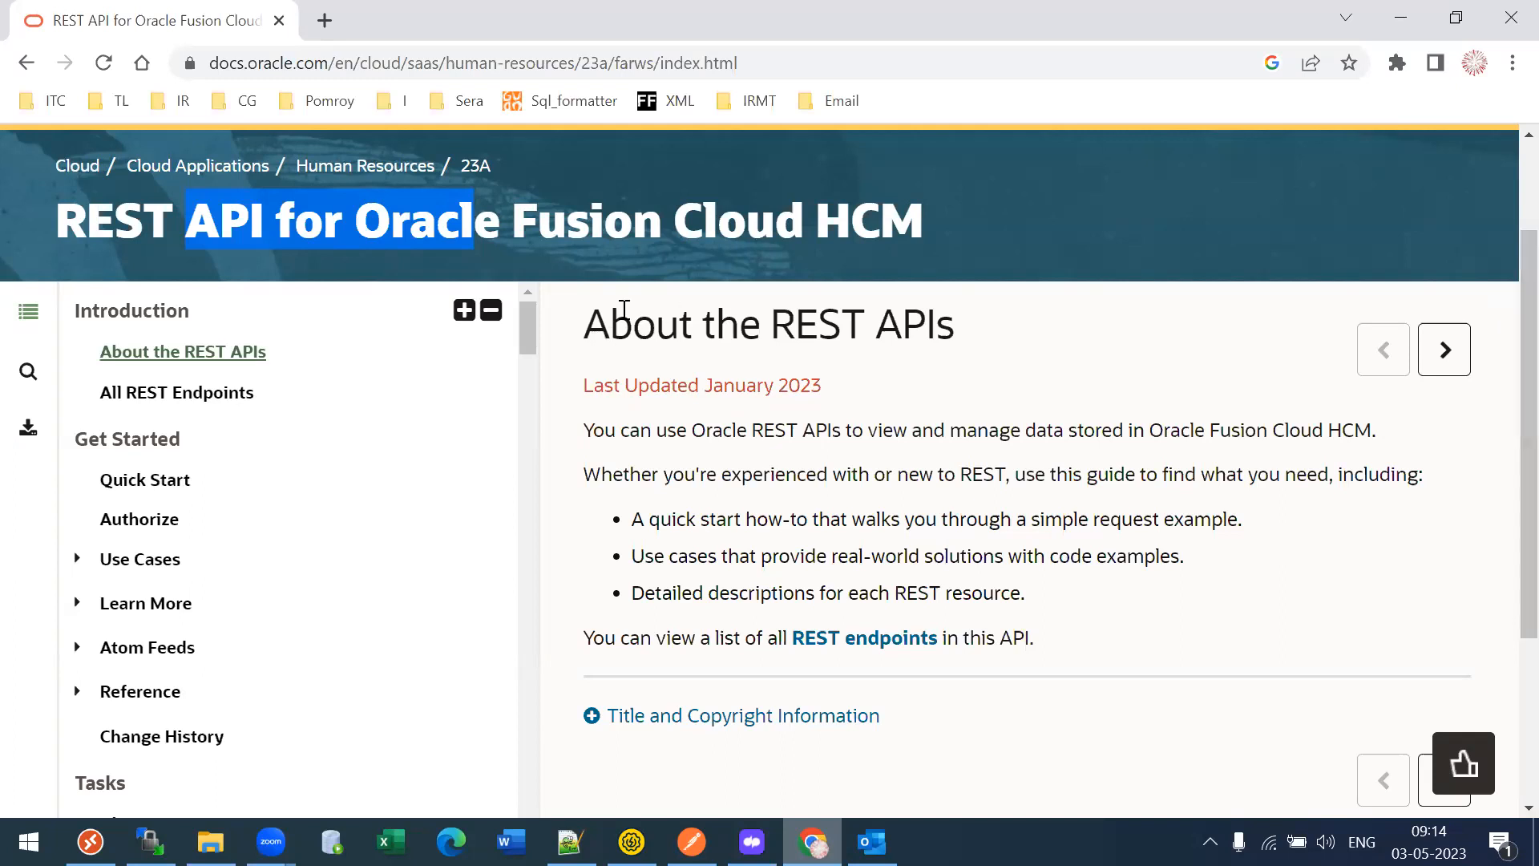
- Scroll down the guide's contents tree and expand the Workers topic
left_click_drag(523, 327, 529, 814)
left_click_drag(1505, 536, 922, 730)
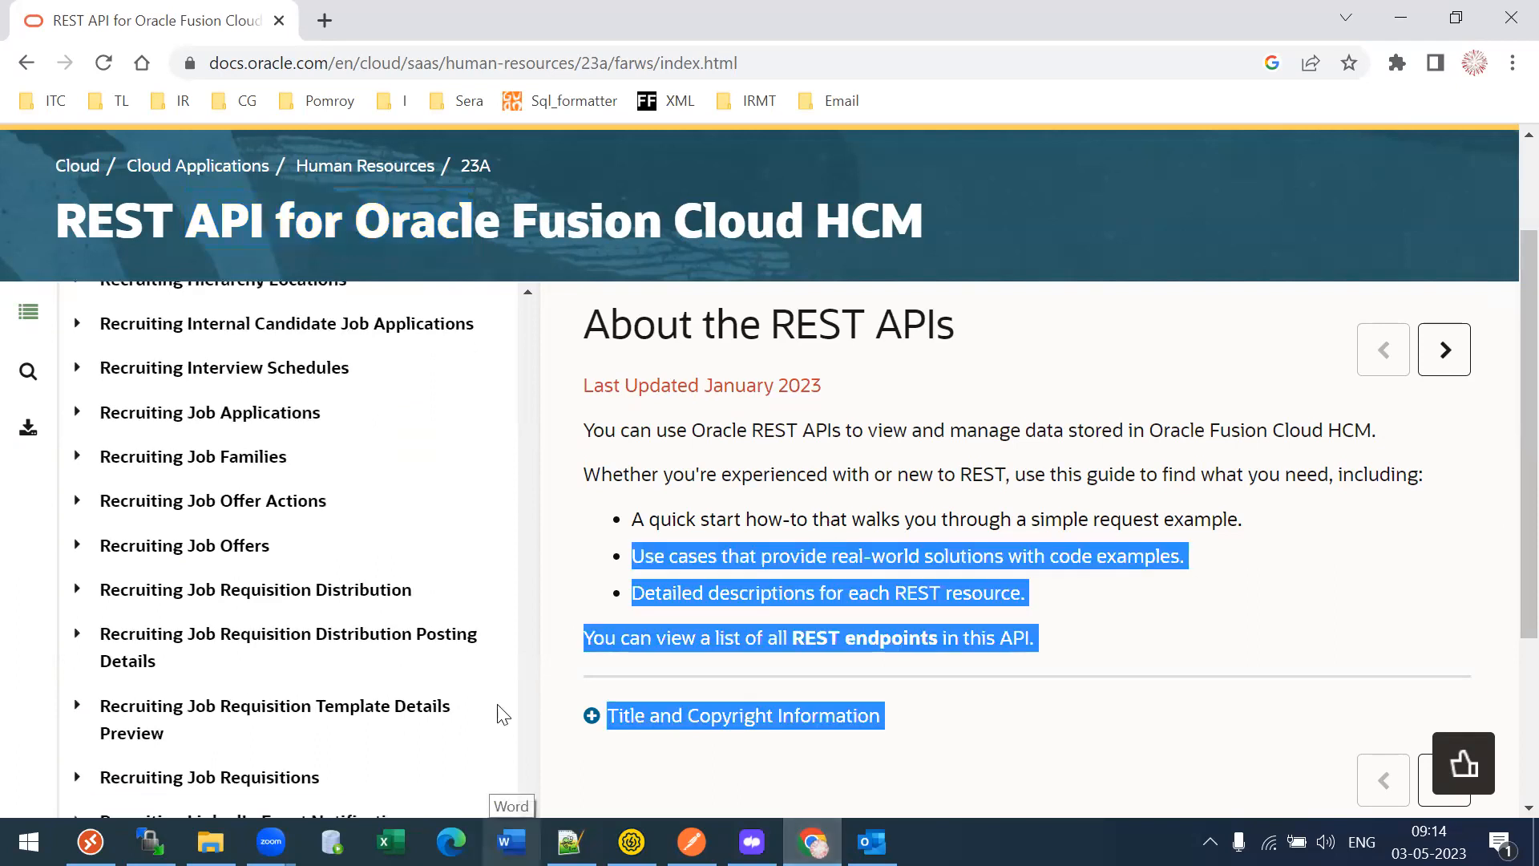
scroll(514, 690, "down", 1)
left_click_drag(526, 724, 532, 767)
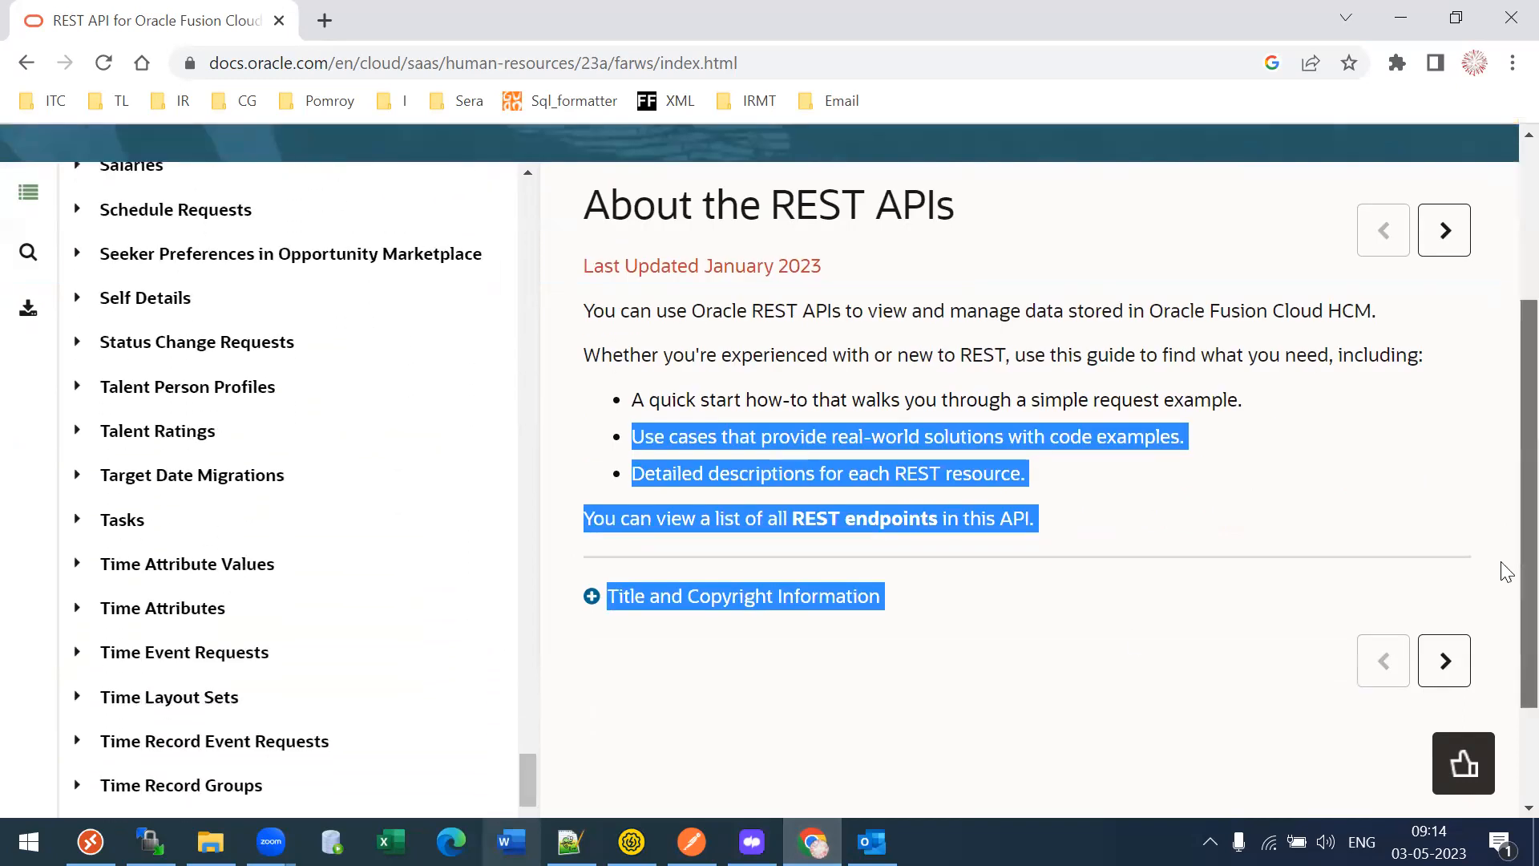
scroll(1501, 567, "down", 2)
left_click_drag(524, 637, 536, 668)
left_click(106, 633)
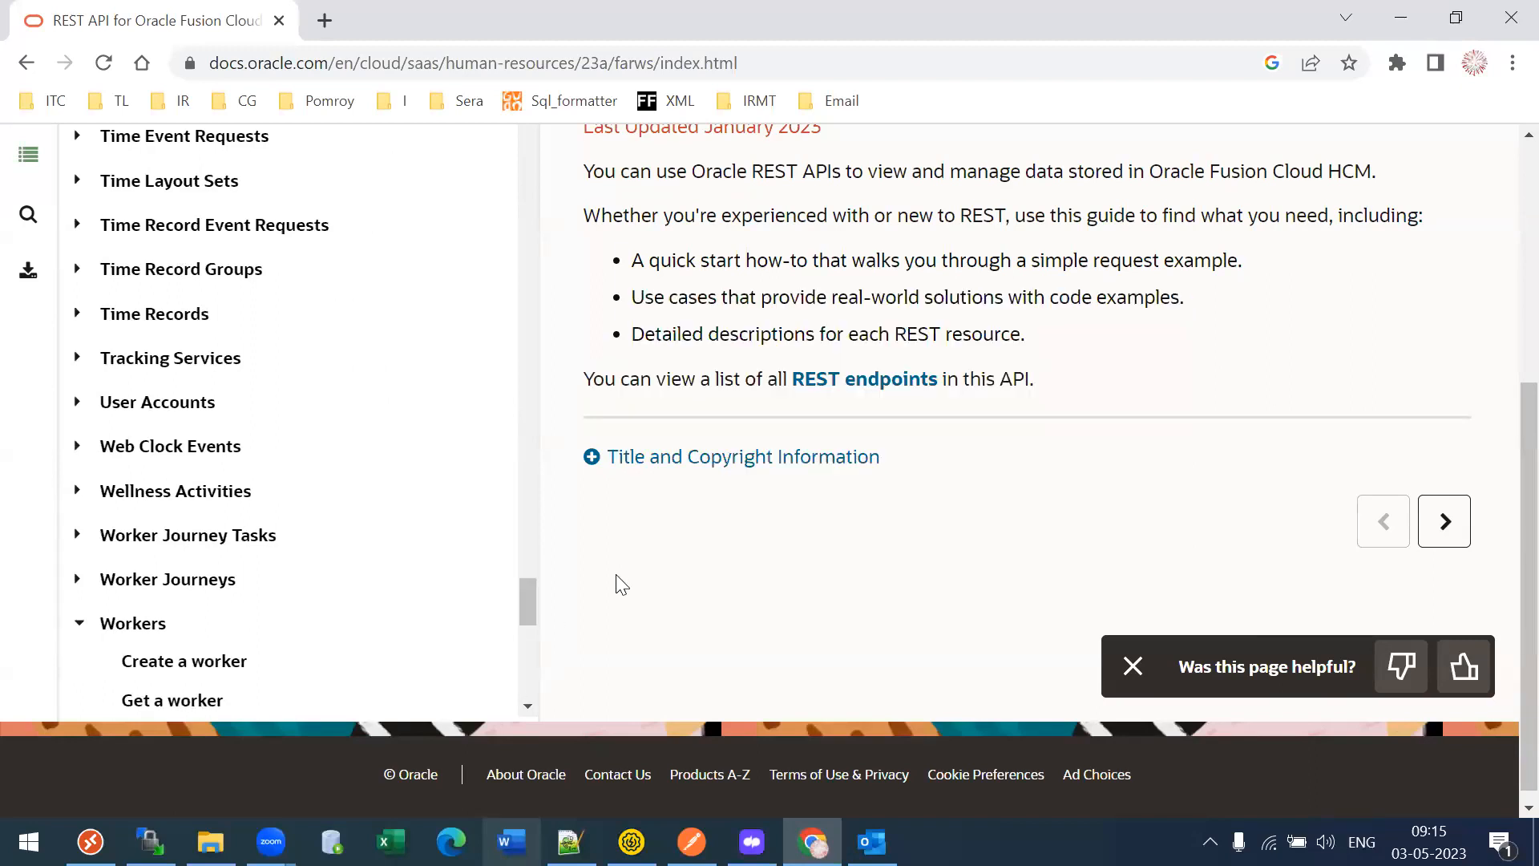
- Expand the Work Relationships, Assignments and Managers topics in the navigation tree
left_click_drag(534, 590, 535, 612)
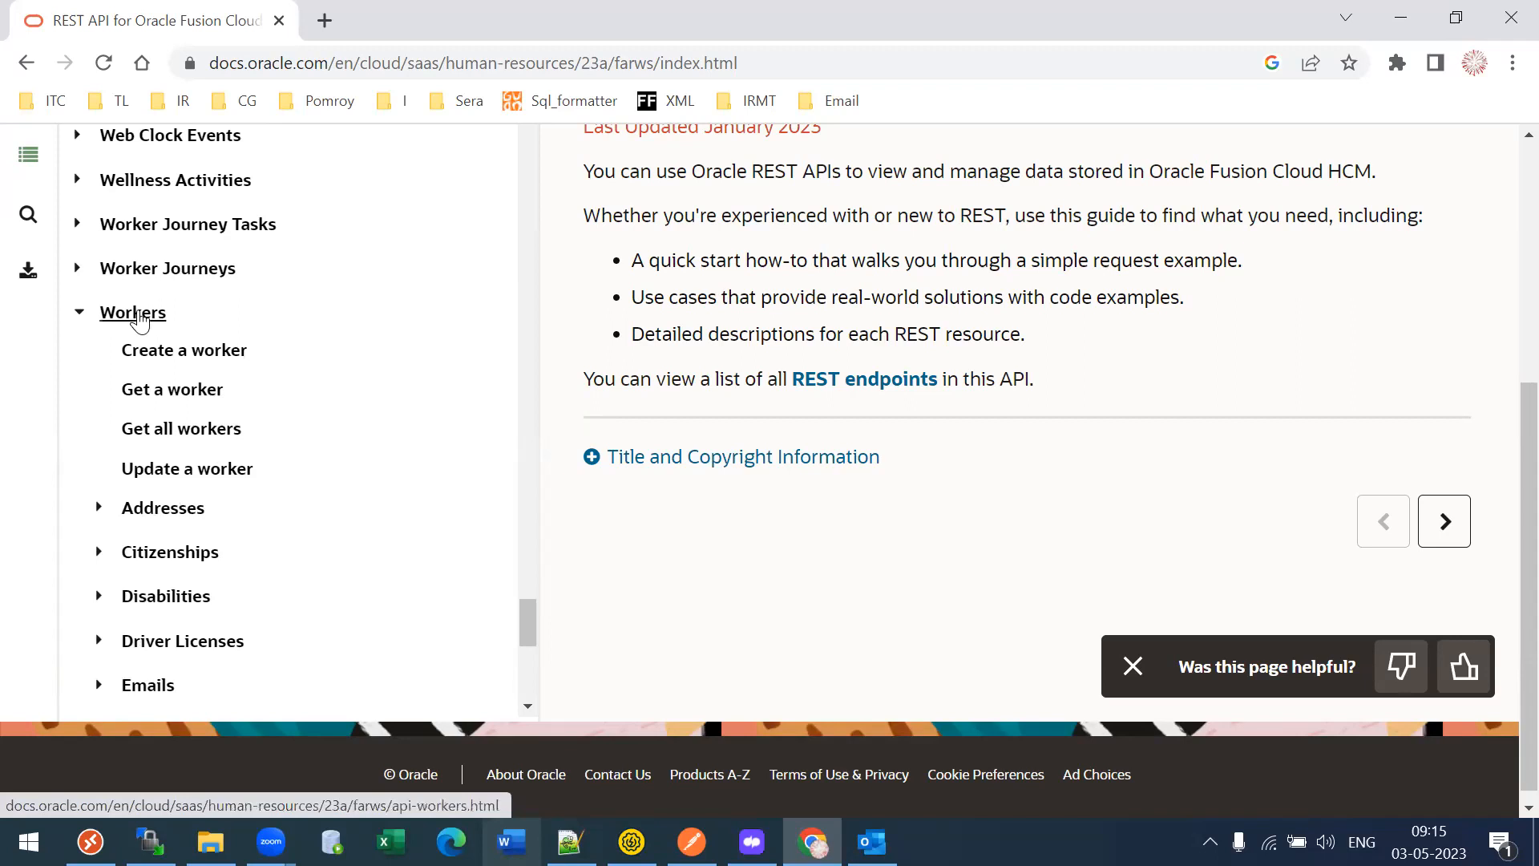
left_click_drag(528, 617, 529, 632)
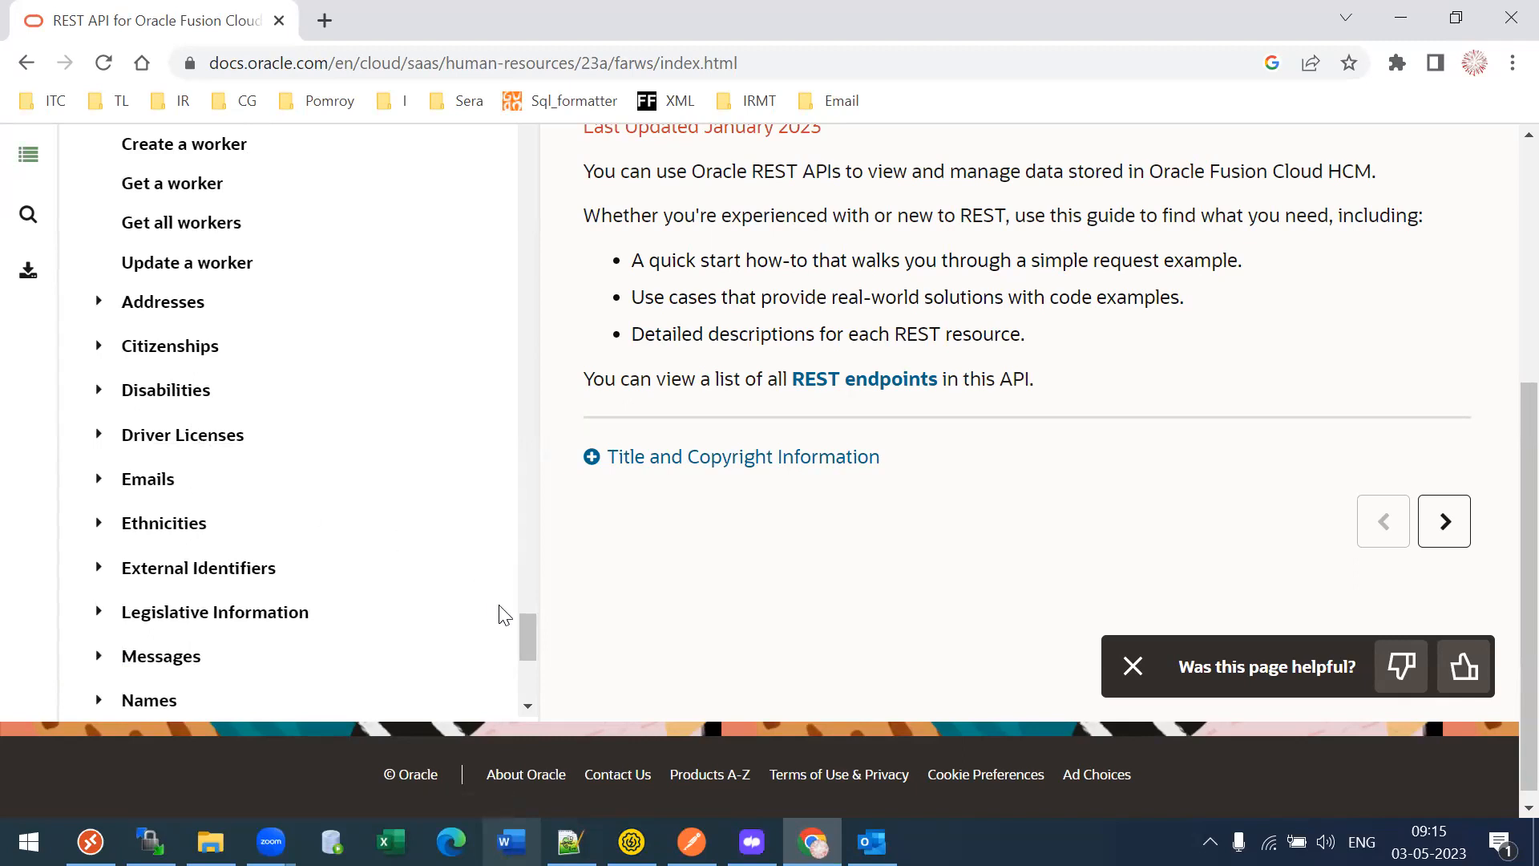
left_click_drag(519, 623, 200, 652)
left_click(98, 529)
left_click(121, 546)
left_click(143, 634)
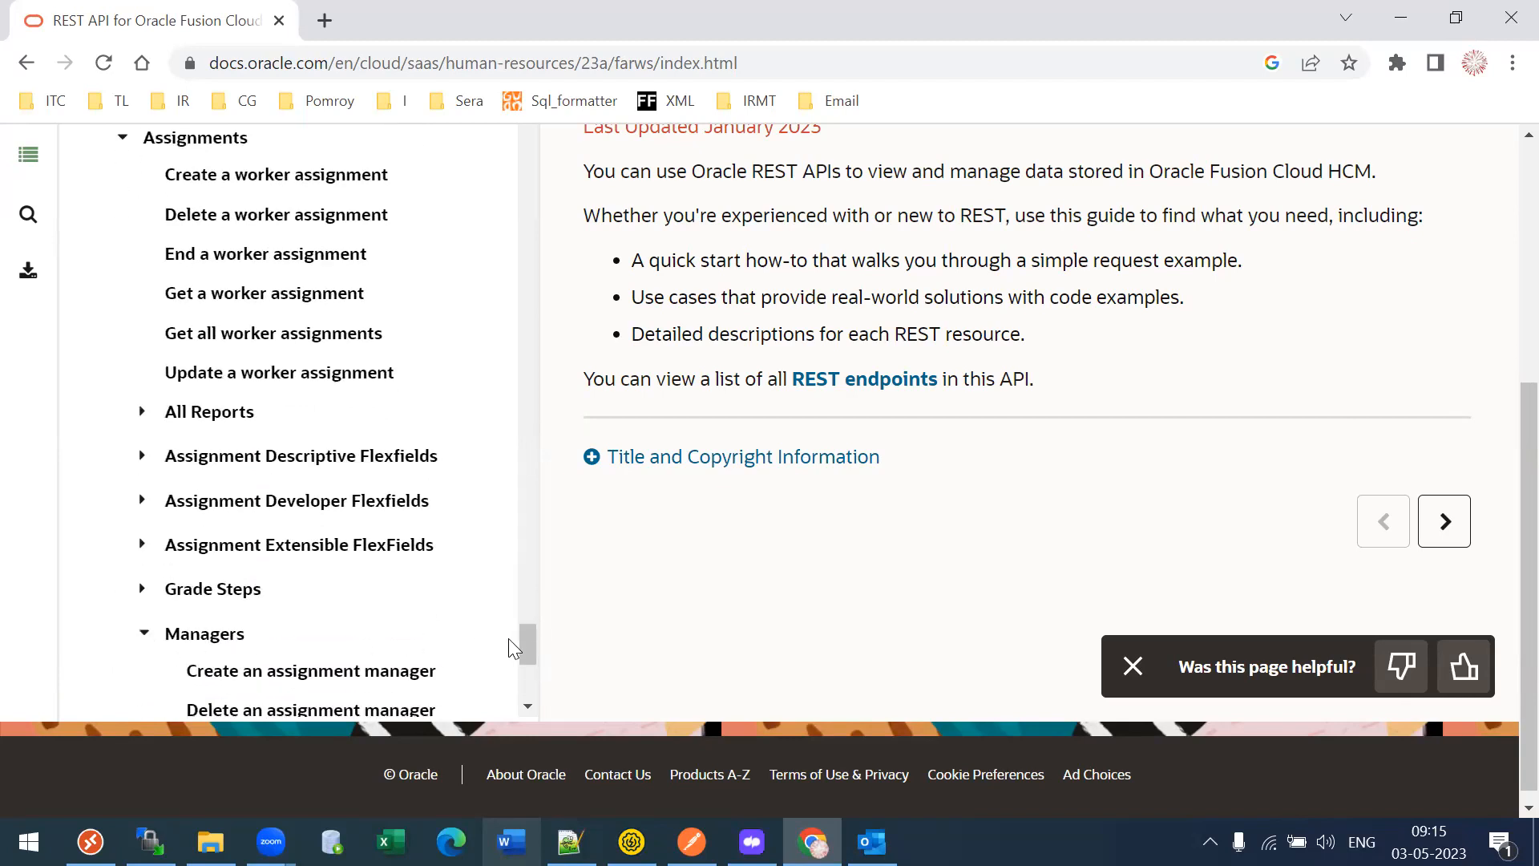
- Open the Workers endpoints page and select the Get all workers path /hcmRestApi/resources/11.13.18.05/workers
left_click_drag(522, 641, 510, 522)
left_click(112, 532)
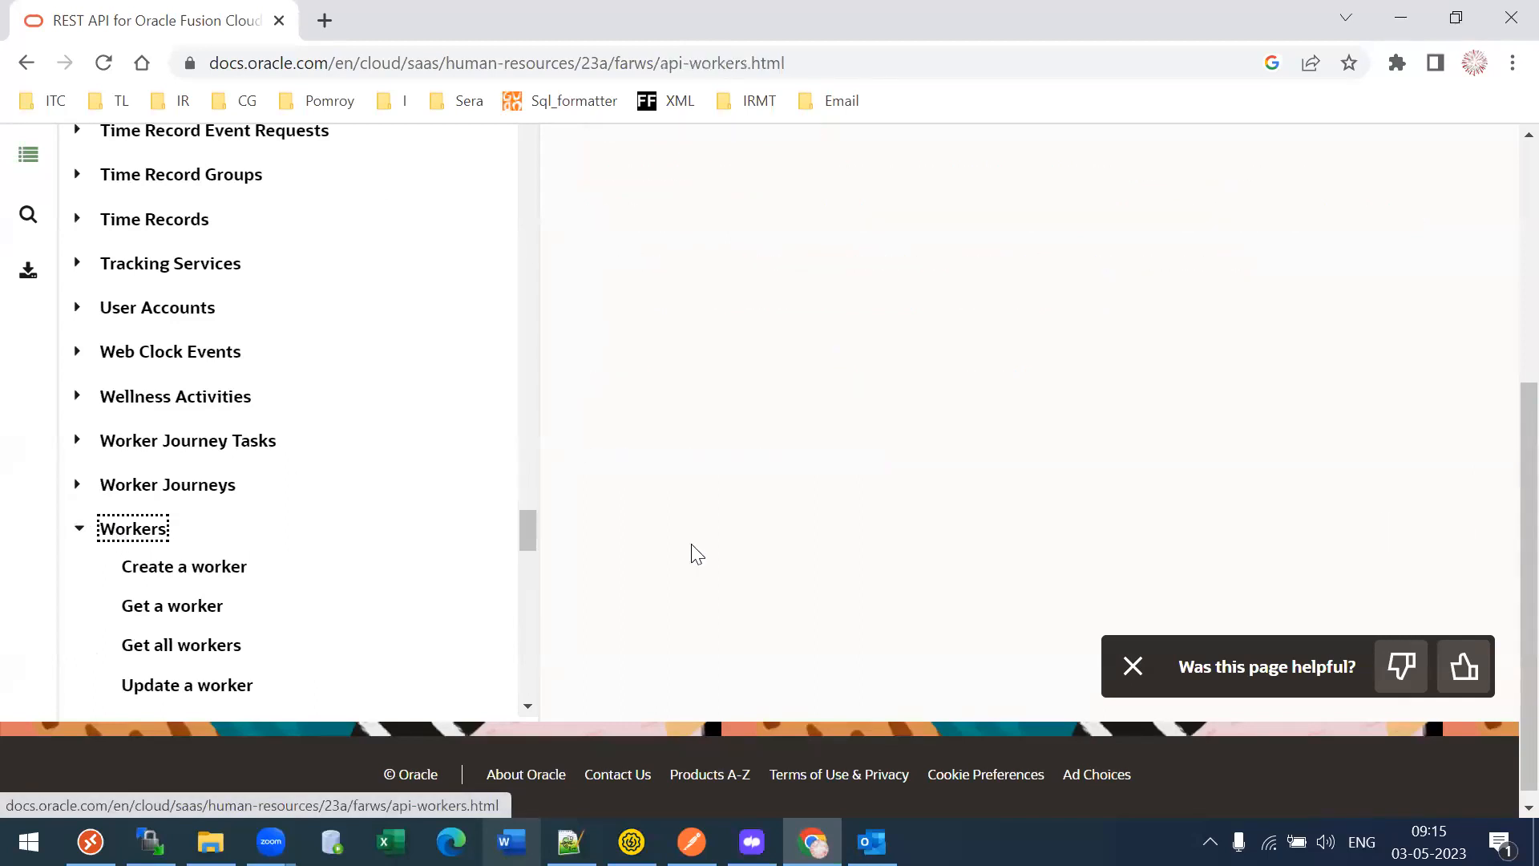
scroll(1502, 505, "down", 6)
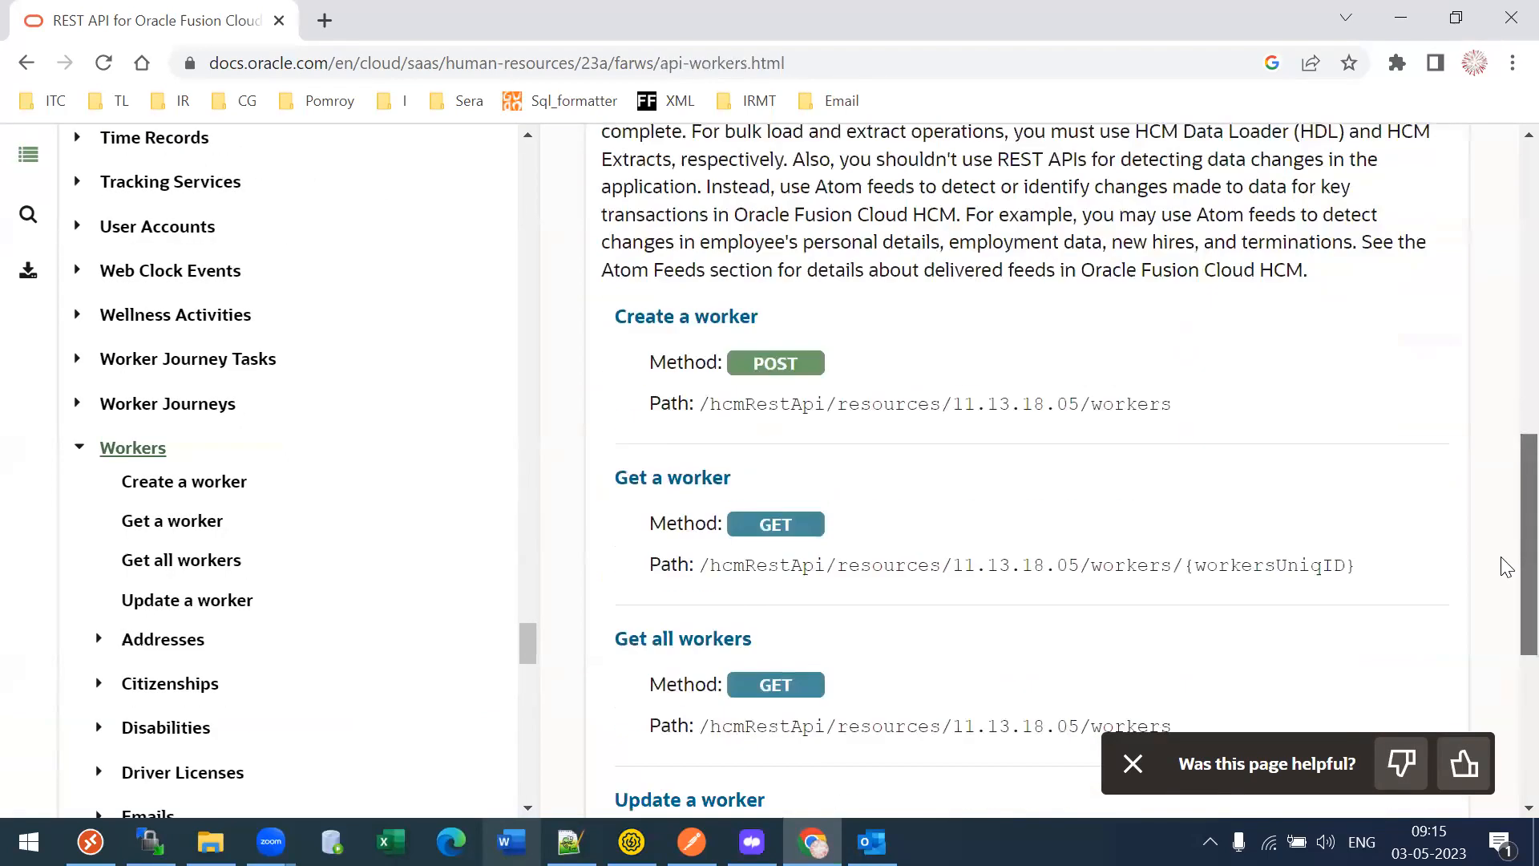
left_click_drag(700, 675, 1193, 696)
key("ctrl+c")
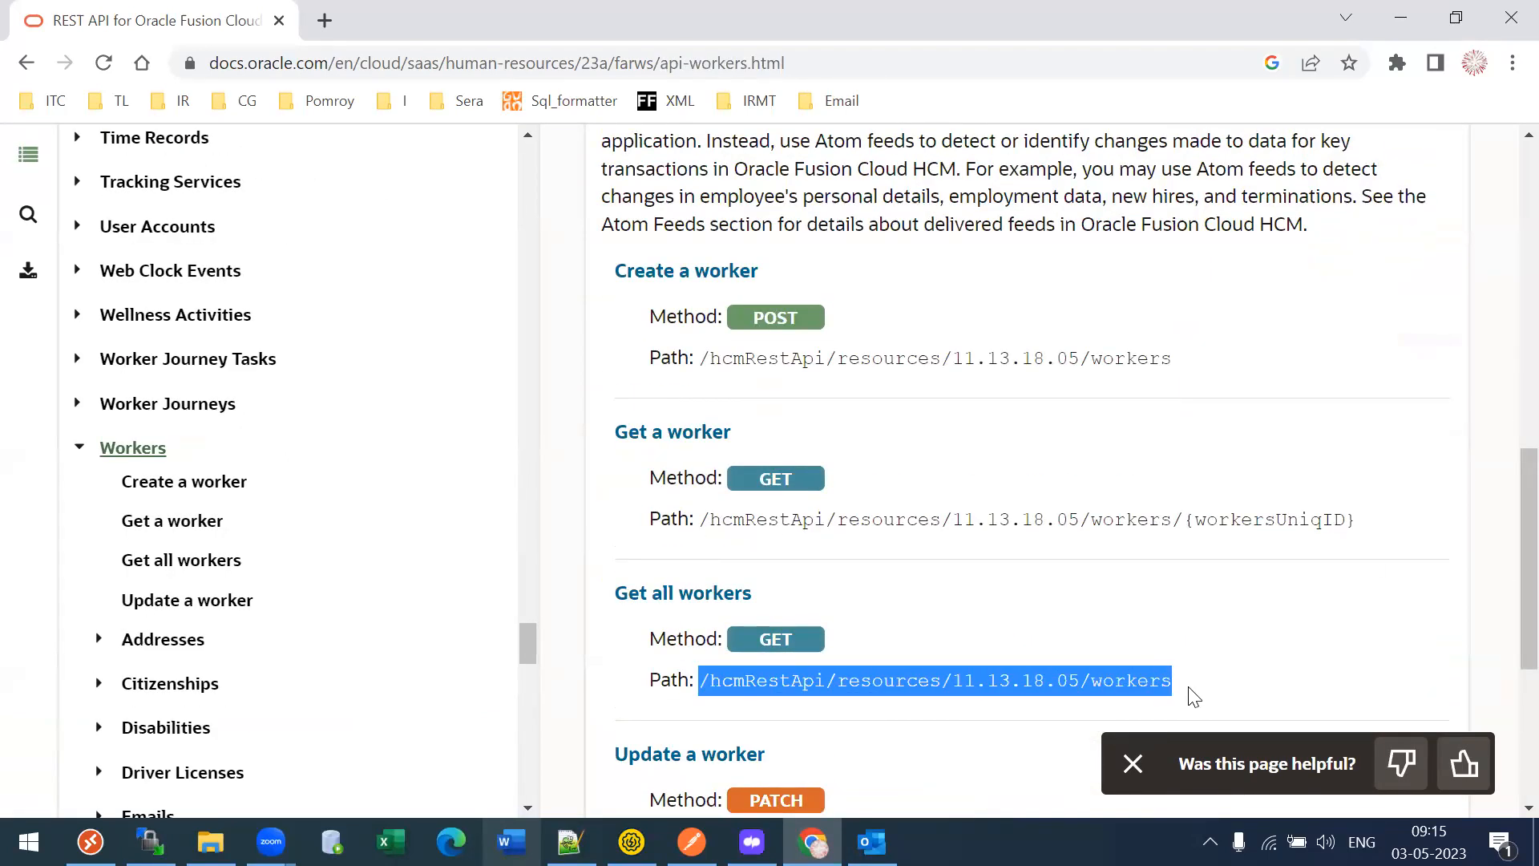
- Start a new Postman request with the workers path pasted into its URL
left_click(692, 842)
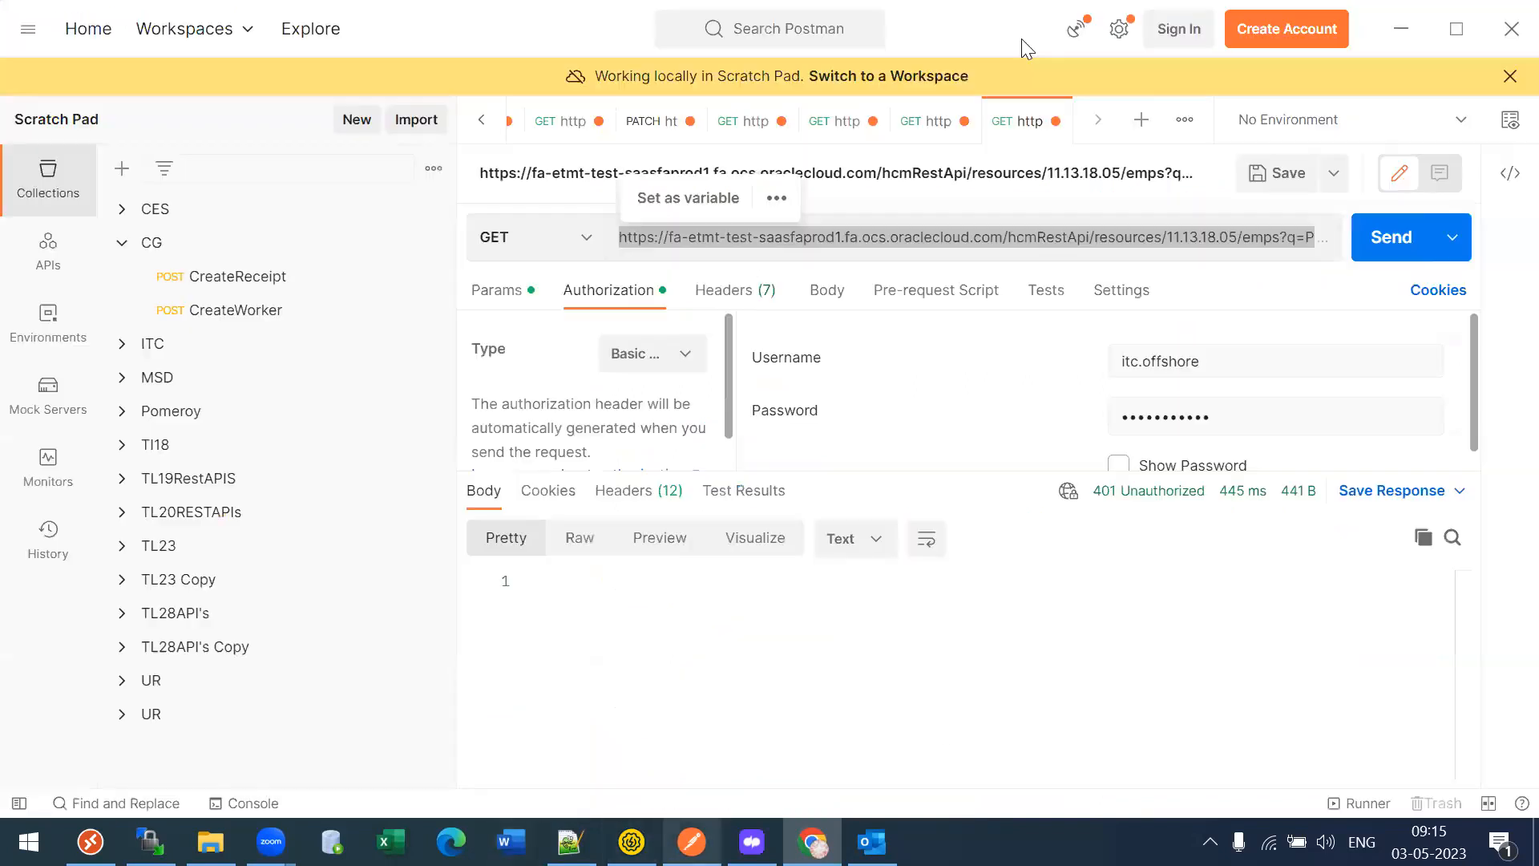
left_click(1148, 121)
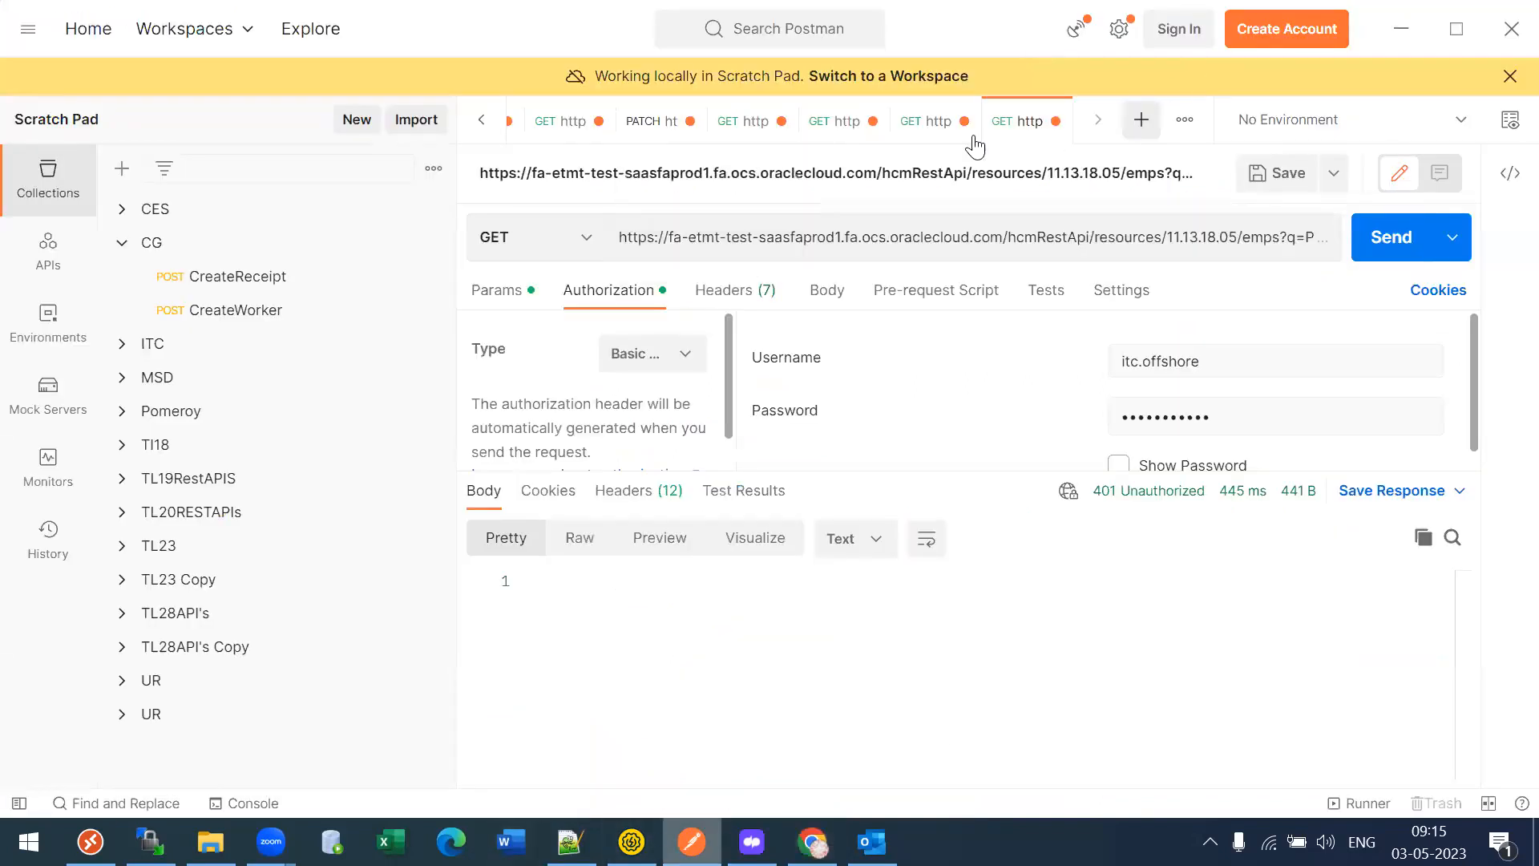
key("ctrl+v")
left_click(922, 124)
triple_click(830, 233)
left_click(922, 238)
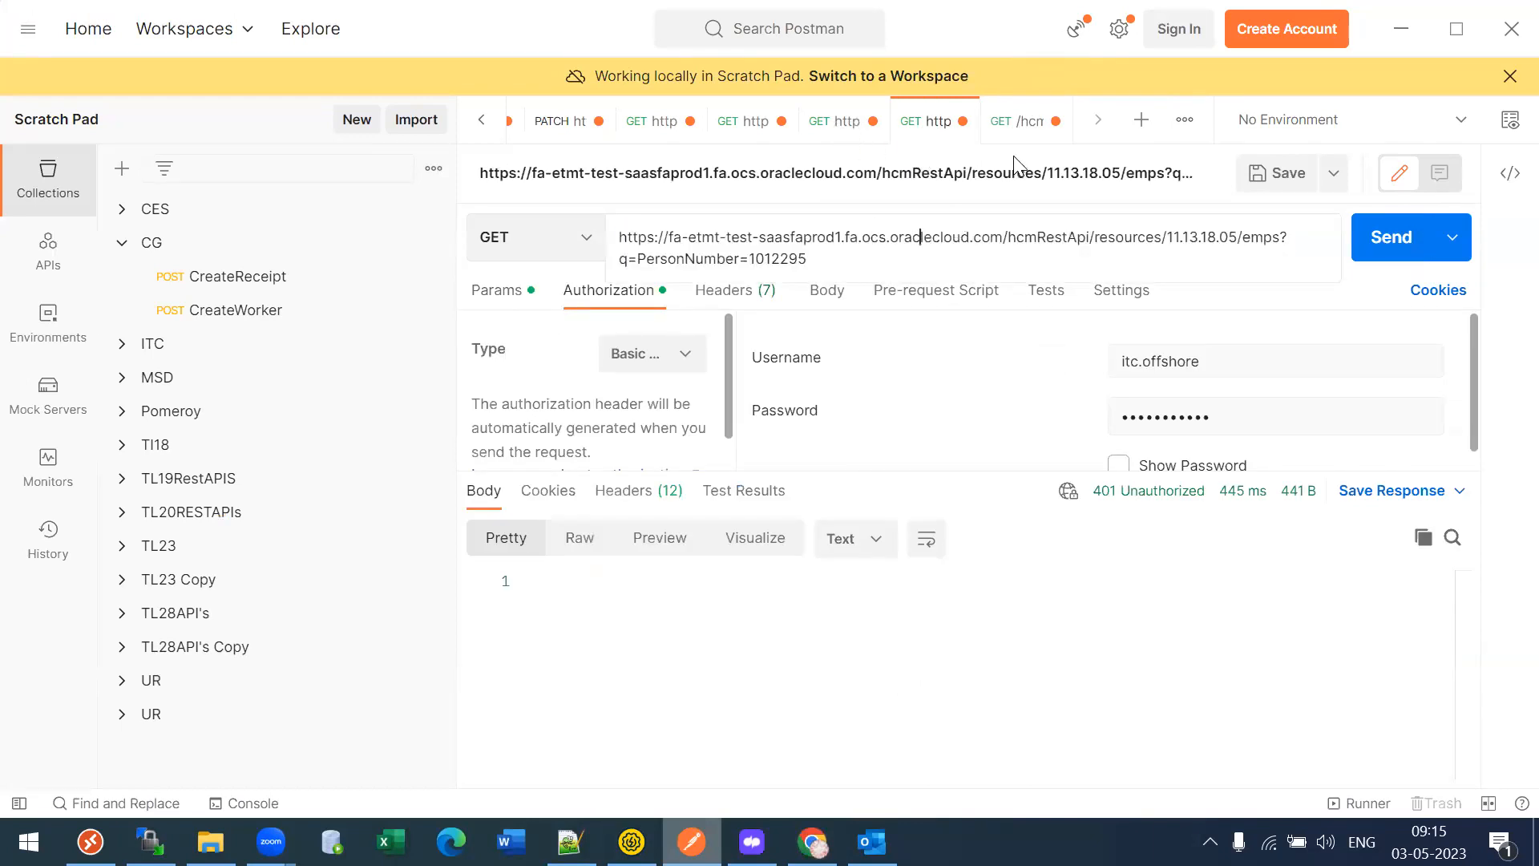
left_click(1005, 133)
- Prefix the request URL with the eebv-test host address, removing the duplicate slash
key("alt+Tab")
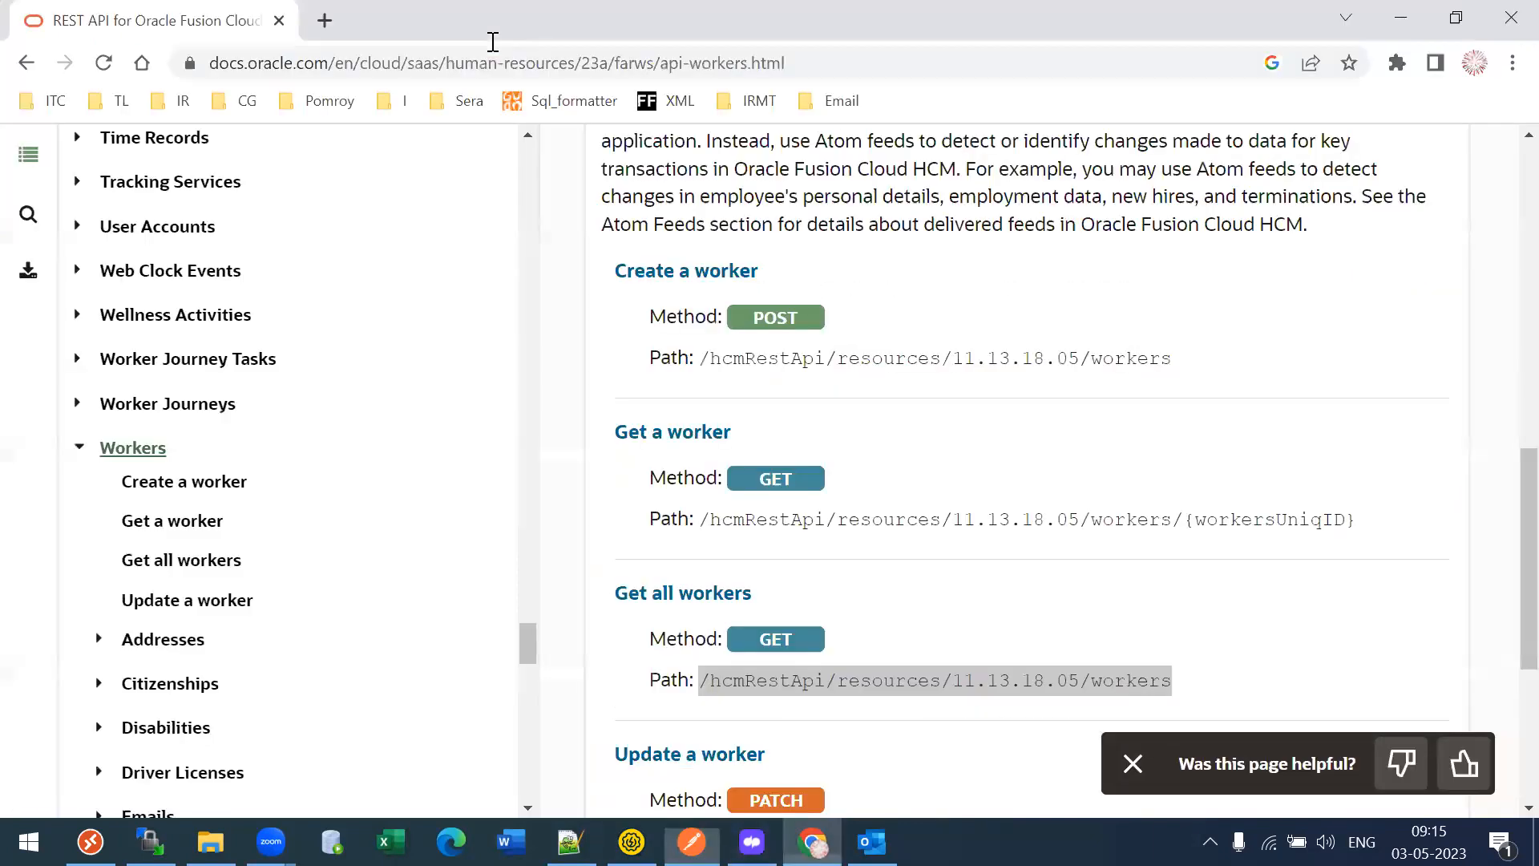
key("ctrl+t")
type("eebv-test.fa.us2.oraclecloud.com")
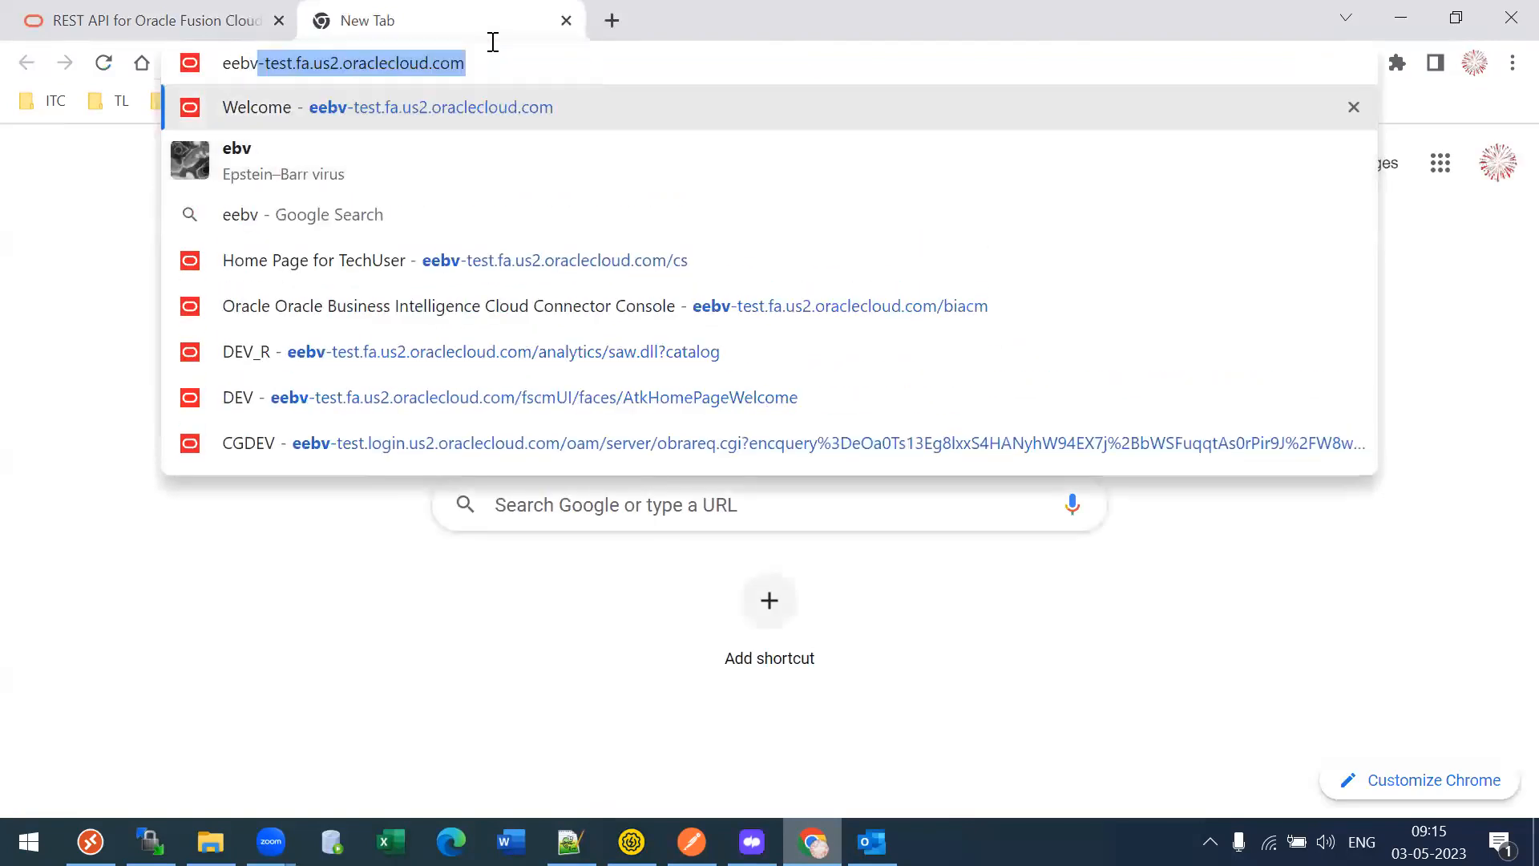
key("Right")
key("ctrl+a")
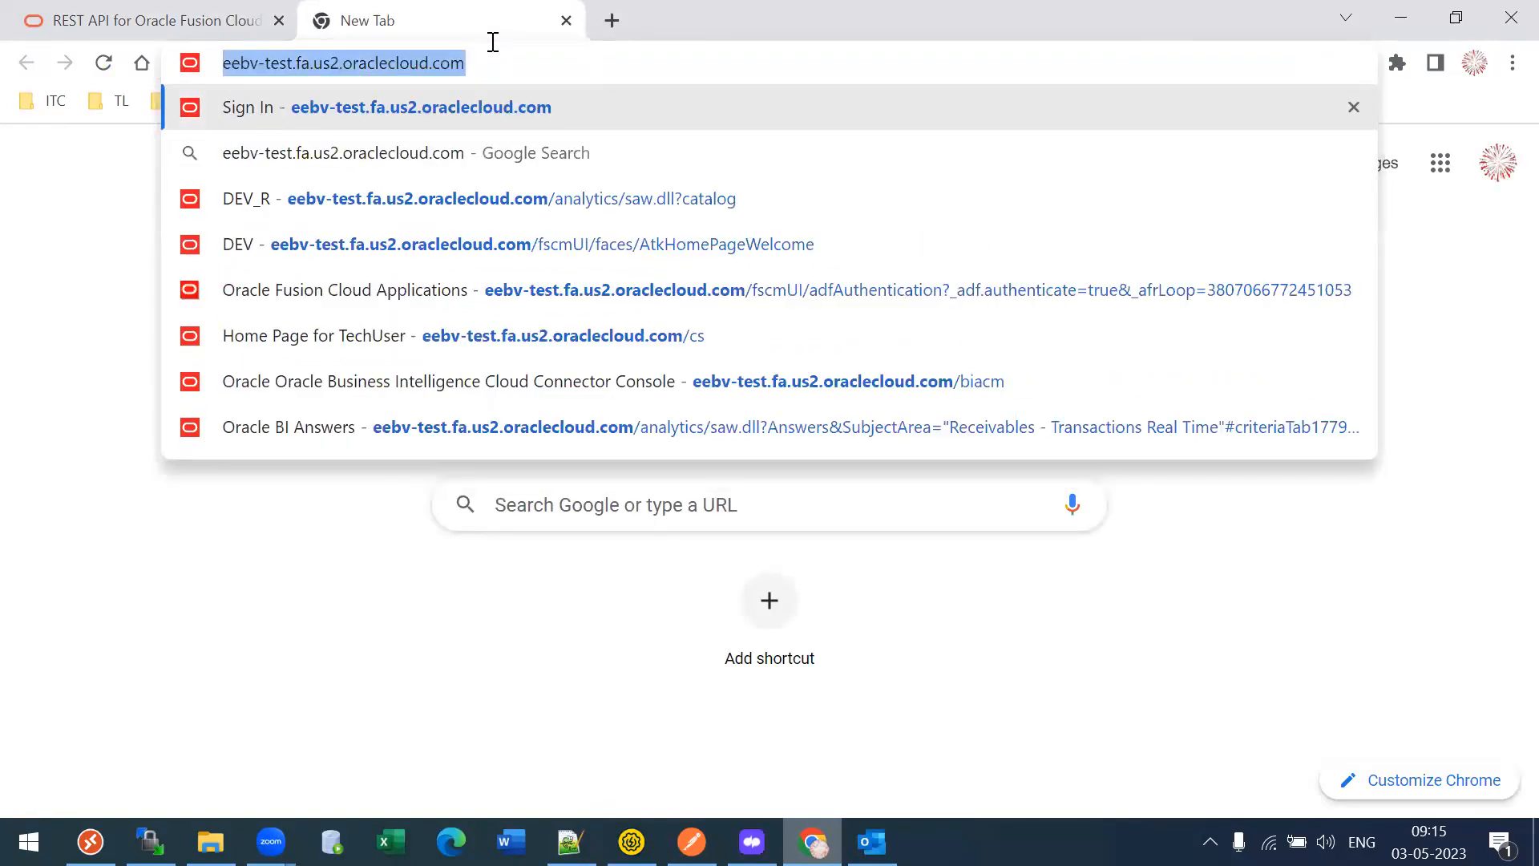
key("ctrl+c")
key("alt+Tab")
left_click(618, 237)
key("ctrl+v")
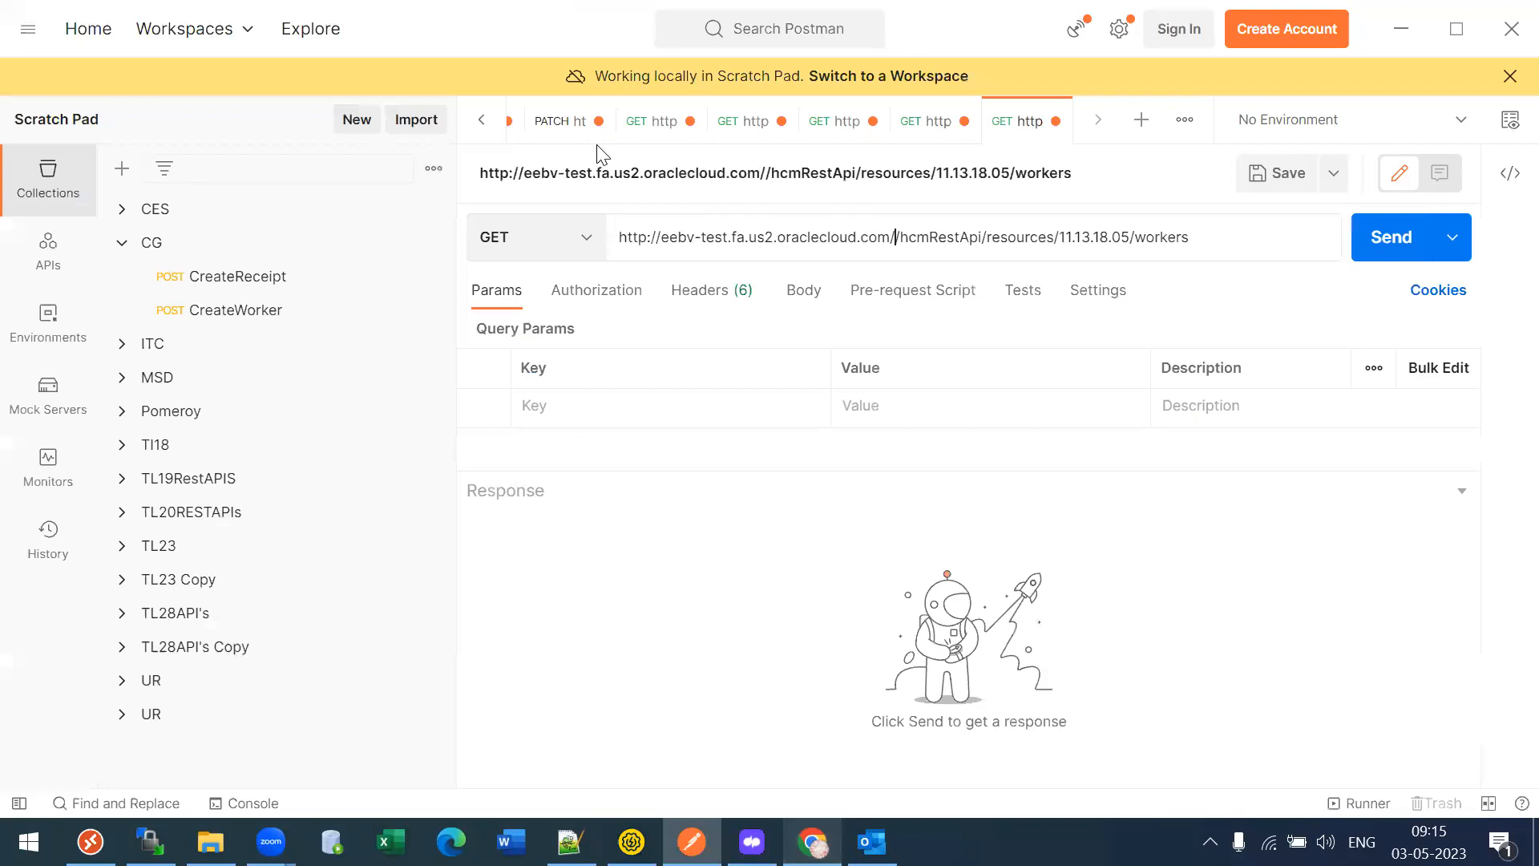
key("BackSpace")
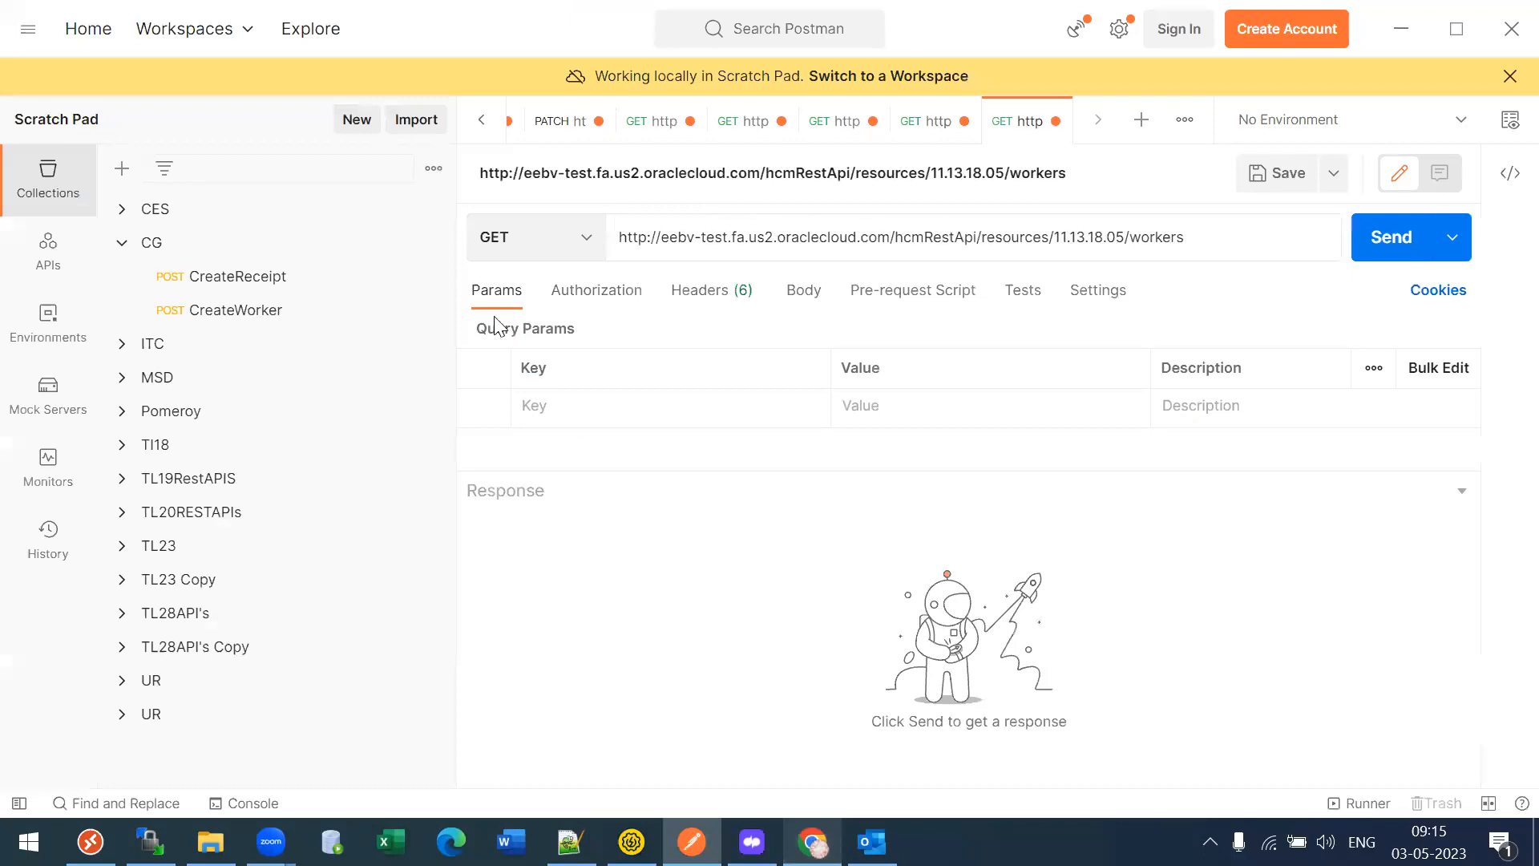
- Set Basic Auth with the username and password, then send the get all workers request
left_click(624, 292)
left_click(646, 375)
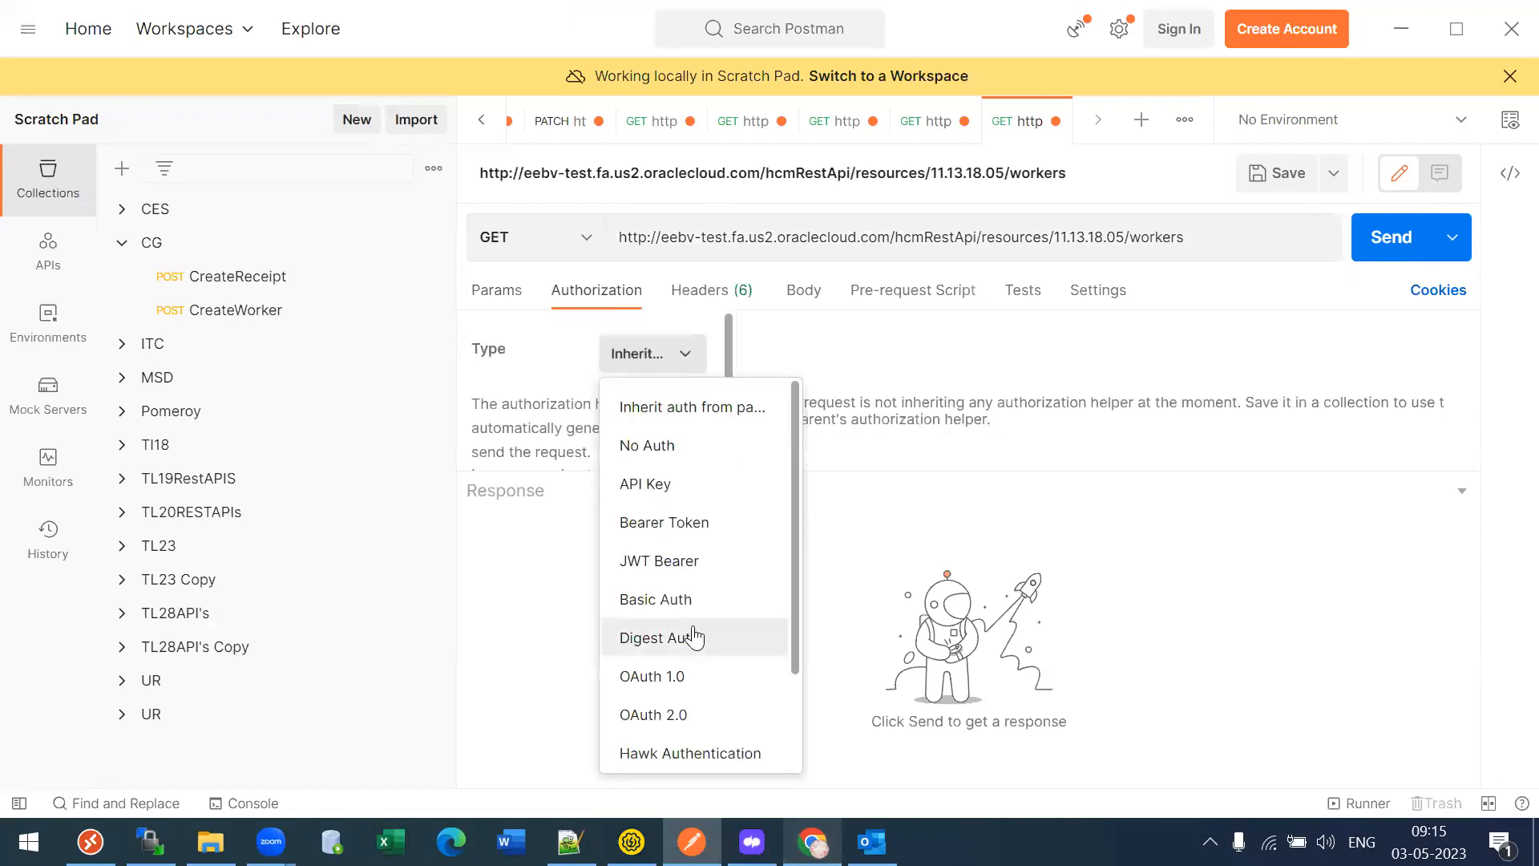
left_click(706, 598)
double_click(1235, 377)
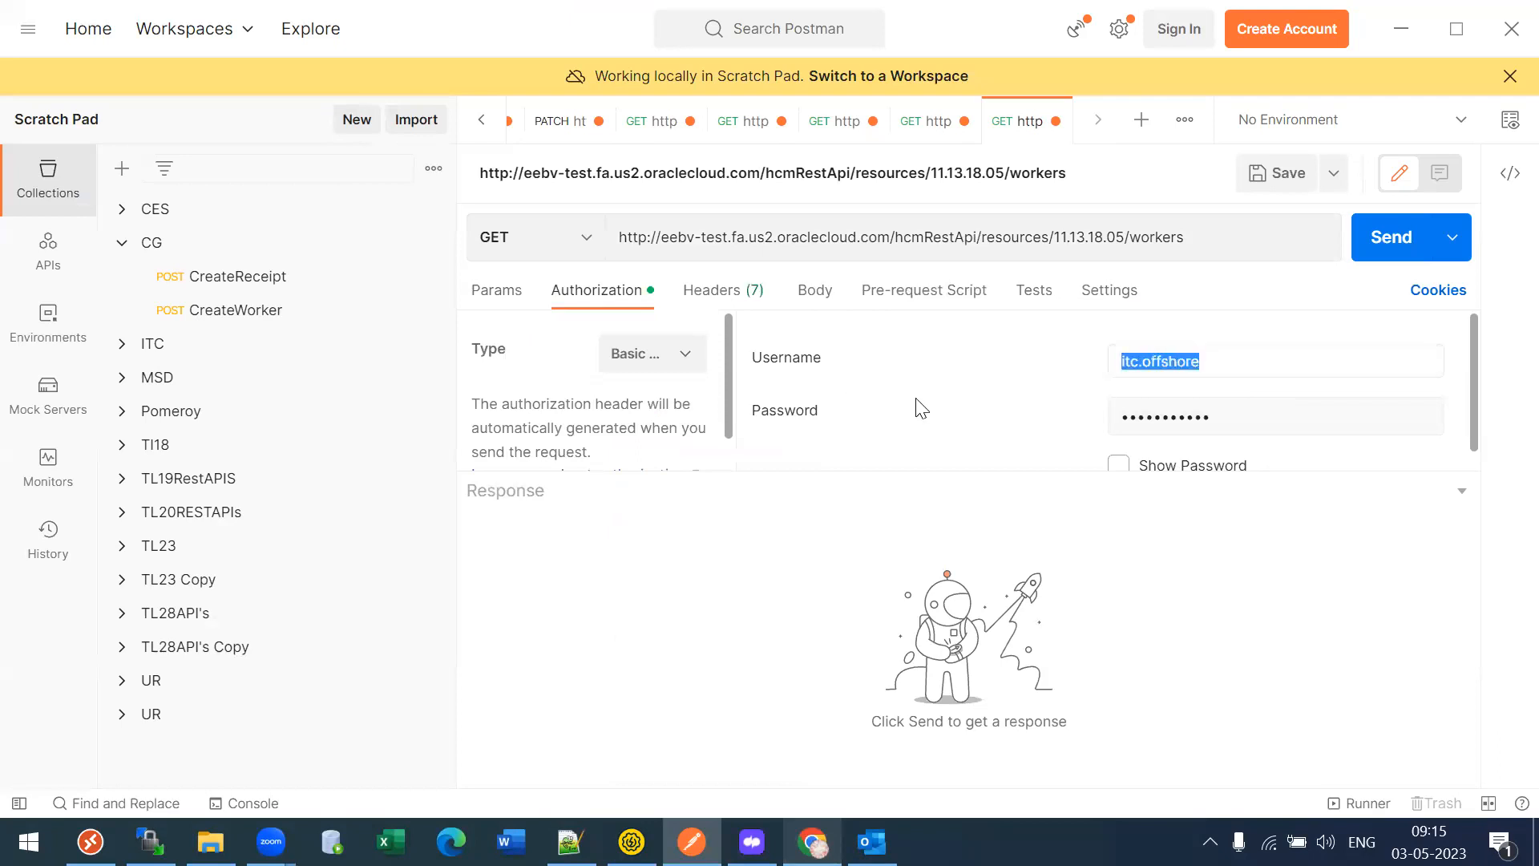
type("techuser")
key("Tab")
type("••••")
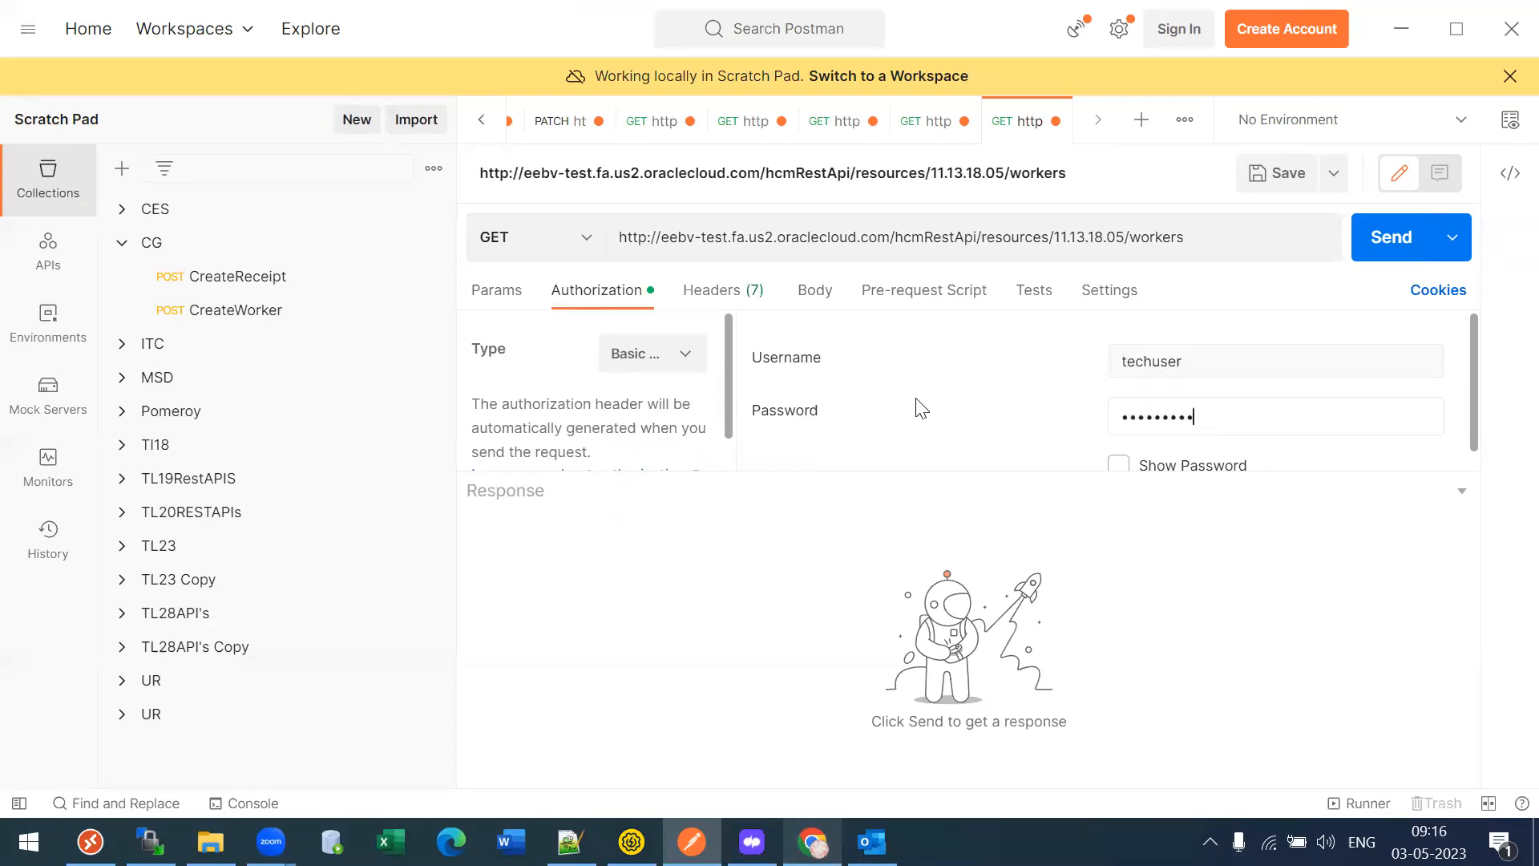
left_click(1387, 252)
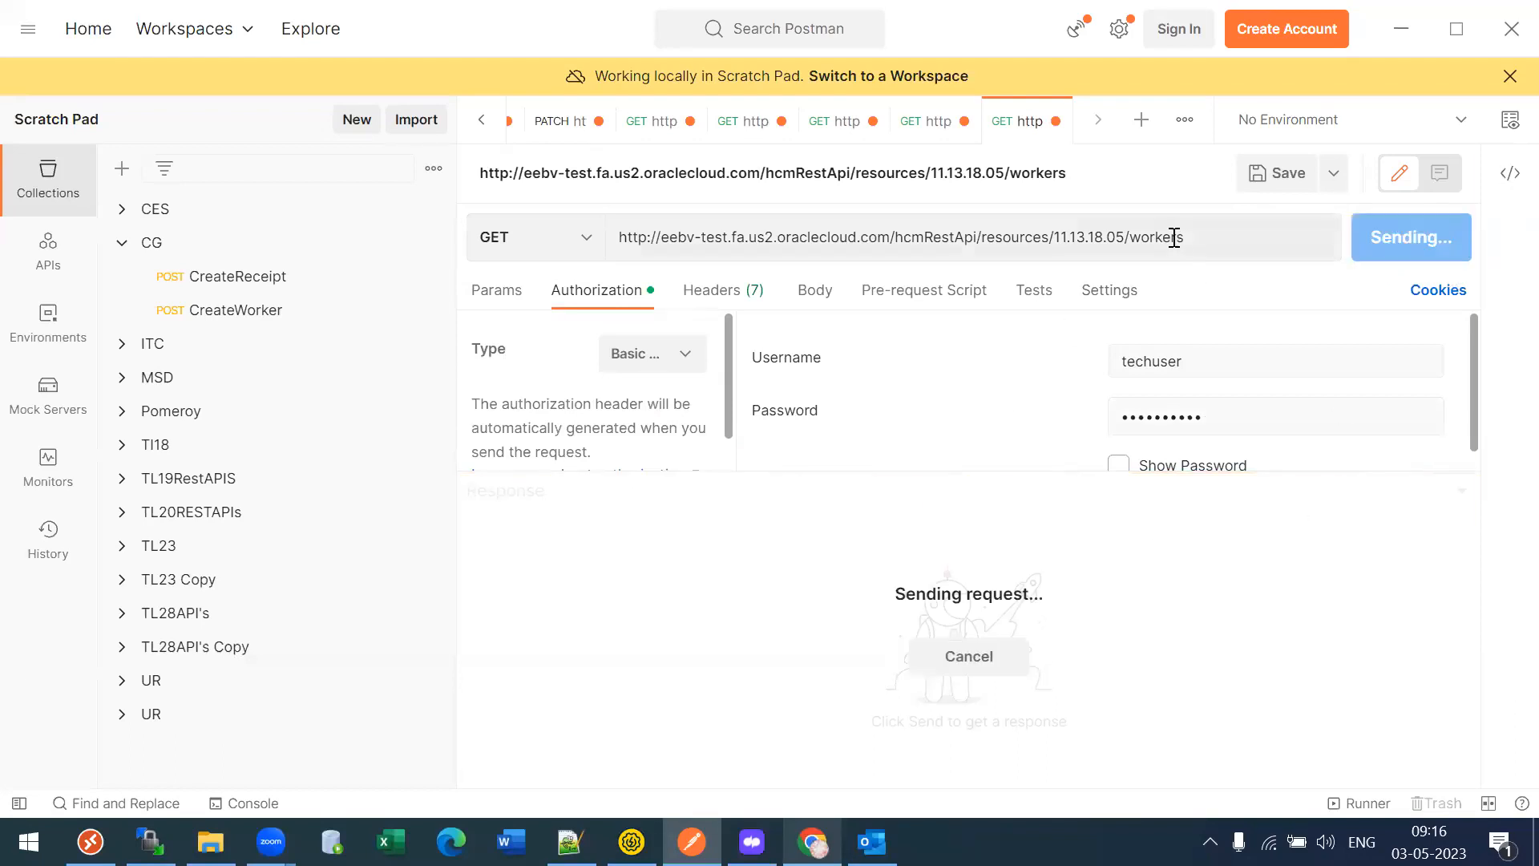
- Check the response's count and hasMore values, then select the entire JSON response
left_click(930, 690)
key("ctrl+End")
left_click(656, 626)
key("Up")
key("Up")
key("Up")
key("Up")
key("Up")
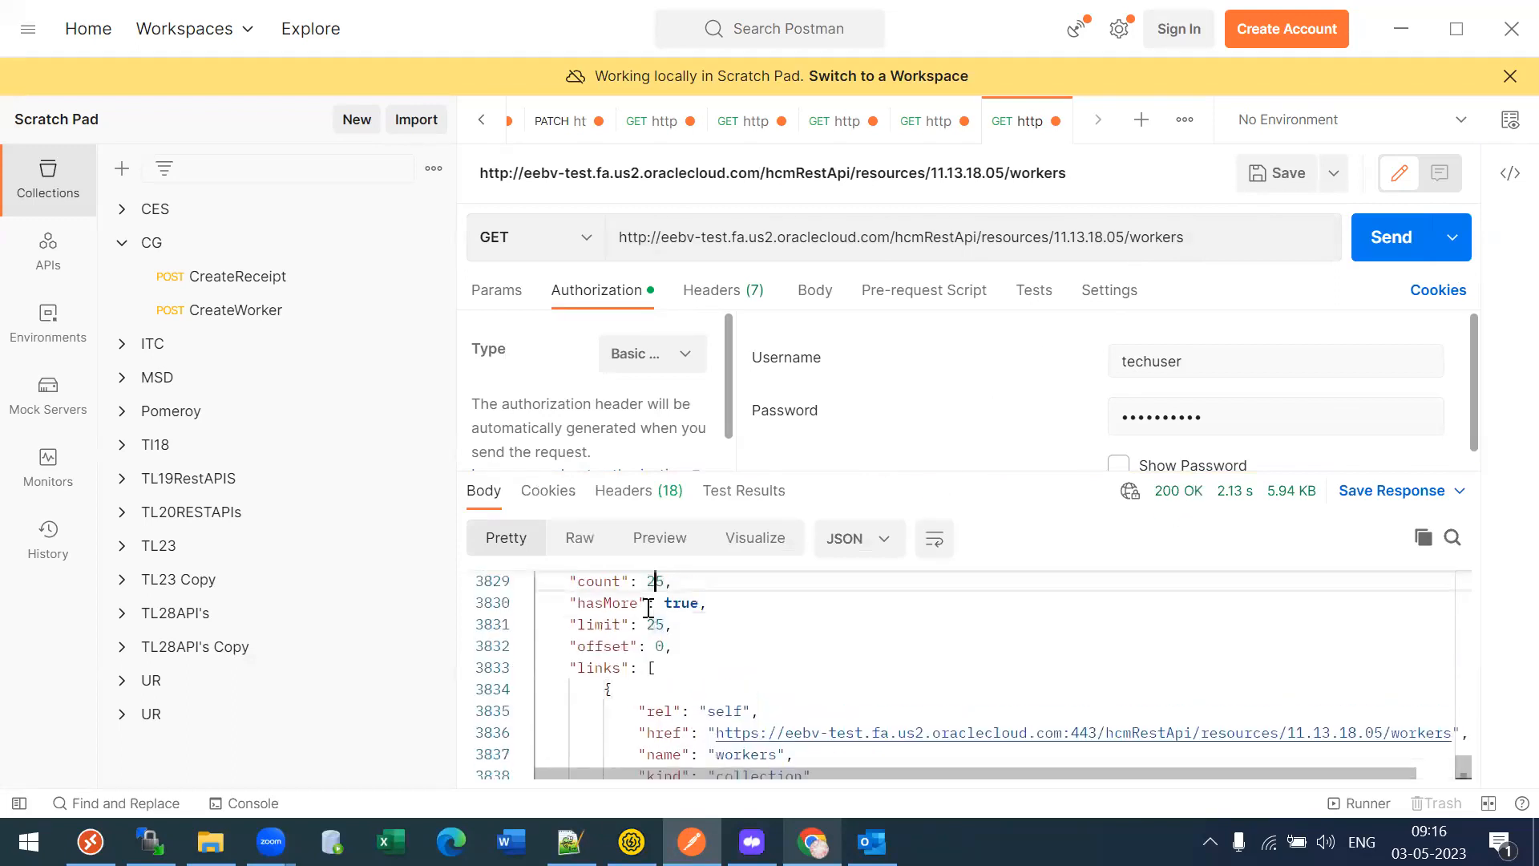
left_click(682, 601)
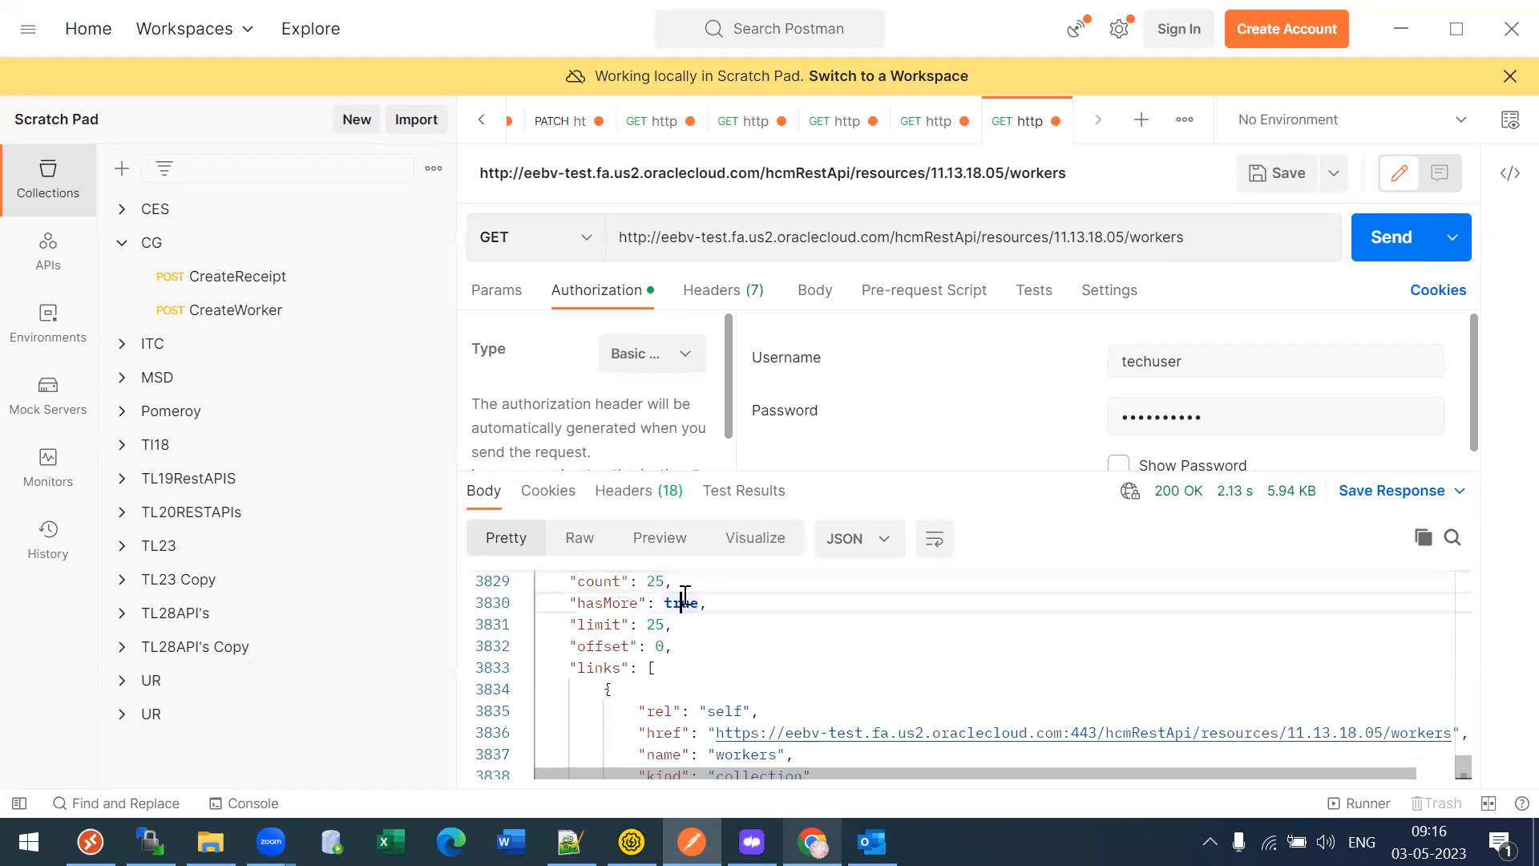
key("ctrl+Home")
key("ctrl+a")
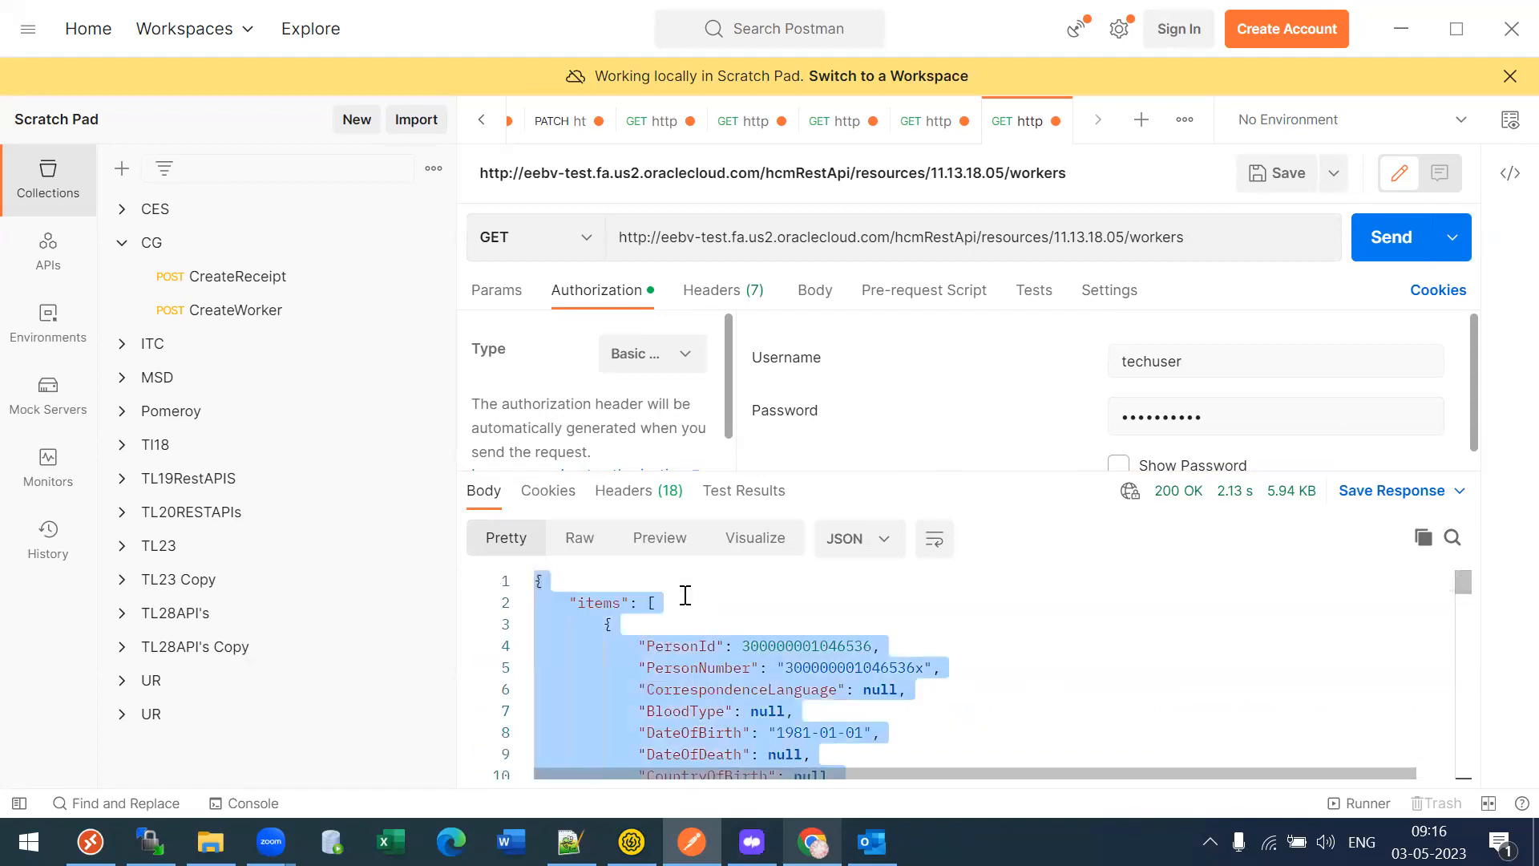
key("alt+Tab")
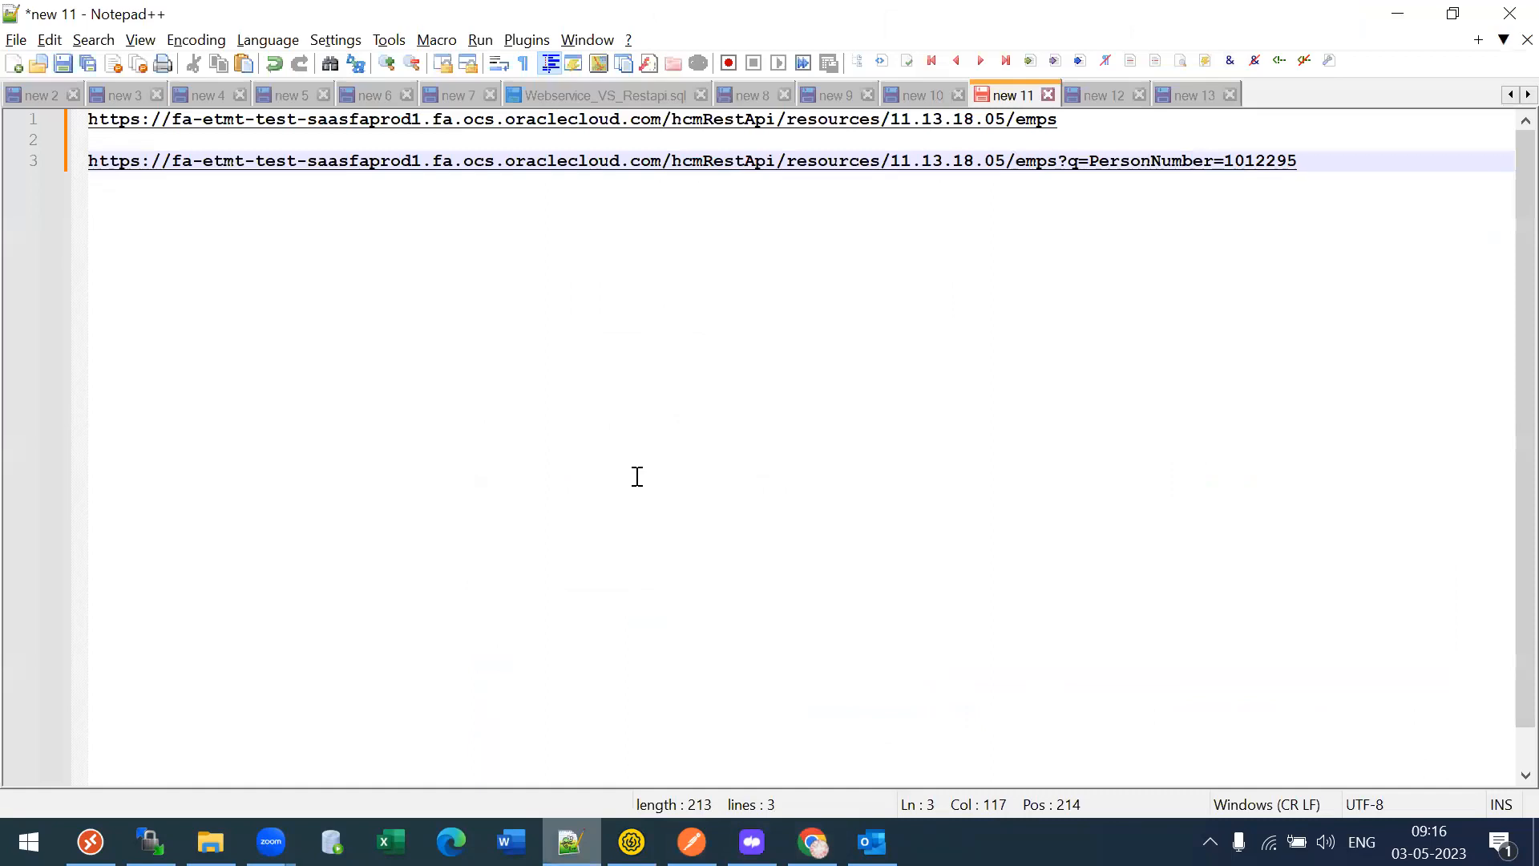
- Paste the workers response into a new Notepad++ document and set its language to JSON
key("ctrl+n")
key("ctrl+v")
key("alt+l")
key("j")
key("Down")
key("Down")
key("Return")
- Collapse the worker record folds, then expand the first record at line 3
left_click_drag(1506, 731, 1505, 128)
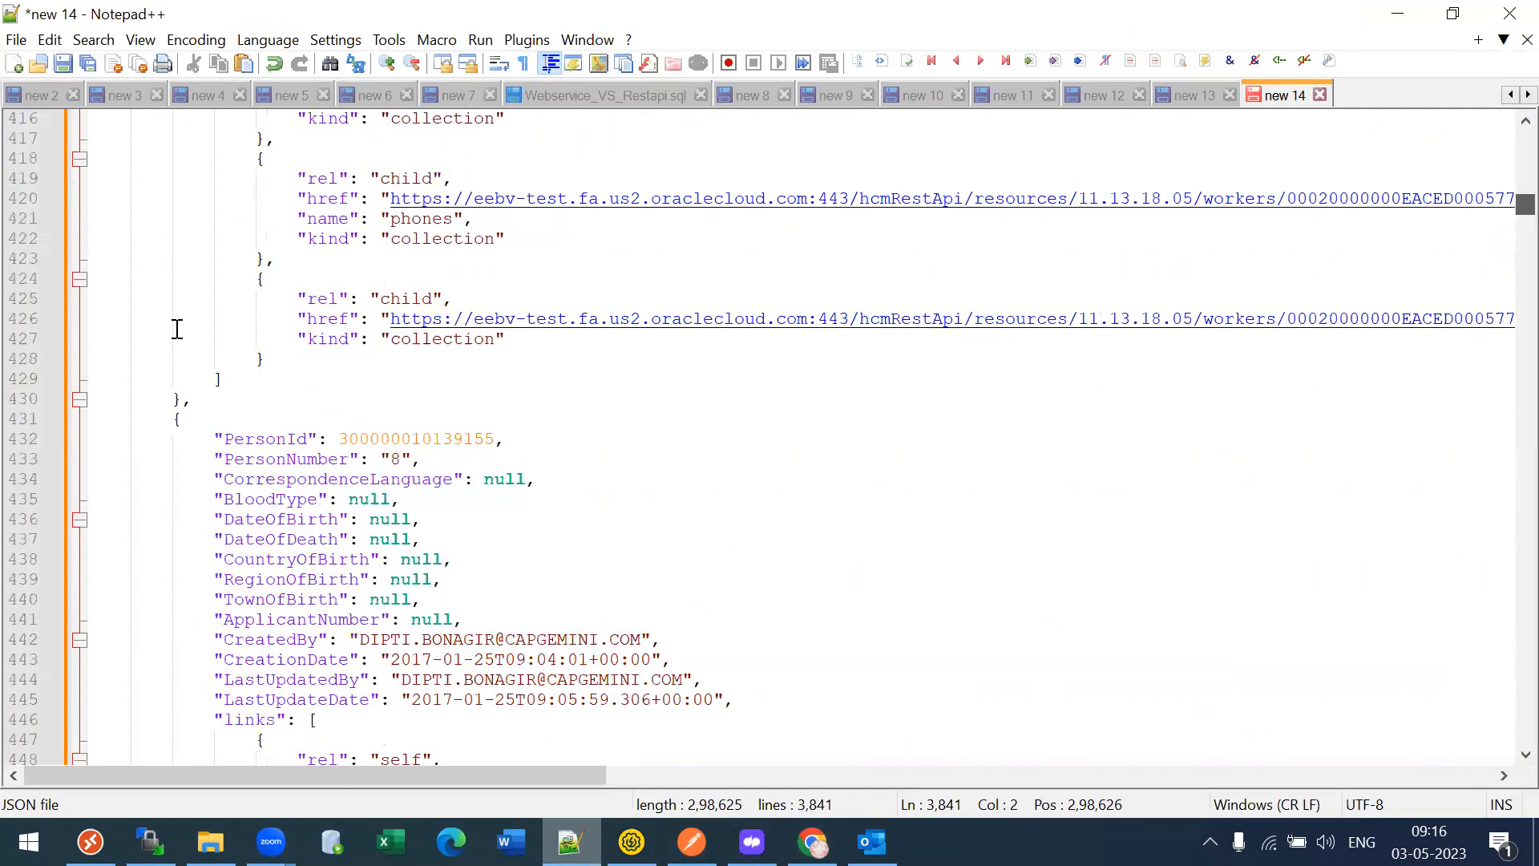
scroll(177, 329, "up", 20)
left_click(79, 158)
left_click(80, 178)
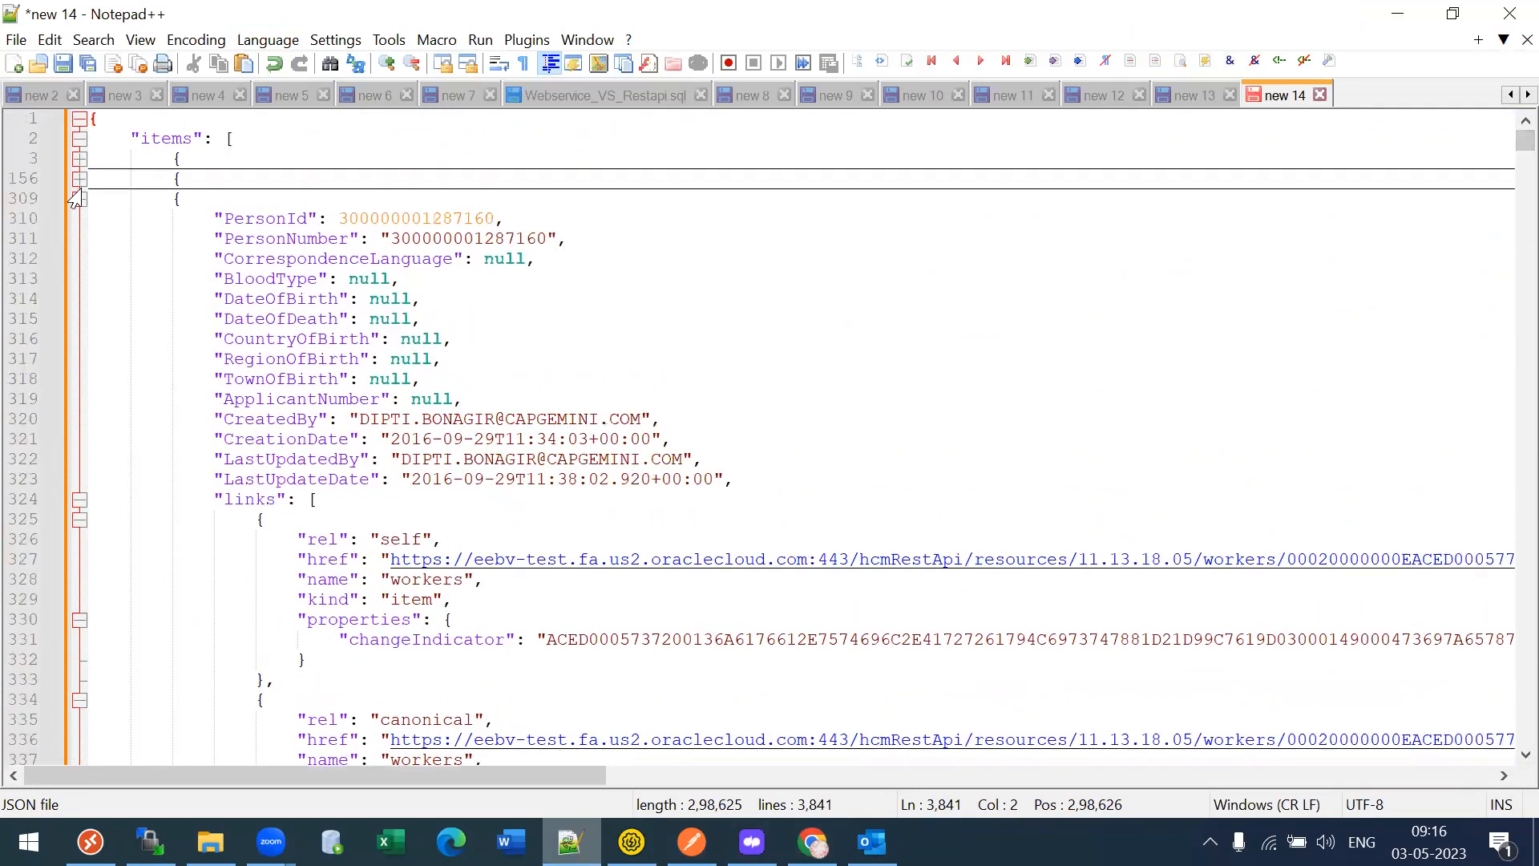
left_click(79, 198)
left_click(79, 218)
left_click(79, 238)
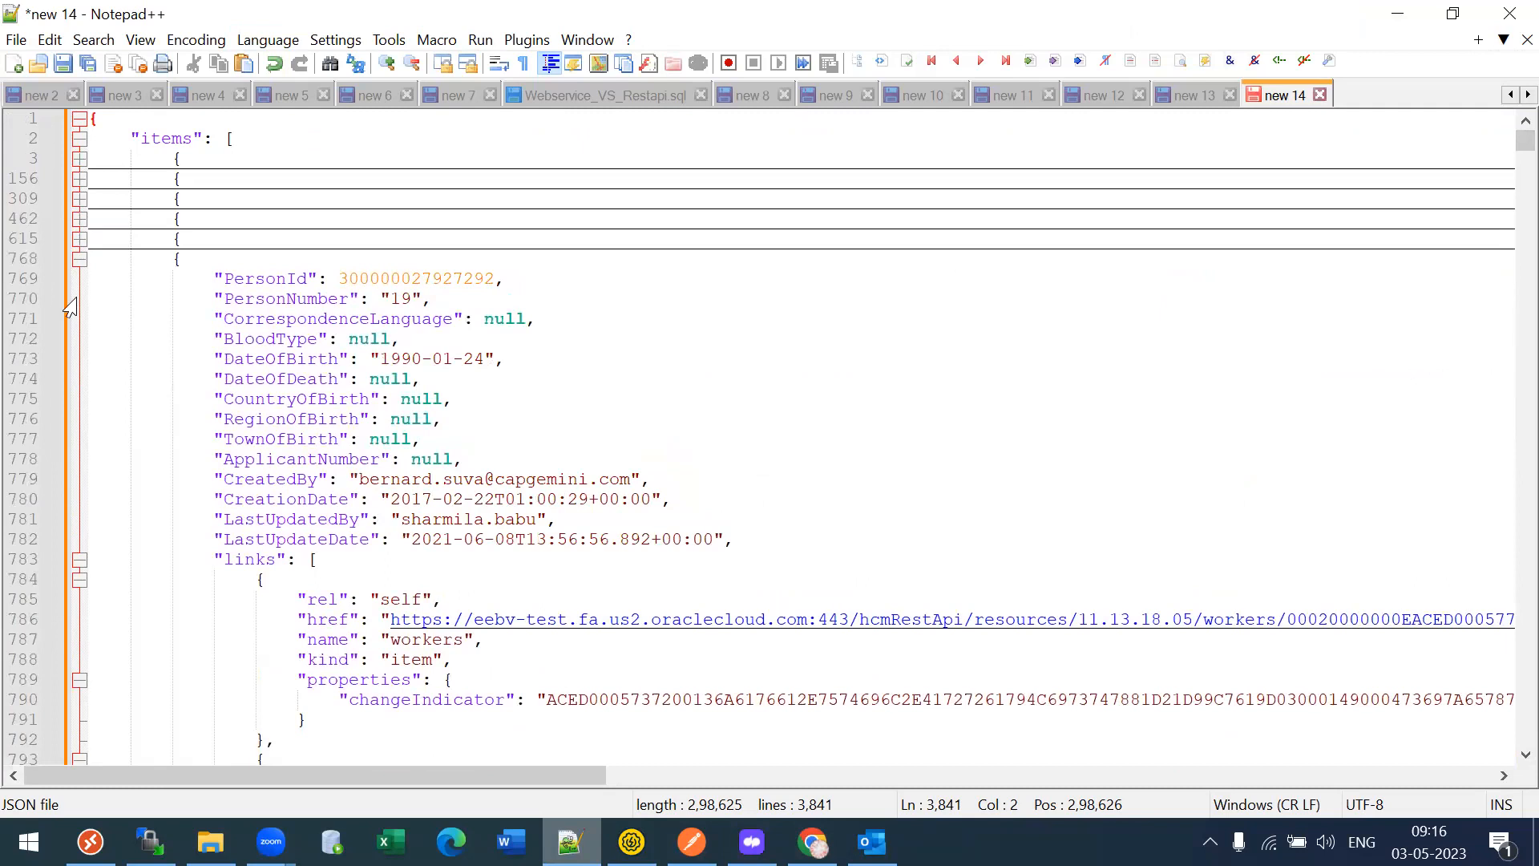
left_click(79, 258)
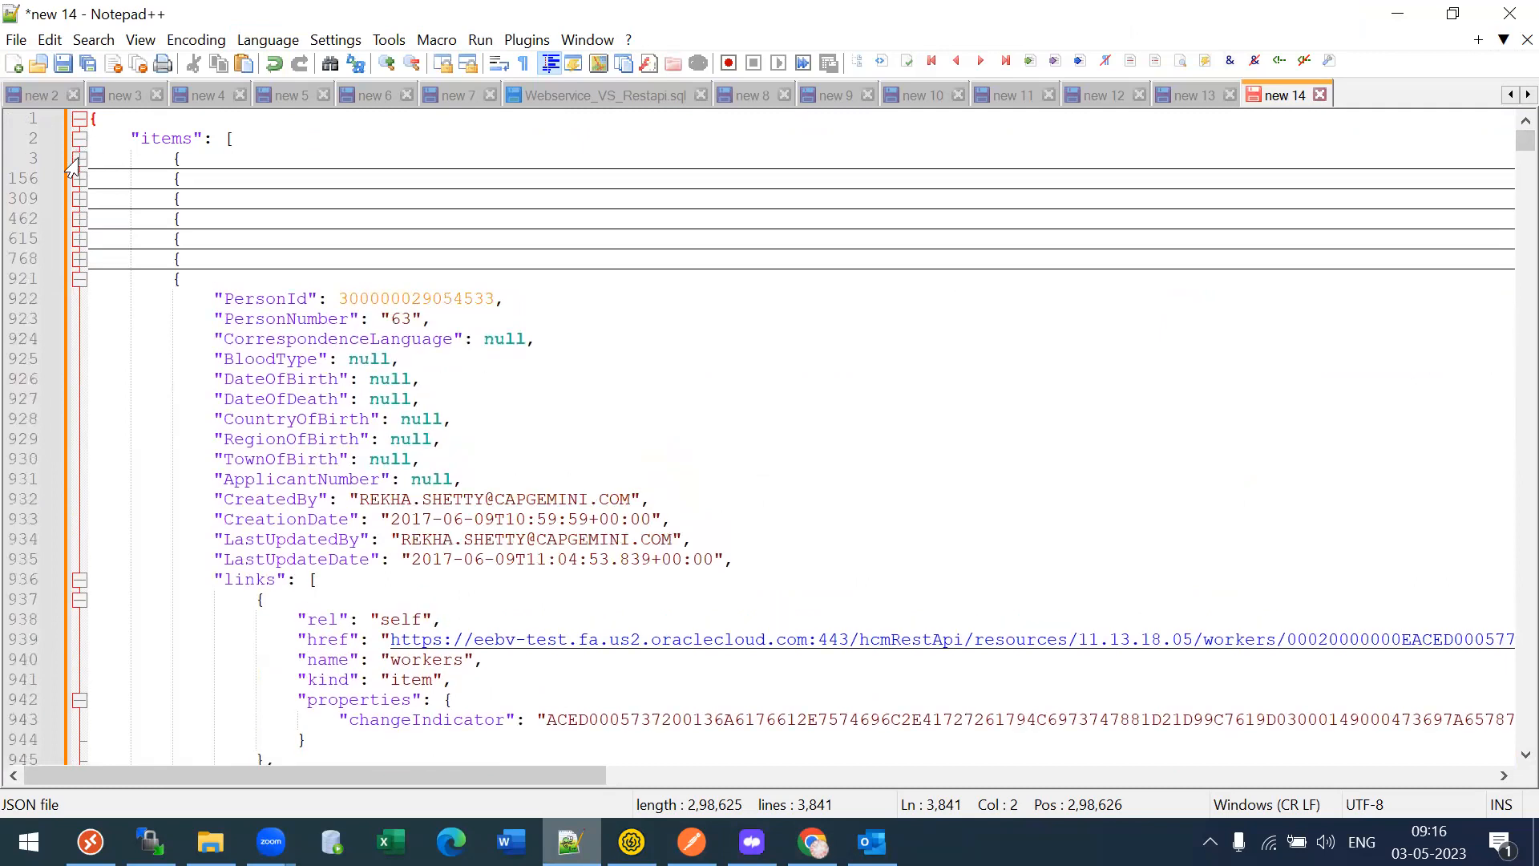
left_click(79, 158)
- Select and review the first worker's fields on lines 4 to 17
left_click(255, 218)
left_click_drag(212, 177, 641, 447)
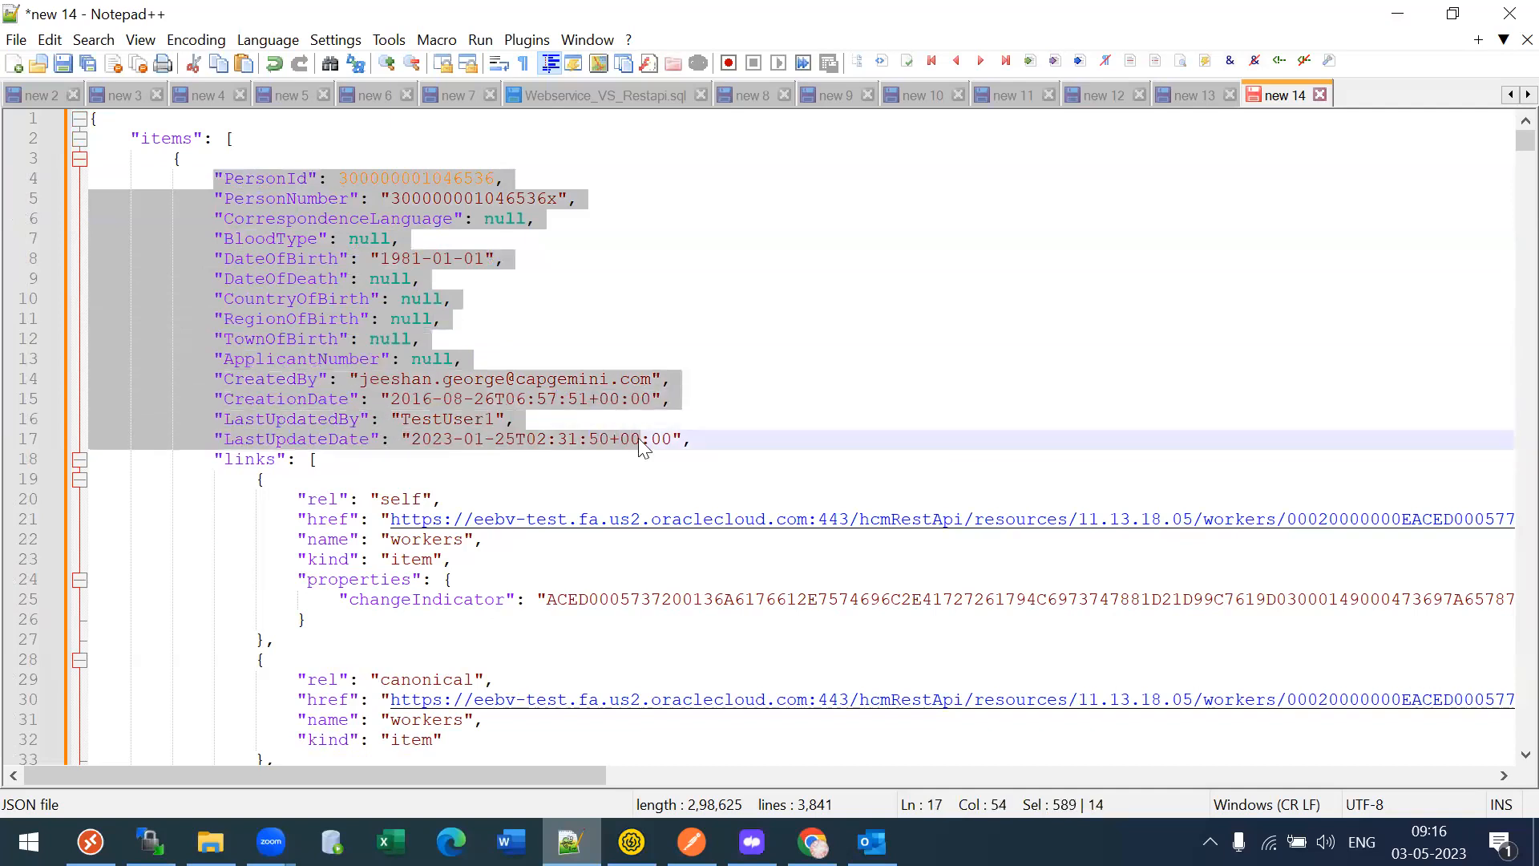
left_click(642, 440)
left_click_drag(216, 178, 781, 433)
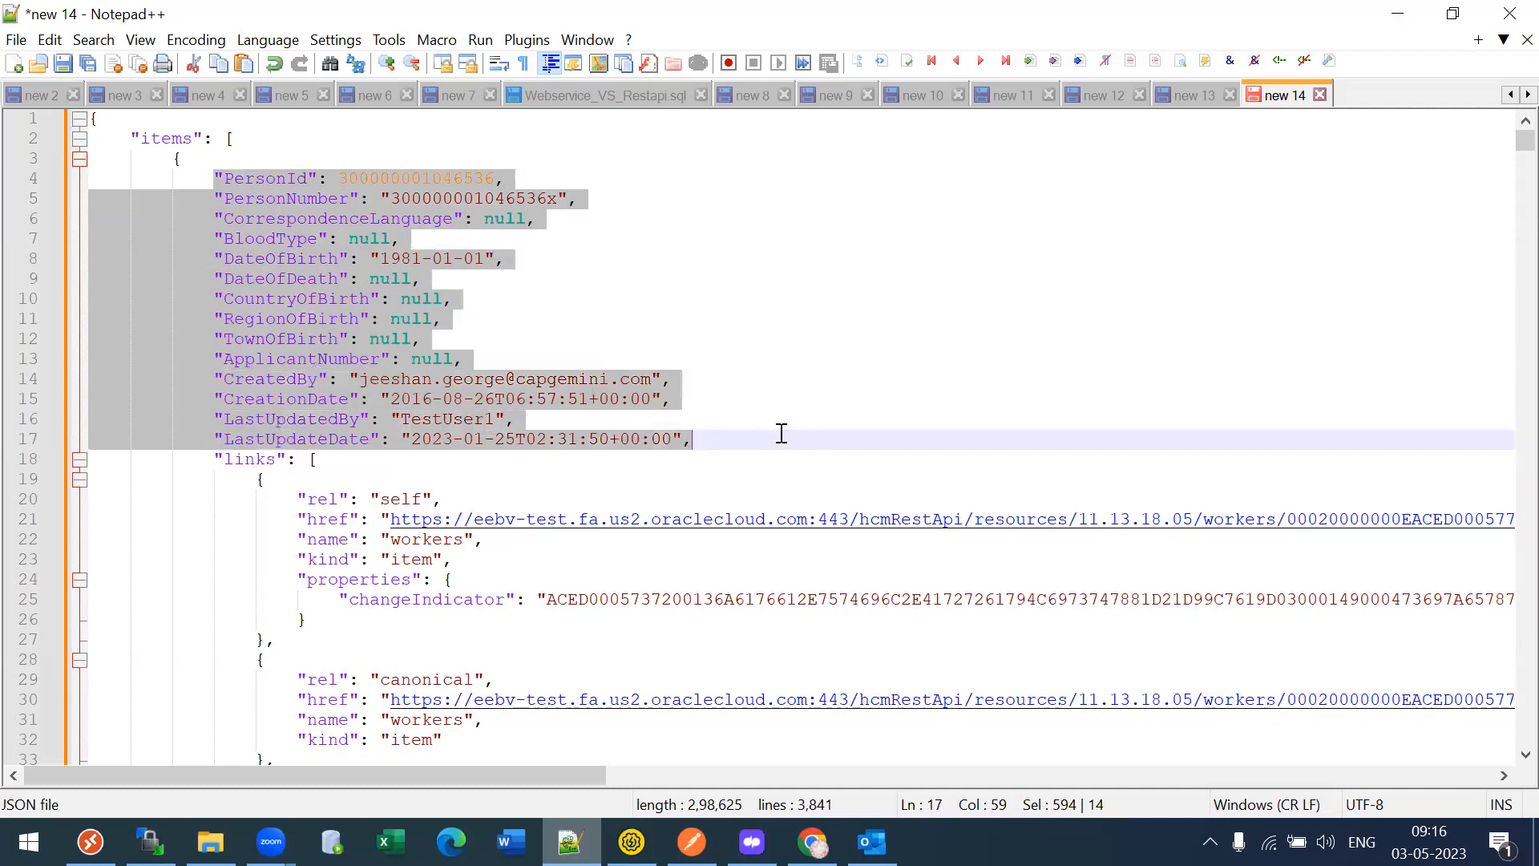
left_click(335, 279)
key("Down")
key("Down")
key("Down")
key("Down")
key("Down")
key("Down")
key("Down")
key("Down")
key("Down")
key("Down")
key("Down")
key("Down")
key("Down")
key("Down")
key("Down")
key("Down")
key("Down")
key("Down")
key("Down")
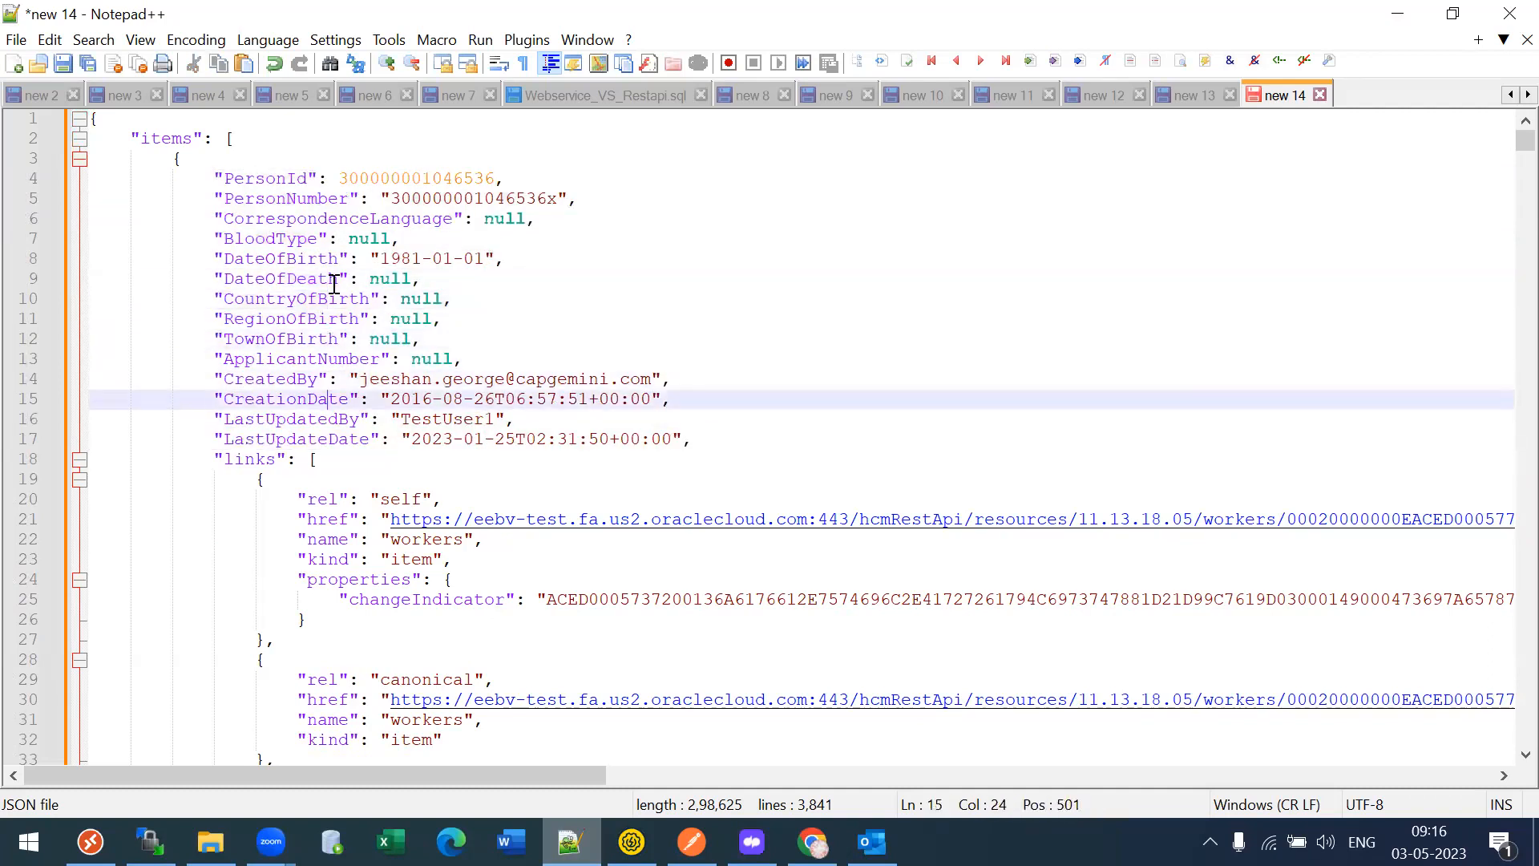
key("Down")
key("Down")
key("Down")
key("Down")
key("Down")
key("Down")
key("Down")
key("Down")
key("Down")
key("Down")
key("Down")
key("Down")
- Highlight the links, rel and child entries: addresses, citizenships, disabilities, driverLicenses
double_click(273, 295)
double_click(400, 338)
double_click(328, 338)
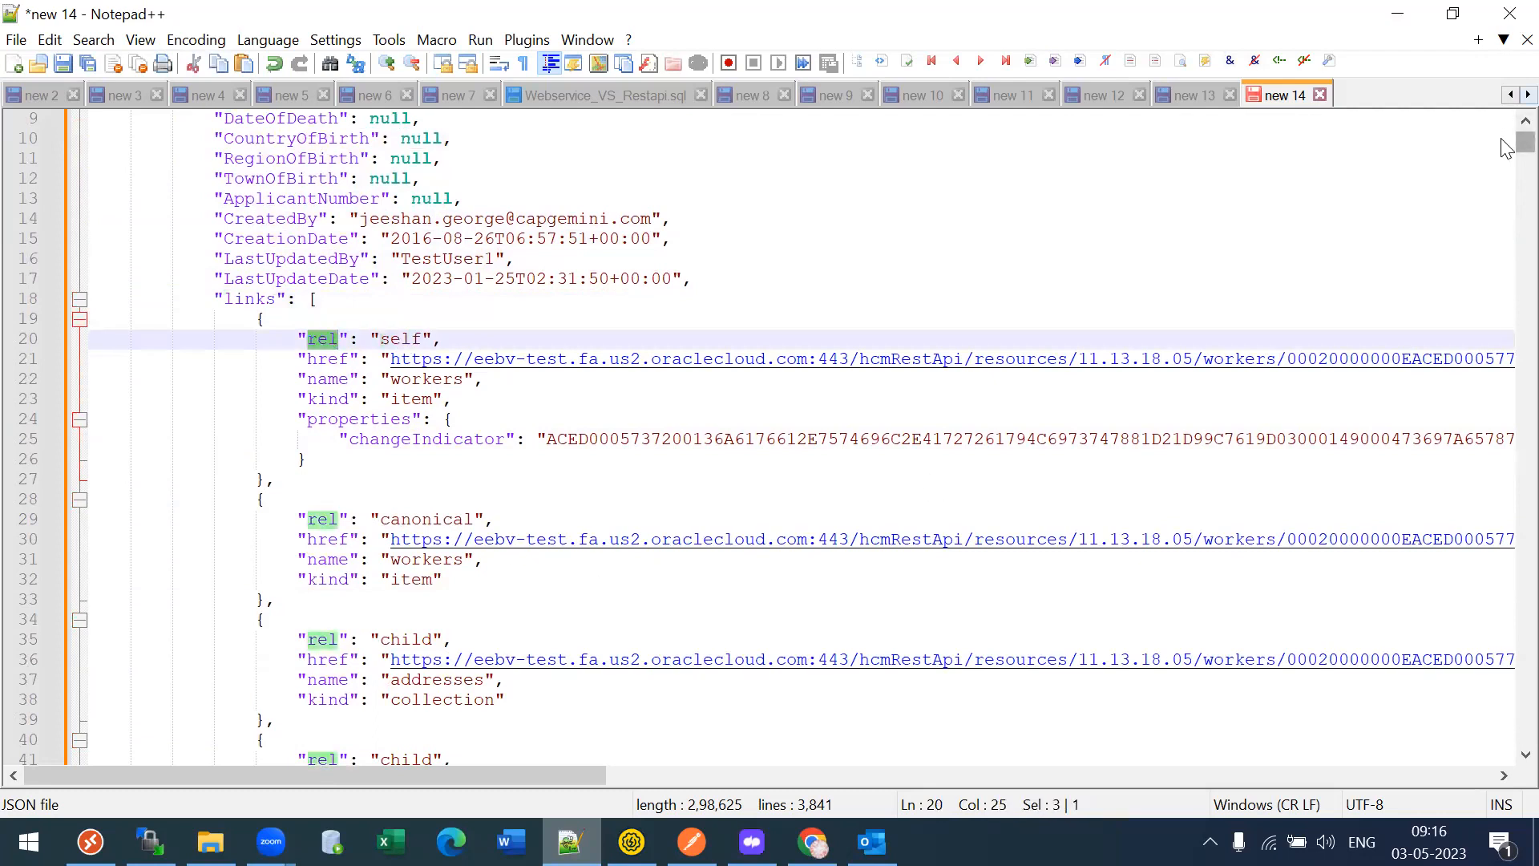
scroll(1519, 146, "down", 7)
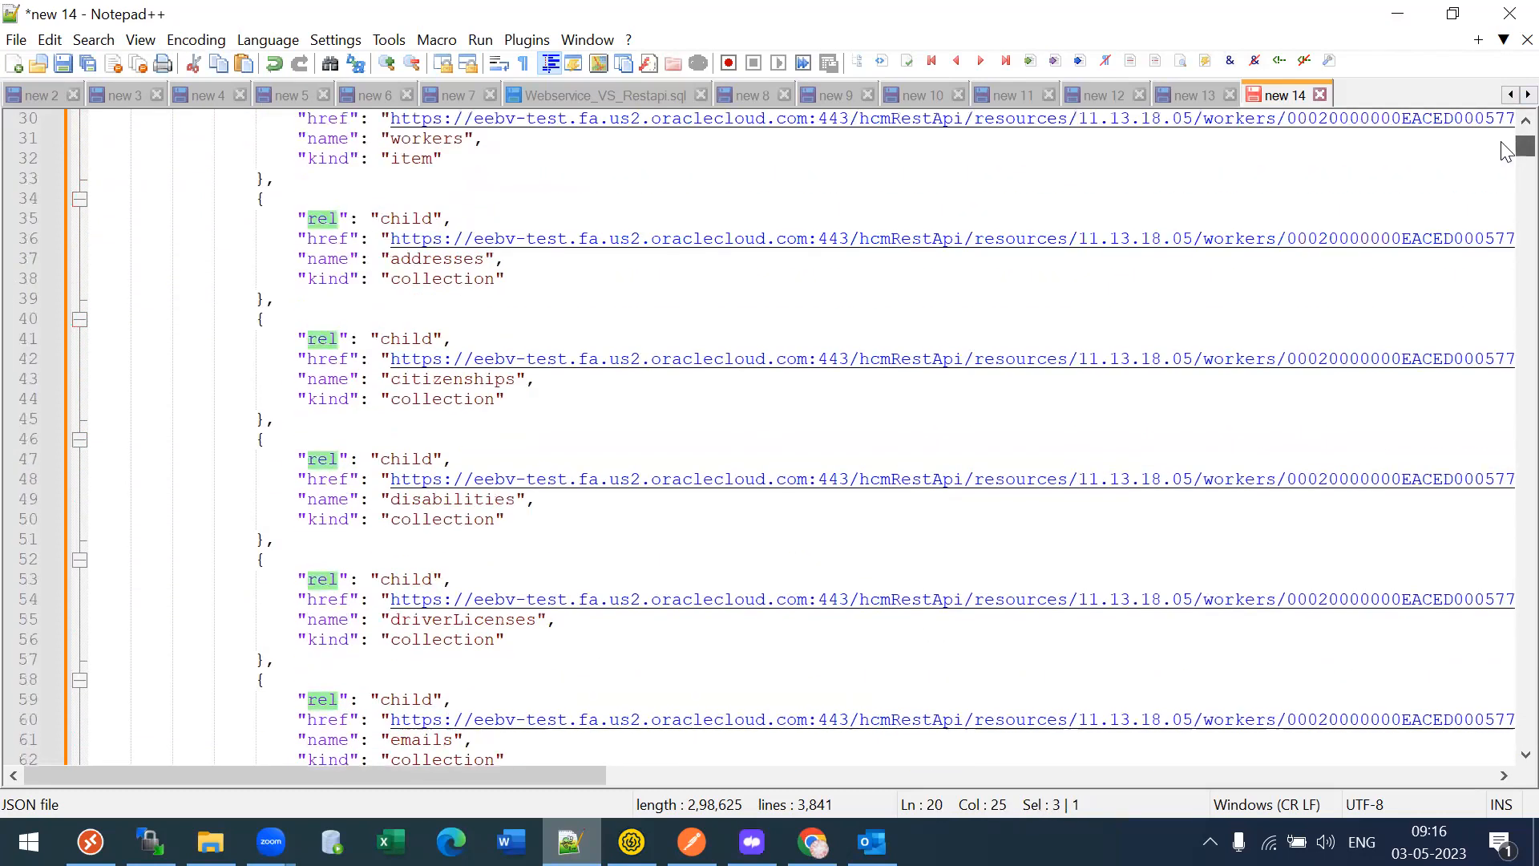
double_click(407, 219)
double_click(427, 260)
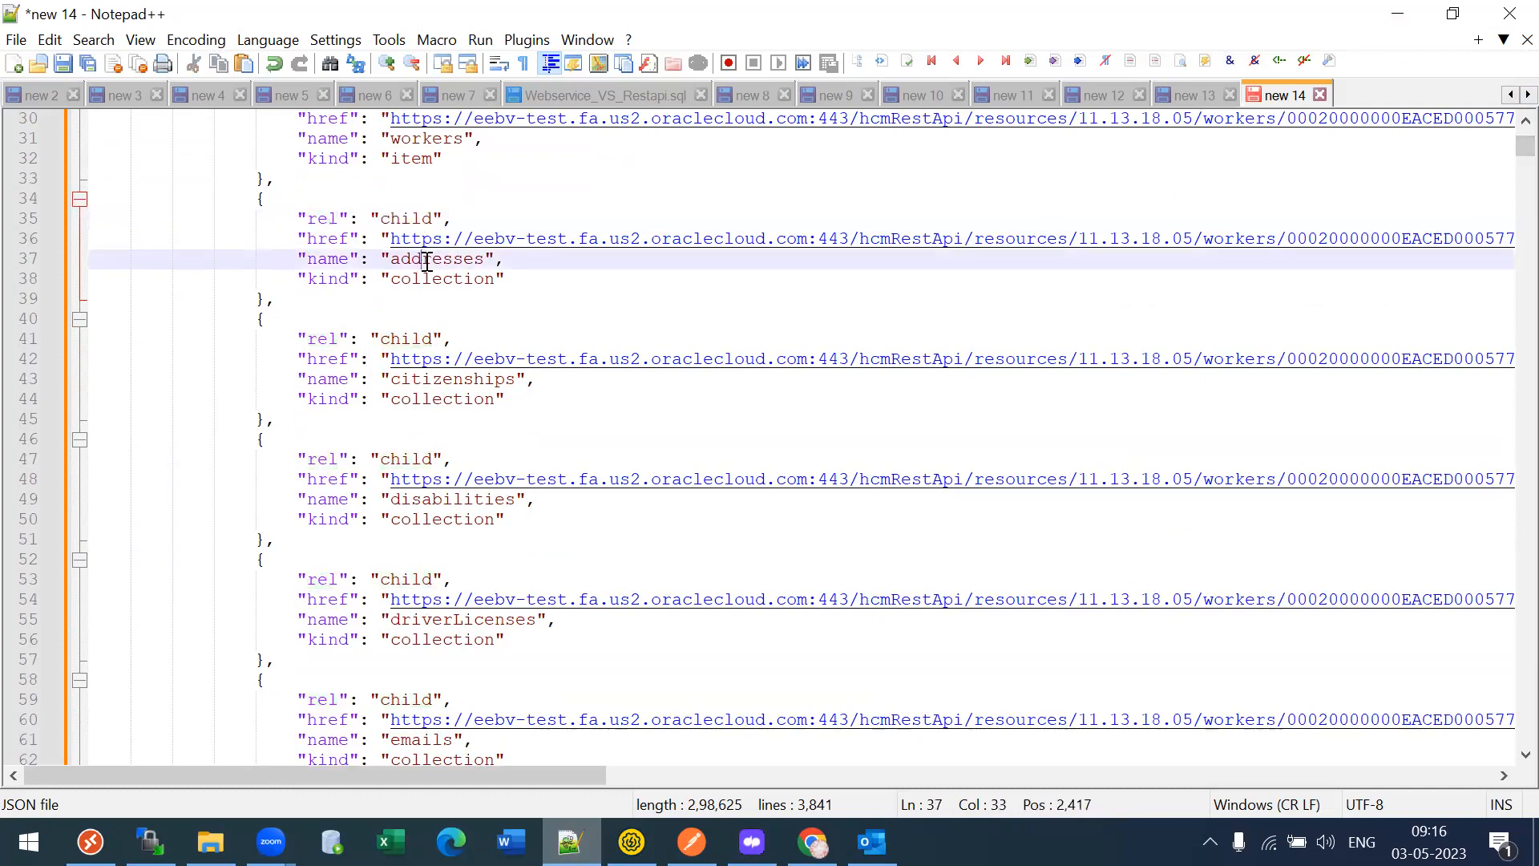
double_click(416, 382)
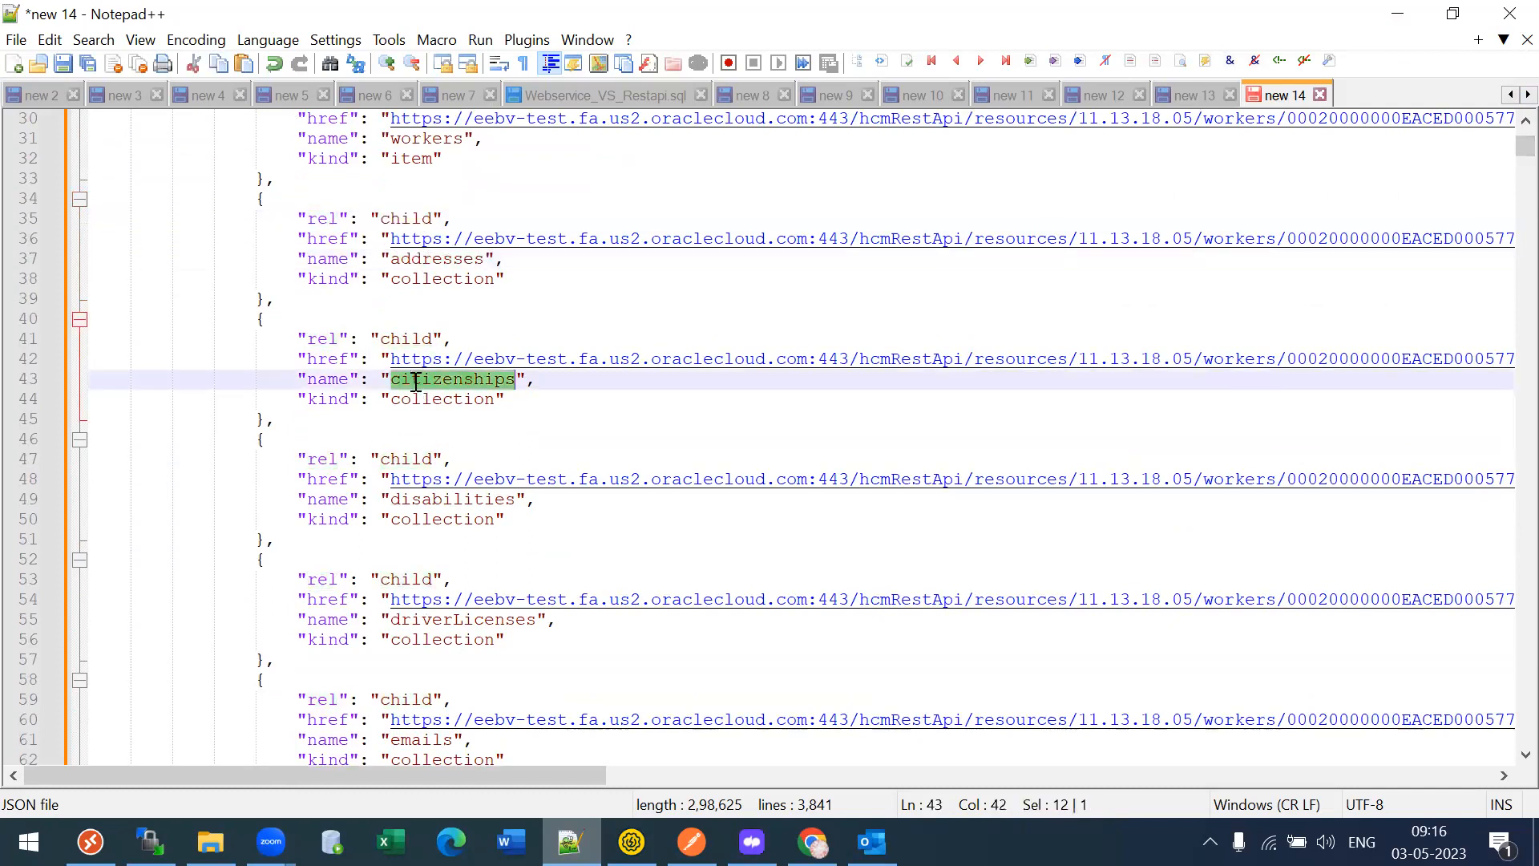
double_click(422, 497)
double_click(447, 619)
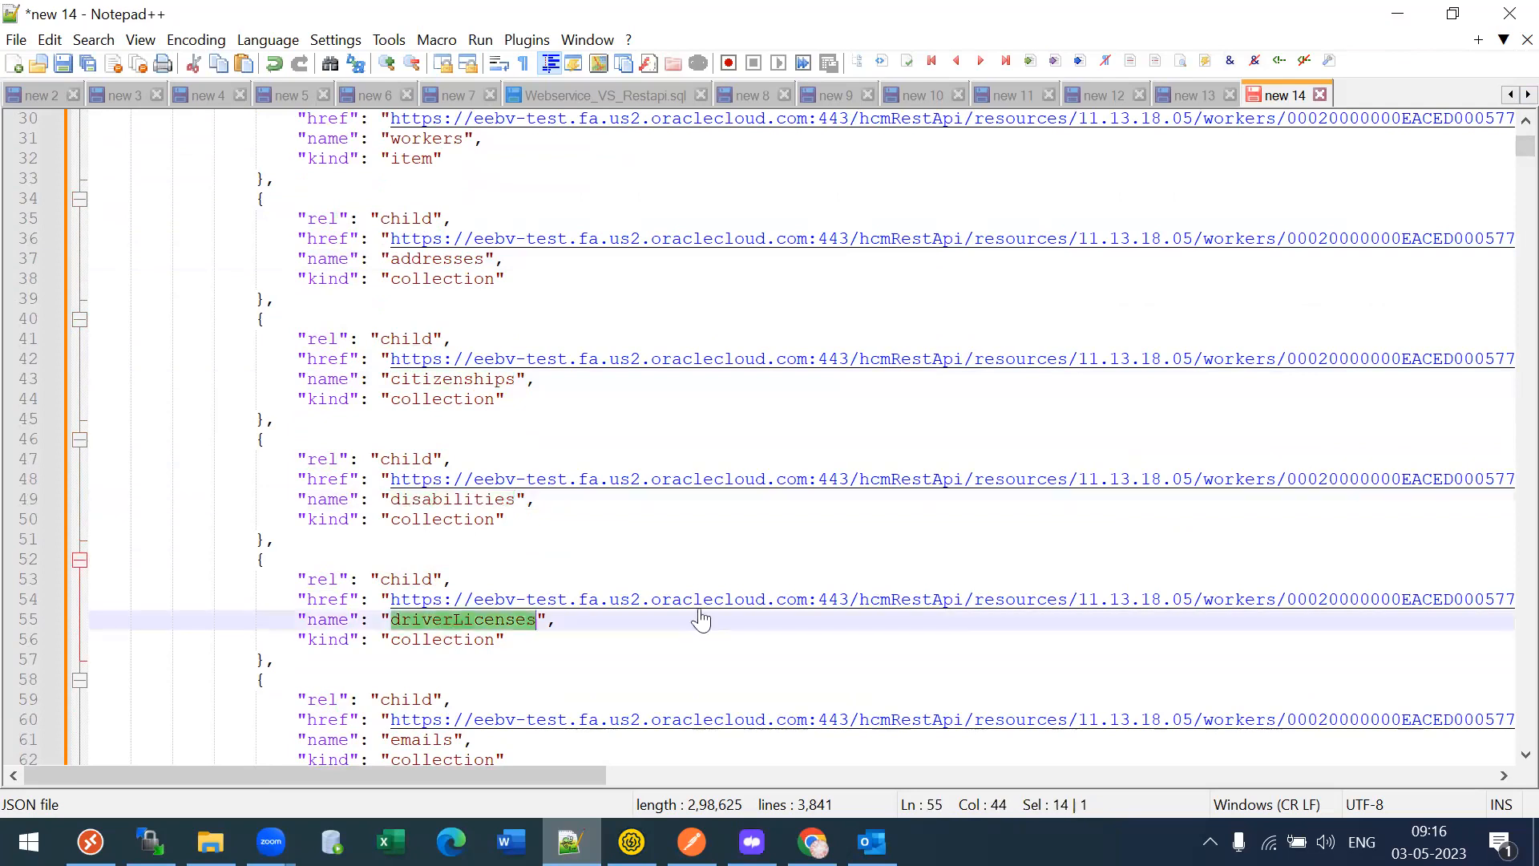
scroll(1507, 166, "down", 10)
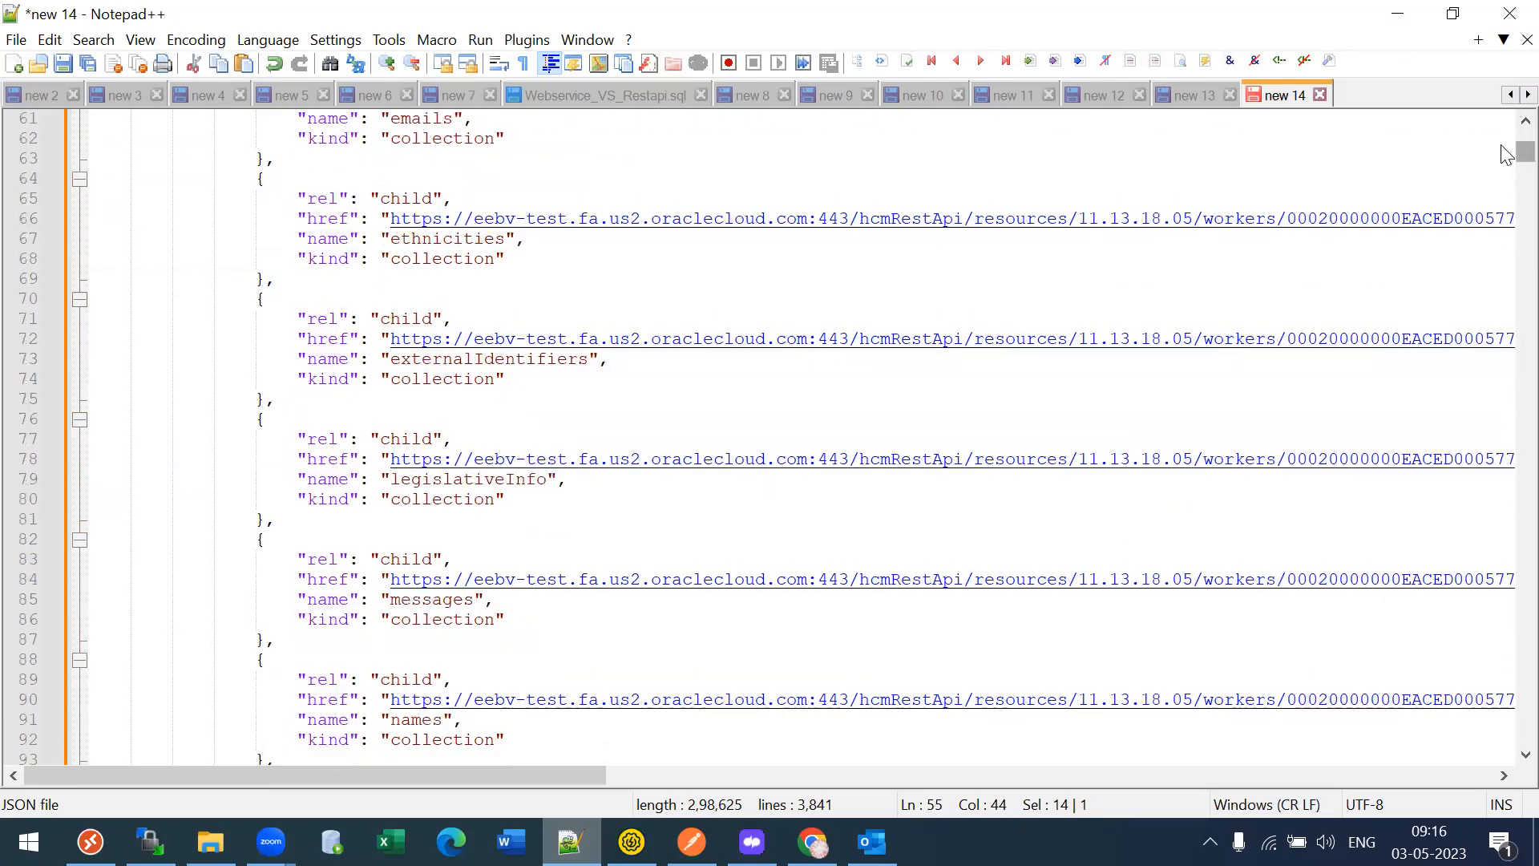
left_click_drag(1520, 150, 1519, 132)
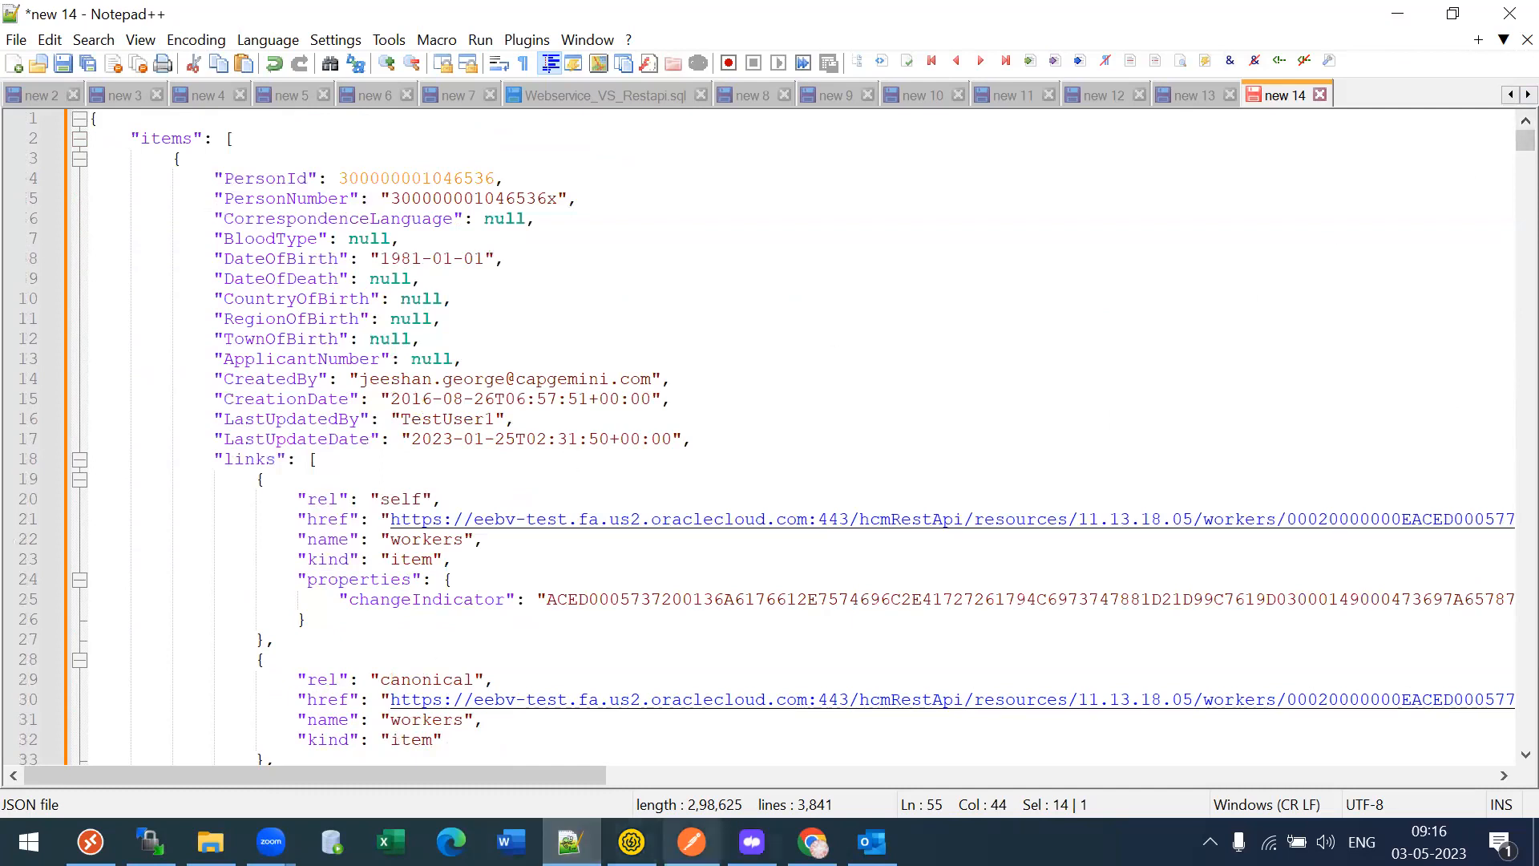
- Open the Get a worker address page under Workers > Addresses in the REST docs
left_click(812, 842)
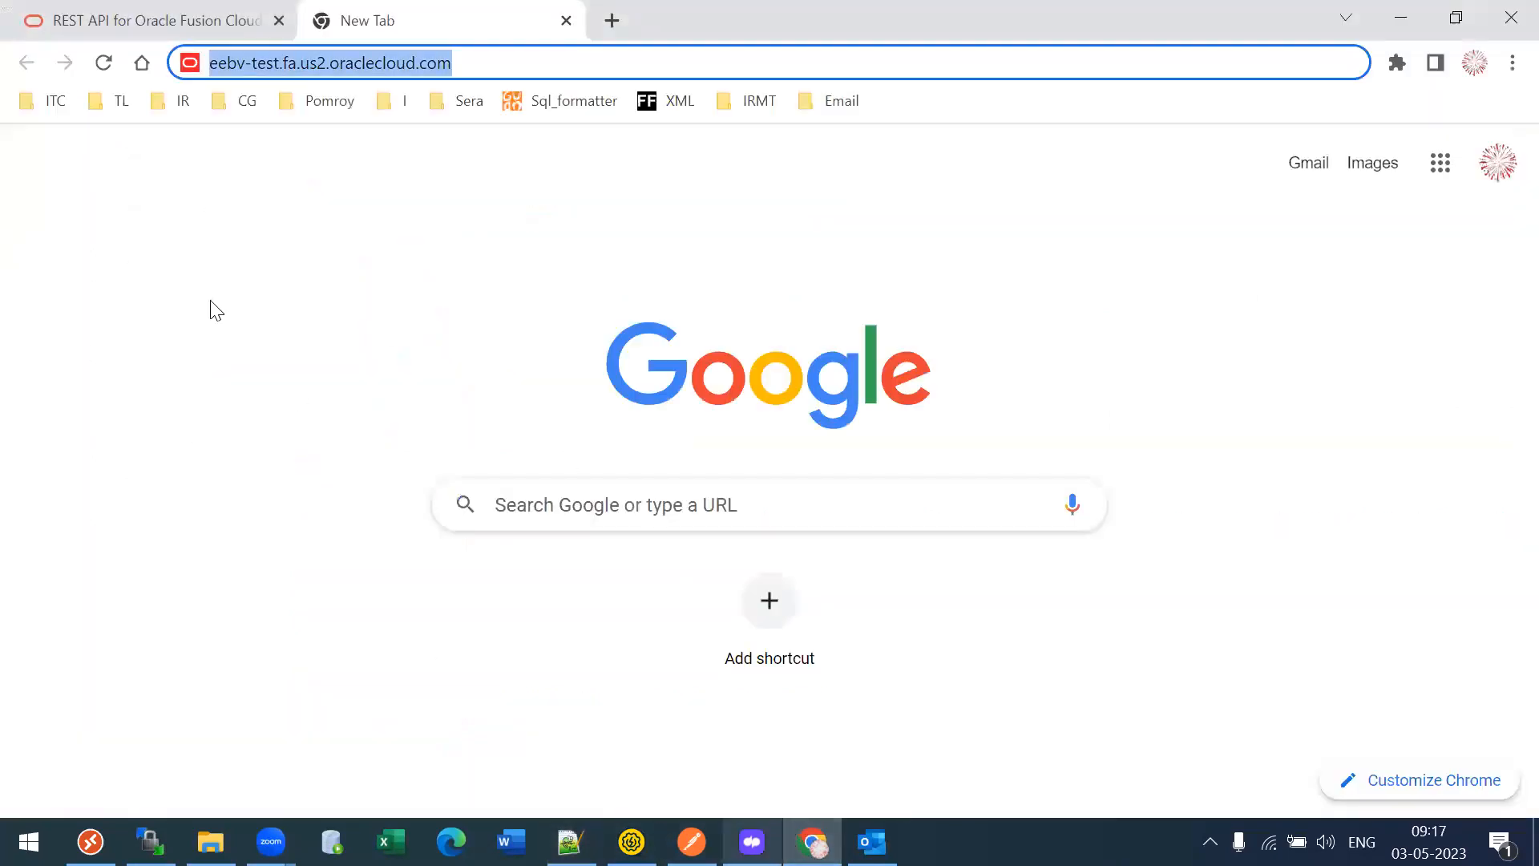
key("ctrl+shift+Tab")
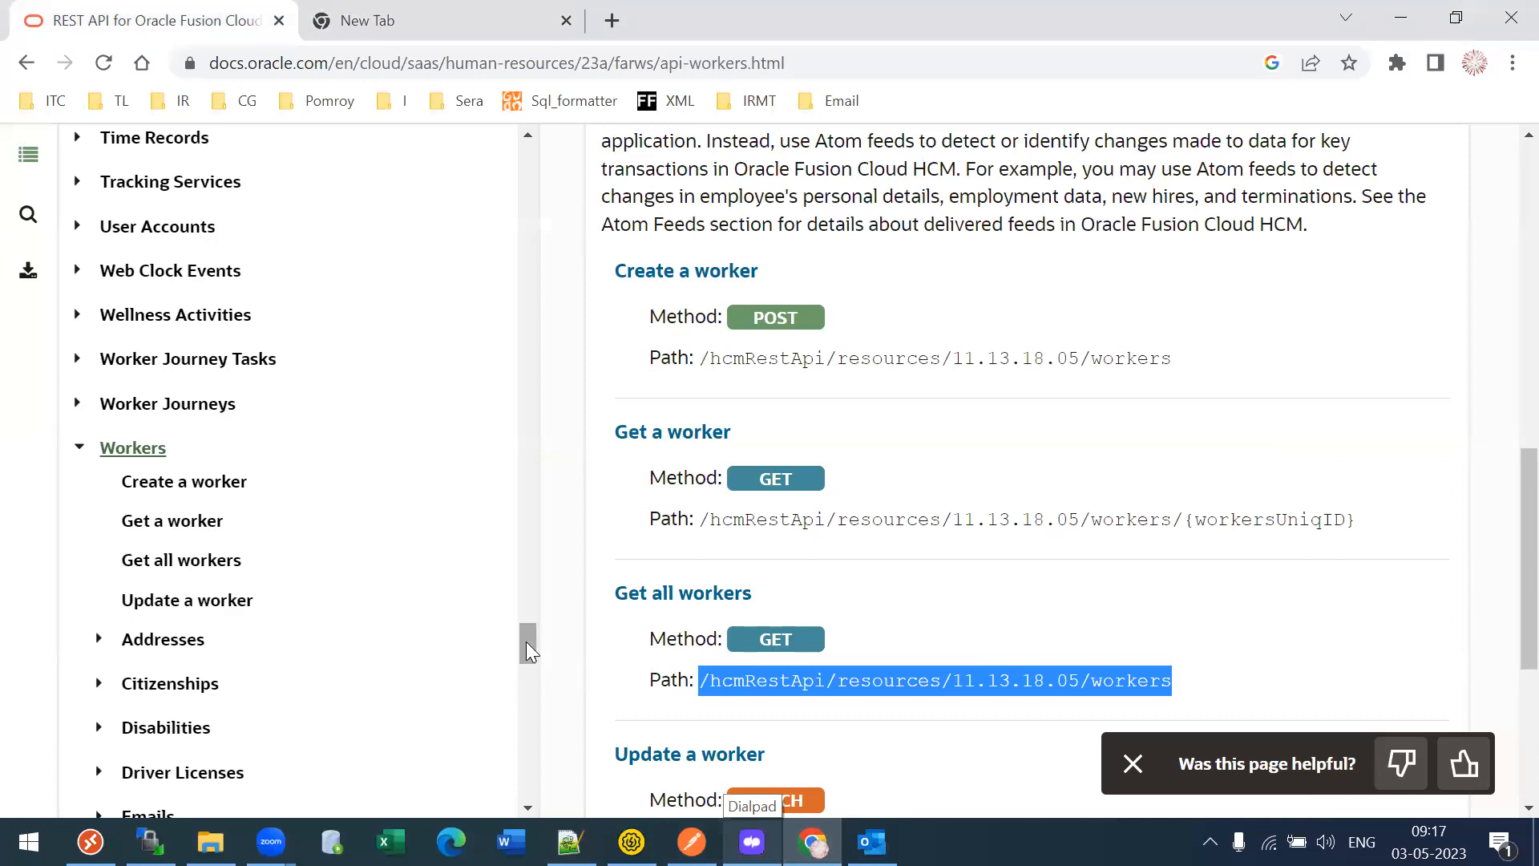
scroll(526, 641, "down", 2)
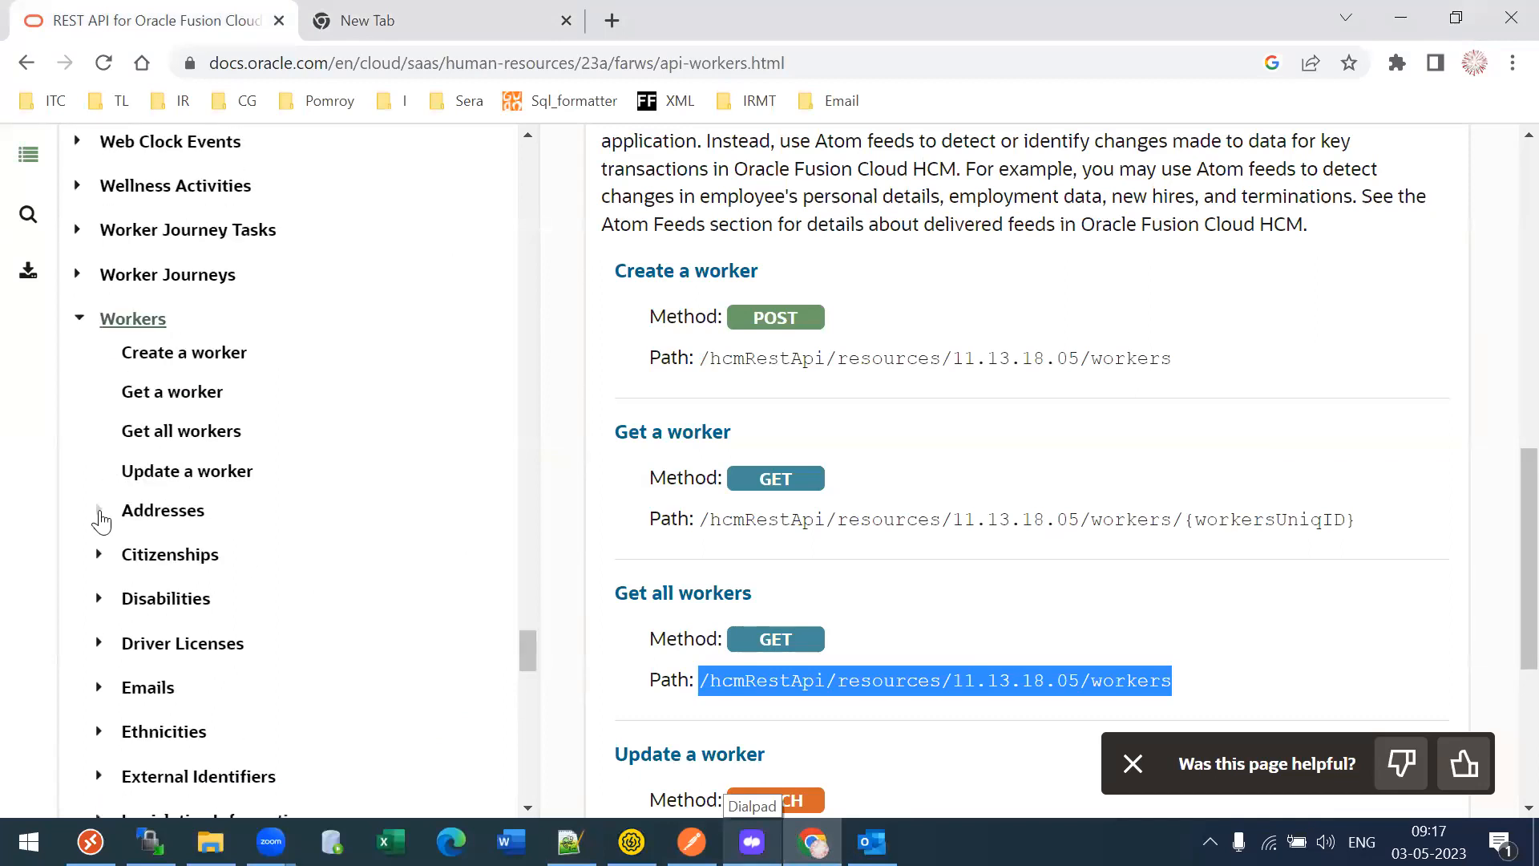
left_click(100, 513)
left_click(216, 634)
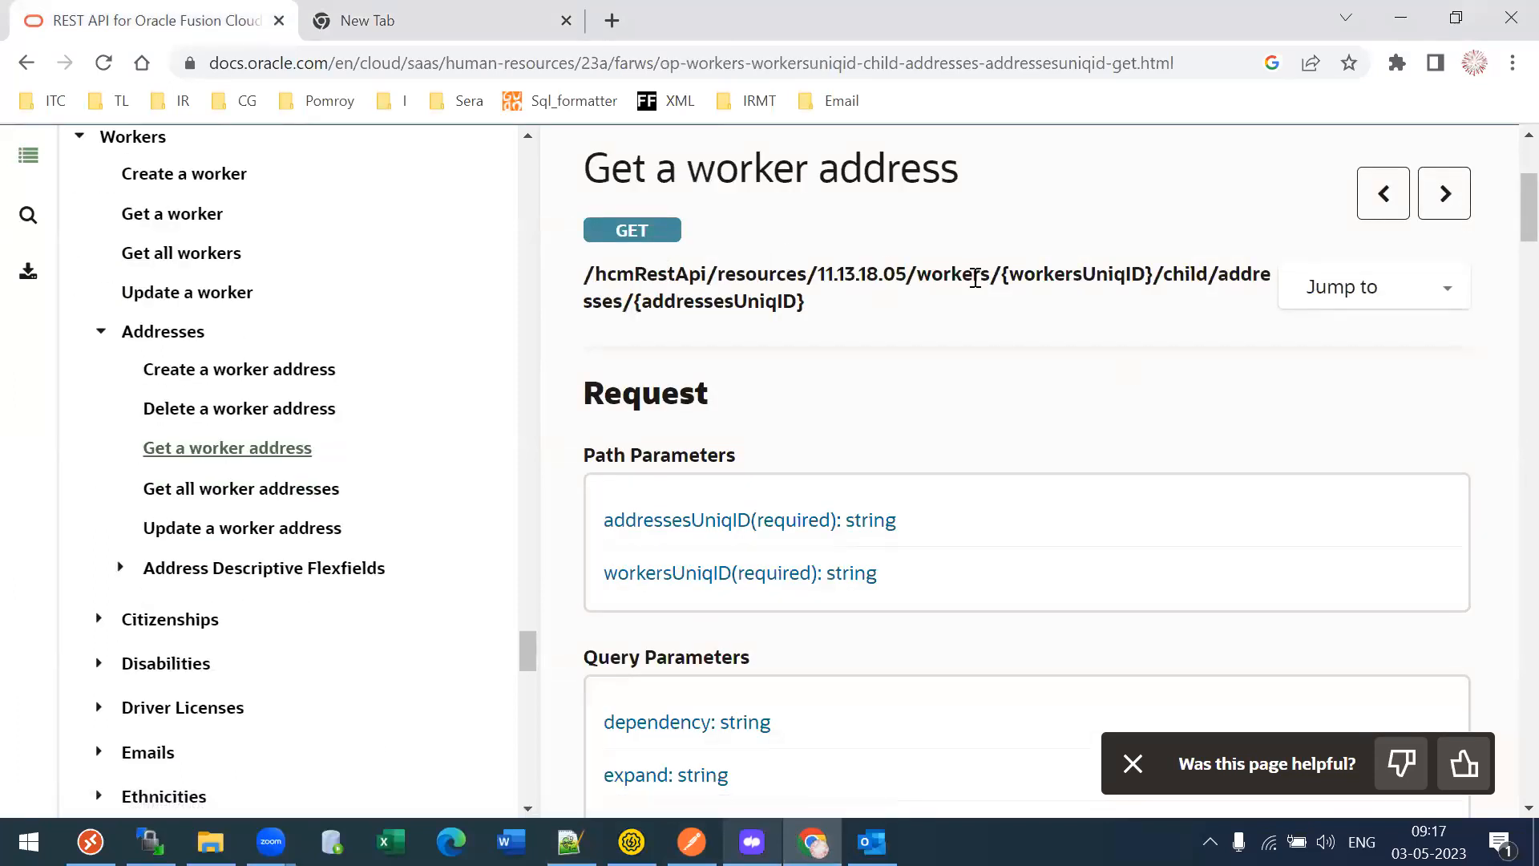
- Study the endpoint path's workersUniqID, child addresses and addressesUniqID parts
left_click_drag(992, 275, 529, 272)
left_click(1127, 308)
left_click_drag(1008, 279, 1226, 275)
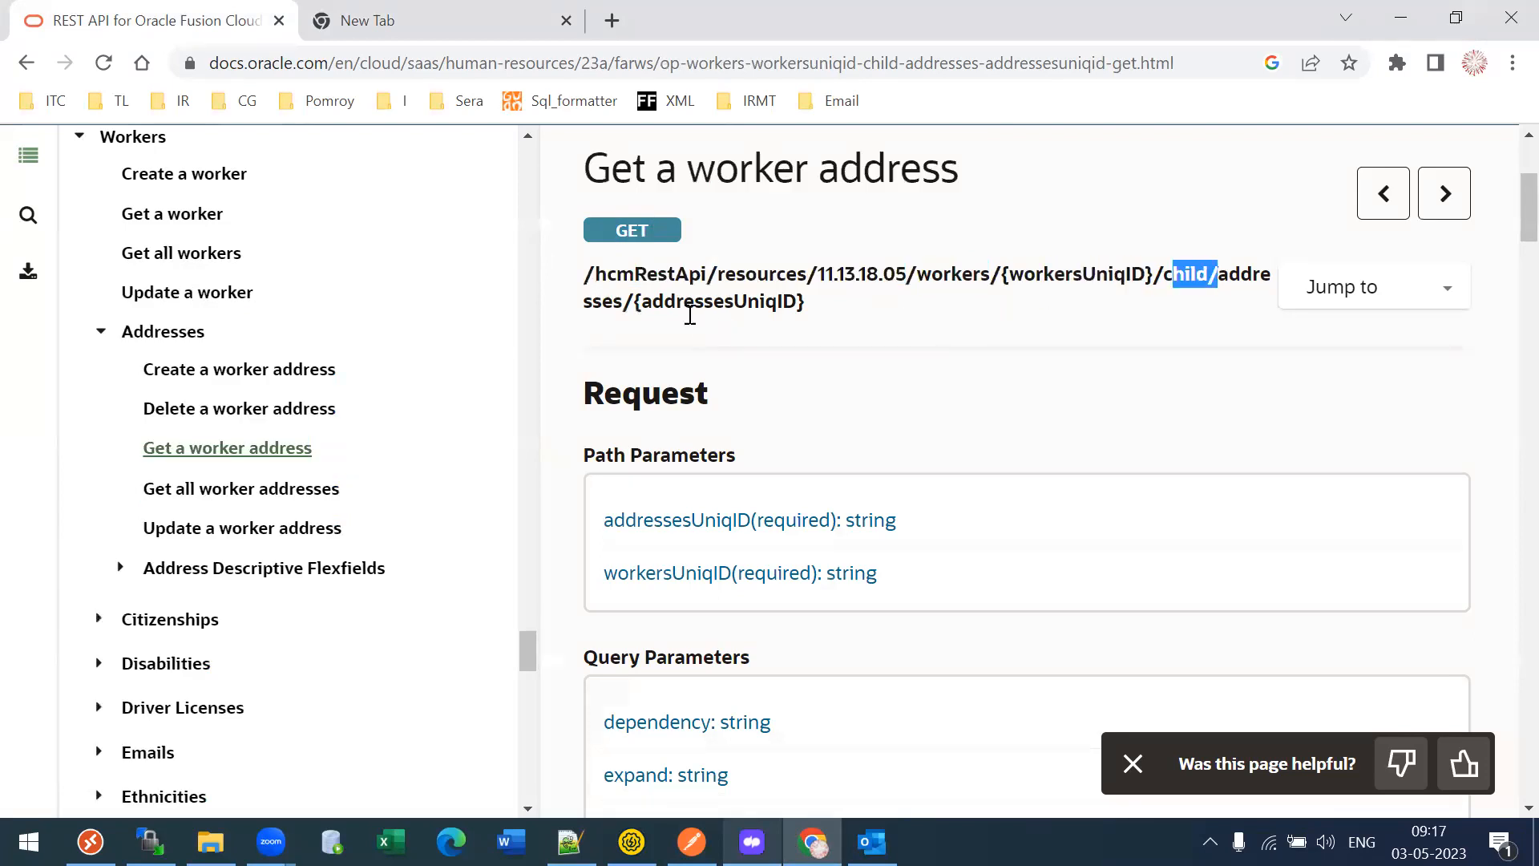
left_click_drag(662, 301, 744, 299)
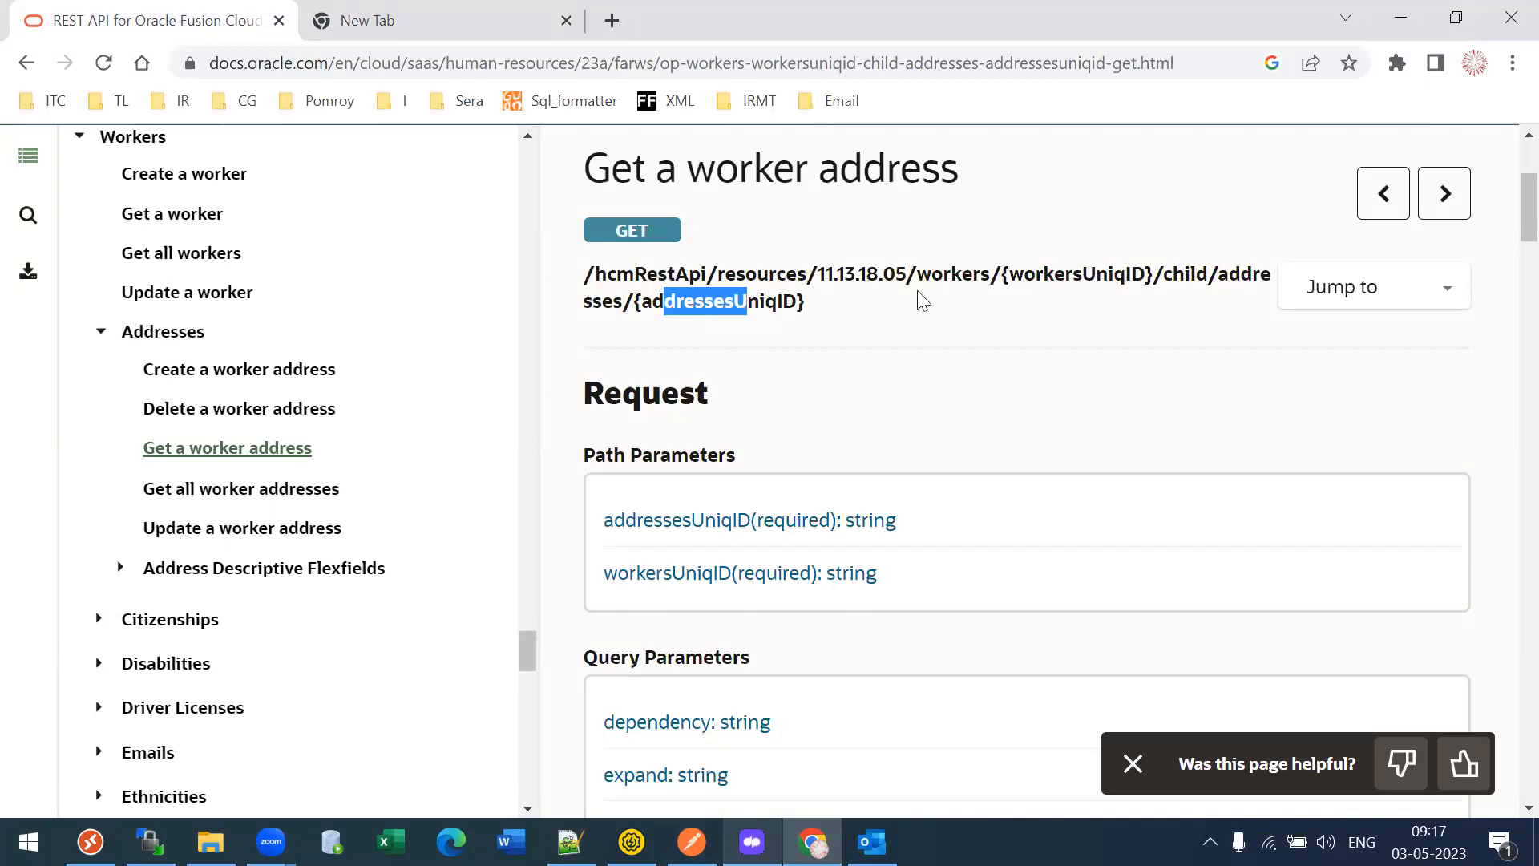
left_click_drag(1026, 273, 1101, 282)
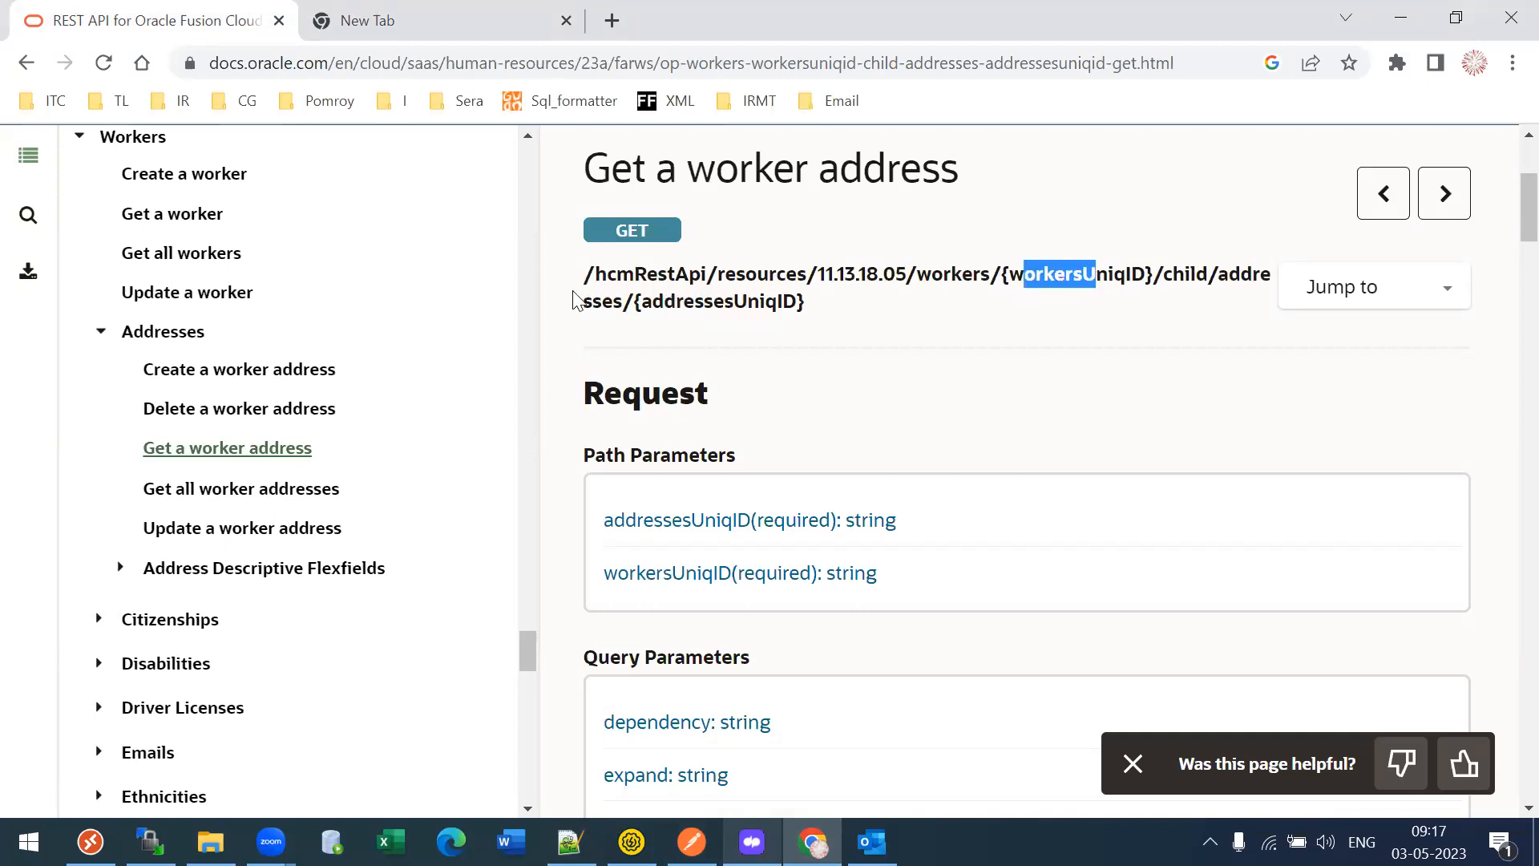
left_click_drag(683, 307, 730, 310)
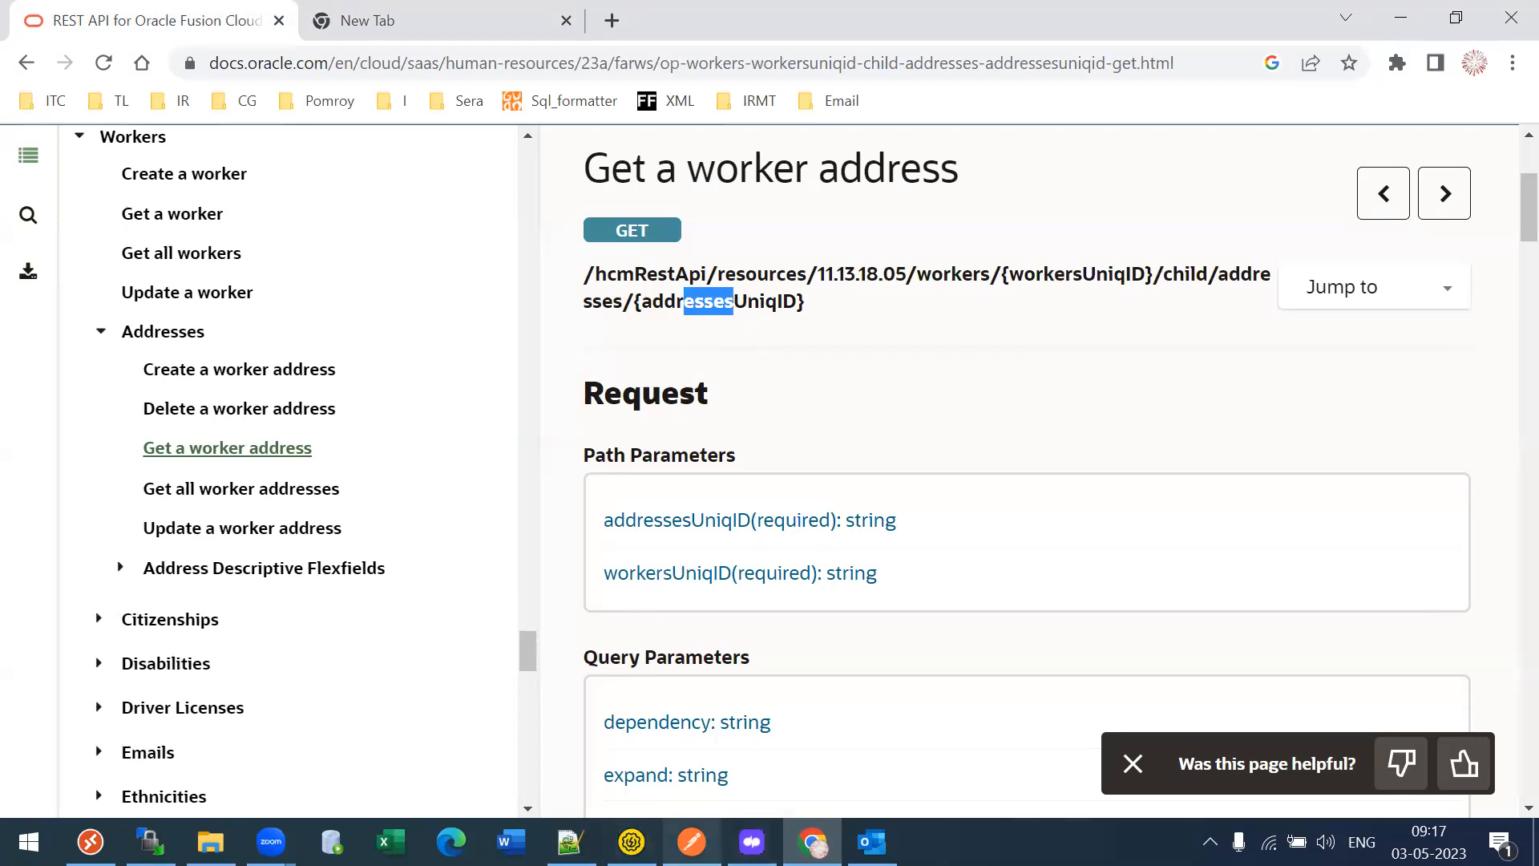
left_click(569, 841)
left_click(423, 338)
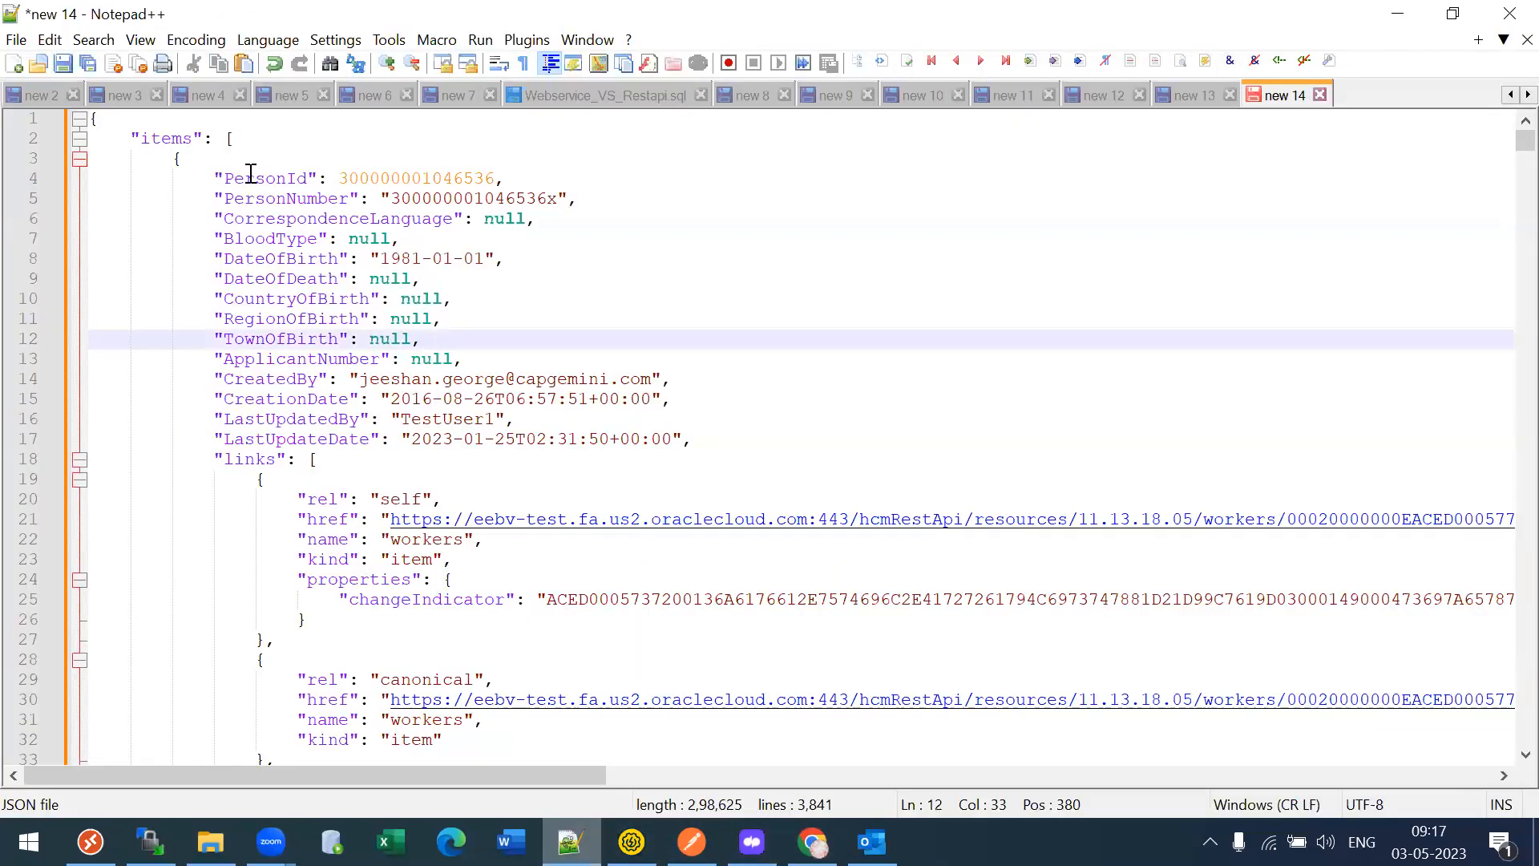
double_click(251, 176)
double_click(364, 178)
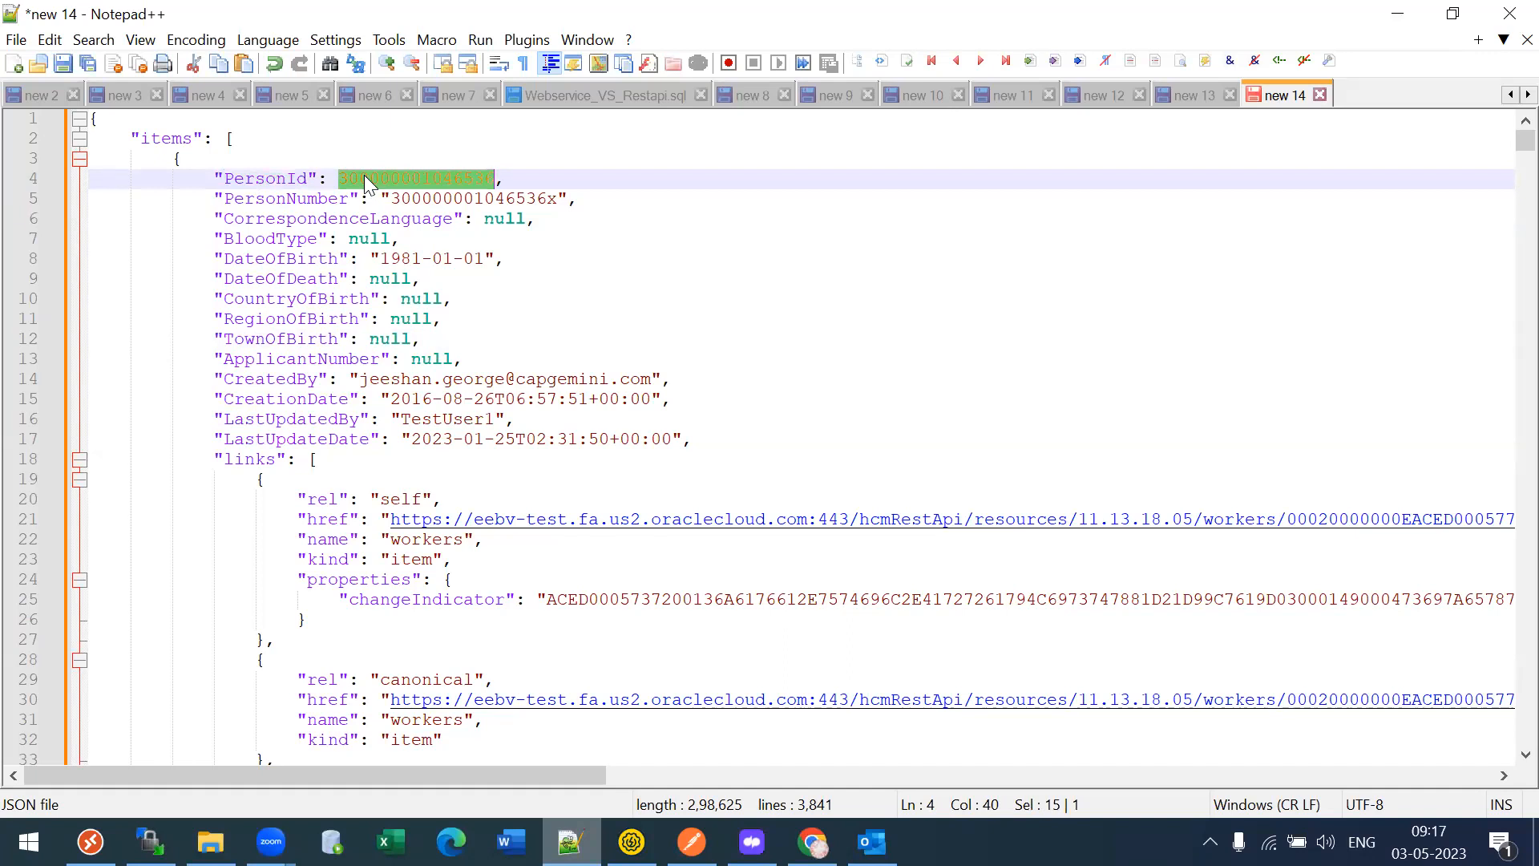
double_click(250, 181)
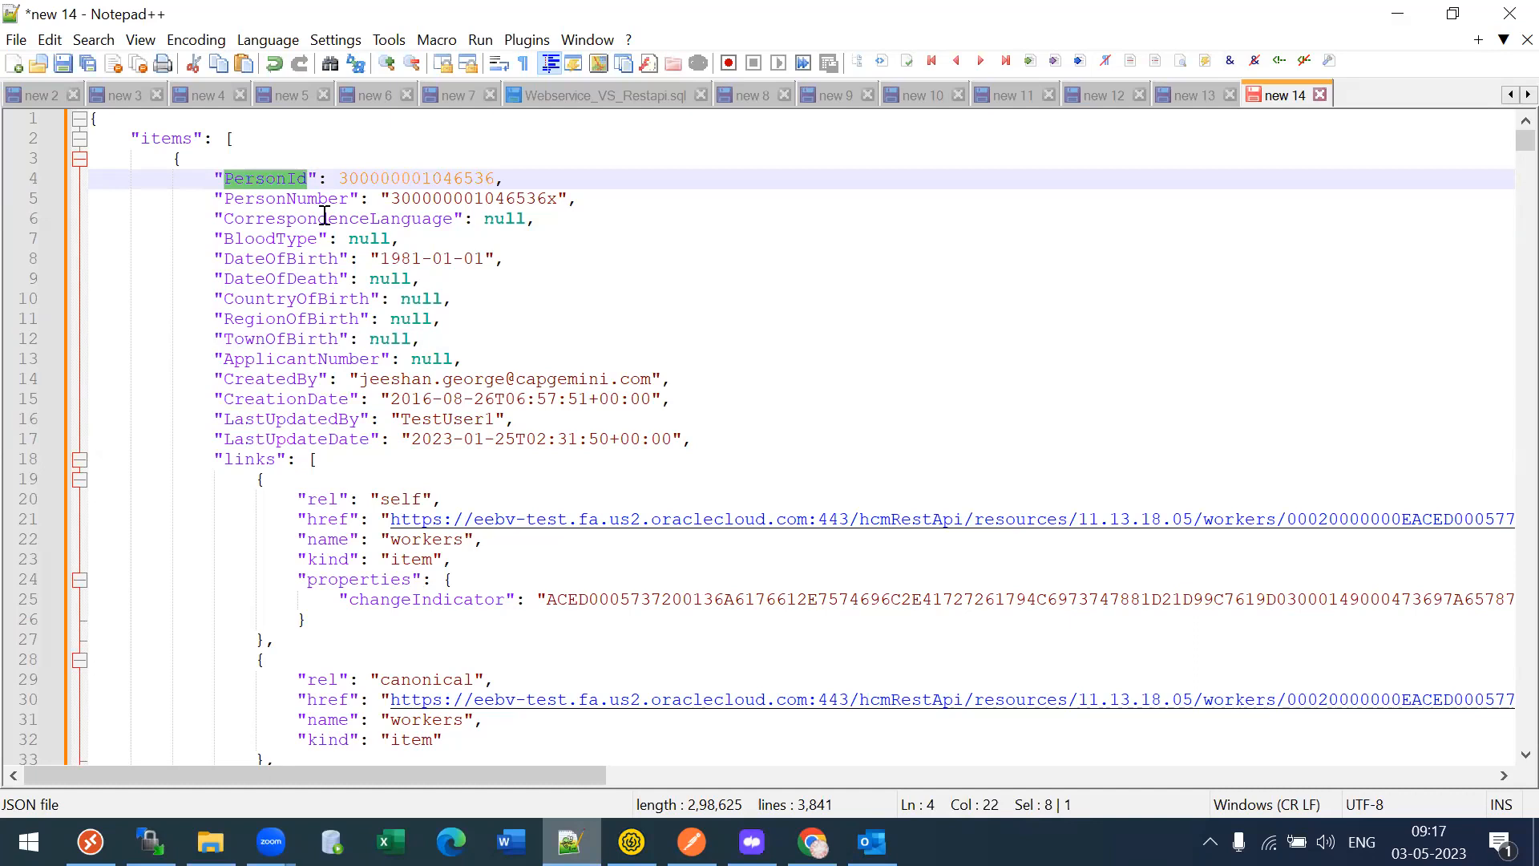
double_click(395, 501)
double_click(328, 521)
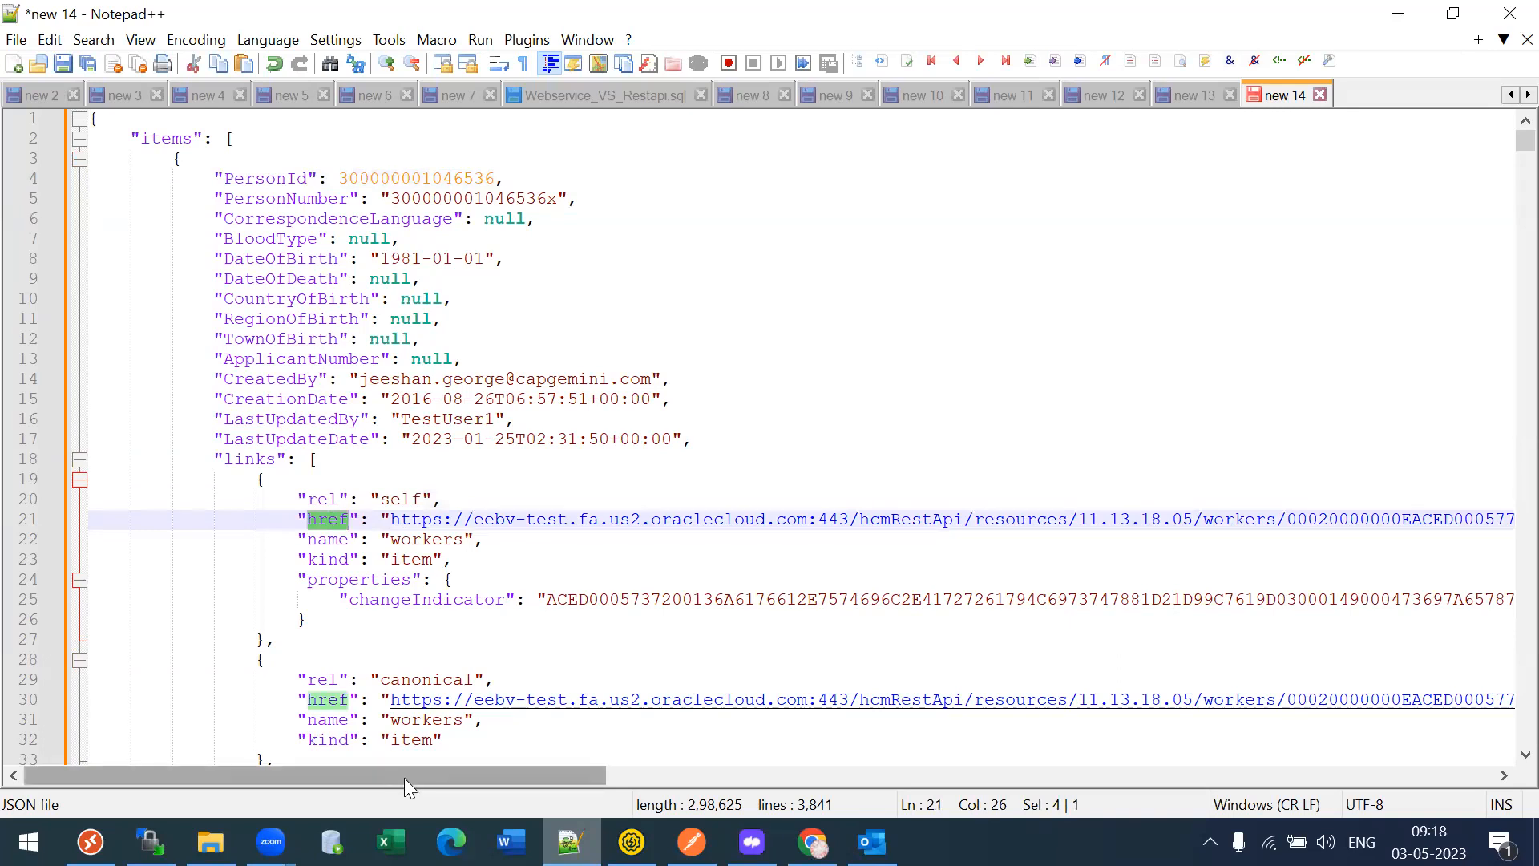
- Select the worker's unique ID following workers/ in the self link URL and copy it
left_click_drag(404, 777, 513, 781)
left_click(275, 545)
key("Up")
key("Right")
key("Right")
key("Right")
key("Right")
key("Right")
key("Right")
key("Right")
key("Right")
key("Right")
key("Right")
key("Right")
key("Right")
key("Right")
key("Right")
key("Right")
key("Right")
key("Right")
key("Right")
key("Right")
key("Right")
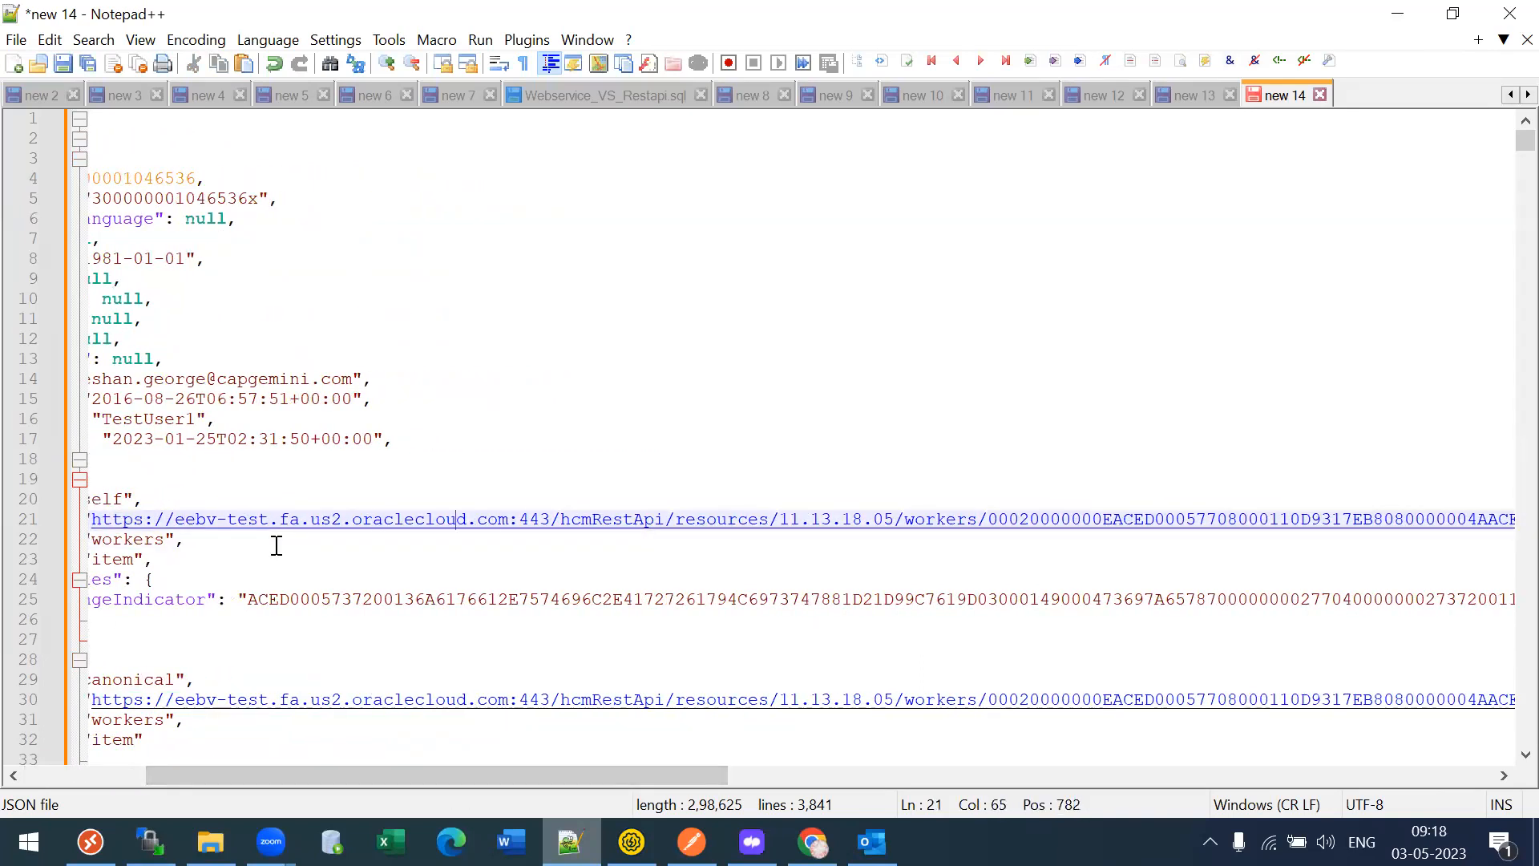
key("Right")
key("Right")
key("Right")
key("Right")
key("Right")
key("Right")
key("Right")
key("Right")
key("Right")
key("Right")
key("Right")
key("Right")
key("Right")
key("Right")
key("Right")
key("Right")
key("Right")
key("Right")
key("Right")
key("Right")
key("shift+Right")
key("shift+End")
key("shift+Left")
key("shift+Left")
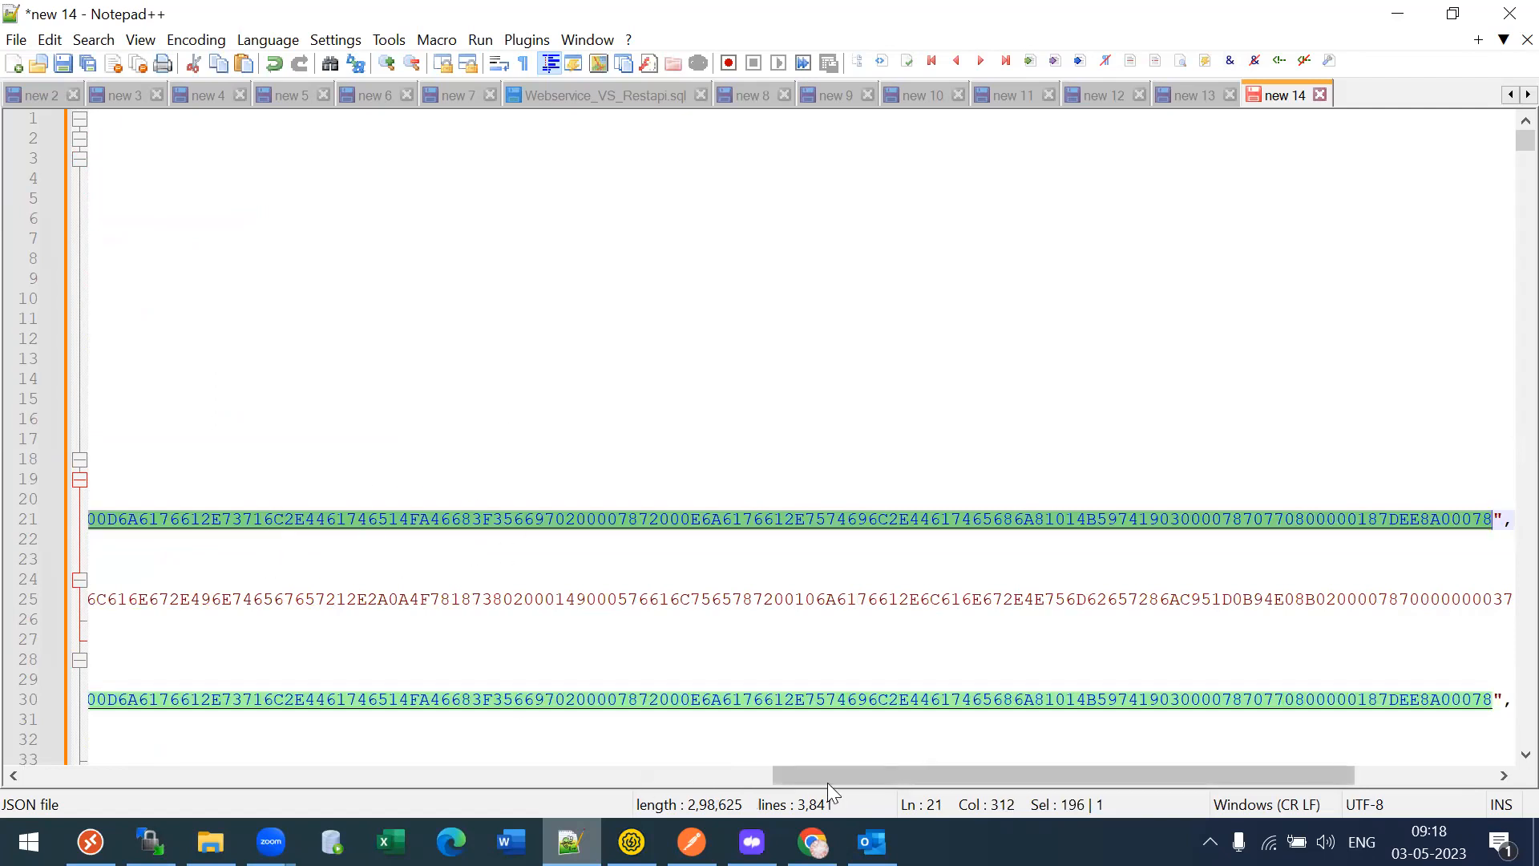
scroll(653, 781, "left", 15)
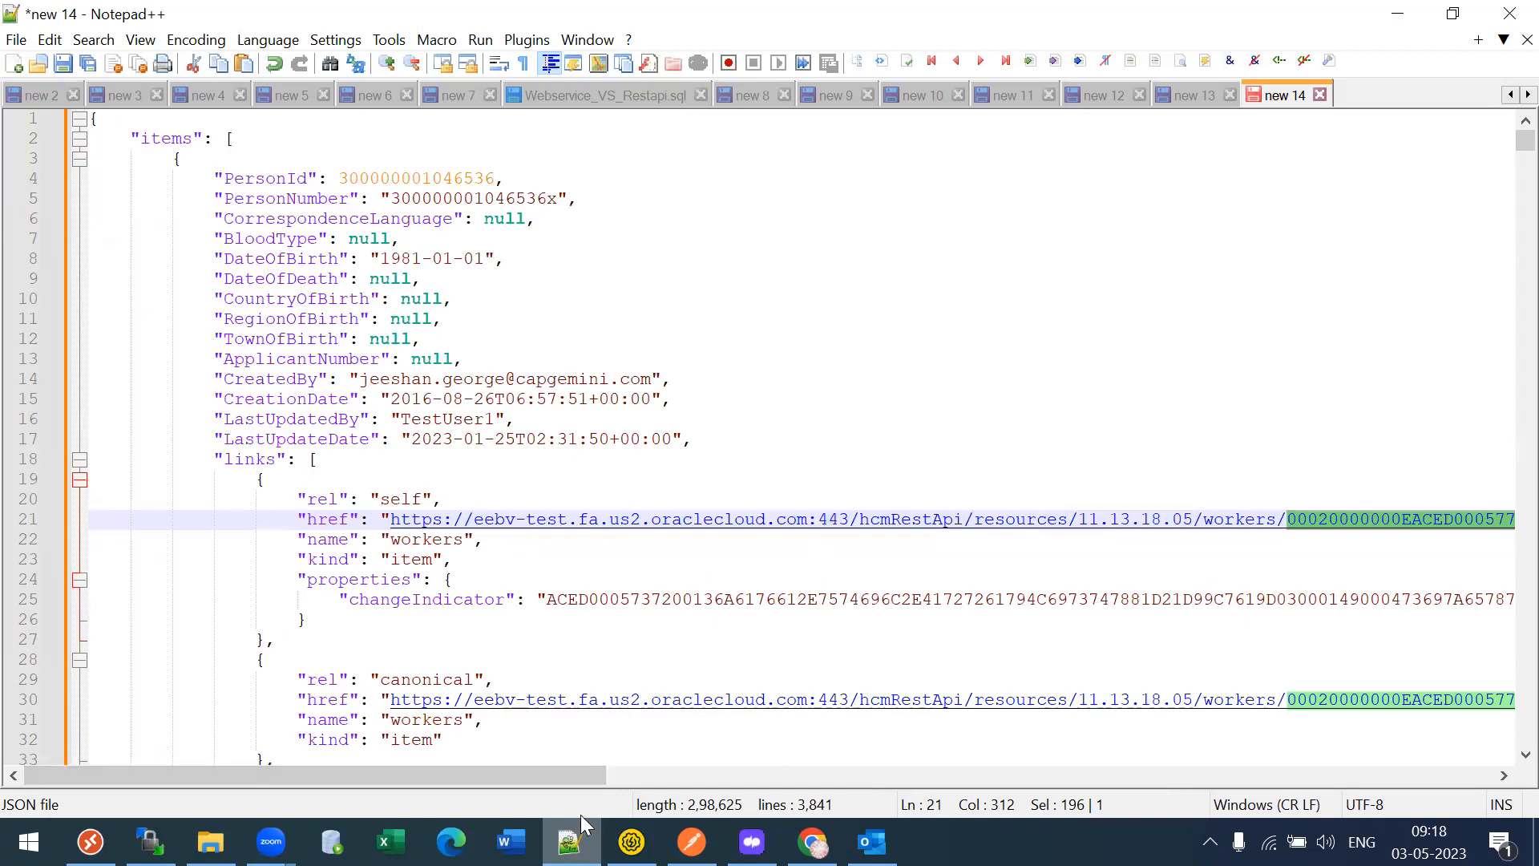
- Append the copied worker ID to the workers URL and send the single-worker GET request
left_click(691, 842)
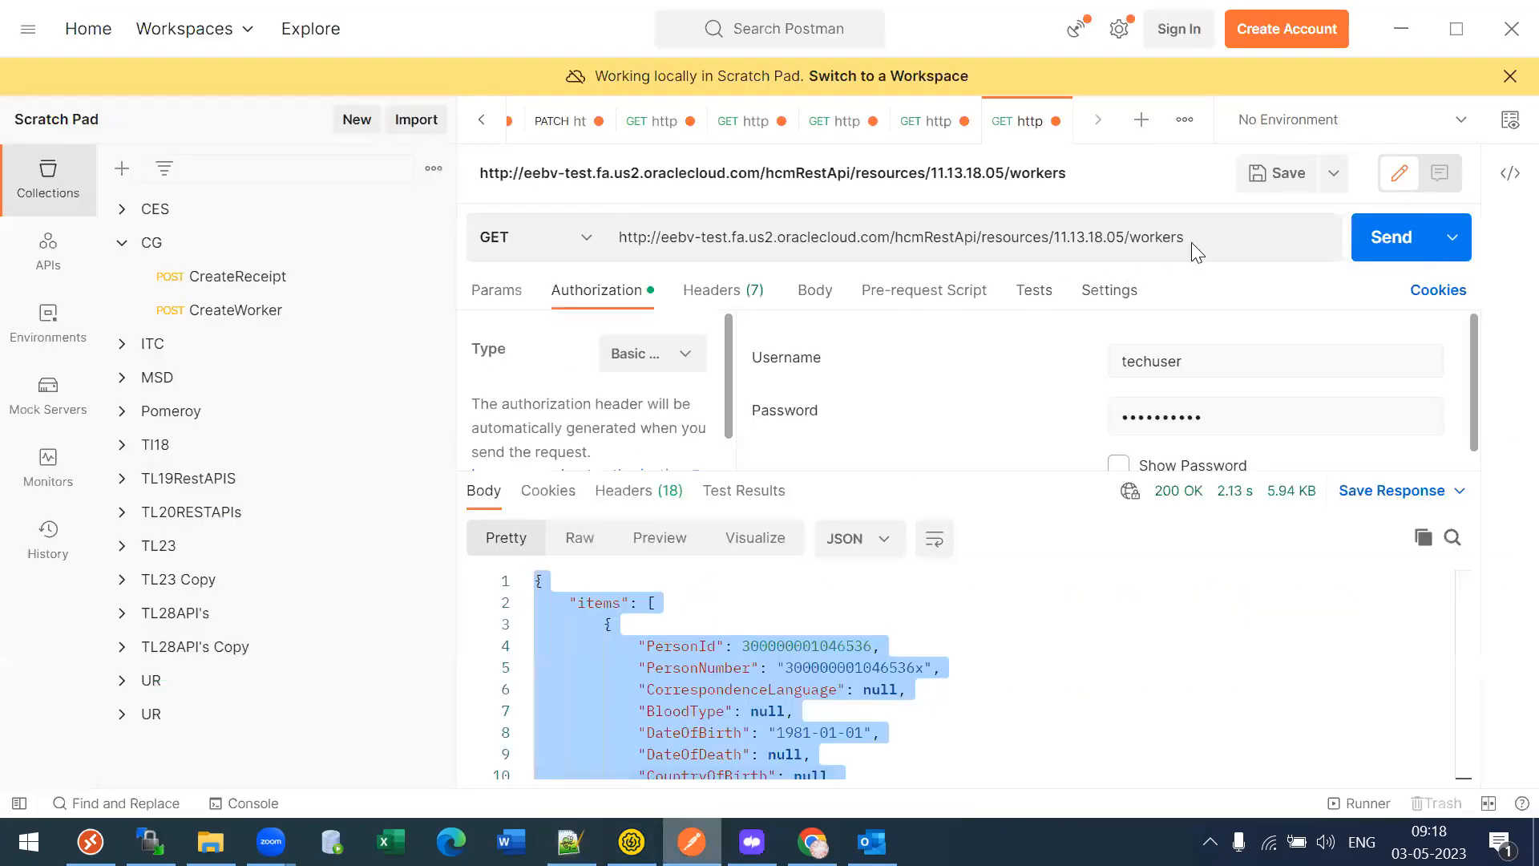
left_click(1224, 237)
type("/")
key("ctrl+v")
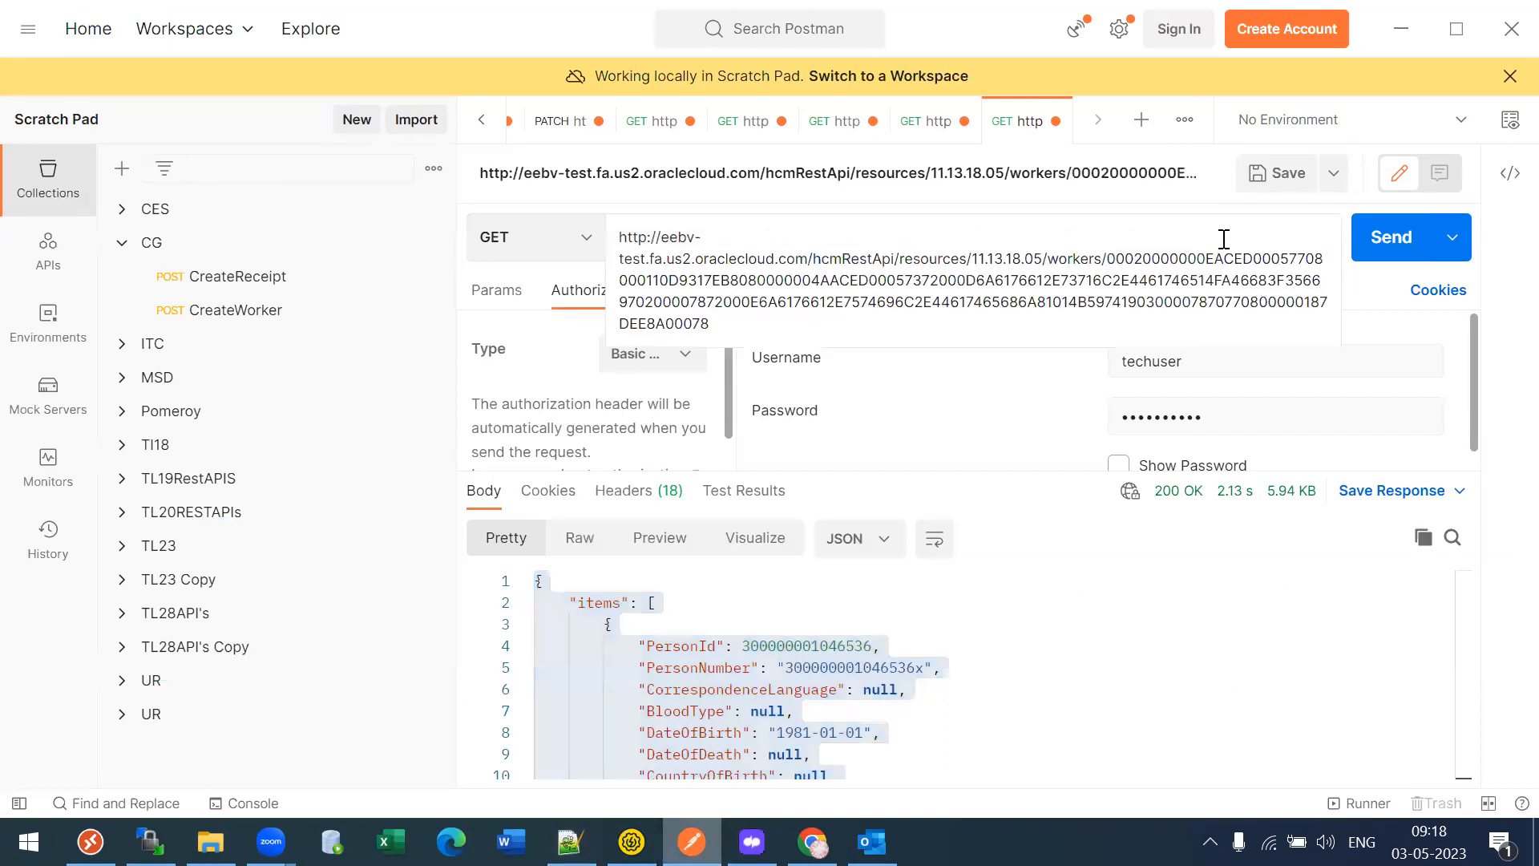
left_click(1401, 248)
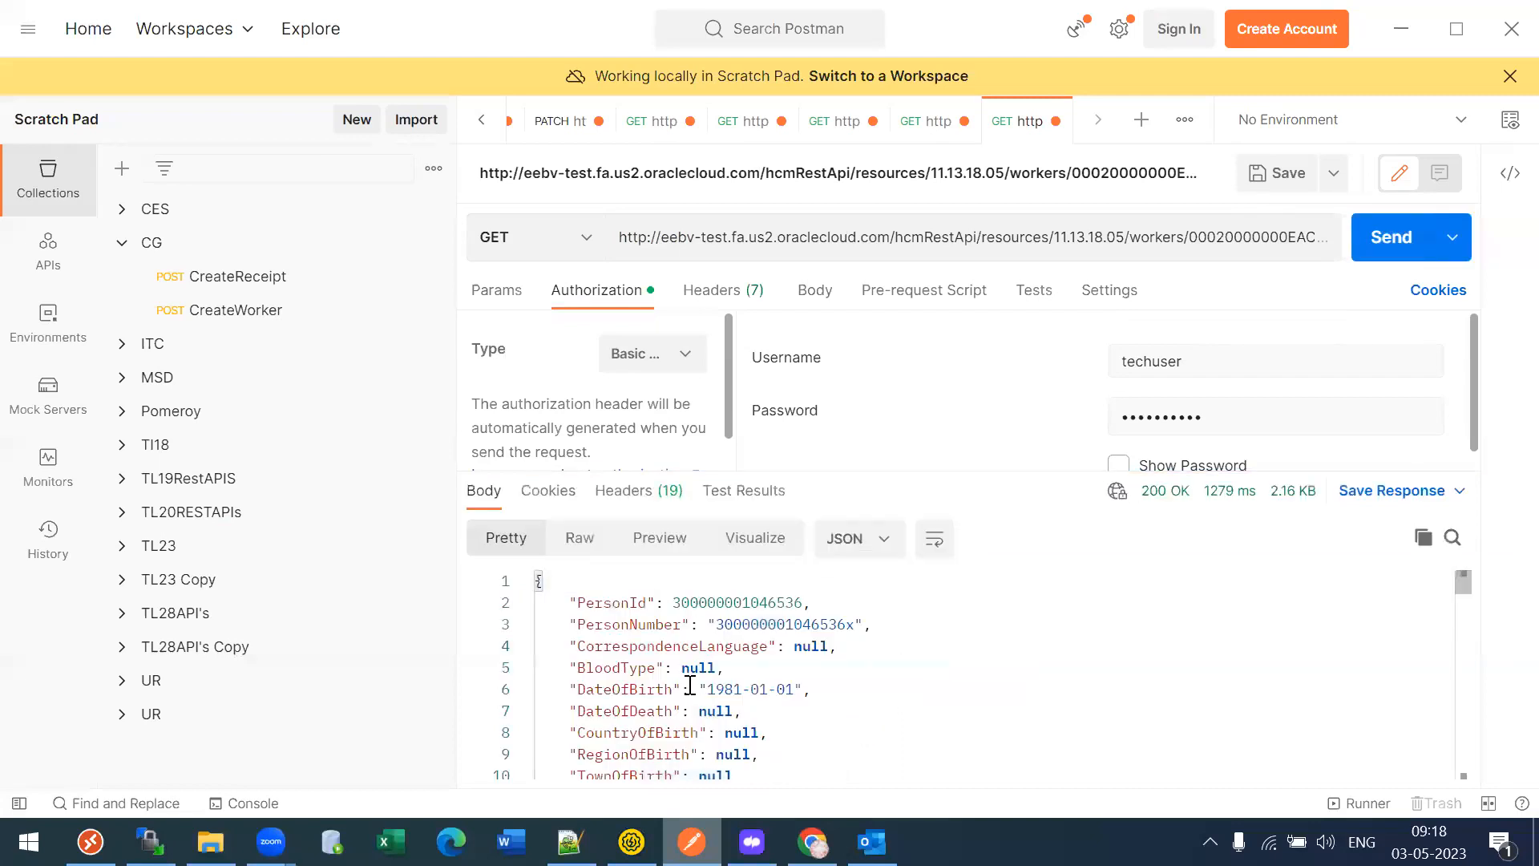
- Find the addresses child link in the response and paste it into a new request
left_click(690, 683)
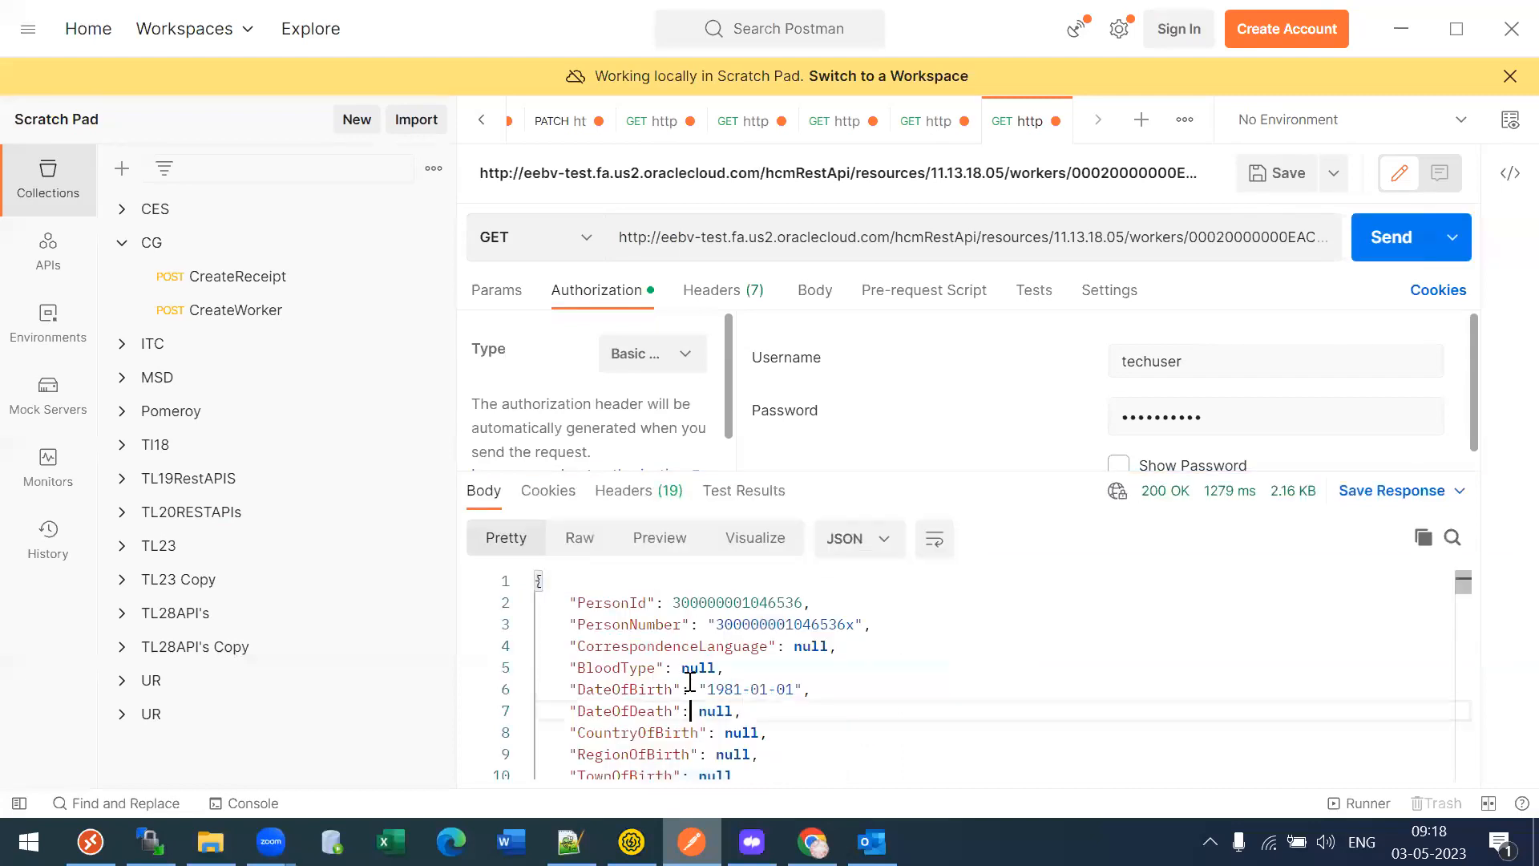
key("Down")
key("Down")
key("Down")
key("Down")
key("Down")
key("Down")
key("Down")
key("Down")
key("Down")
key("Down")
key("Down")
key("Down")
key("Down")
key("Down")
key("Down")
key("Down")
key("Down")
key("Down")
key("Down")
key("Down")
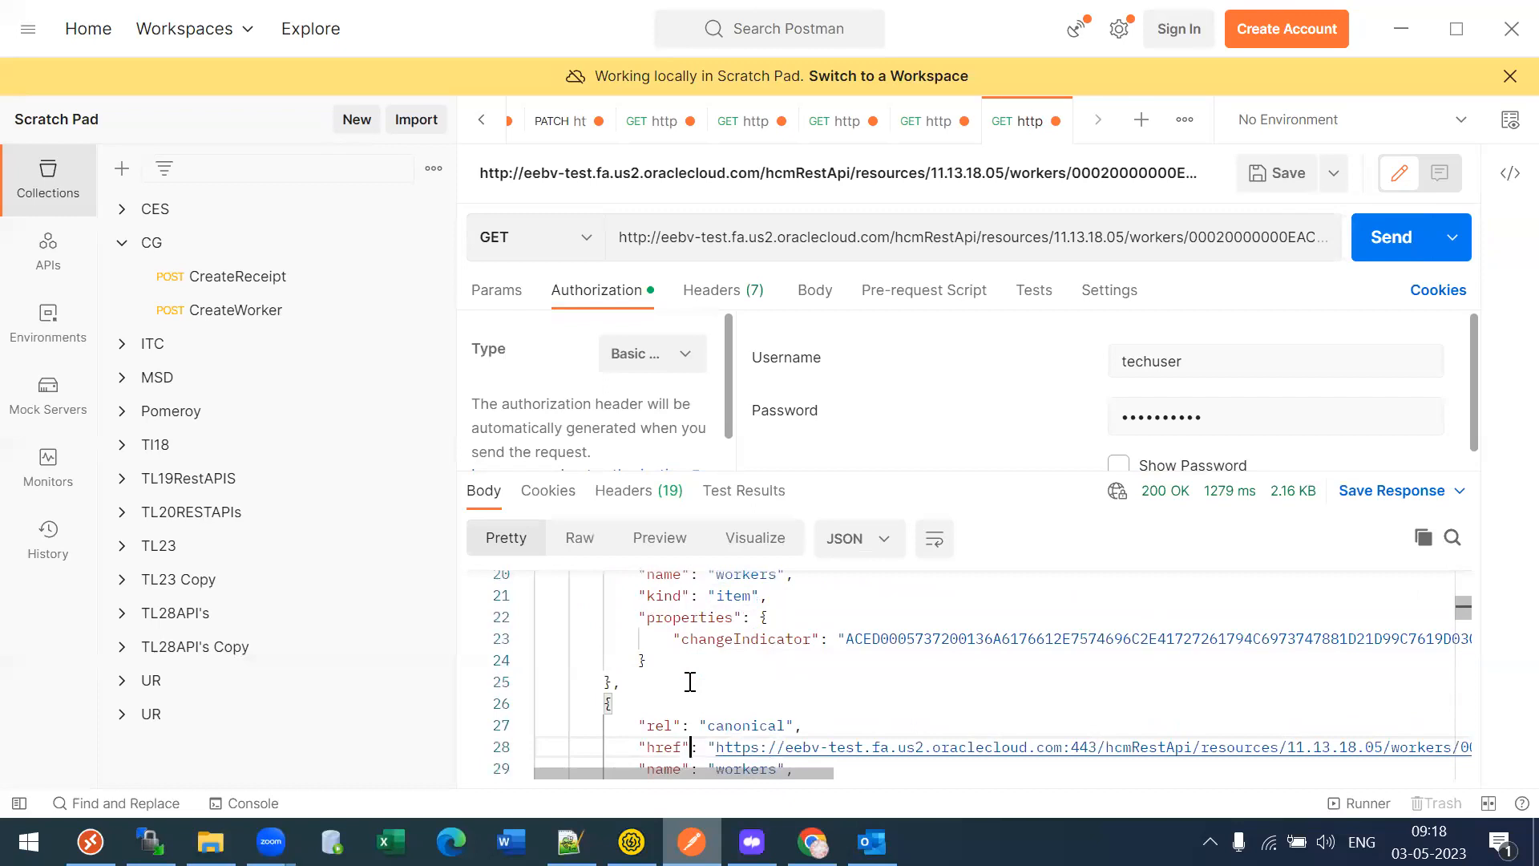
key("ctrl+f")
type("addres")
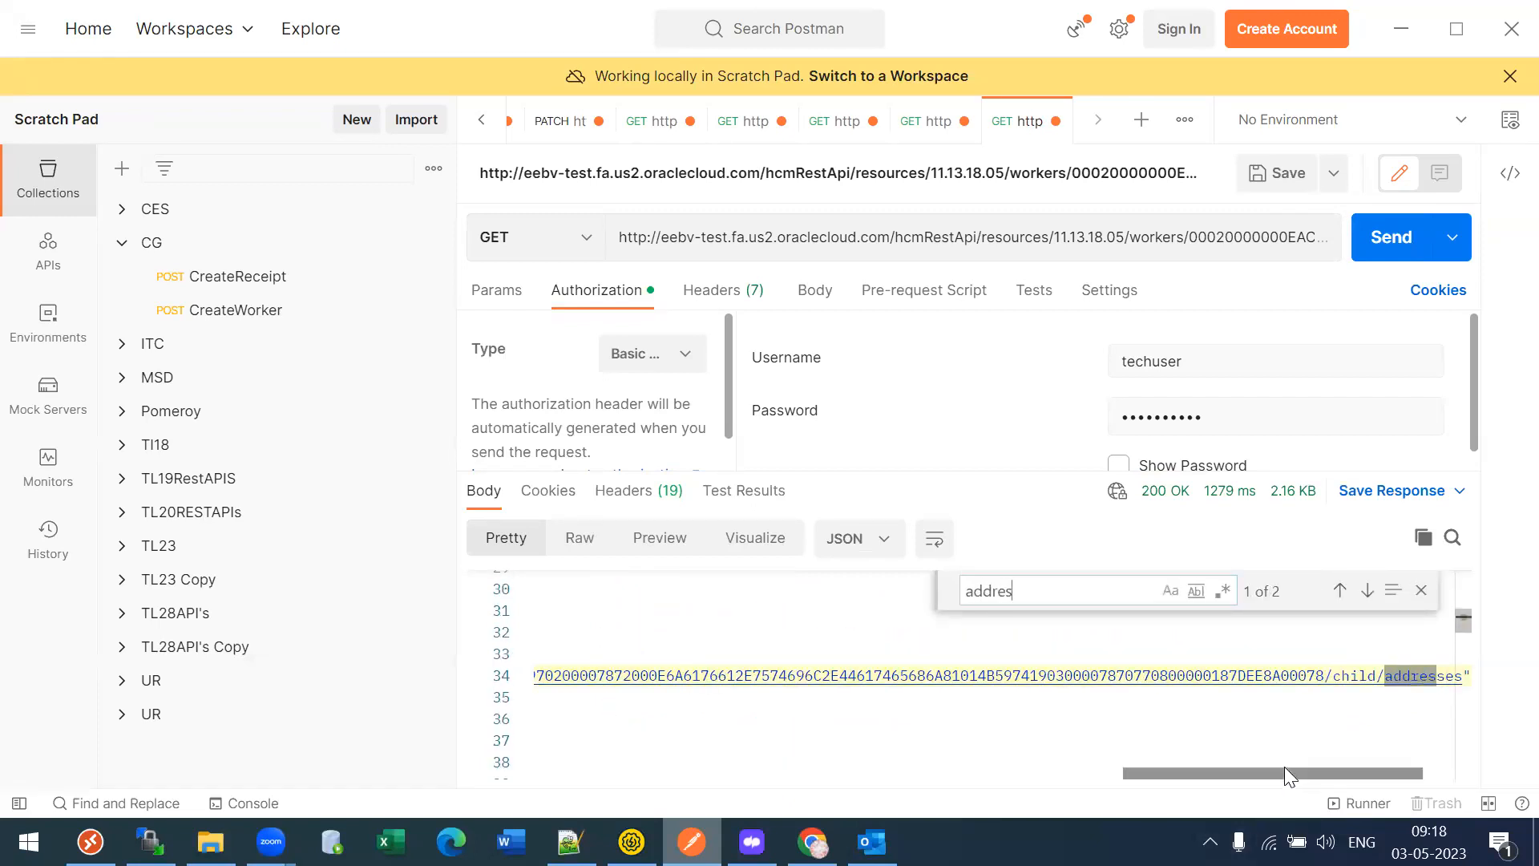
left_click_drag(1284, 771, 842, 719)
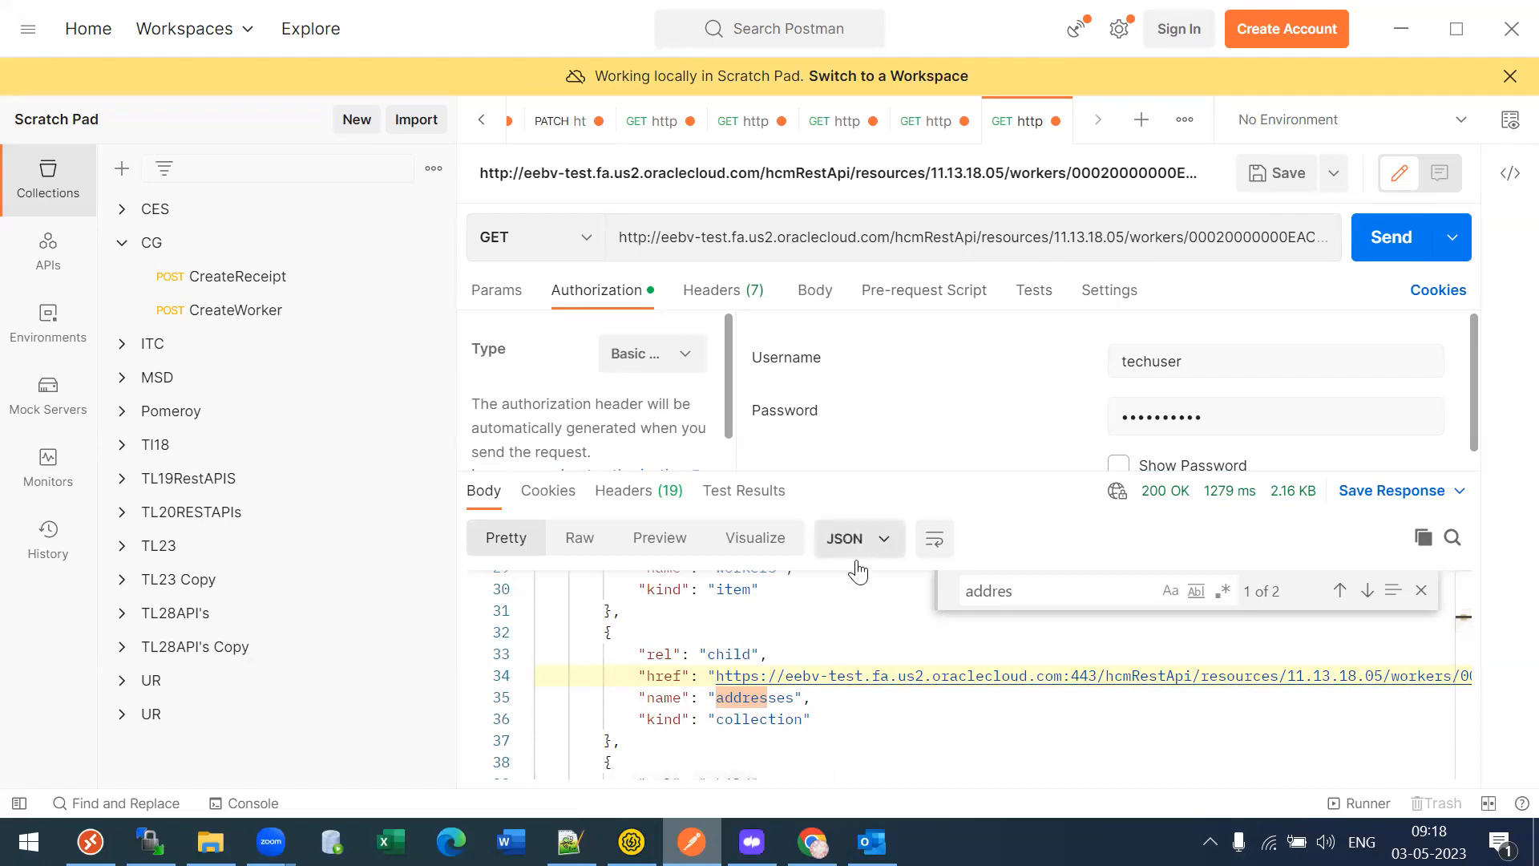
key("ctrl+t")
key("ctrl+v")
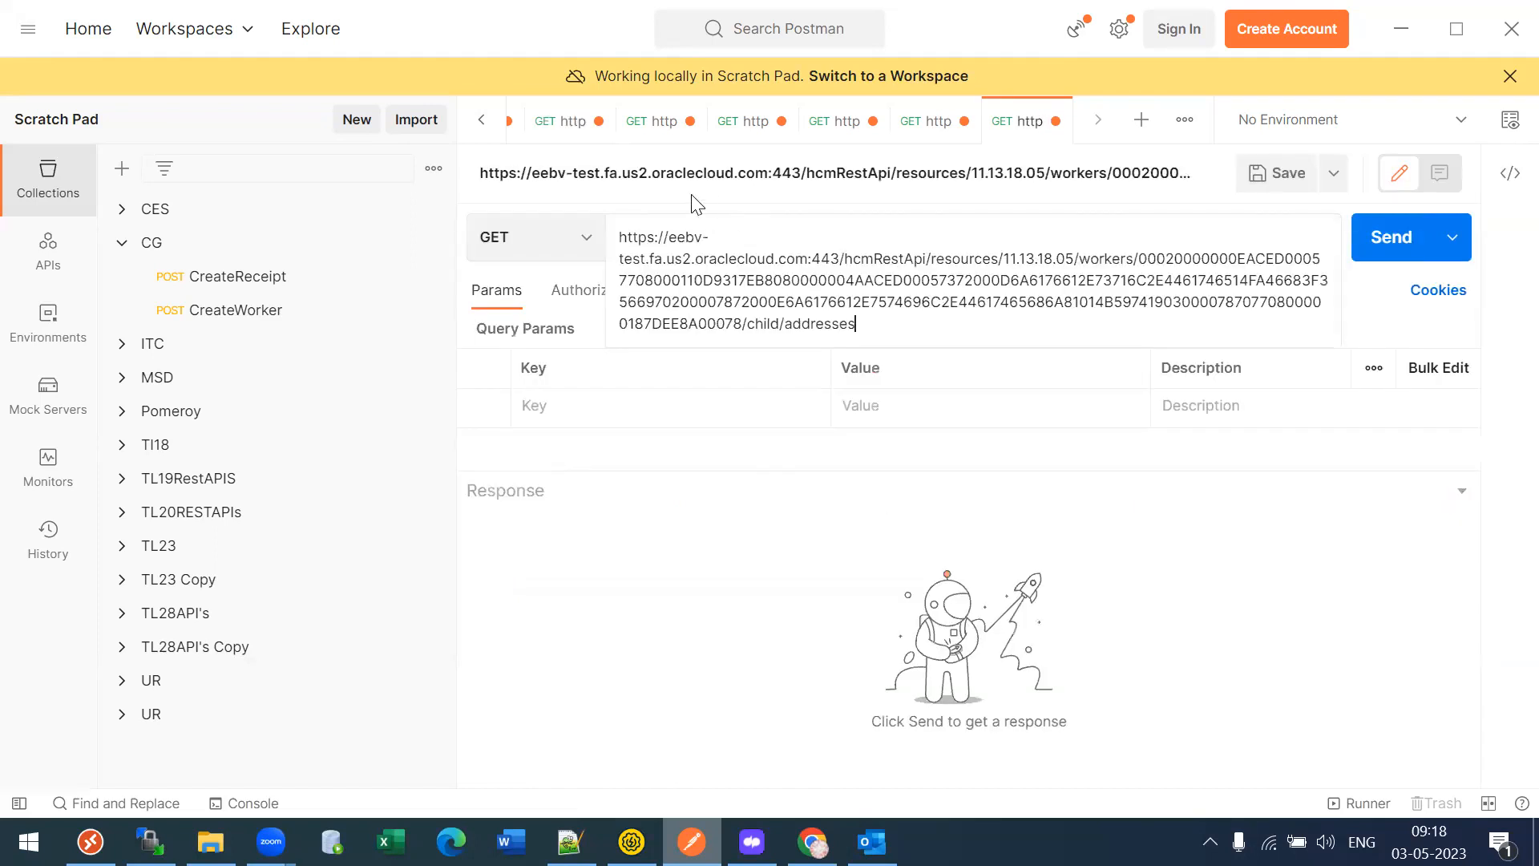
- Set the addresses request's authorization to Basic Auth and send it
double_click(1142, 259)
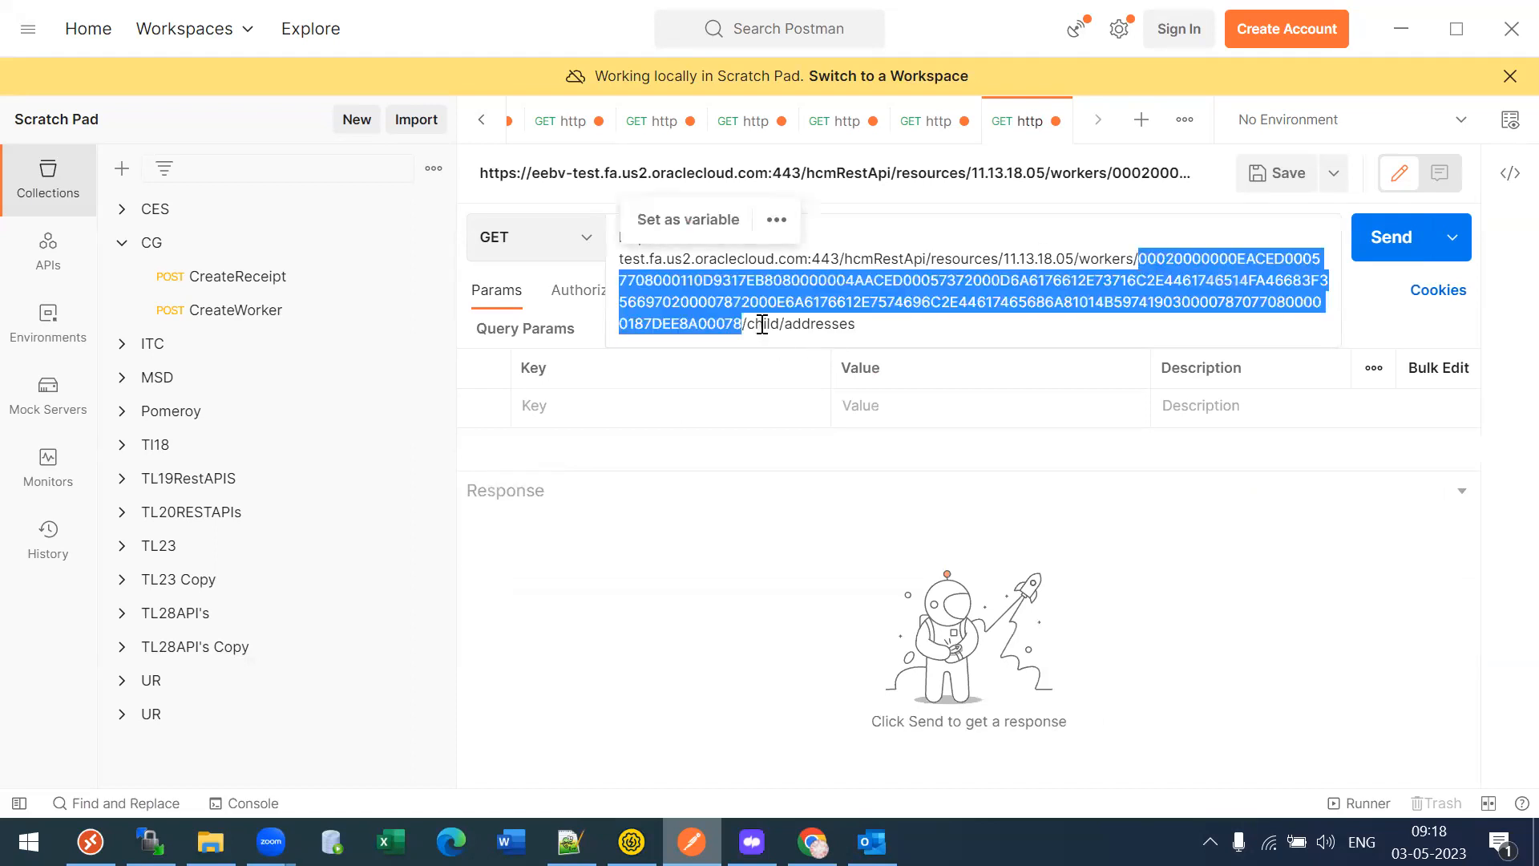
left_click_drag(763, 324, 804, 324)
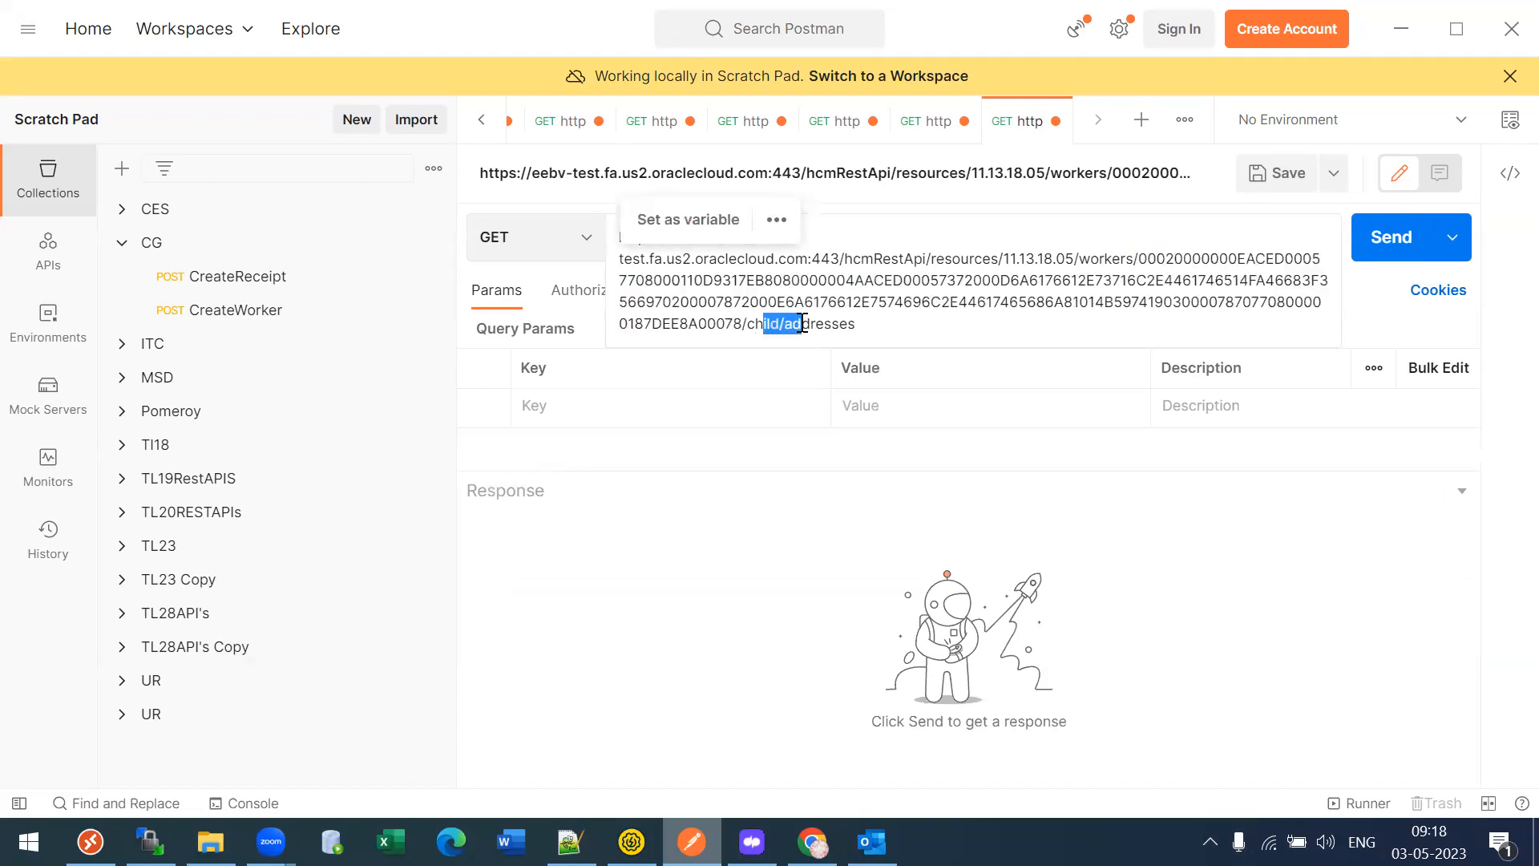
left_click(594, 313)
left_click(651, 353)
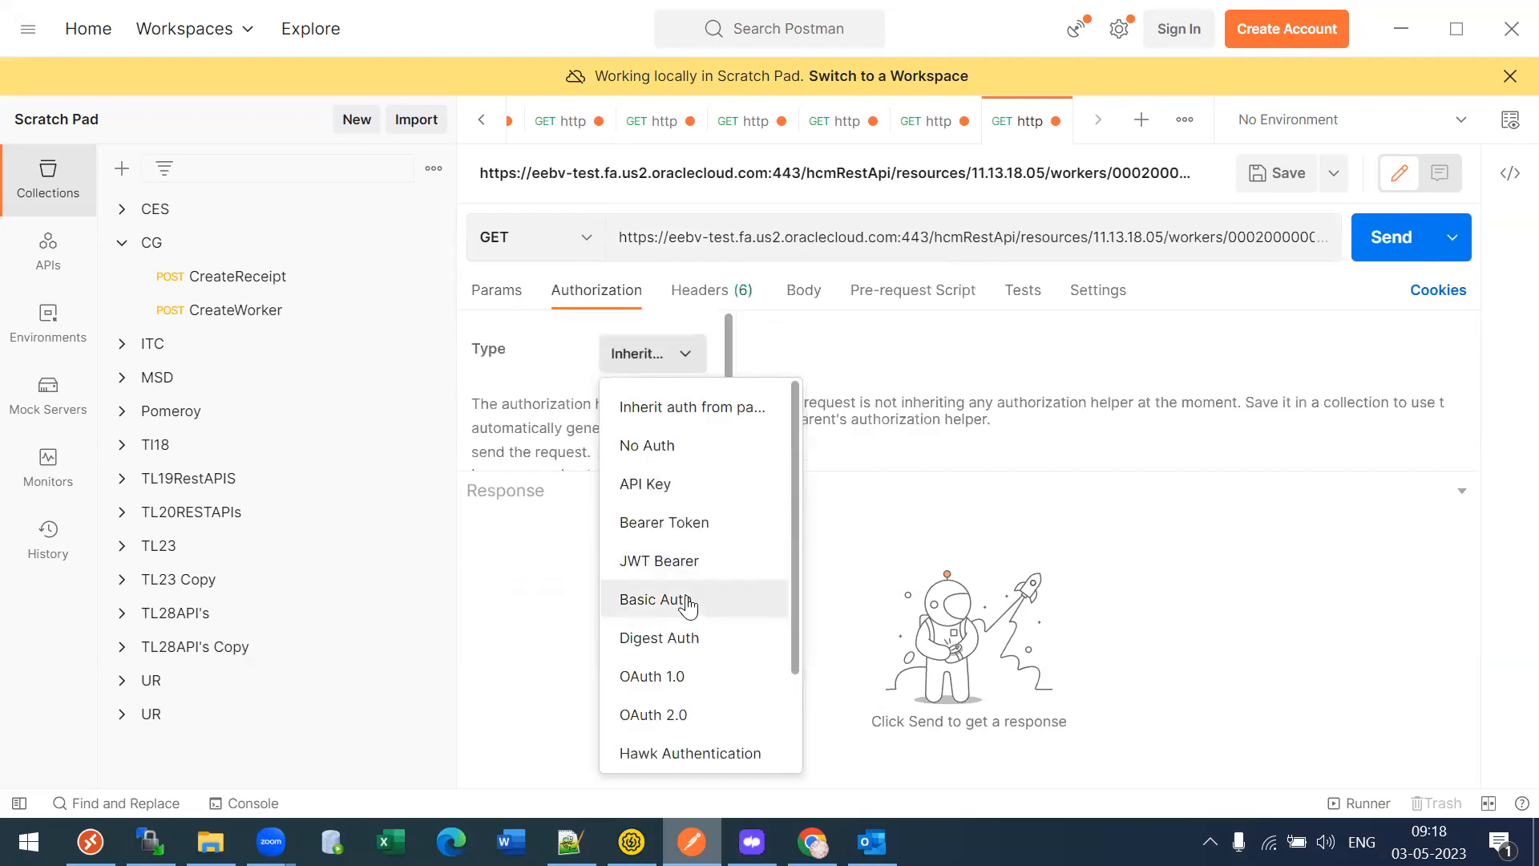
left_click(691, 598)
left_click(1385, 239)
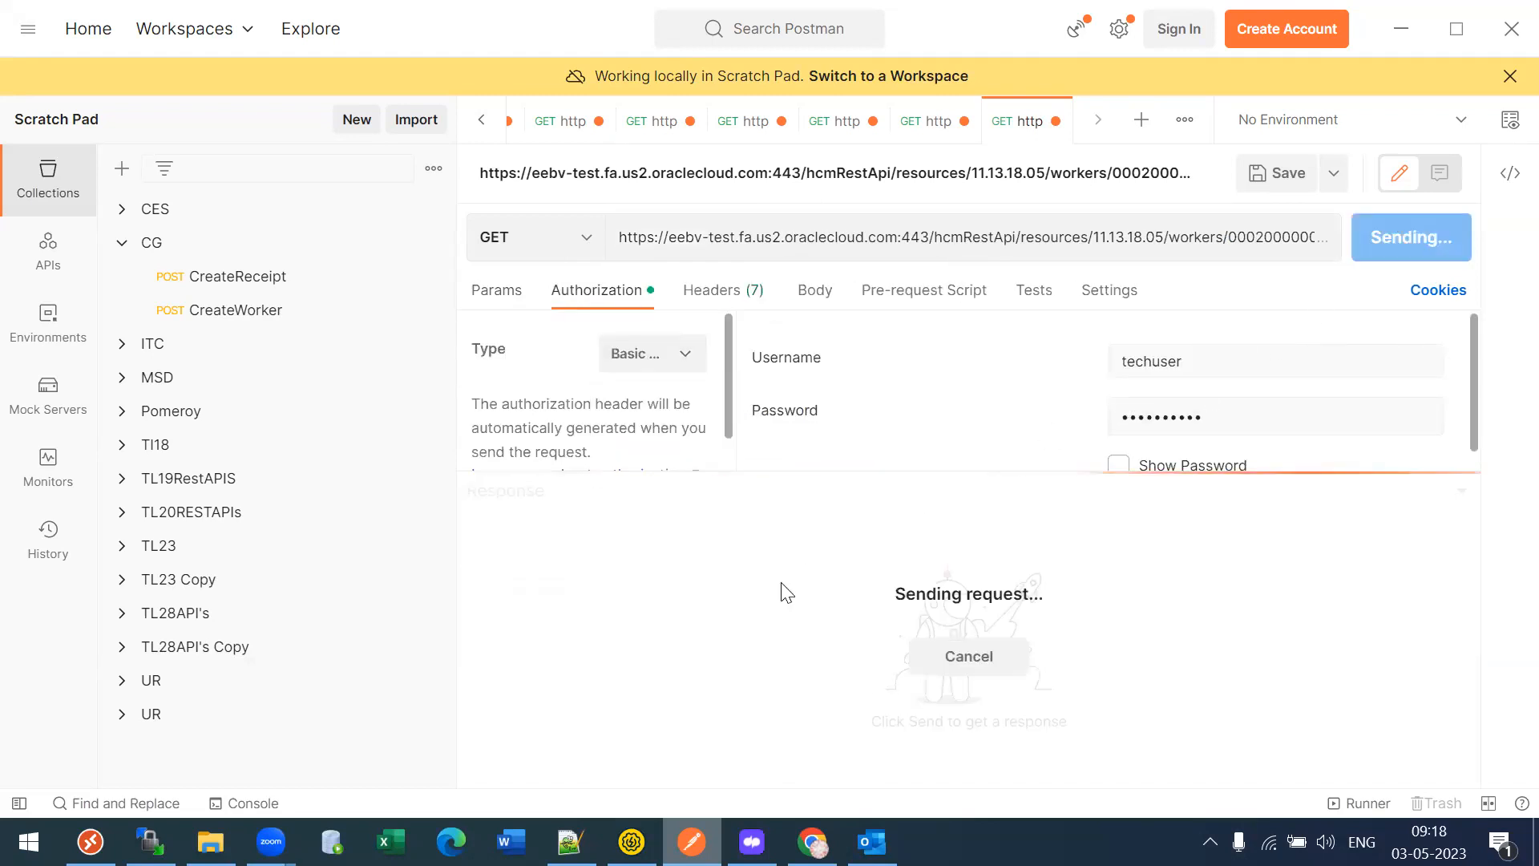
- Inspect the 200 OK addresses response, which contains only a self-links block
left_click(743, 689)
key("Down")
key("Down")
key("Down")
key("Down")
key("Down")
key("Down")
key("Down")
key("Down")
key("Down")
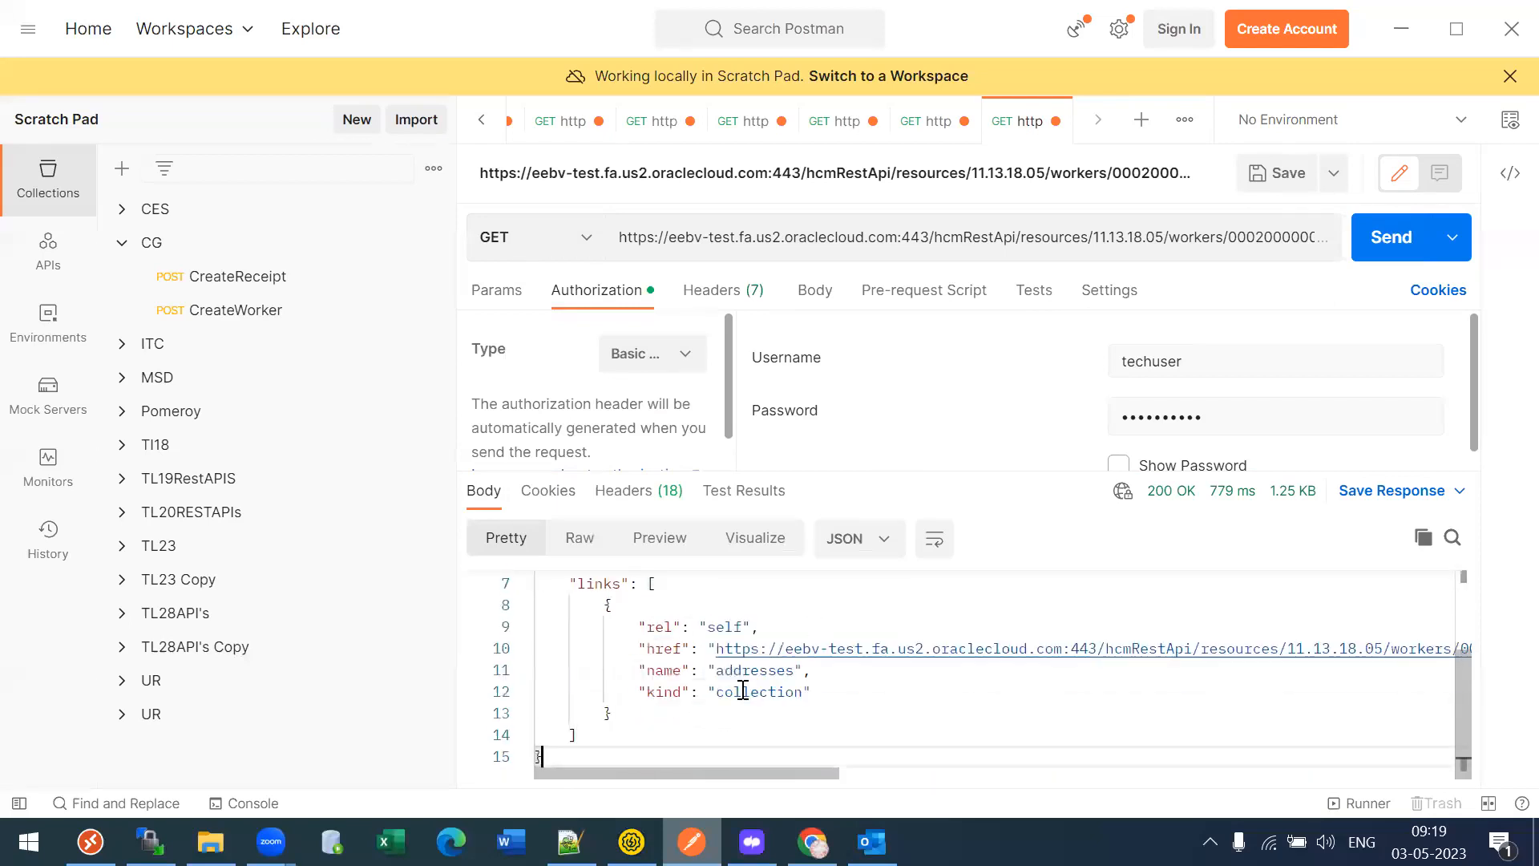
left_click_drag(712, 774, 1423, 771)
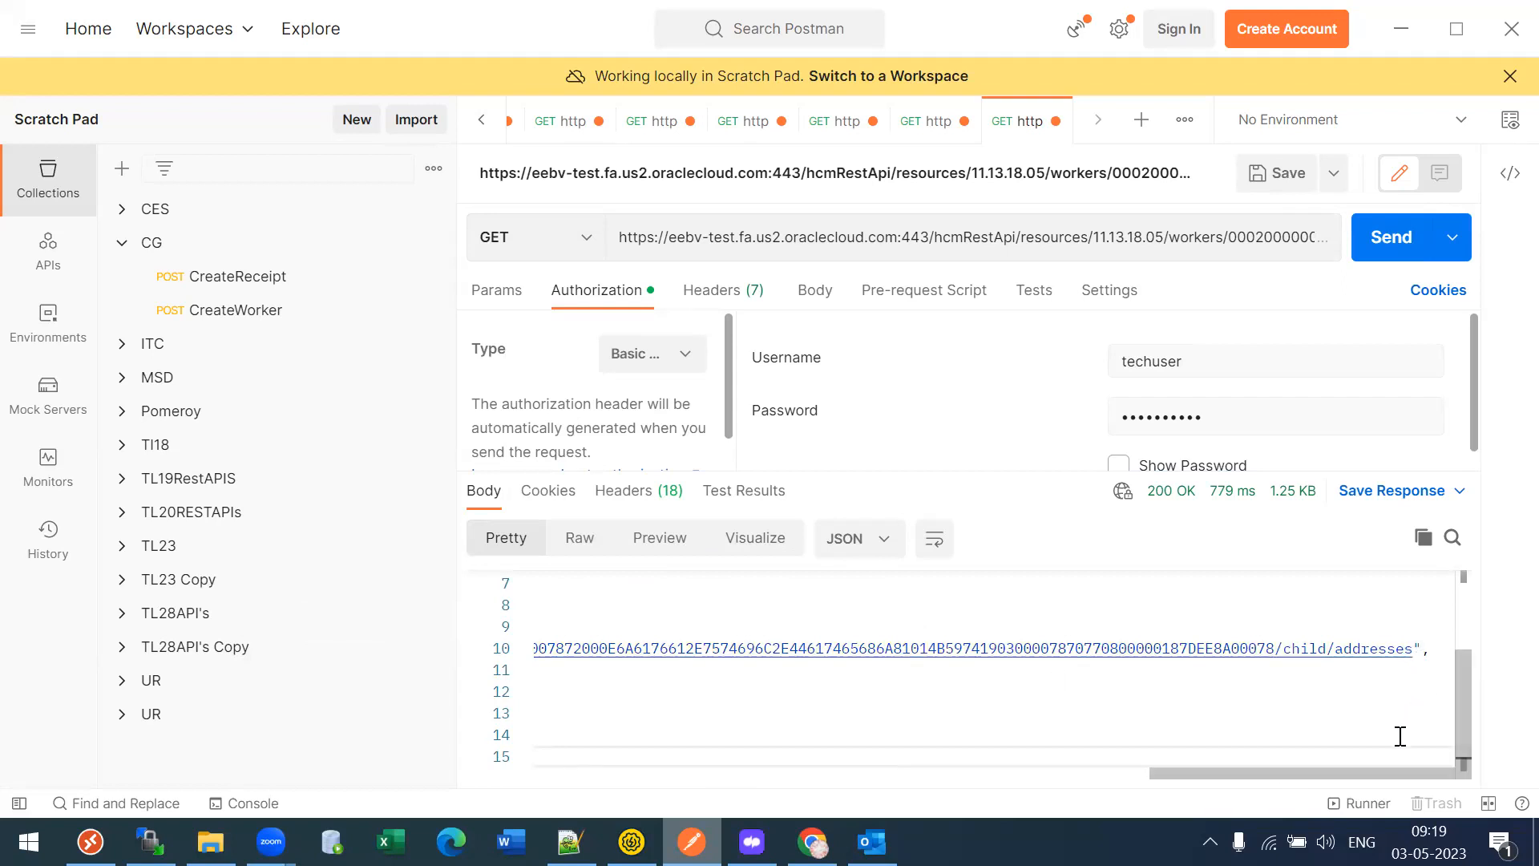
left_click_drag(1372, 774, 757, 774)
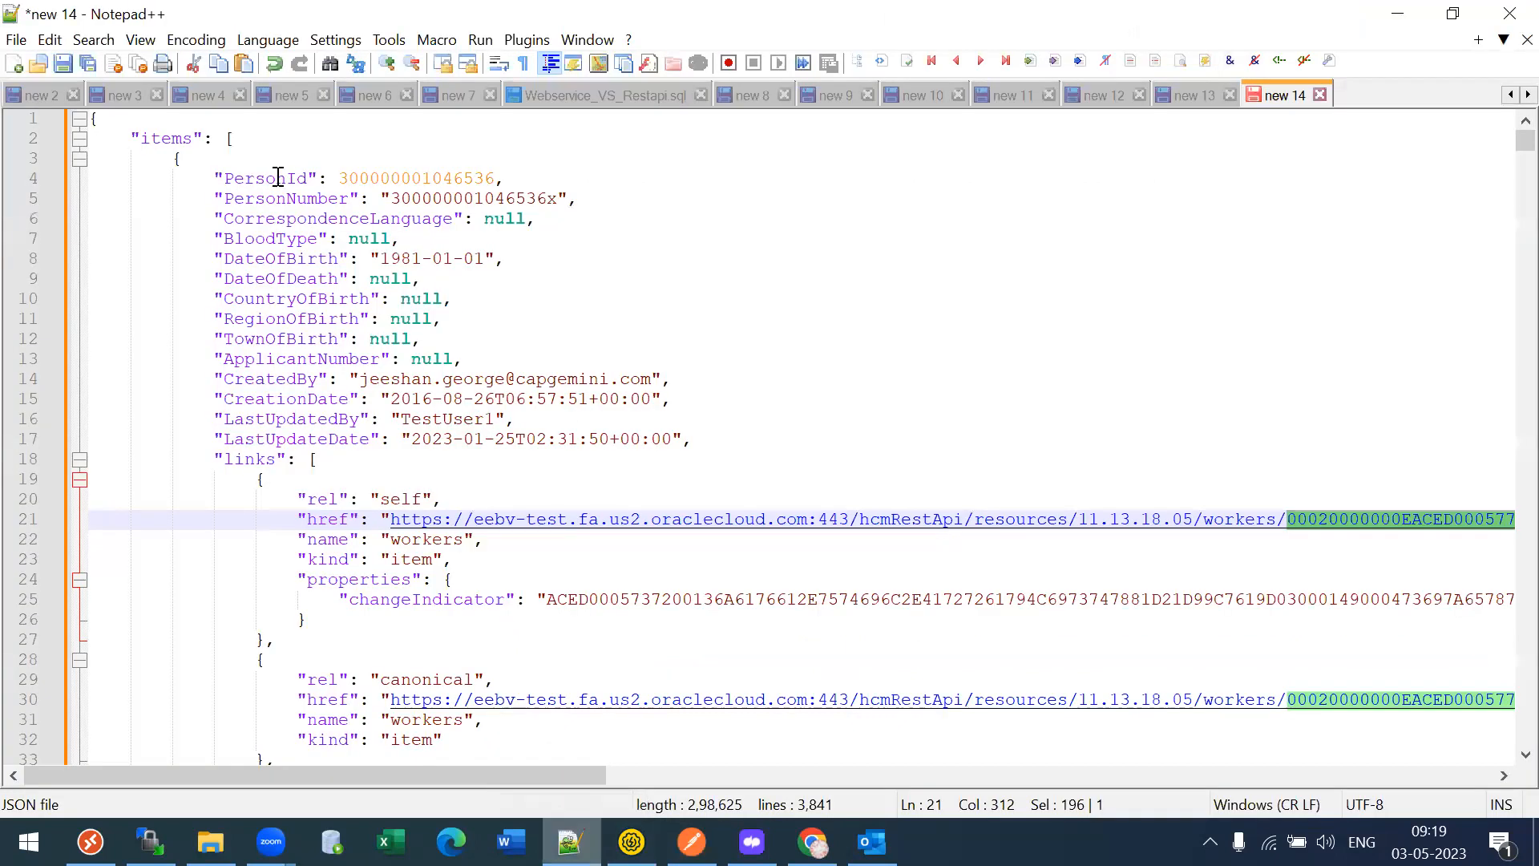
left_click_drag(275, 178, 322, 175)
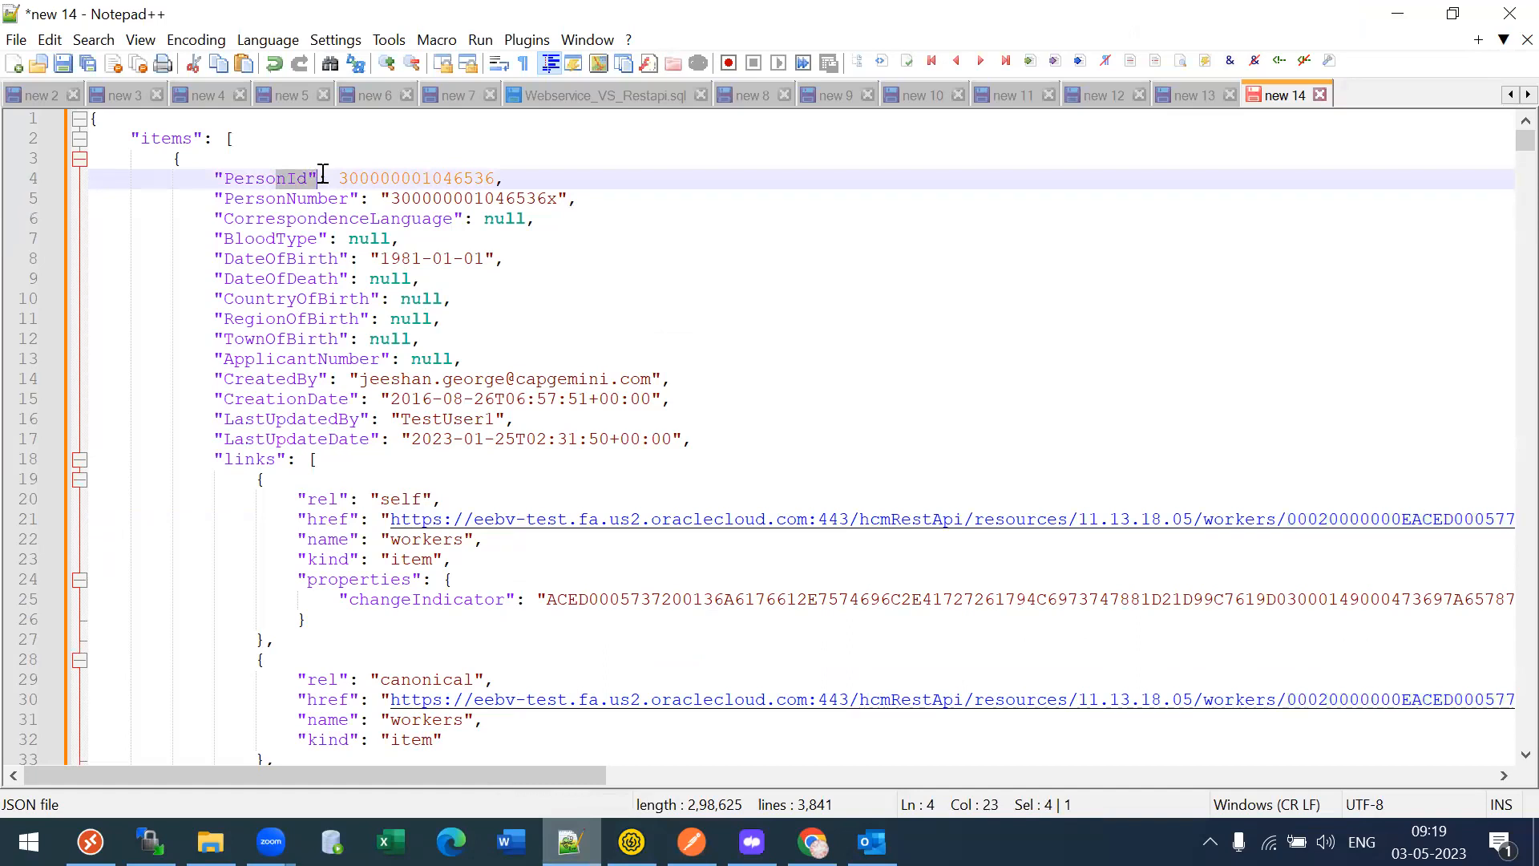
- Inspect the first worker's attributes and self link URL on line 21, checking the docs page
left_click(378, 387)
left_click_drag(195, 161, 541, 409)
left_click(392, 439)
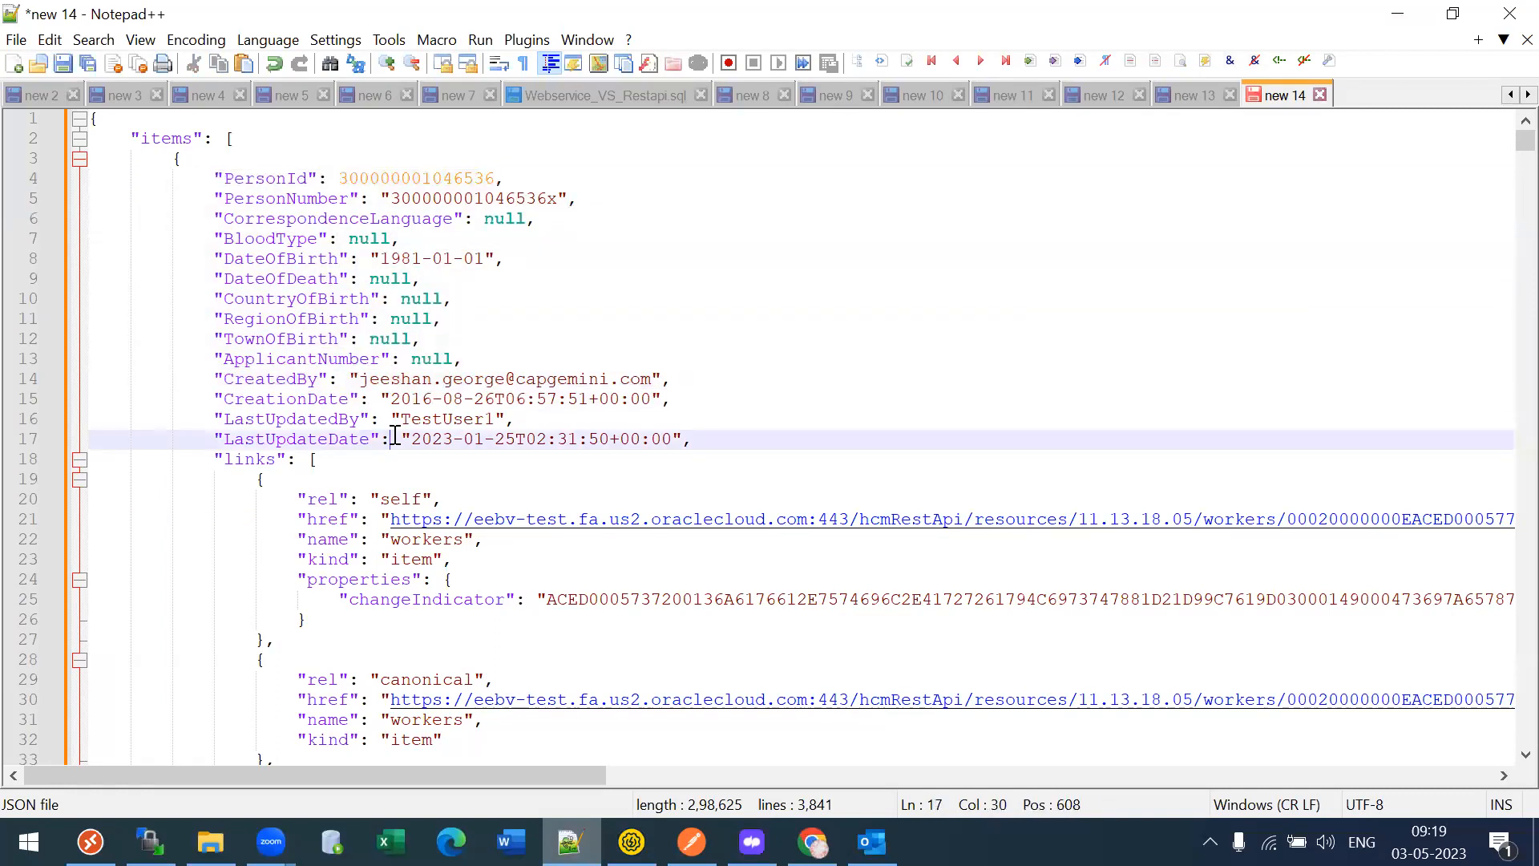
double_click(397, 497)
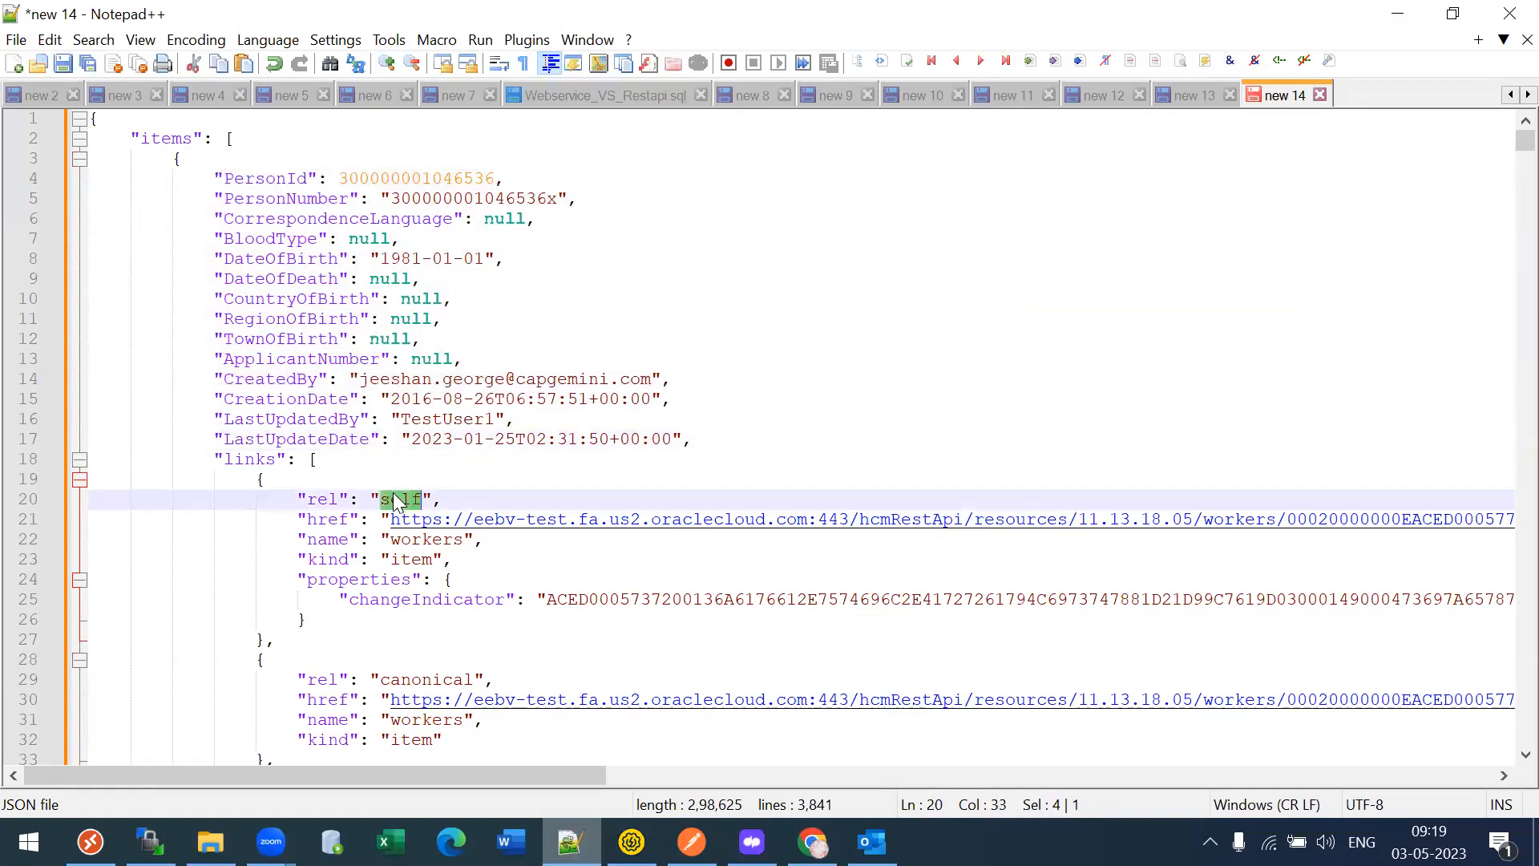
left_click(360, 521)
key("Right")
key("Right")
key("Right")
key("Right")
key("Right")
key("Right")
key("Right")
key("Right")
key("Right")
key("Right")
key("Right")
key("Right")
key("Right")
key("Right")
key("Right")
key("Right")
key("Right")
key("Right")
key("Right")
key("Right")
key("Right")
key("Right")
key("Right")
key("Right")
key("Right")
key("Right")
key("Right")
key("Right")
key("Right")
key("Right")
key("Right")
key("Right")
key("Right")
key("Right")
key("Right")
key("Right")
key("Right")
key("Right")
key("Right")
key("Right")
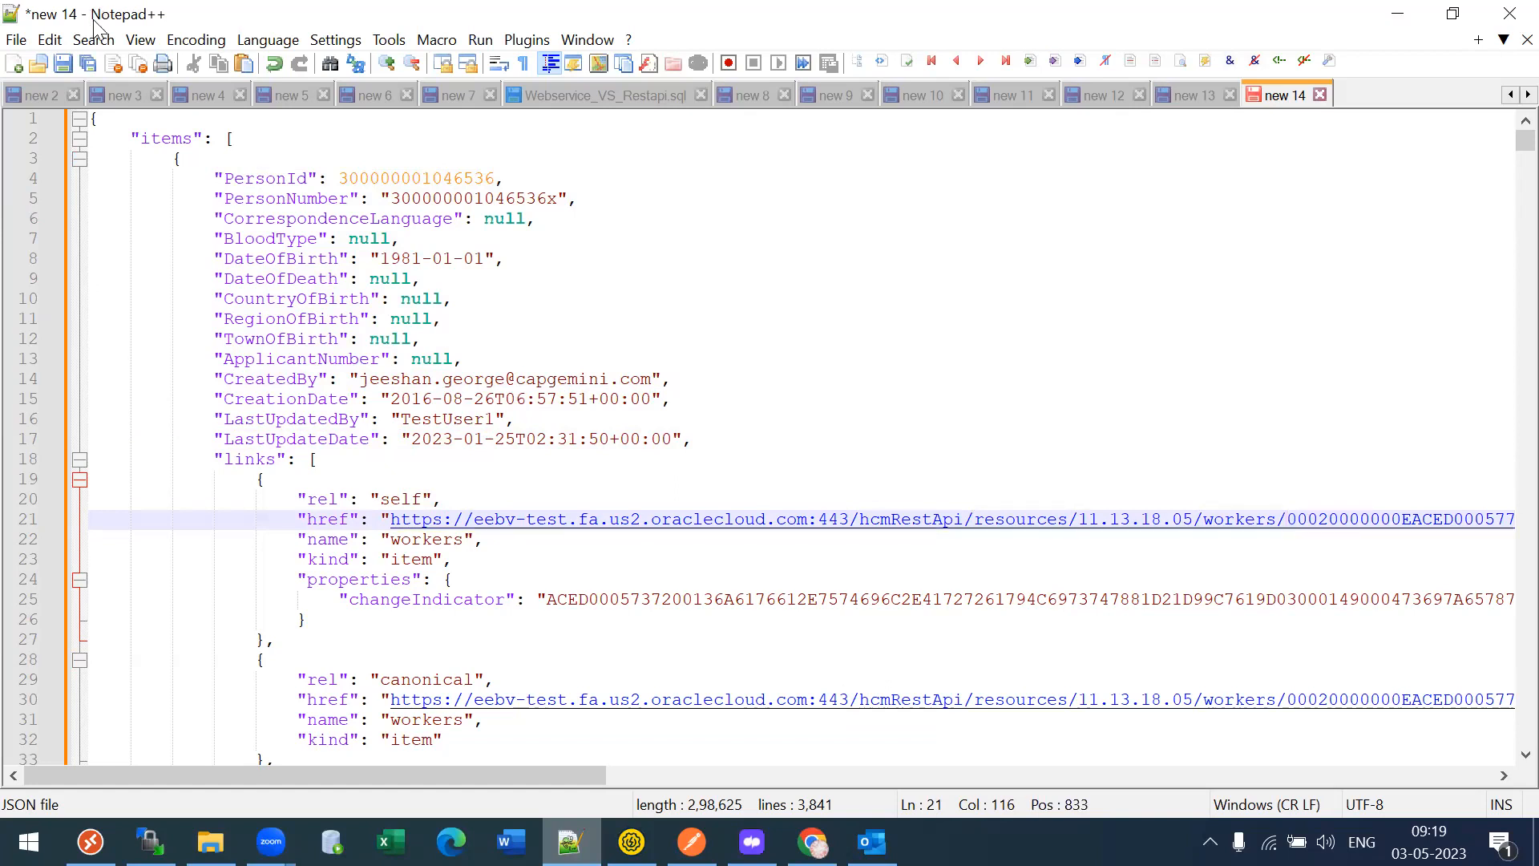
key("alt+Tab")
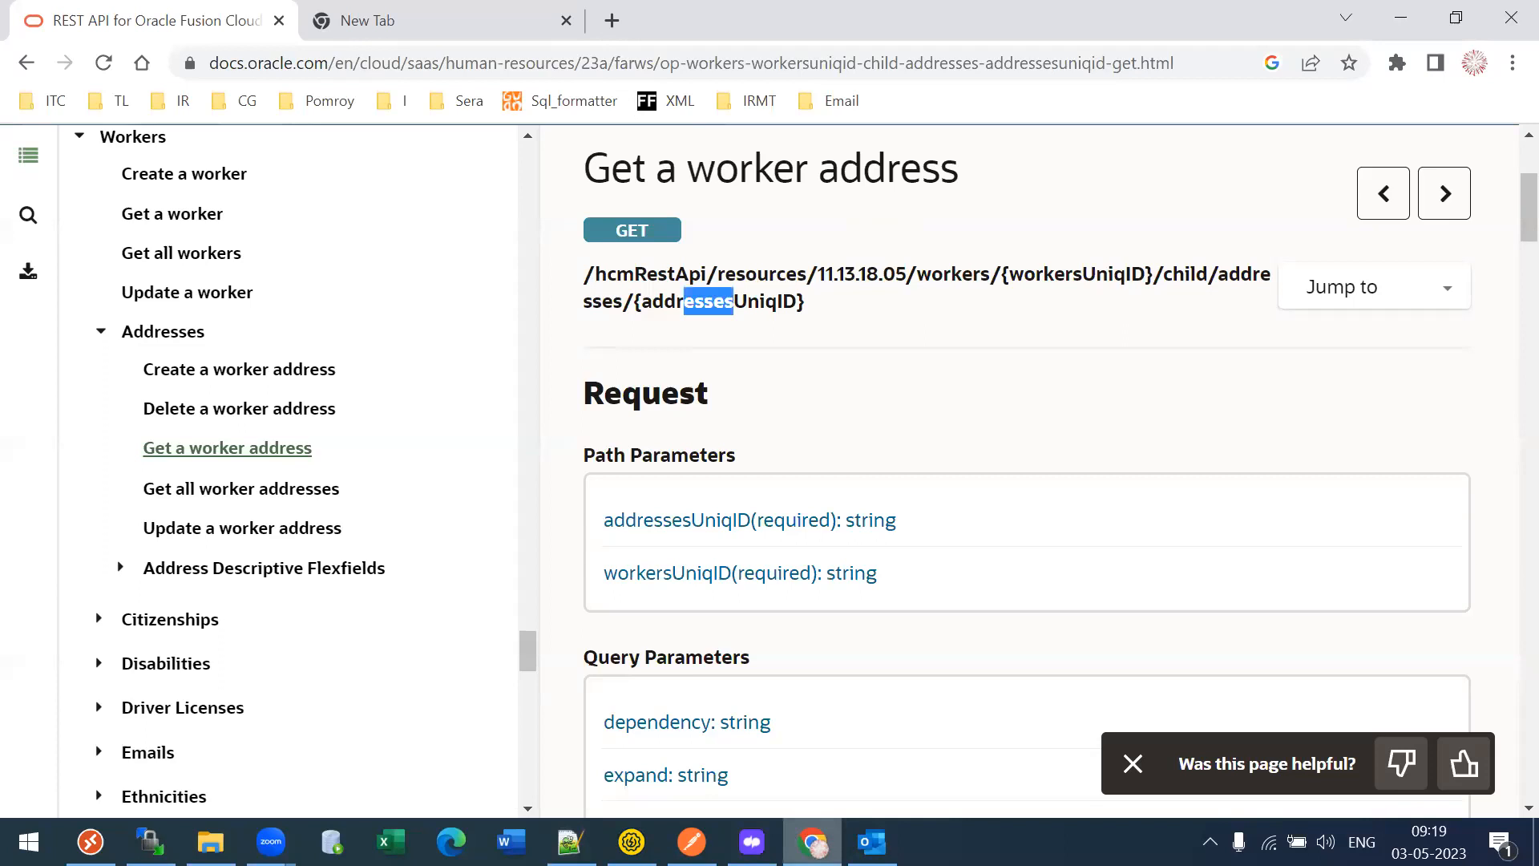
key("alt+Tab")
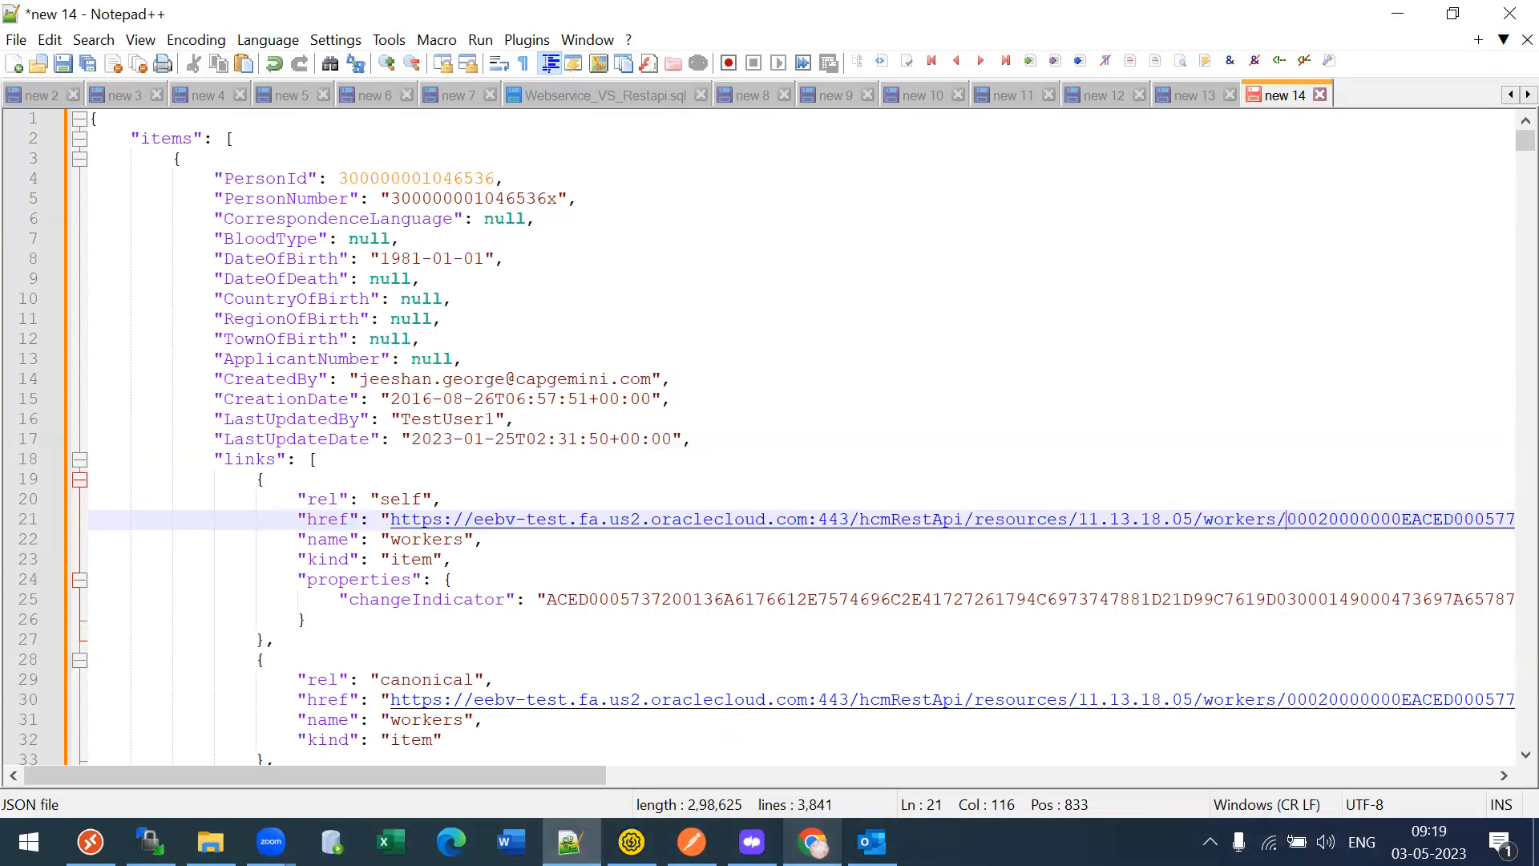
- Close the REST API documentation tab and open a mailbox bookmark from the Email folder in a new tab
key("alt+Tab")
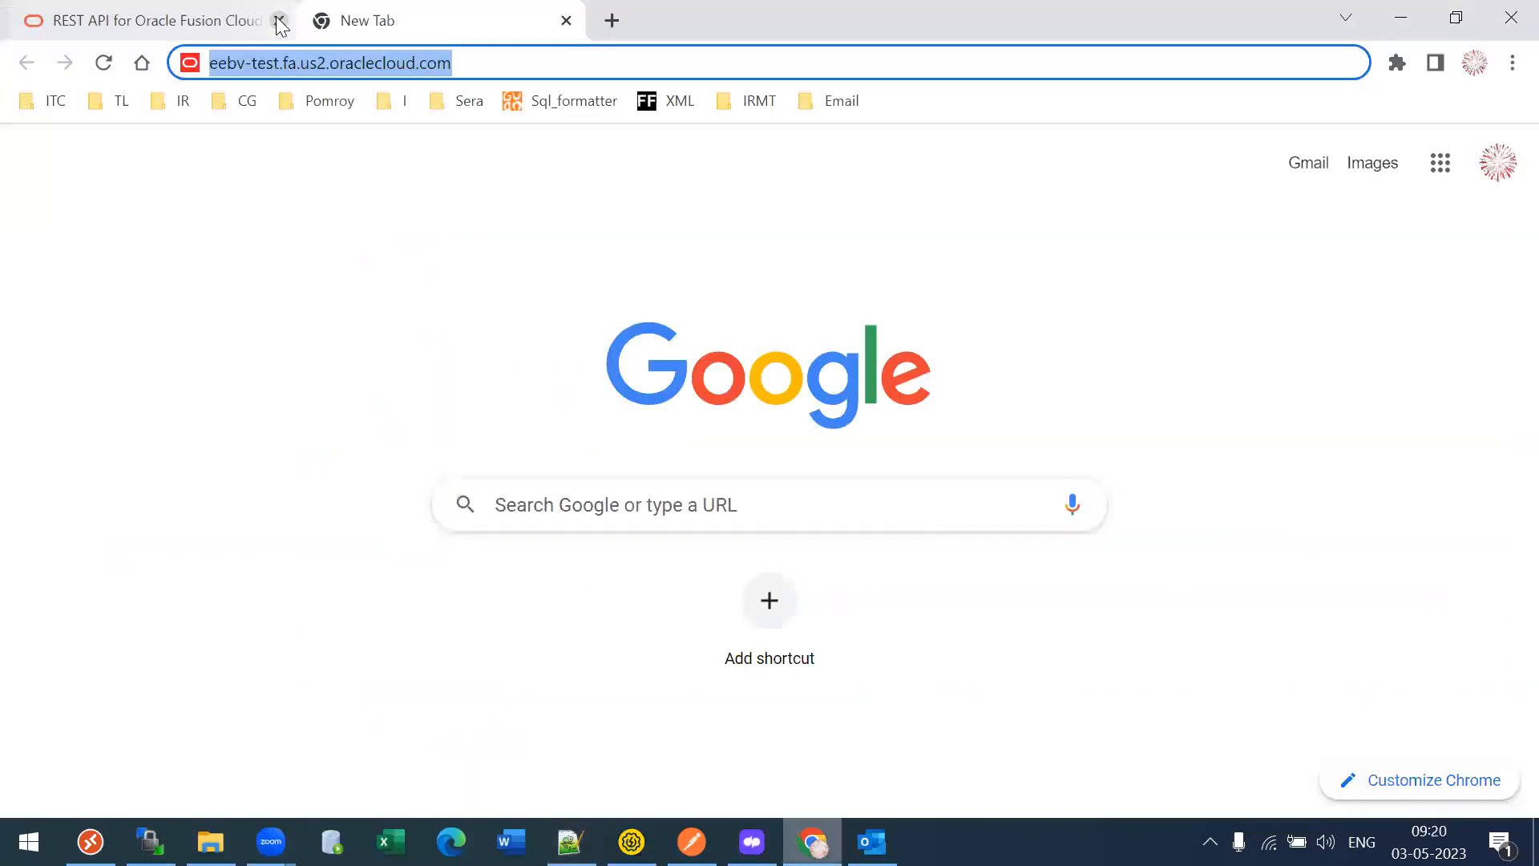
left_click(279, 20)
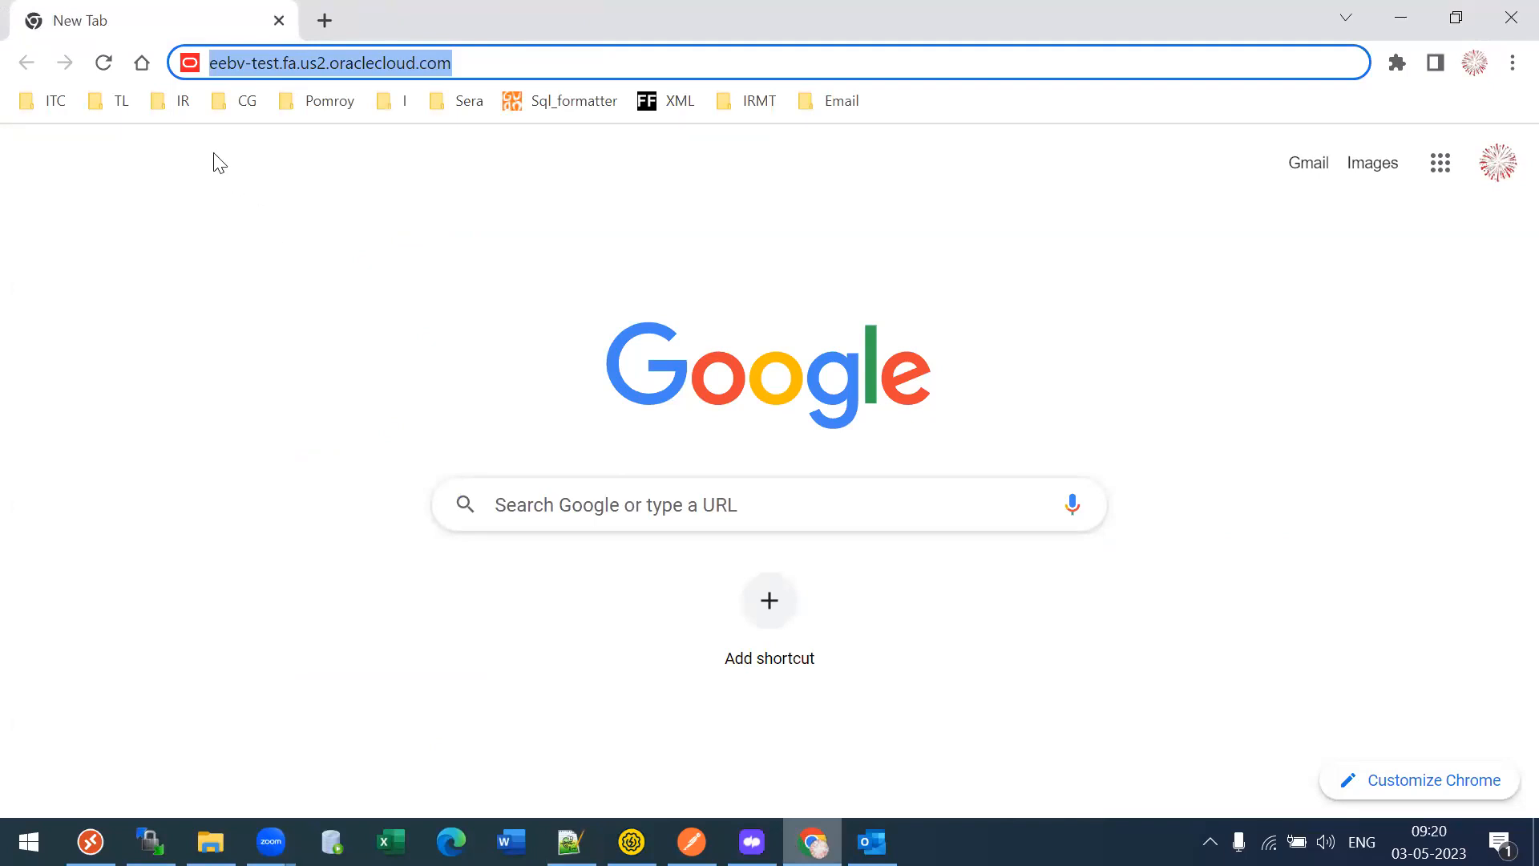
left_click(839, 102)
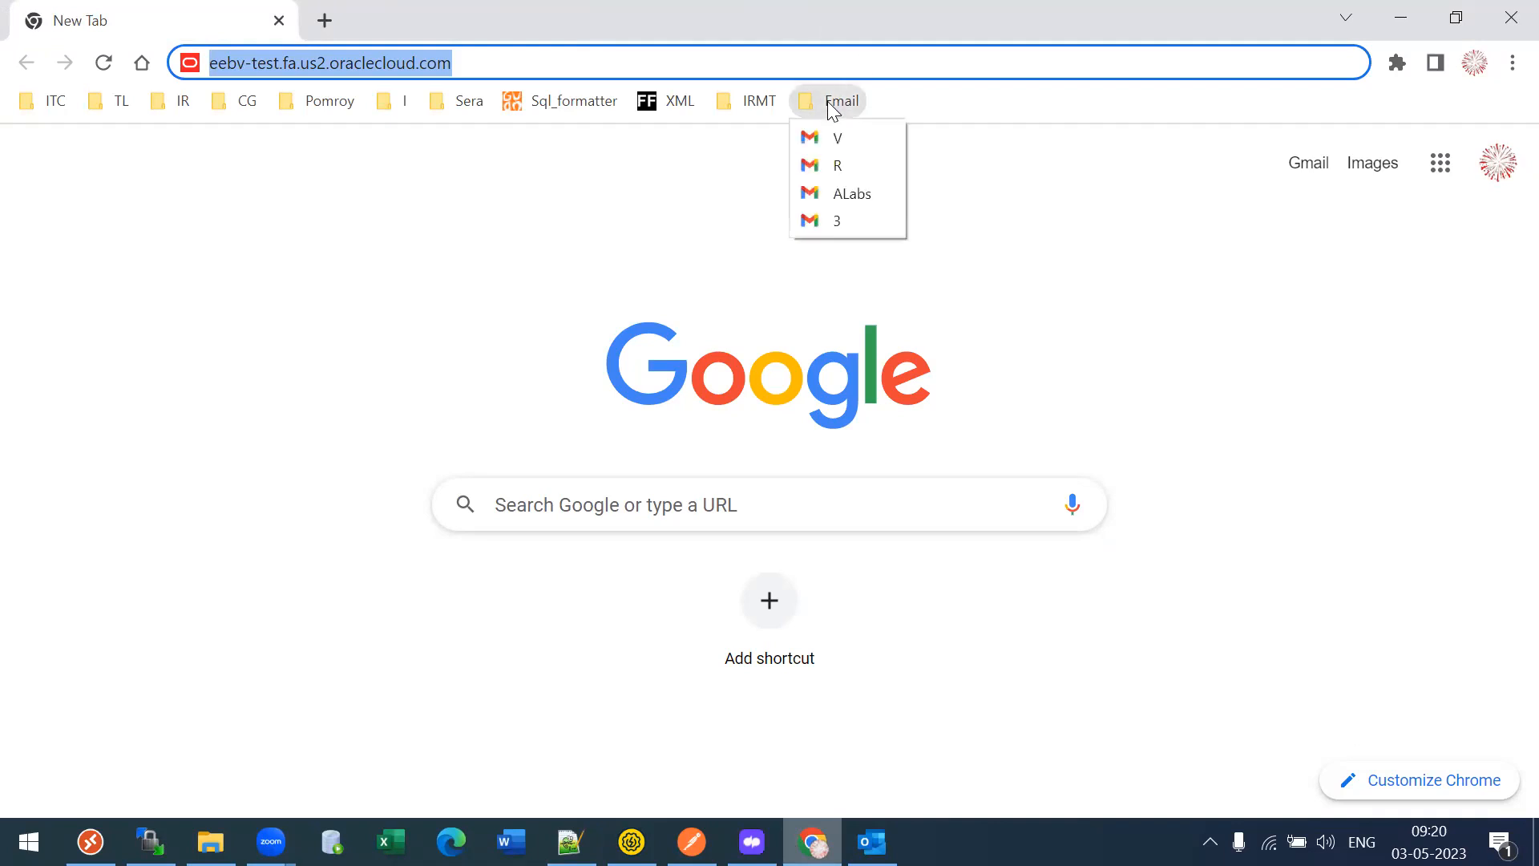
right_click(838, 220)
left_click(983, 257)
- Open the other mailbox's inbox and read the OIC Cloud Account email
left_click(829, 101)
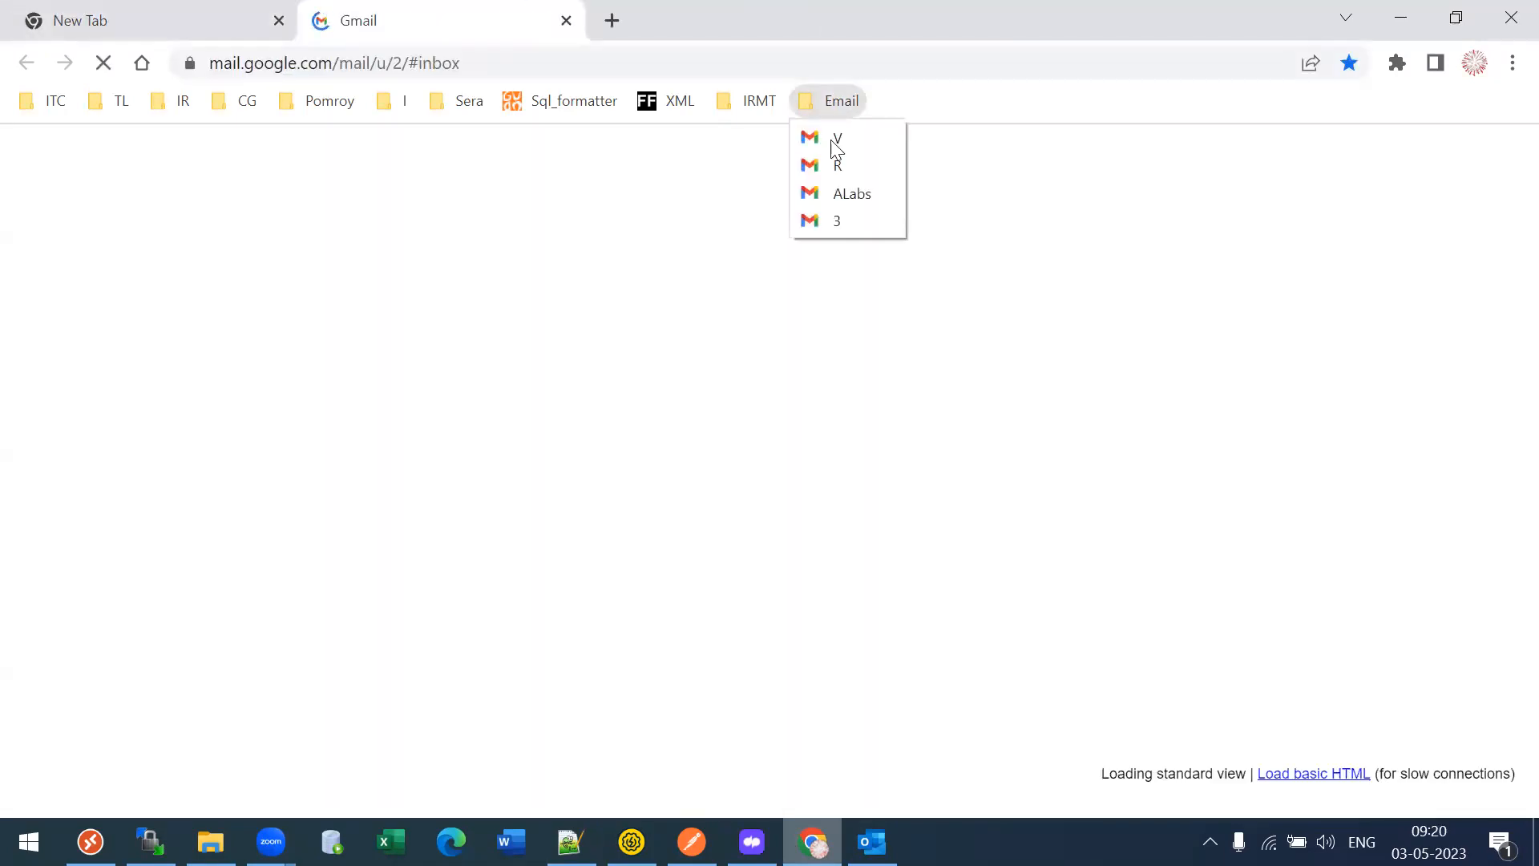
left_click(835, 137)
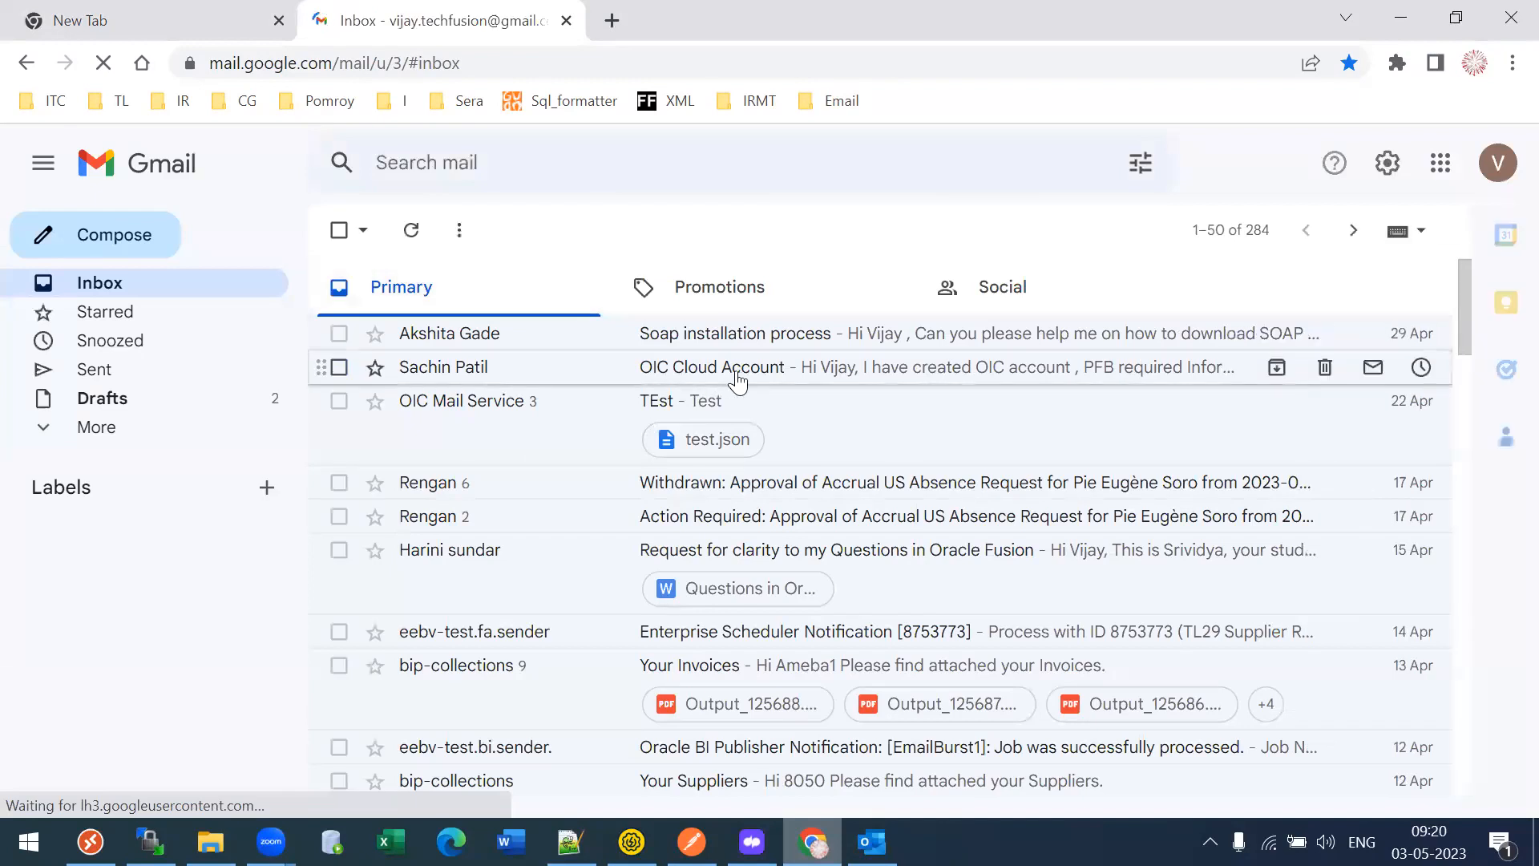
left_click(738, 377)
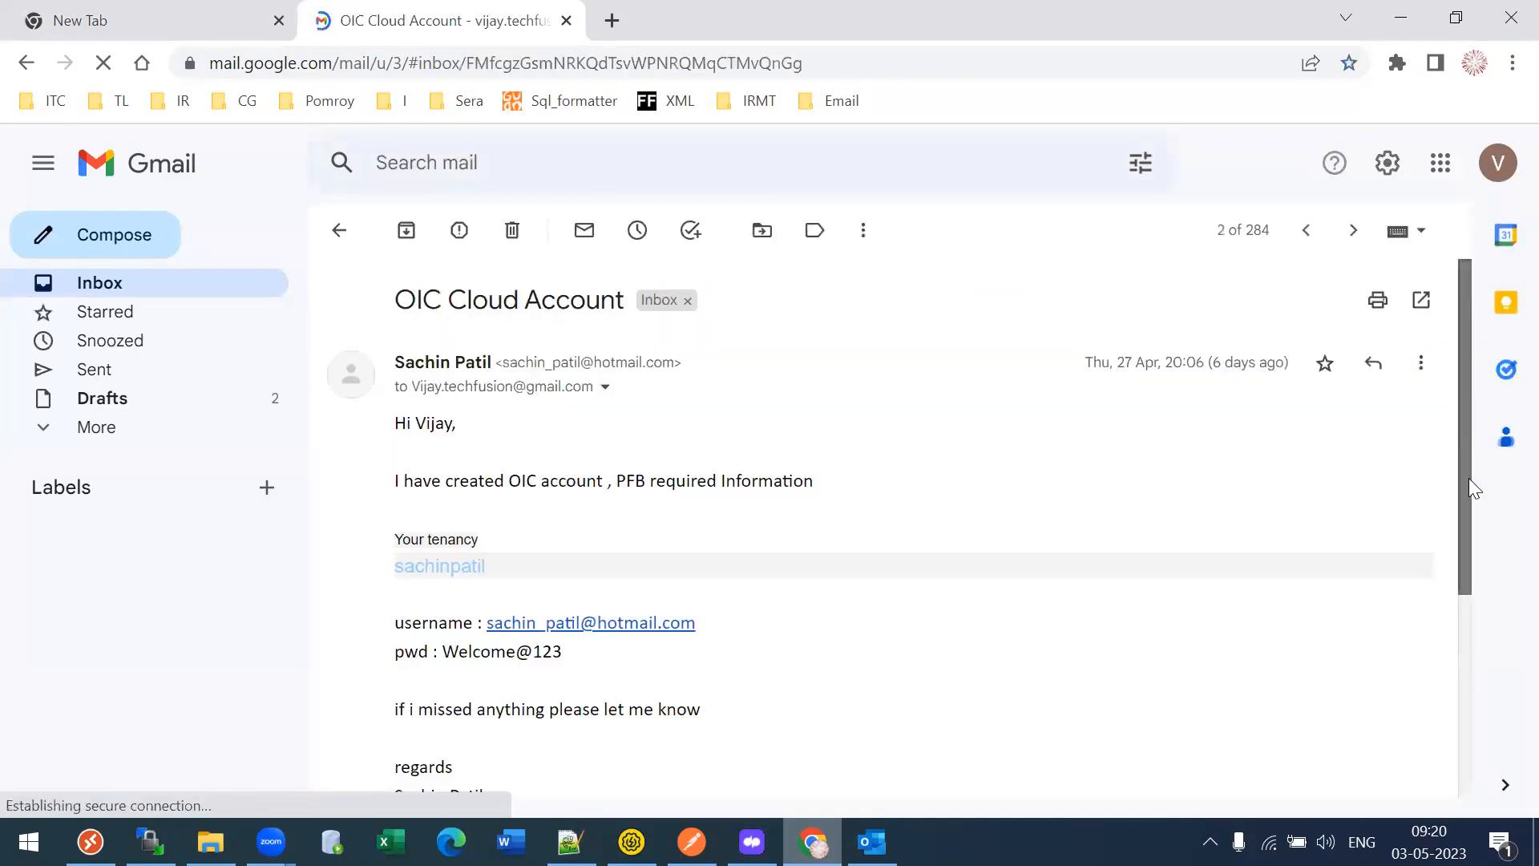
scroll(1475, 489, "down", 2)
- Go to cloud.oracle.com in a new tab and submit the cloud account name from the email
left_click(612, 20)
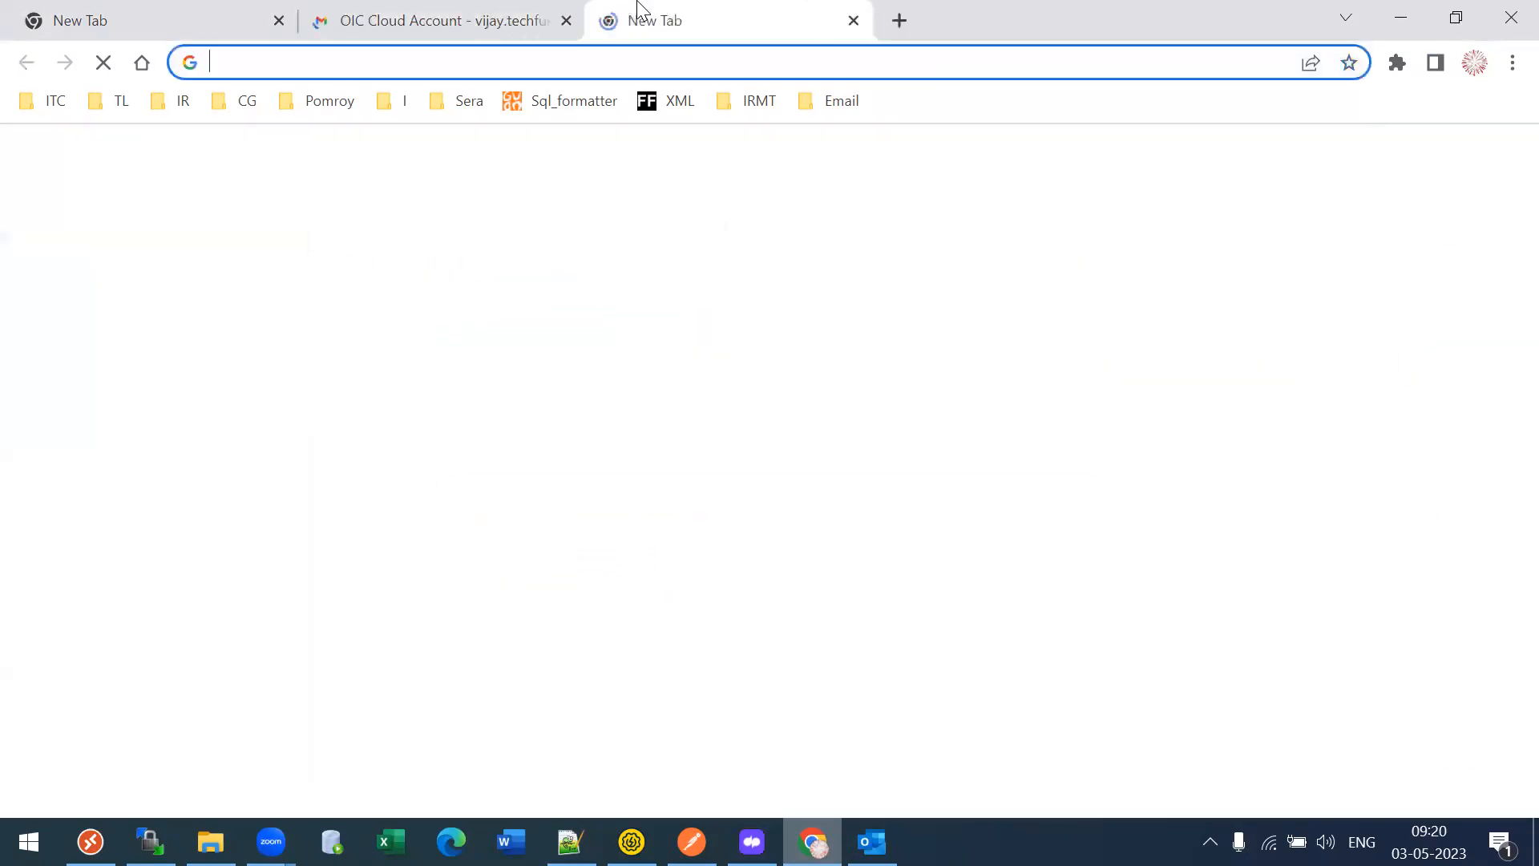
type("cl")
key("Return")
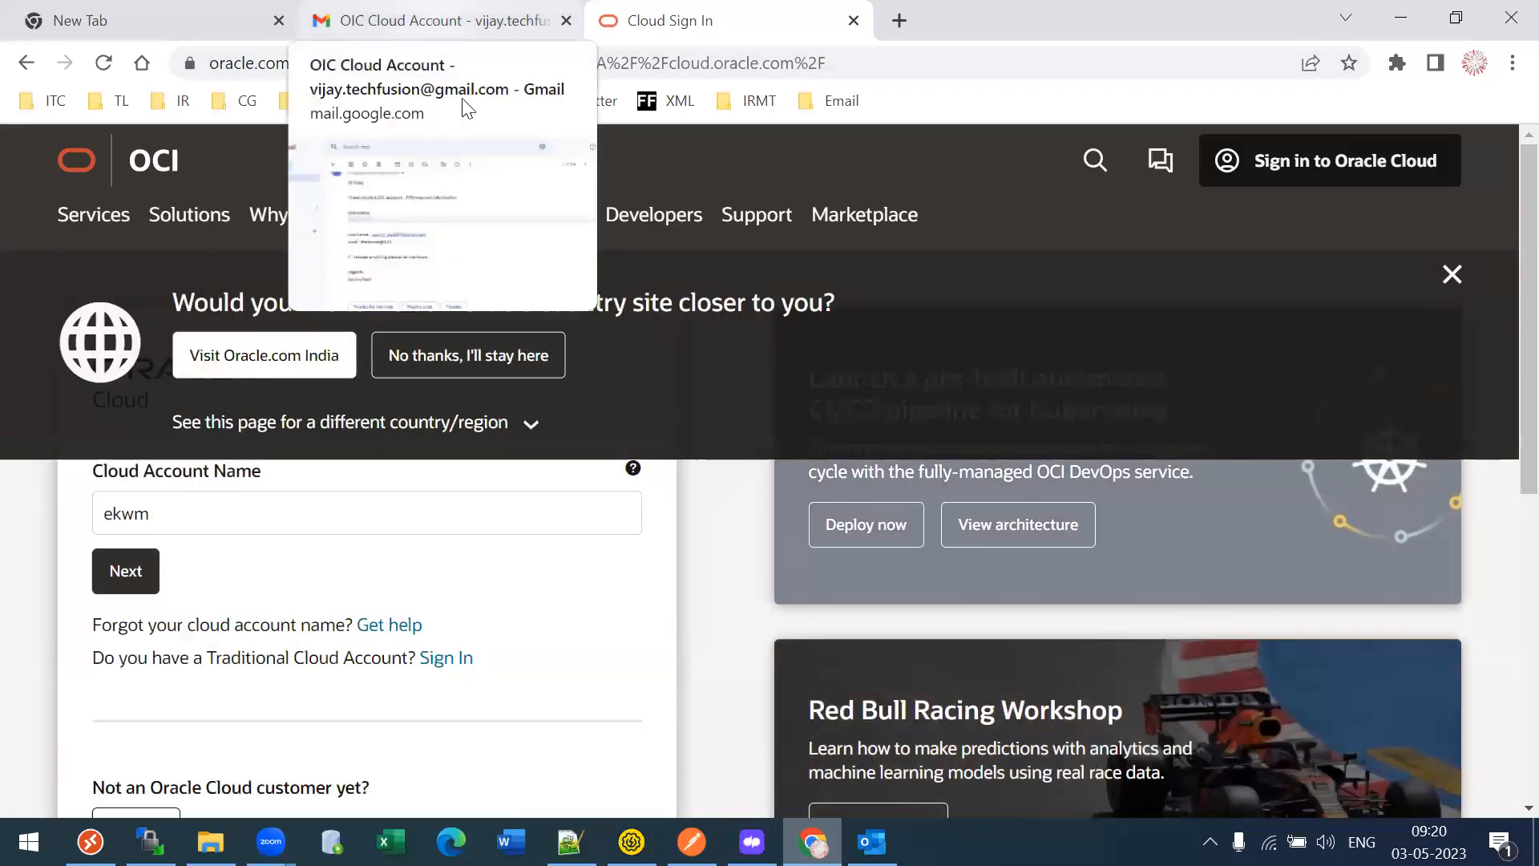
left_click(434, 26)
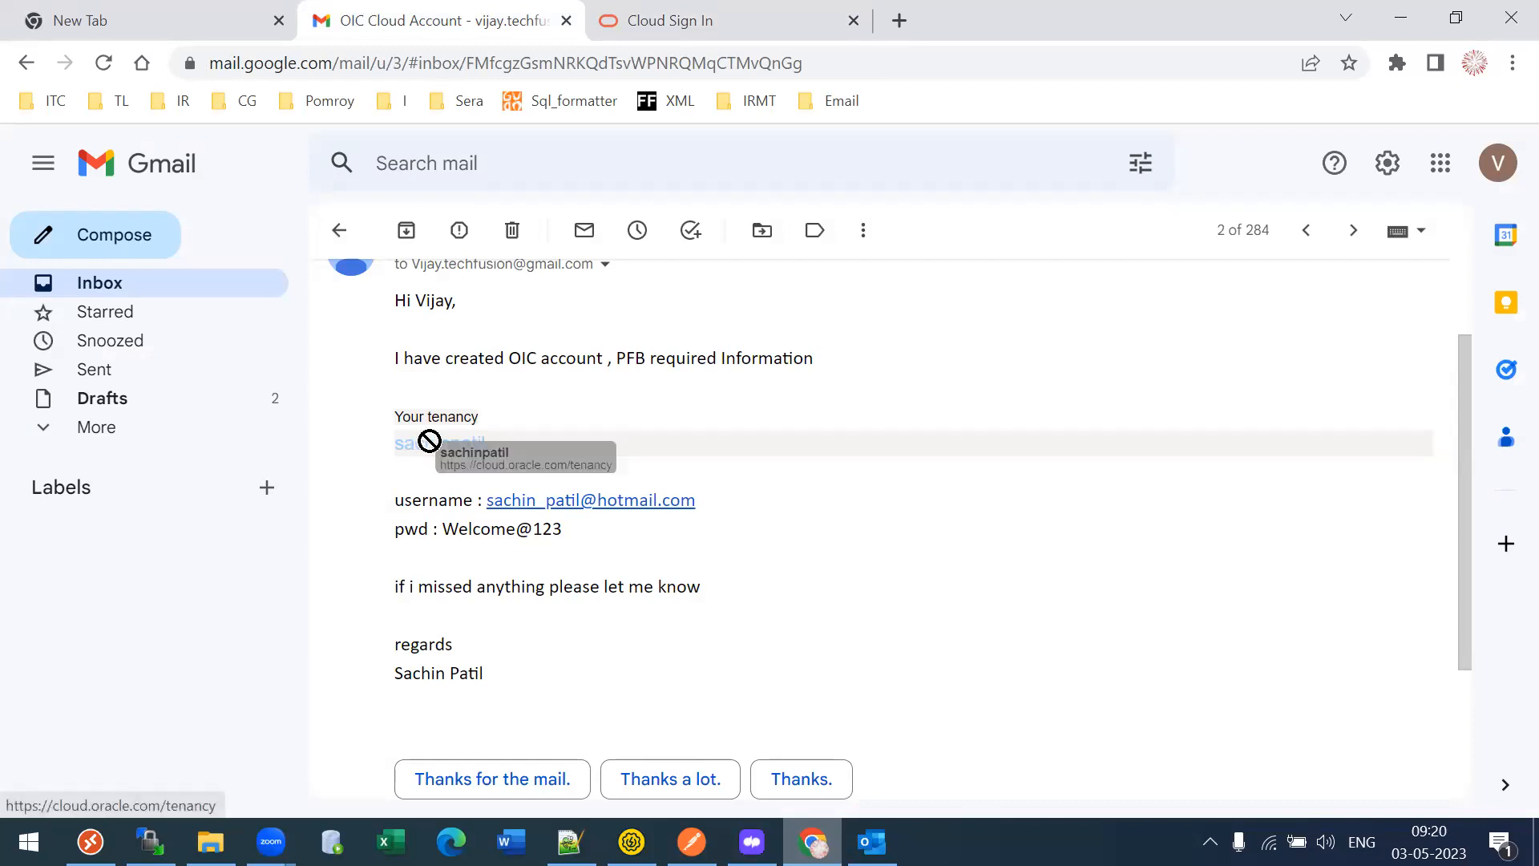
left_click(676, 11)
double_click(204, 518)
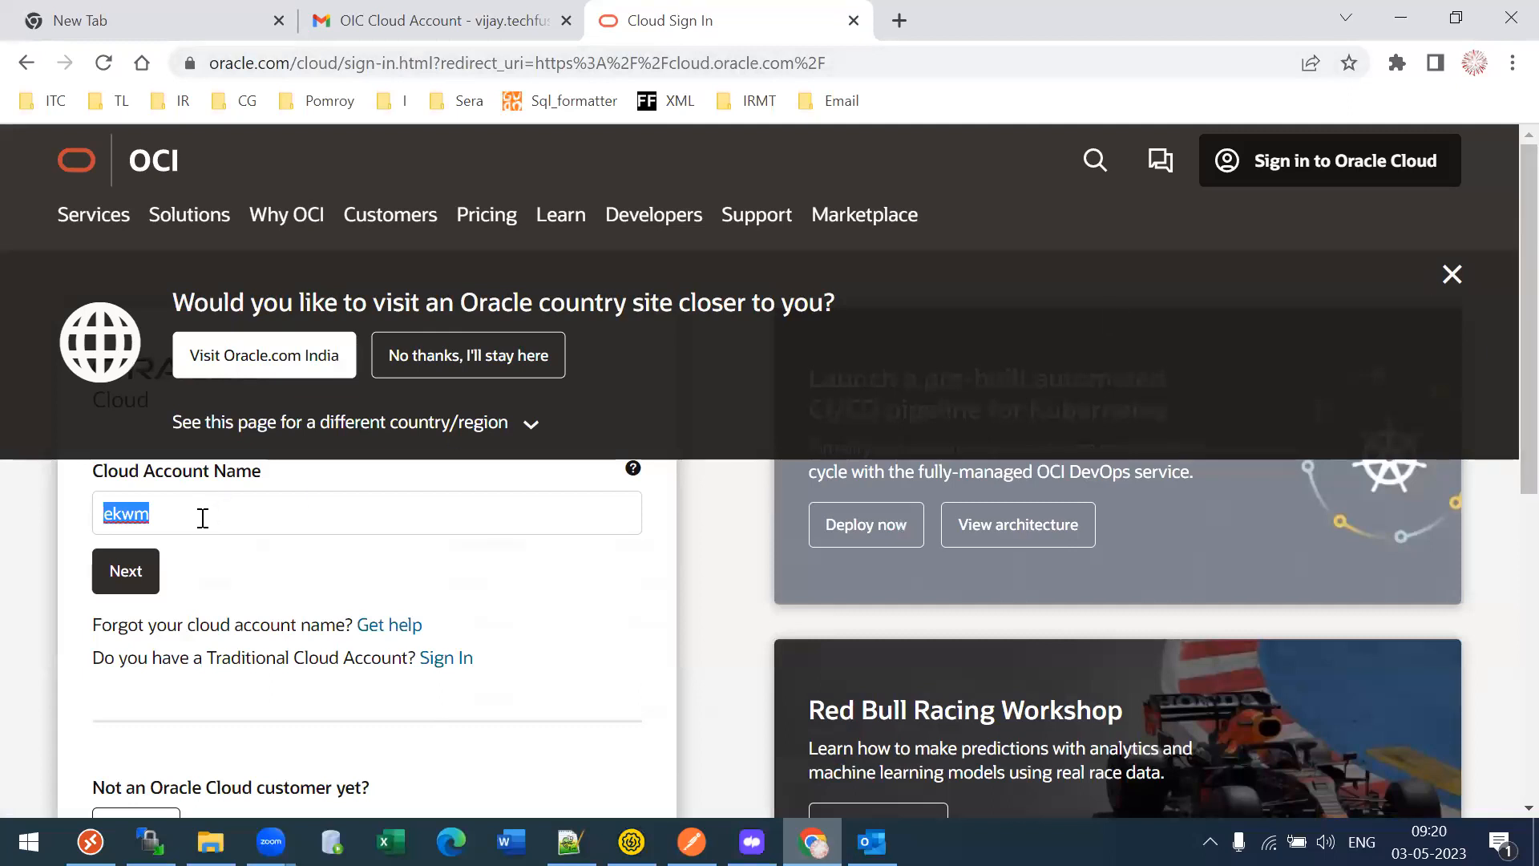
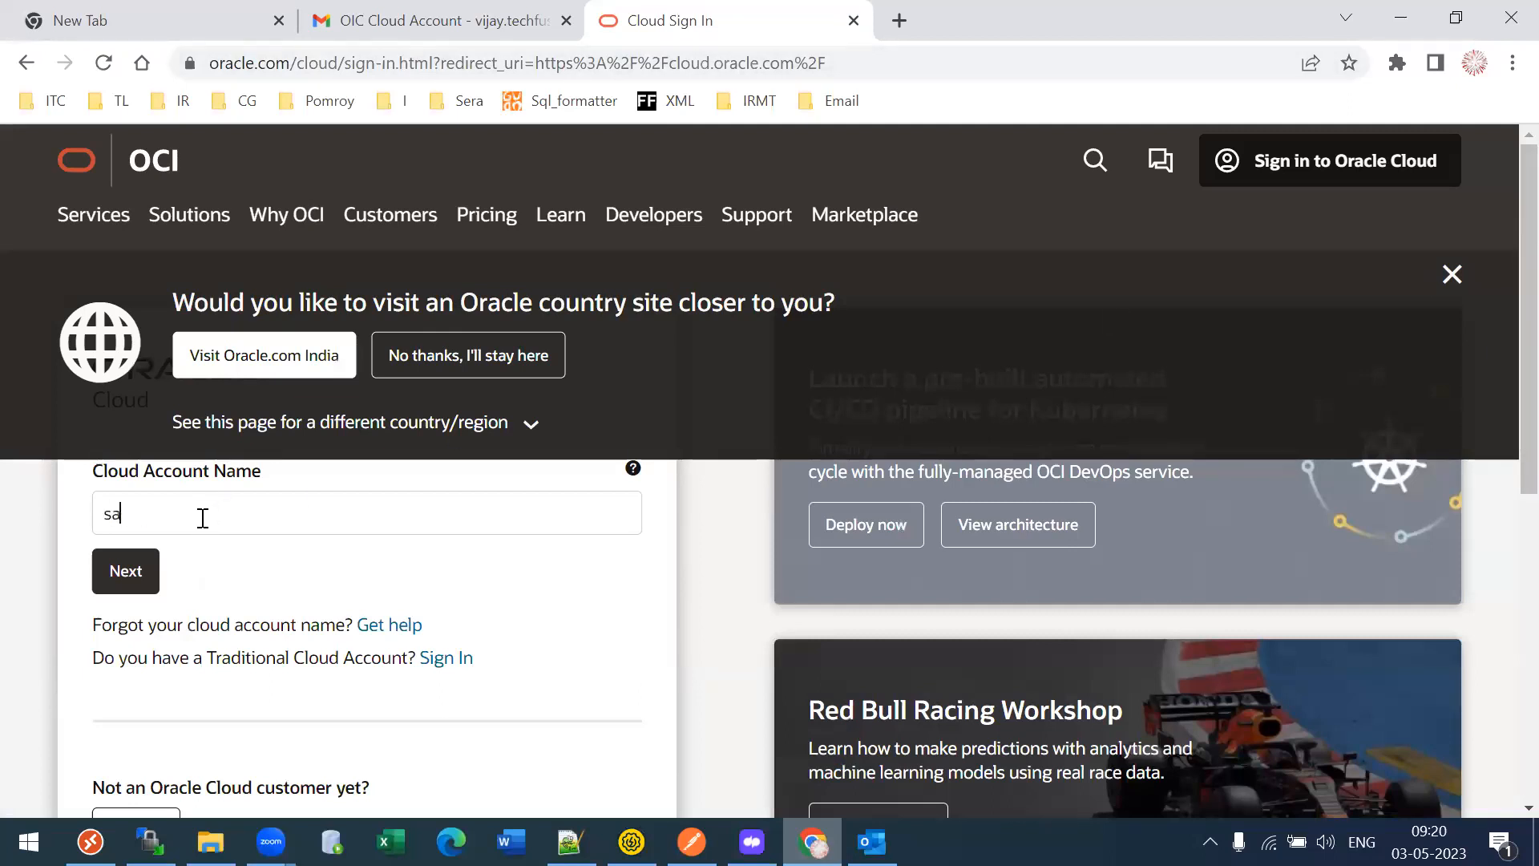
key("Tab")
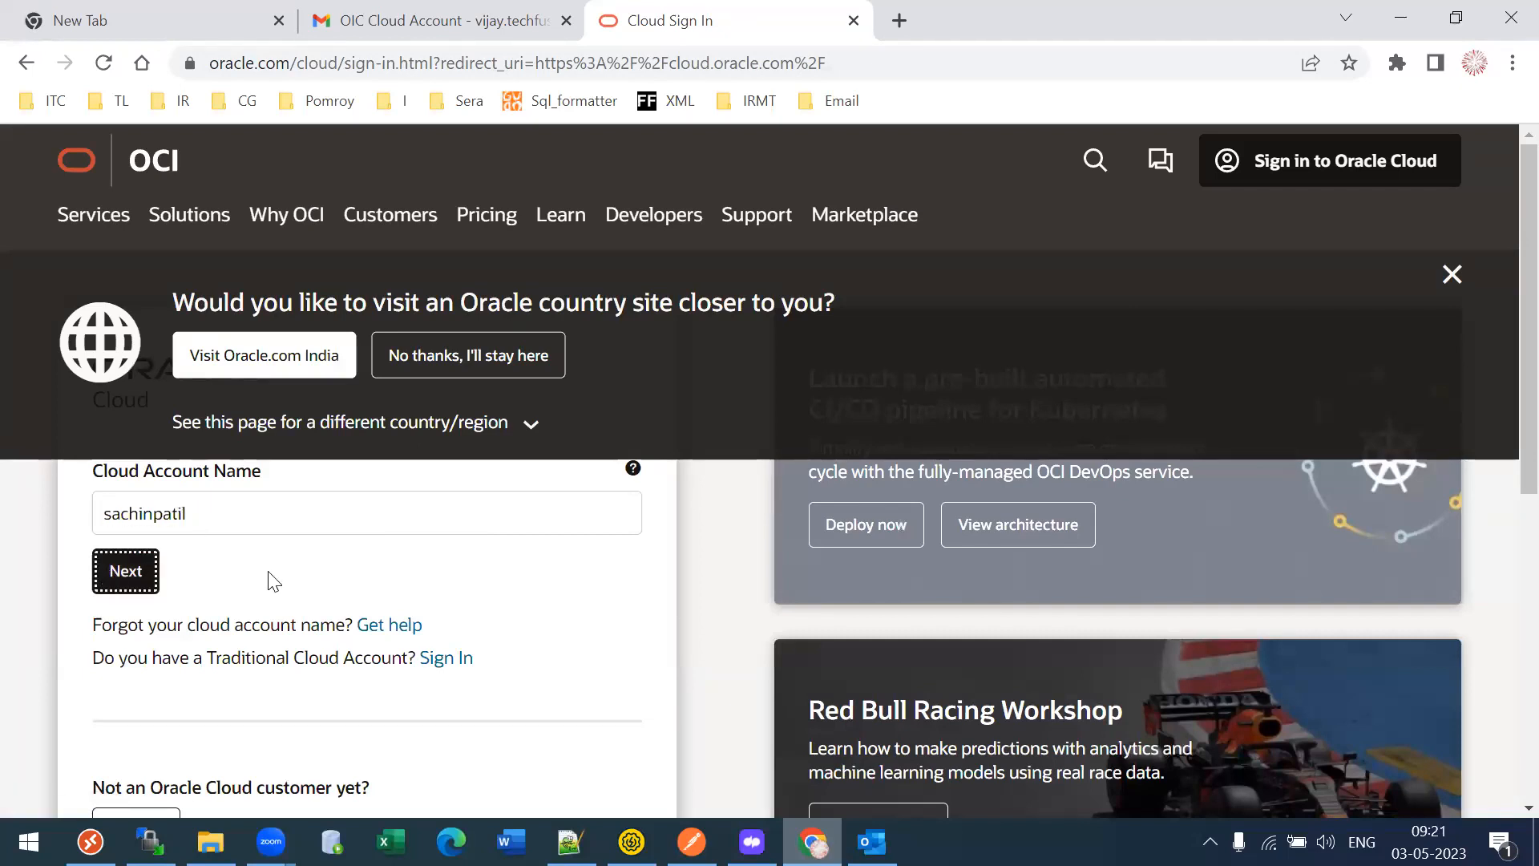
key("Return")
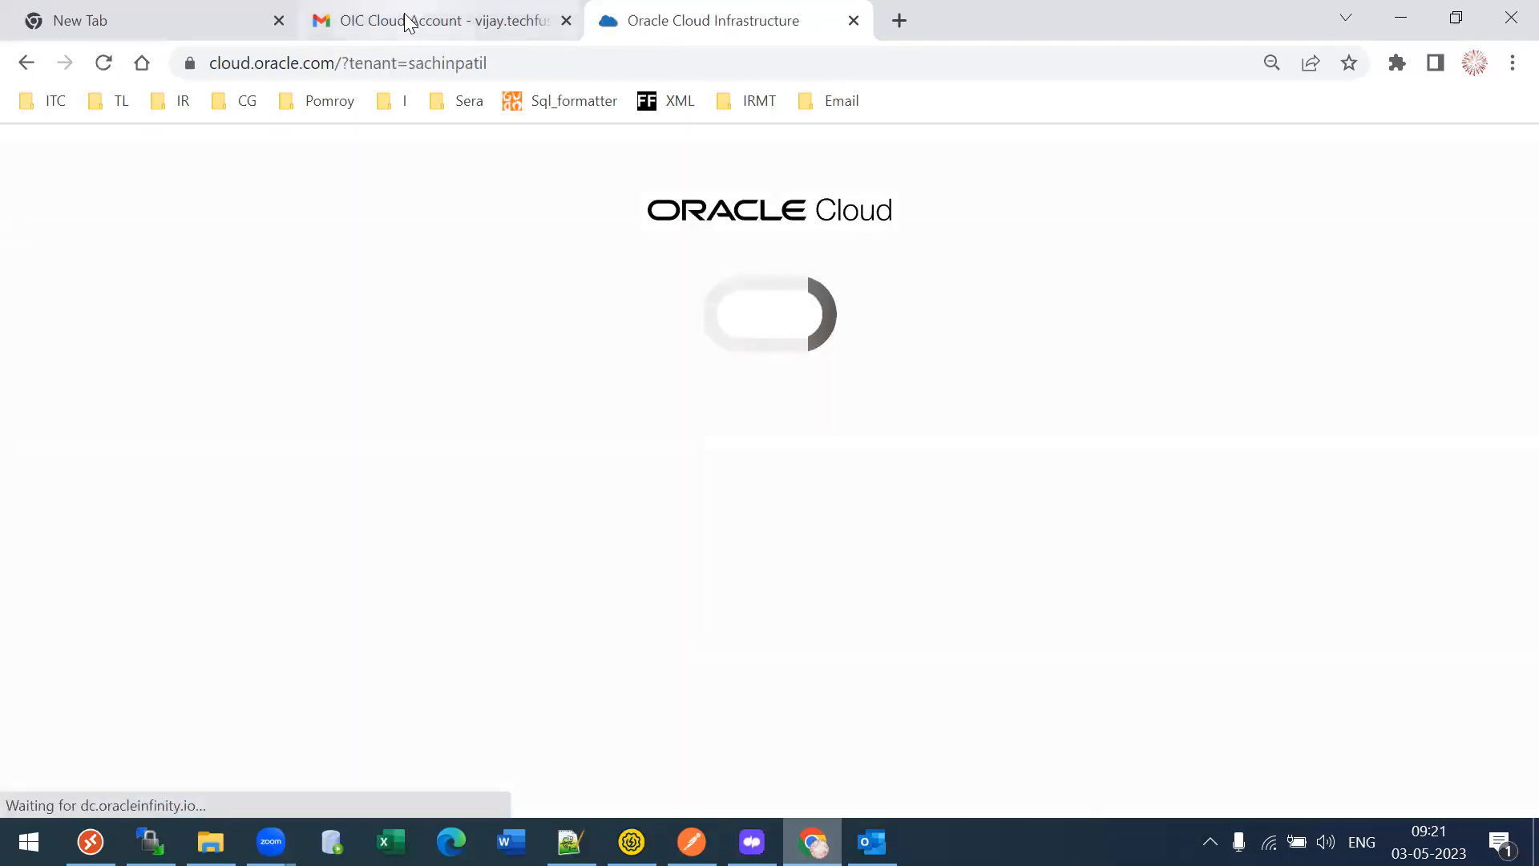
- Sign in with the username copied from the email and the account password, letting Chrome save it
left_click(409, 20)
left_click_drag(696, 502, 488, 503)
key("ctrl+c")
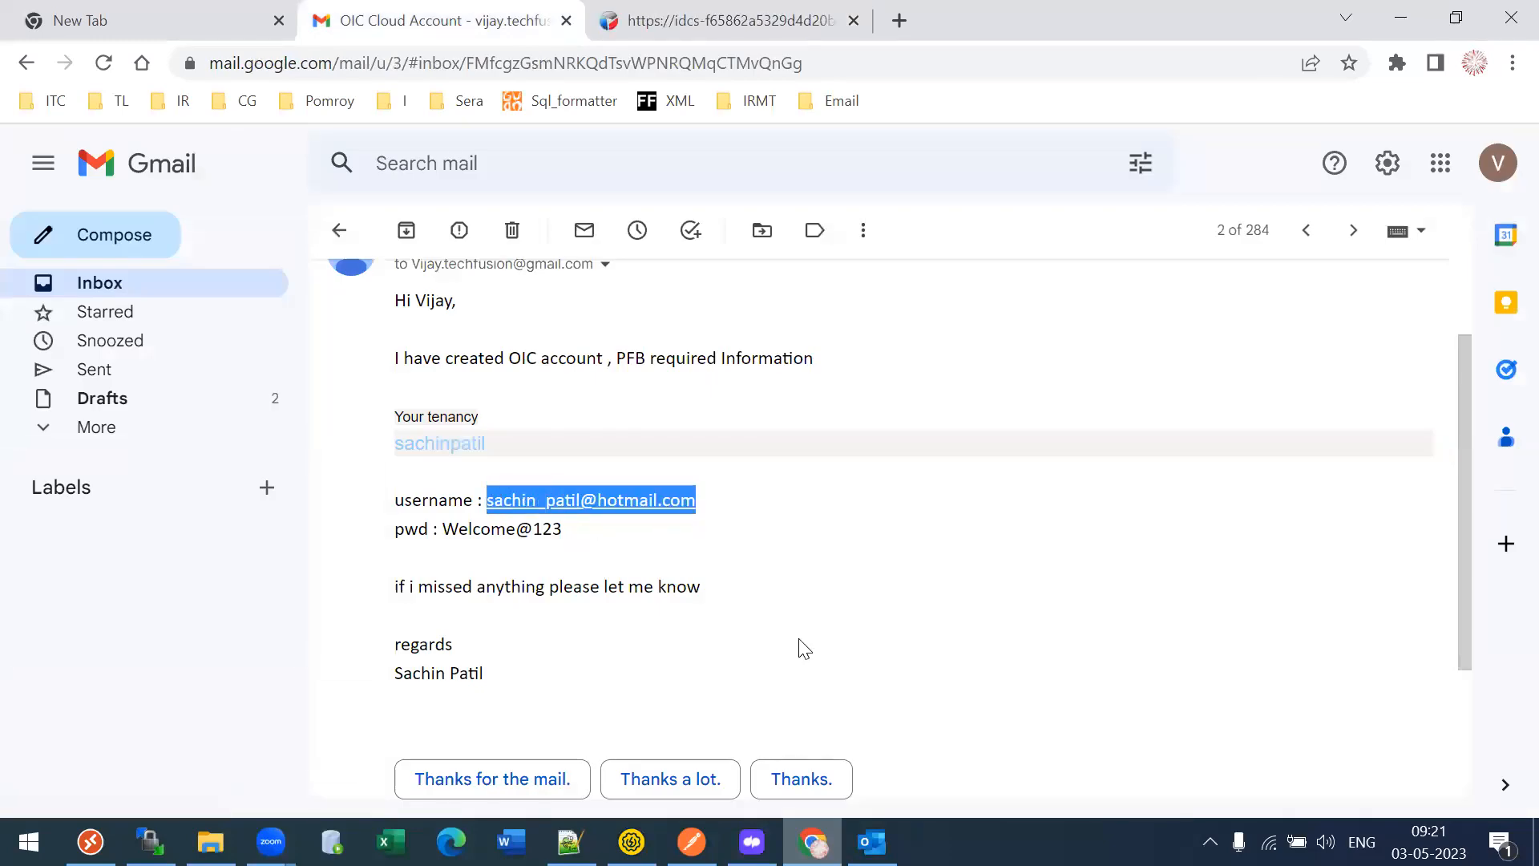
key("ctrl+Tab")
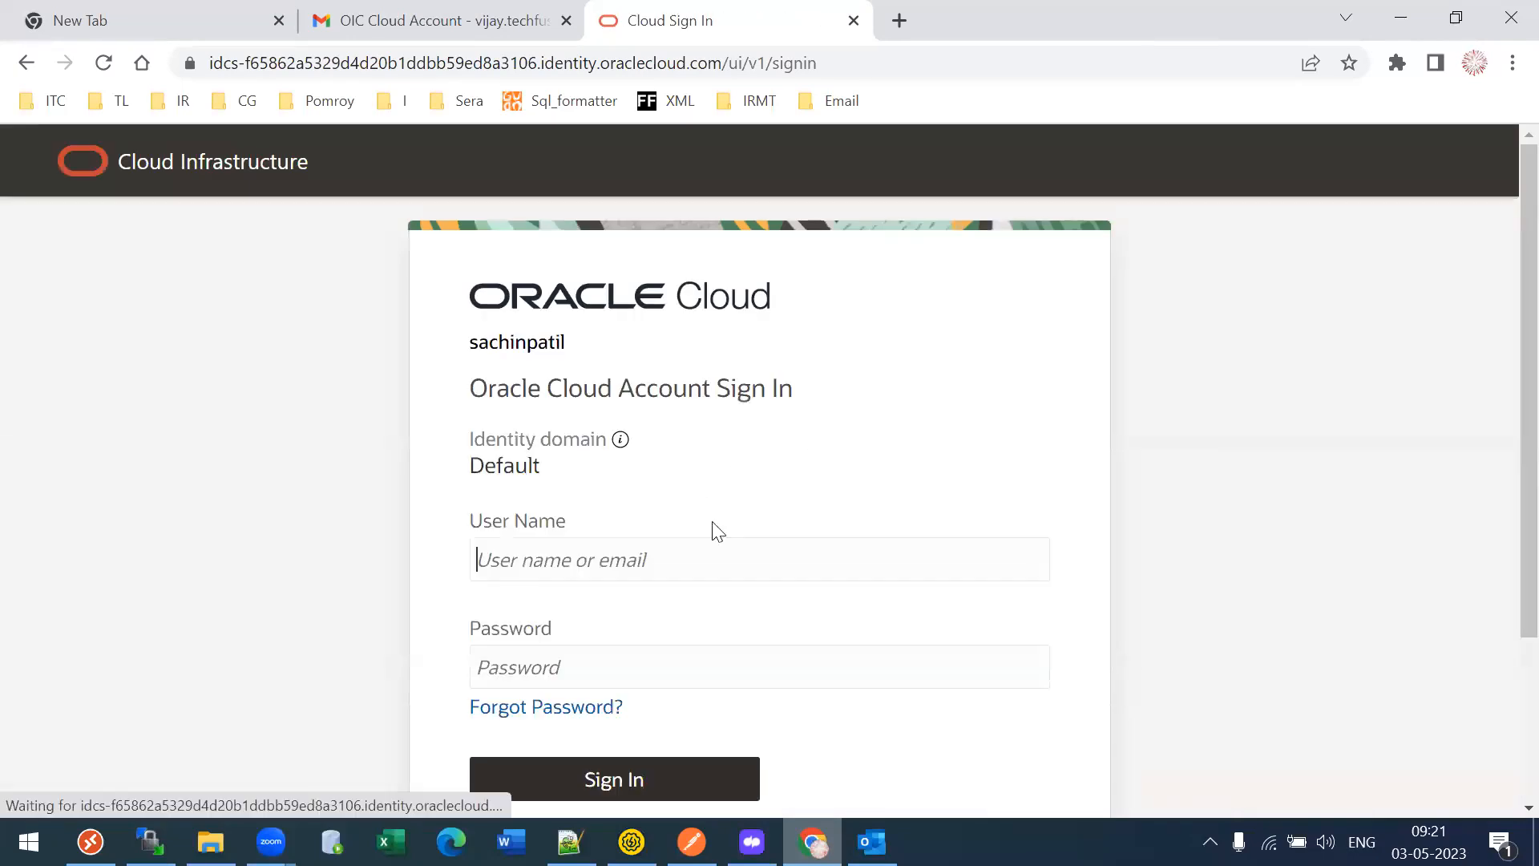
key("ctrl+v")
key("Tab")
type("********")
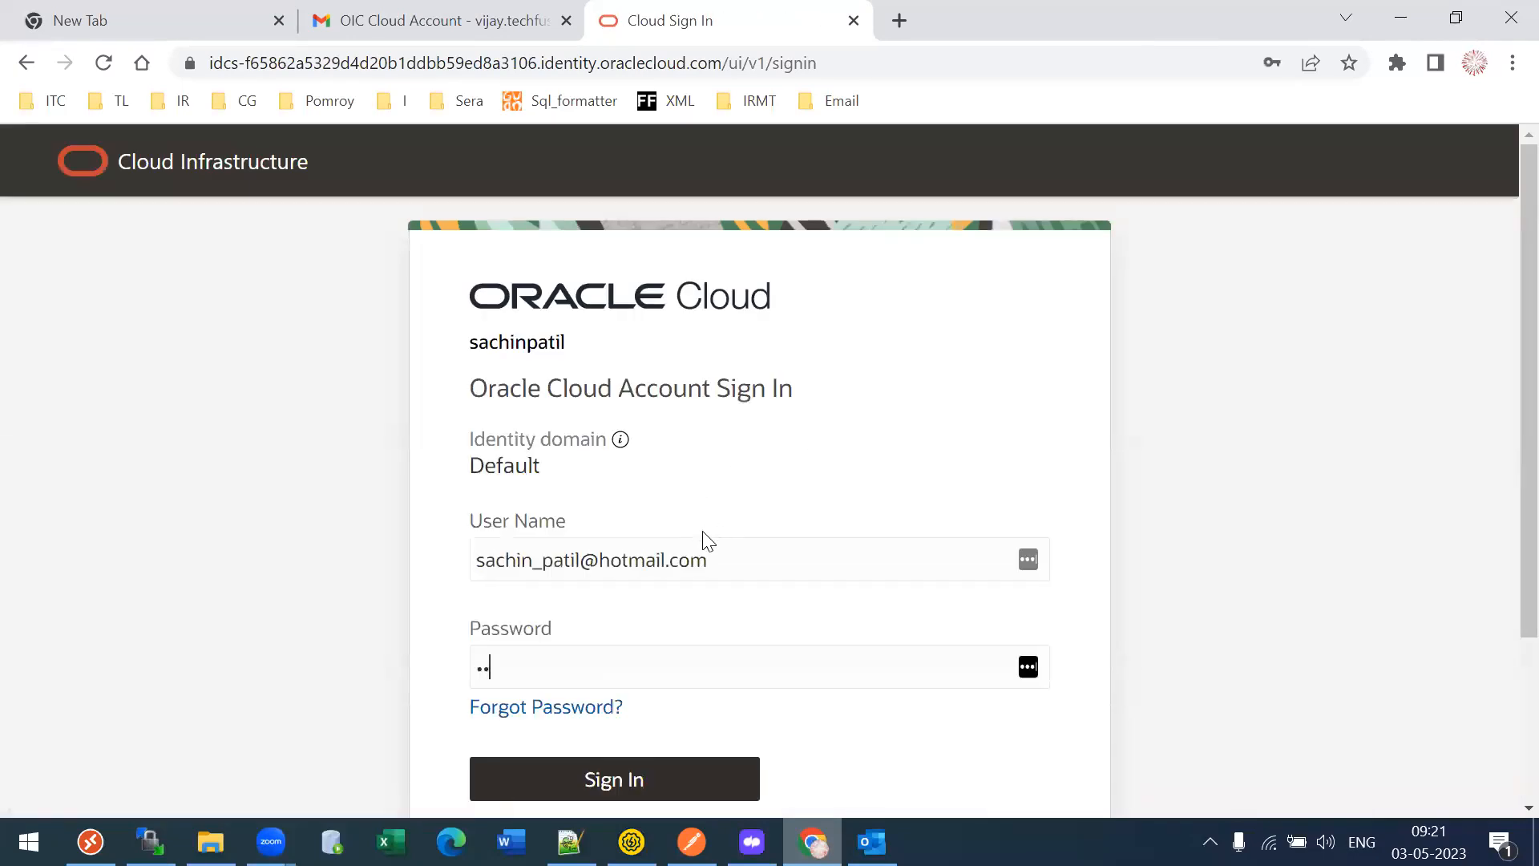
type("***")
key("Return")
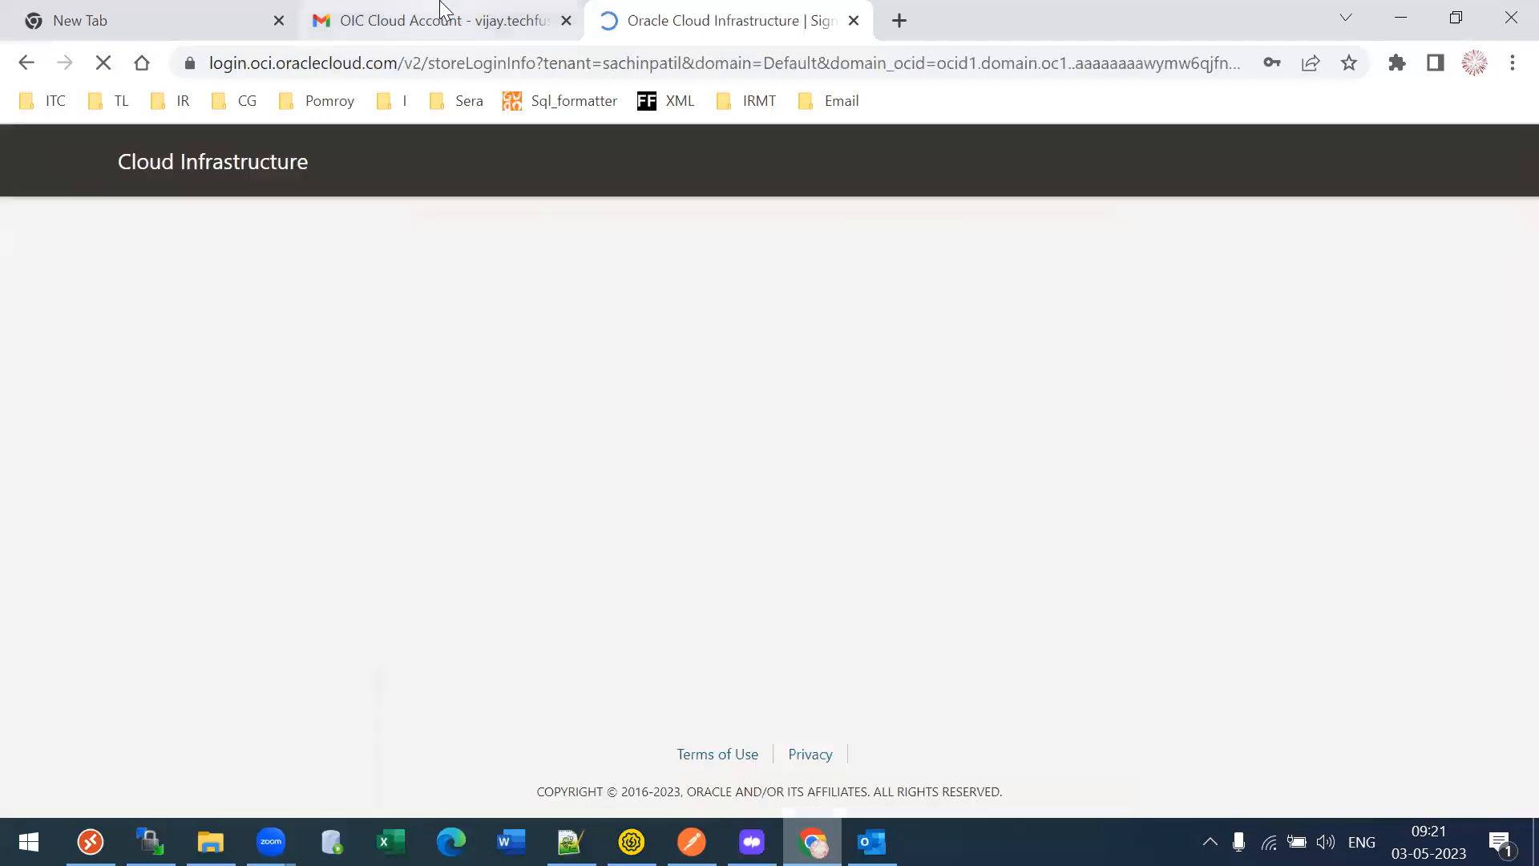
left_click(441, 20)
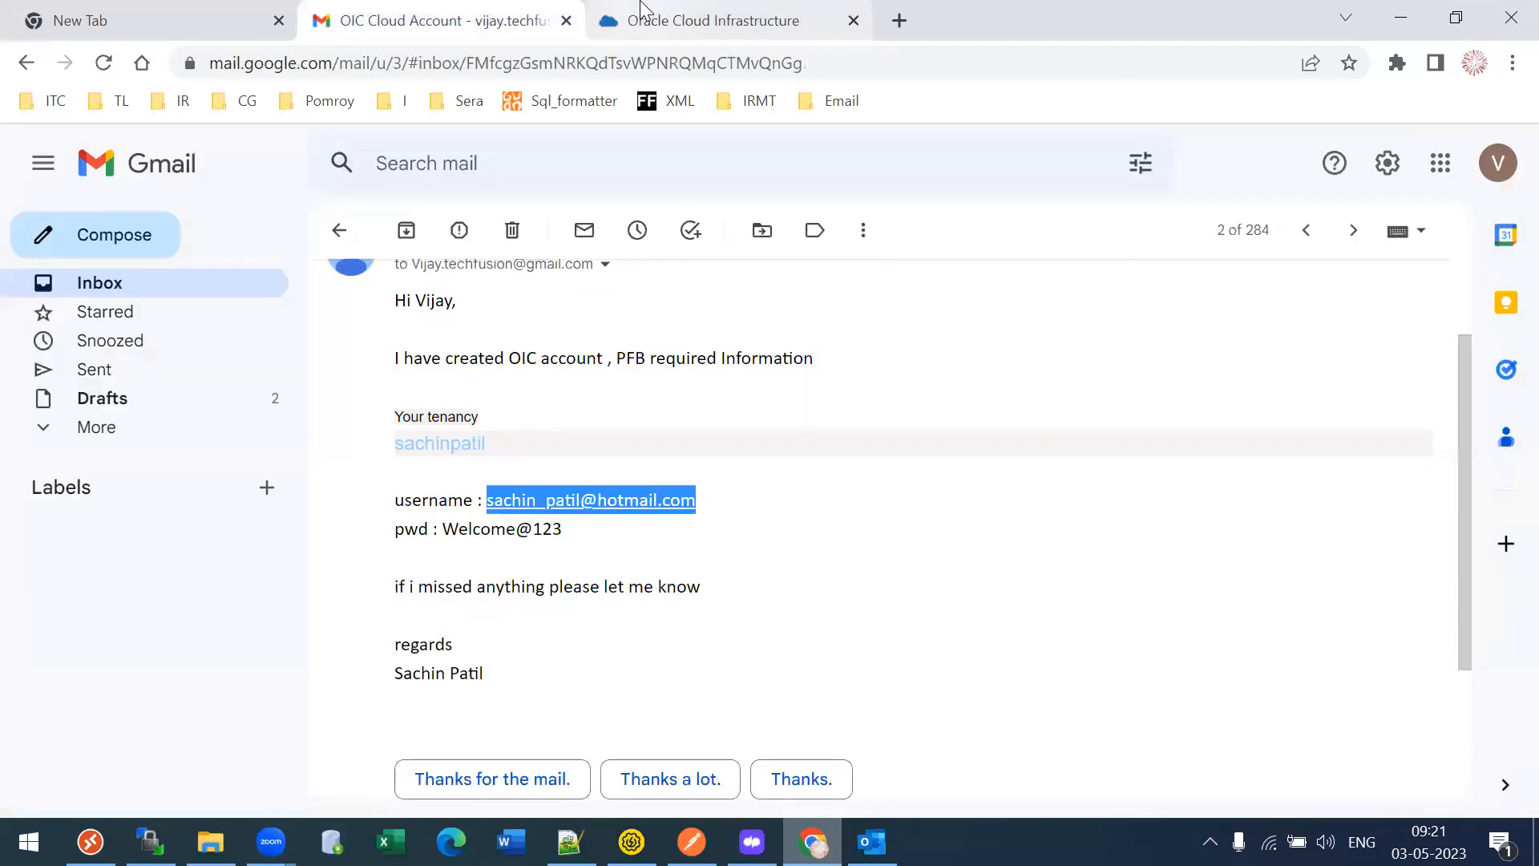
left_click(641, 11)
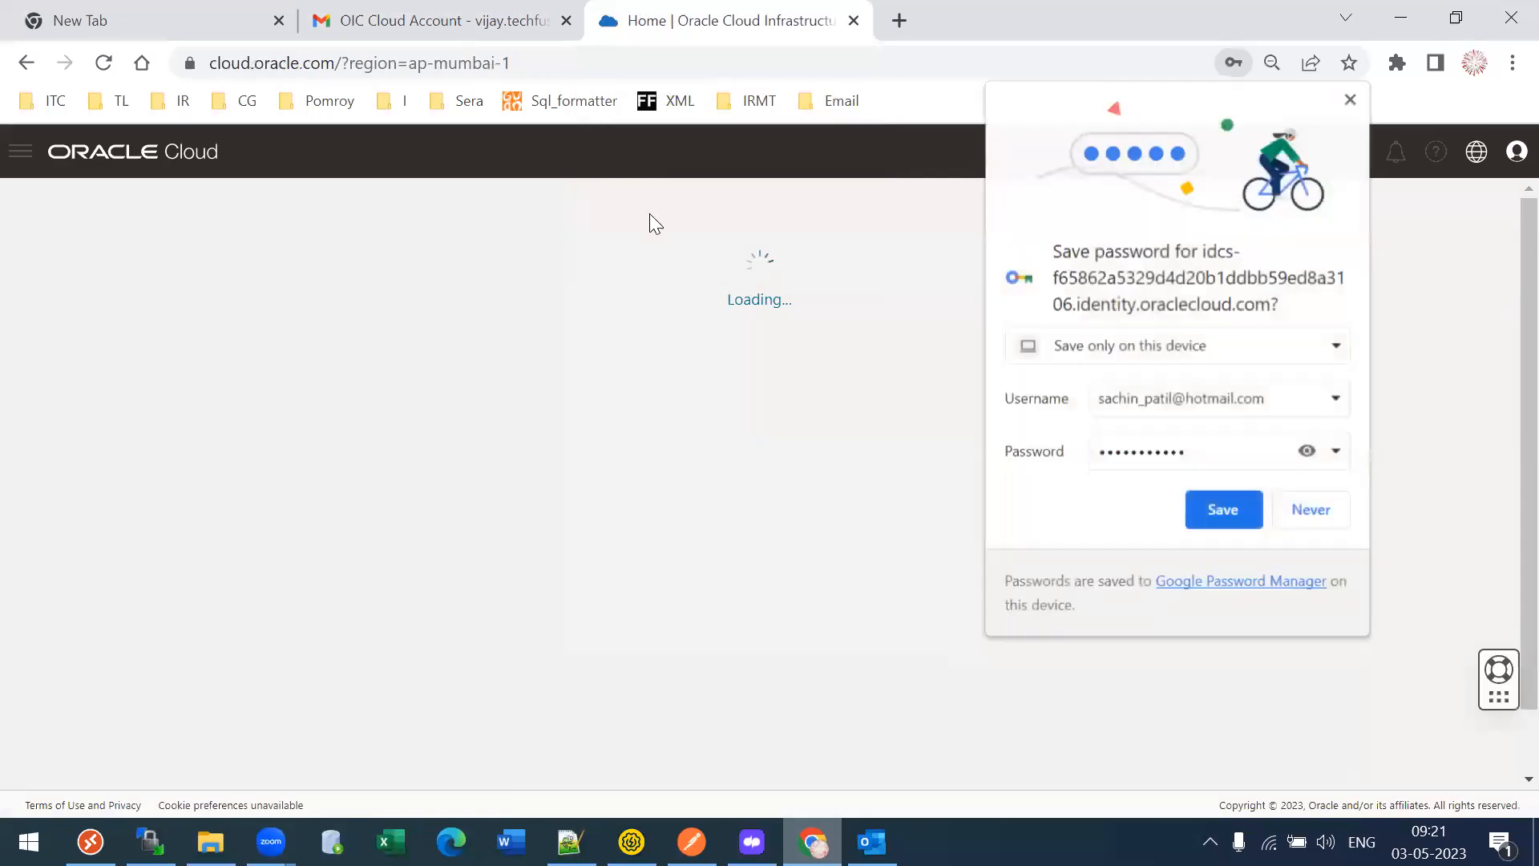
left_click(1213, 507)
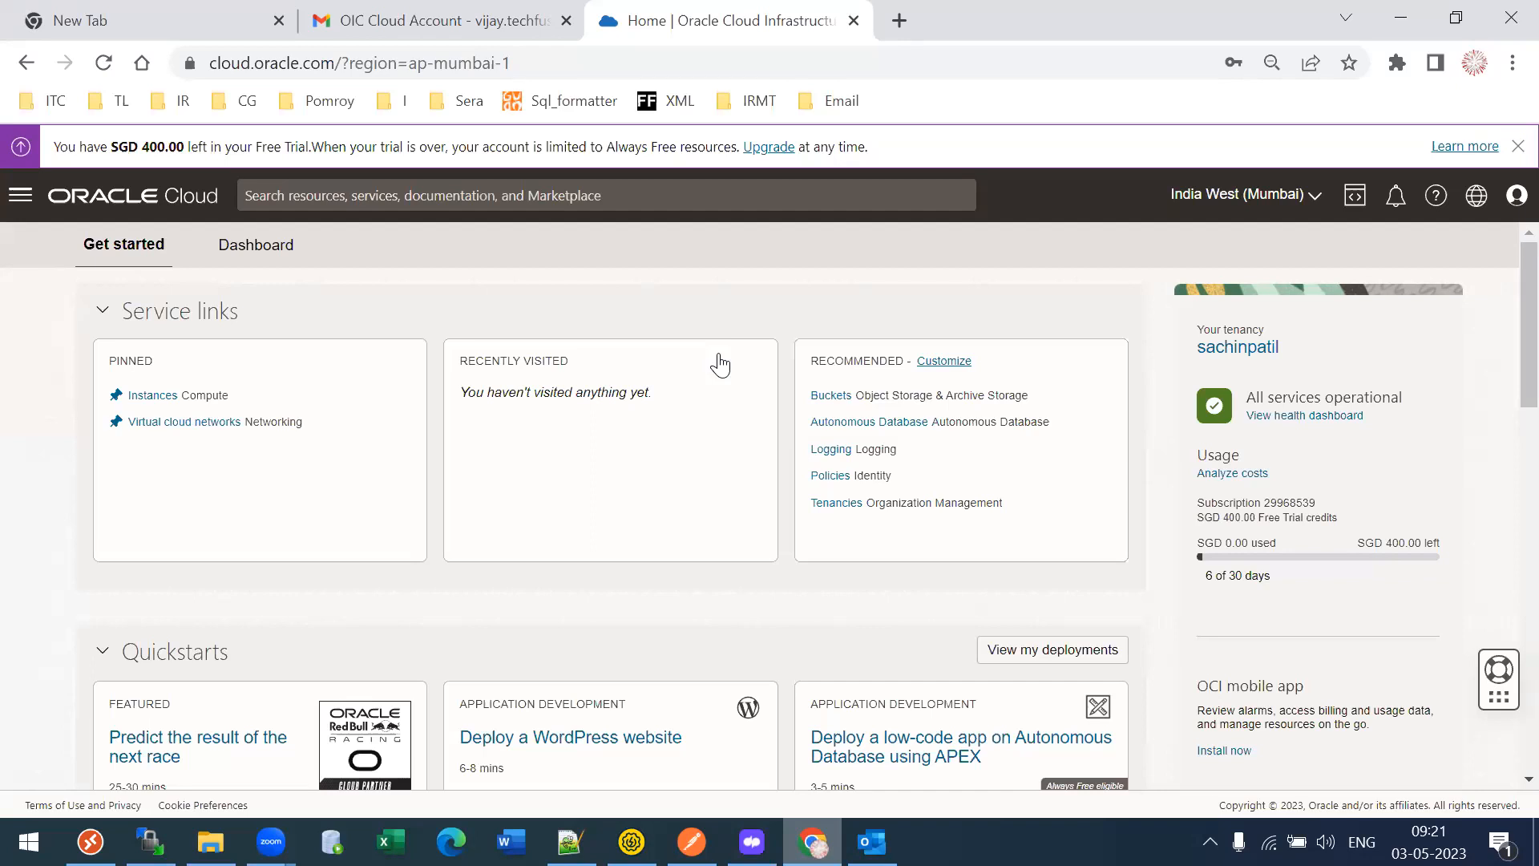
- Find Integration via an 'inte' menu search and view its instances in the root compartment and ManagedCompartmentForPaaS
left_click(20, 194)
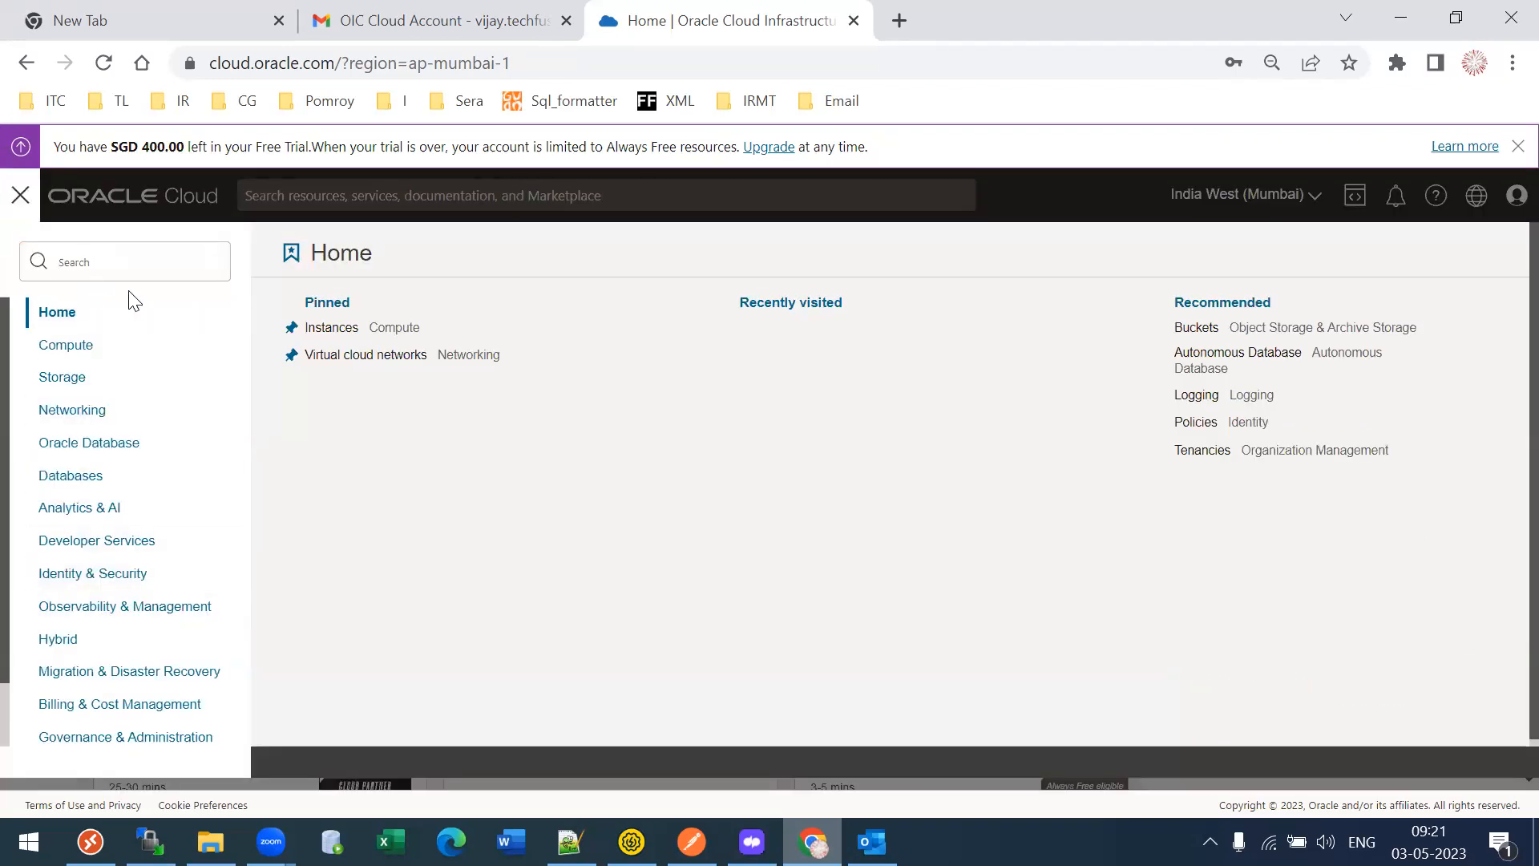
left_click(90, 265)
type("inte")
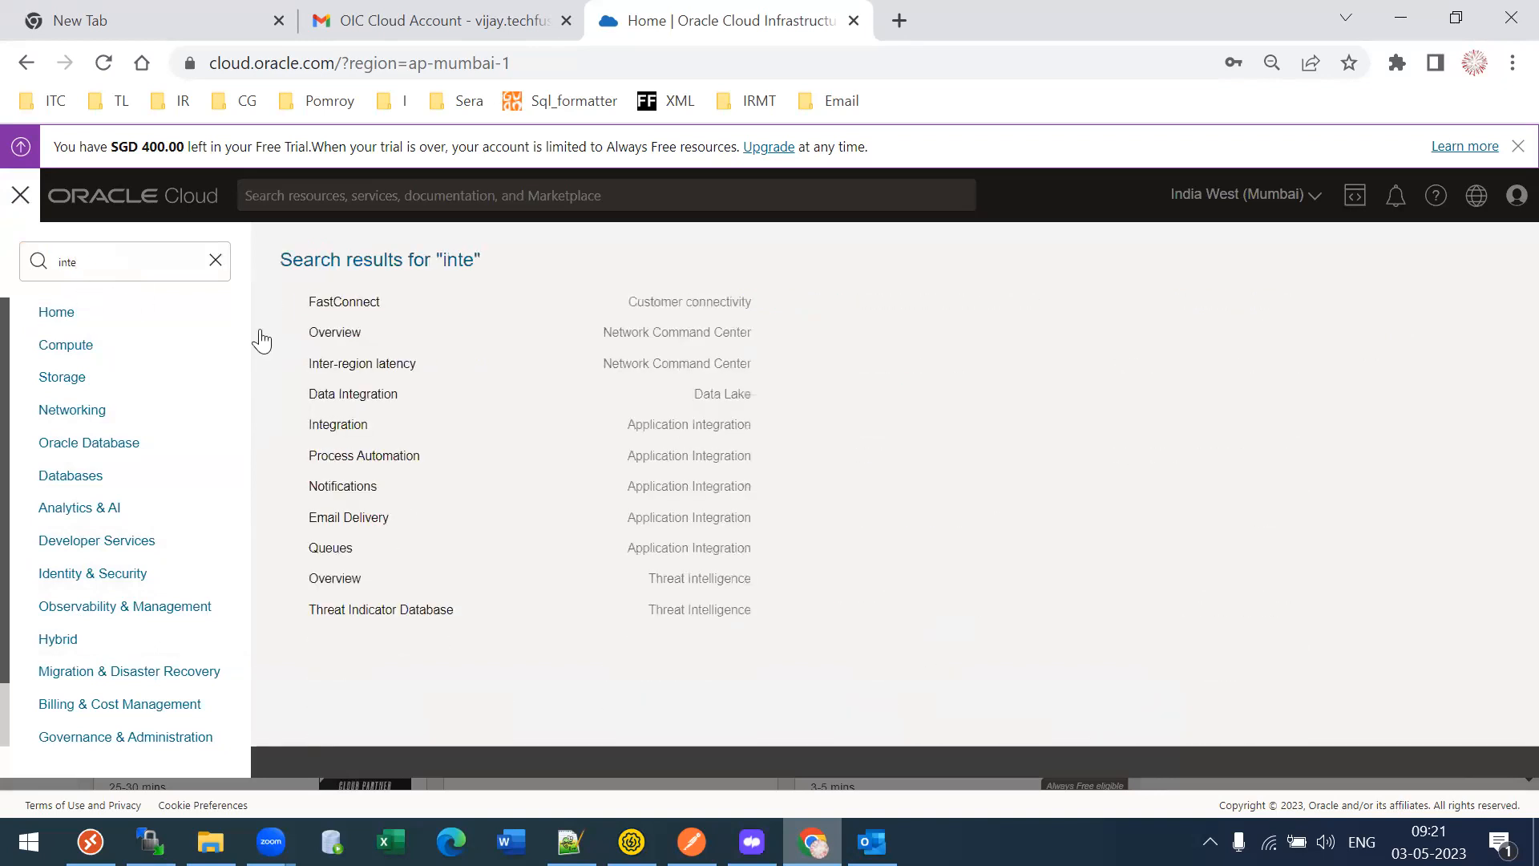
left_click(716, 425)
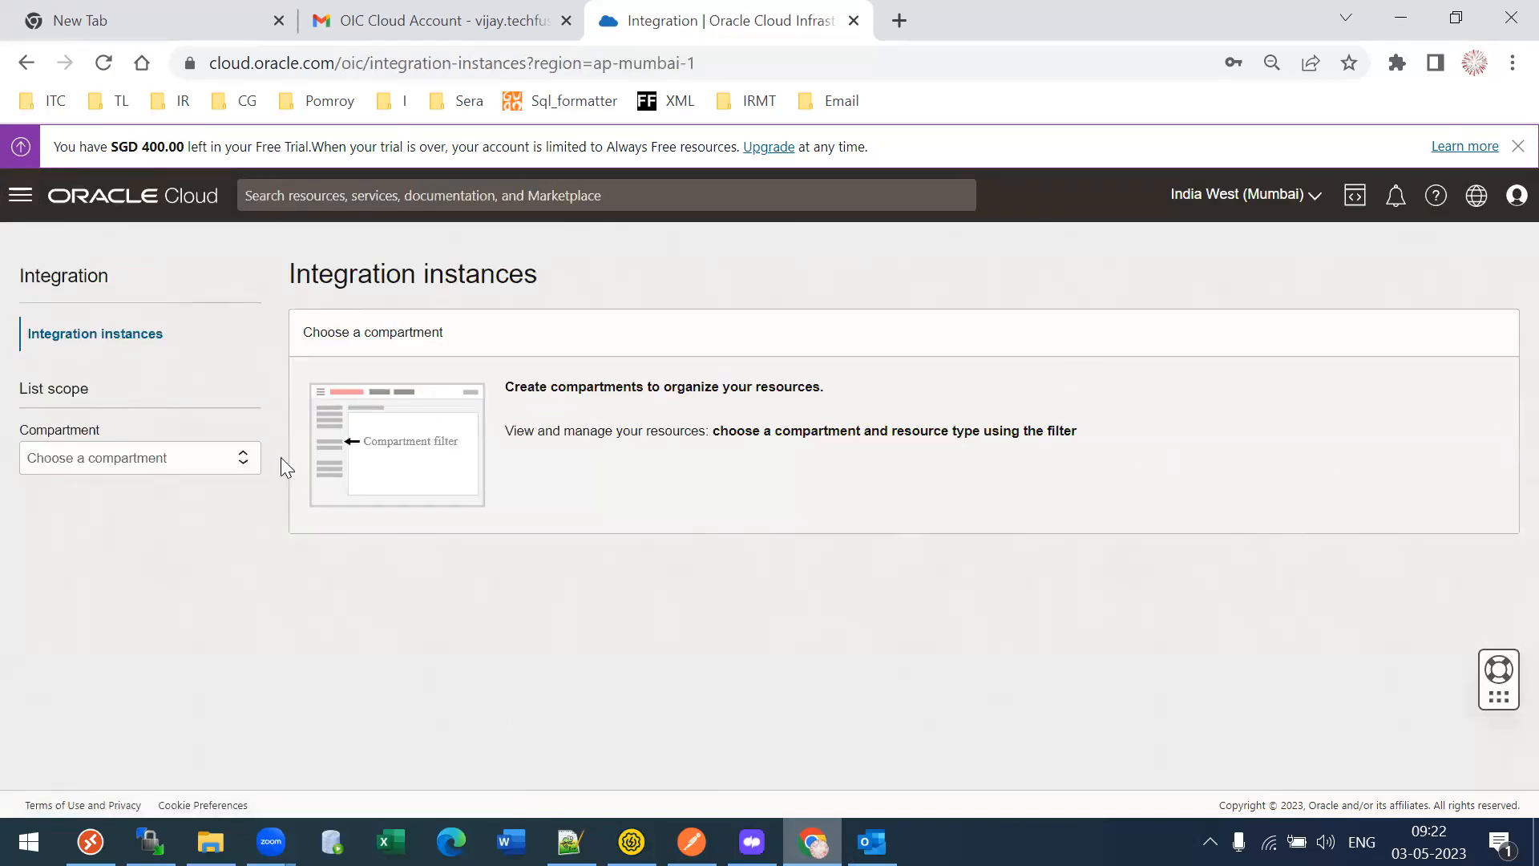
left_click(231, 458)
left_click(170, 490)
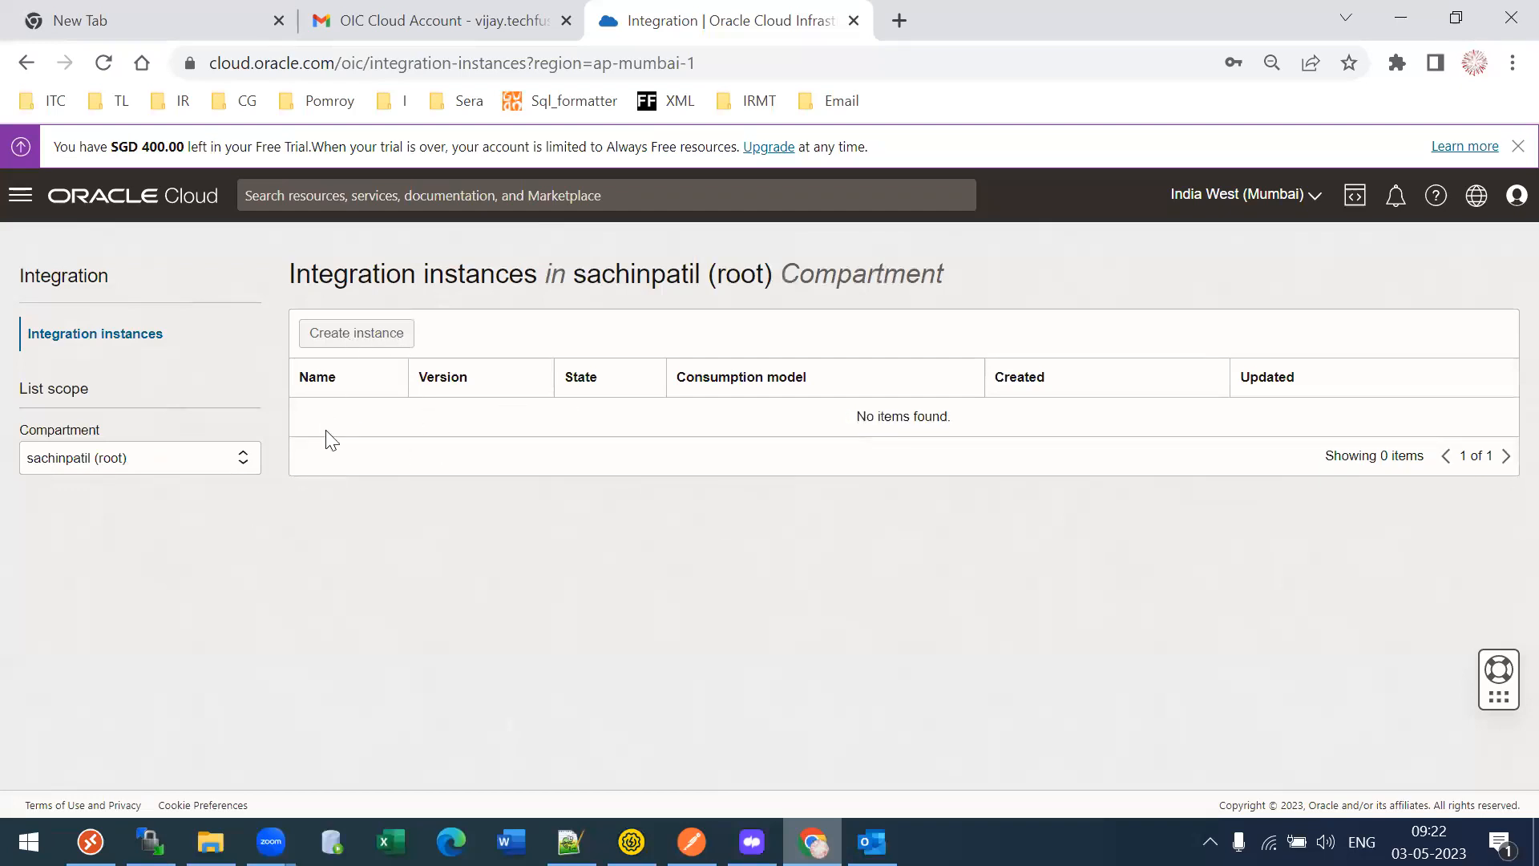
left_click(238, 458)
left_click(84, 507)
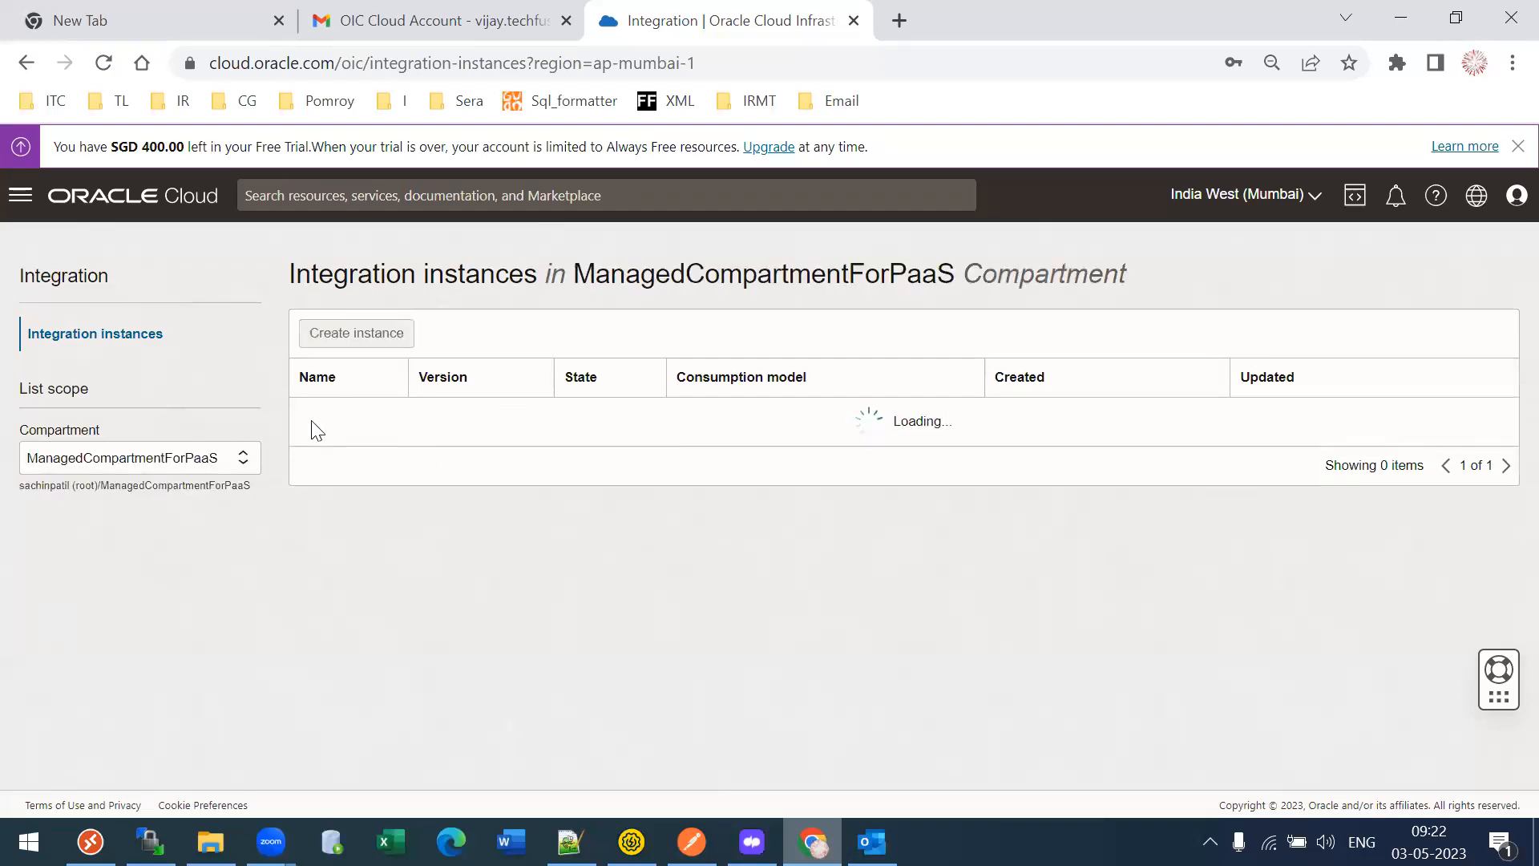
left_click(143, 462)
- Create an Oracle Integration Gen 2 instance named DEV in the root compartment, keeping Enterprise edition
left_click(129, 488)
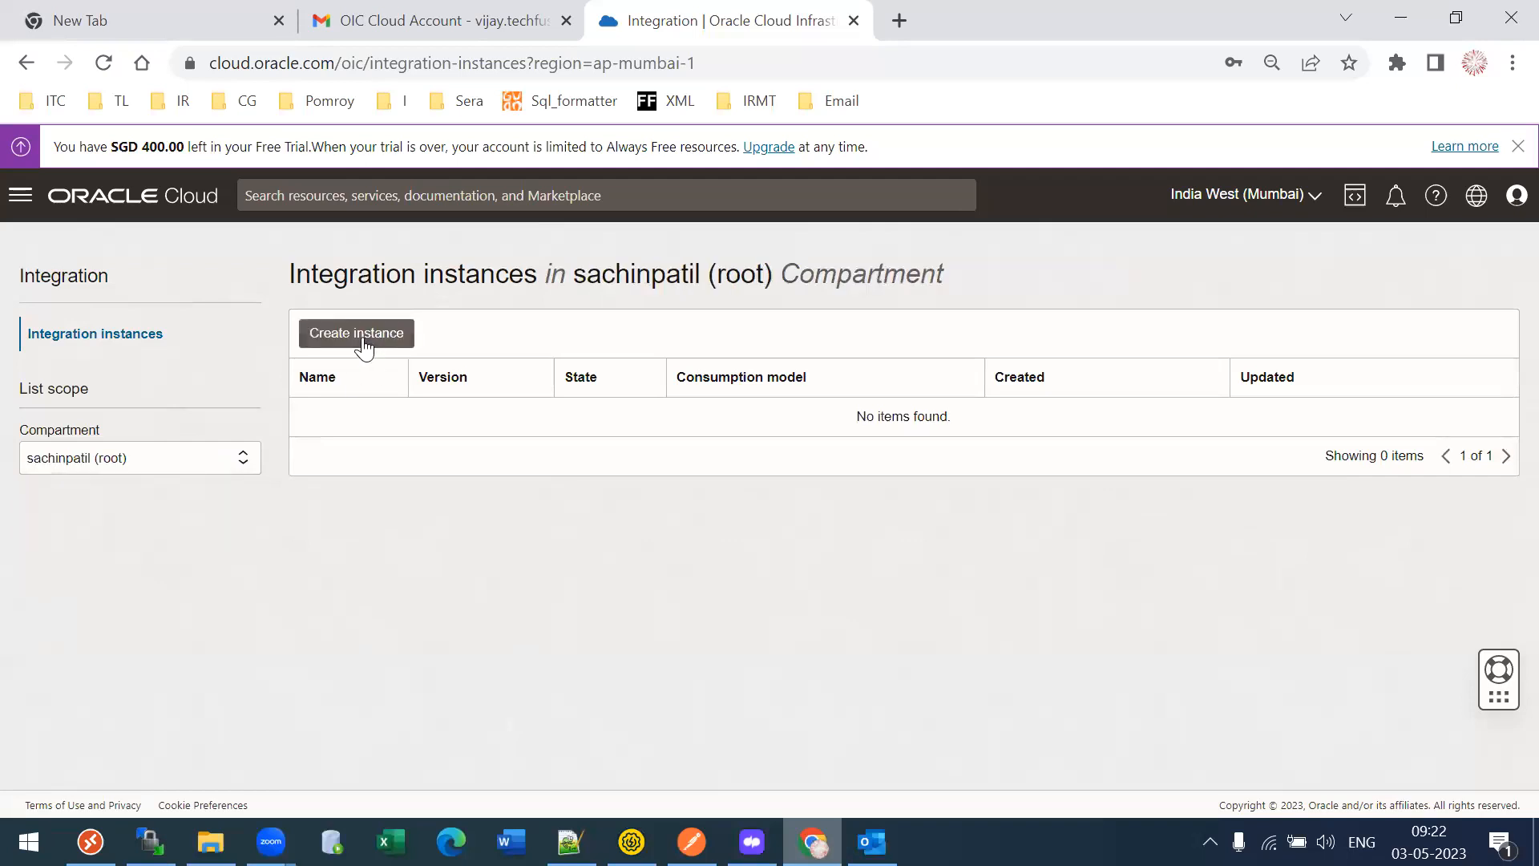
left_click(359, 341)
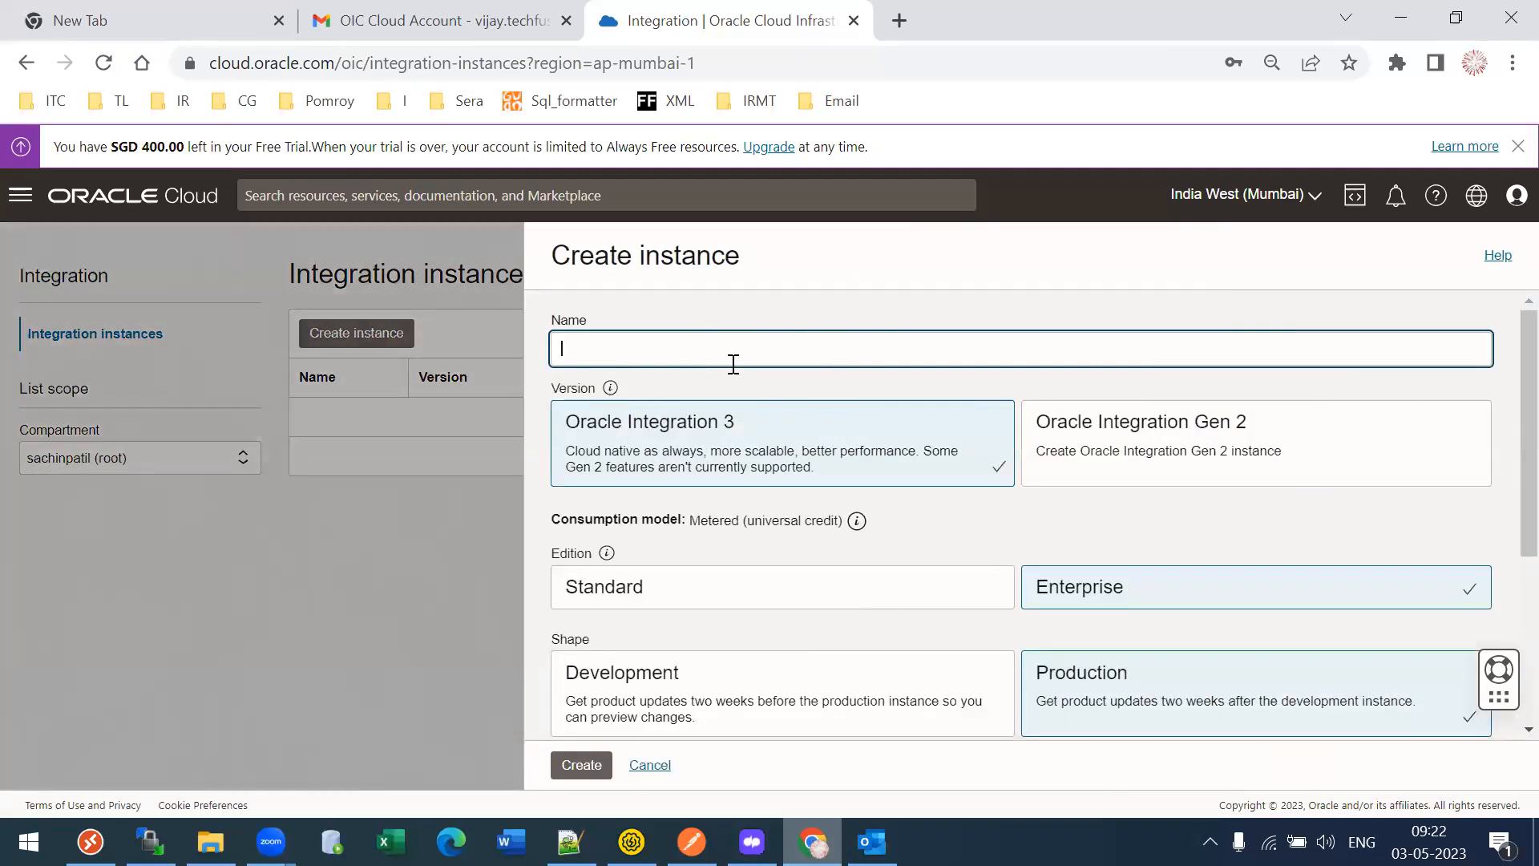
type("DEV")
left_click(865, 295)
left_click(1111, 410)
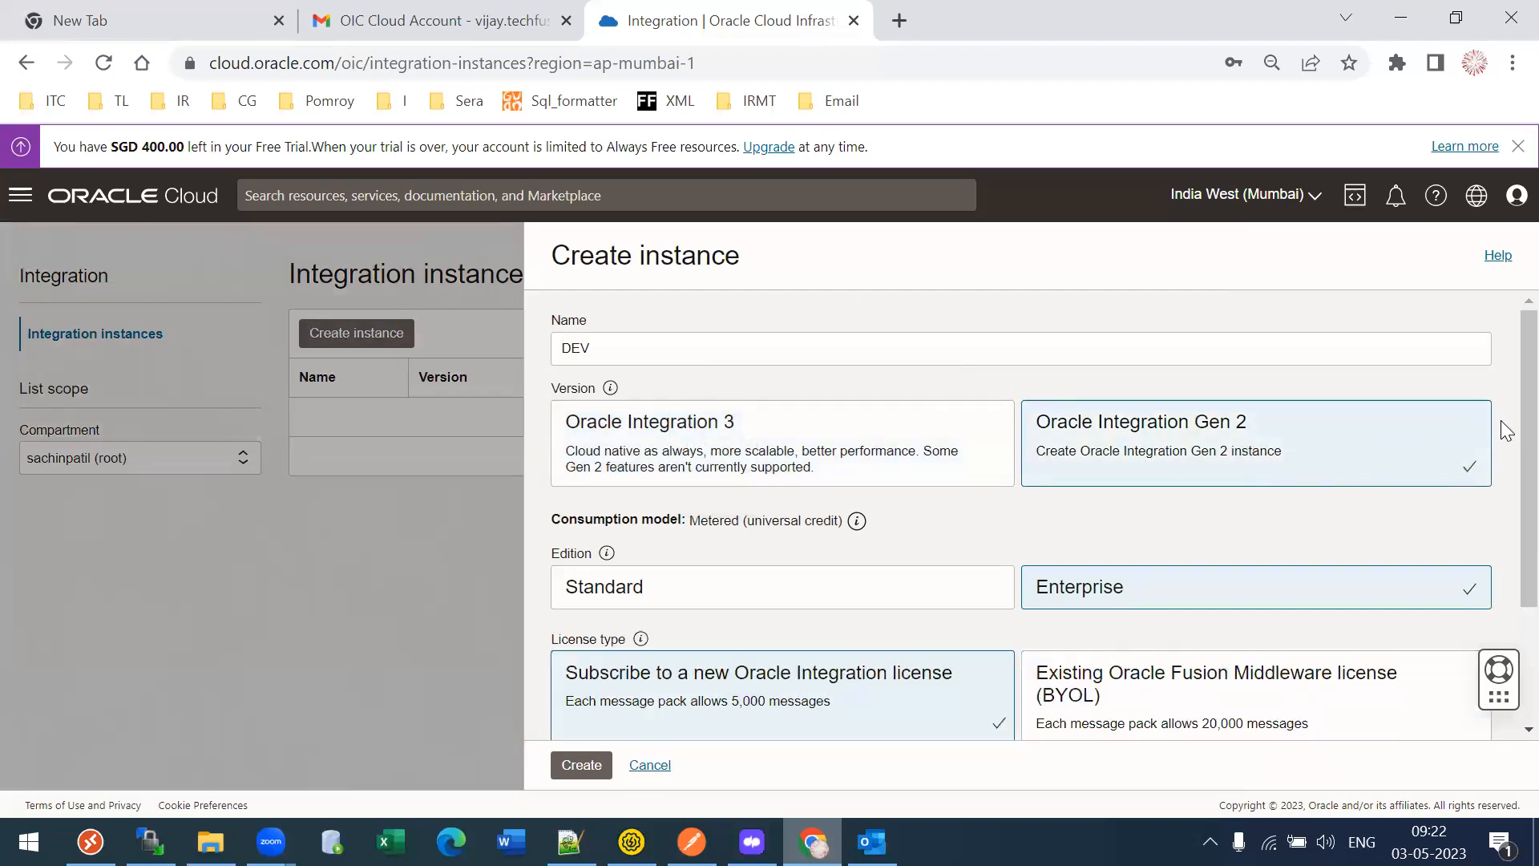
scroll(1506, 449, "down", 3)
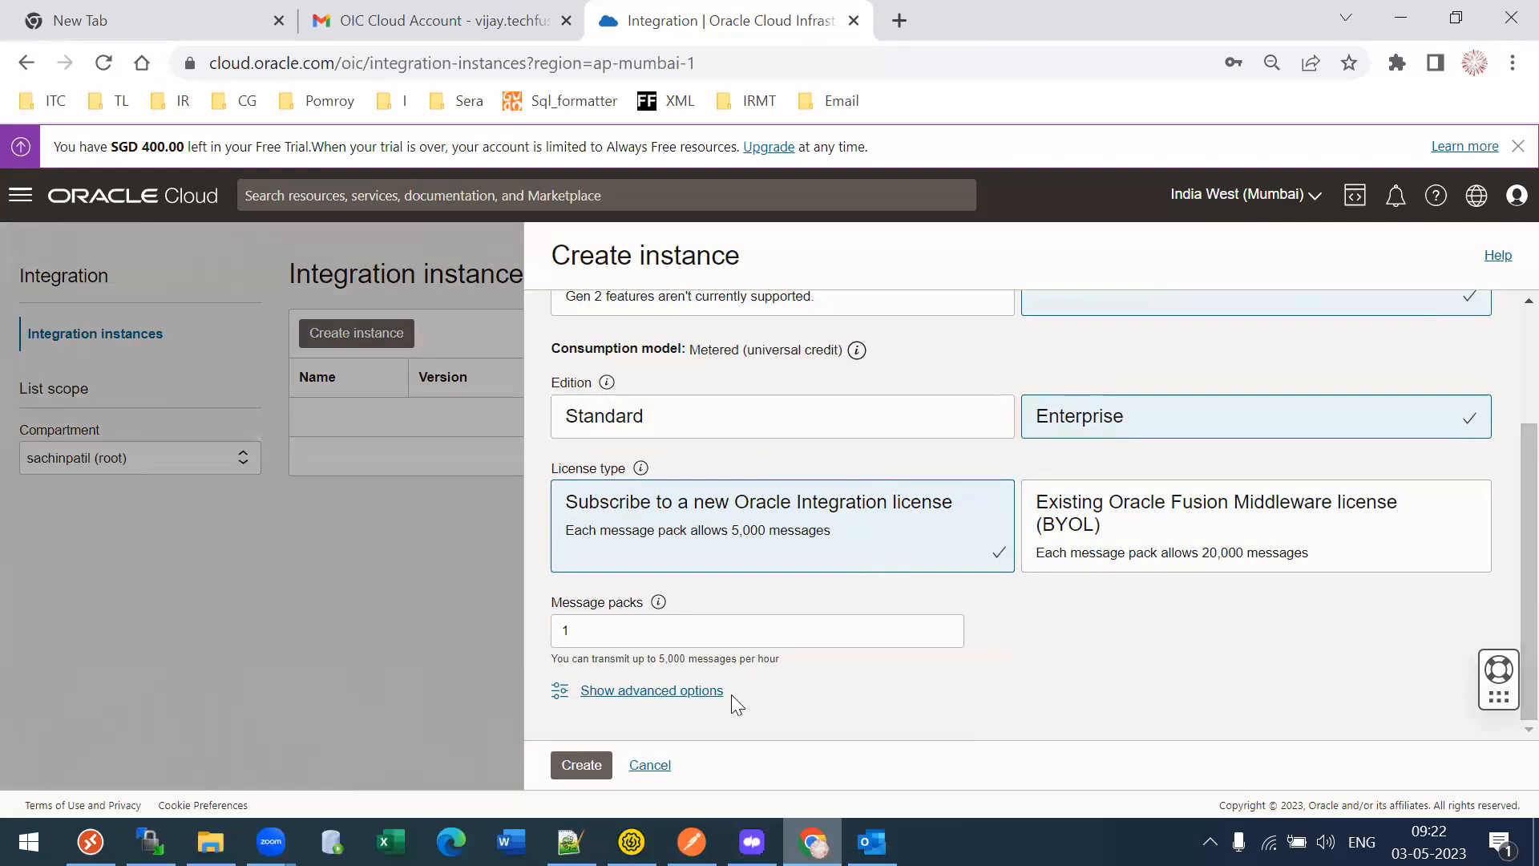
left_click(583, 767)
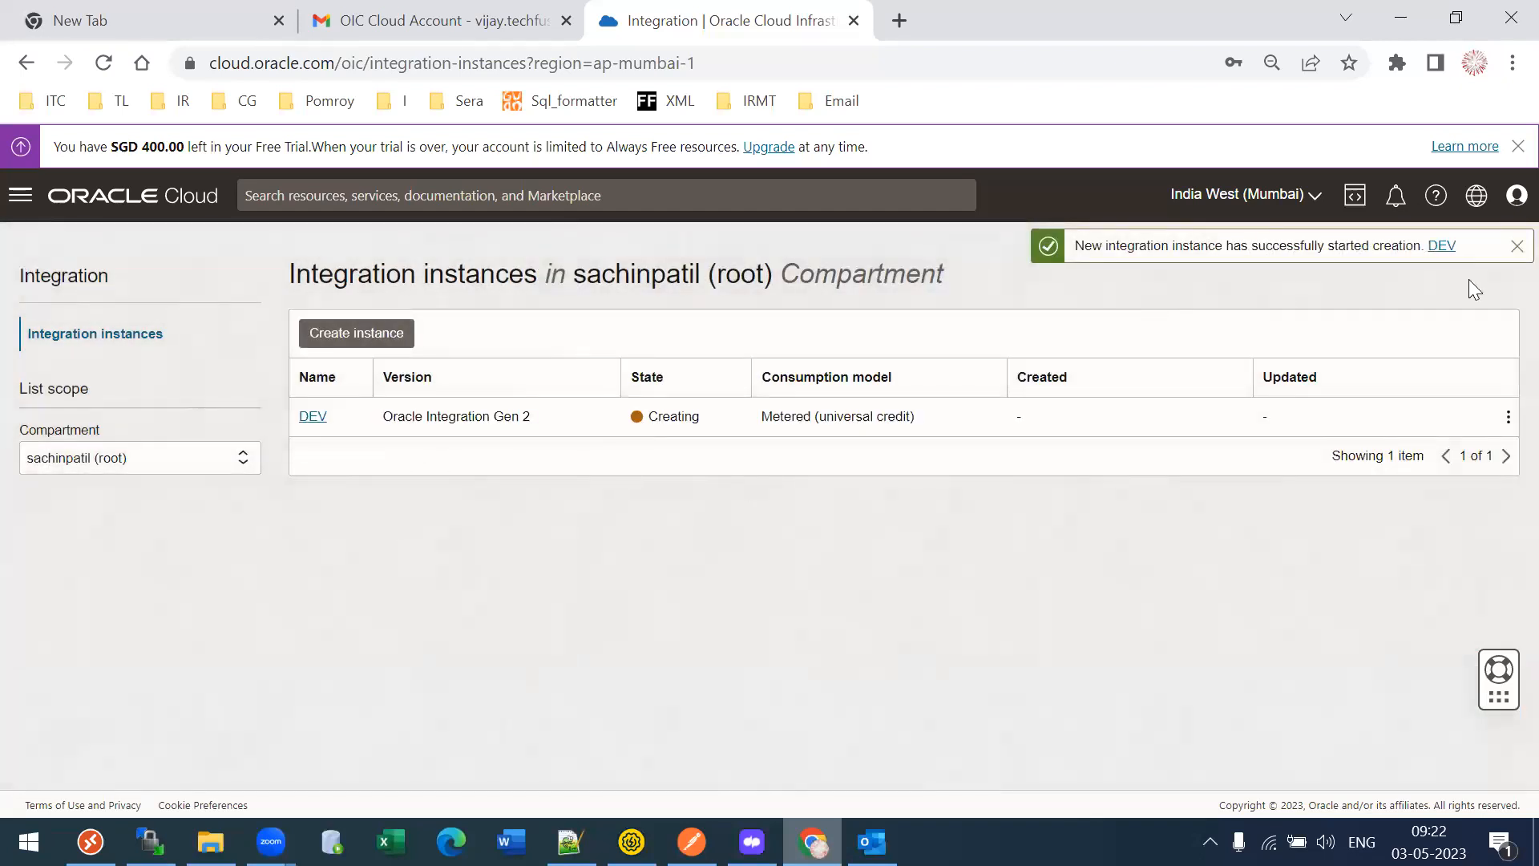
left_click(1516, 247)
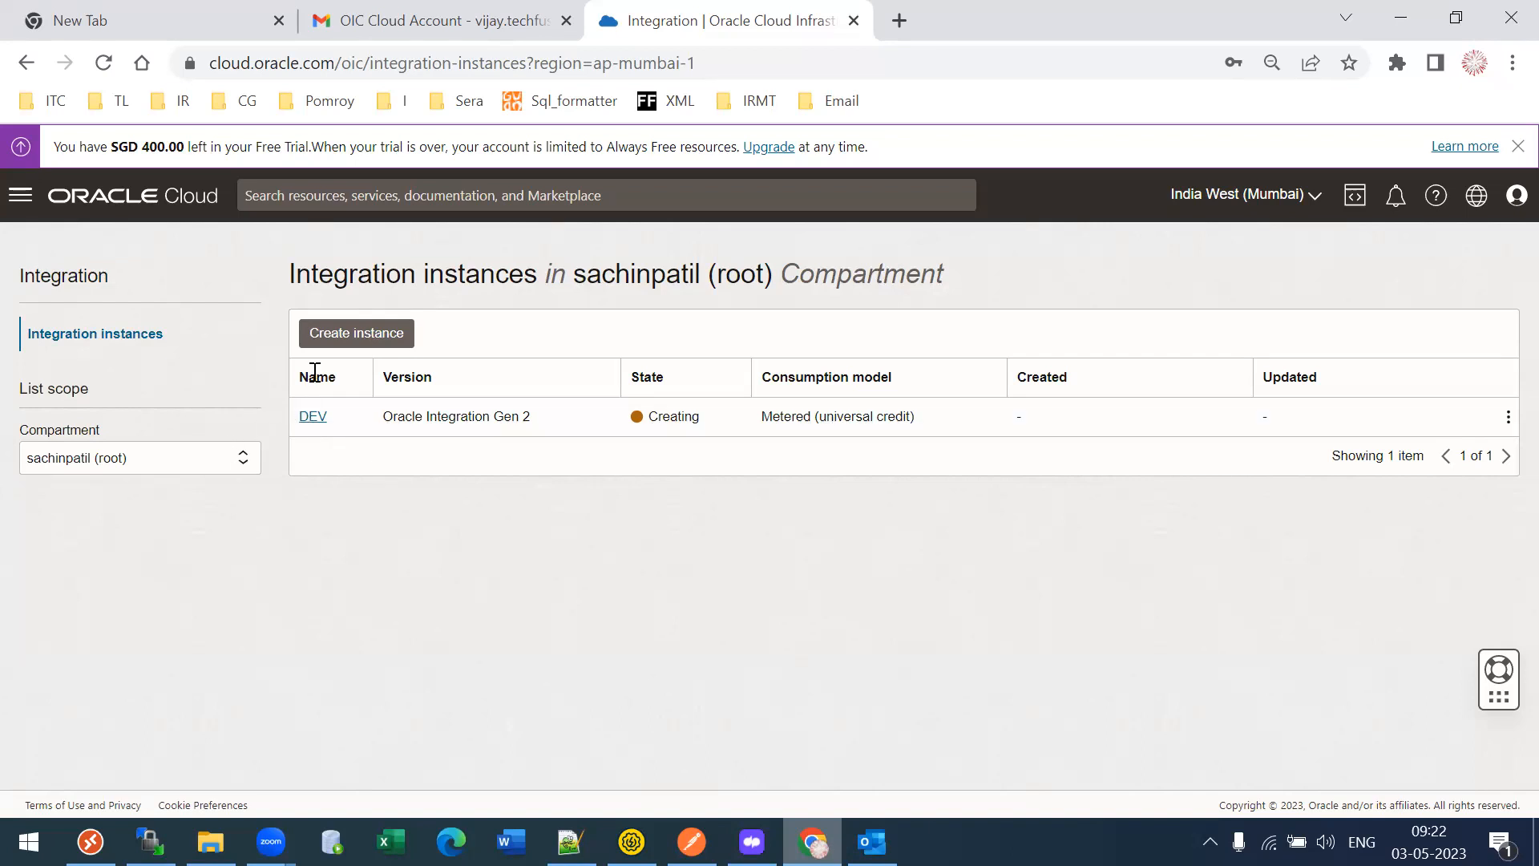
- Refresh the Integration instances list repeatedly to check DEV's status, then go to the account email
left_click(93, 337)
left_click(136, 341)
left_click(136, 341)
left_click(136, 341)
left_click(136, 341)
left_click(136, 341)
left_click(136, 340)
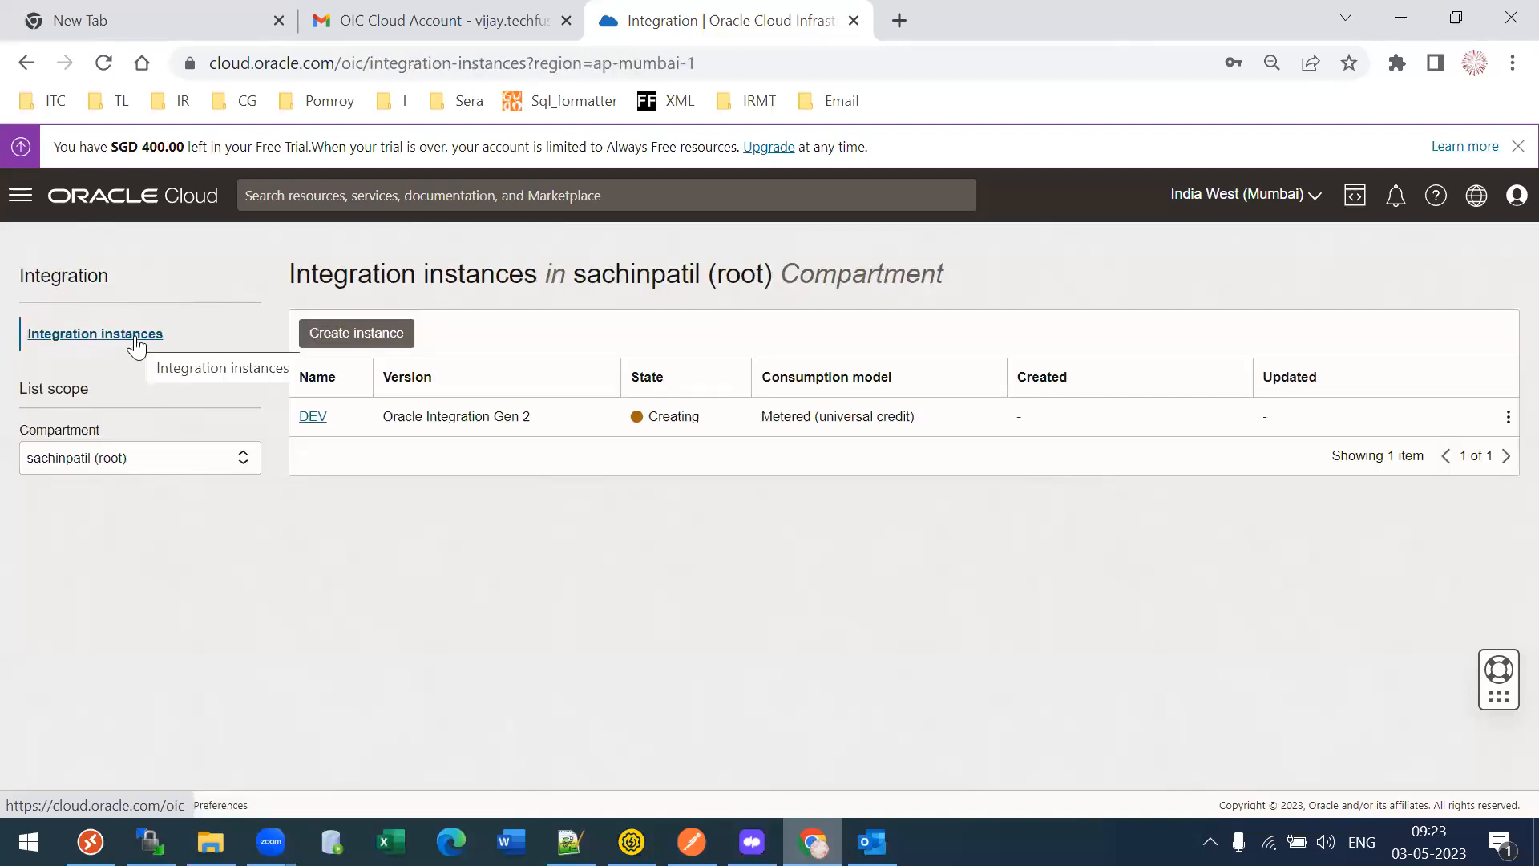
left_click(136, 341)
left_click(136, 338)
left_click(137, 338)
left_click(137, 338)
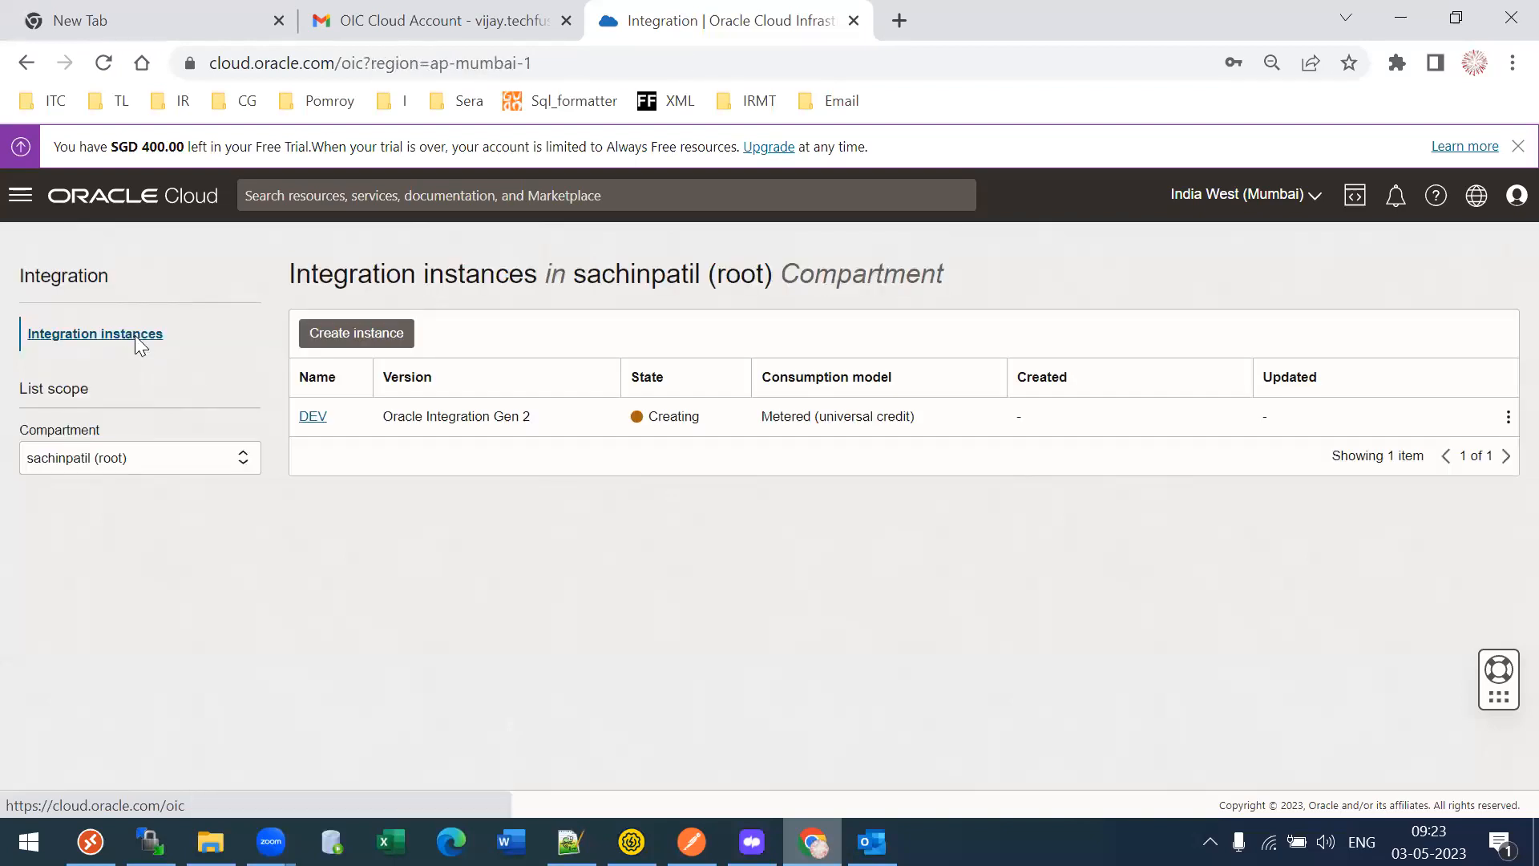
left_click(135, 336)
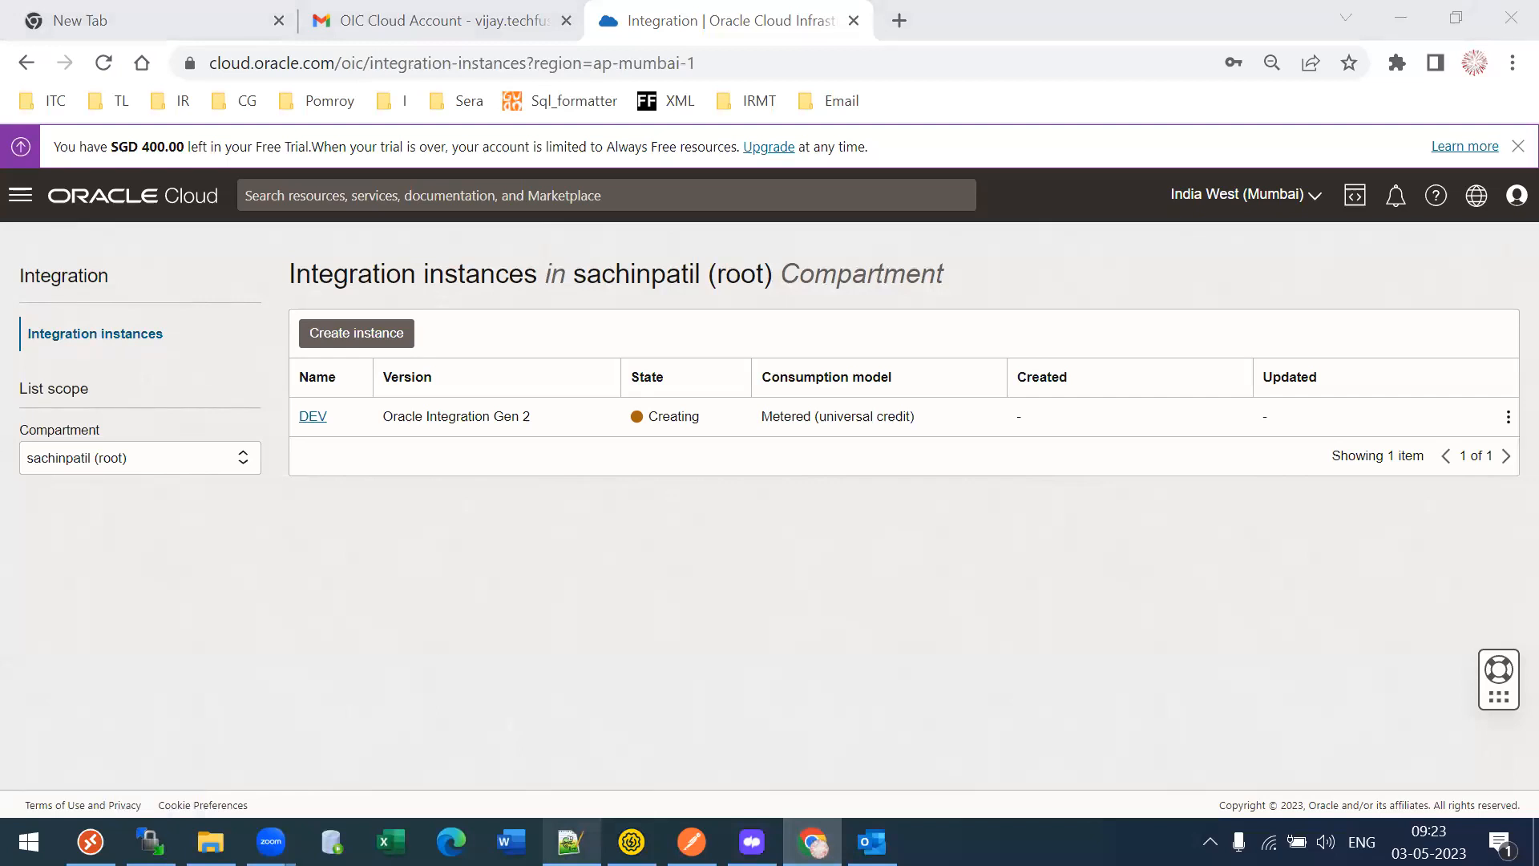
key("ctrl+shift+Tab")
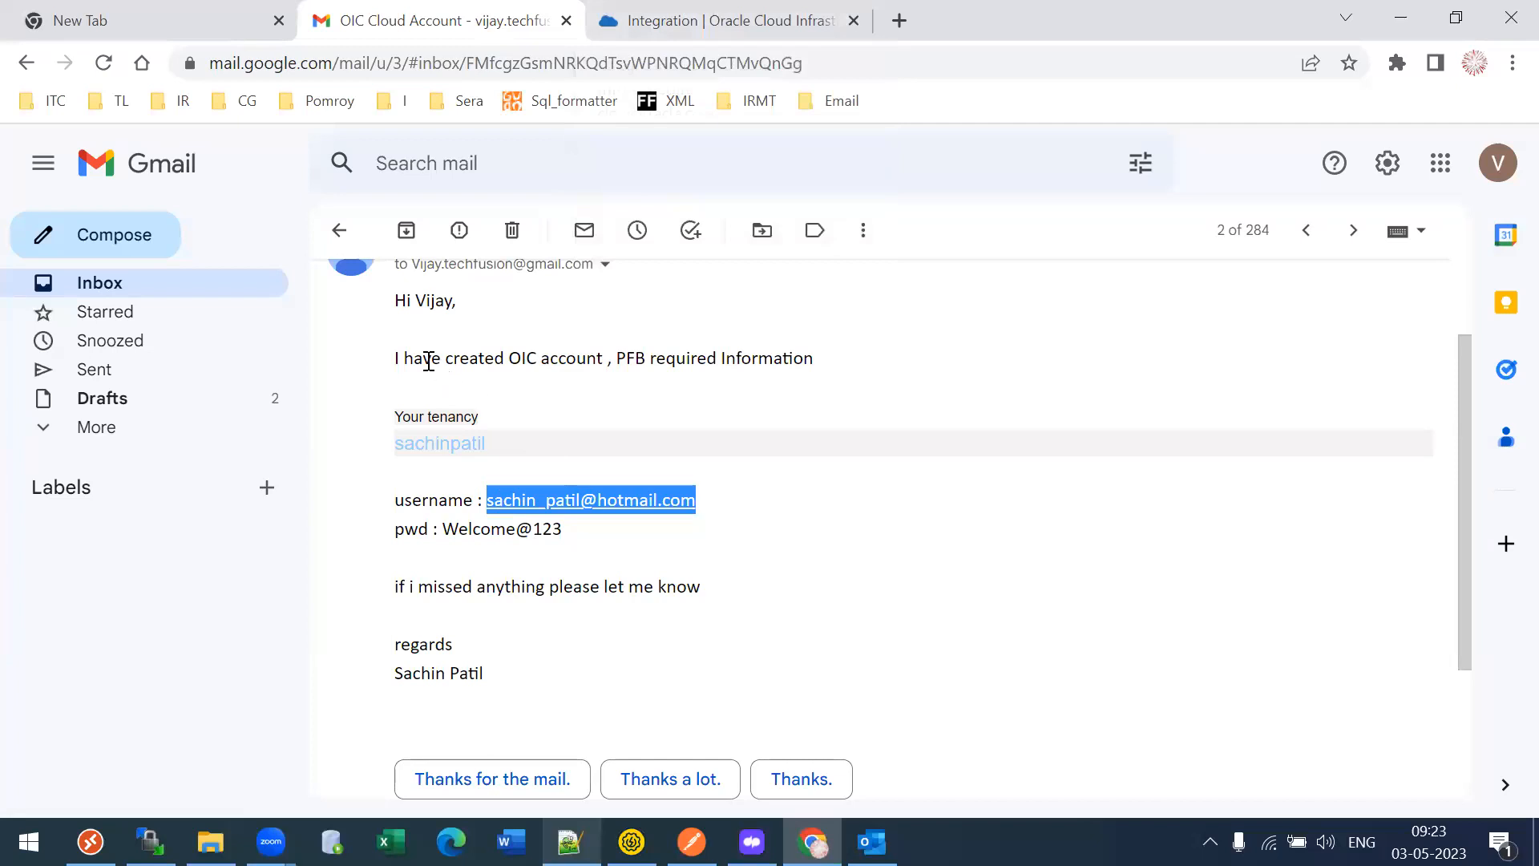
- Refresh the Integration instances list to check whether DEV is still Creating
left_click(713, 19)
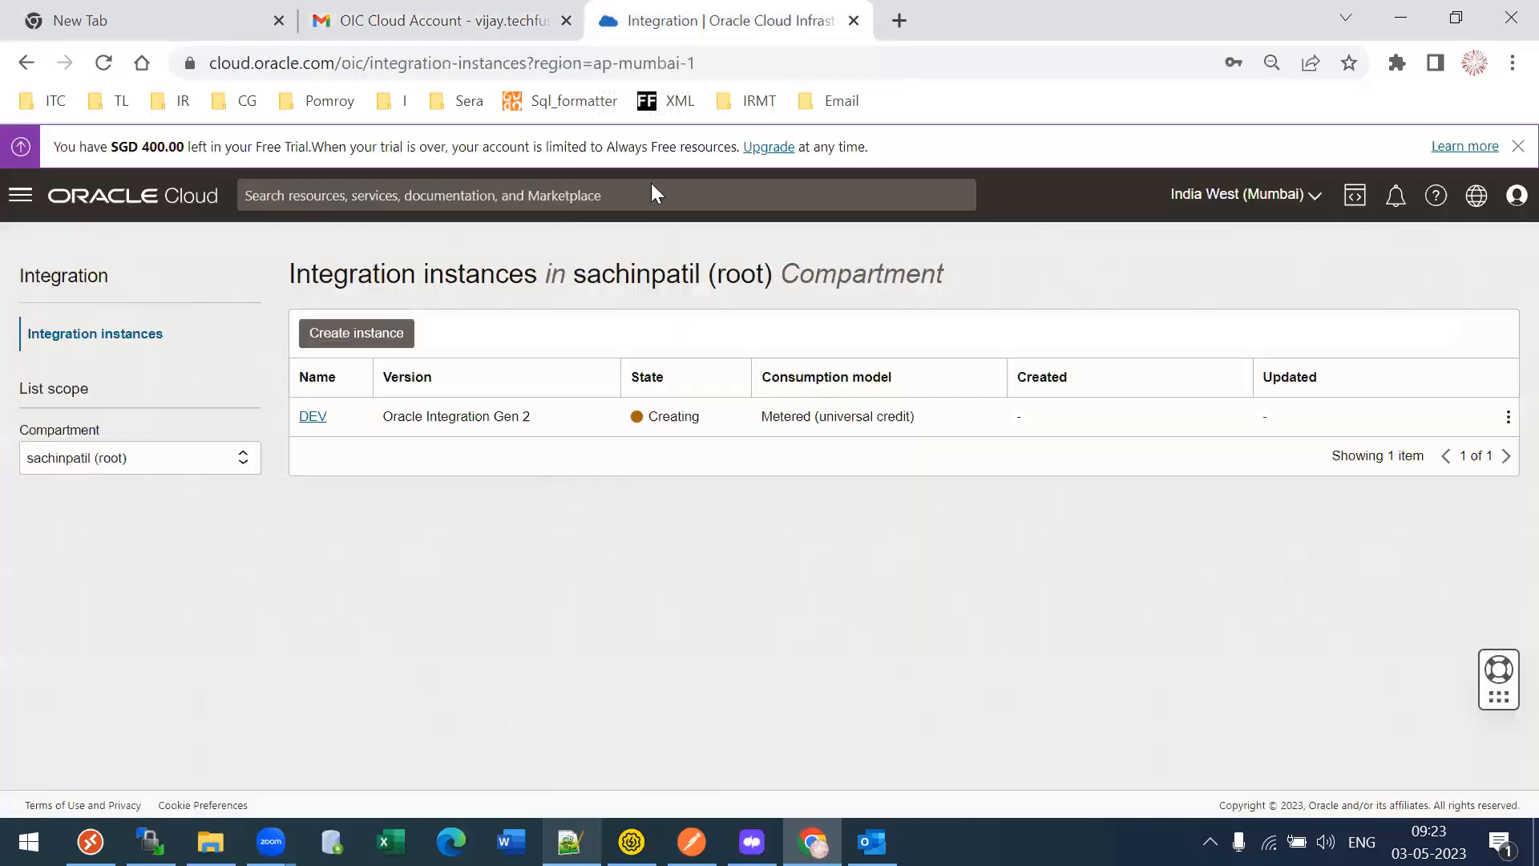
left_click(117, 333)
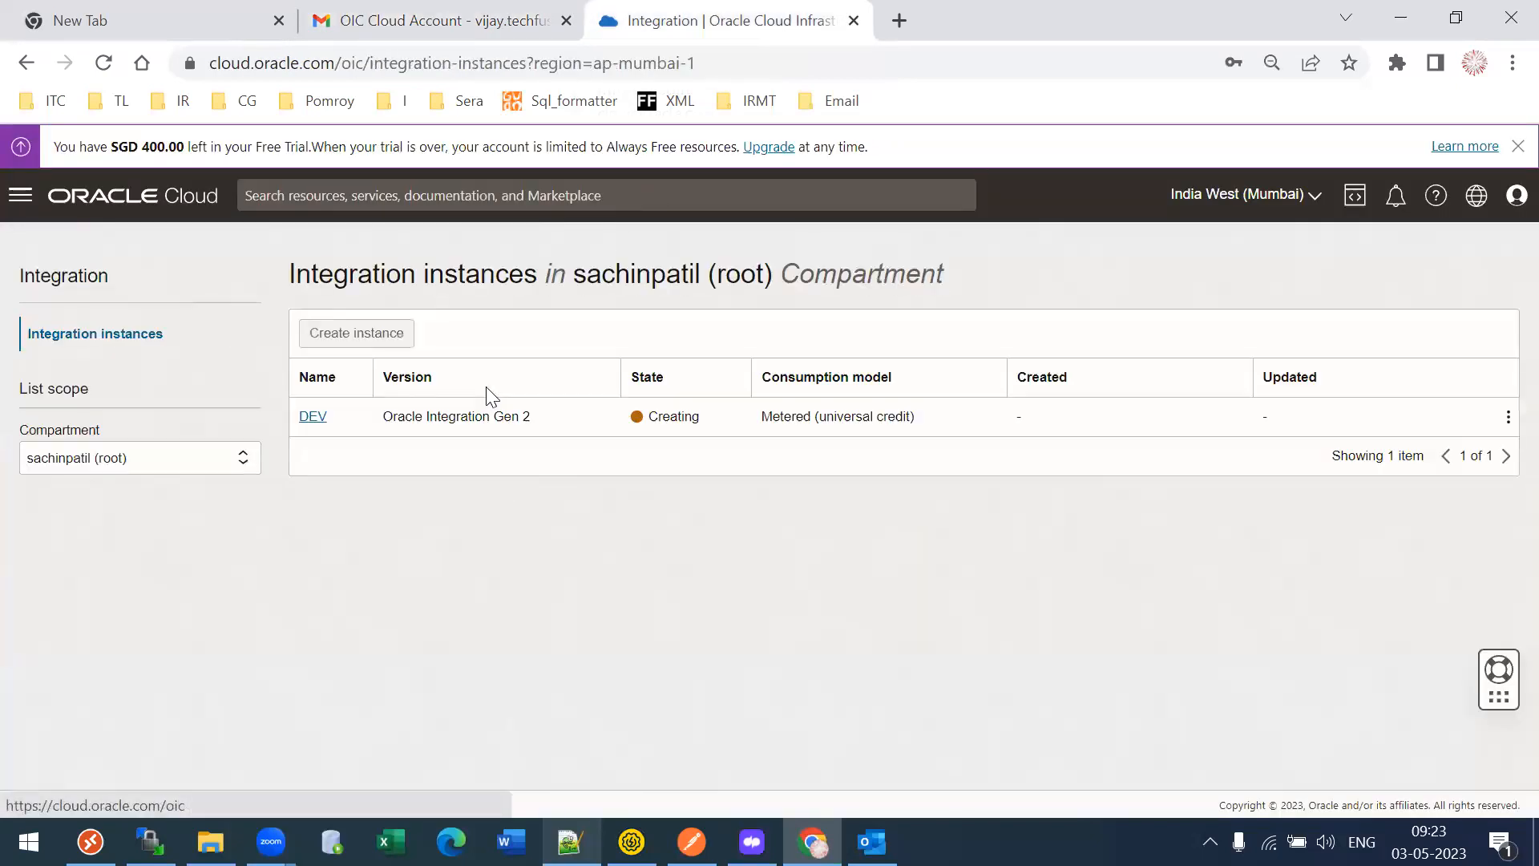
left_click(57, 335)
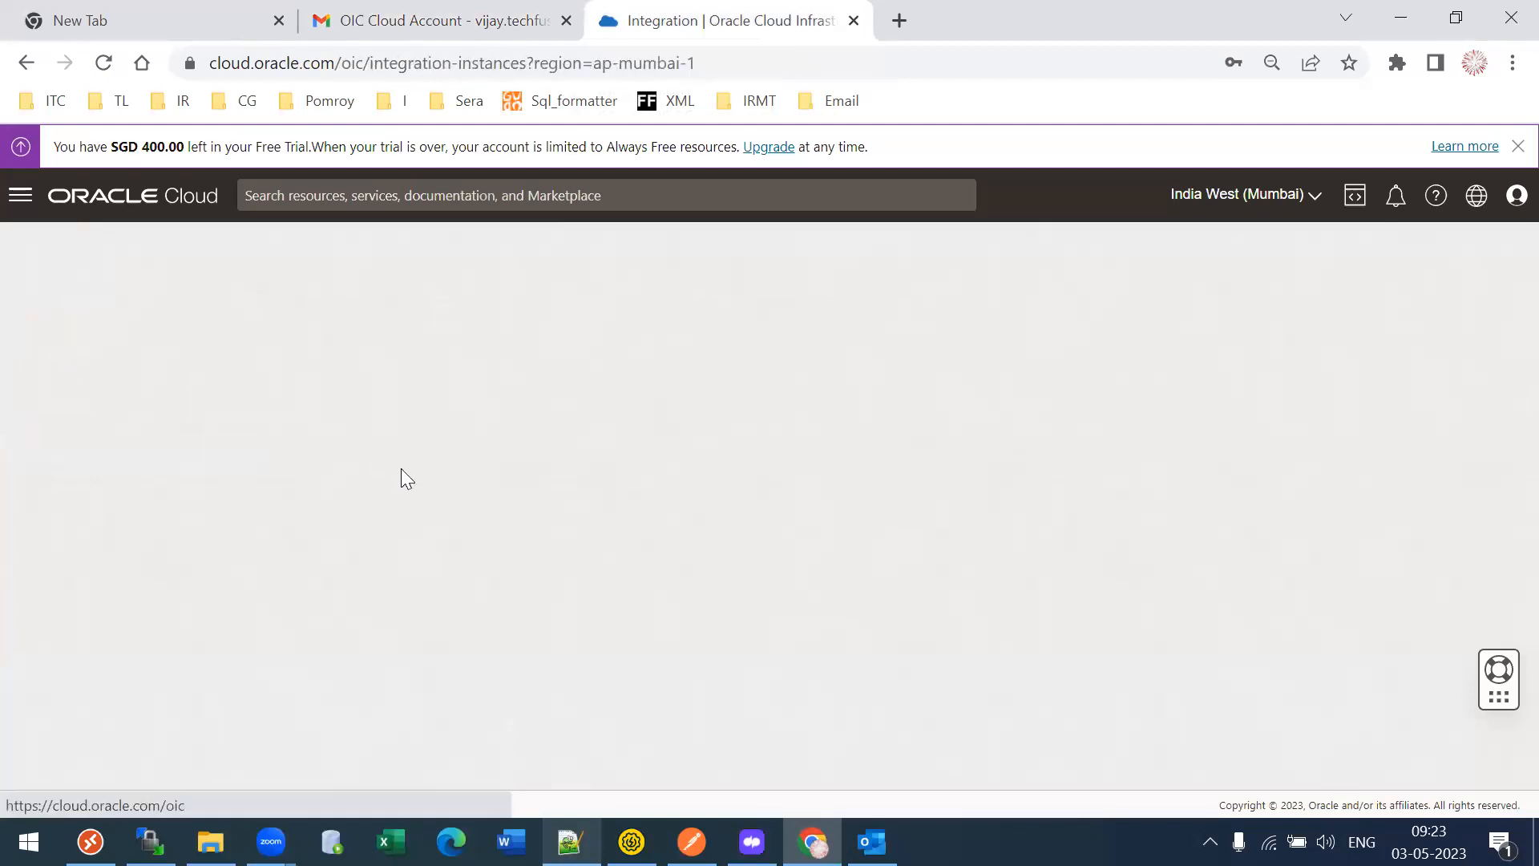
- Select the username and password lines in the account email, then return to the instances page
left_click(435, 16)
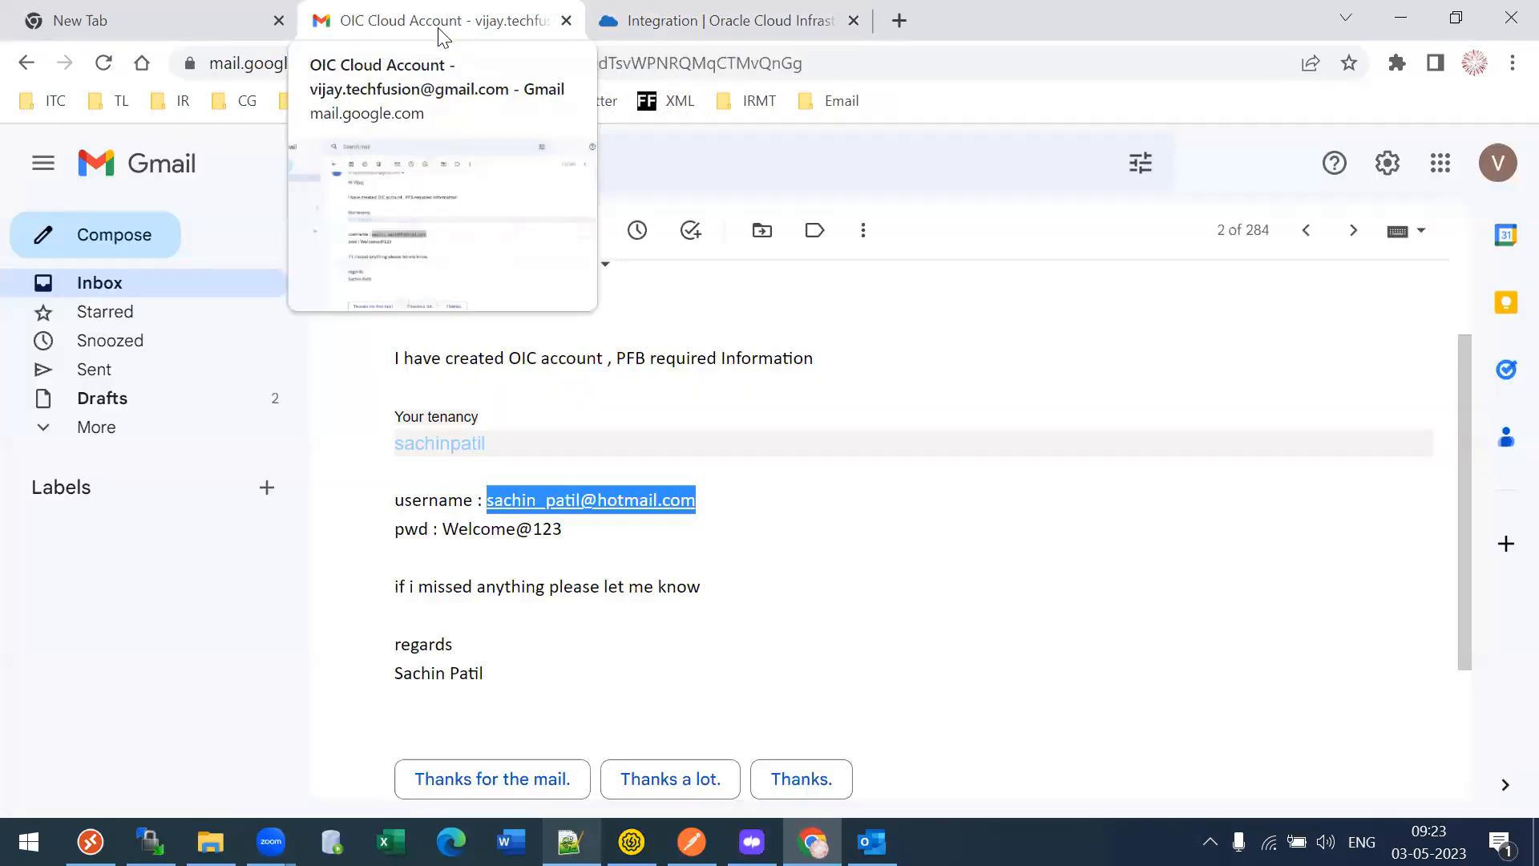
left_click_drag(564, 531, 393, 502)
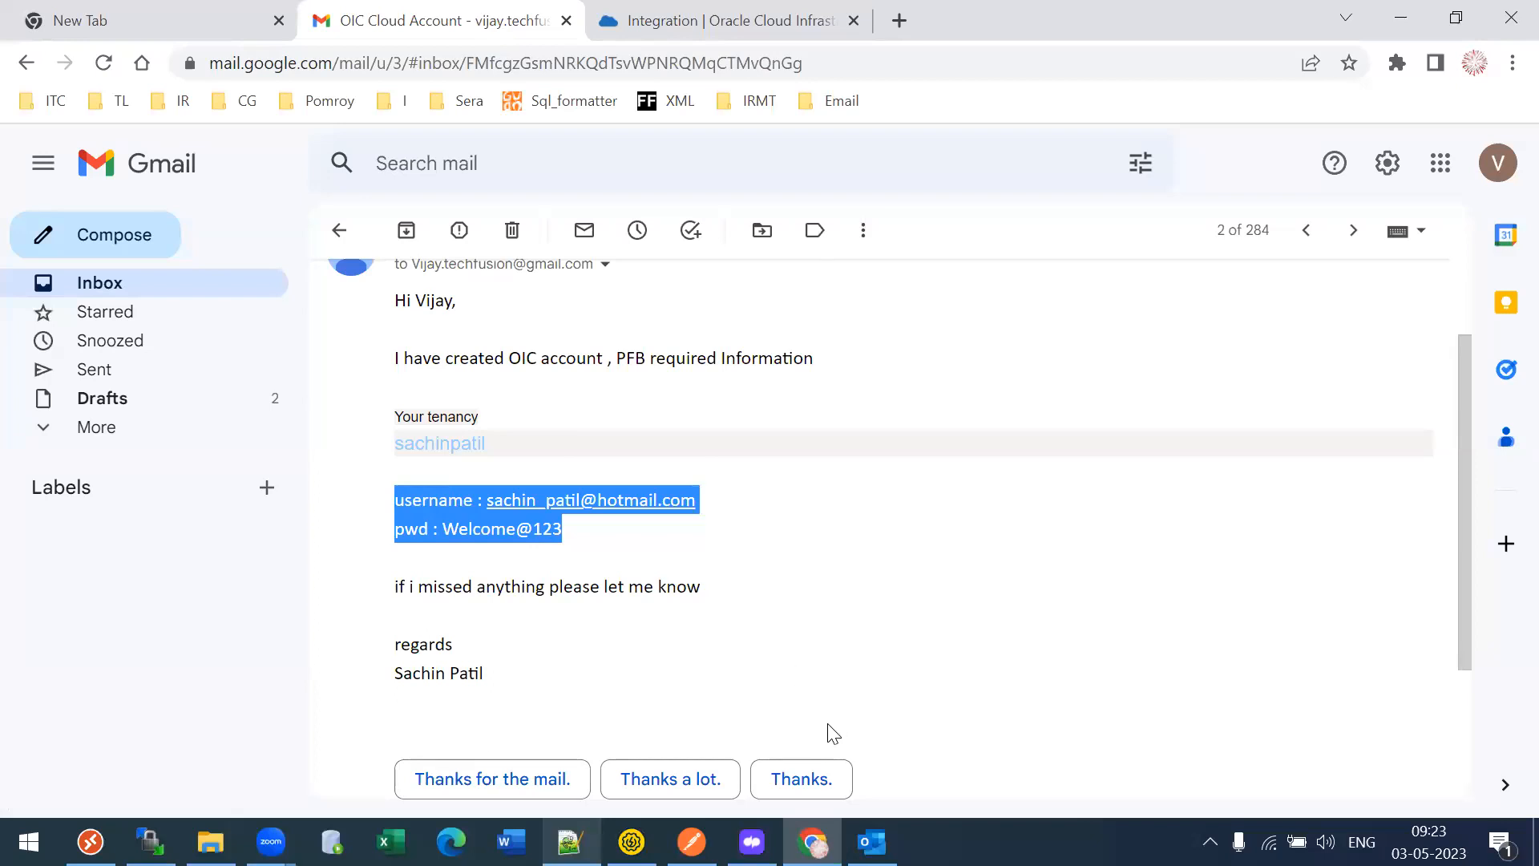
key("alt+Tab")
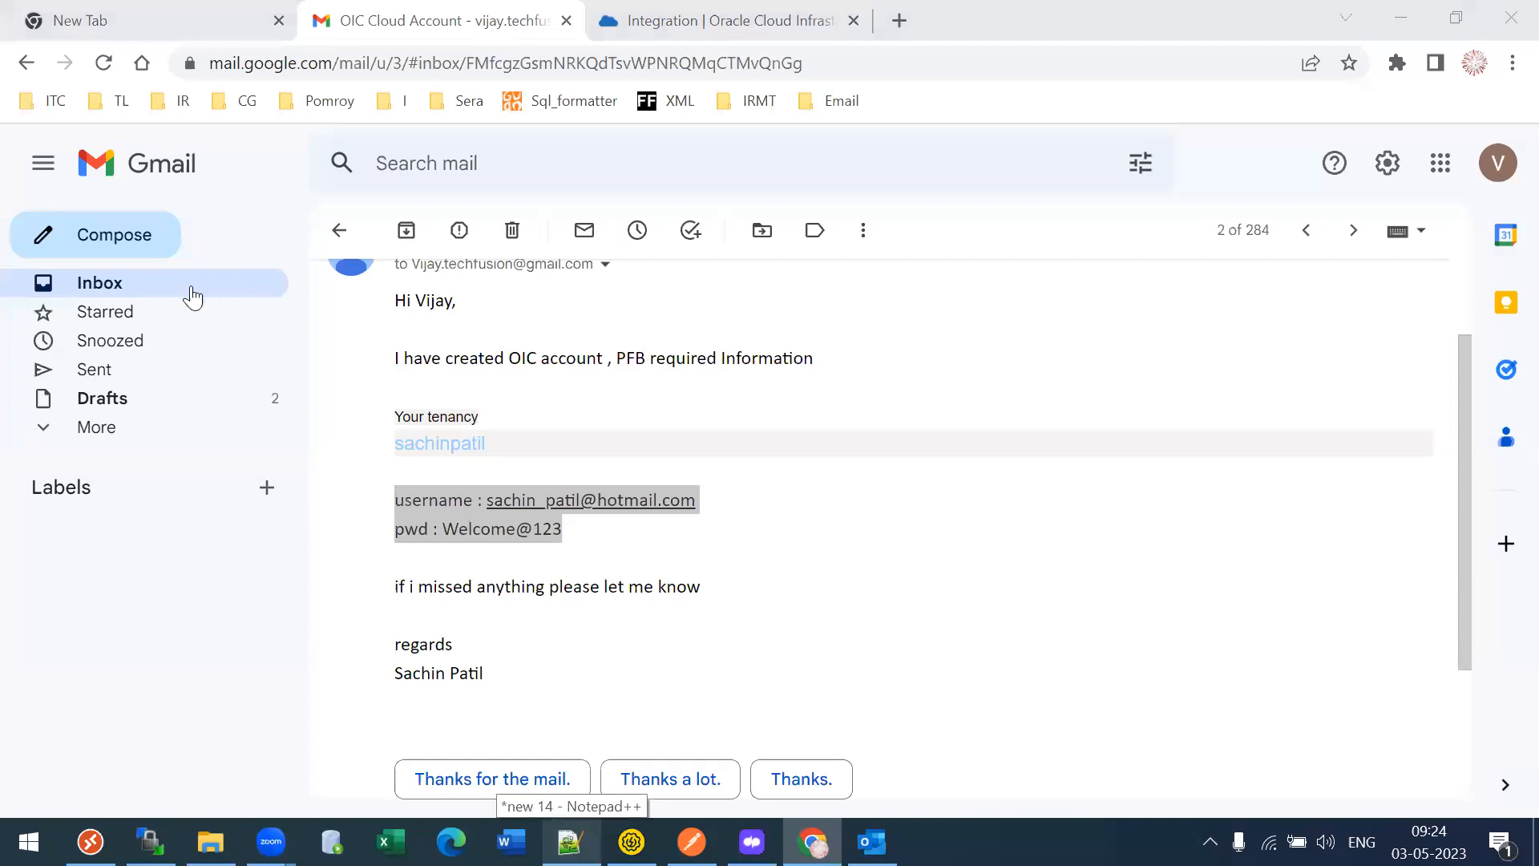
left_click(122, 282)
left_click(721, 20)
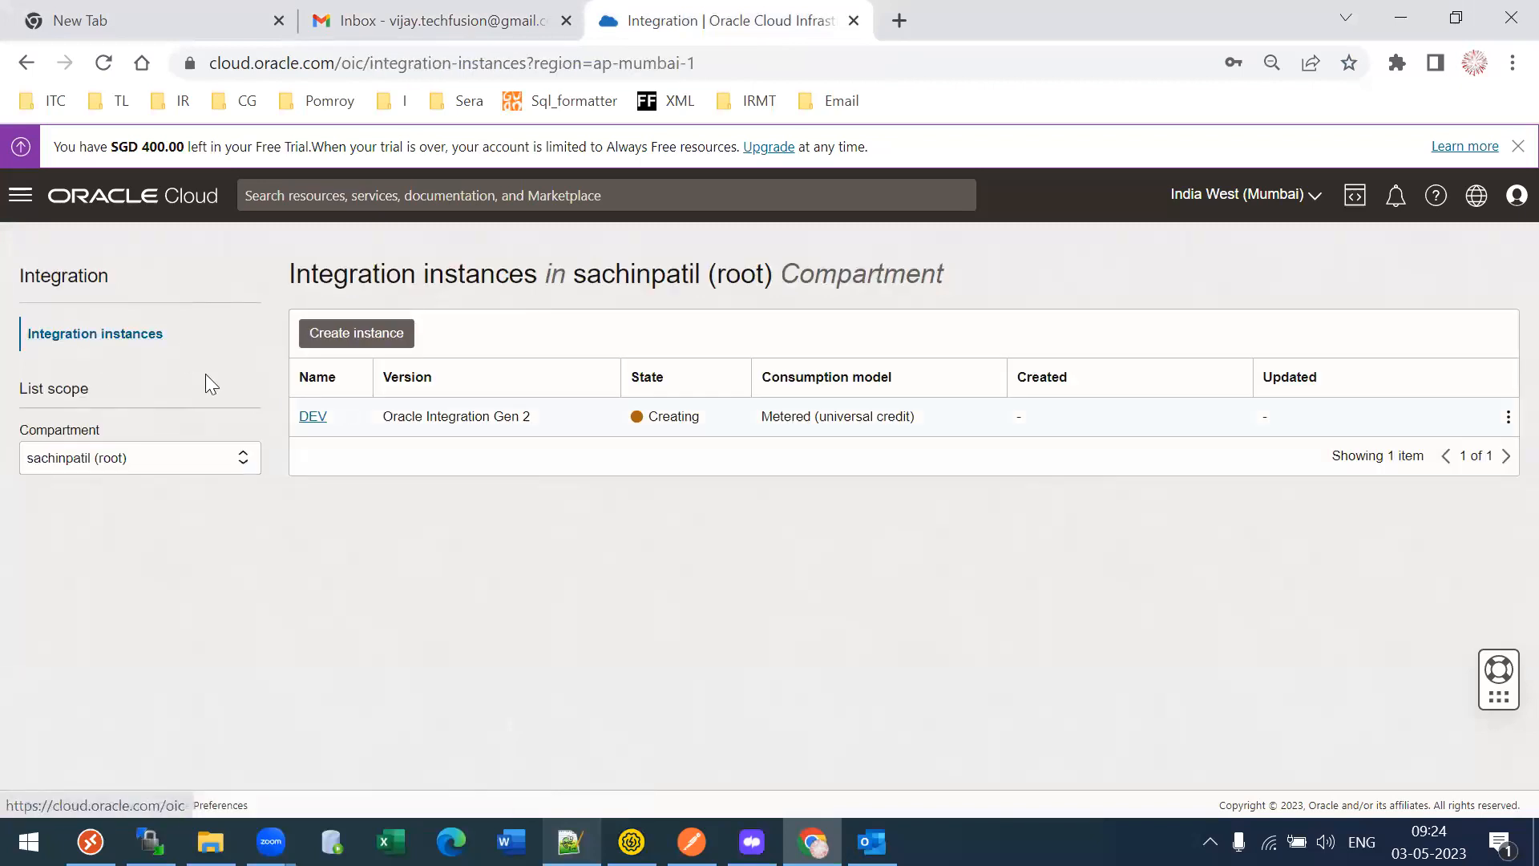
- Refresh the Integration instances list again to see whether DEV has finished creating
left_click(76, 330)
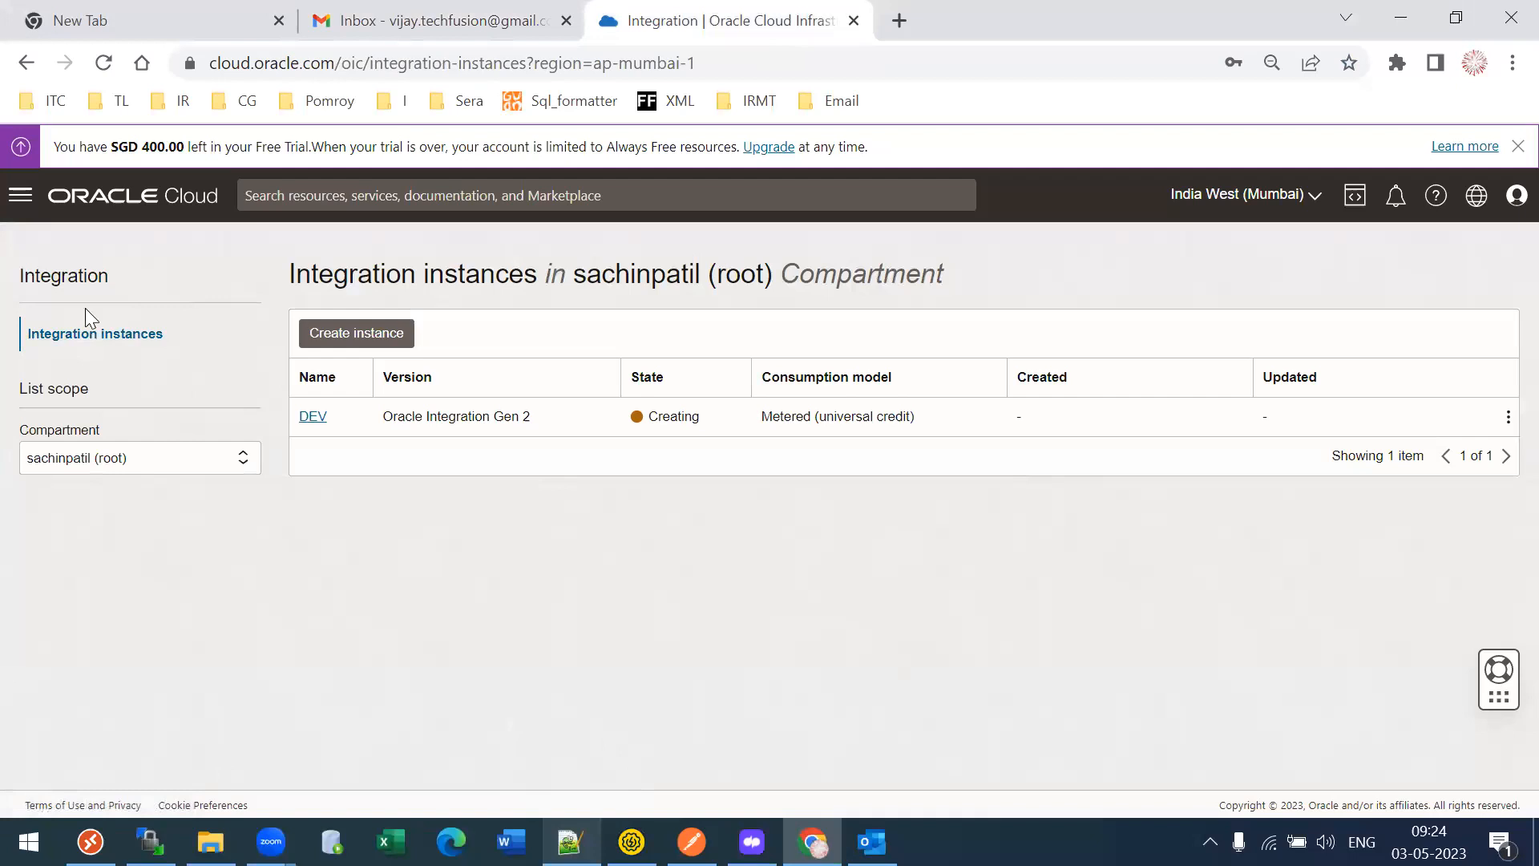
left_click(93, 337)
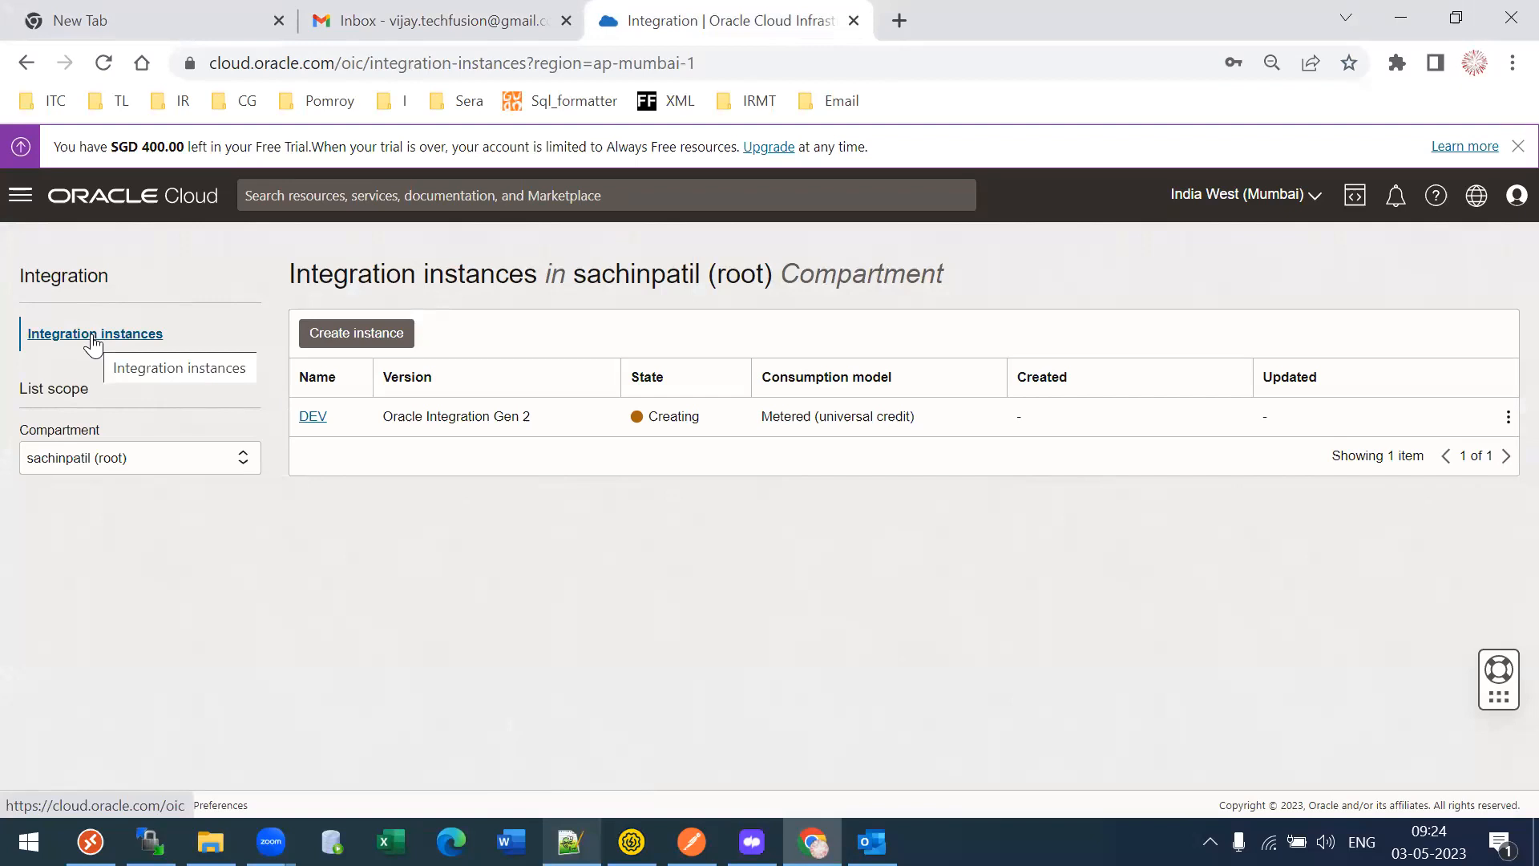
left_click(93, 337)
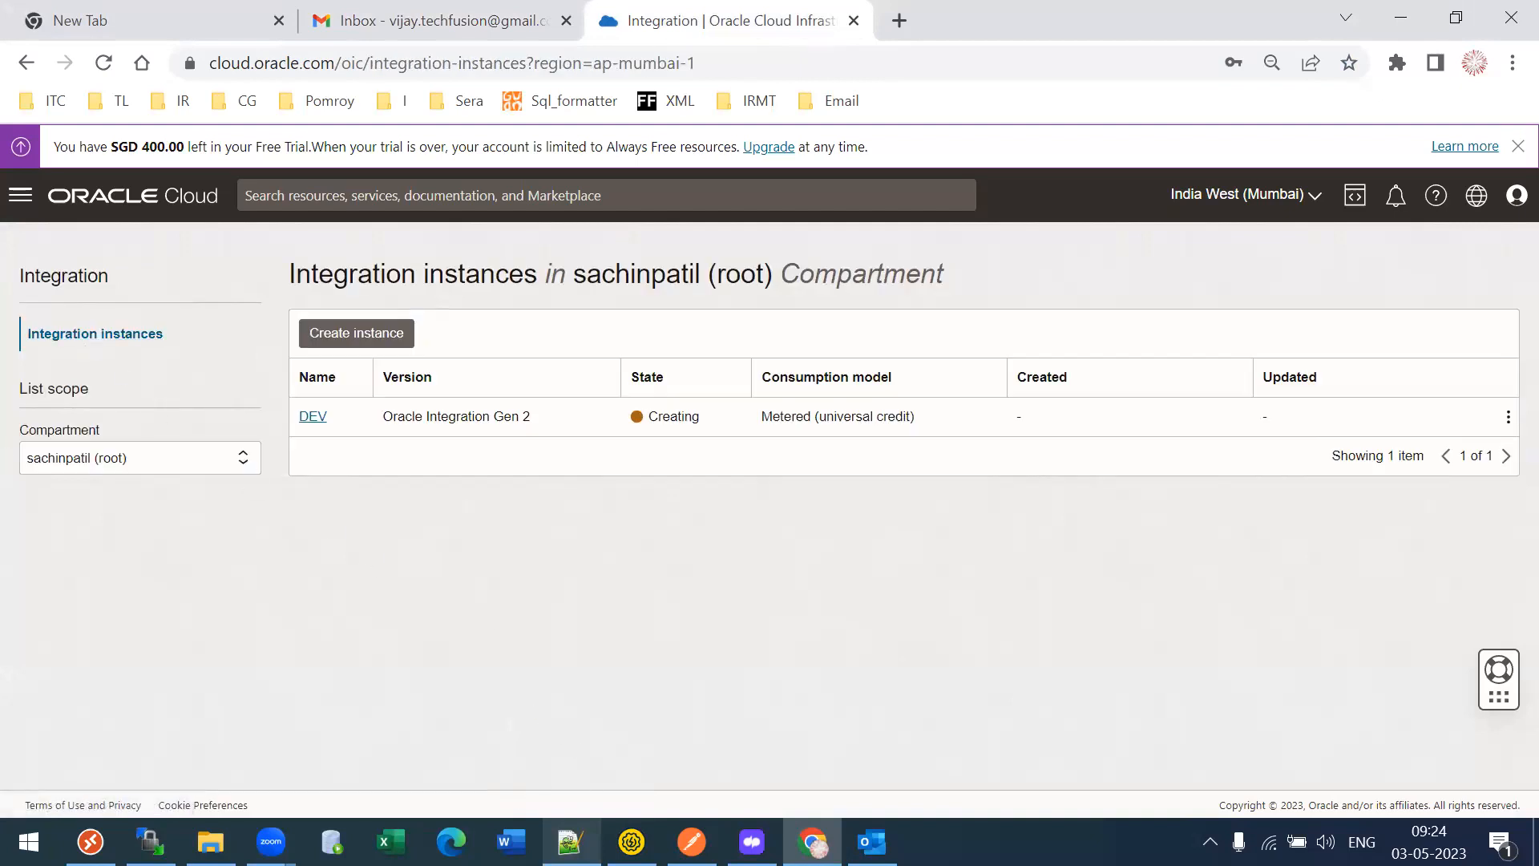
left_click(512, 842)
- Search 'atp' in the navigation menu and open the Autonomous Transaction Processing create-database form
left_click(20, 195)
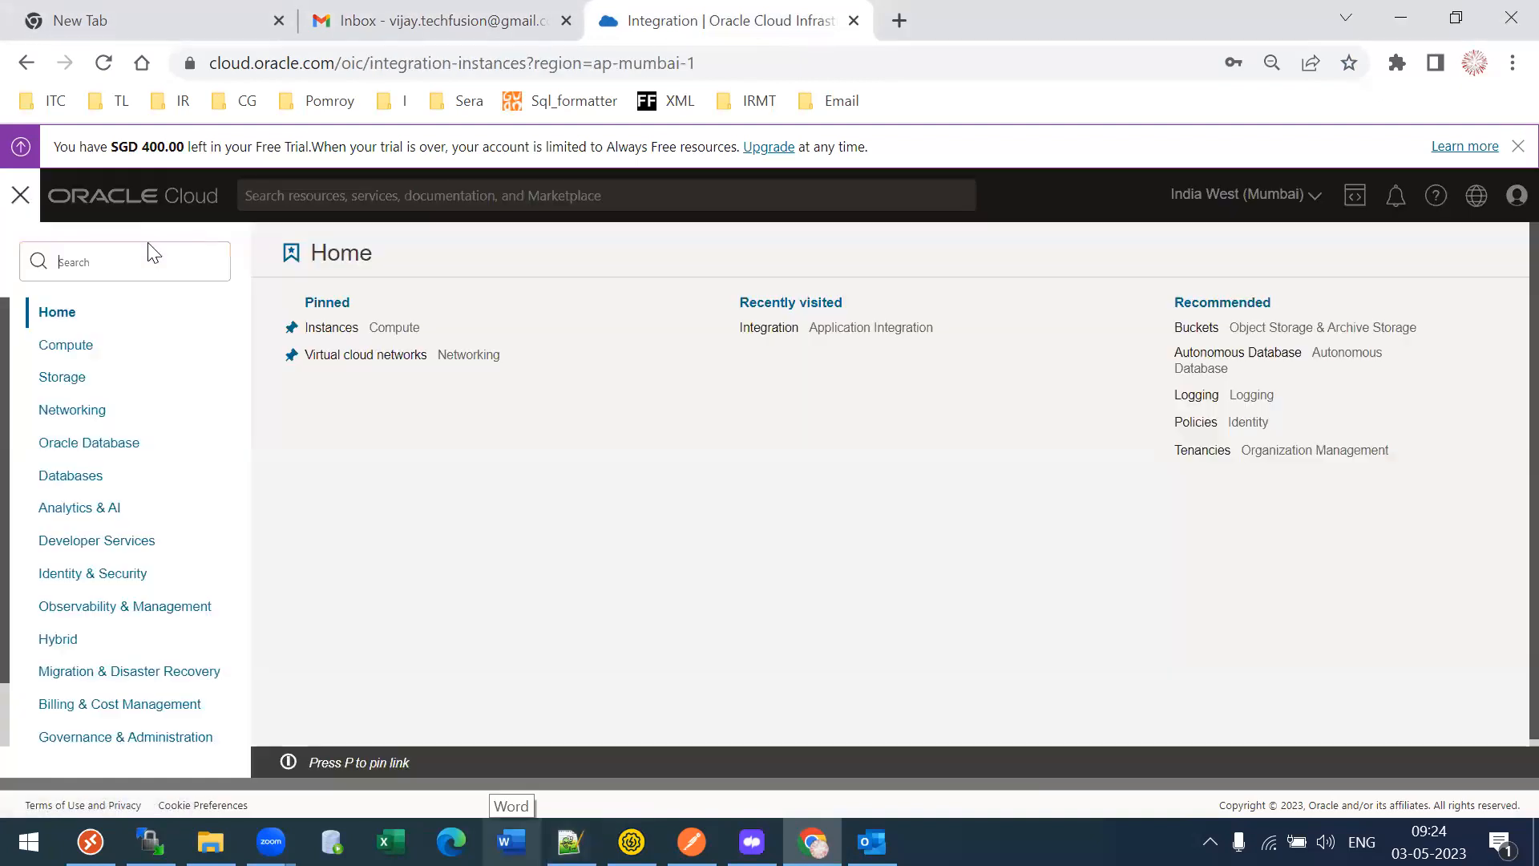
type("atp")
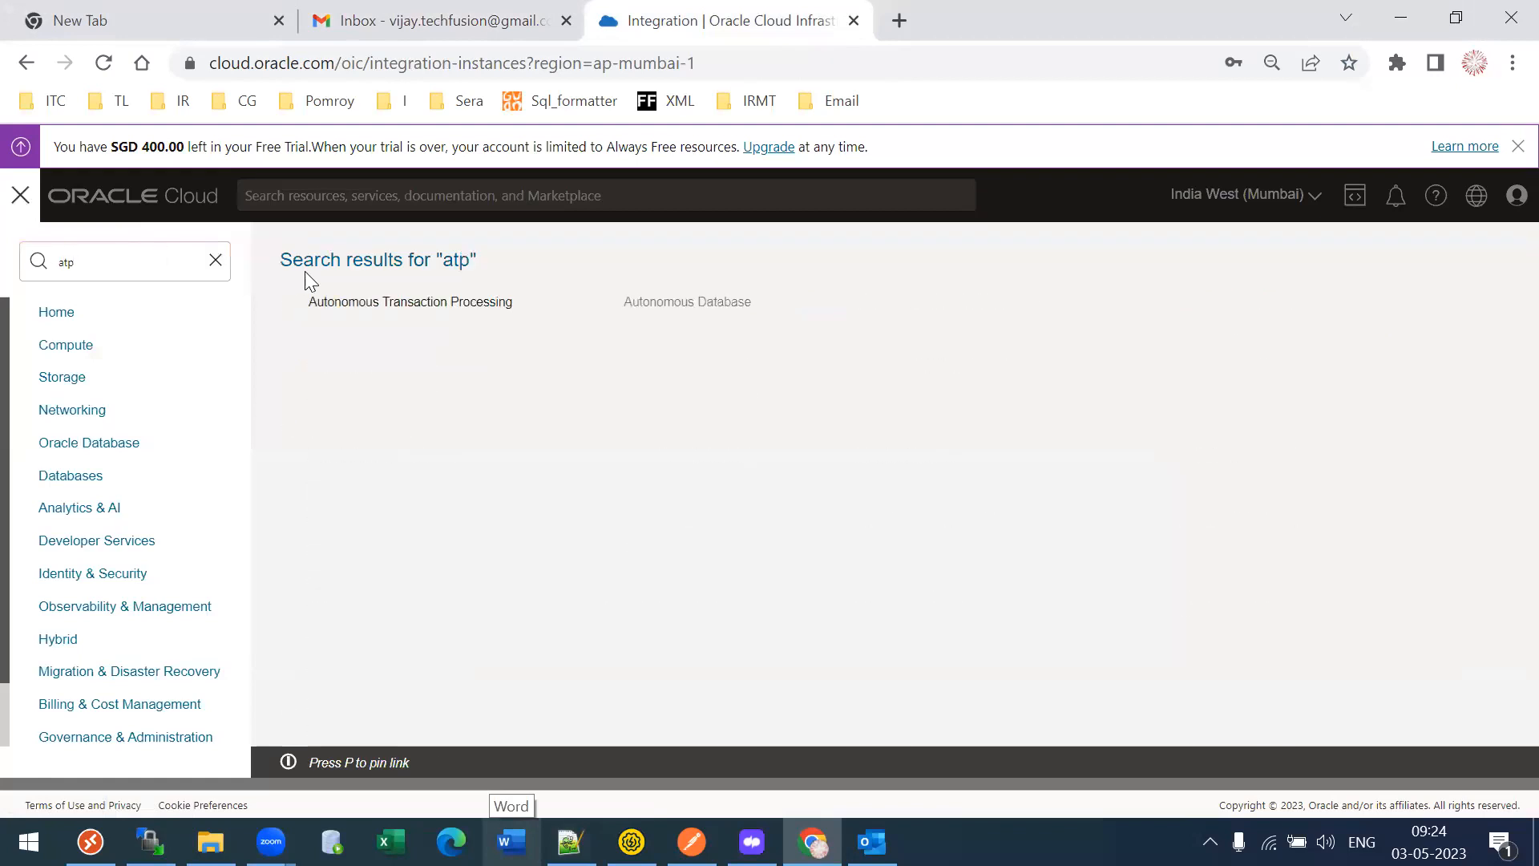
left_click(427, 313)
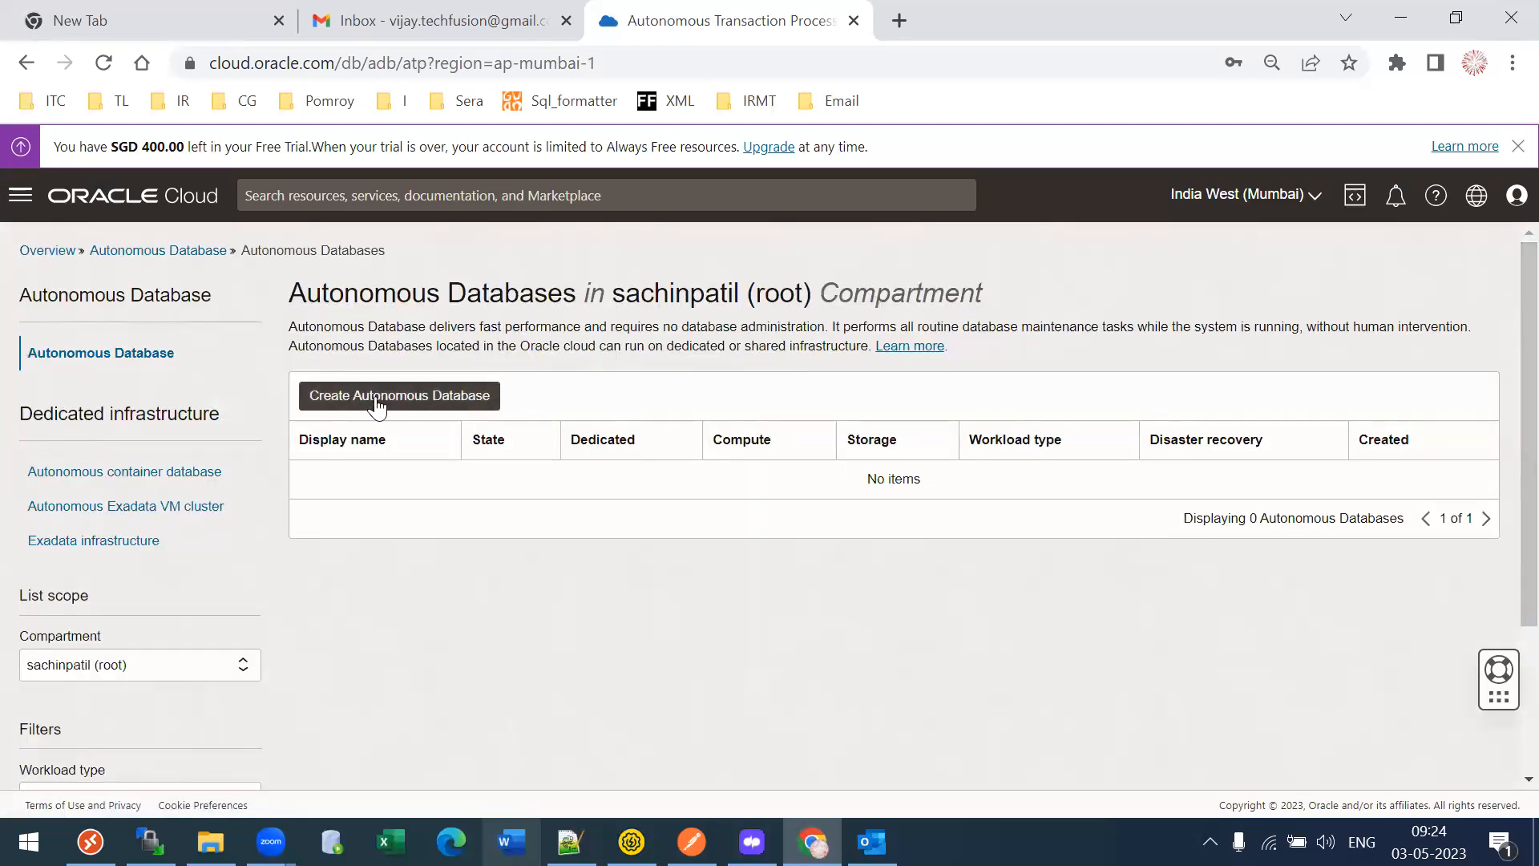
left_click(449, 403)
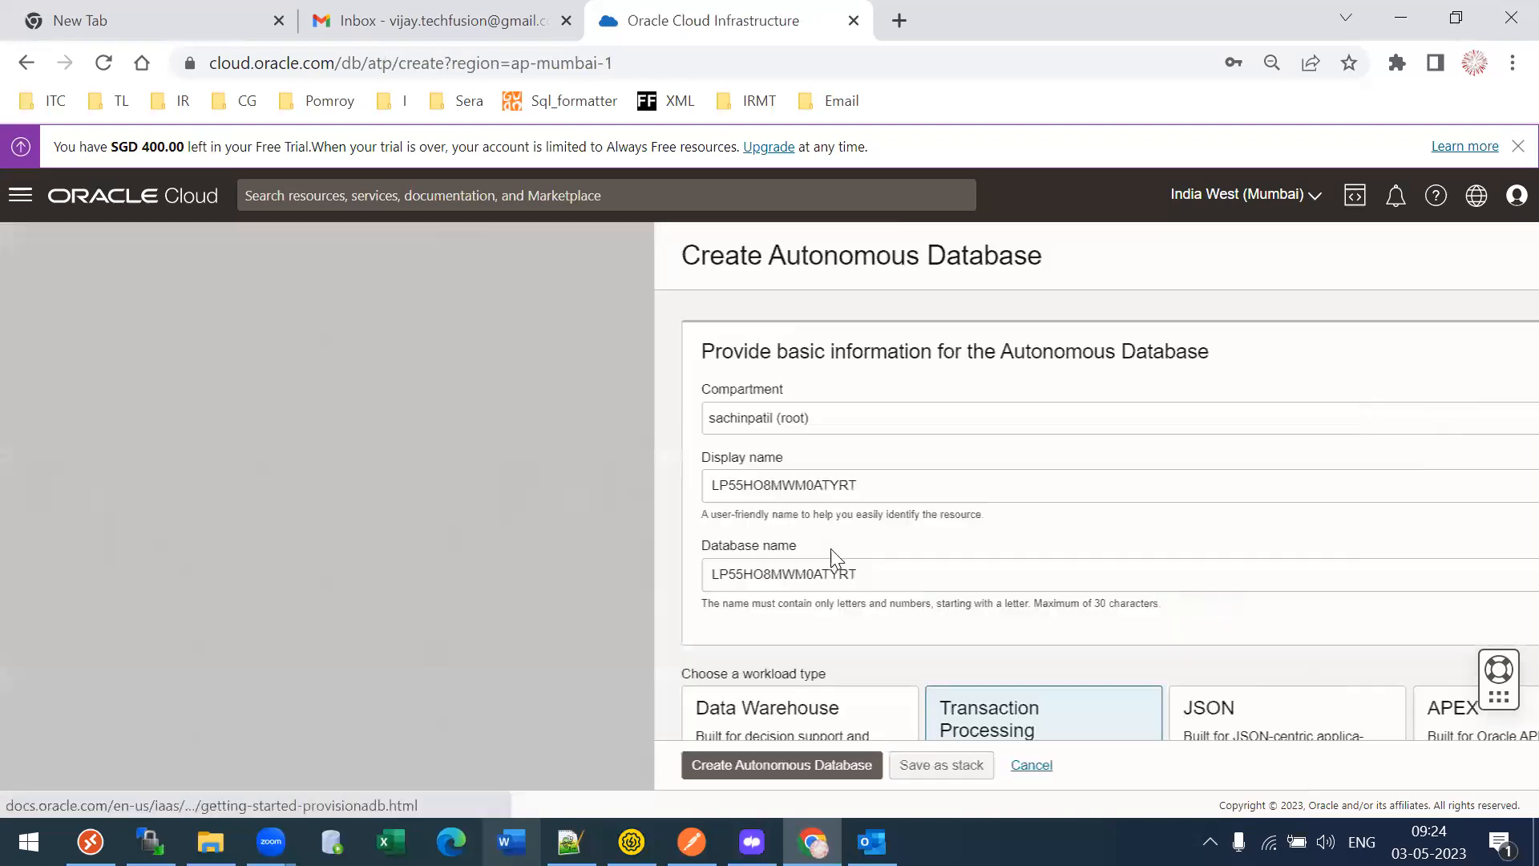
- Dismiss the free-trial notice and open the Create Autonomous Database form via Databases > Oracle Database
scroll(1502, 340, "down", 10)
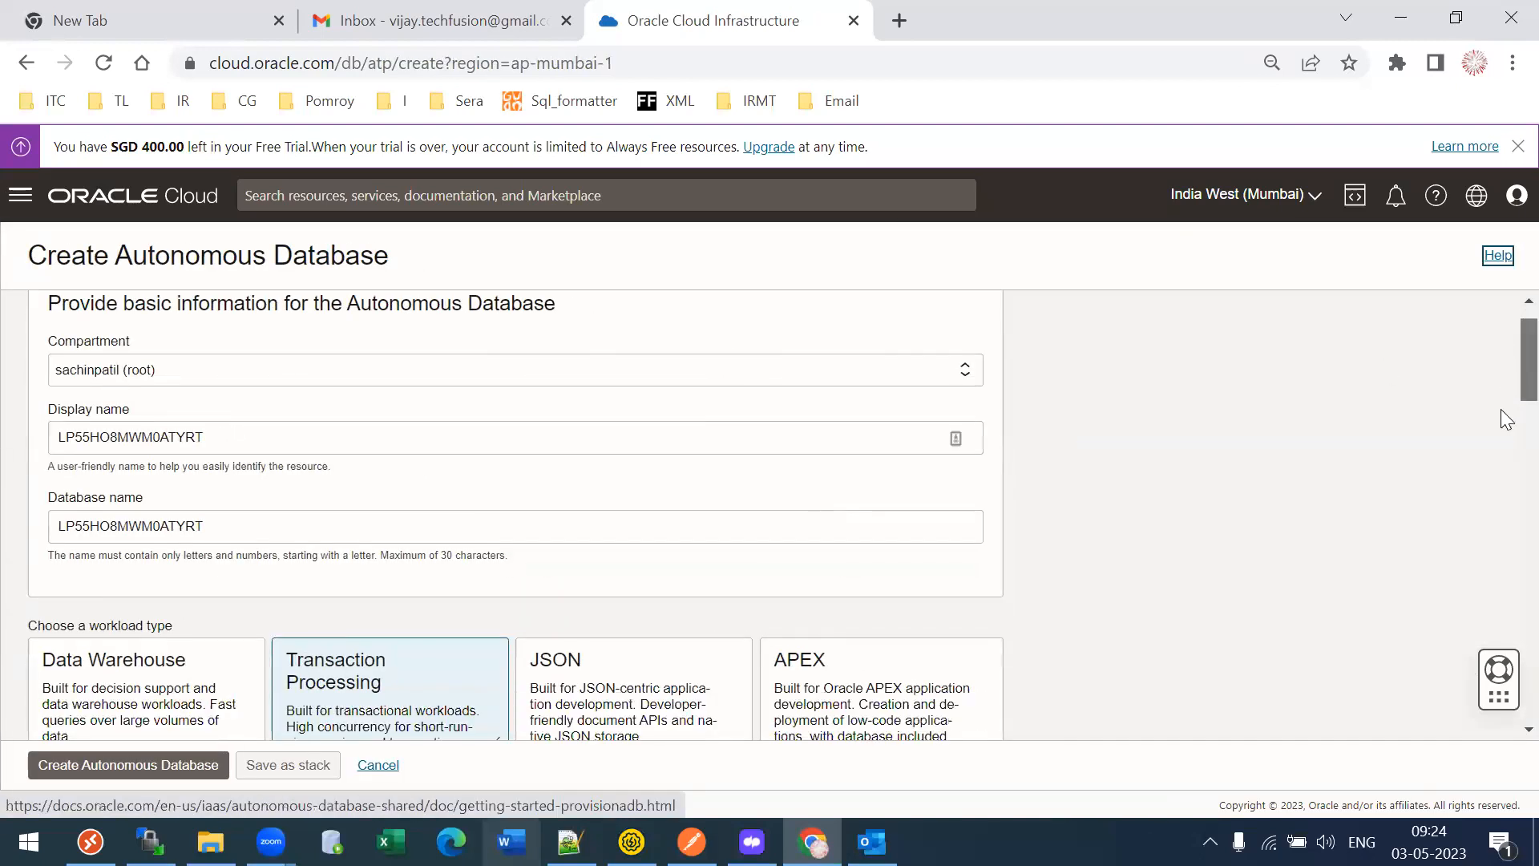
scroll(1502, 473, "up", 10)
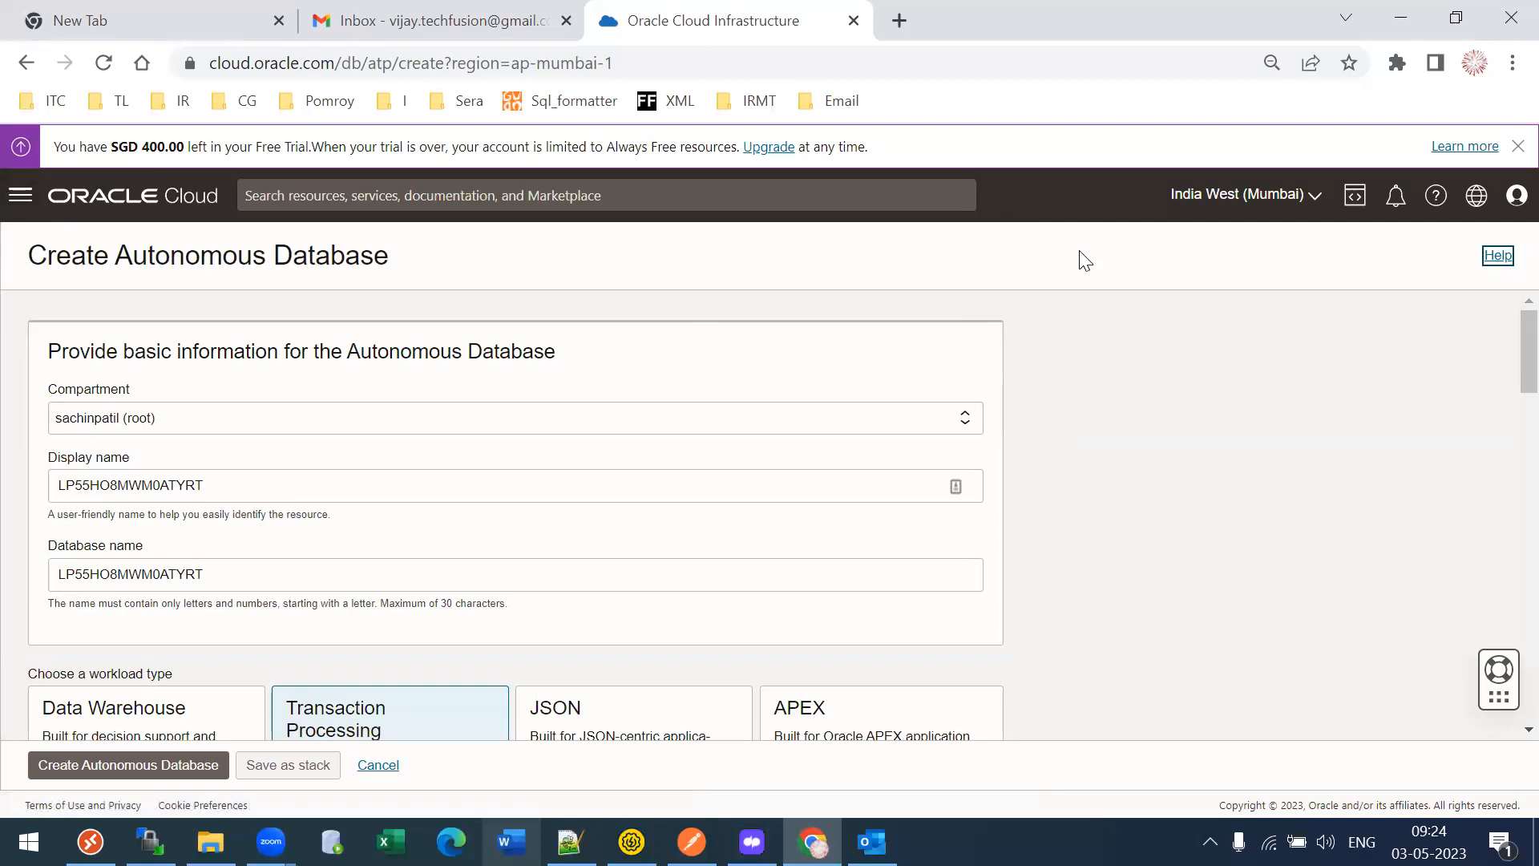
left_click(1518, 146)
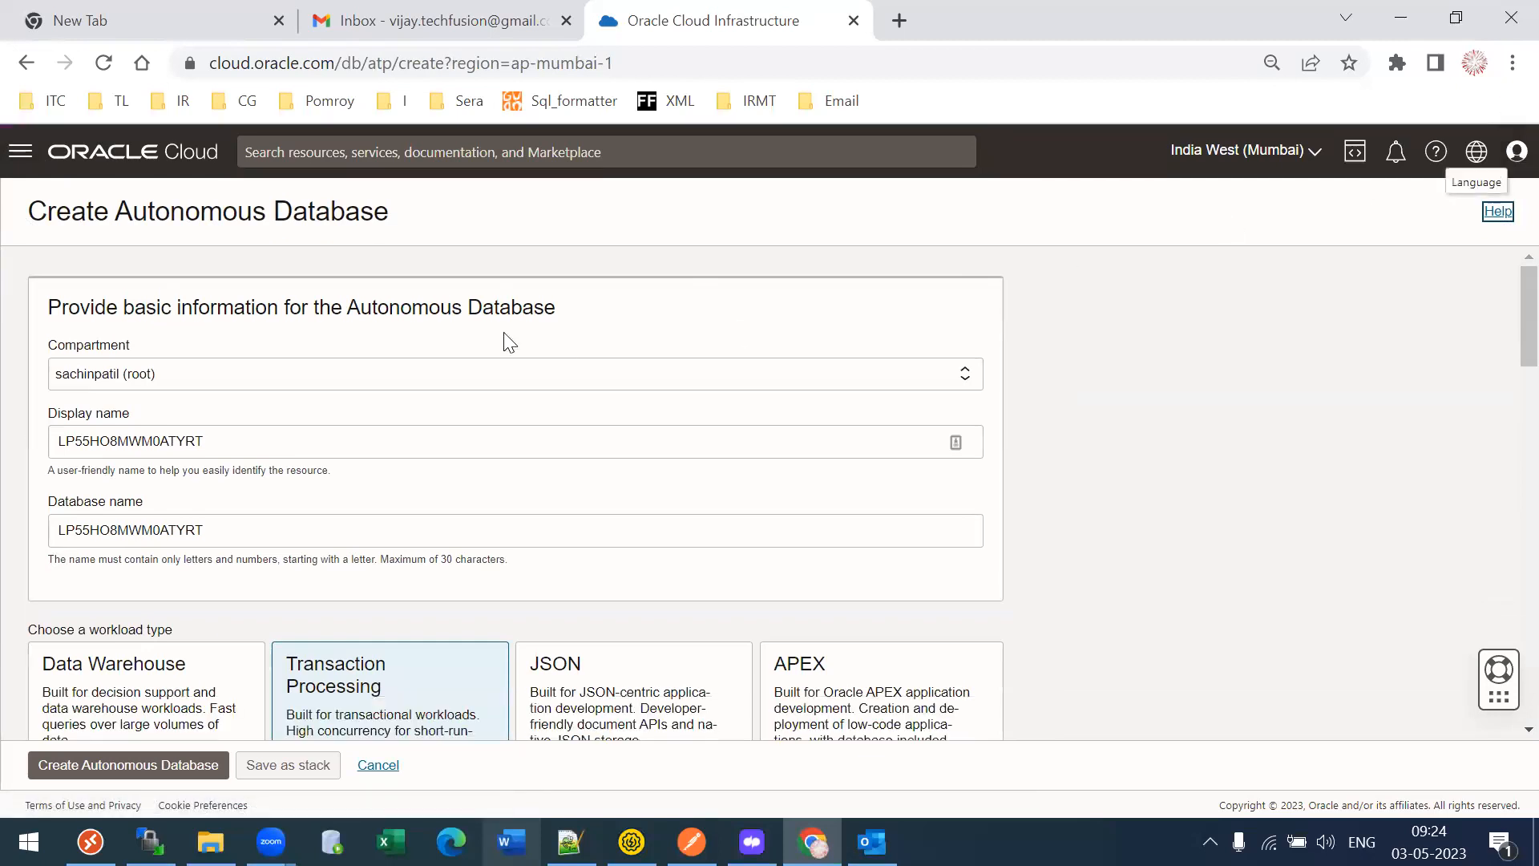
left_click(20, 152)
left_click(93, 431)
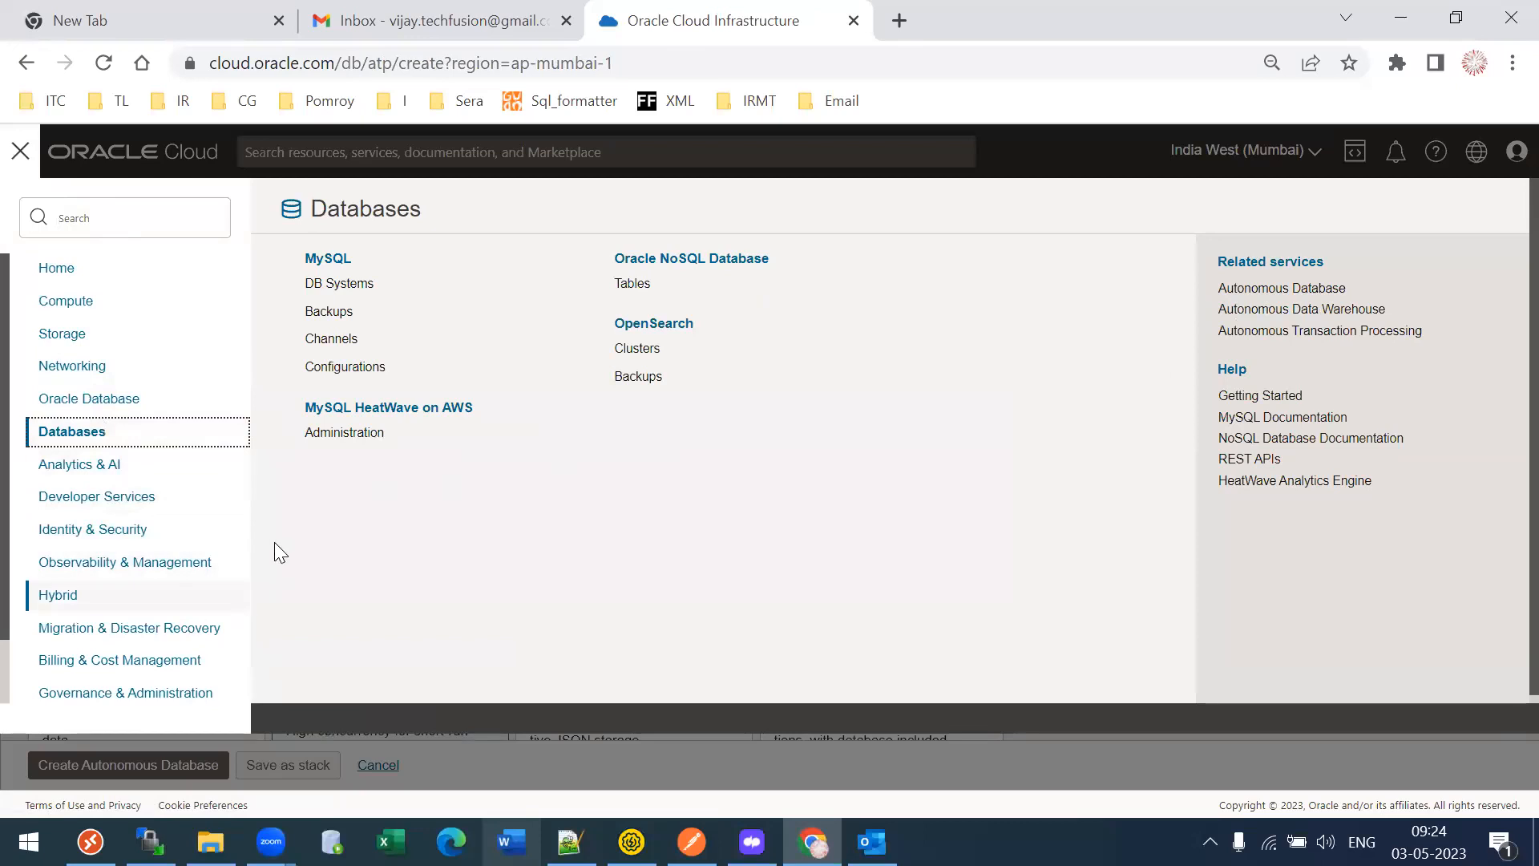
left_click(150, 404)
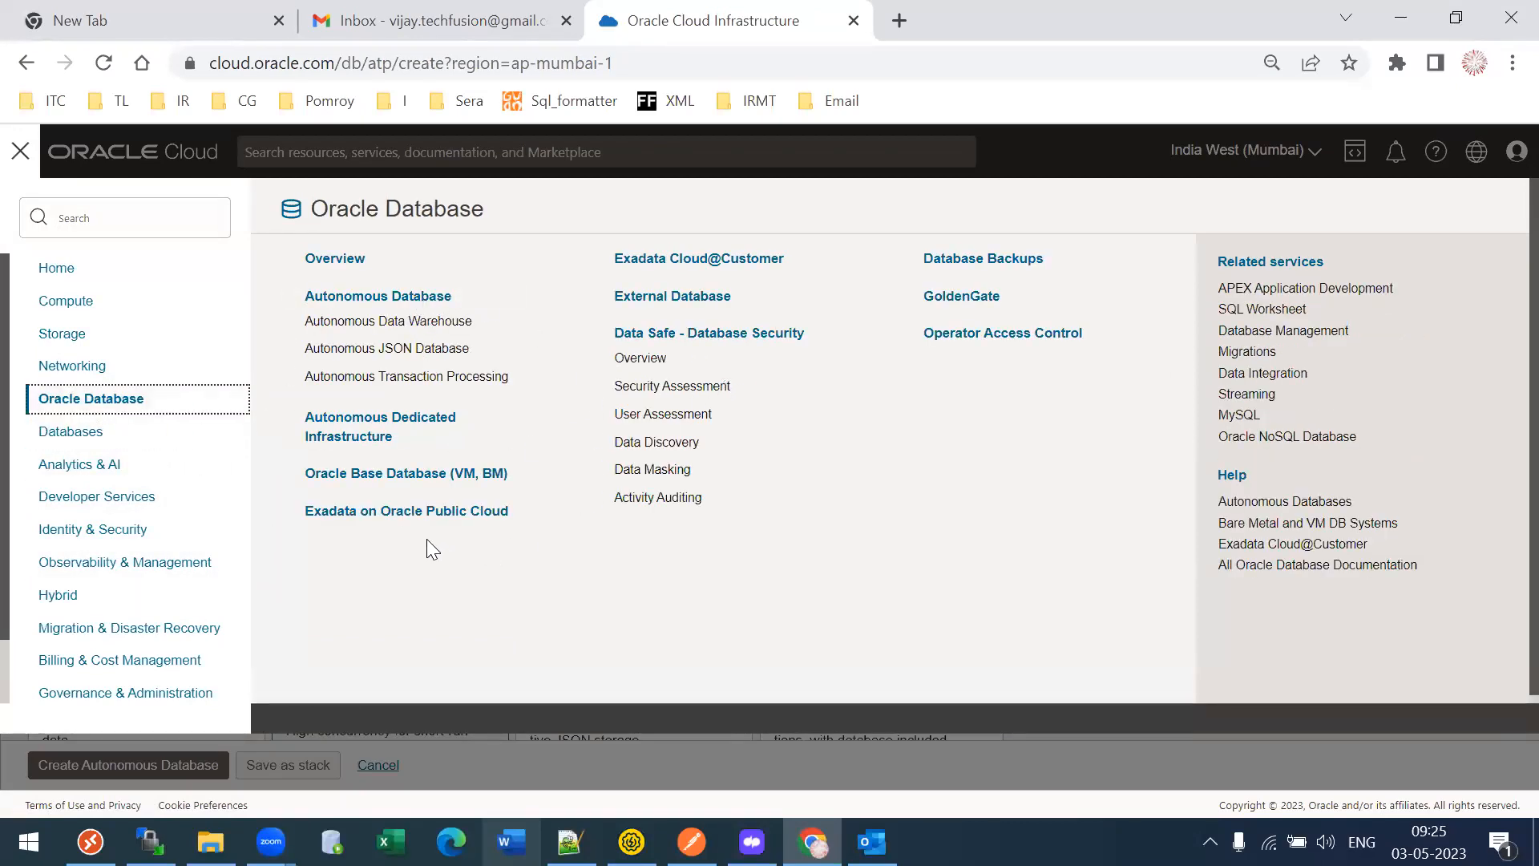
left_click(336, 297)
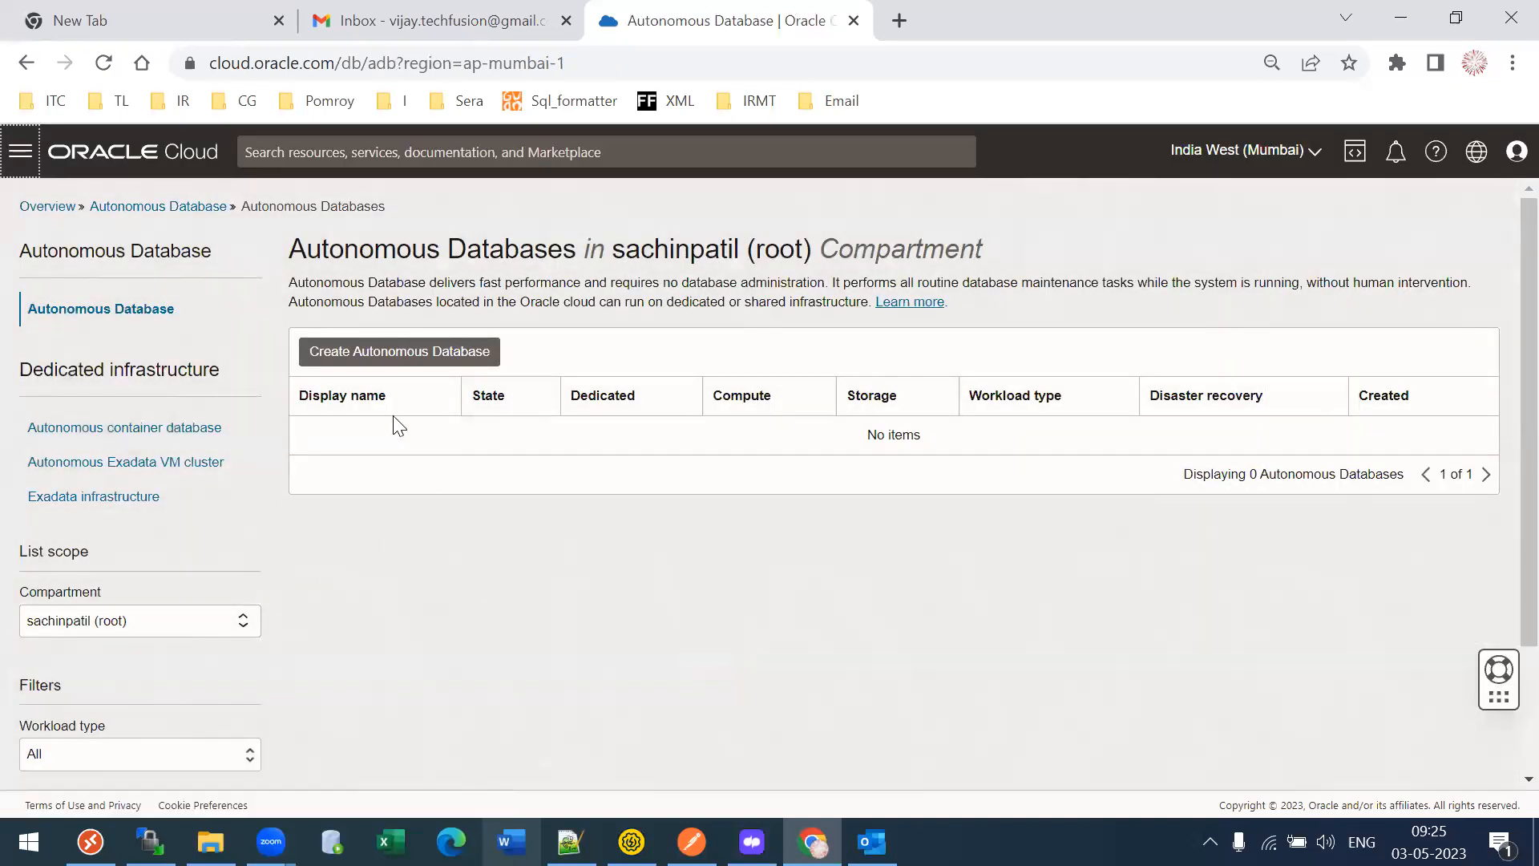
left_click(332, 359)
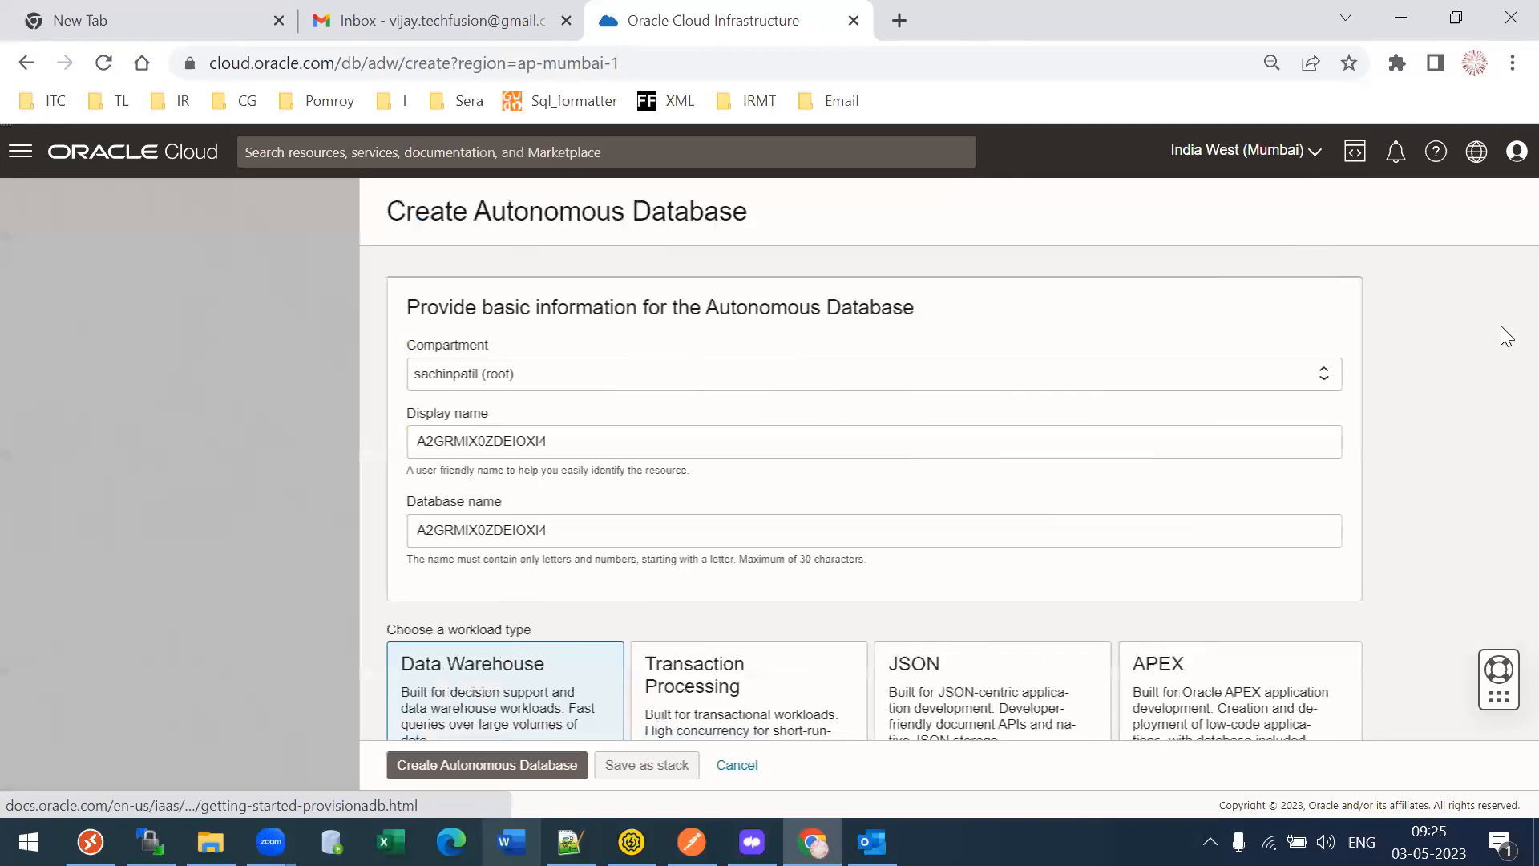
- Return to the Integration instances page through the menu's recently visited Integration link
scroll(1501, 433, "down", 12)
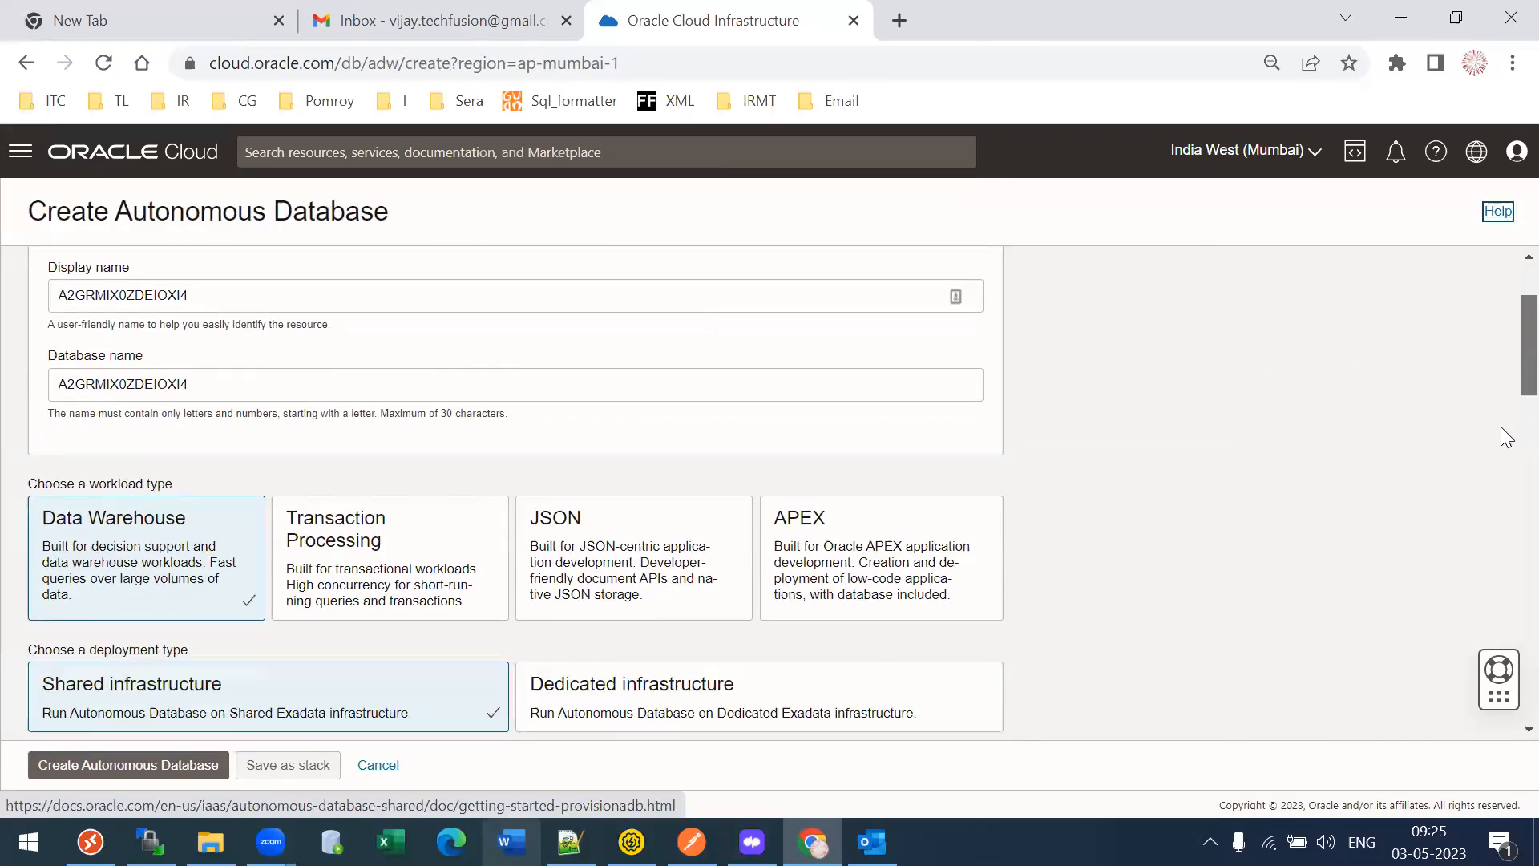
scroll(1502, 637, "down", 8)
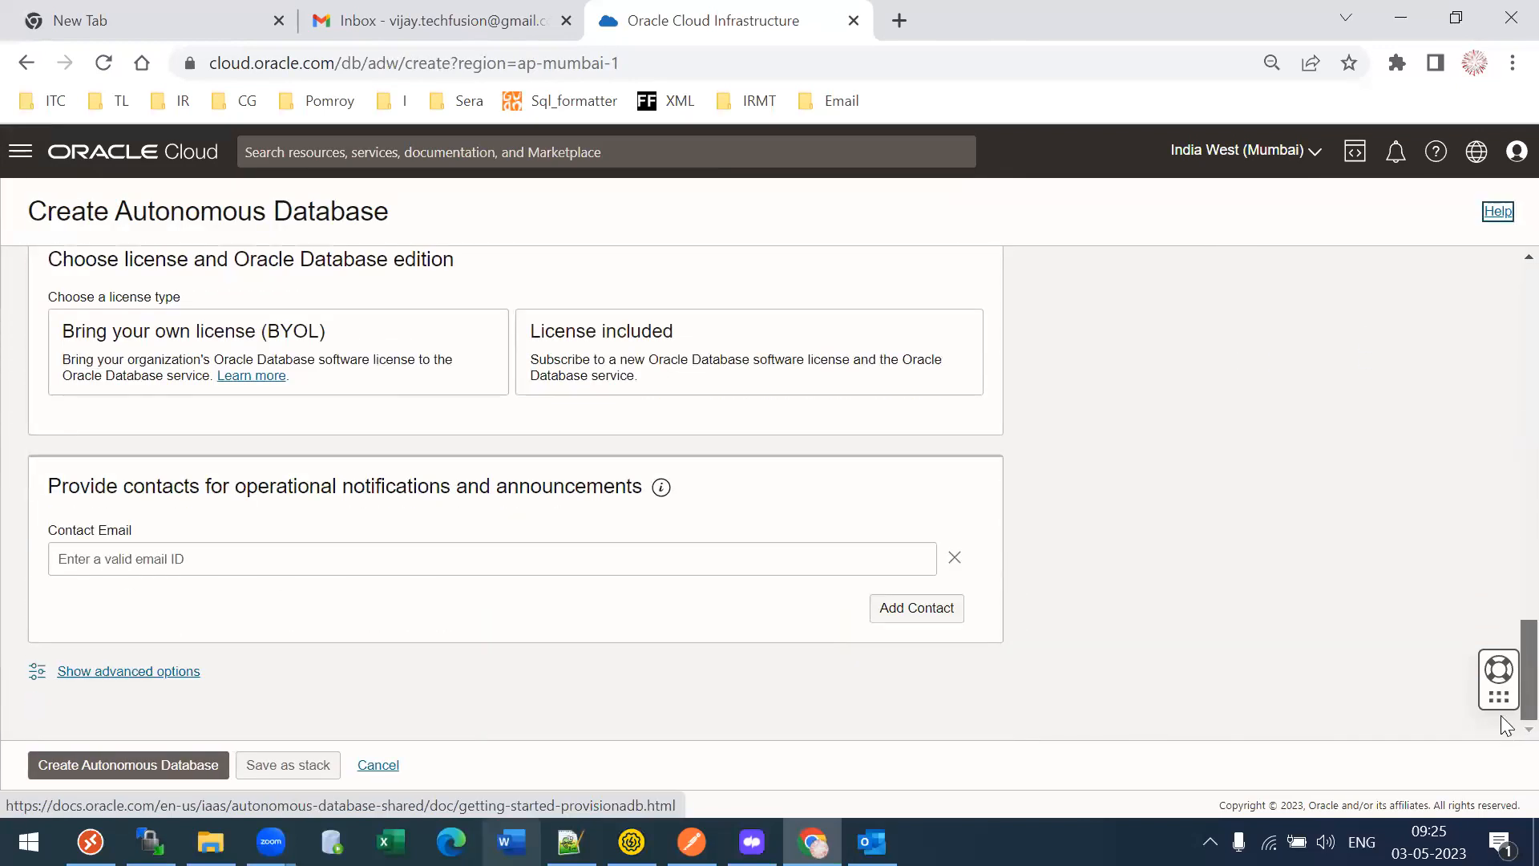
scroll(1502, 637, "up", 20)
left_click(20, 151)
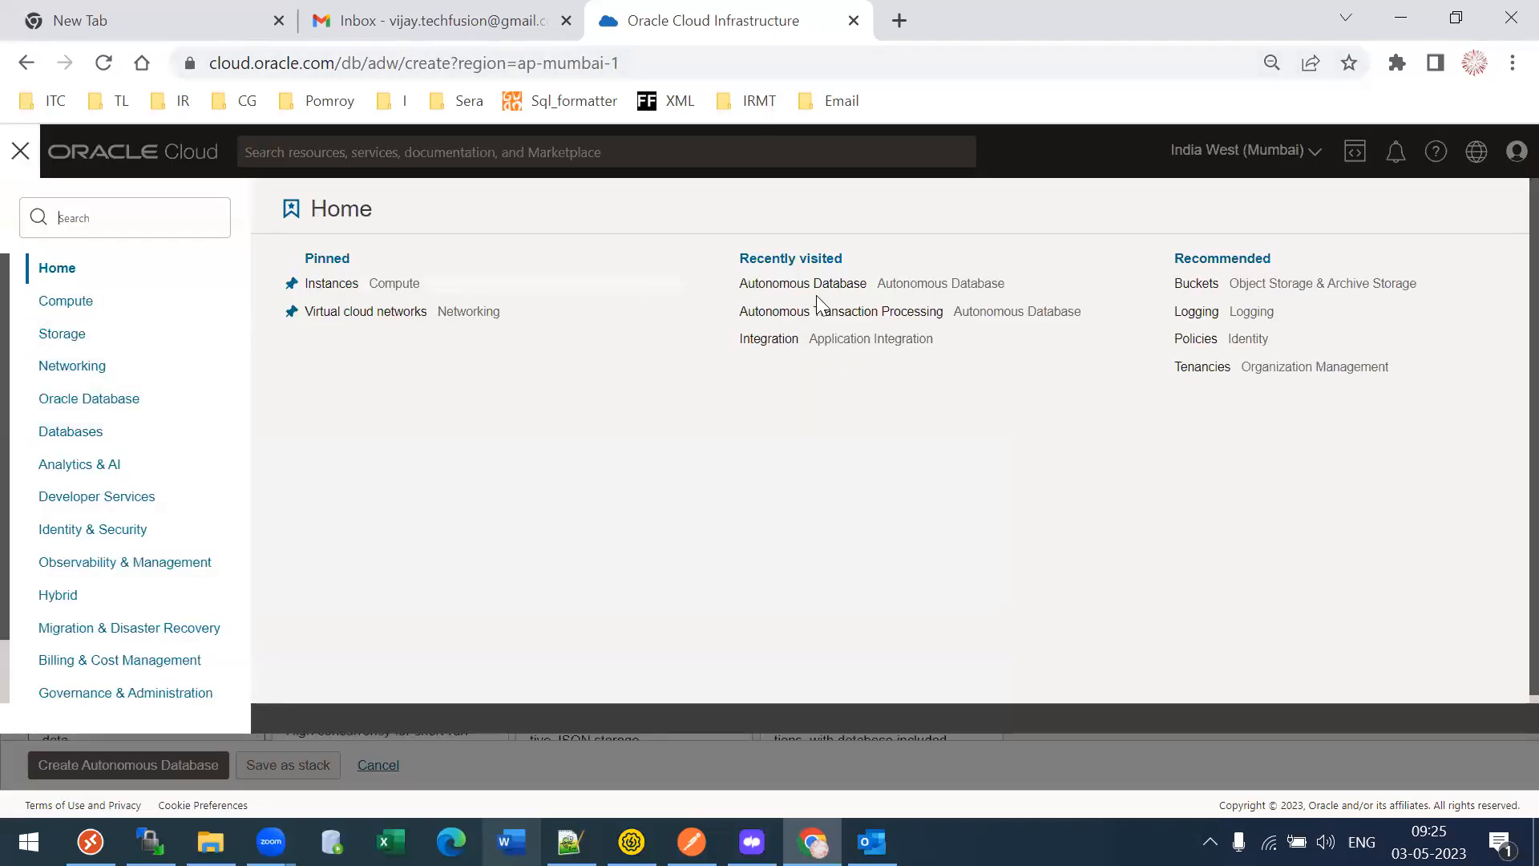
left_click(817, 339)
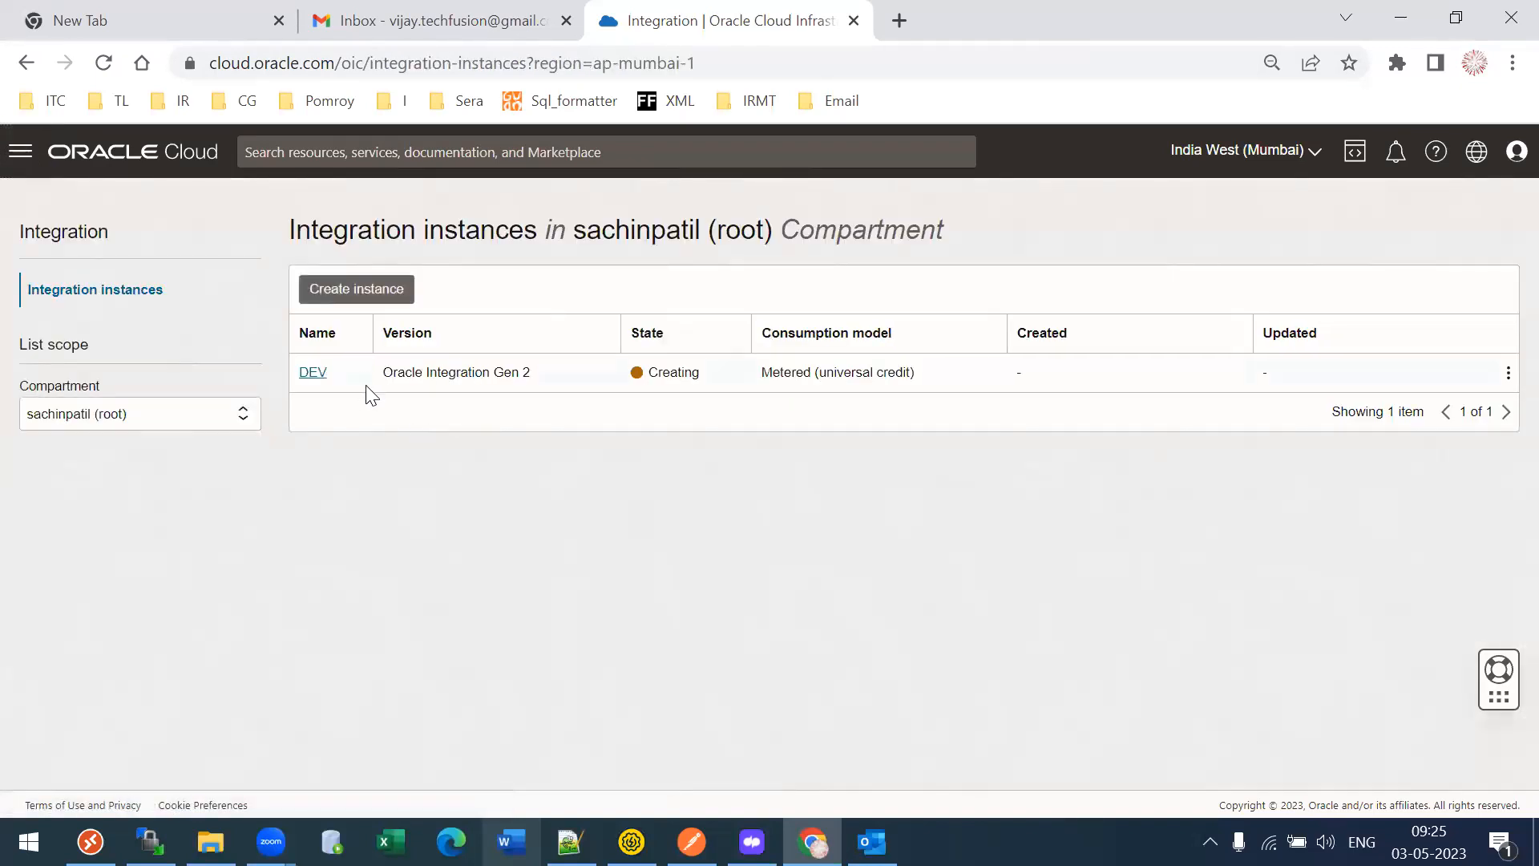
- Open the TLOIC bookmark from the TL folder in a new tab and sign in to Oracle Integration
left_click(899, 20)
left_click(233, 100)
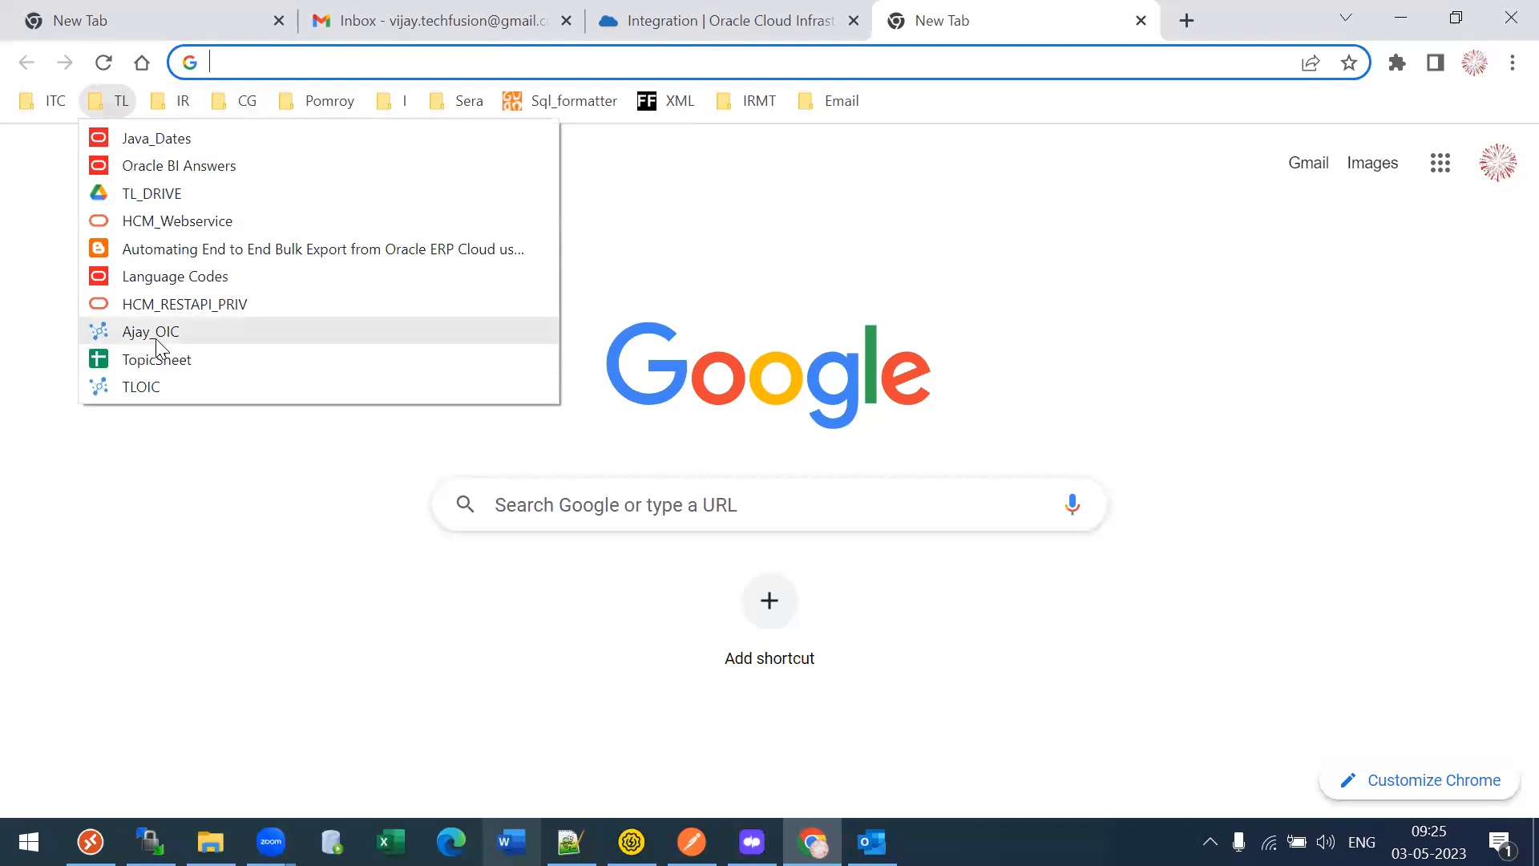
left_click(152, 332)
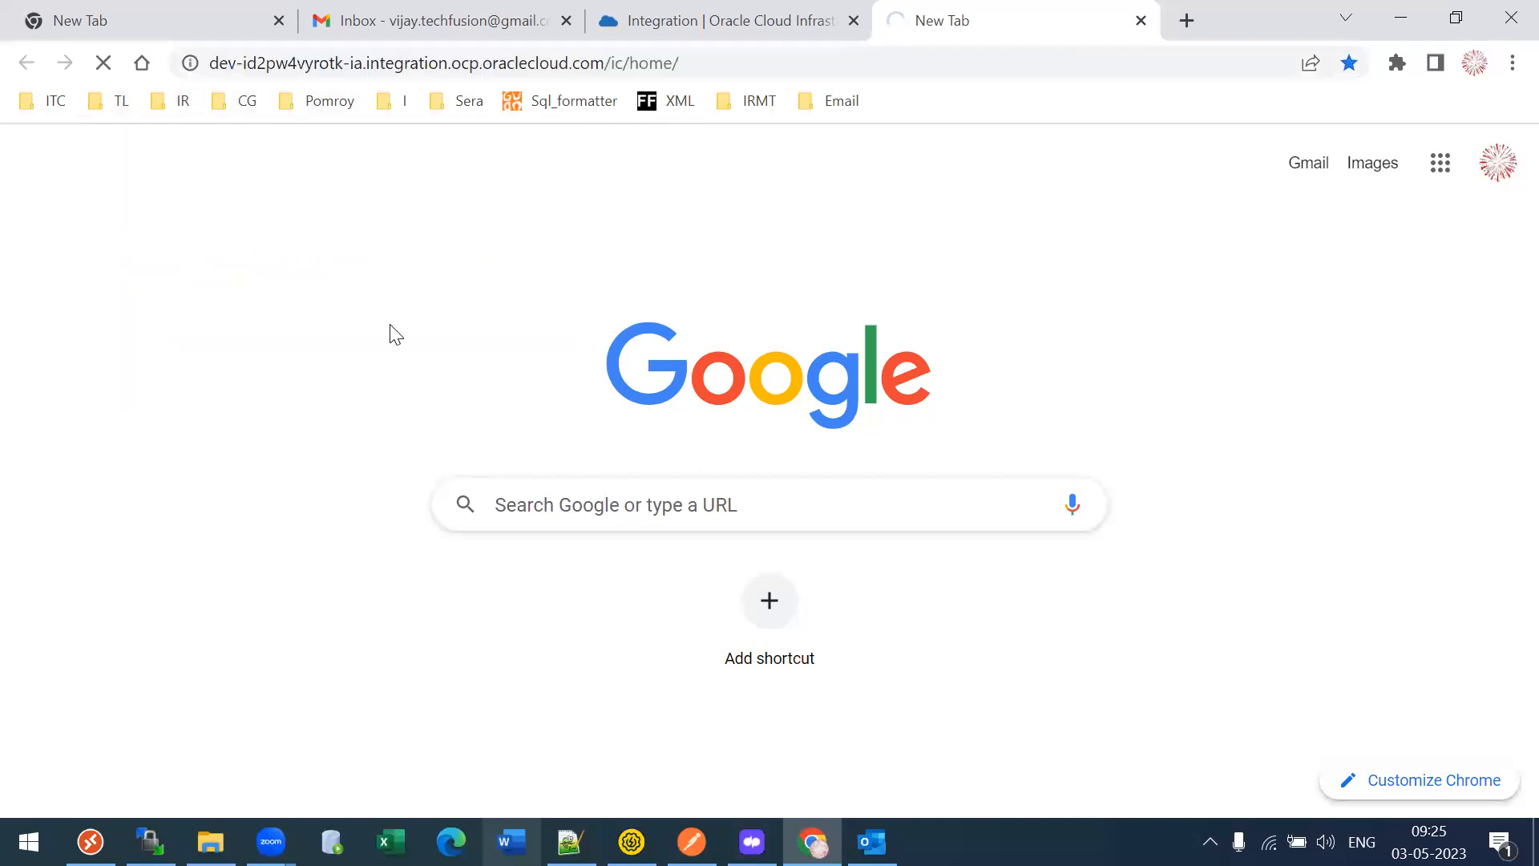
left_click(122, 102)
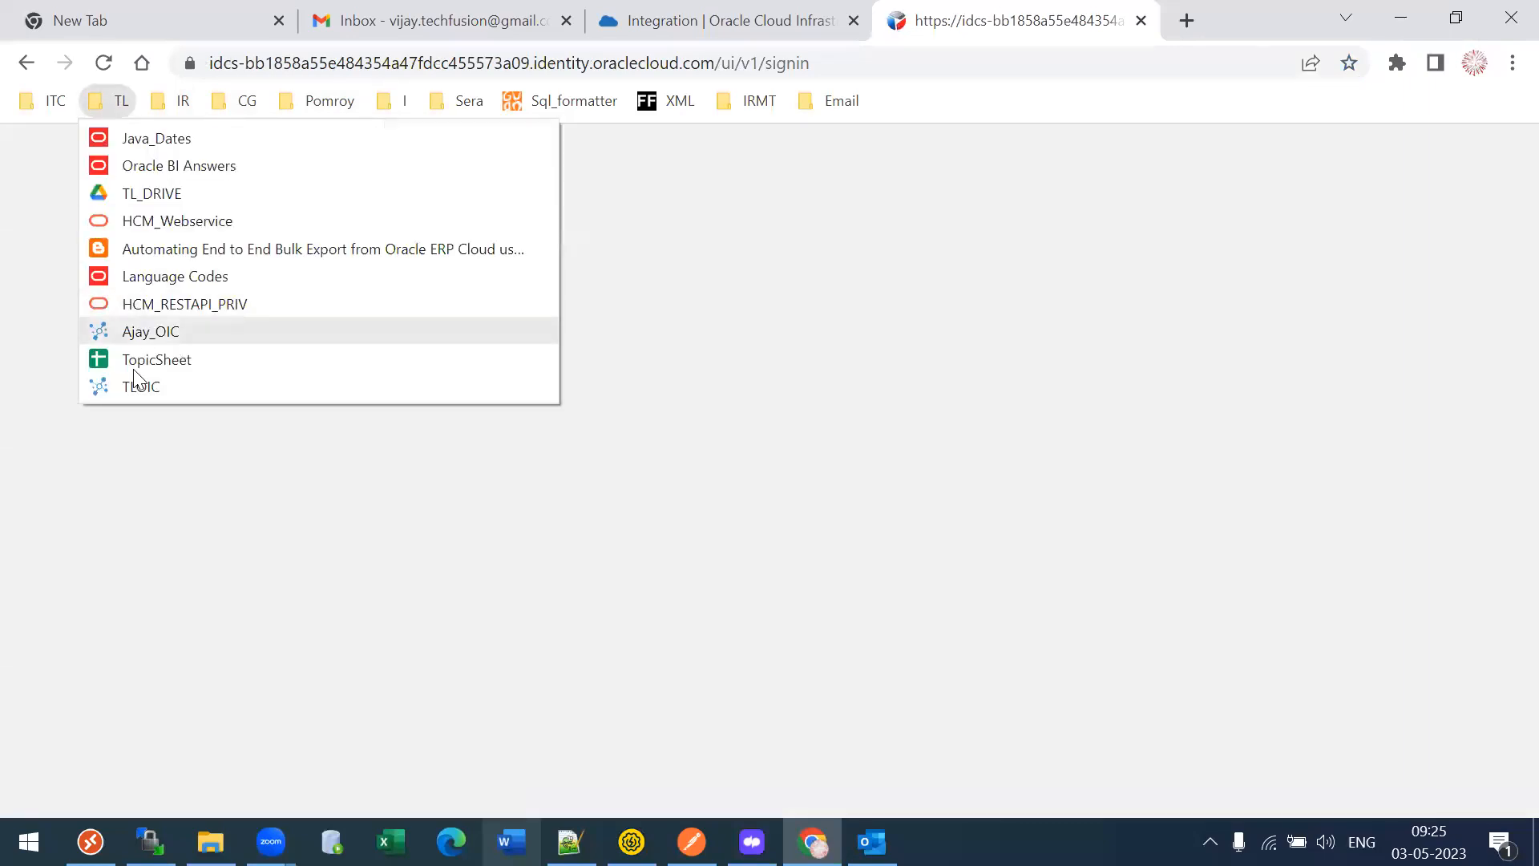
left_click(138, 386)
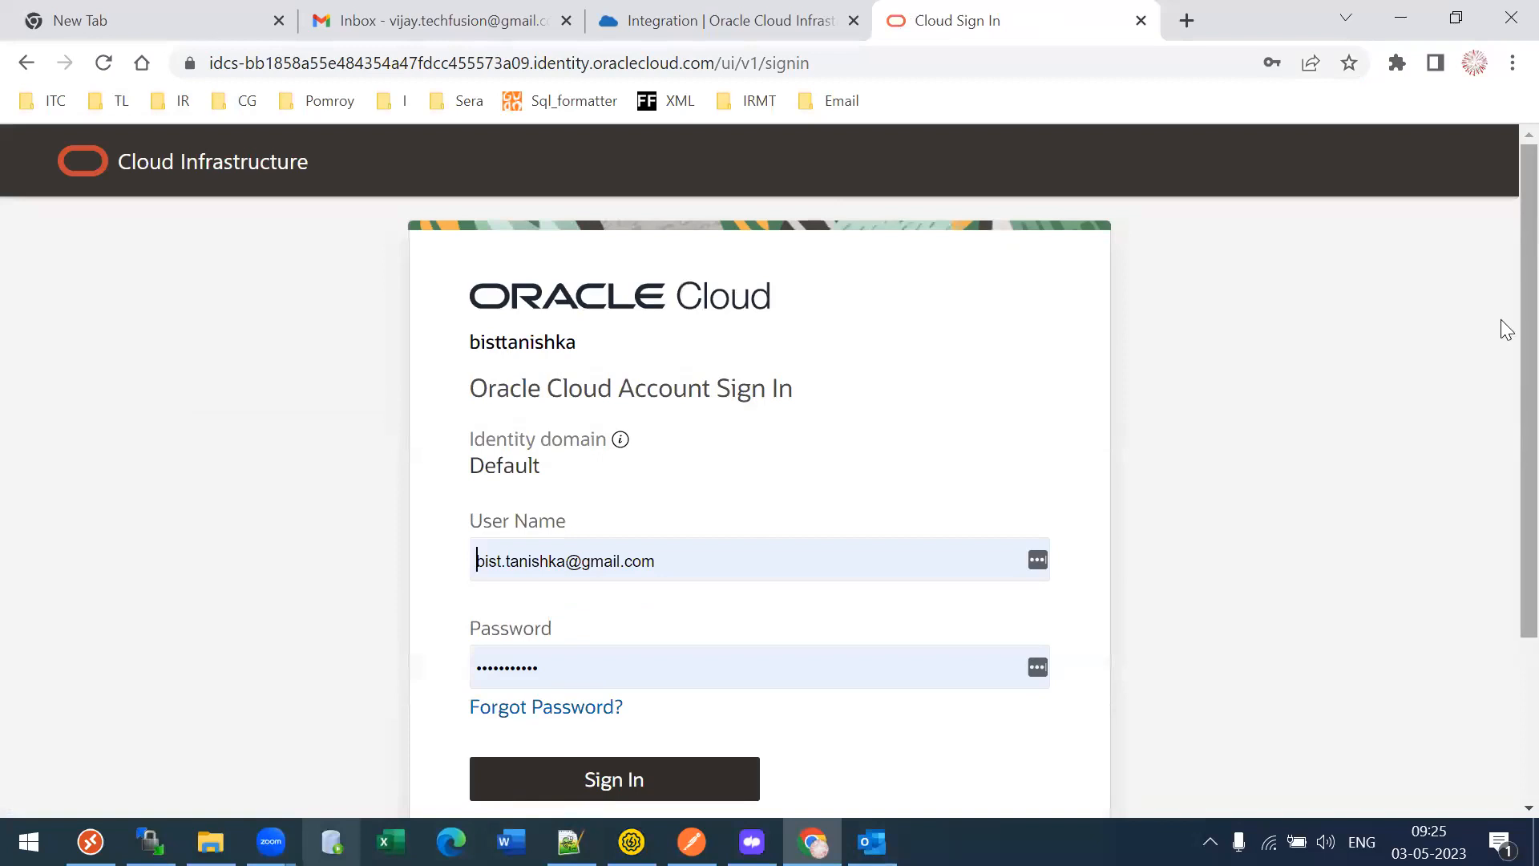
scroll(602, 557, "down", 3)
left_click(601, 557)
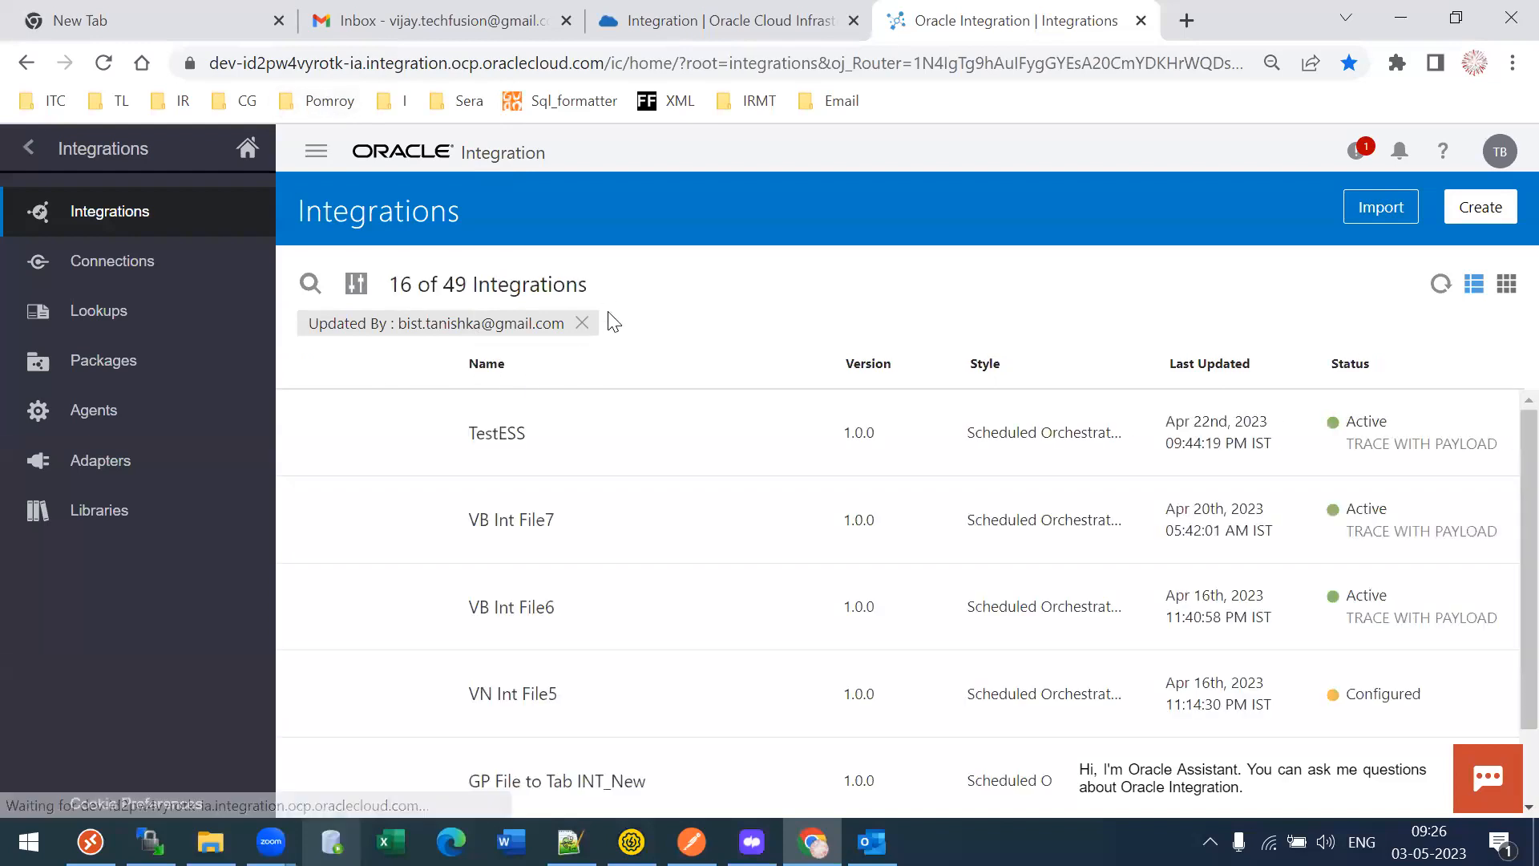
- Clear the Updated By filter, go to the OIC Home page, then return to the Integration instances tab
left_click(582, 322)
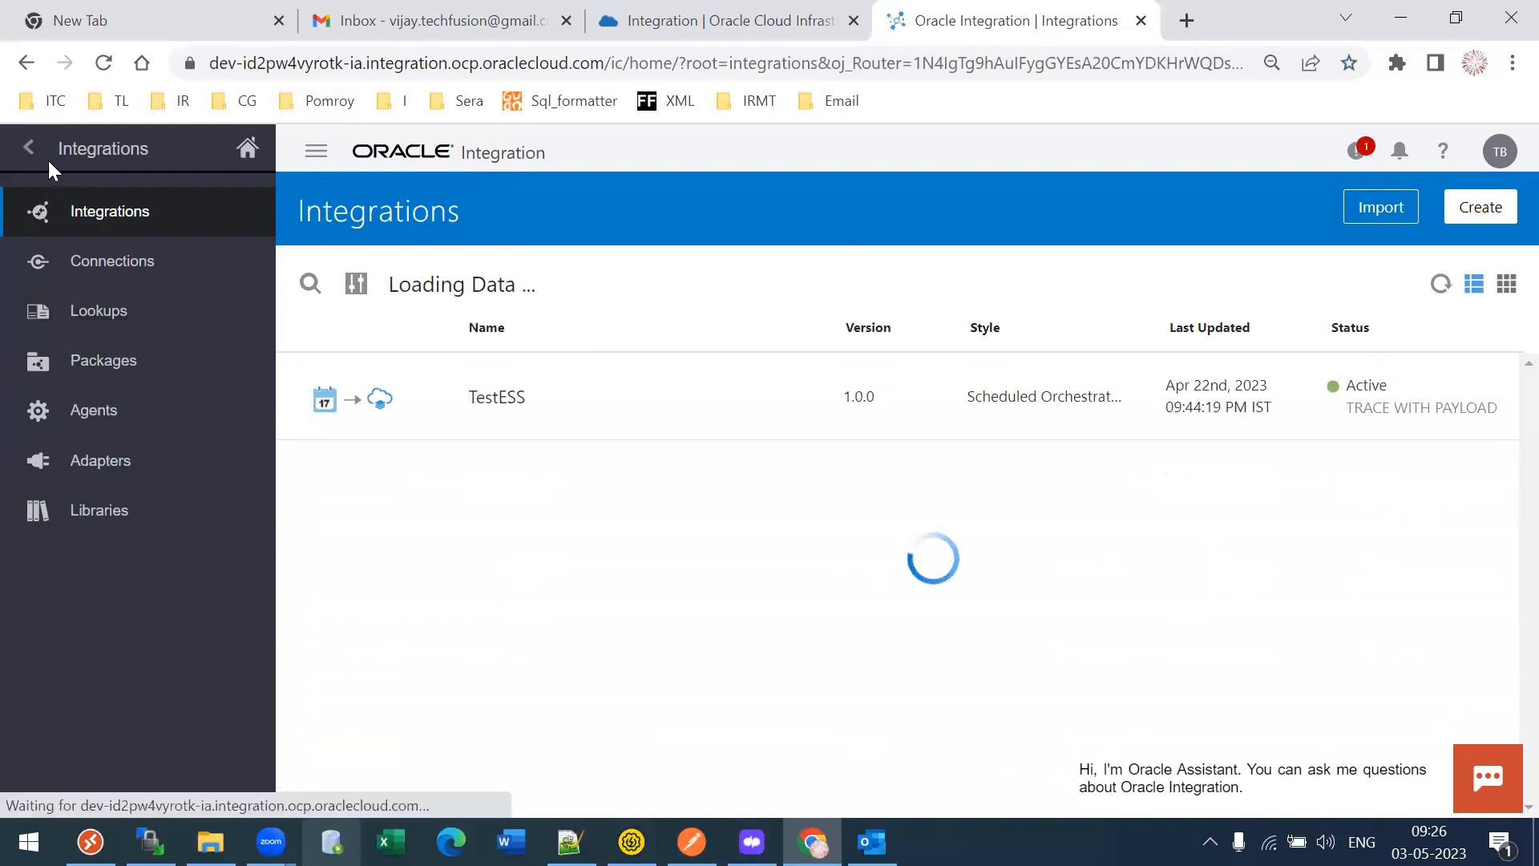
left_click(28, 149)
left_click(246, 149)
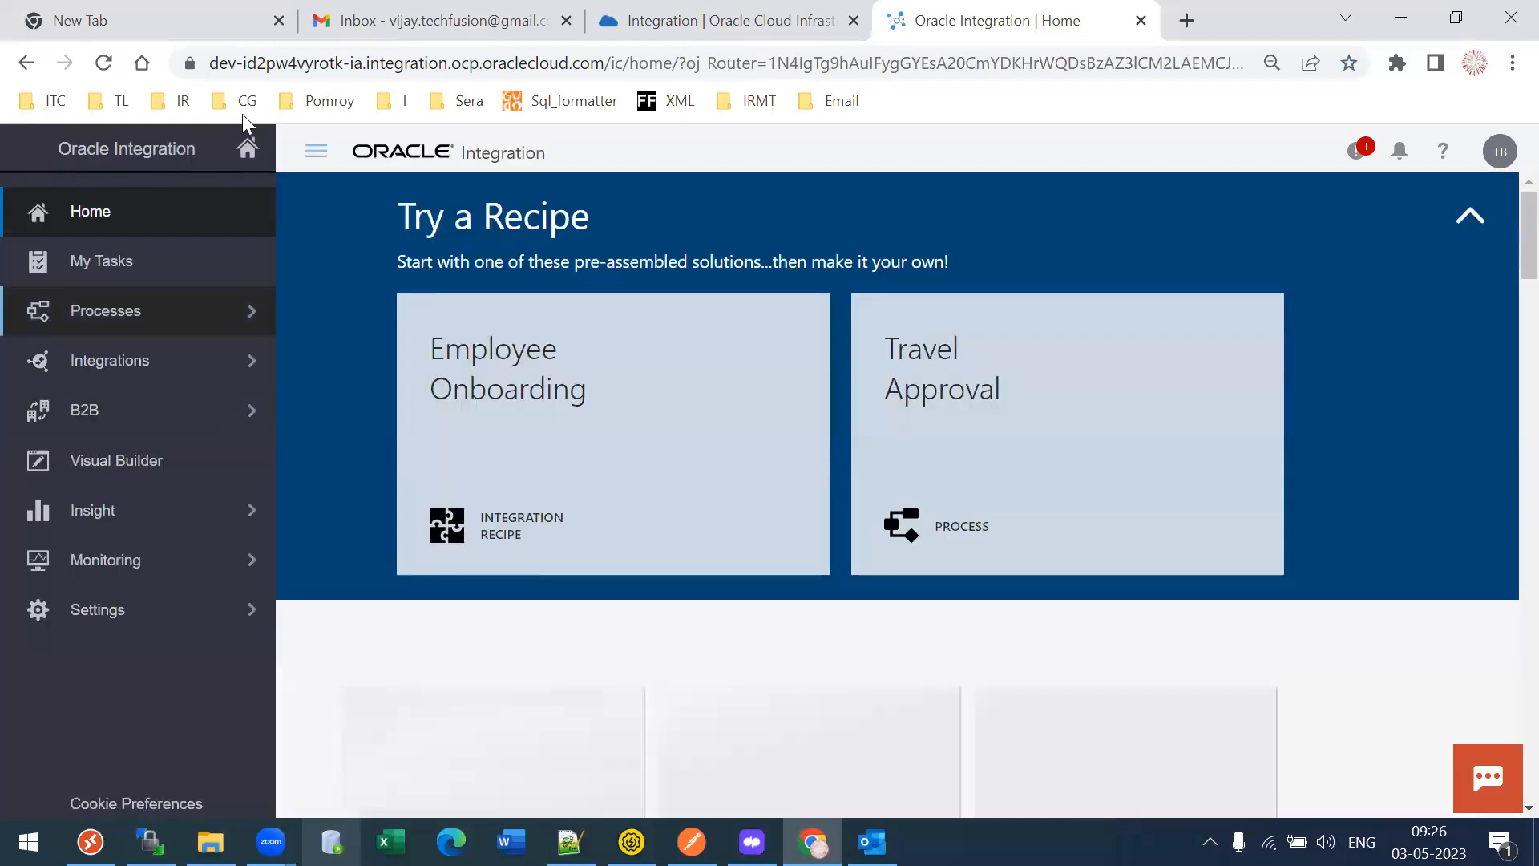
mouse_move(698, 507)
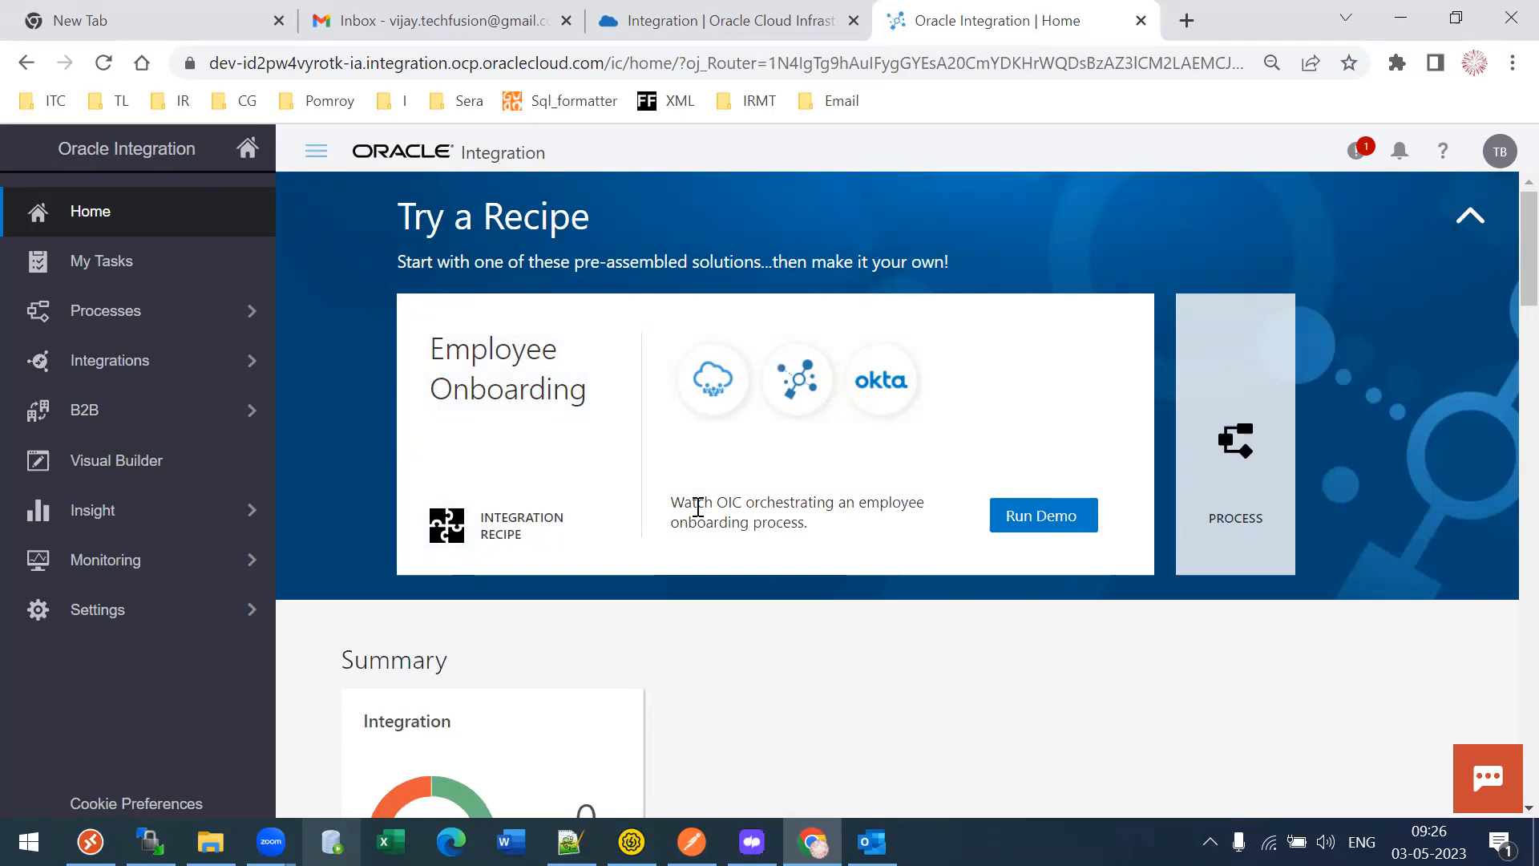
left_click(673, 9)
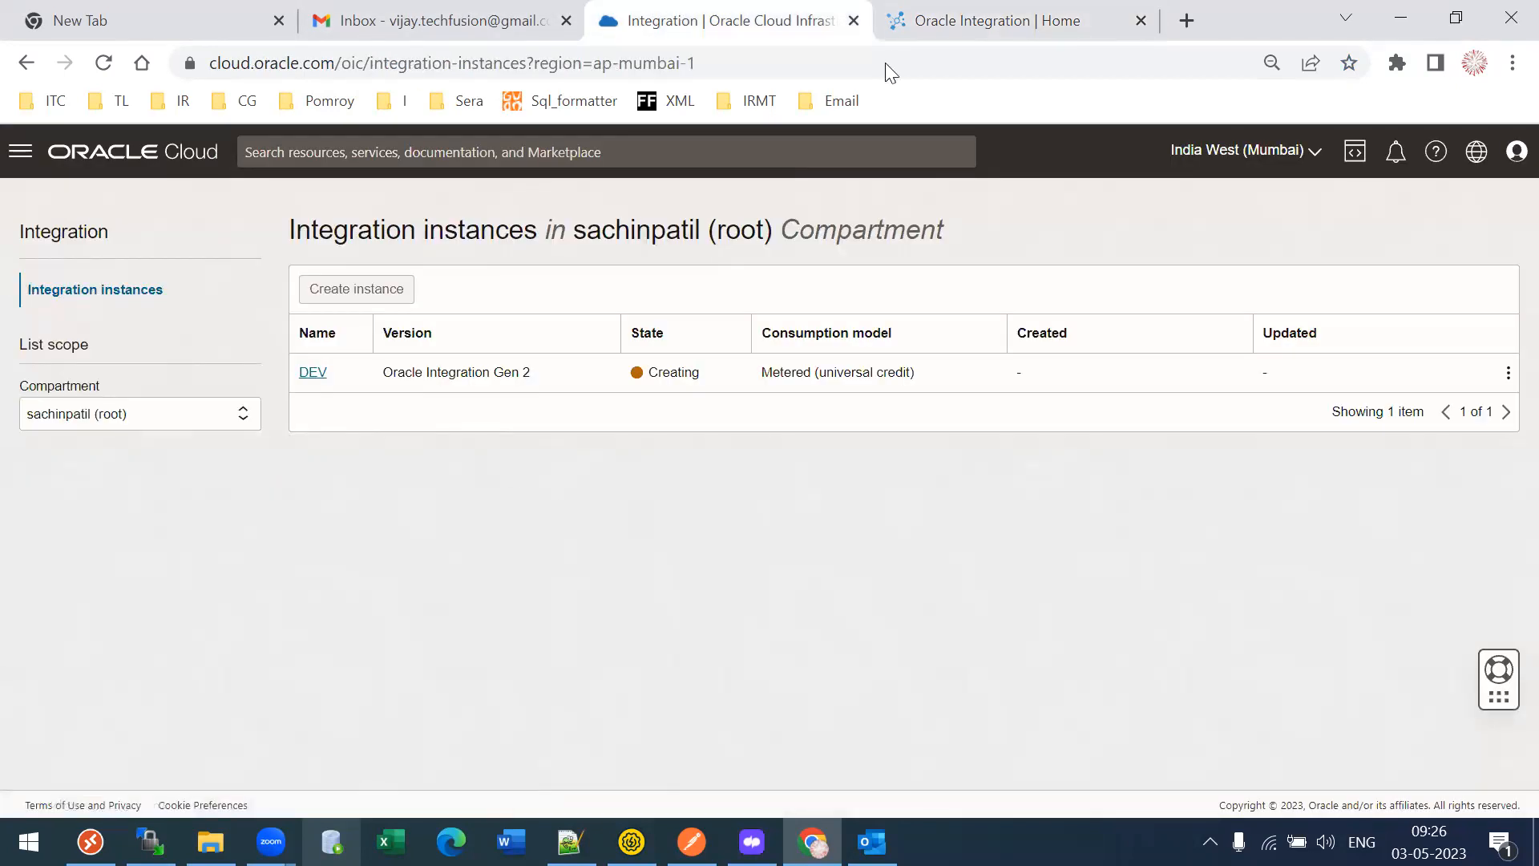
- Switch back to the 'Oracle Integration | Home' browser tab
left_click(960, 10)
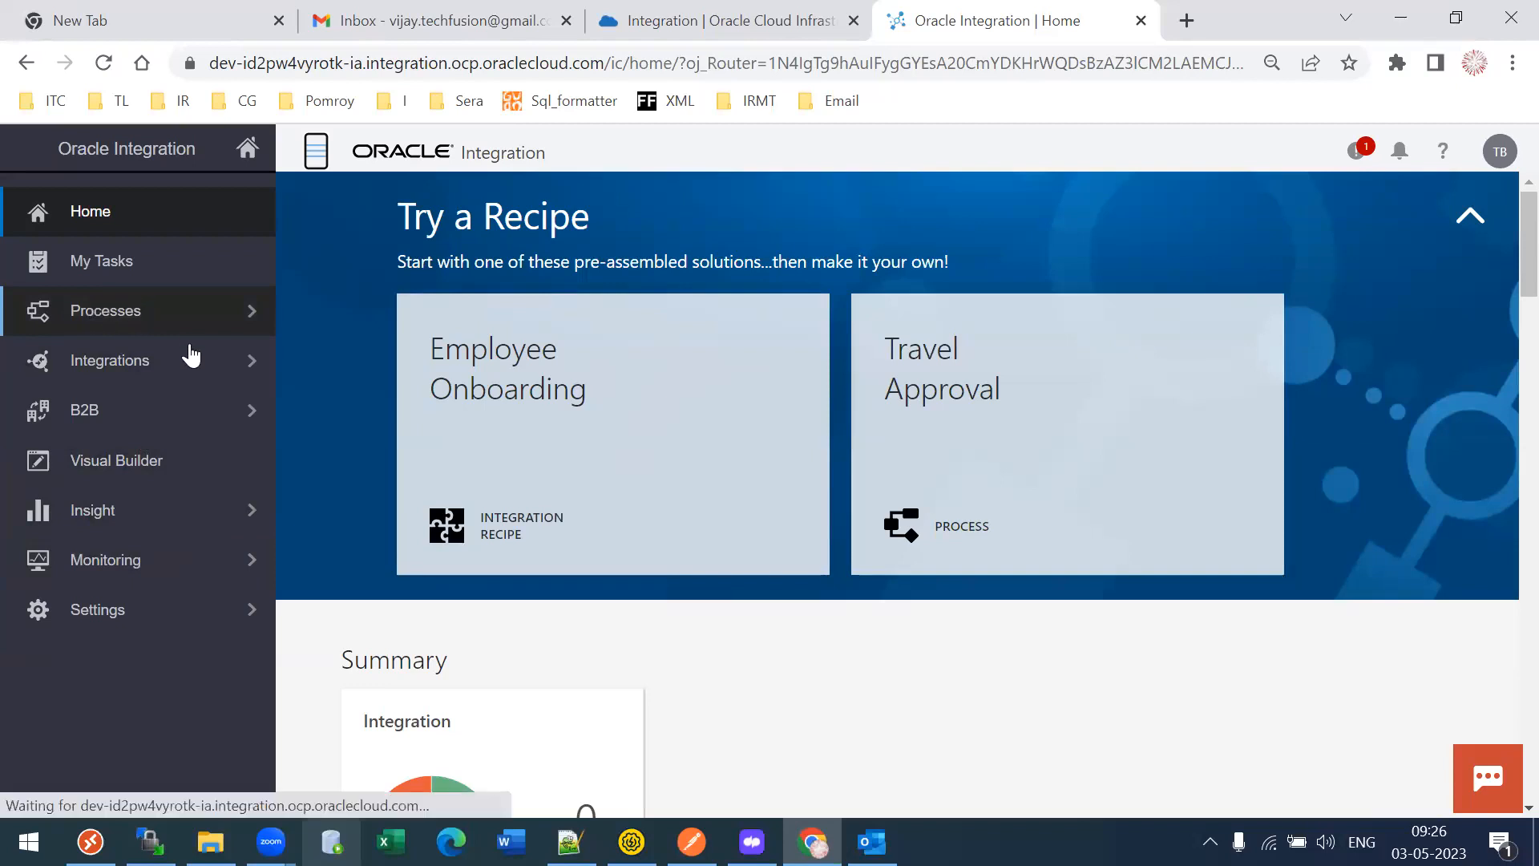
- Expand Integrations to list Connections, Lookups, Packages, Agents, Adapters and Libraries
left_click(123, 365)
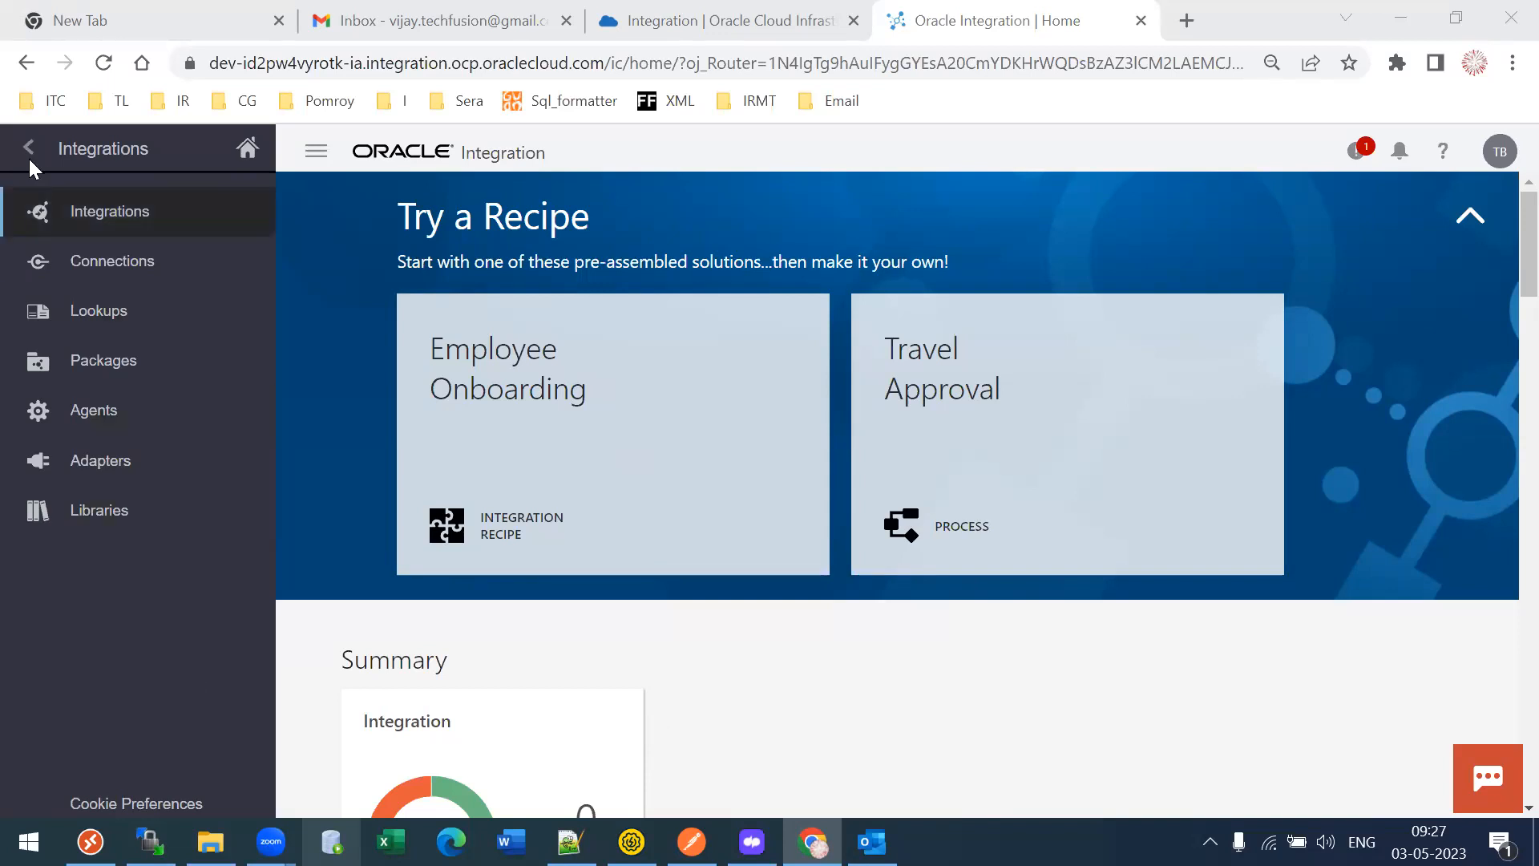
left_click(96, 221)
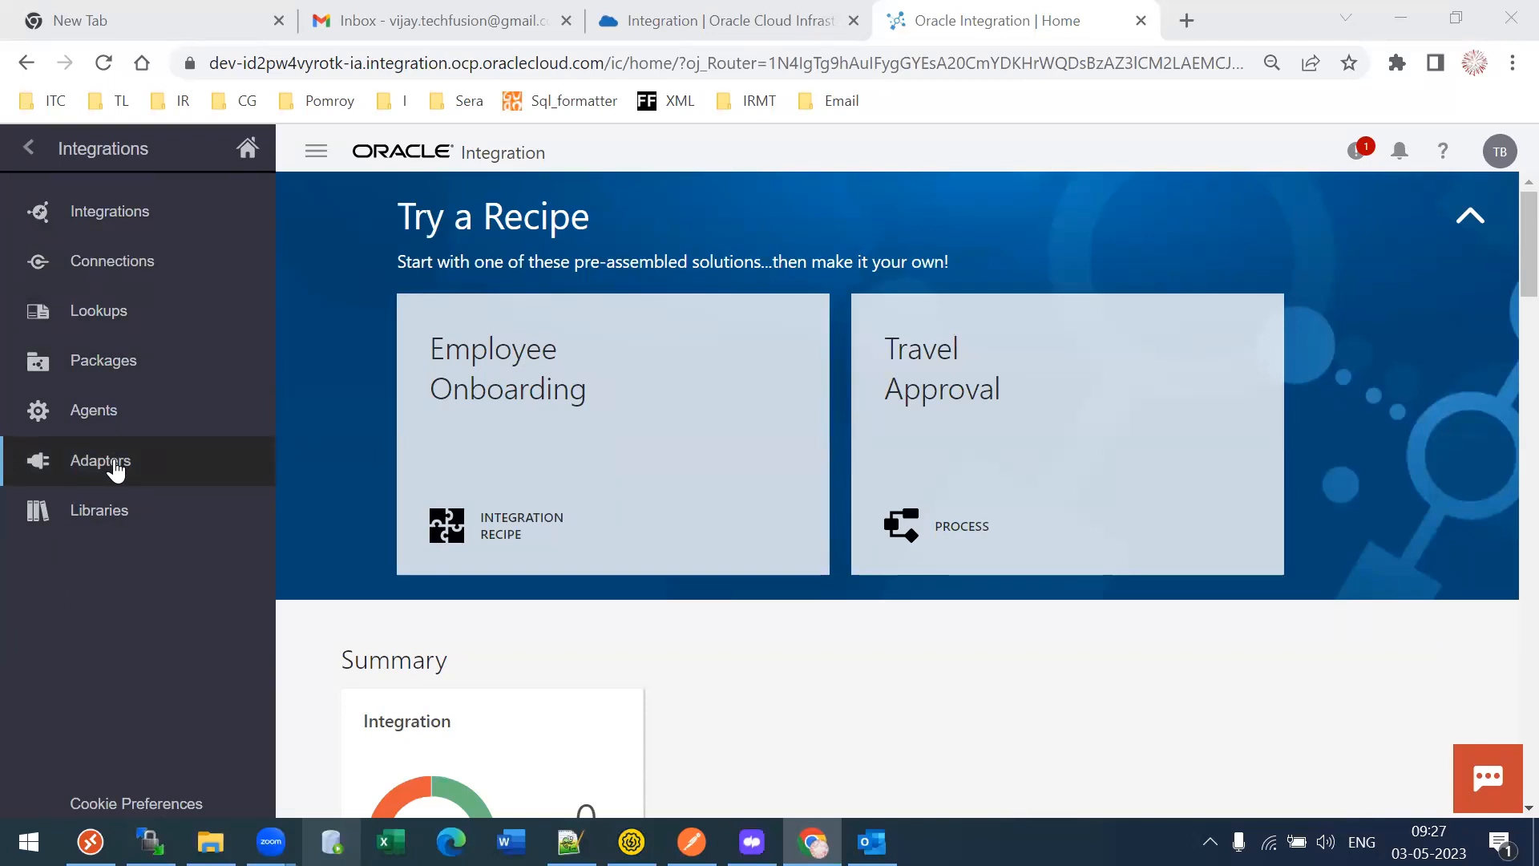
- Open the Adapters page, note the total of 81 adapters, and scroll through the list
left_click(76, 473)
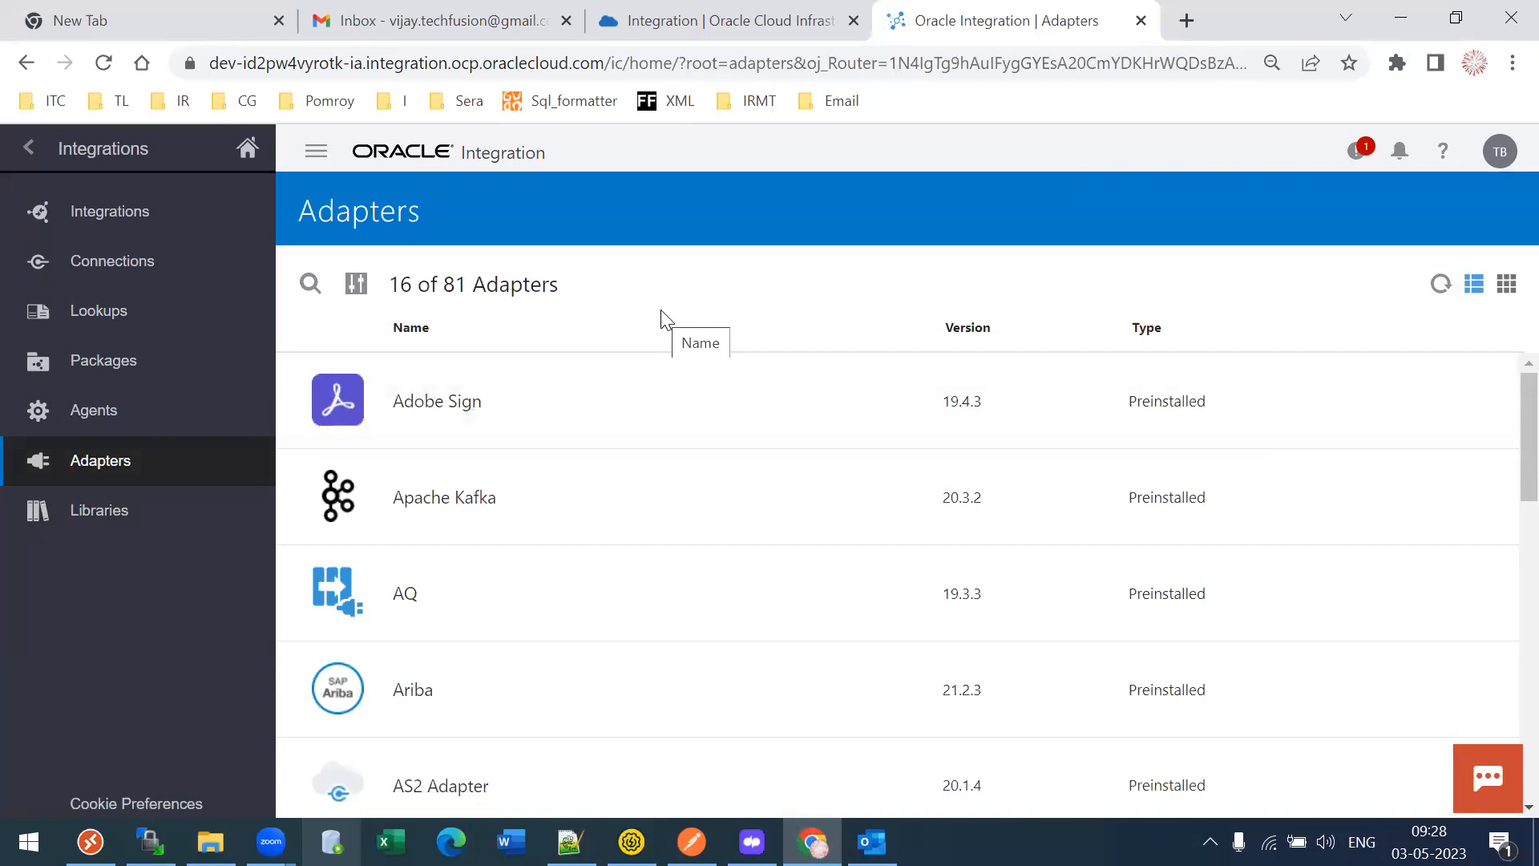
double_click(453, 289)
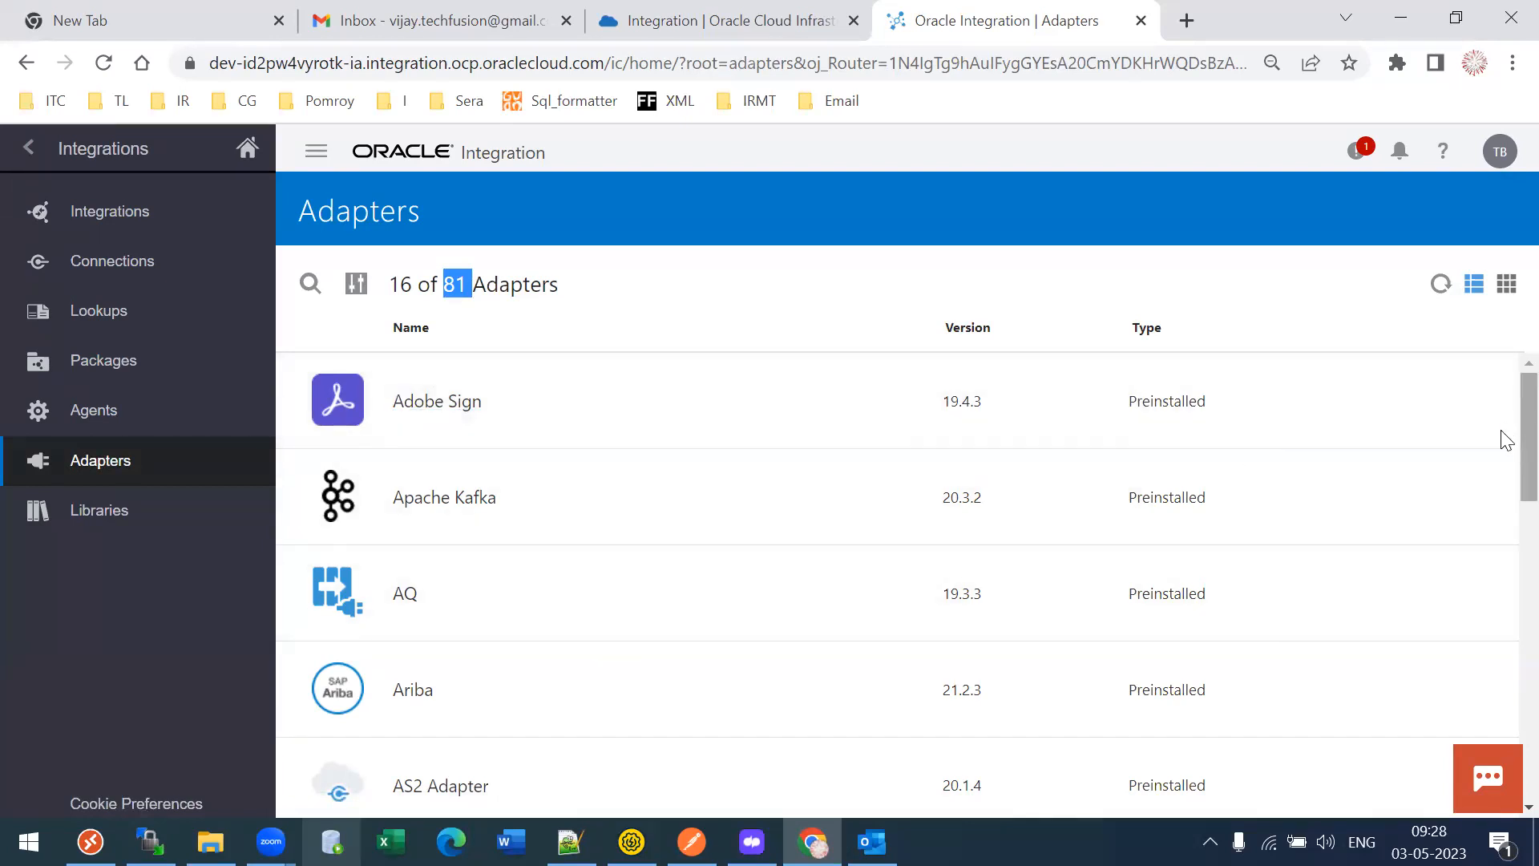
scroll(1505, 457, "down", 3)
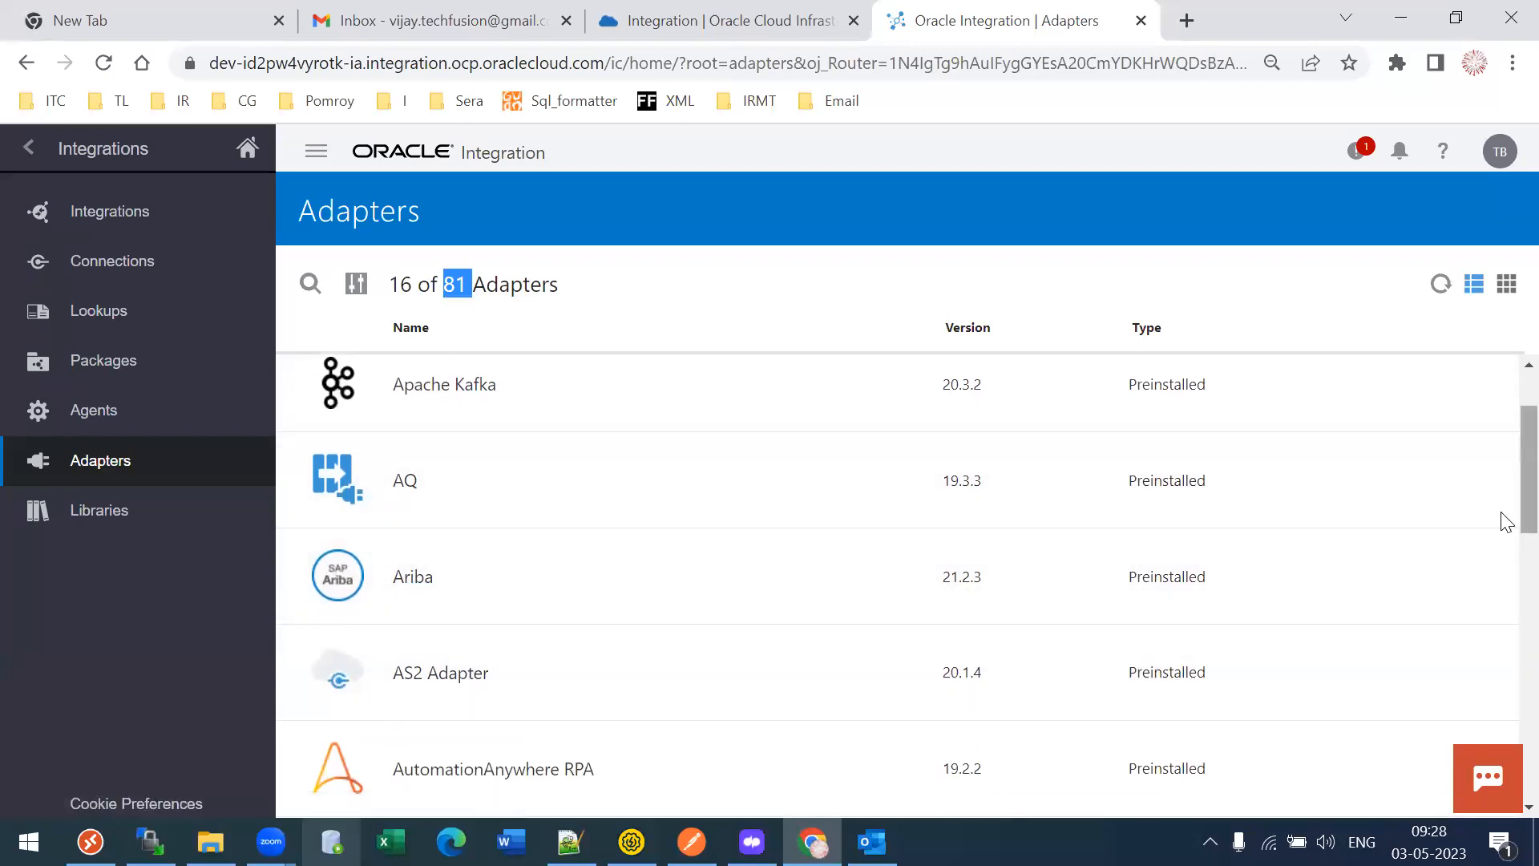
scroll(1504, 521, "down", 4)
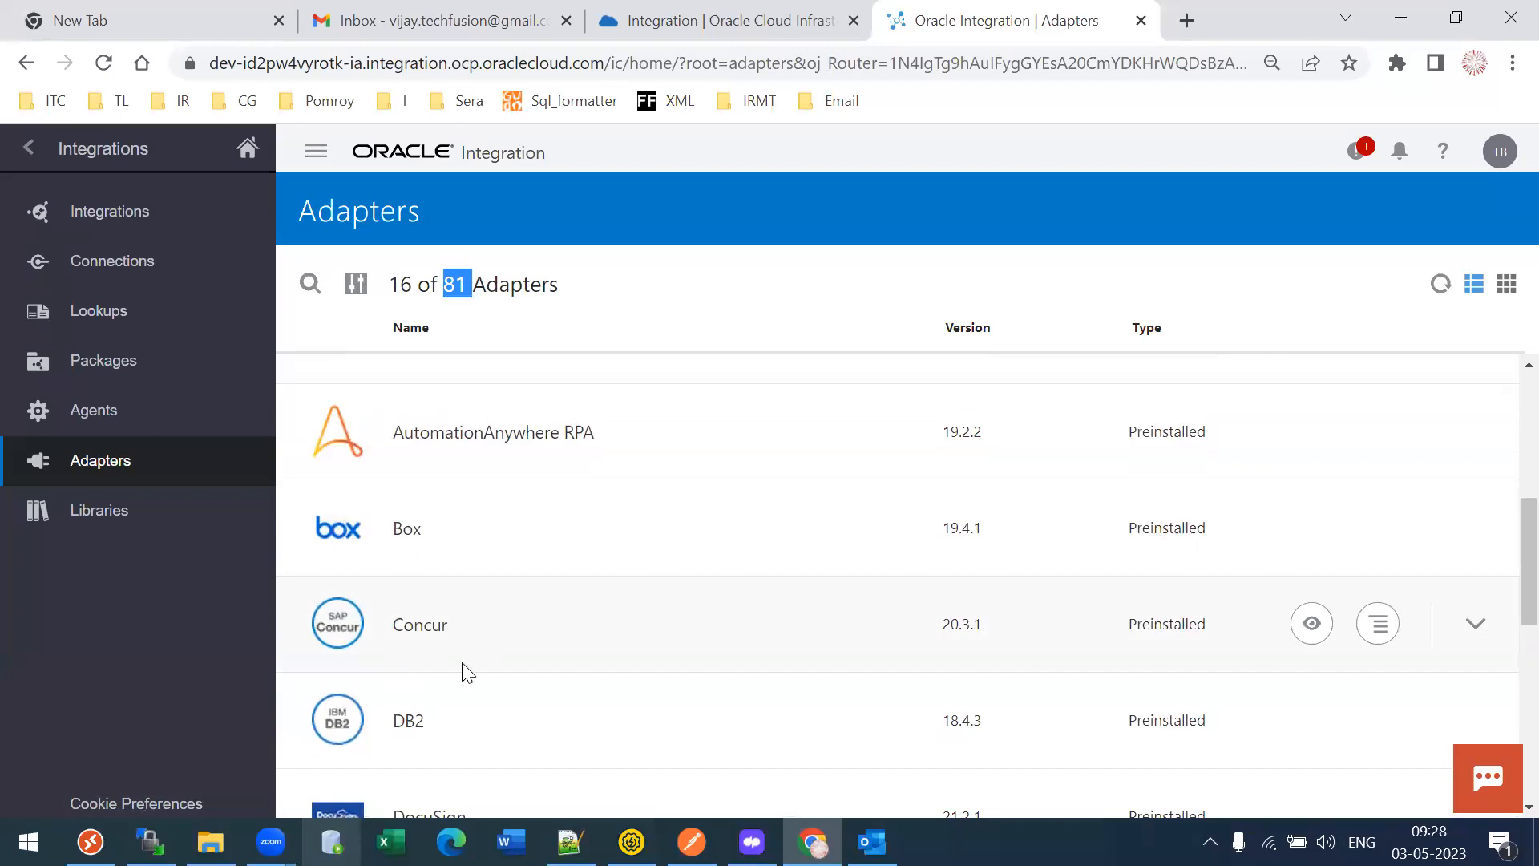
scroll(1504, 617, "down", 5)
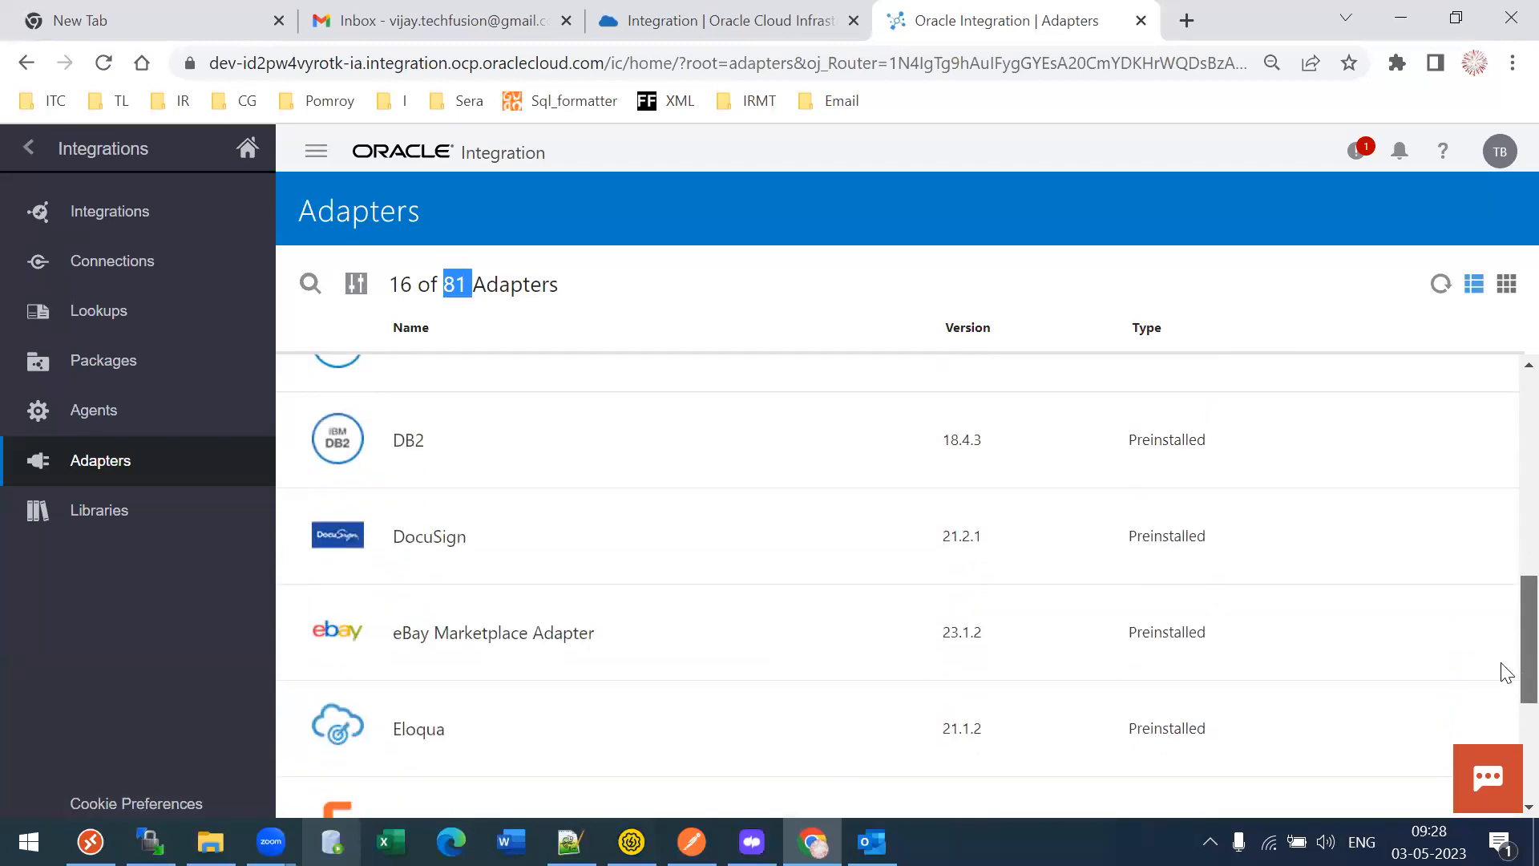
scroll(1505, 722, "down", 5)
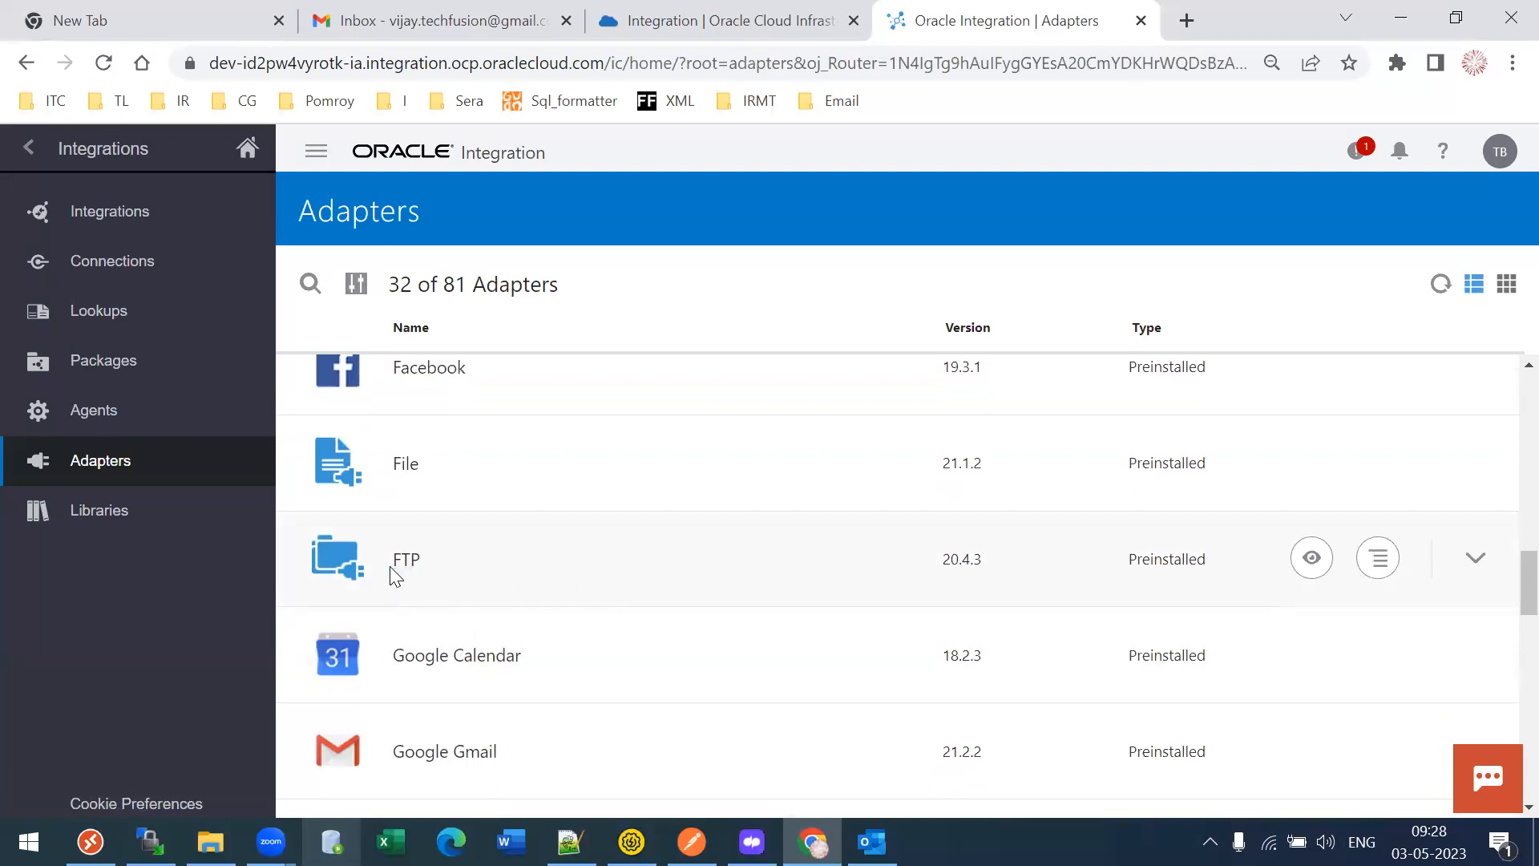
scroll(1505, 591, "down", 3)
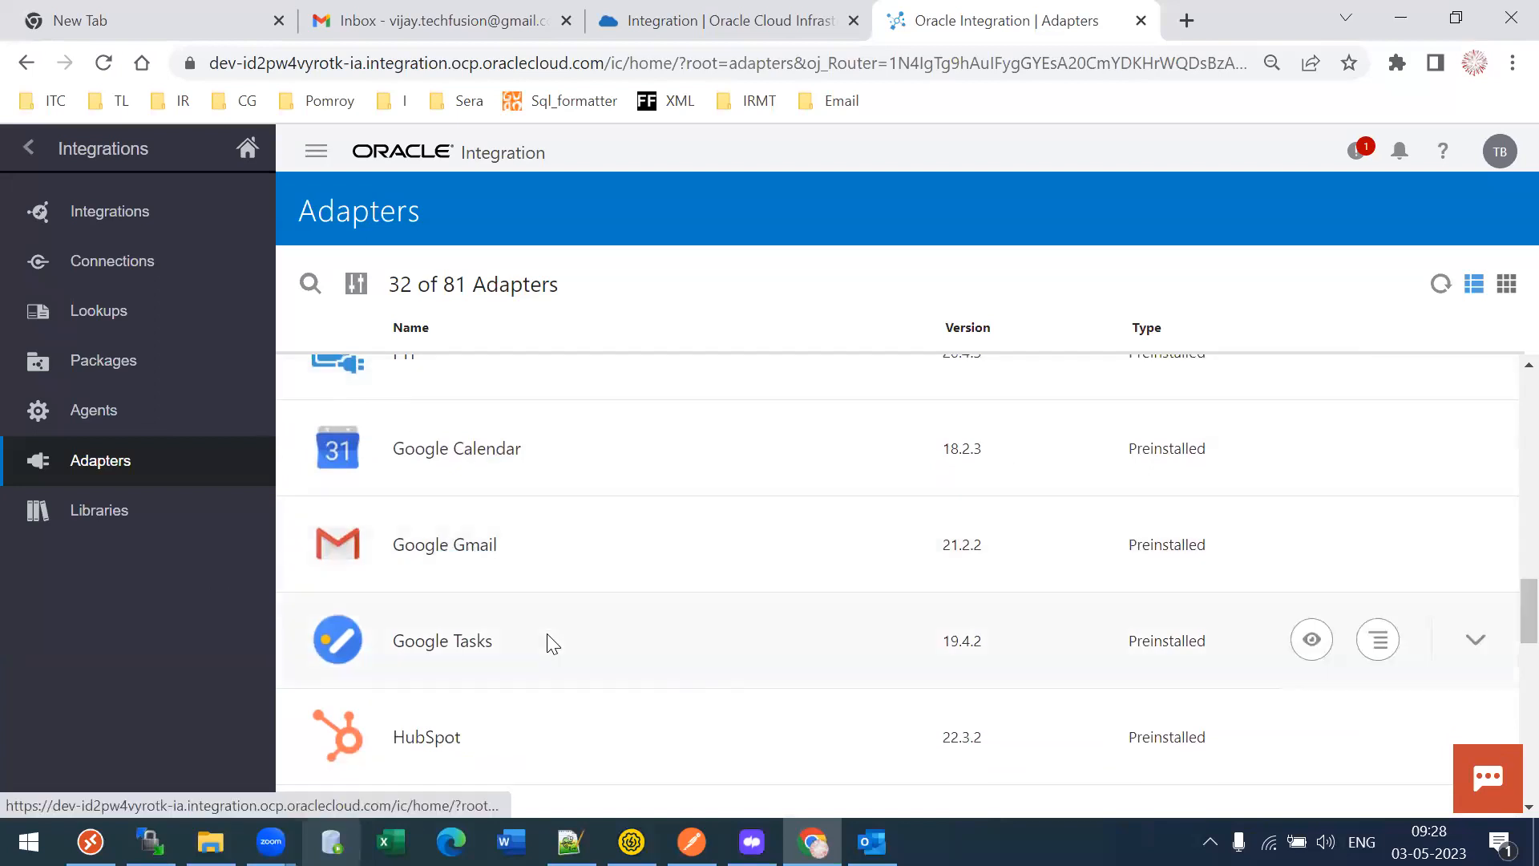
scroll(1506, 633, "down", 1)
scroll(1506, 638, "down", 5)
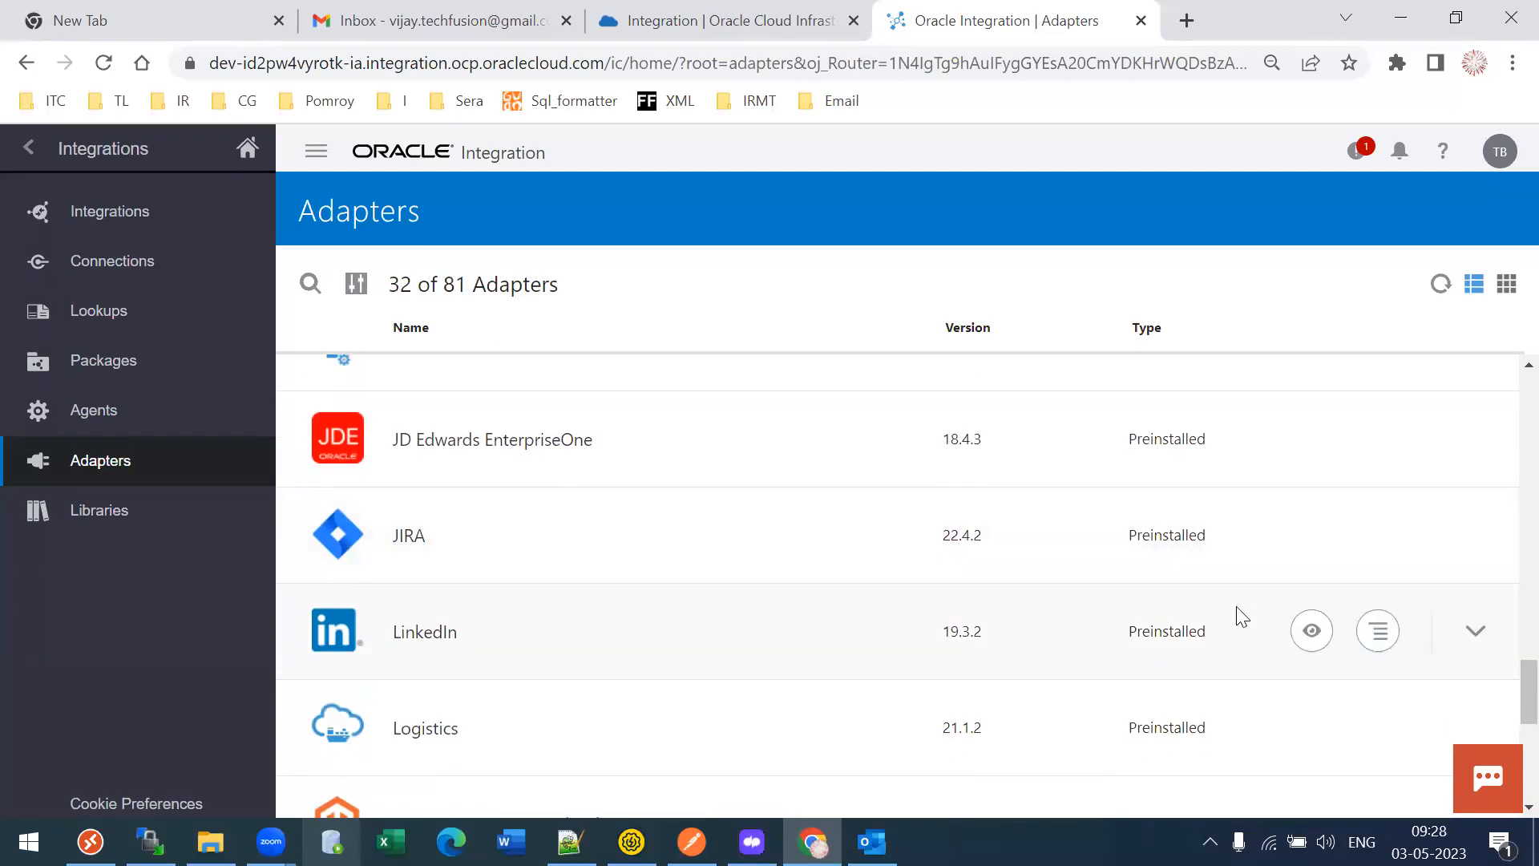
scroll(1505, 721, "down", 2)
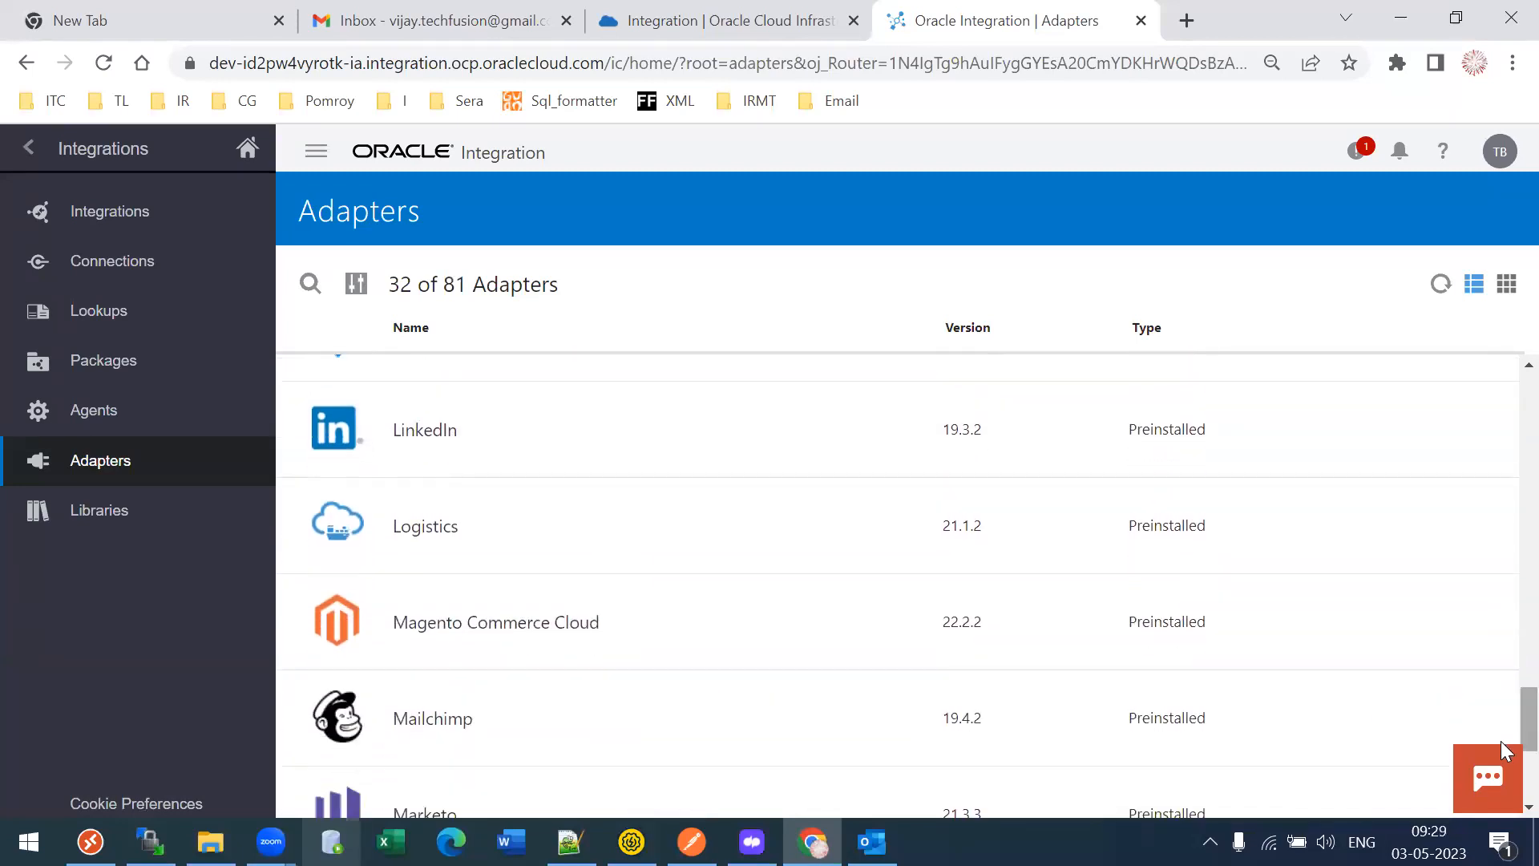
- Search the adapters for 'SAP', then replace the search term with 'Oracle'
left_click(310, 285)
type("SAP")
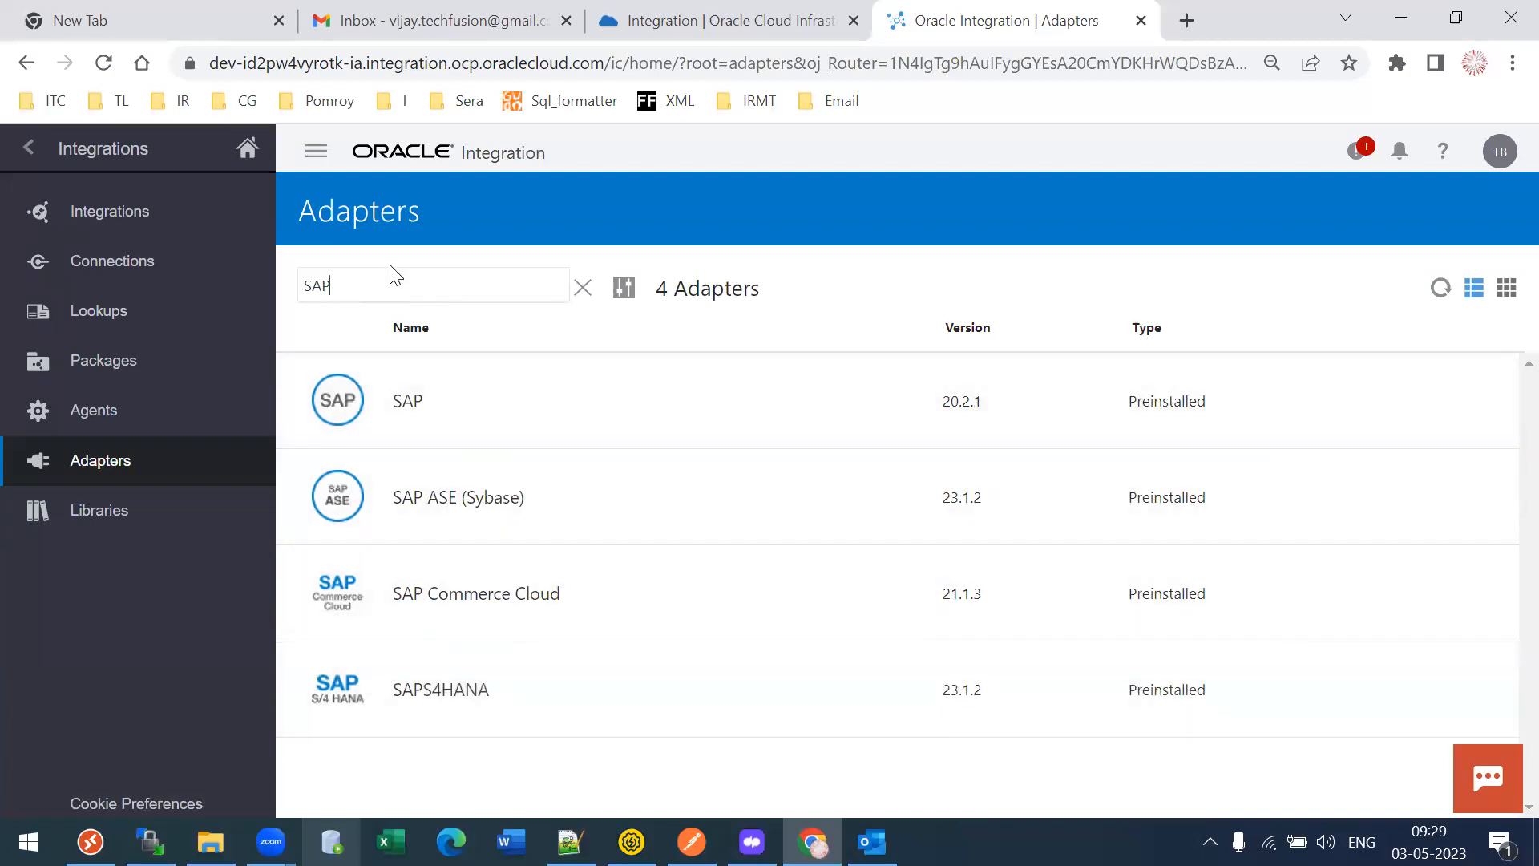
triple_click(384, 294)
type("Oracle")
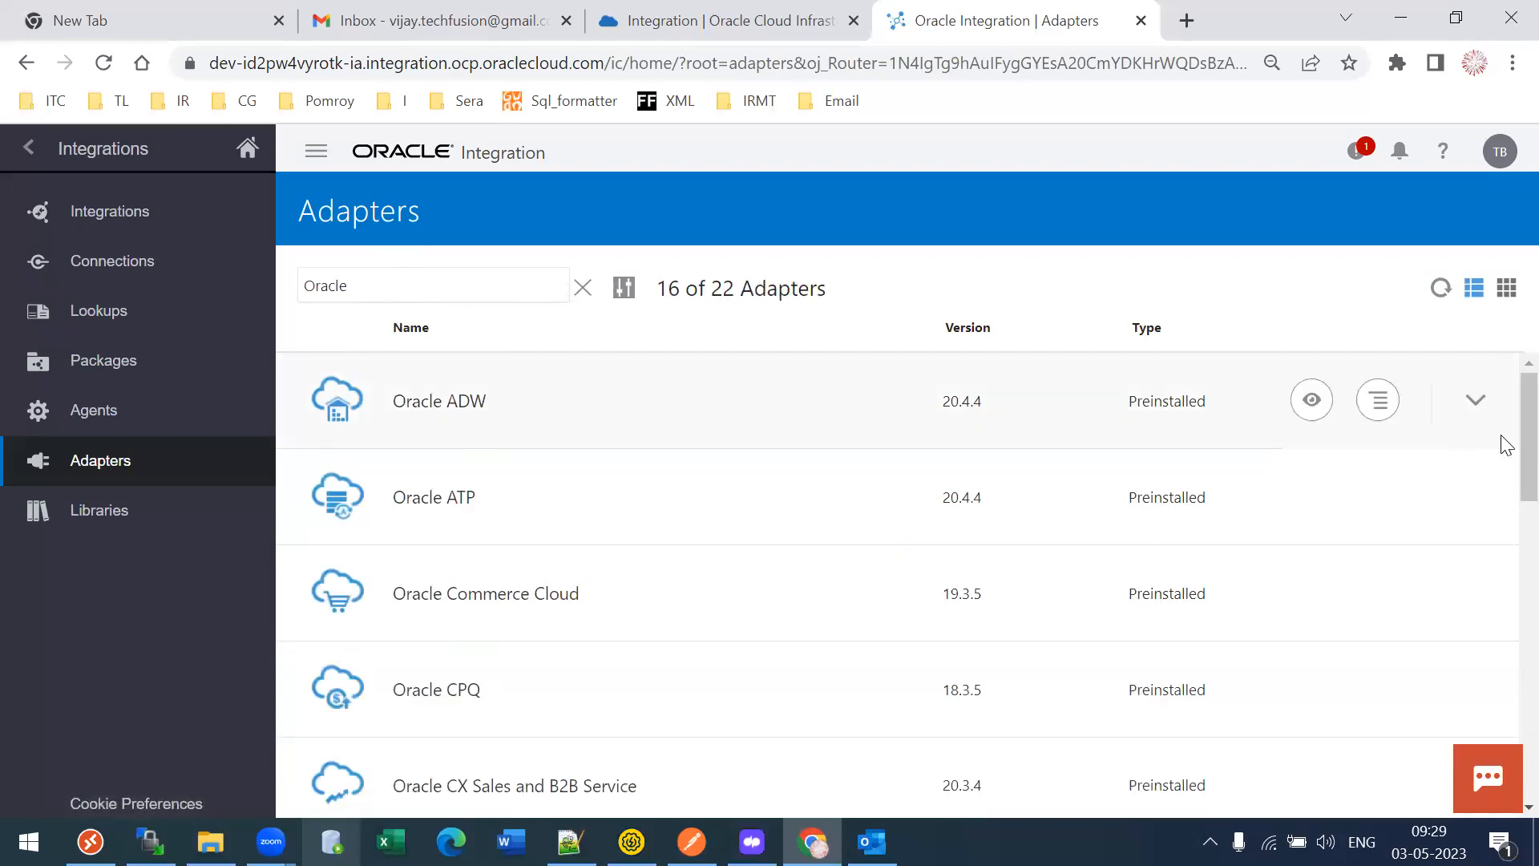
- Scroll through the 22 Oracle adapters, such as ERP Cloud, E-Business Suite and HCM Cloud
scroll(1504, 437, "down", 1)
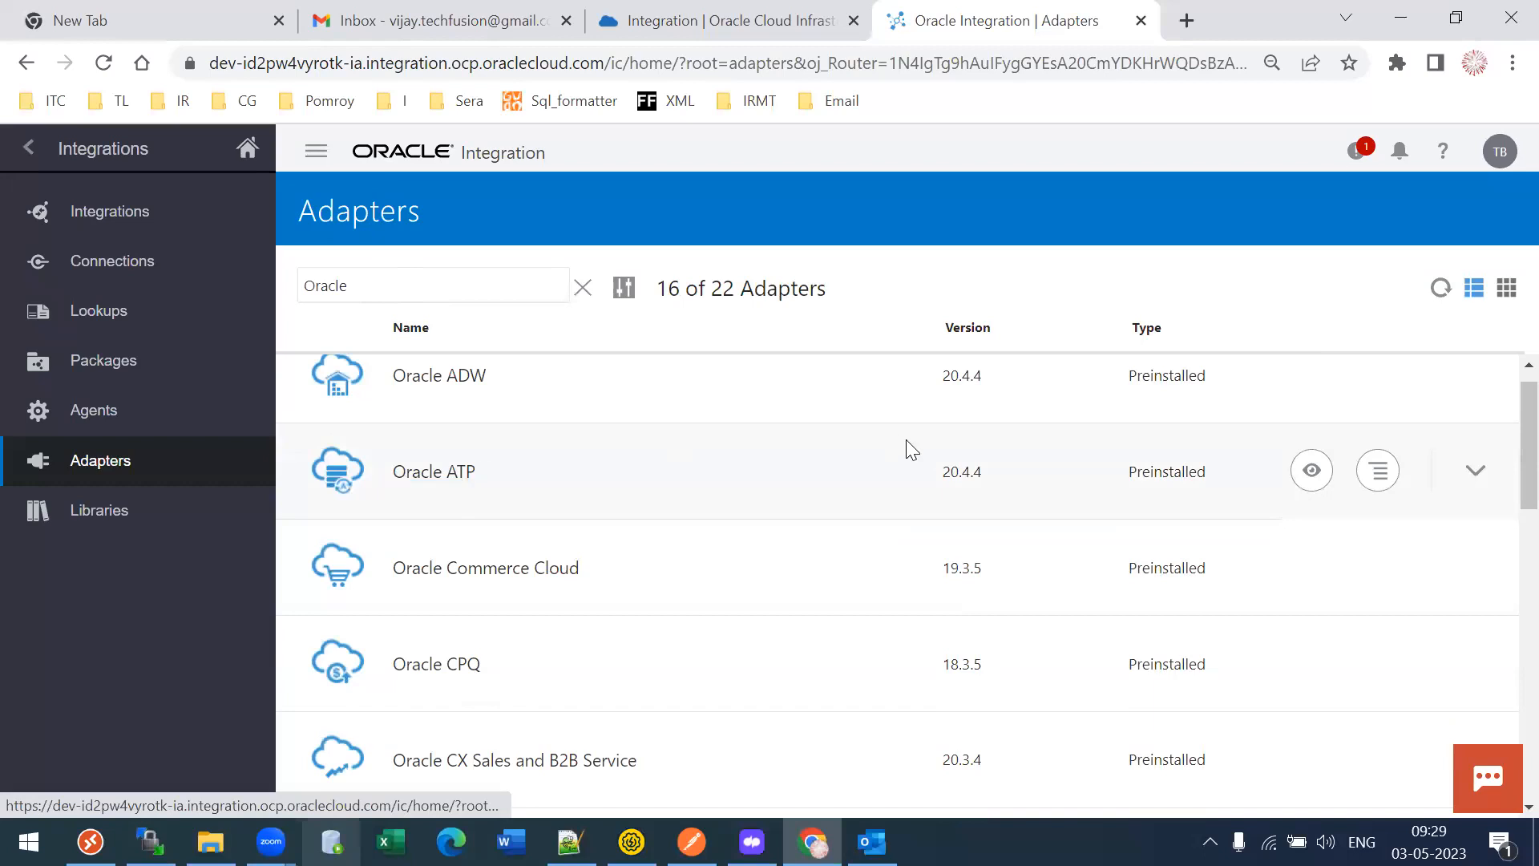
scroll(1504, 473, "down", 1)
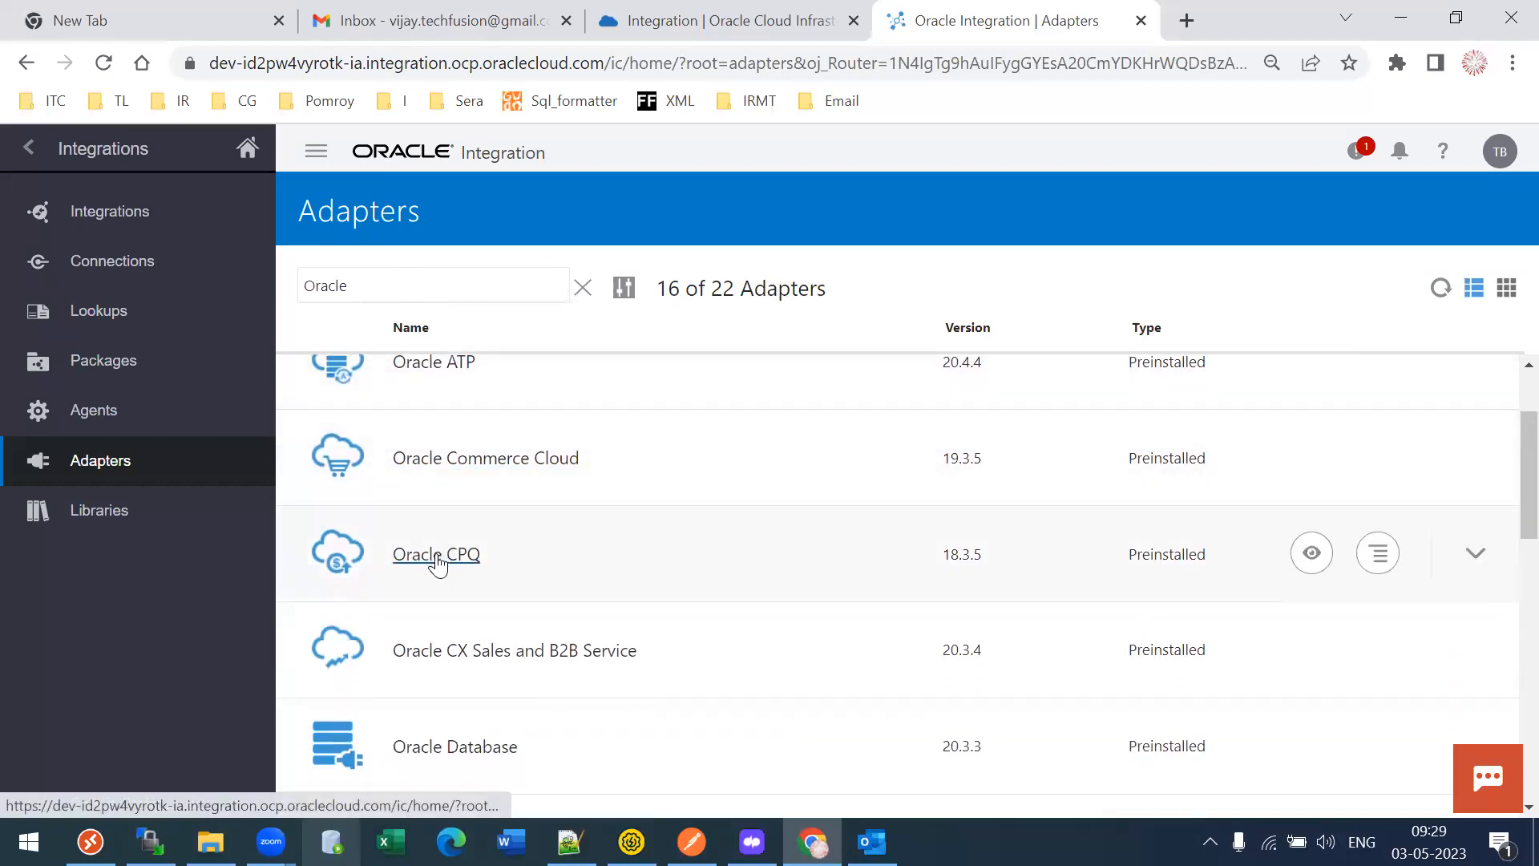
scroll(1502, 529, "down", 2)
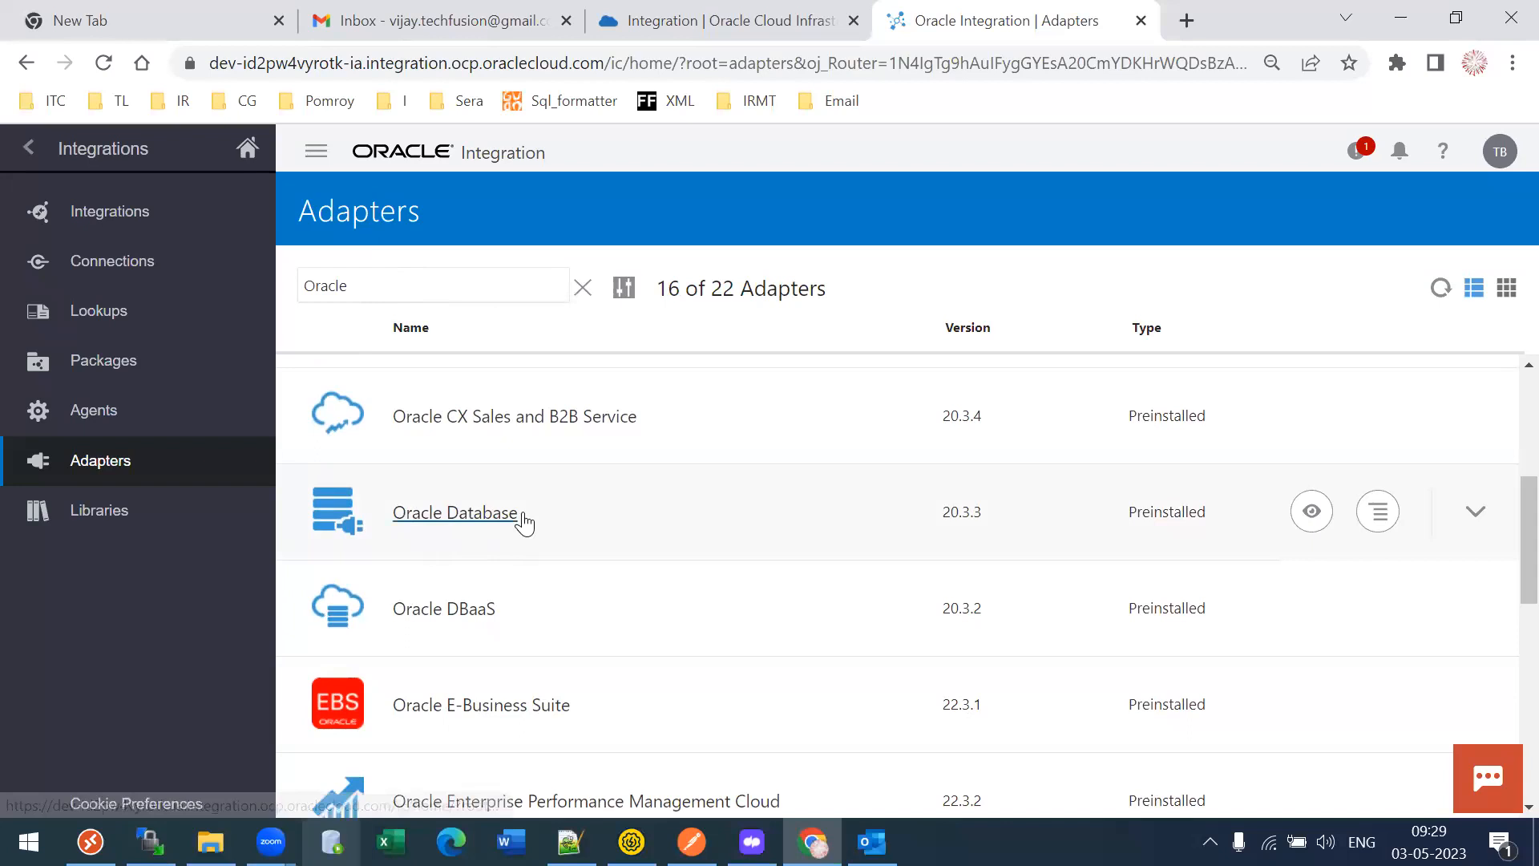
scroll(1505, 513, "down", 1)
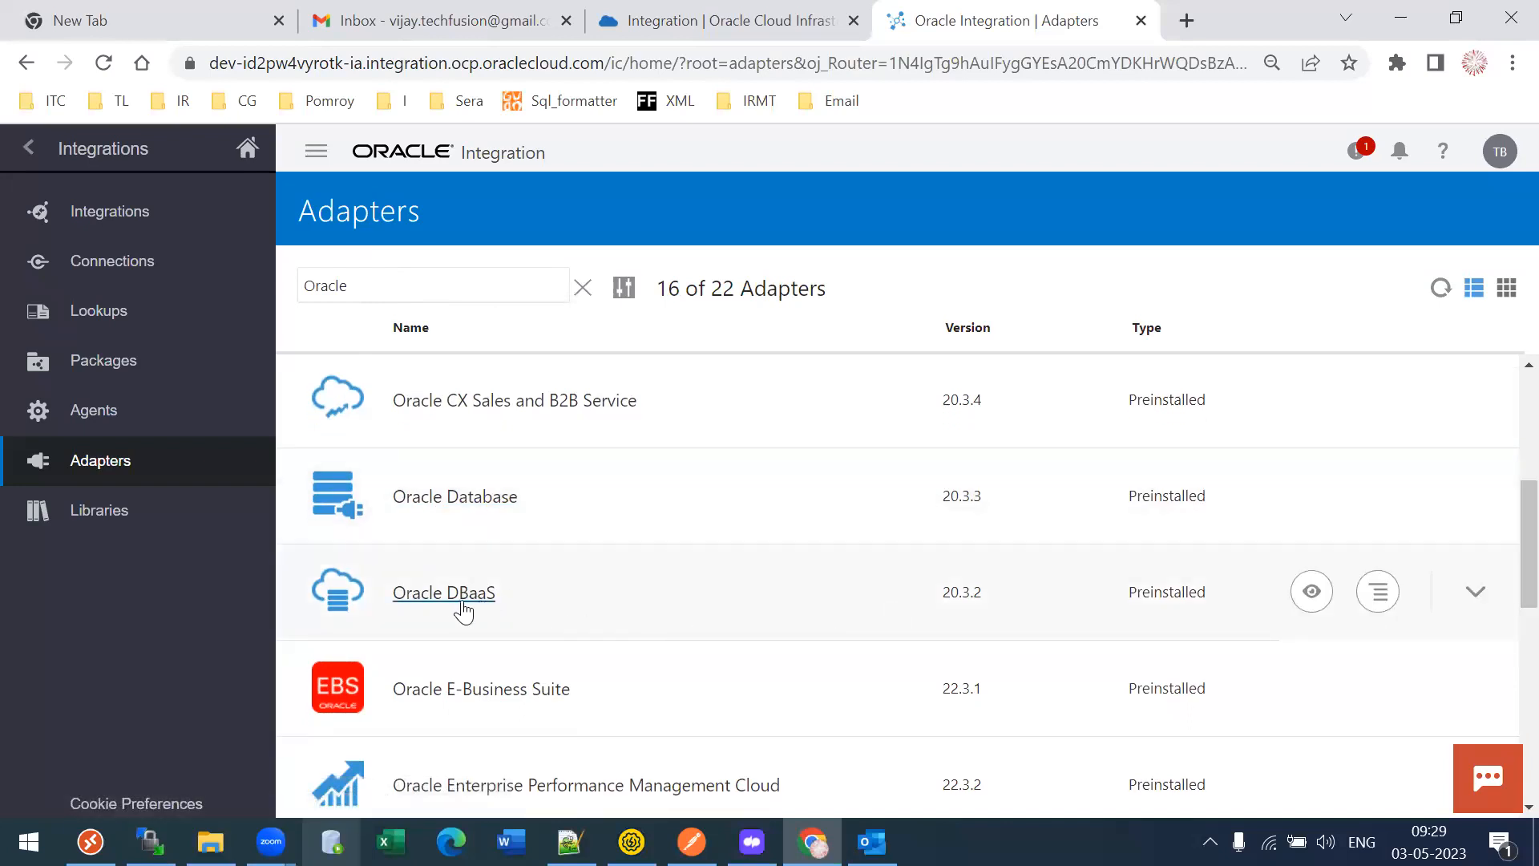
scroll(1505, 574, "down", 2)
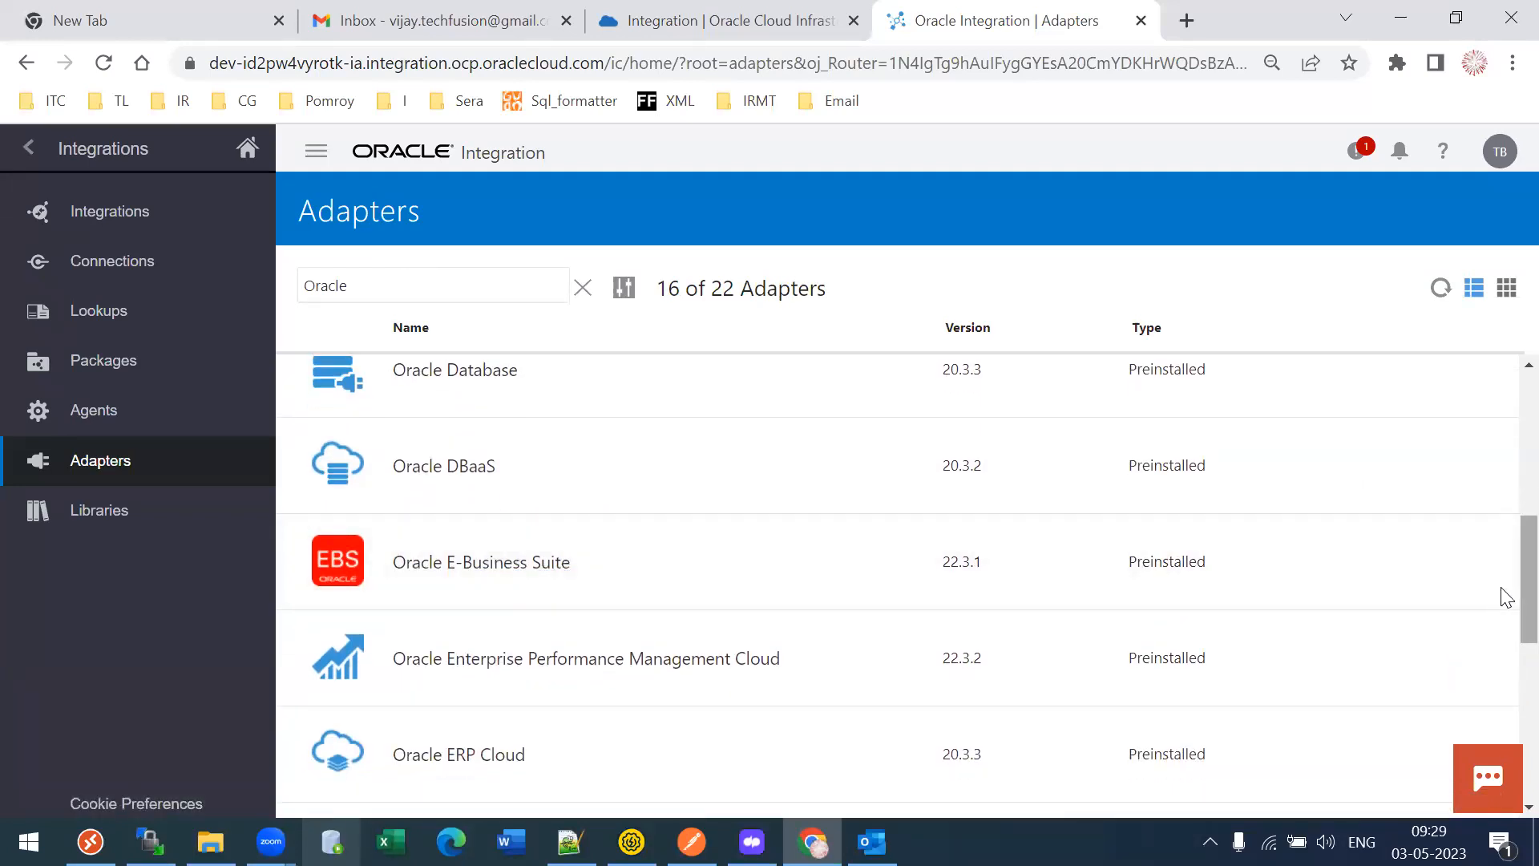
scroll(1505, 603, "down", 2)
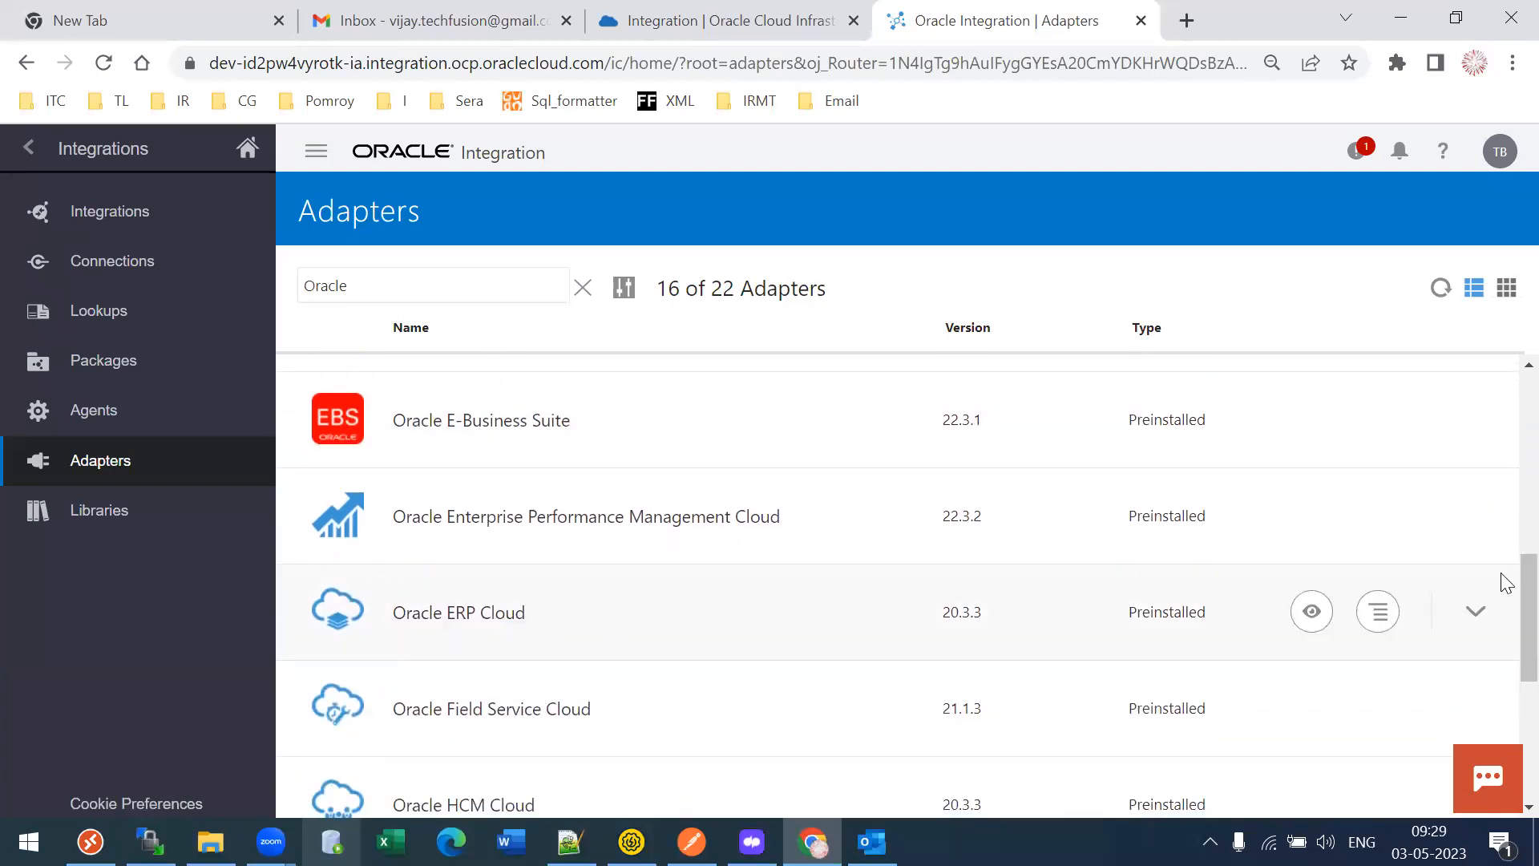
scroll(1502, 622, "down", 2)
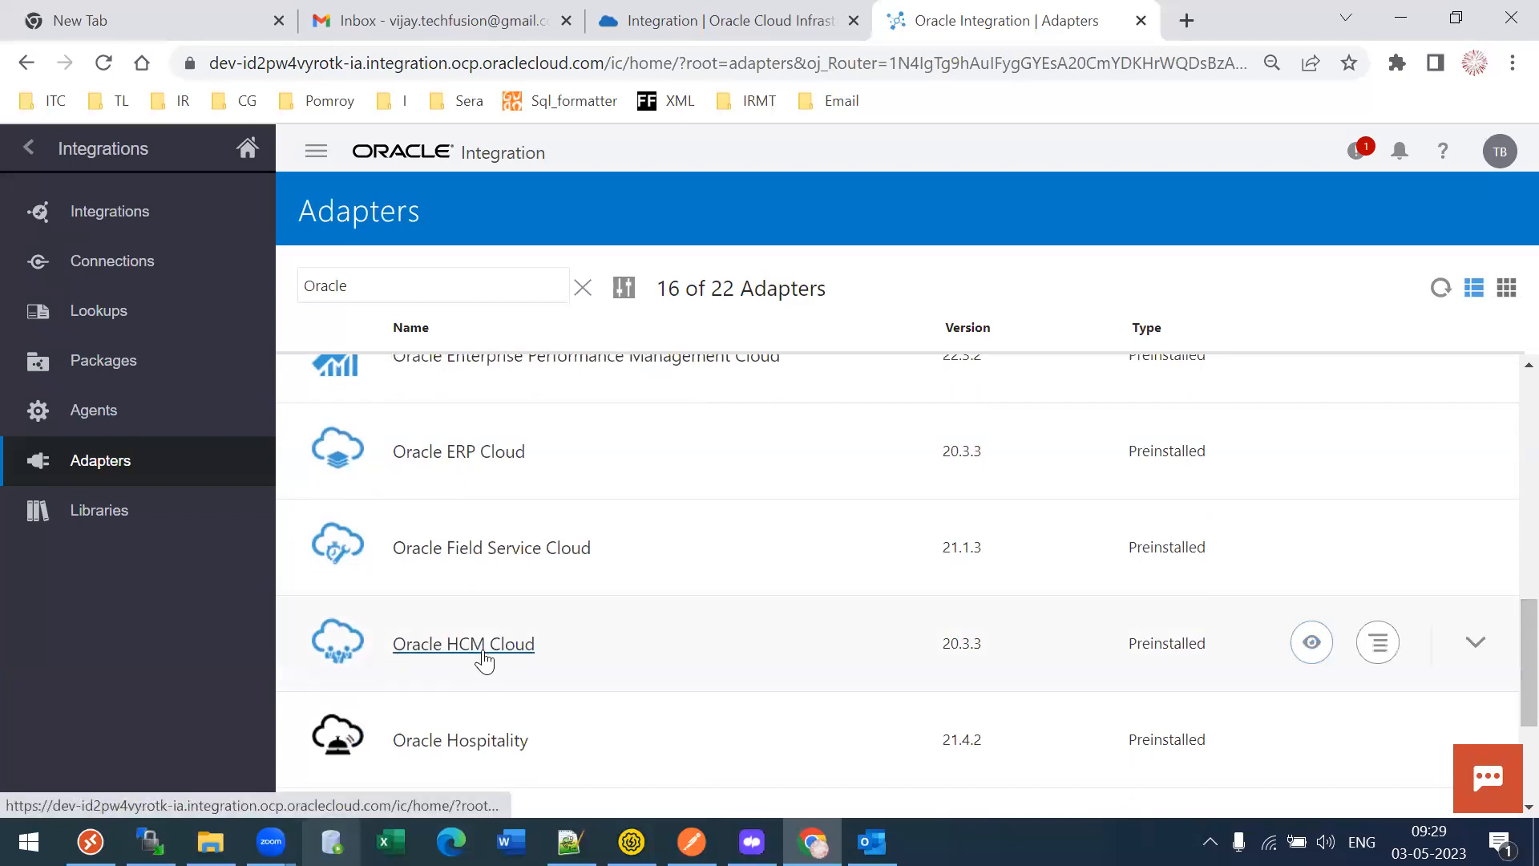
scroll(1506, 674, "down", 2)
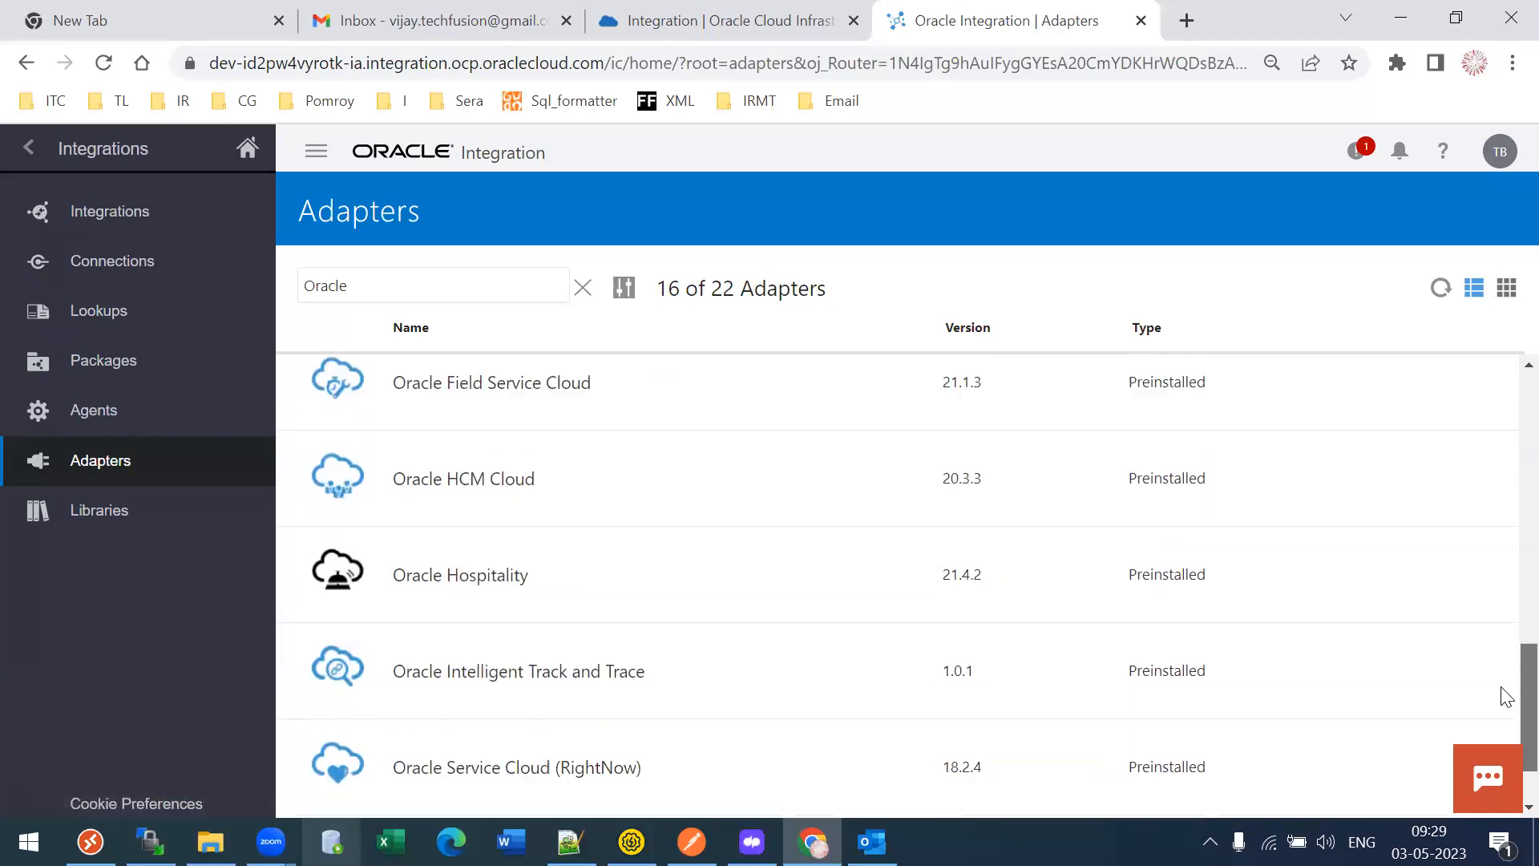
scroll(1506, 696, "down", 3)
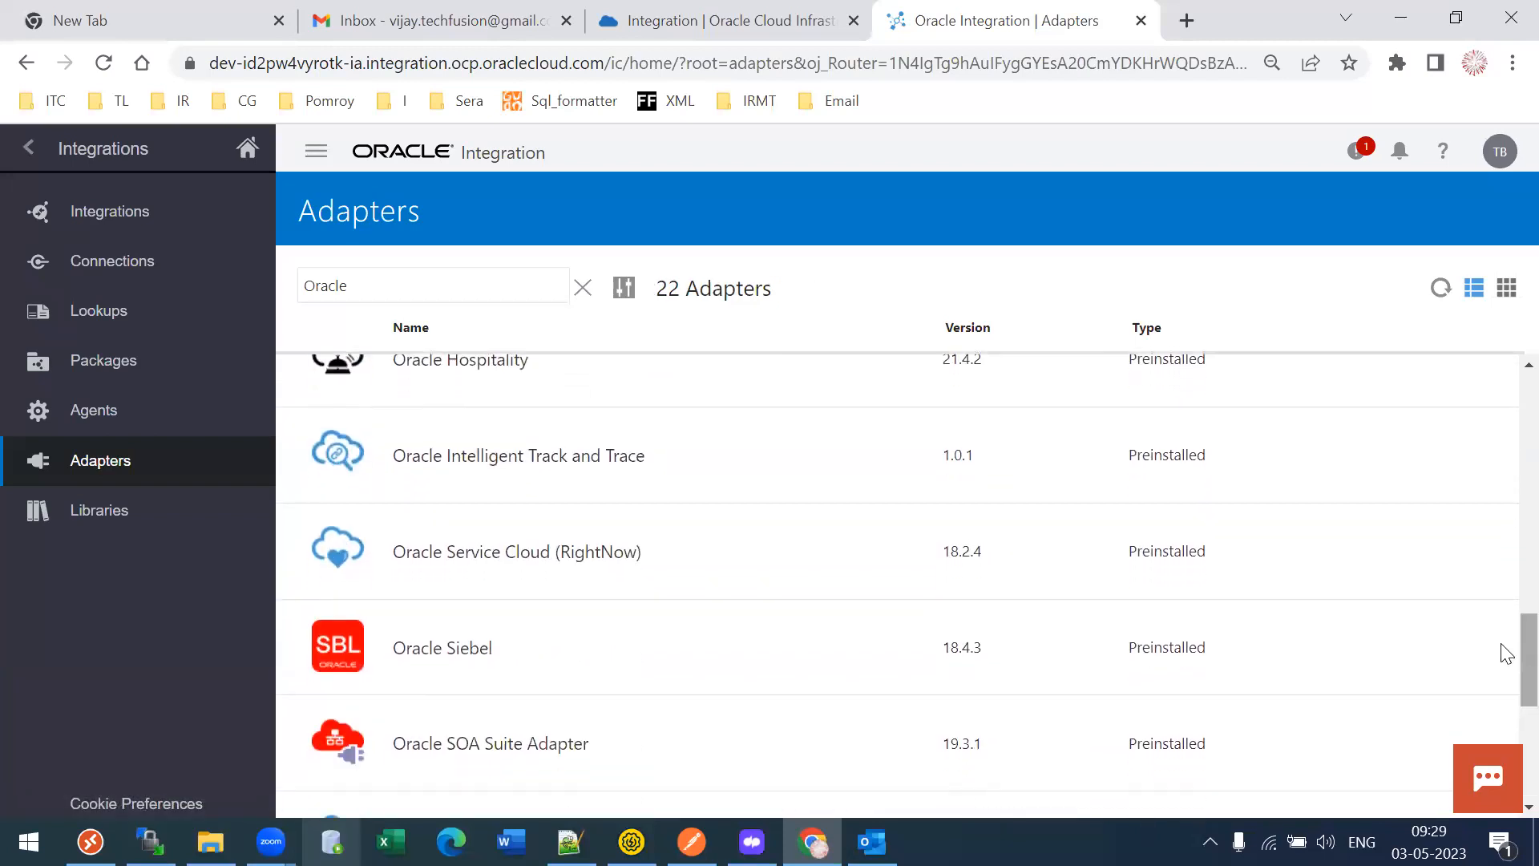
scroll(1505, 654, "down", 2)
scroll(1503, 505, "up", 15)
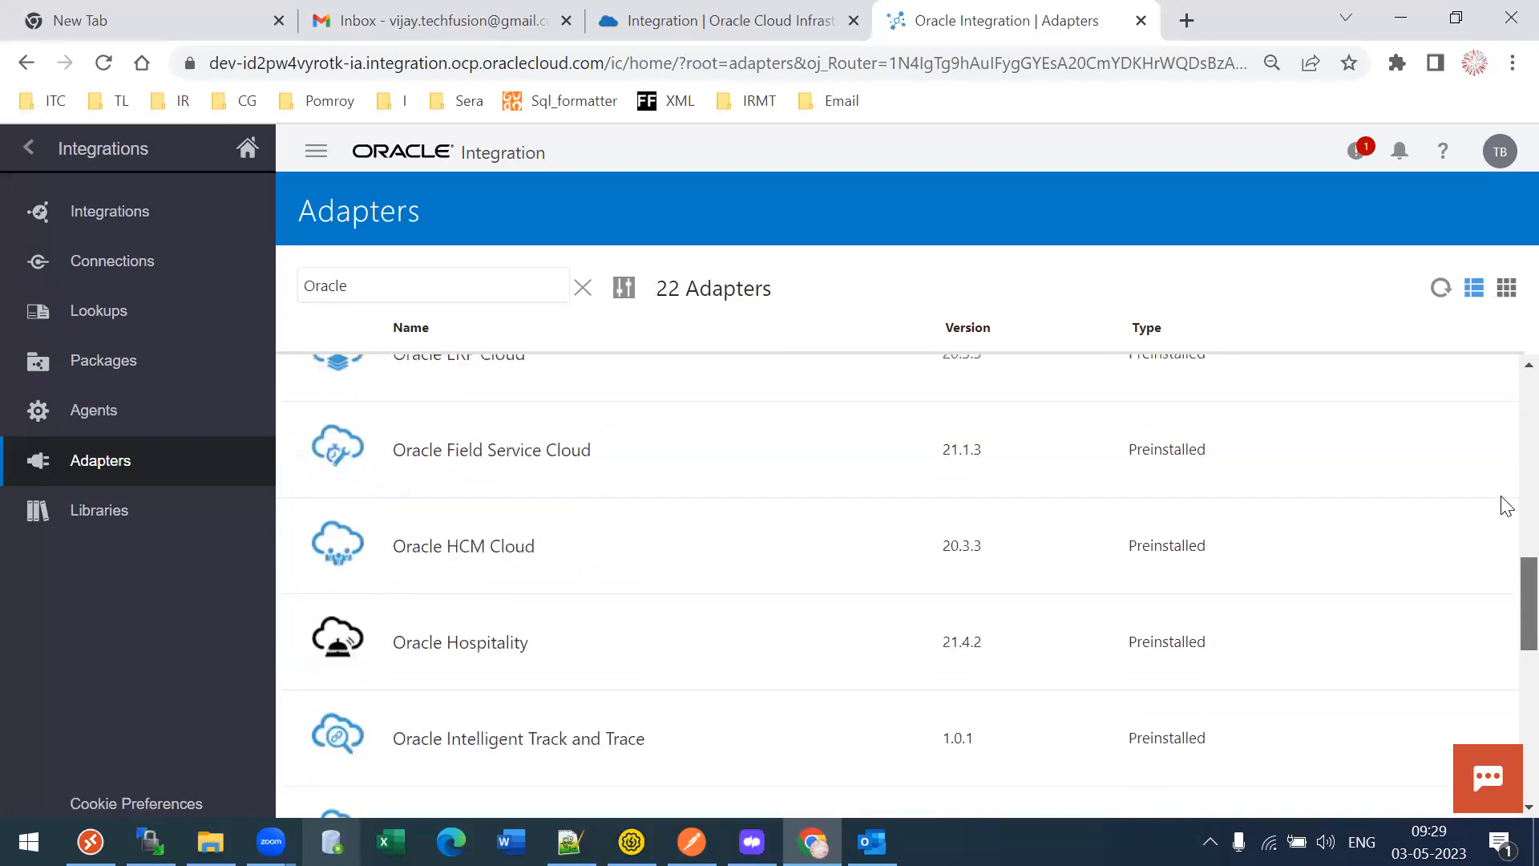
scroll(1503, 417, "down", 2)
scroll(1504, 441, "up", 2)
left_click_drag(1501, 401, 1505, 549)
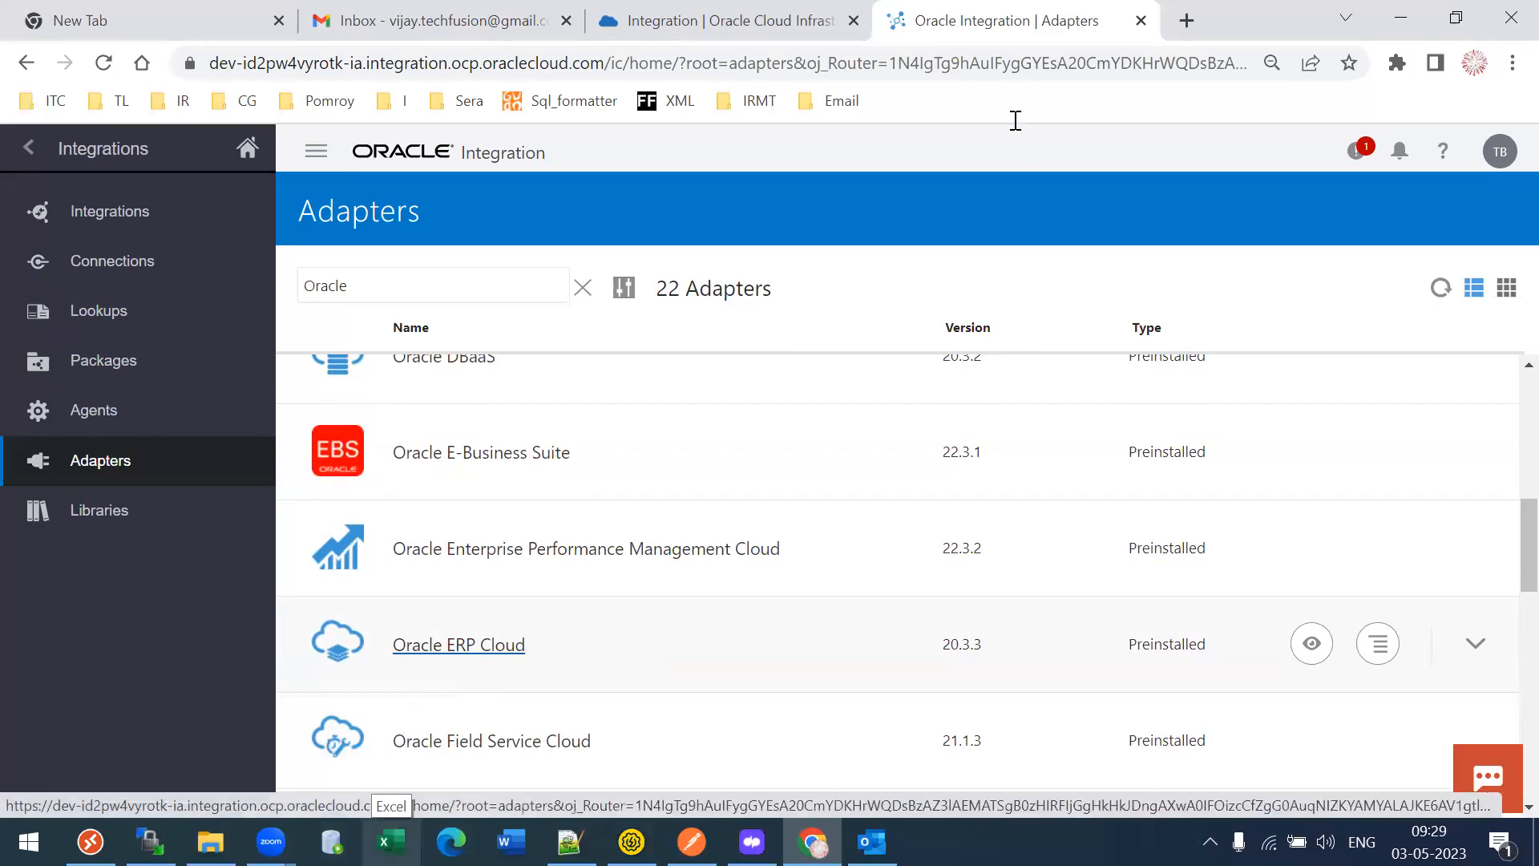
- Open eebv-test.fa.us2.oraclecloud.com in a new tab, sign in, then return to the Oracle Integration tab
left_click(1186, 20)
type("eebv-test.fa.us2.oraclecloud.com")
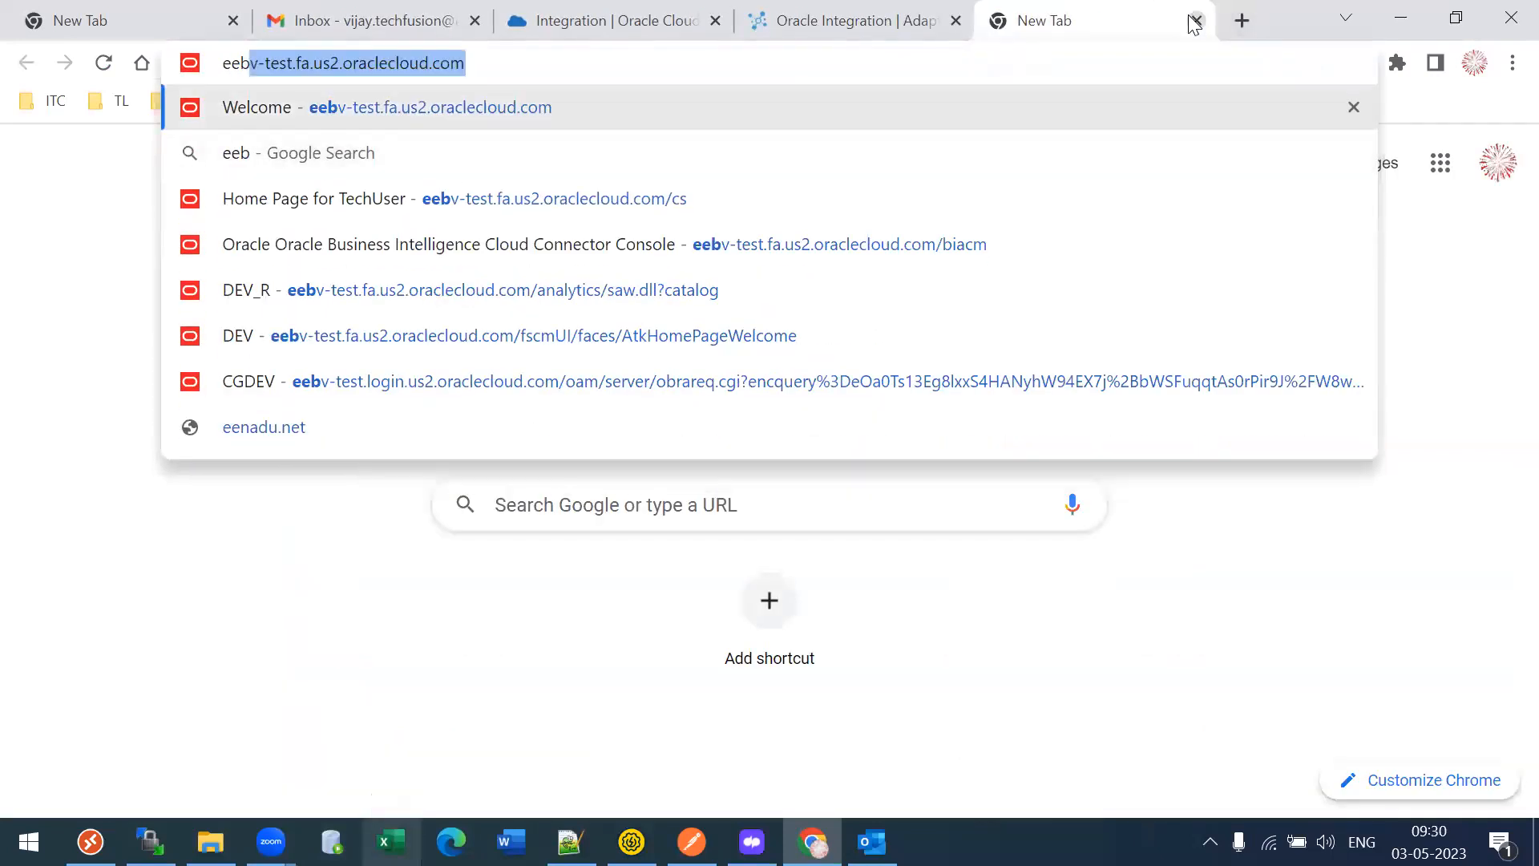
key("Return")
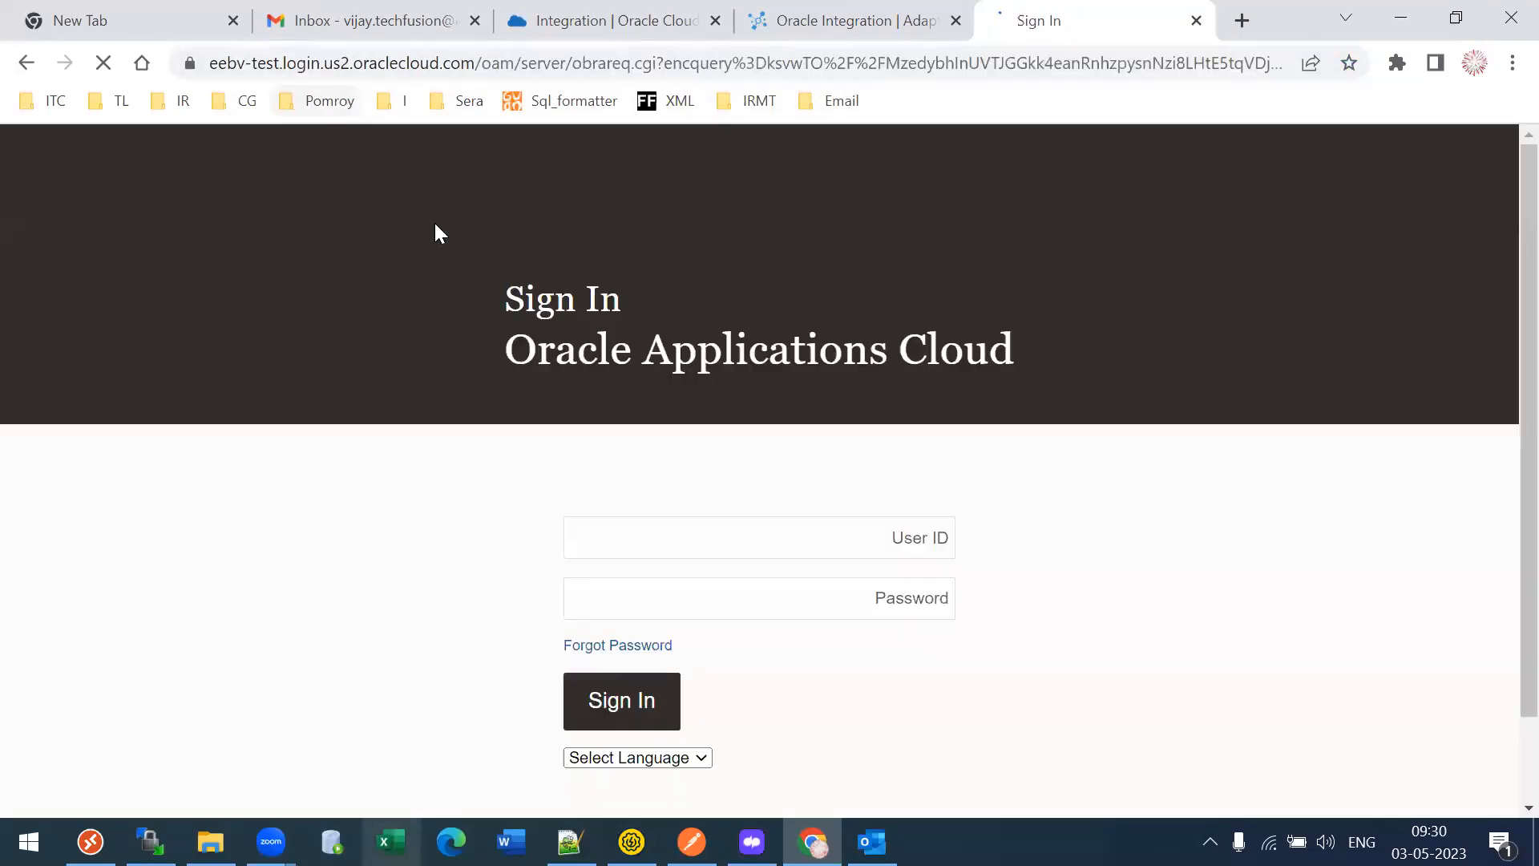
left_click(641, 688)
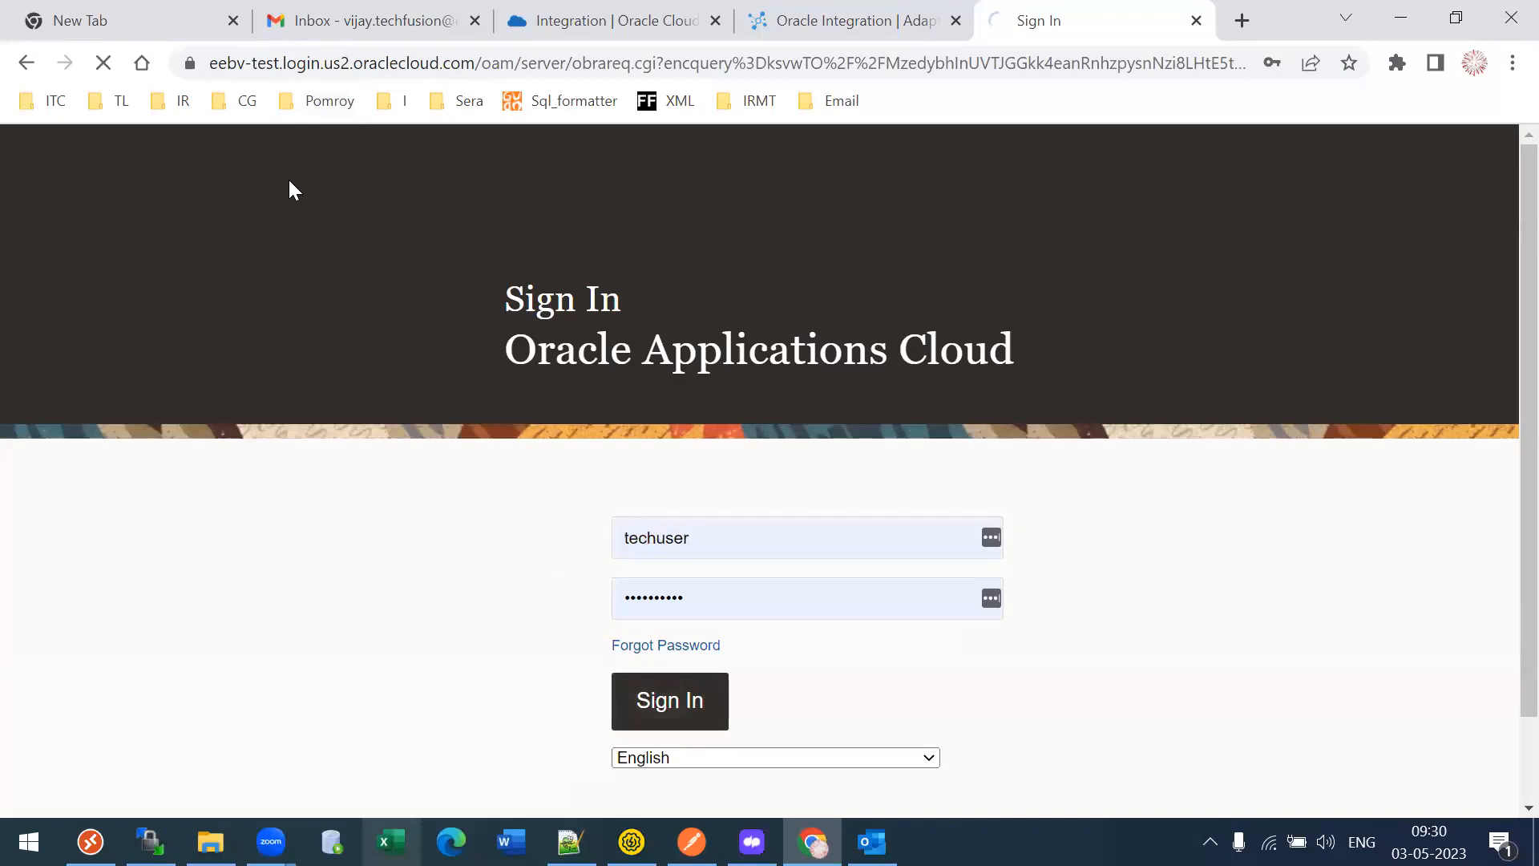
left_click(833, 24)
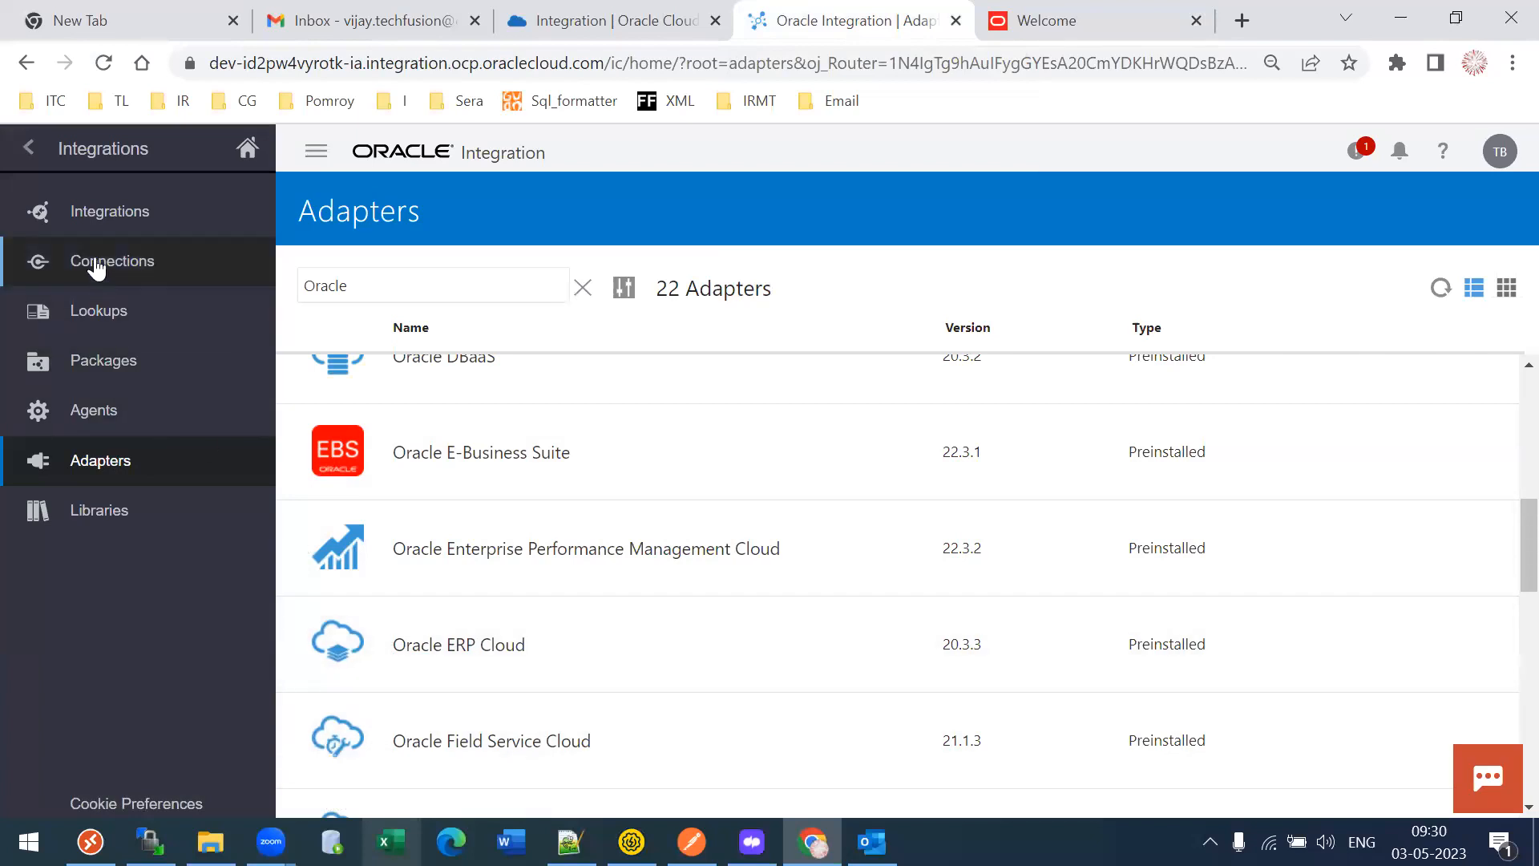
- Open the Connections list, after briefly checking the signed-in Welcome tab
left_click(136, 268)
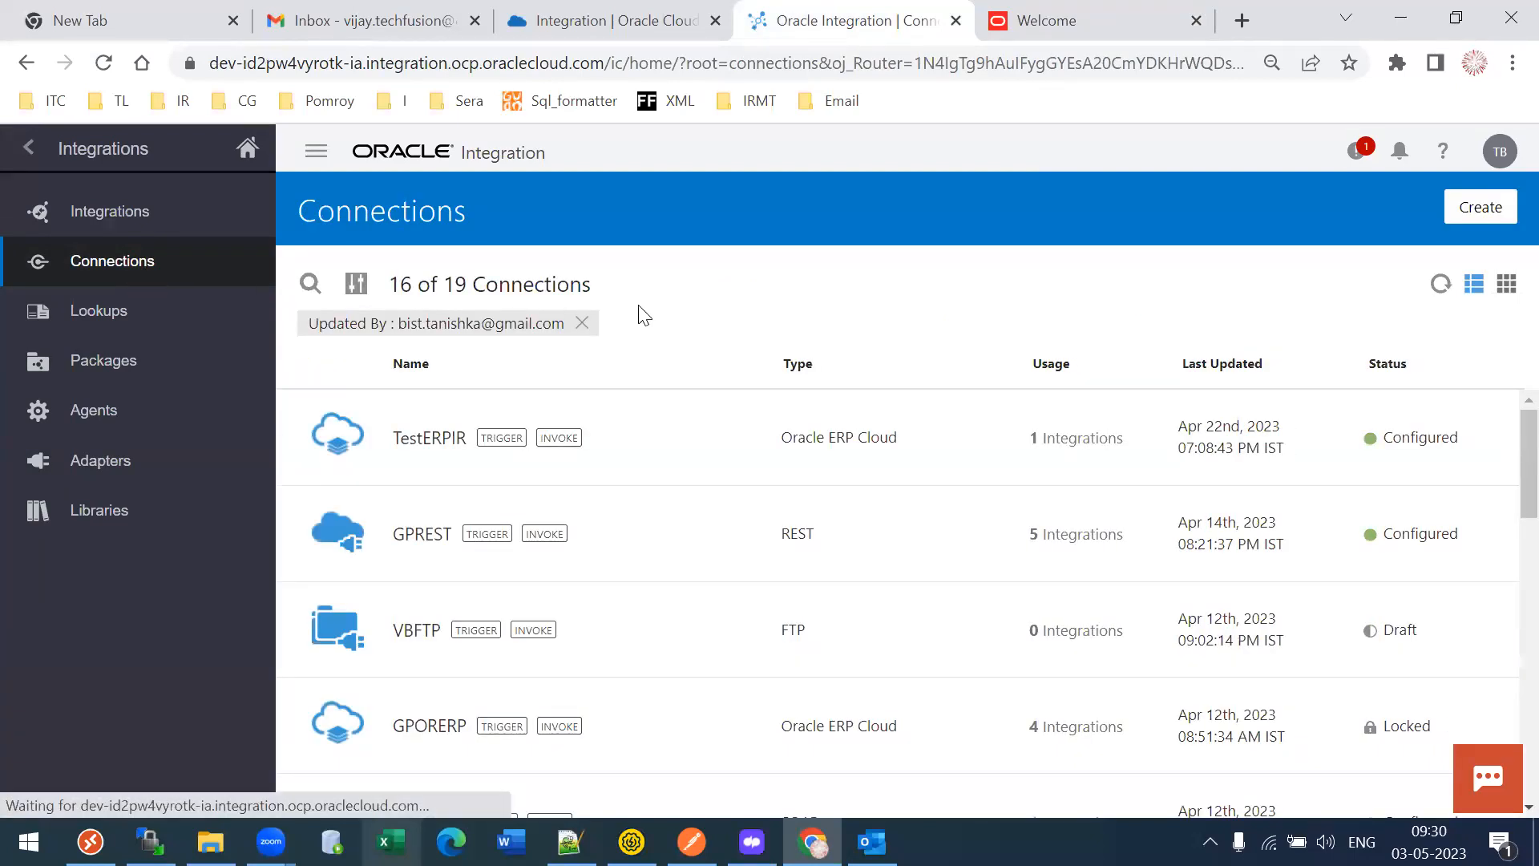
left_click(1099, 10)
left_click(840, 10)
- Start a new connection using the Oracle ERP Cloud adapter, found by searching 'oracle'
left_click(1479, 207)
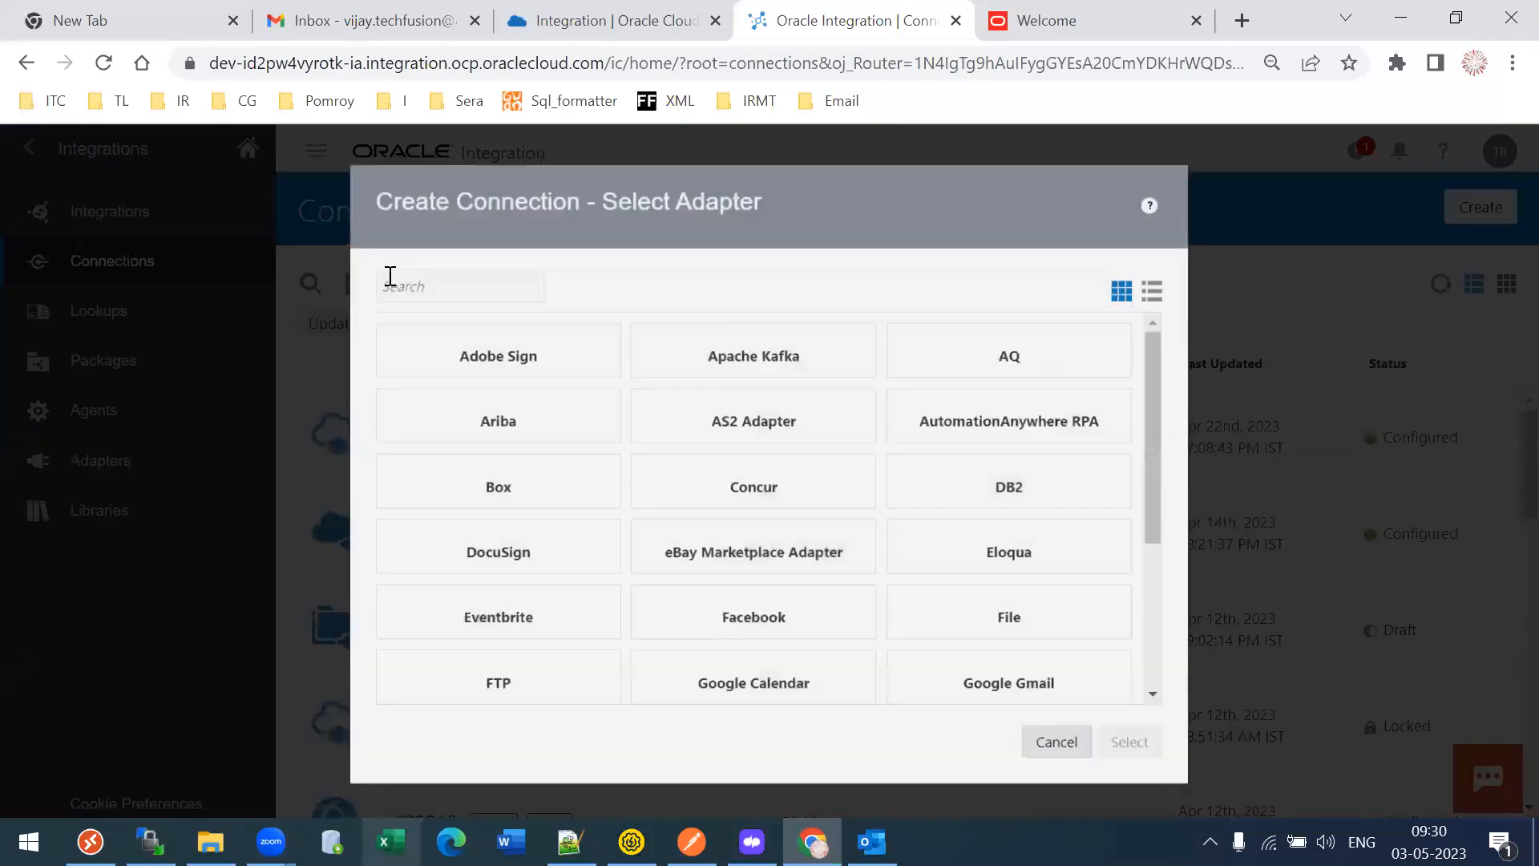
left_click(388, 275)
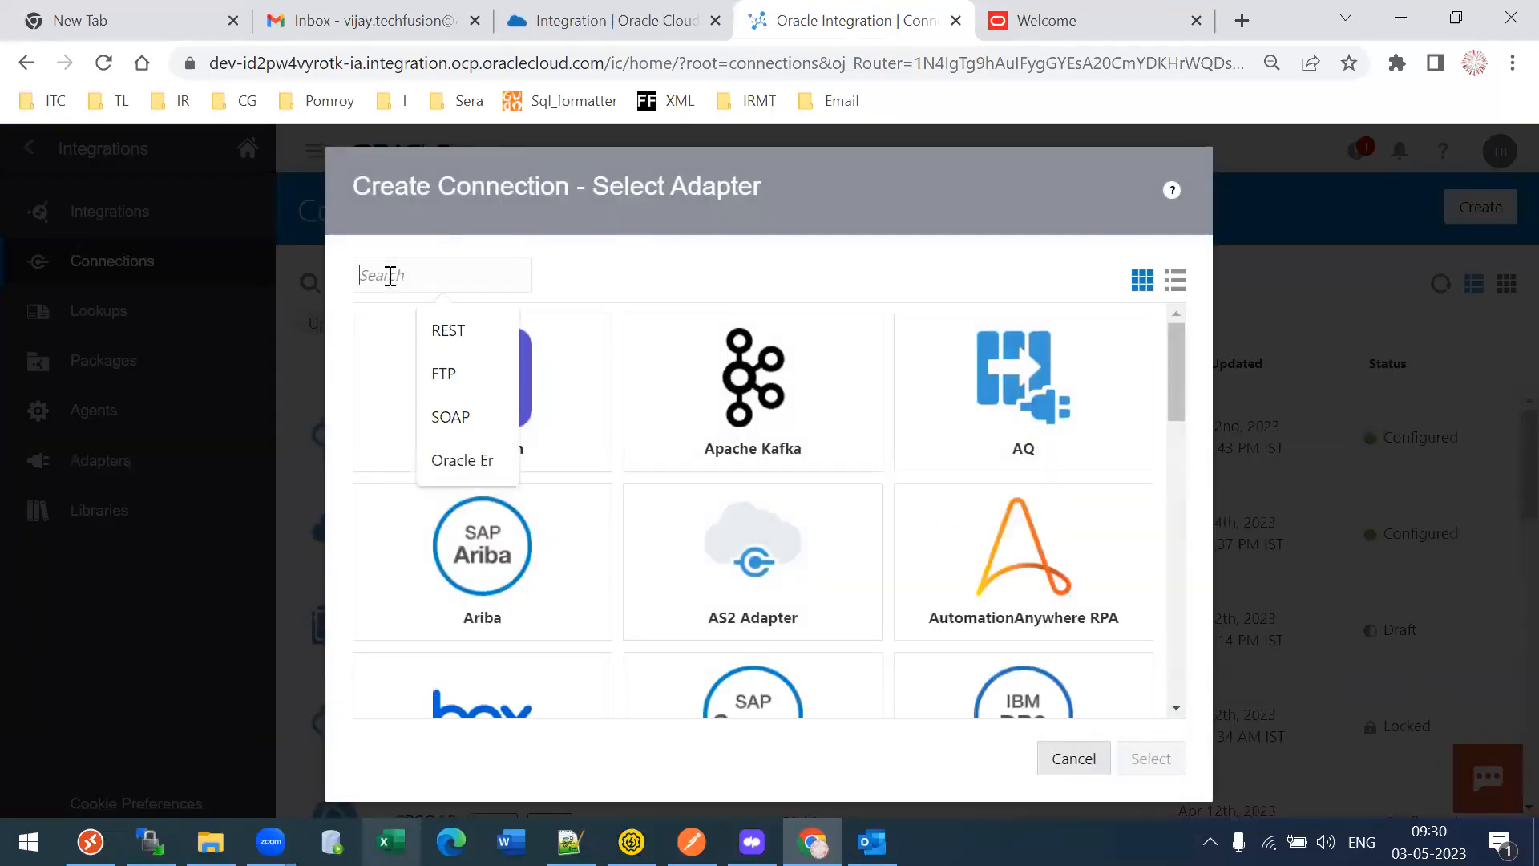
left_click(632, 201)
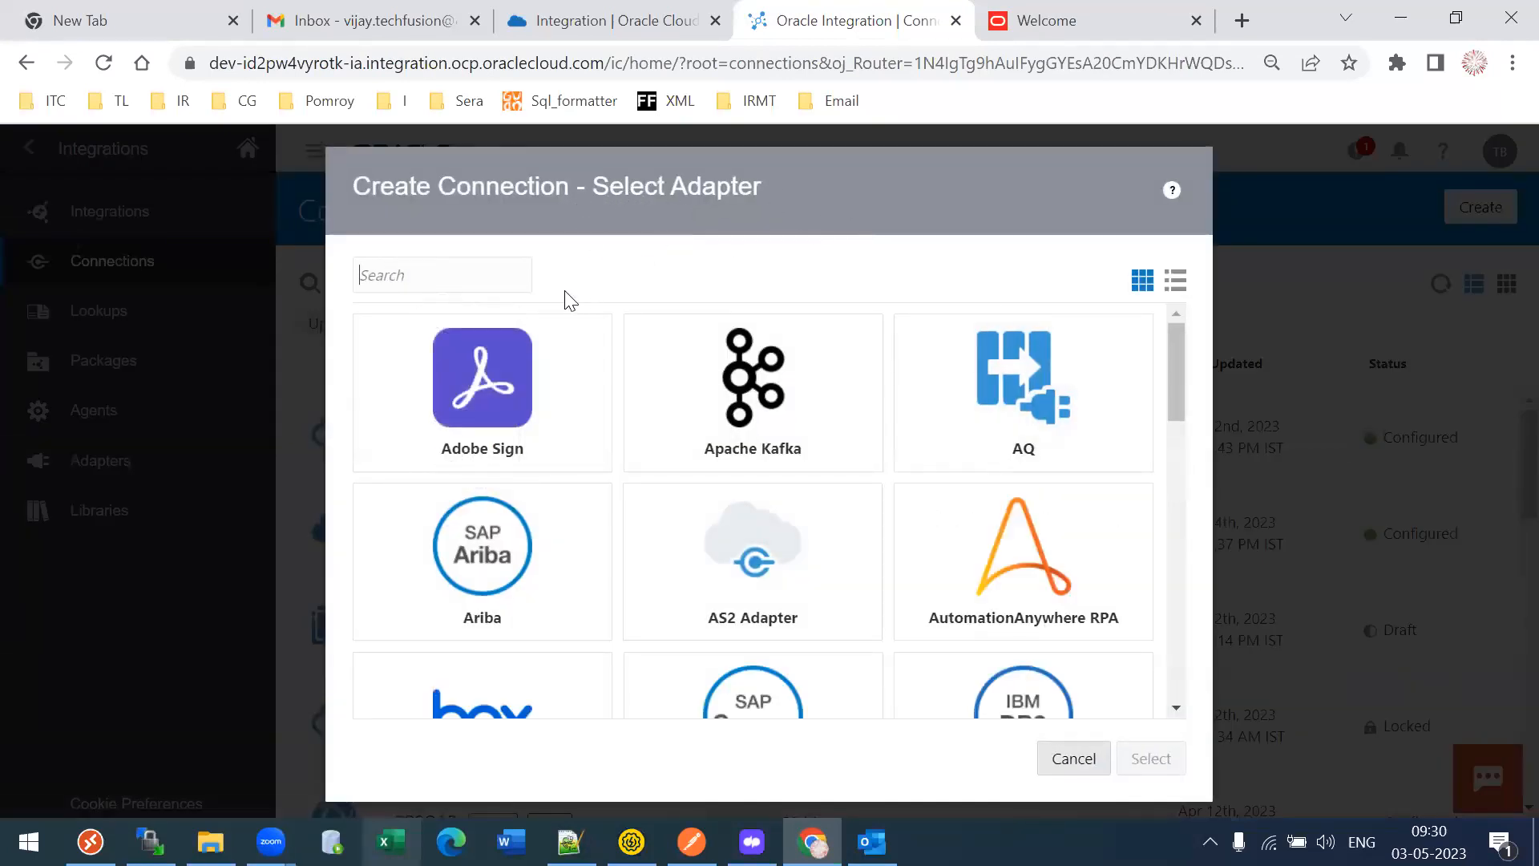
left_click(482, 258)
type("oracle")
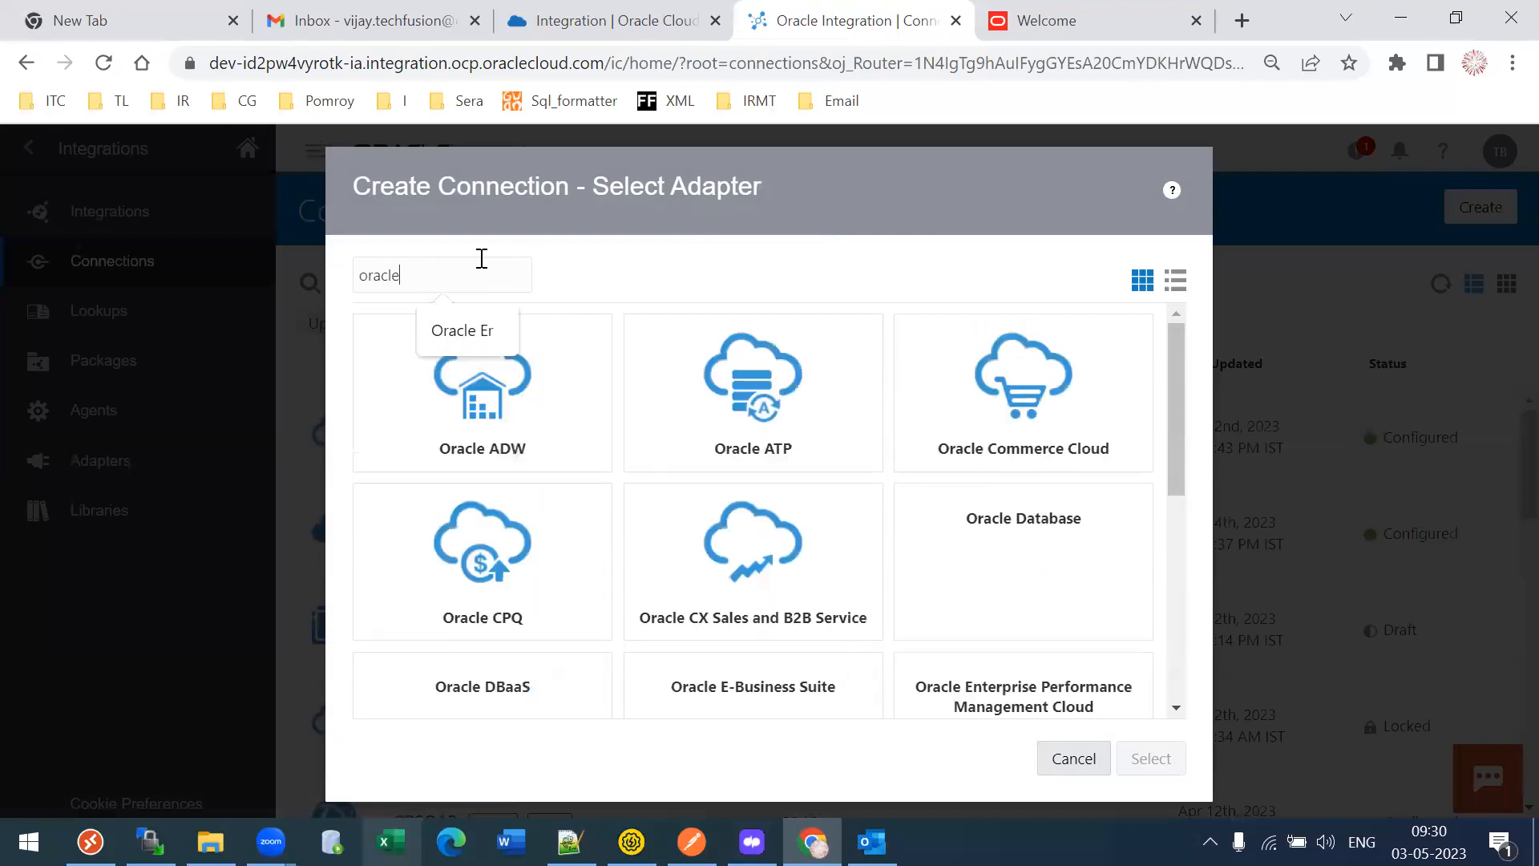
left_click_drag(1175, 401, 1183, 535)
left_click(410, 505)
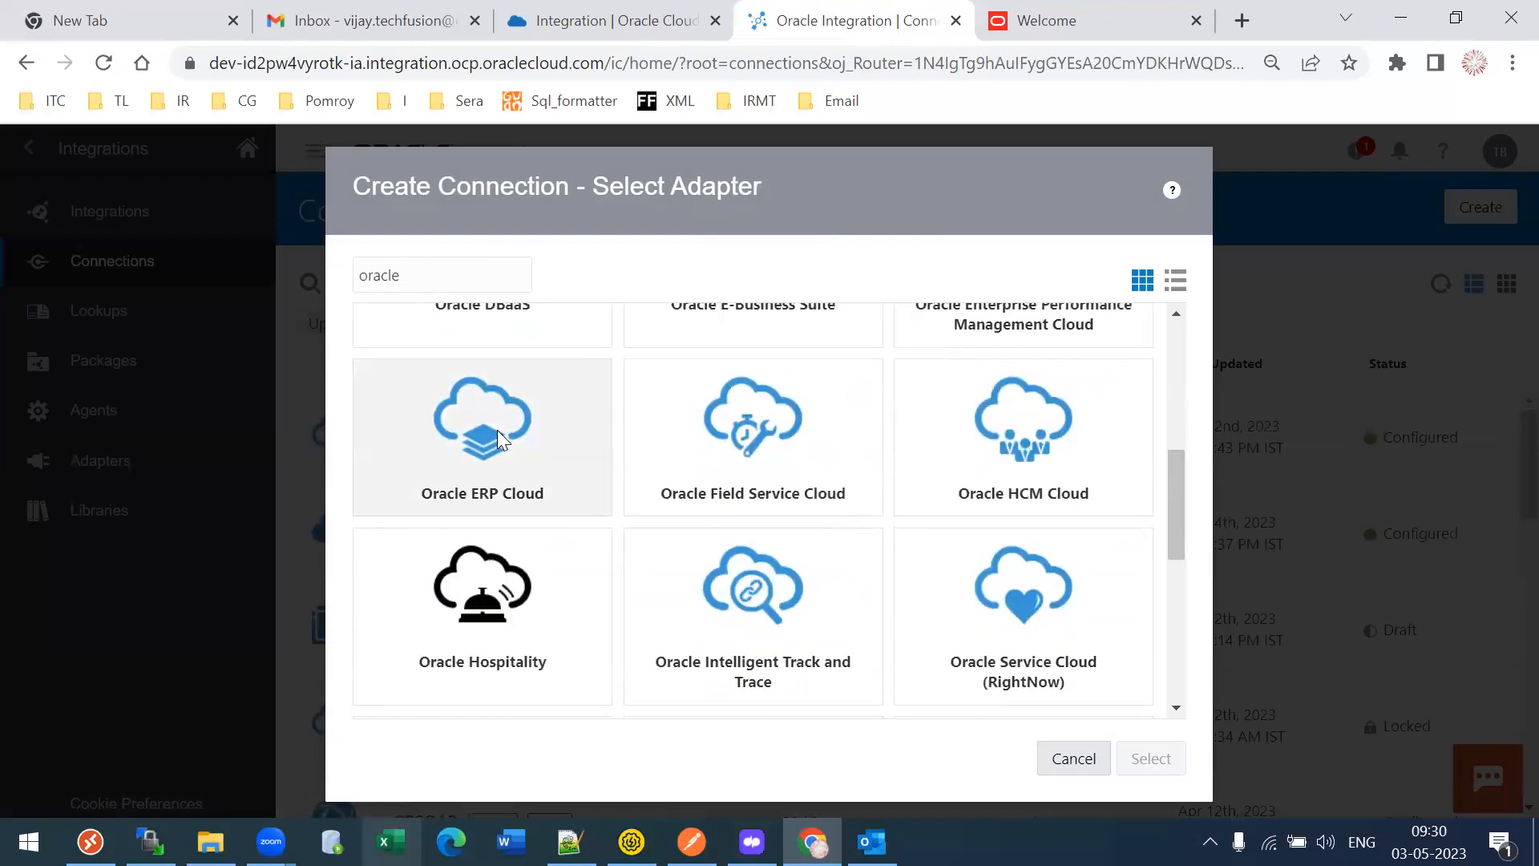
left_click(1152, 759)
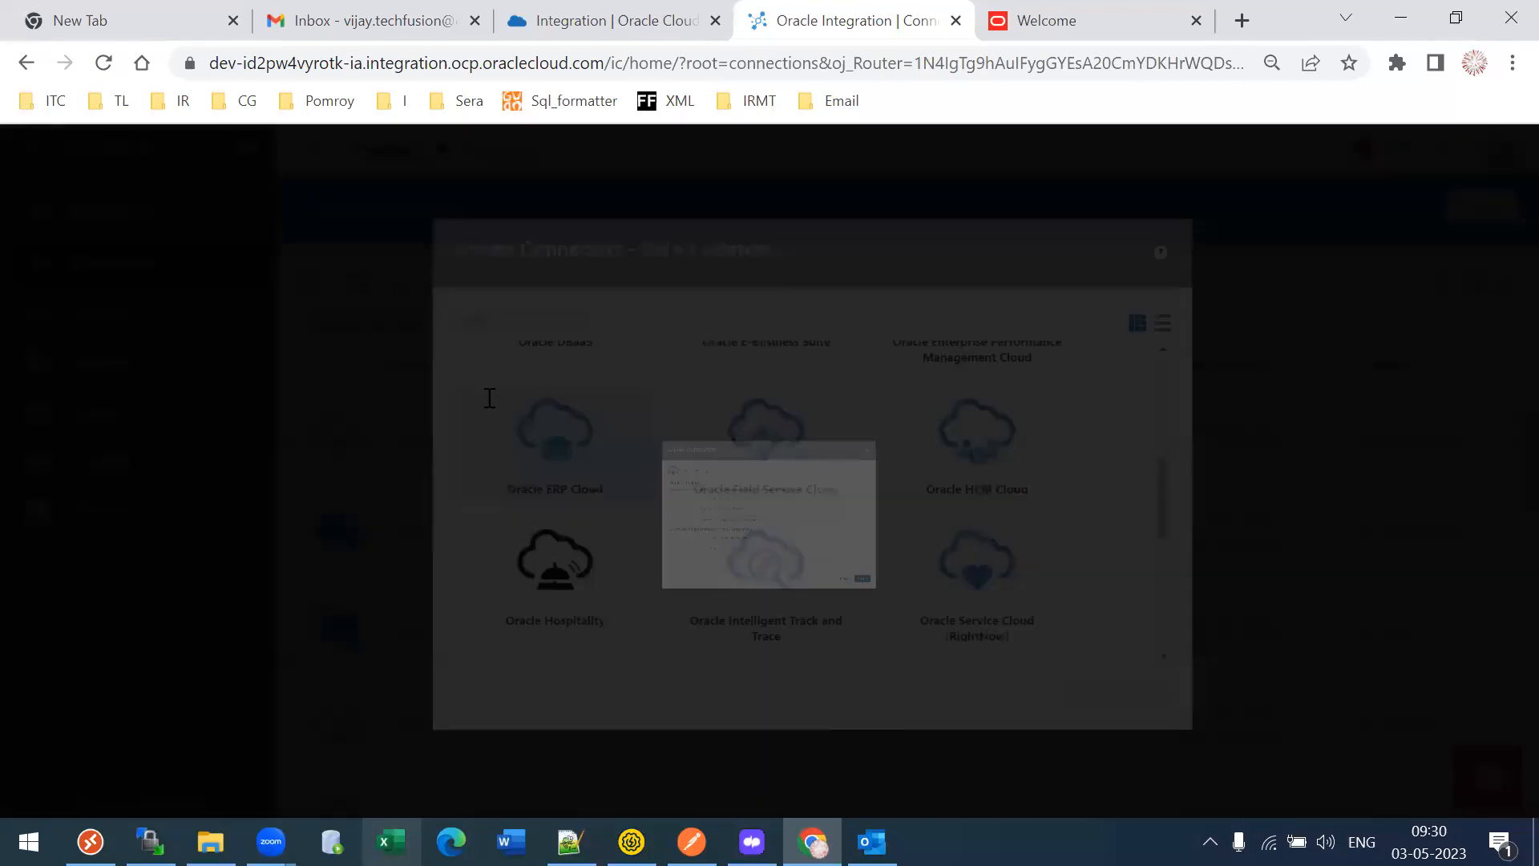
left_click(585, 454)
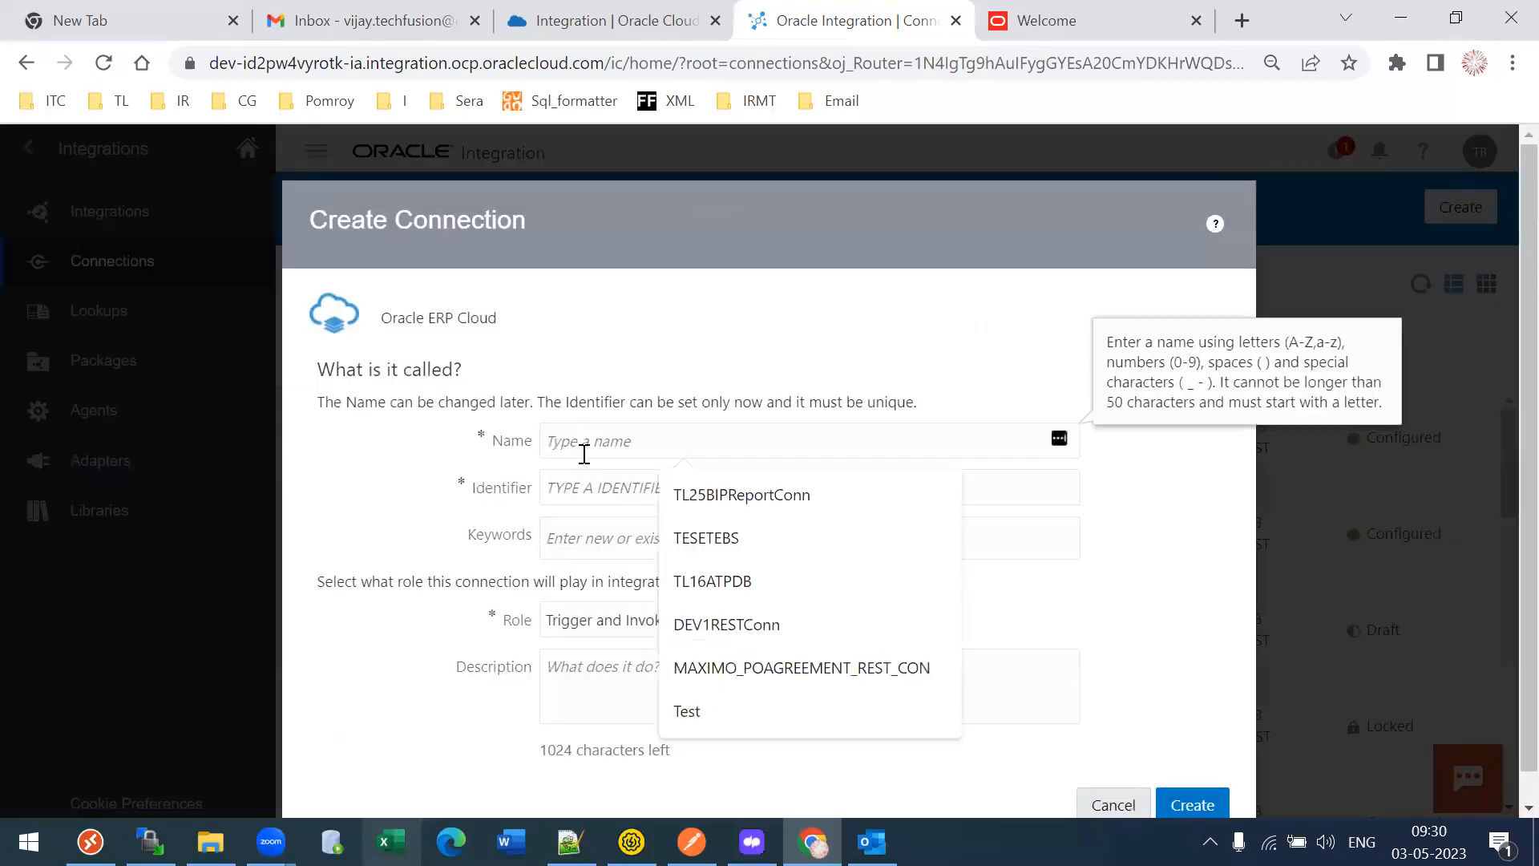
- Name the Oracle ERP Cloud connection TL29SaaSTestConn and create it
type("TL29E")
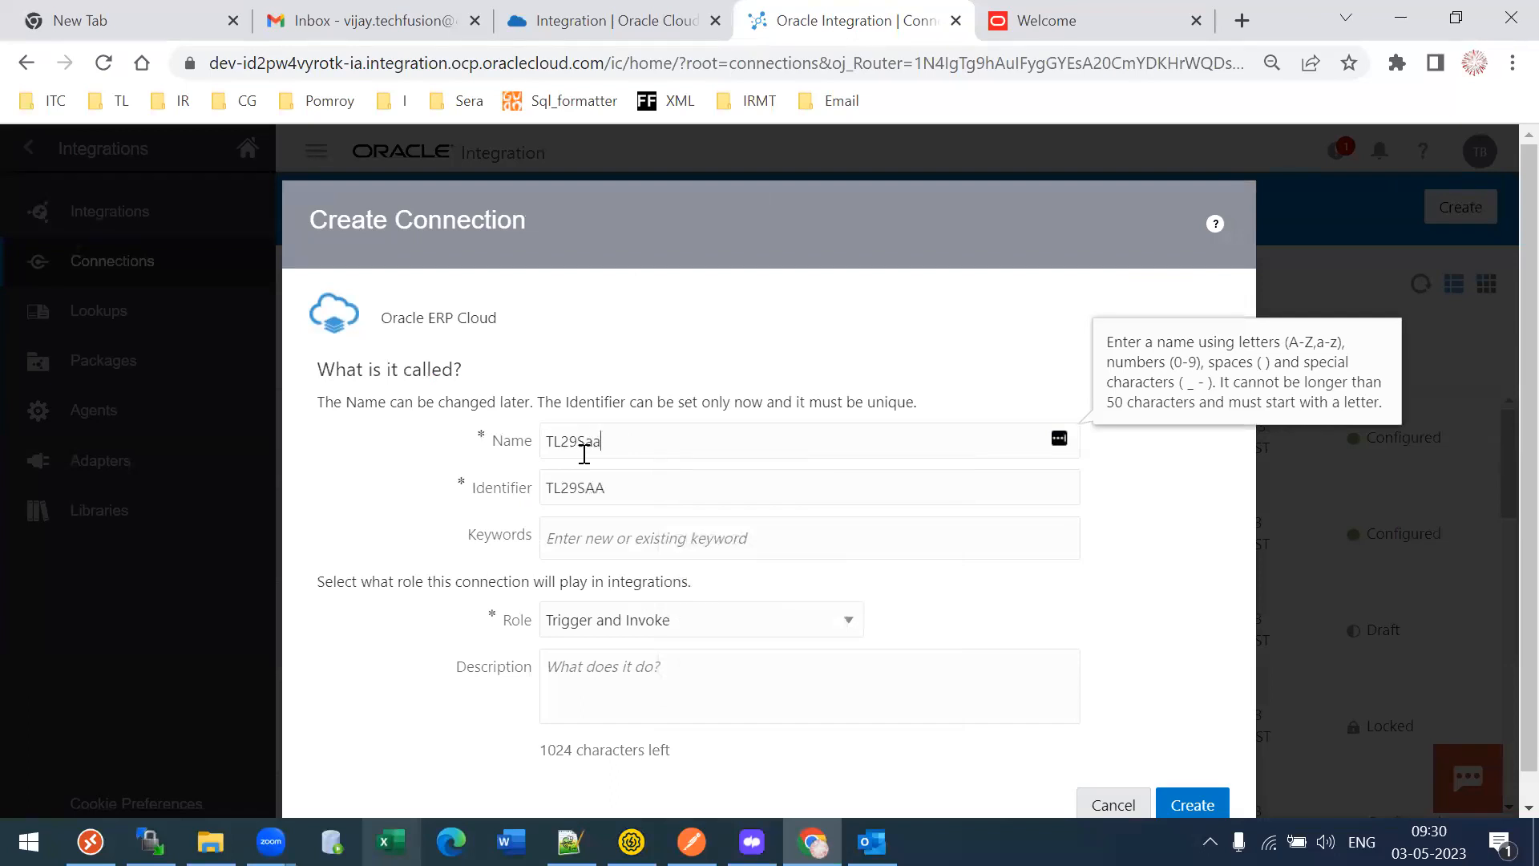
key("BackSpace")
type("TestCOnn")
key("ctrl+a")
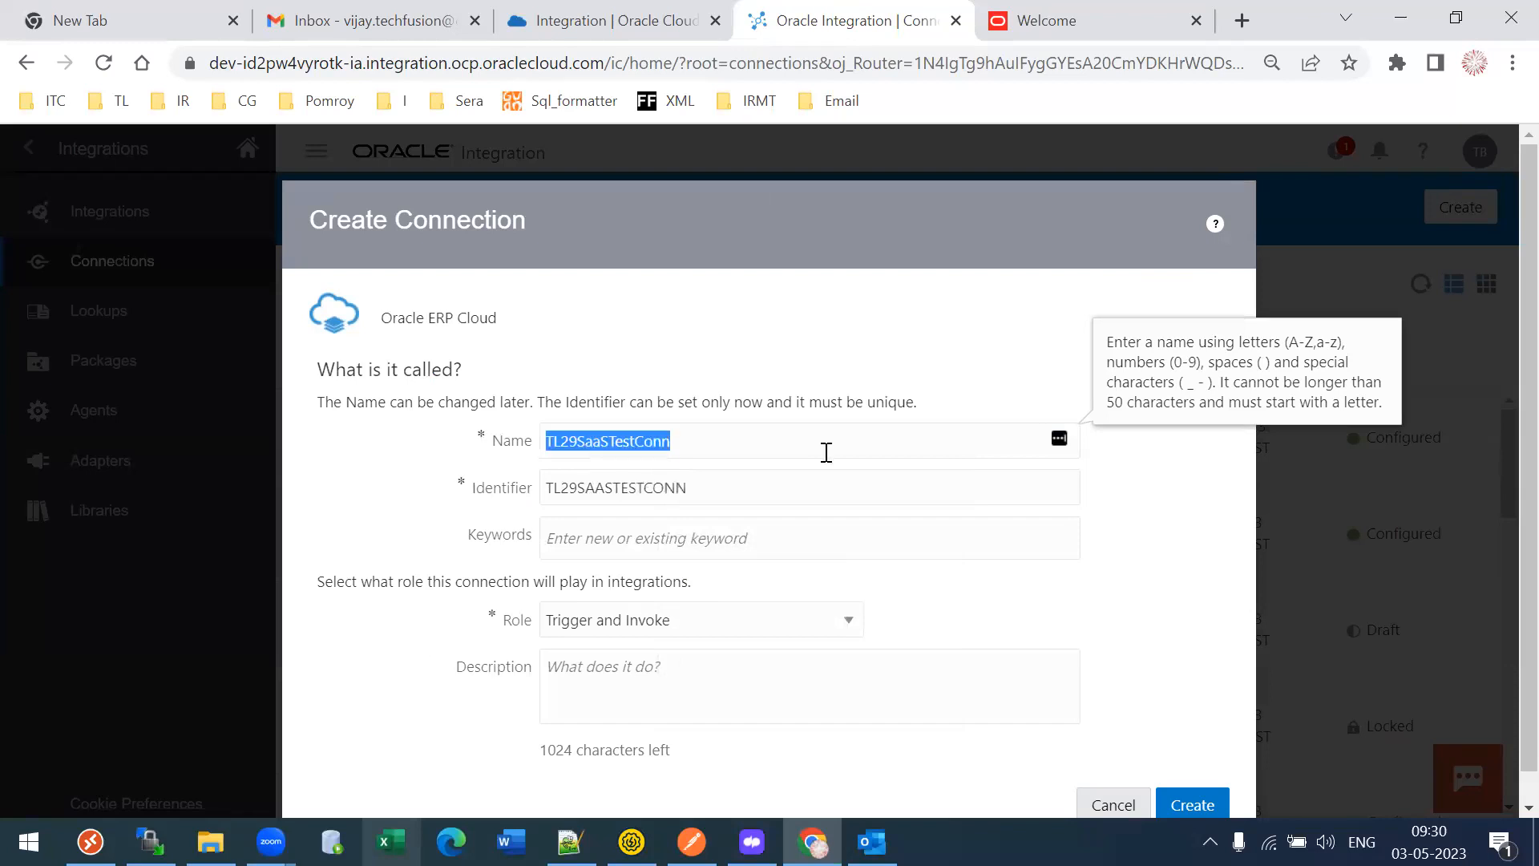
scroll(1500, 428, "down", 1)
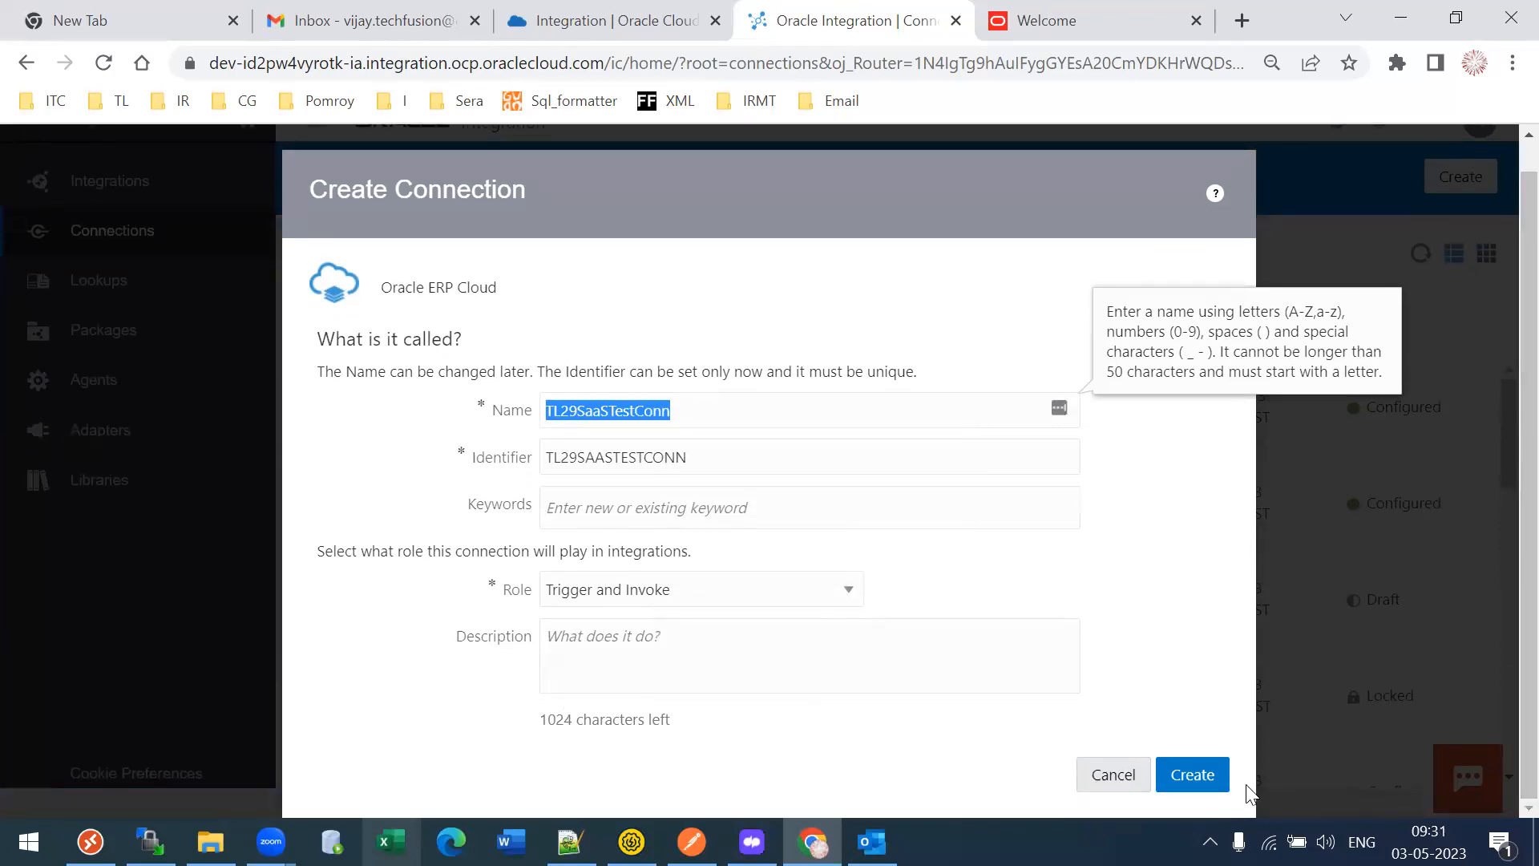
left_click(1213, 774)
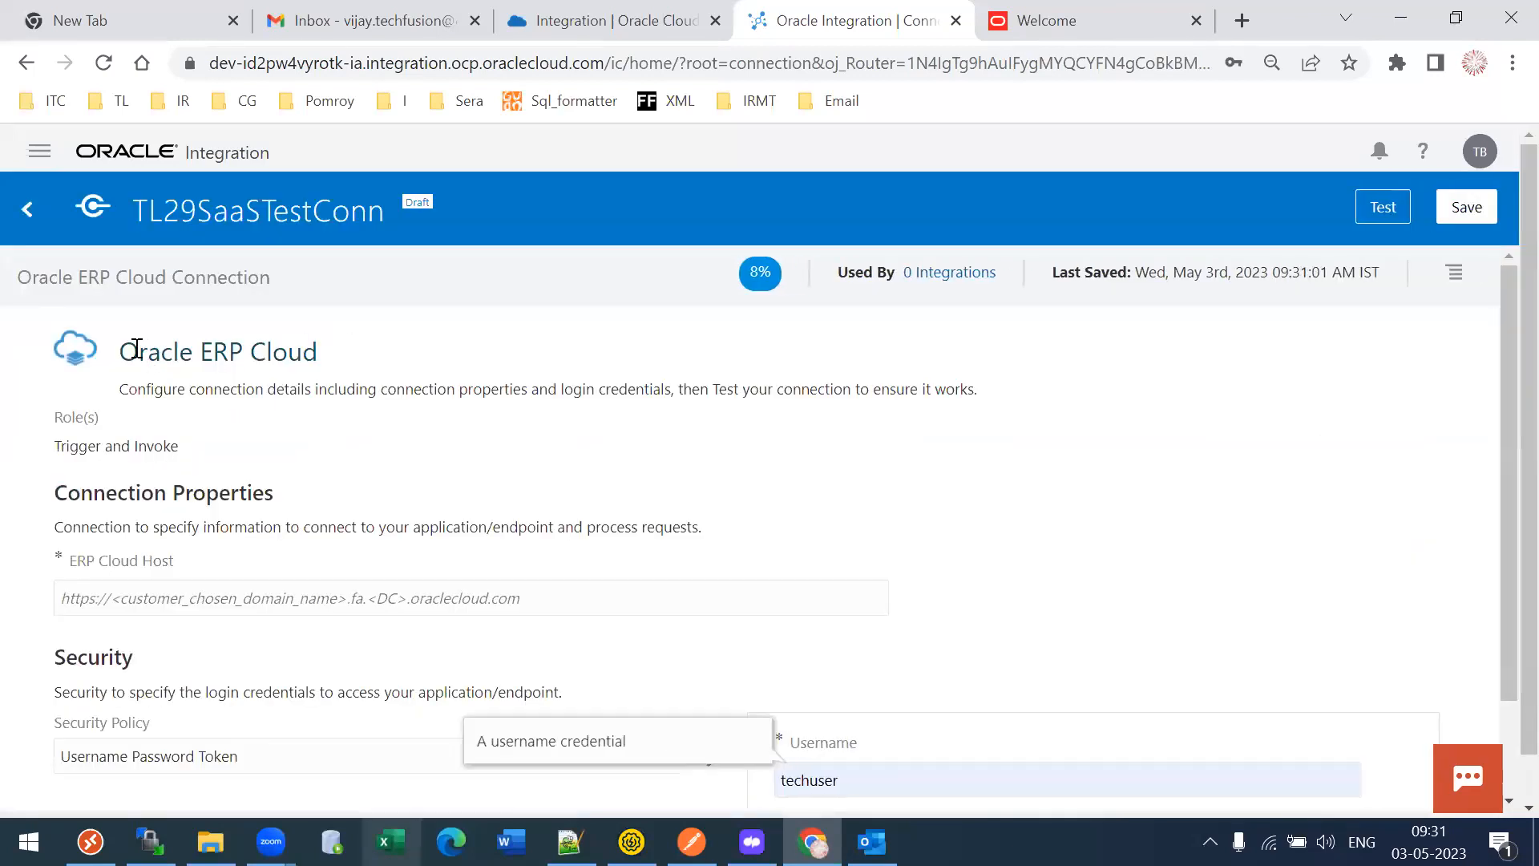
left_click_drag(139, 351, 251, 350)
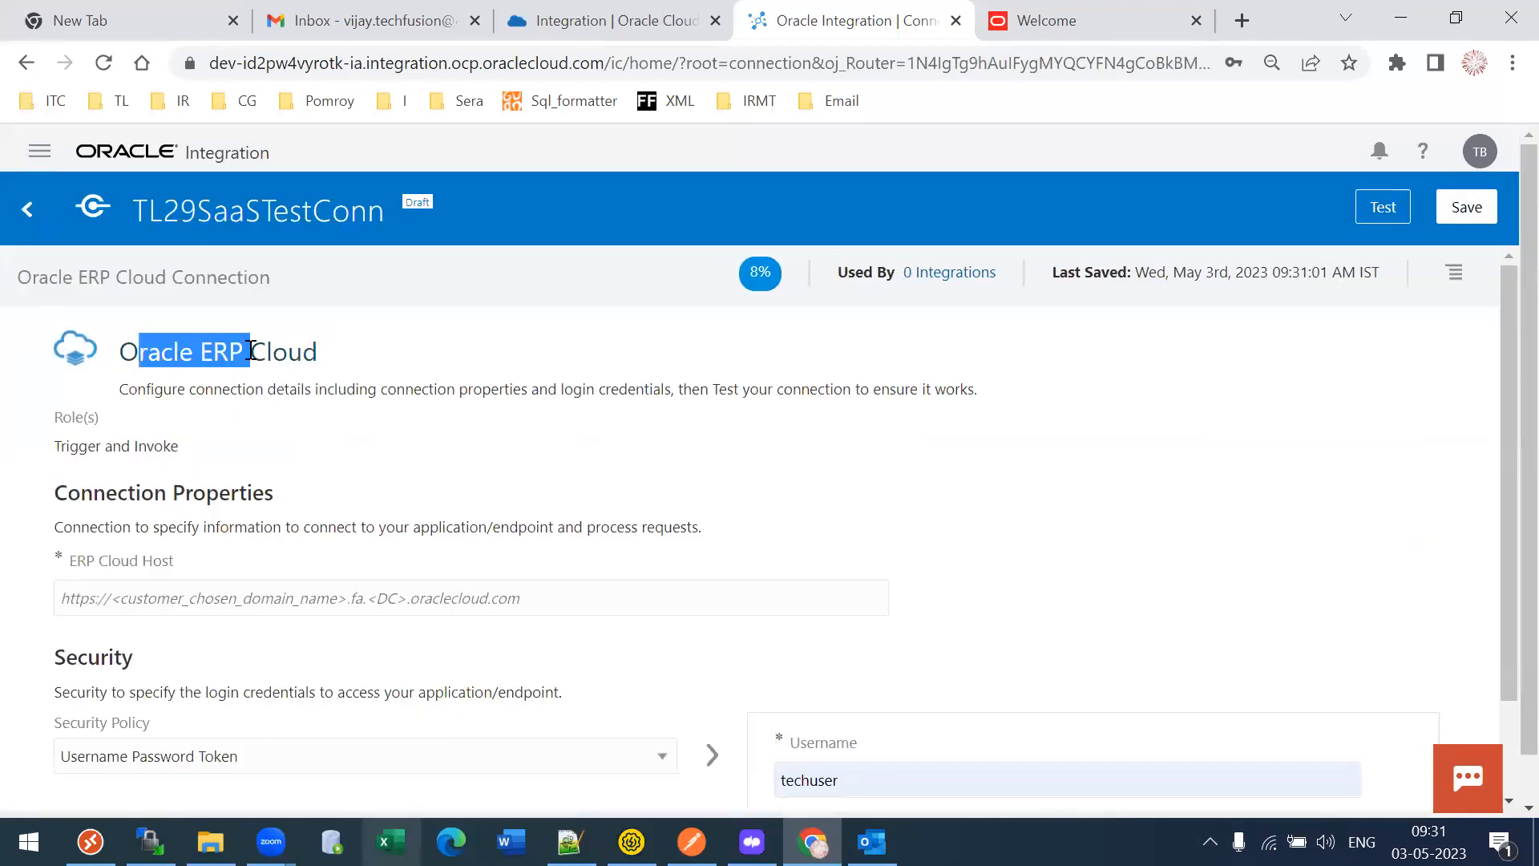
left_click_drag(164, 210, 290, 207)
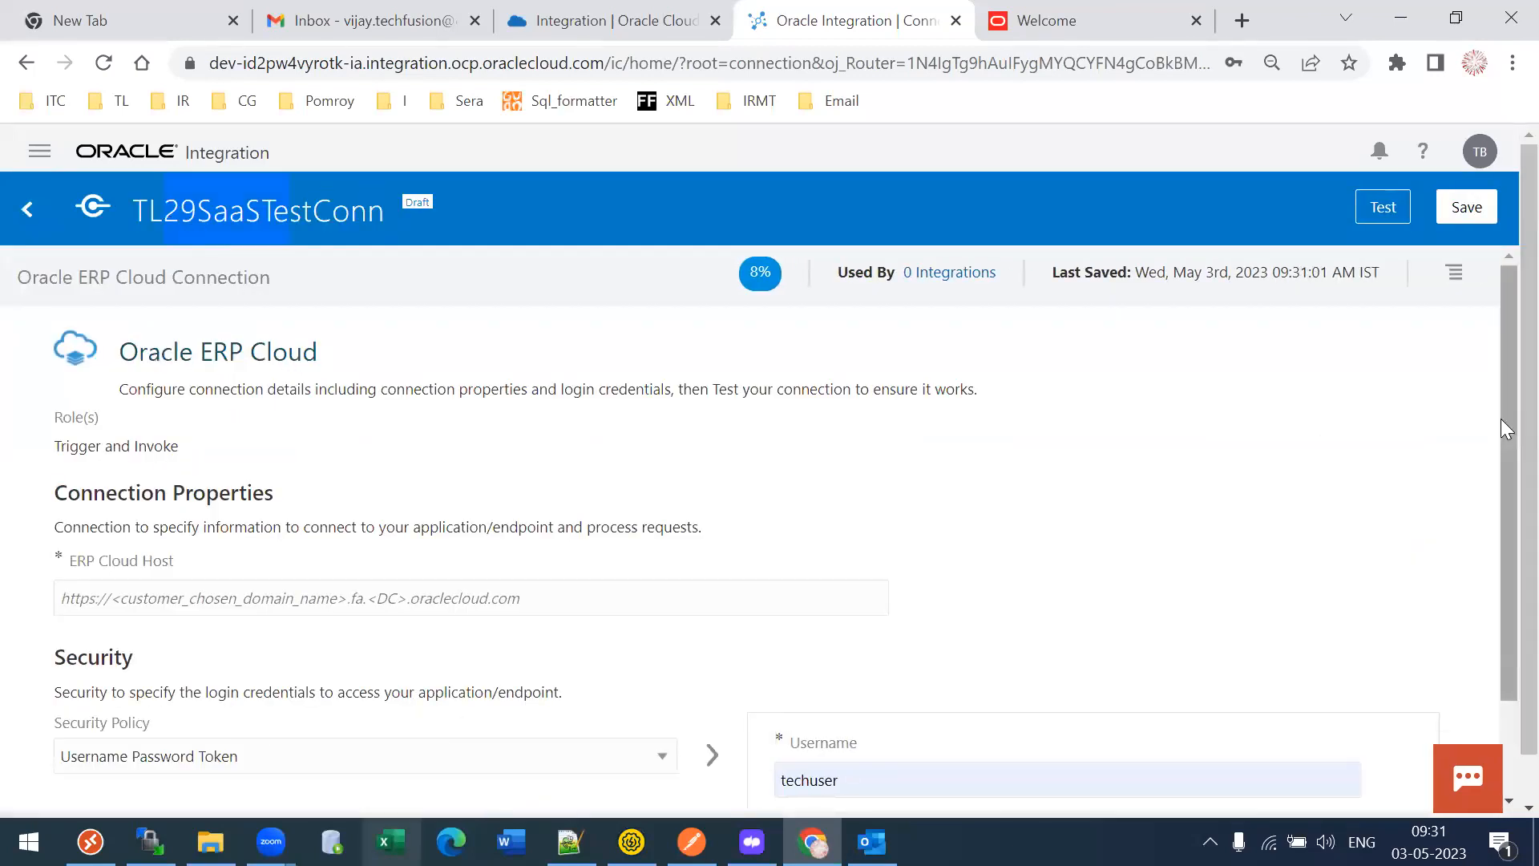
scroll(487, 536, "down", 2)
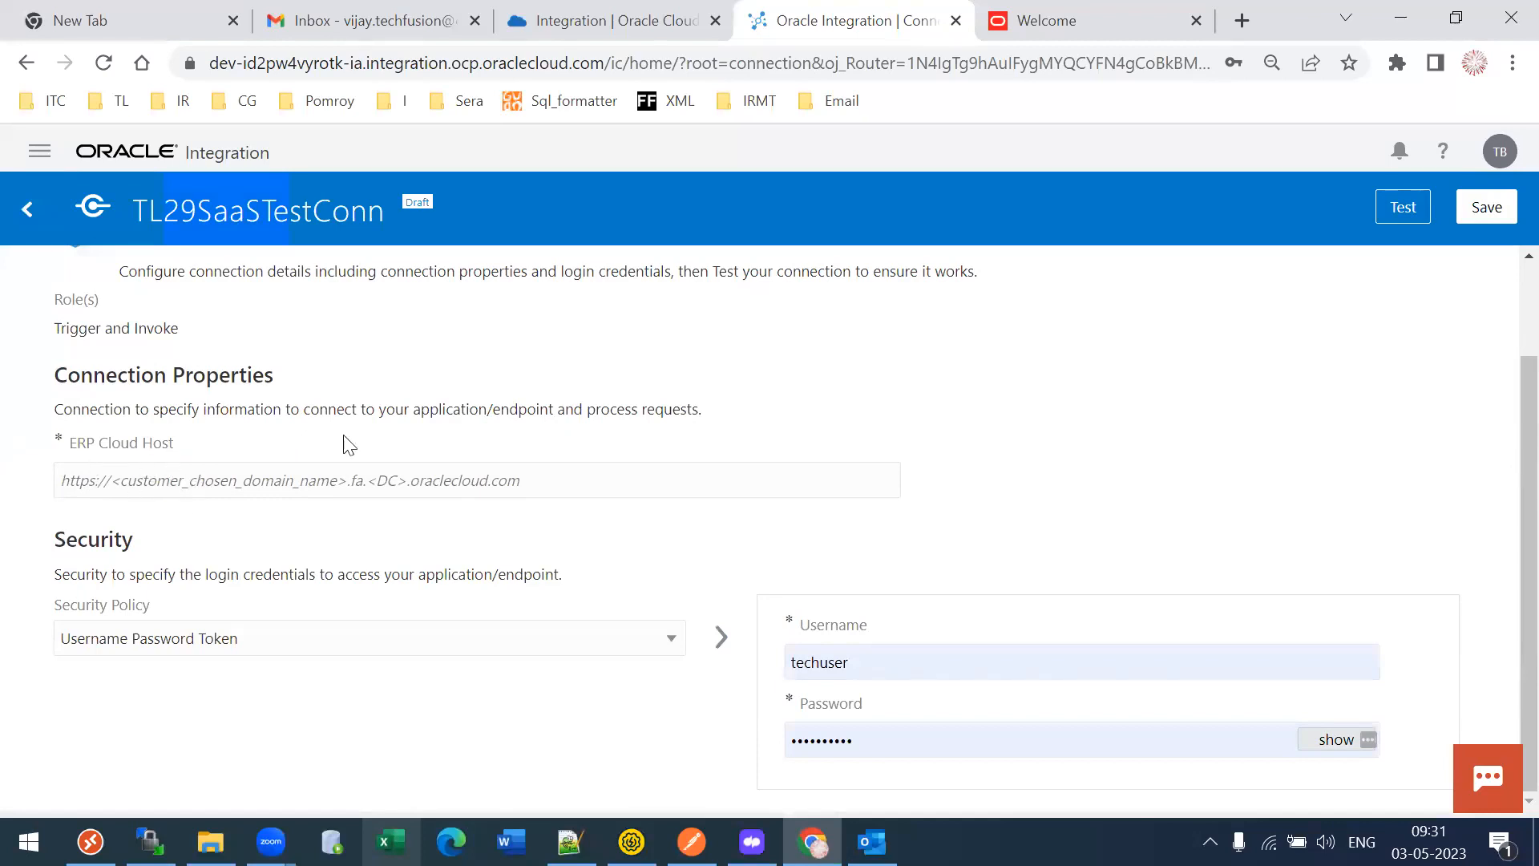
- Copy the eebv-test host from the Welcome tab's address and paste it into ERP Cloud Host
left_click(1134, 12)
left_click(453, 66)
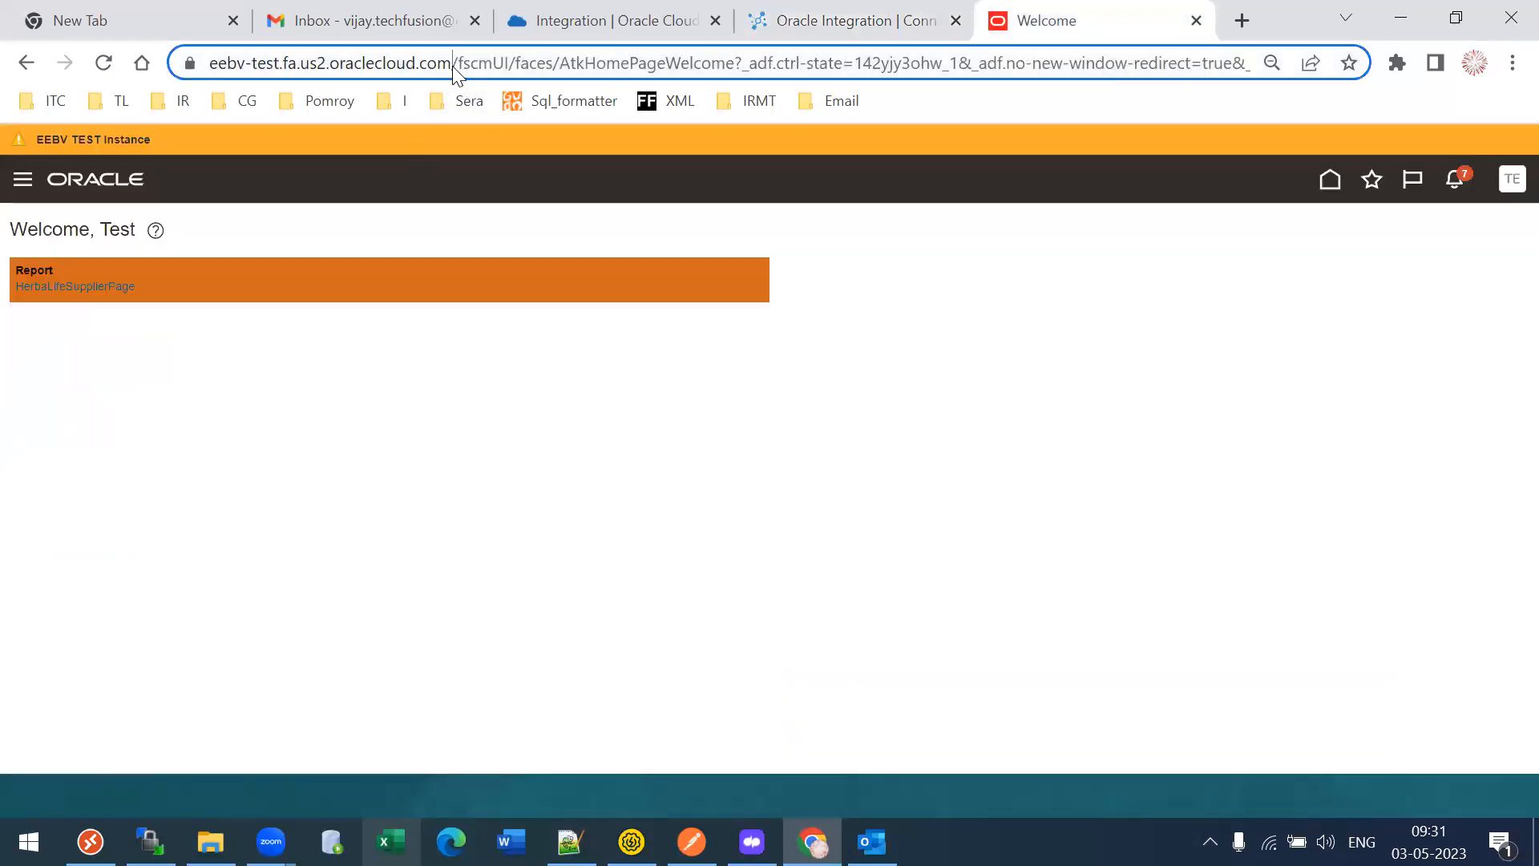
left_click(453, 66)
key("shift+Home")
key("ctrl+c")
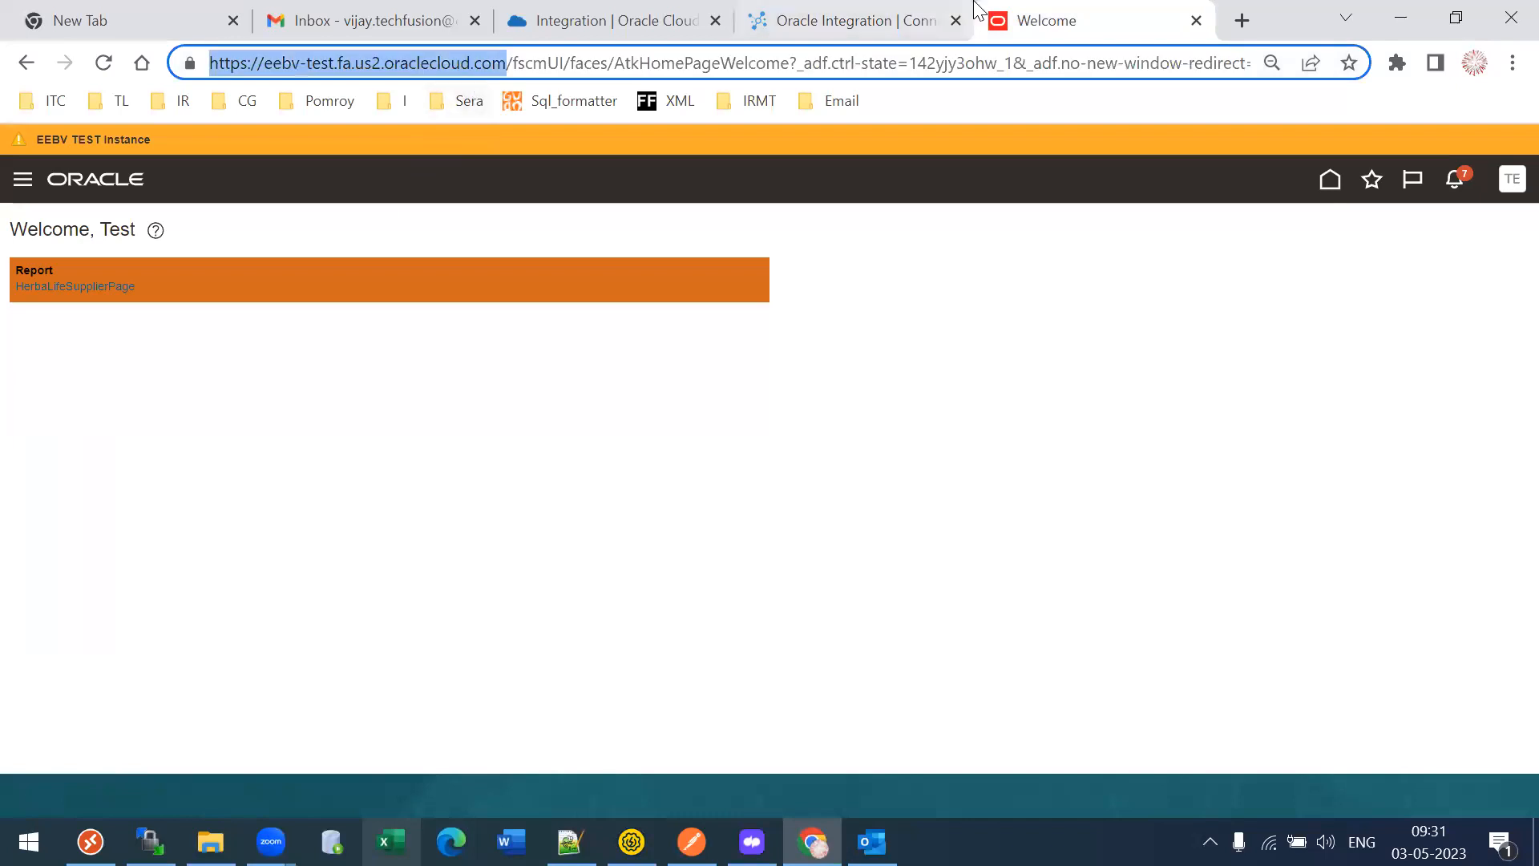
left_click(888, 12)
left_click(166, 493)
key("ctrl+v")
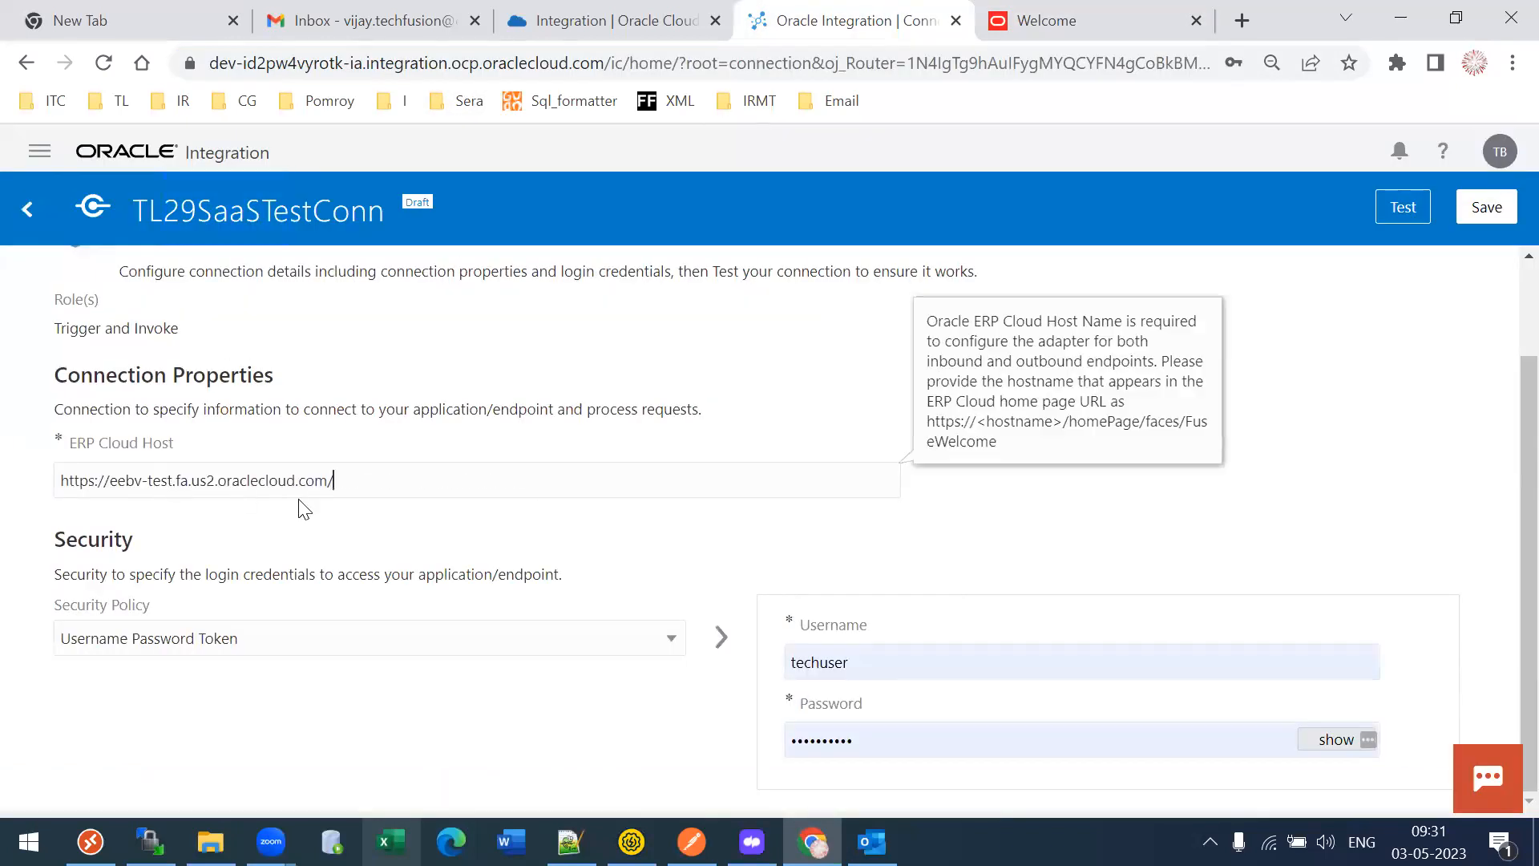
- Check the username field, then switch between the Welcome tab and the connection page
left_click(889, 658)
left_click(1075, 498)
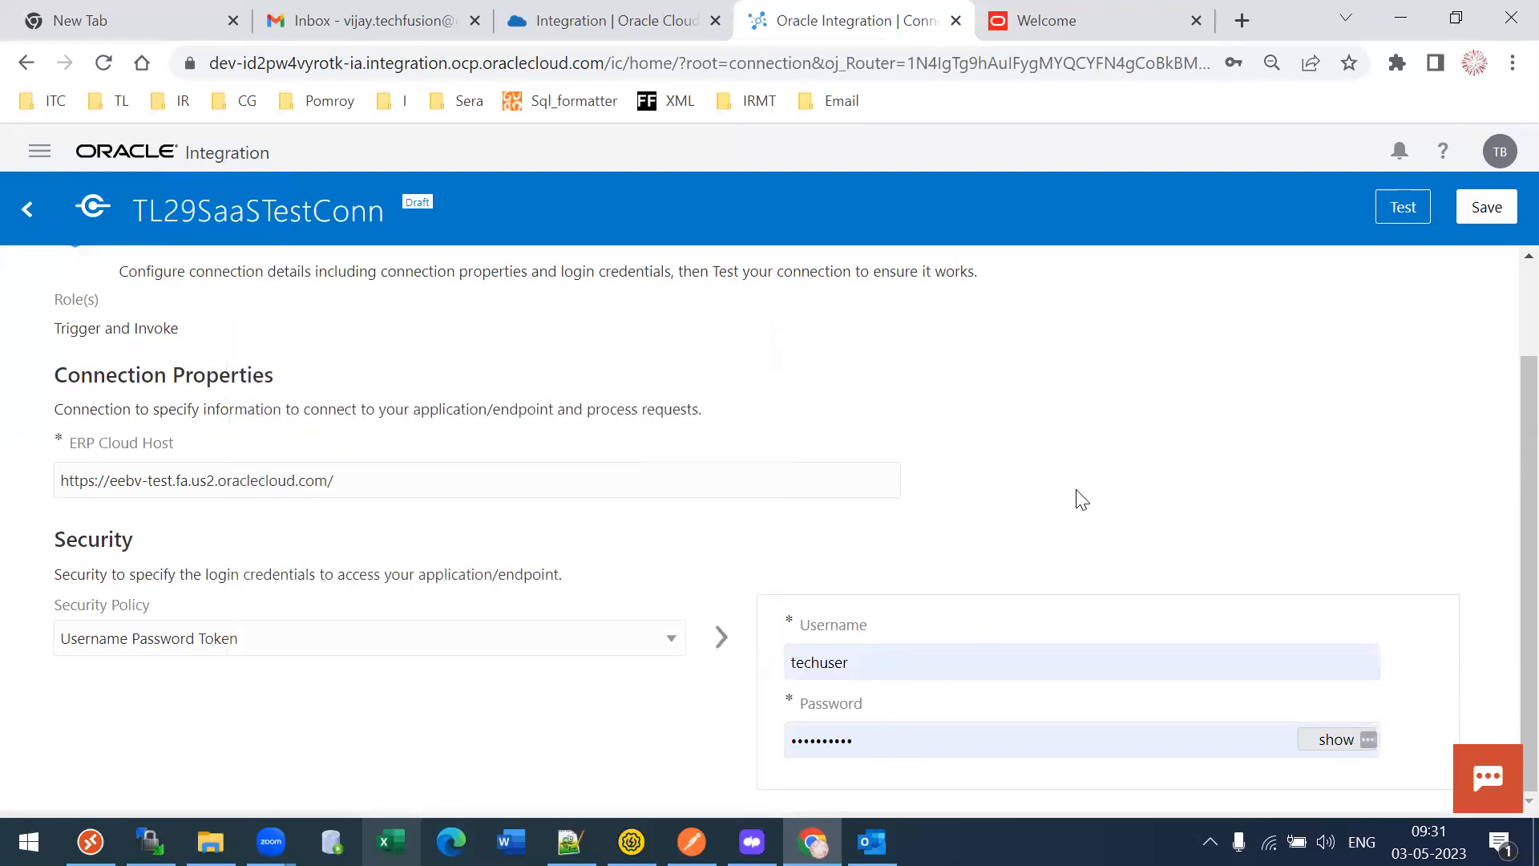
left_click(1058, 20)
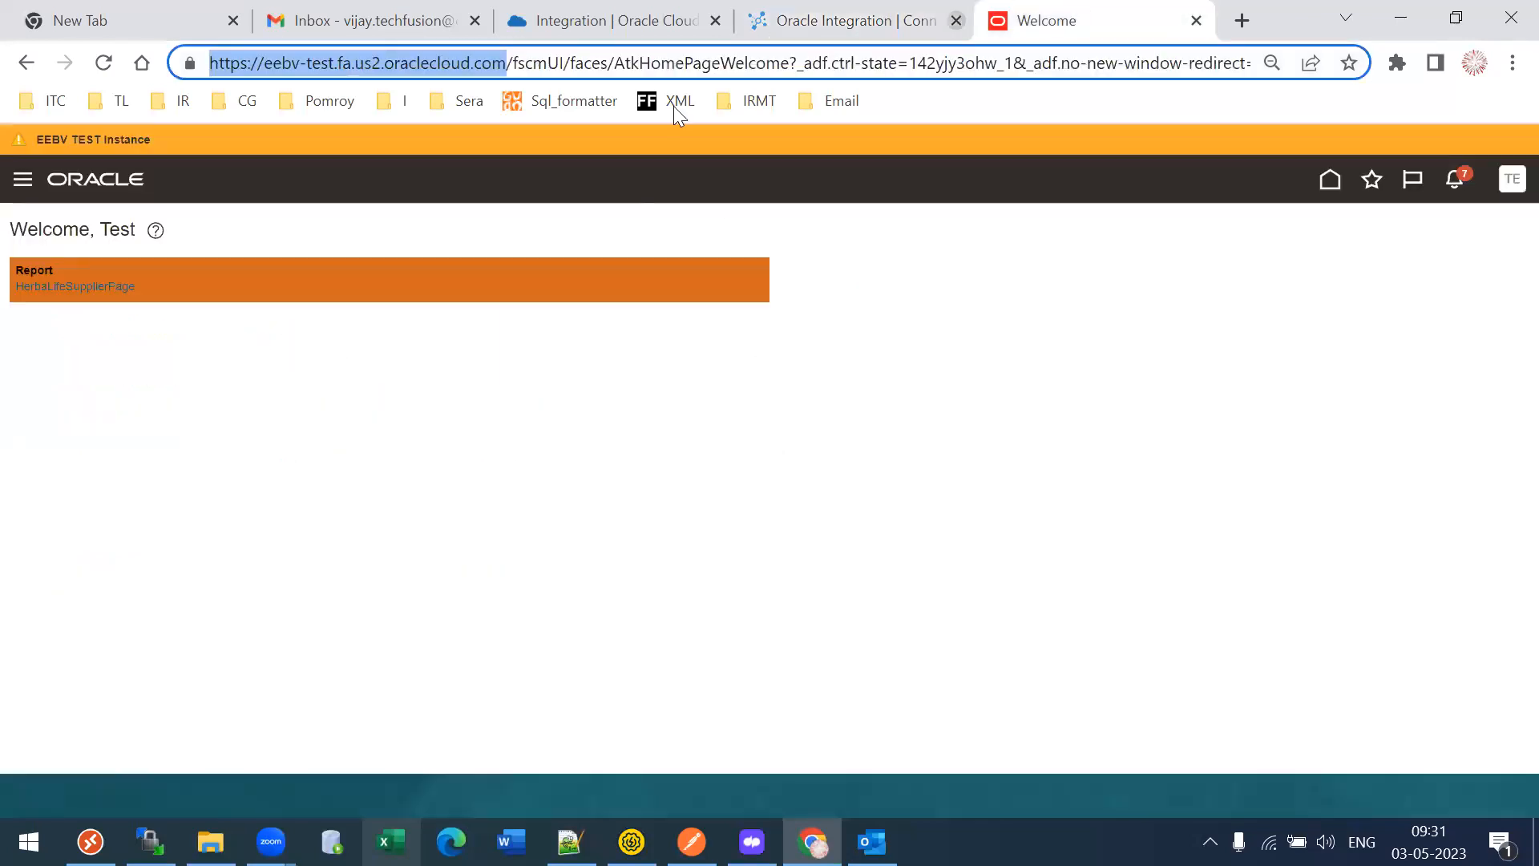
left_click(834, 12)
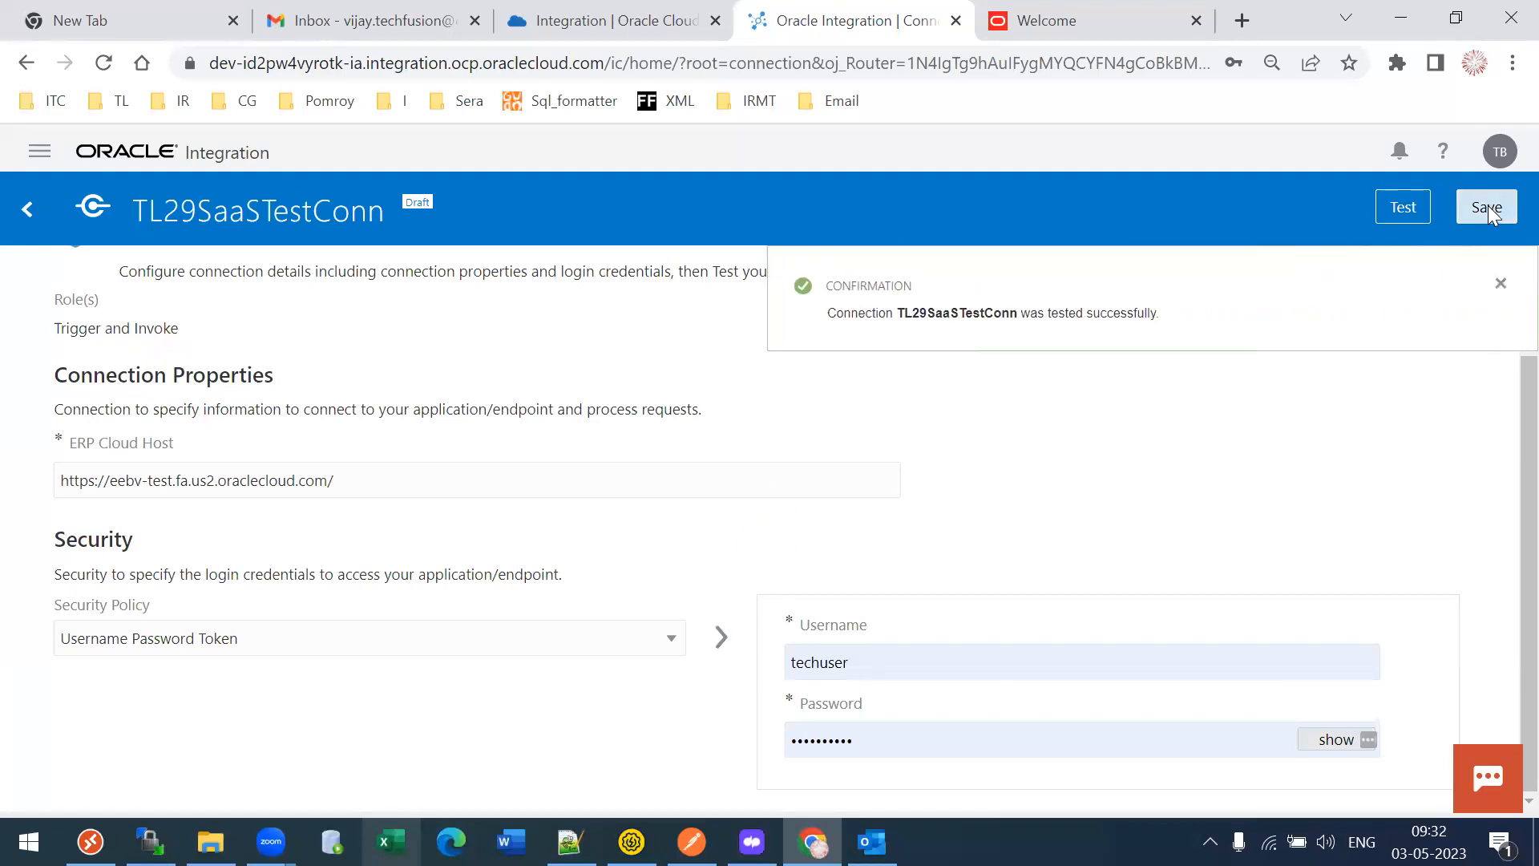
- Refresh instances, open the active DEV instance, close the old OIC tab, and launch its service console
left_click(551, 11)
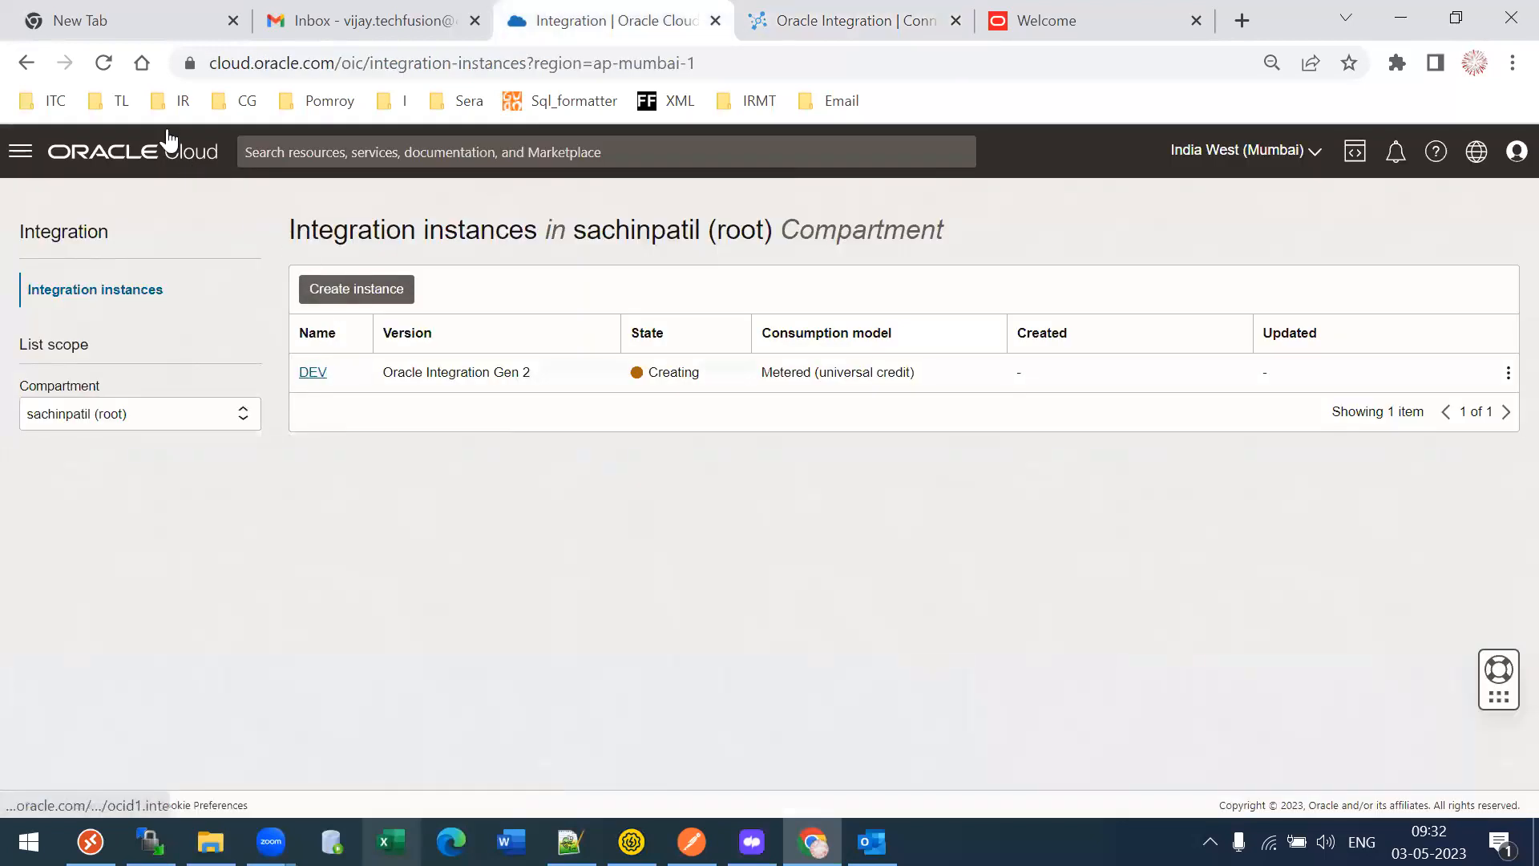
left_click(126, 290)
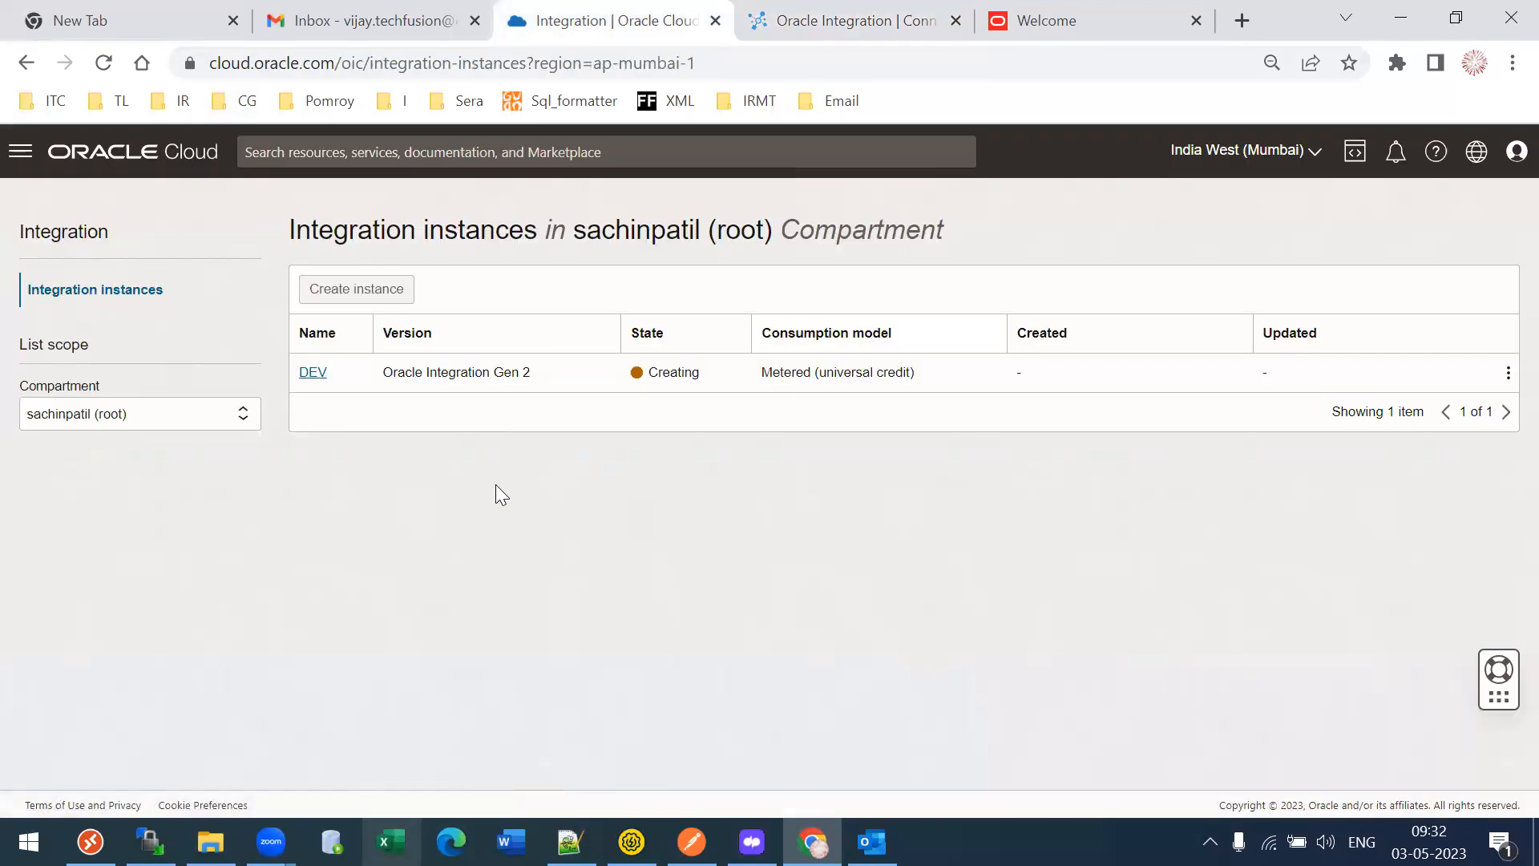
left_click(775, 5)
left_click(584, 8)
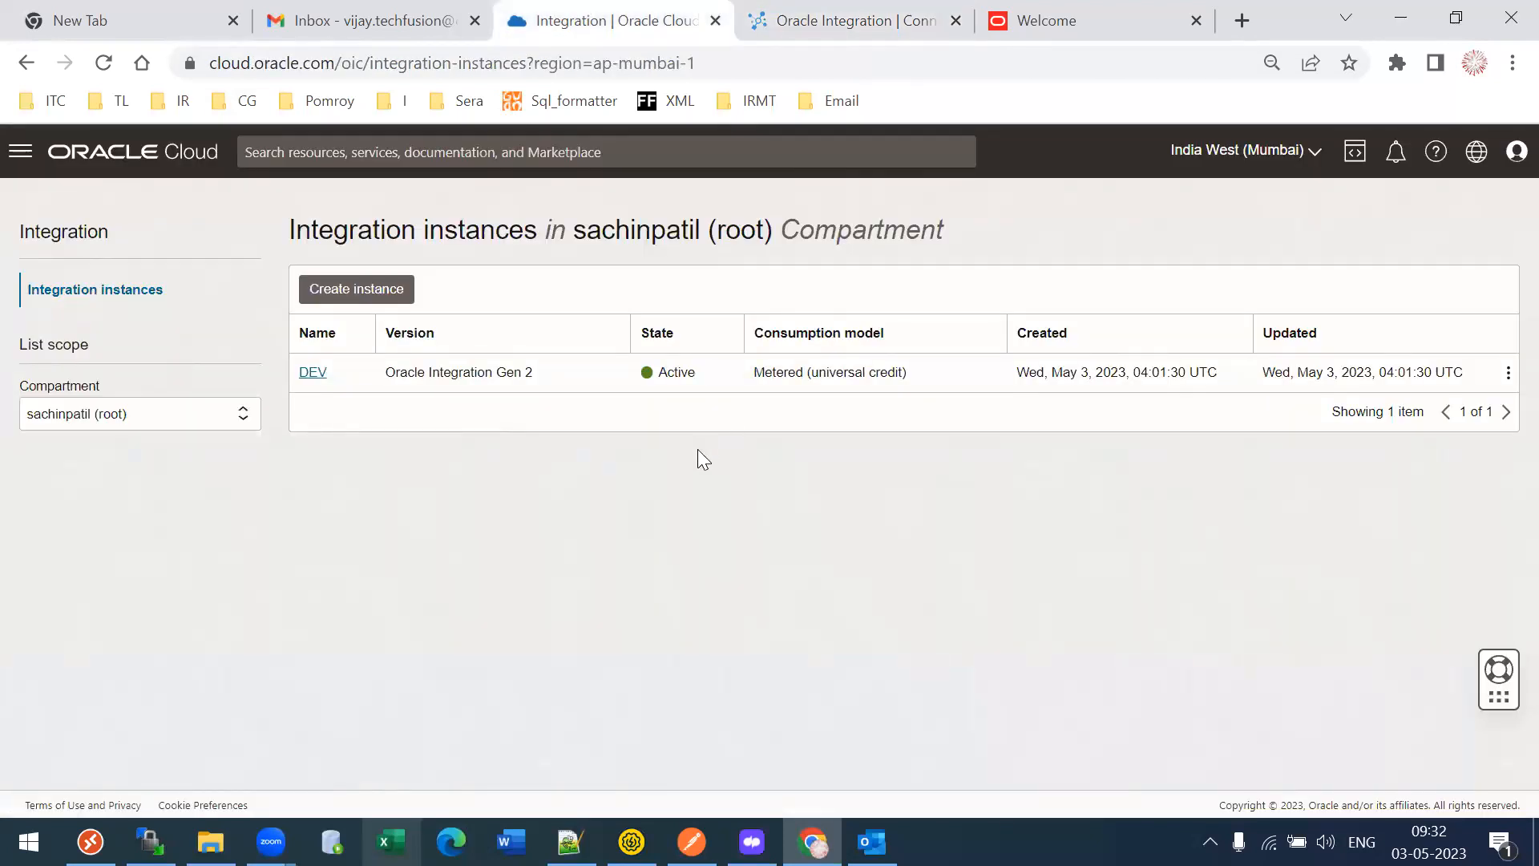
left_click(312, 377)
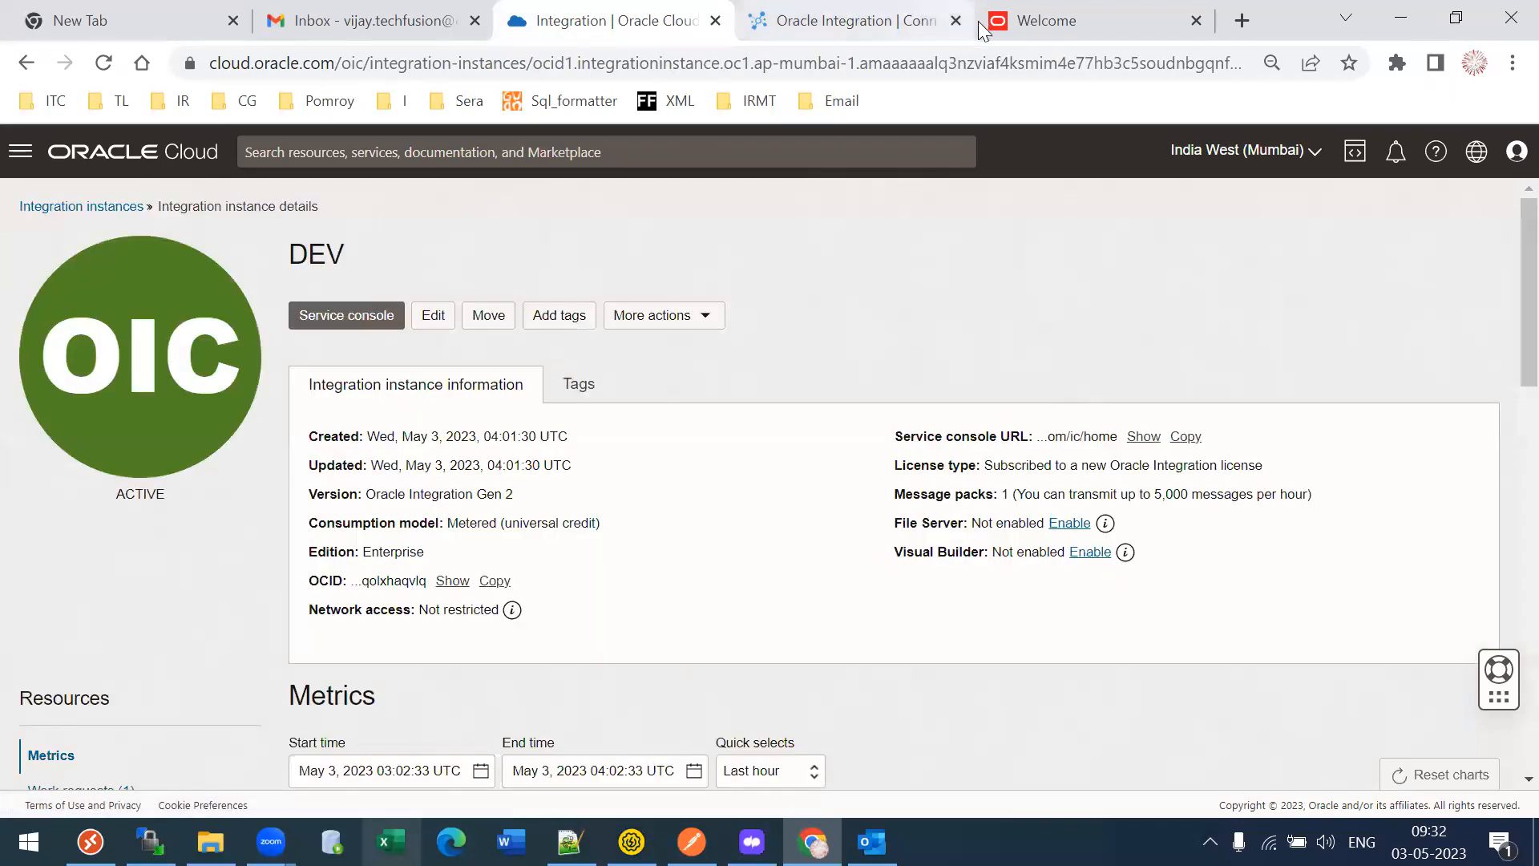
left_click(956, 21)
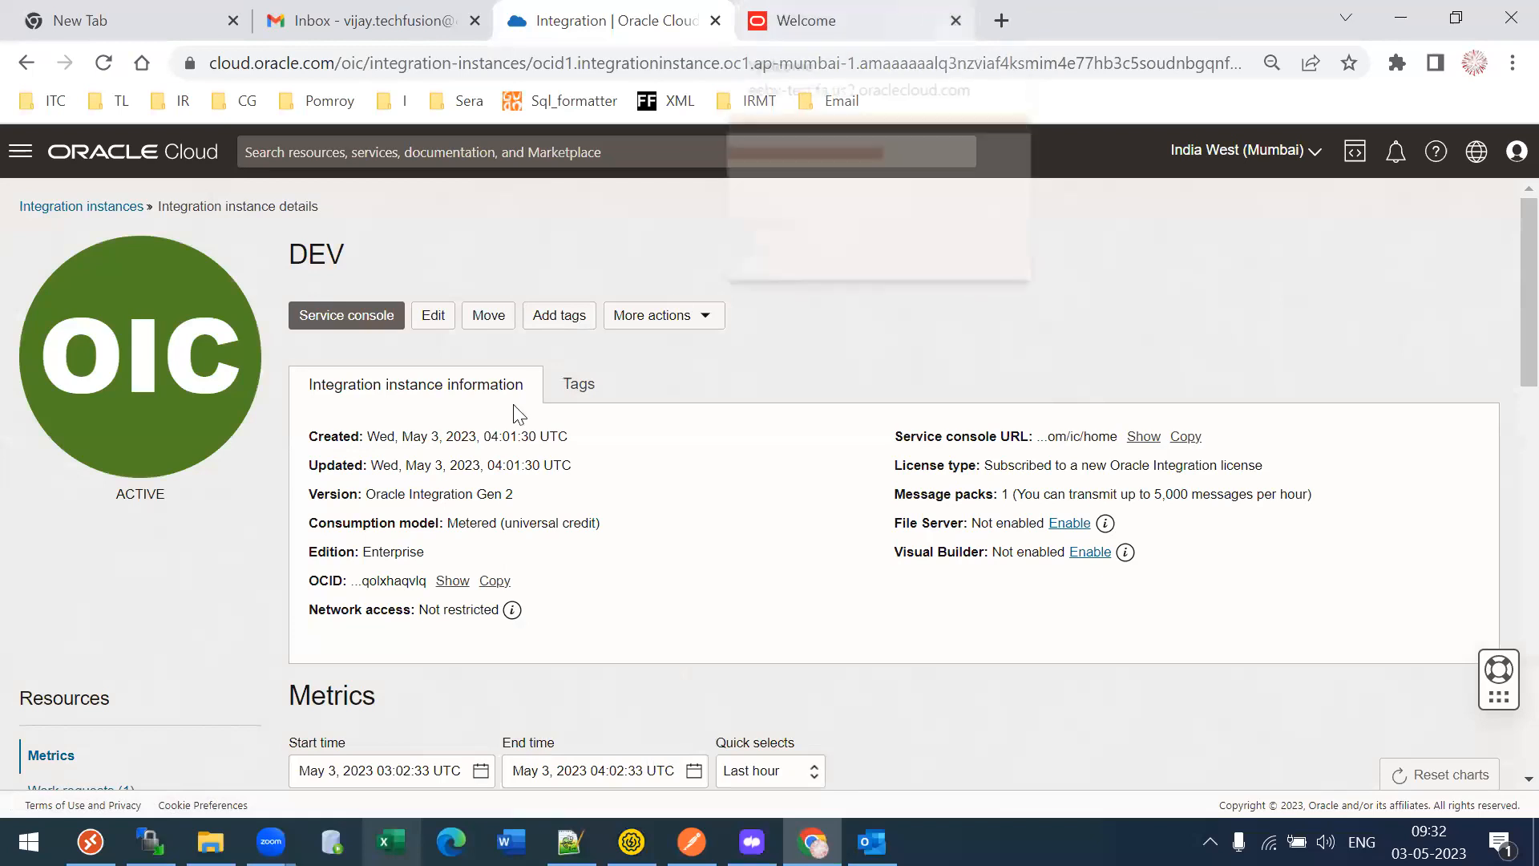
left_click(332, 314)
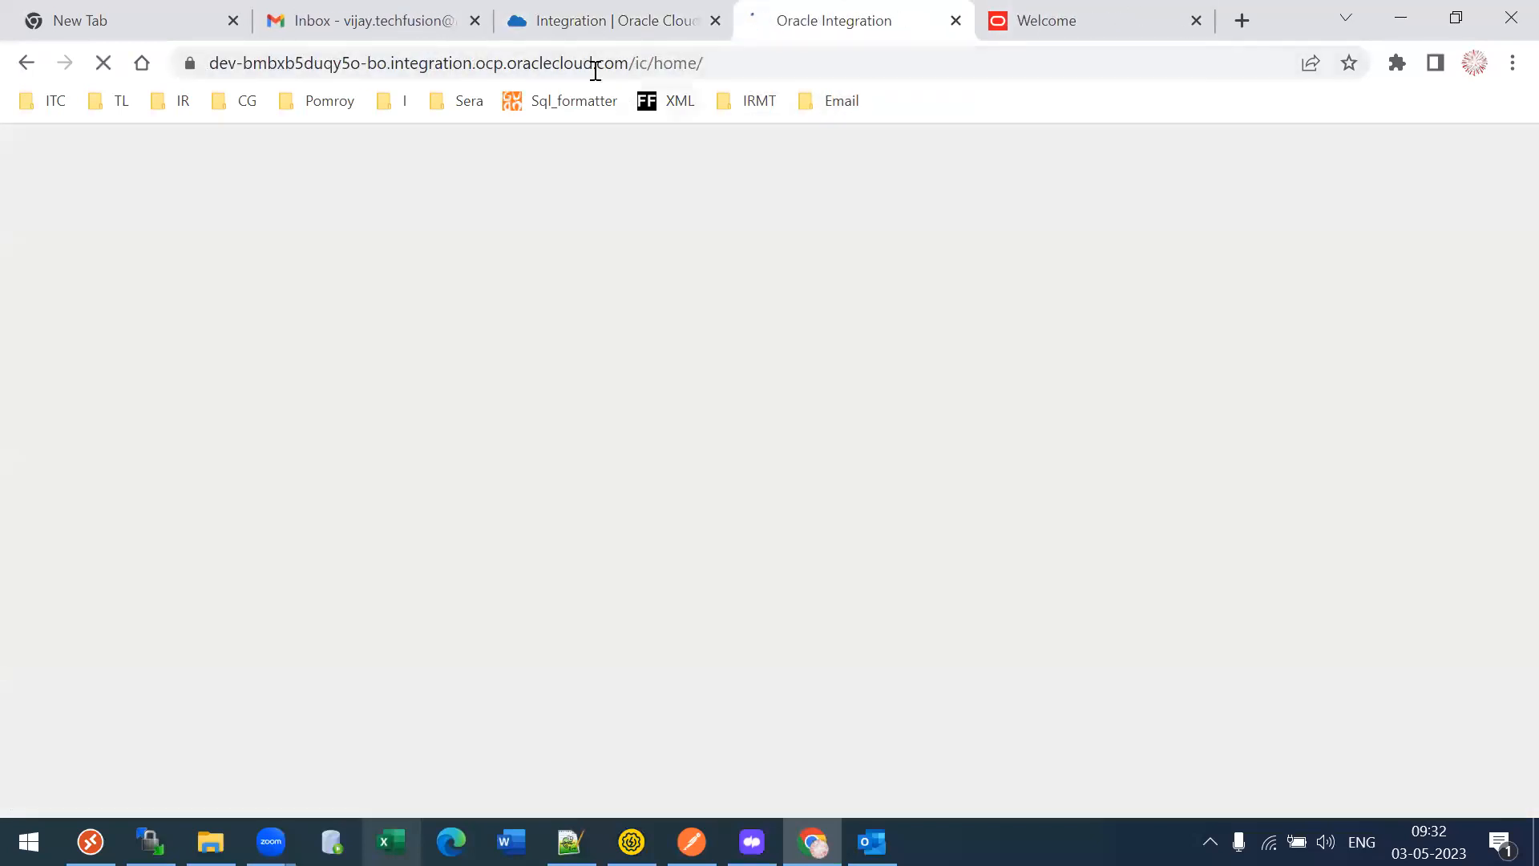
left_click(591, 69)
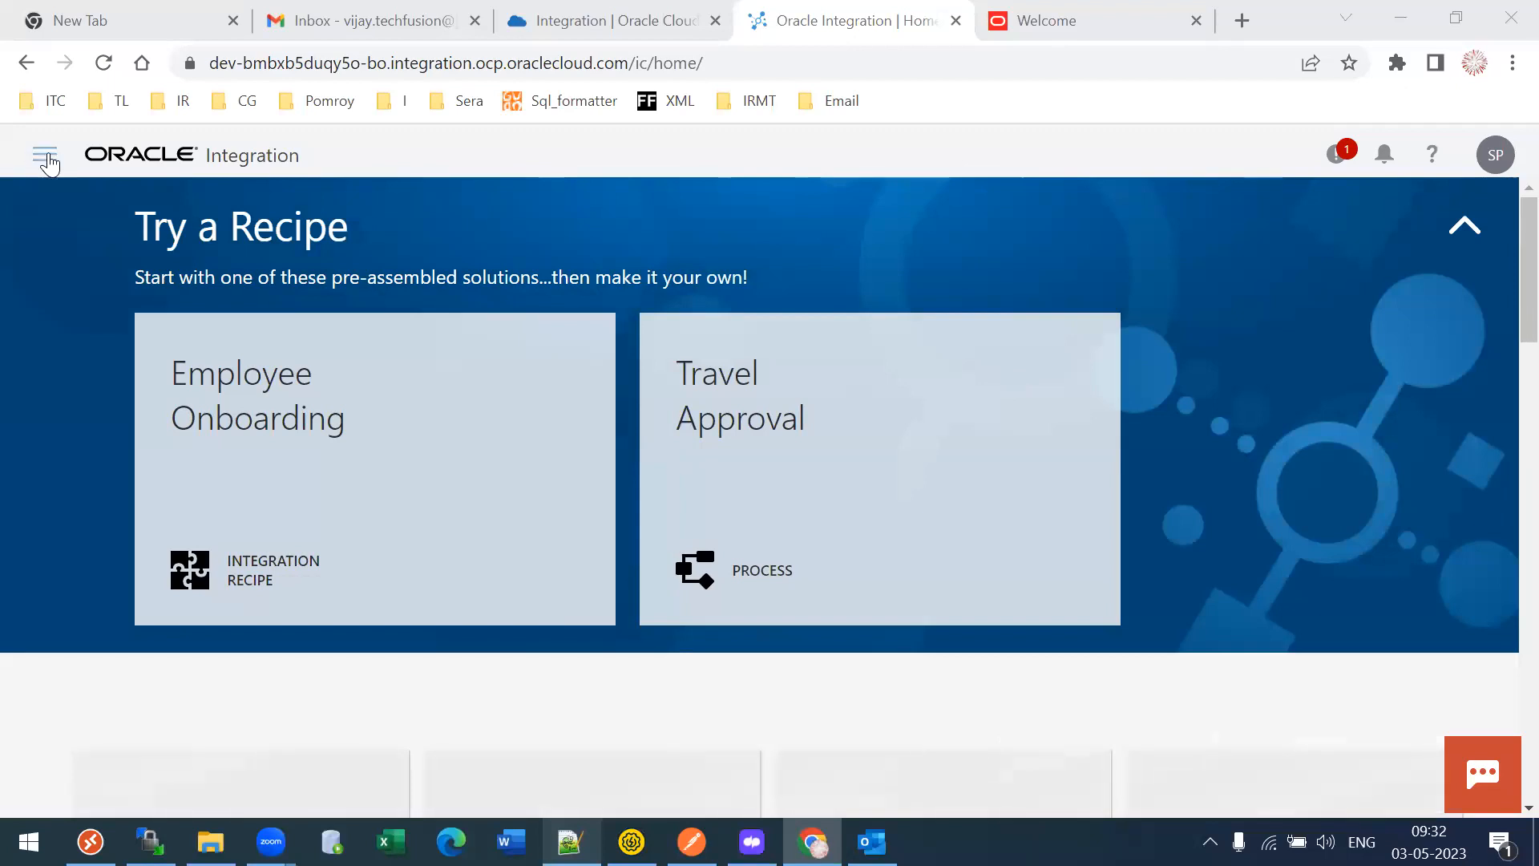
- From the unfiltered Connections list, start a new connection with the Oracle ERP Cloud adapter
left_click(45, 156)
left_click(113, 383)
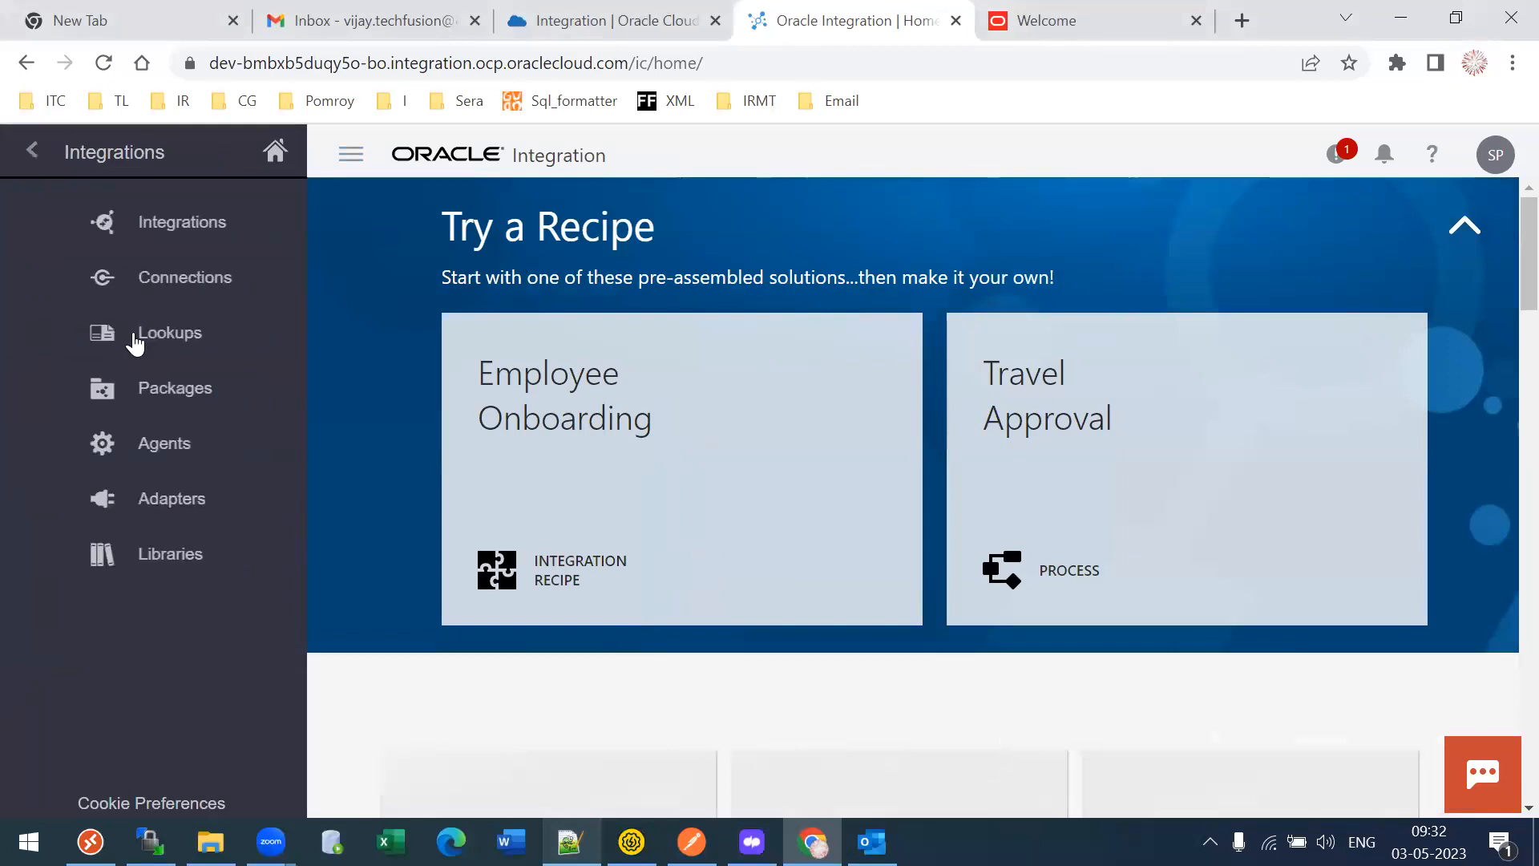
left_click(130, 277)
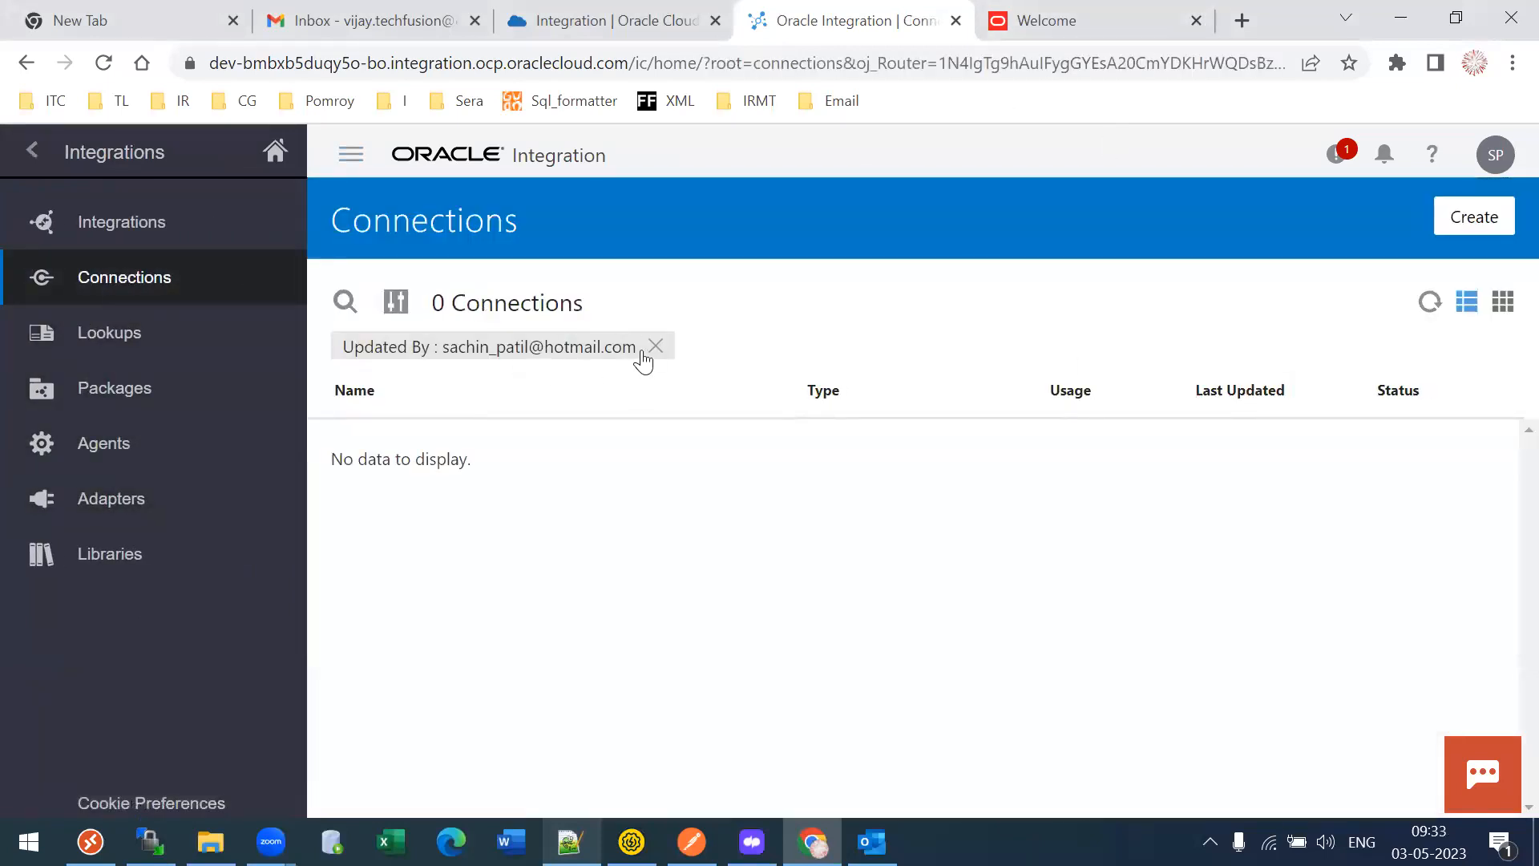
left_click(656, 346)
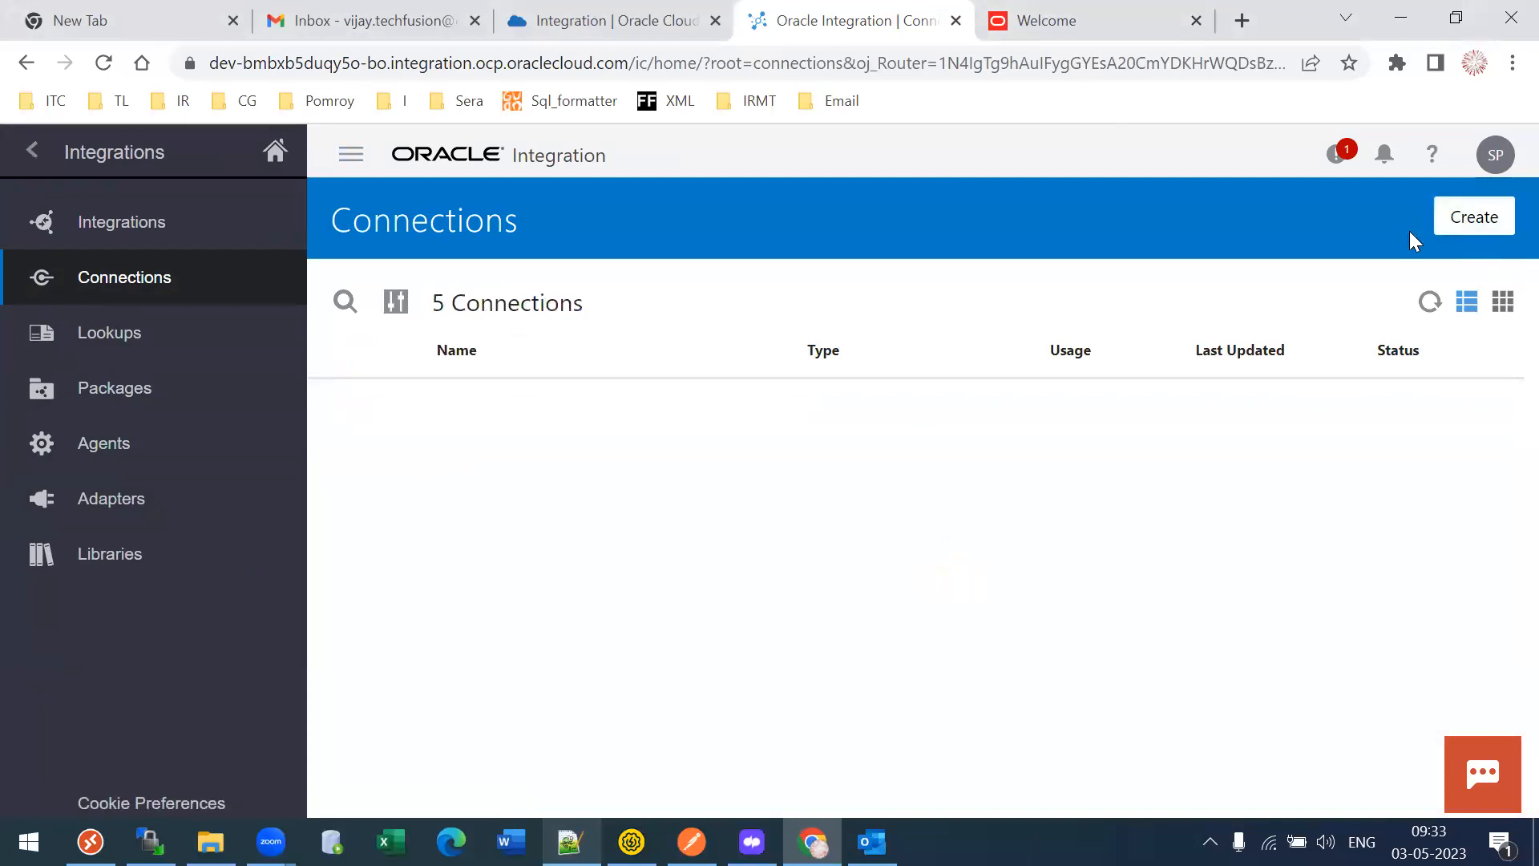
left_click(1443, 223)
left_click(371, 272)
type("or")
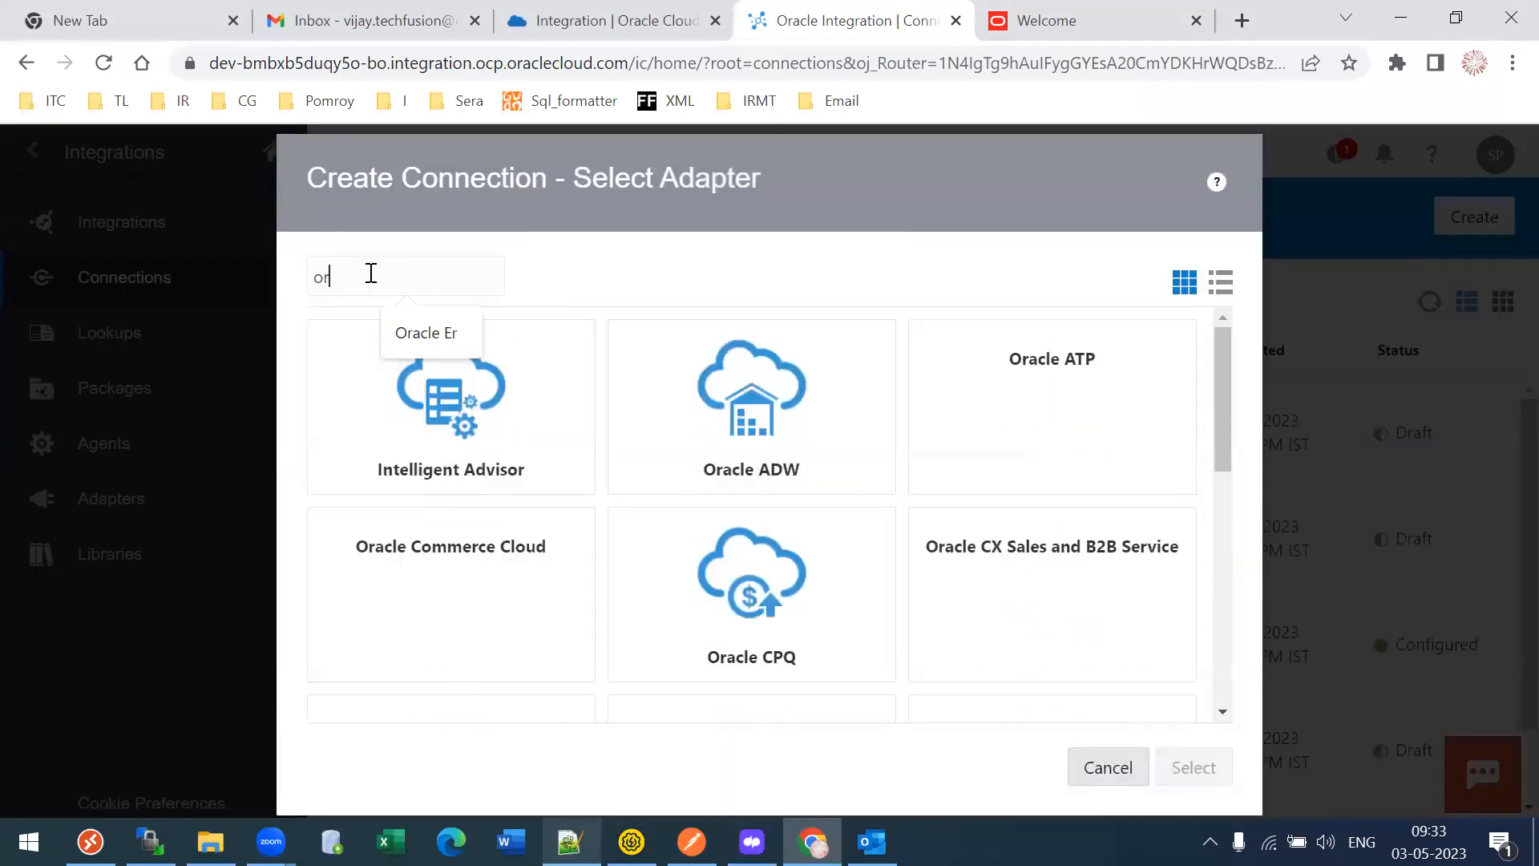
type("acle")
left_click_drag(1217, 365, 1231, 473)
left_click(343, 658)
left_click(1200, 778)
- Name the connection TL29SaaSTestConn and create it
left_click(544, 425)
type("TL2B")
key("BackSpace")
key("BackSpace")
key("BackSpace")
type("L29")
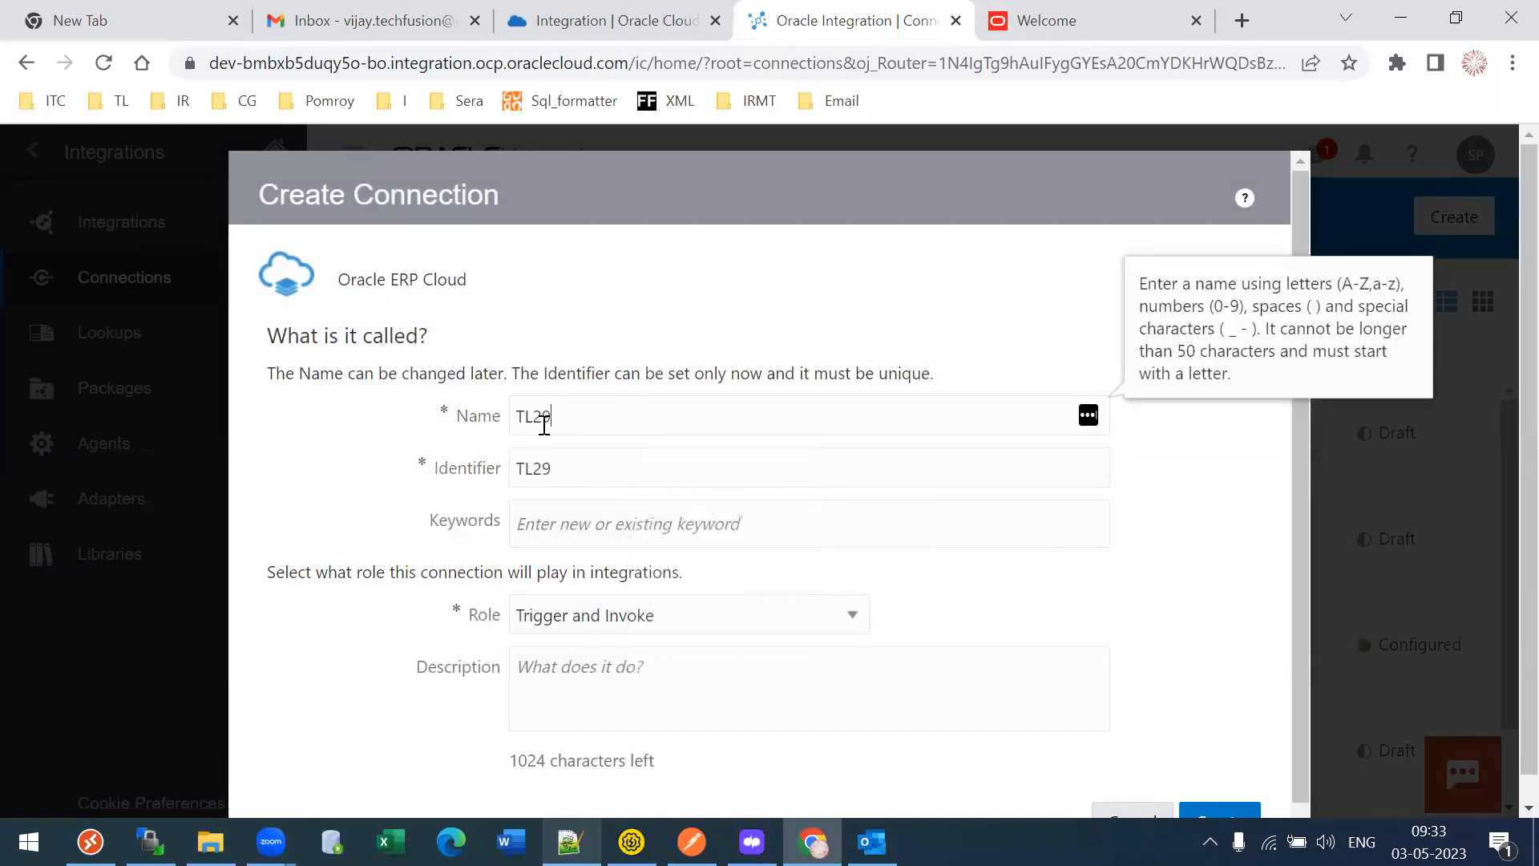
type("SaaSTestConn")
key("Tab")
scroll(720, 669, "down", 1)
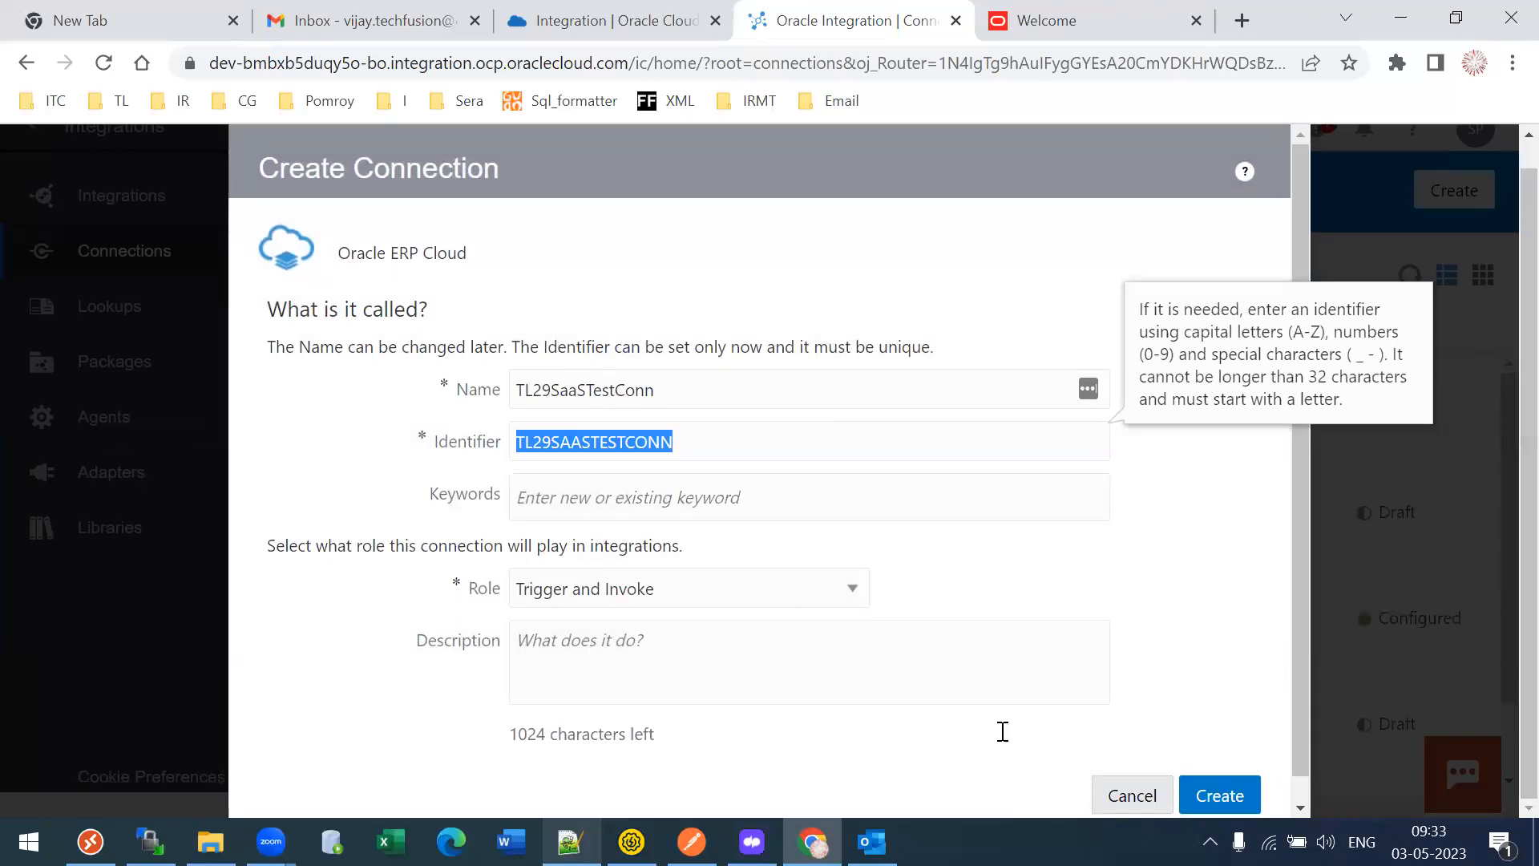
key("Return")
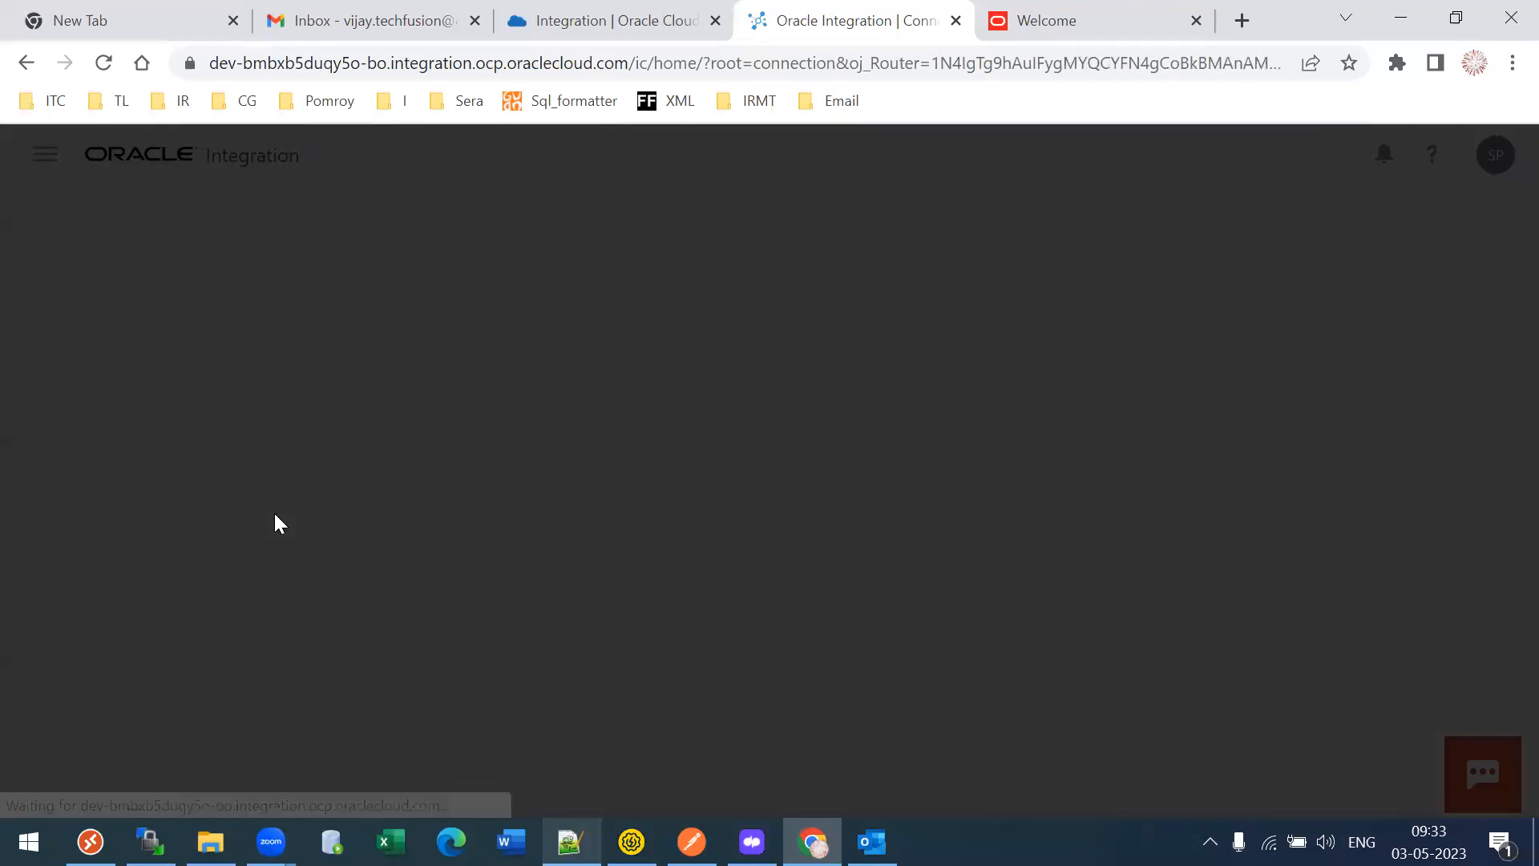
- Replace the wrongly pasted value in ERP Cloud Host with the eebv-test URL
left_click(191, 653)
type("https://dev-bmbxb5duqy5o-bo.integration.ocp.oraclecloud.com/ic/home/")
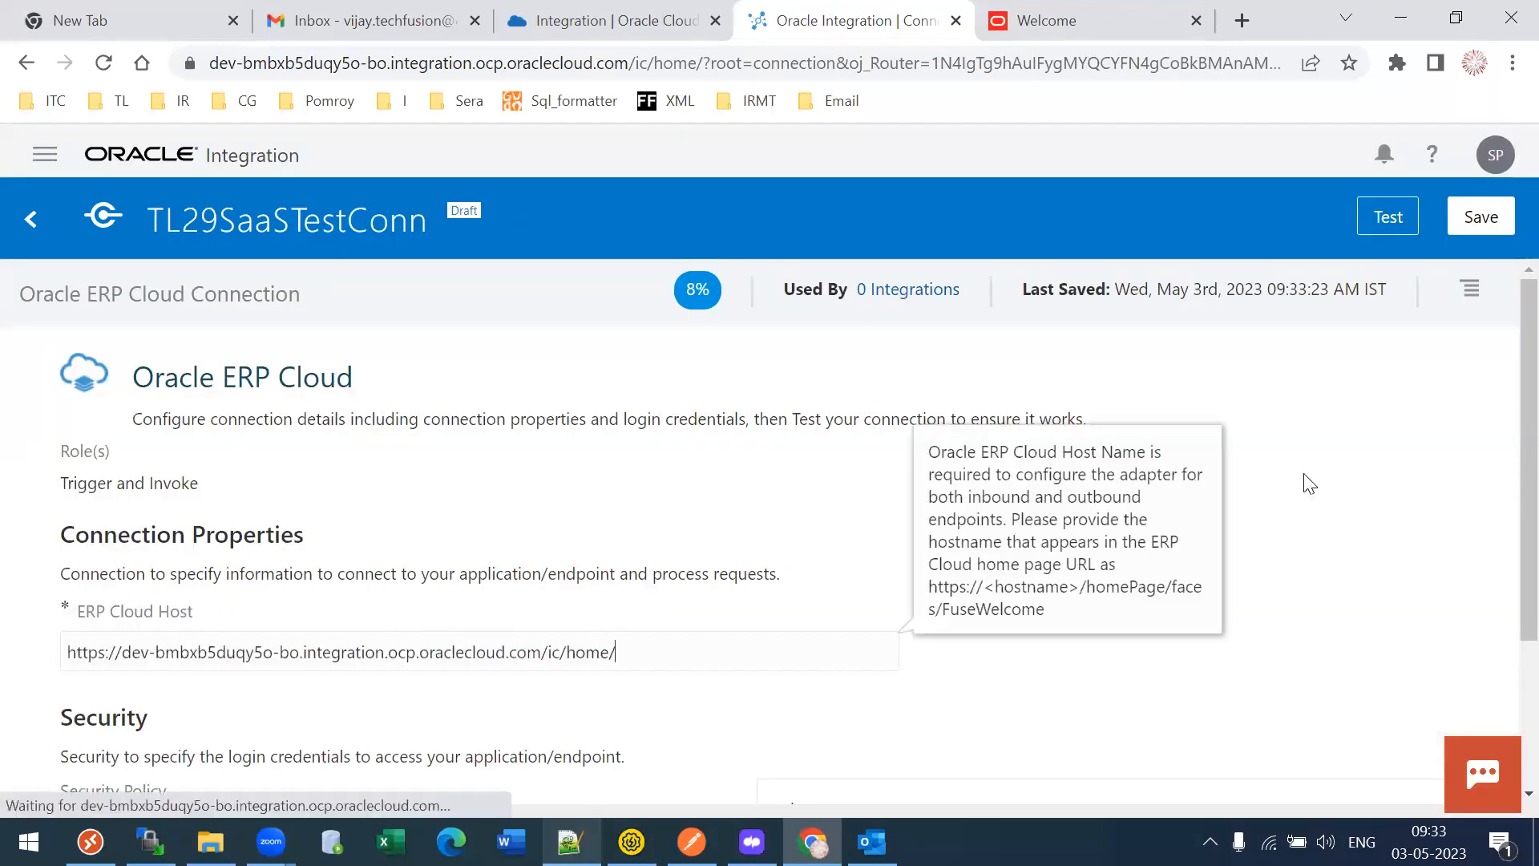
left_click(1079, 8)
left_click(842, 20)
left_click_drag(618, 652, 64, 653)
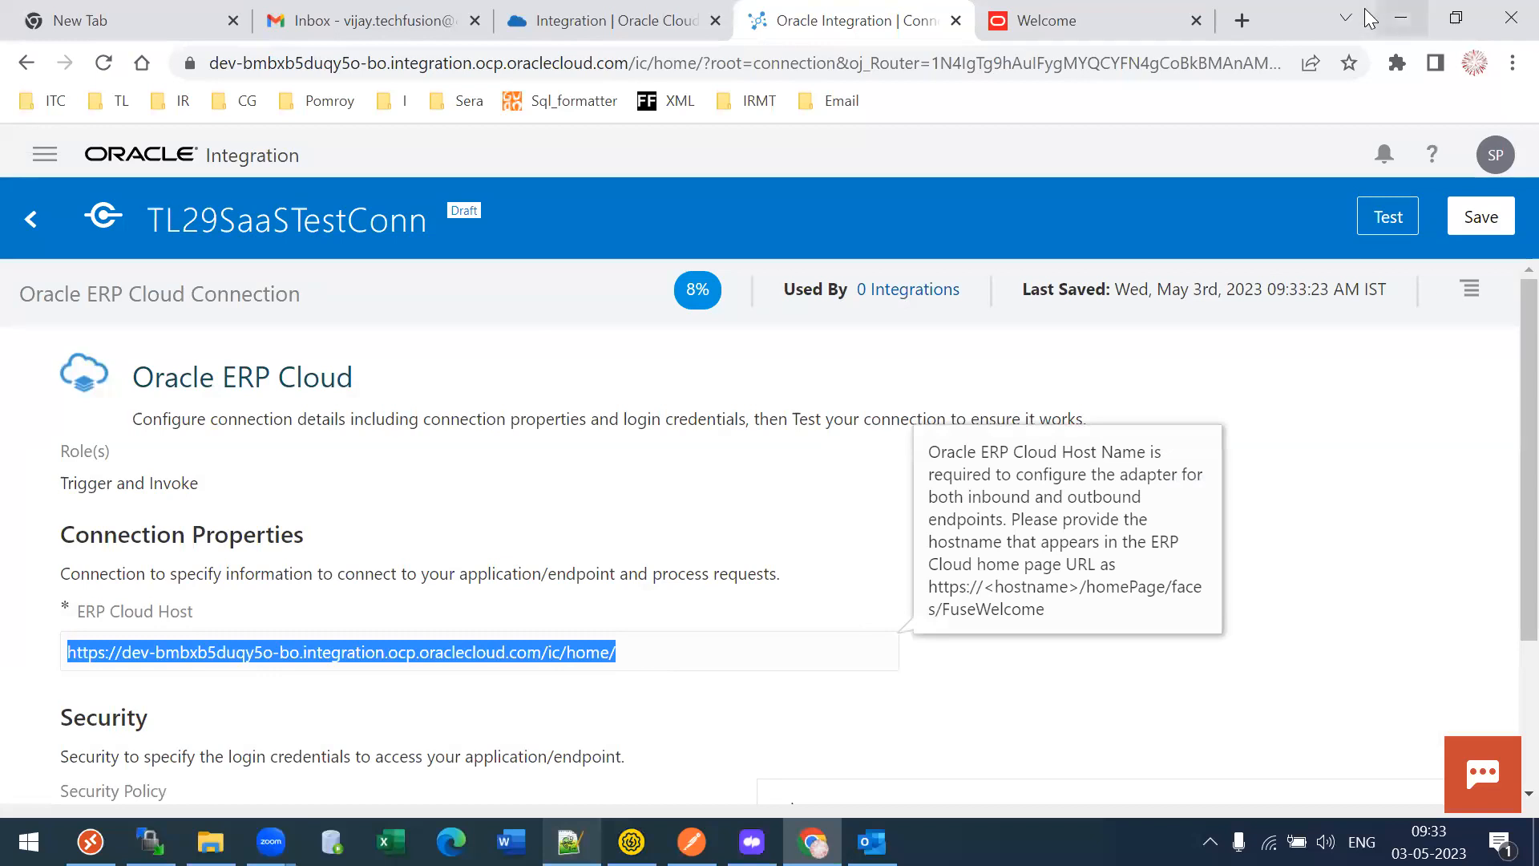
left_click(1155, 20)
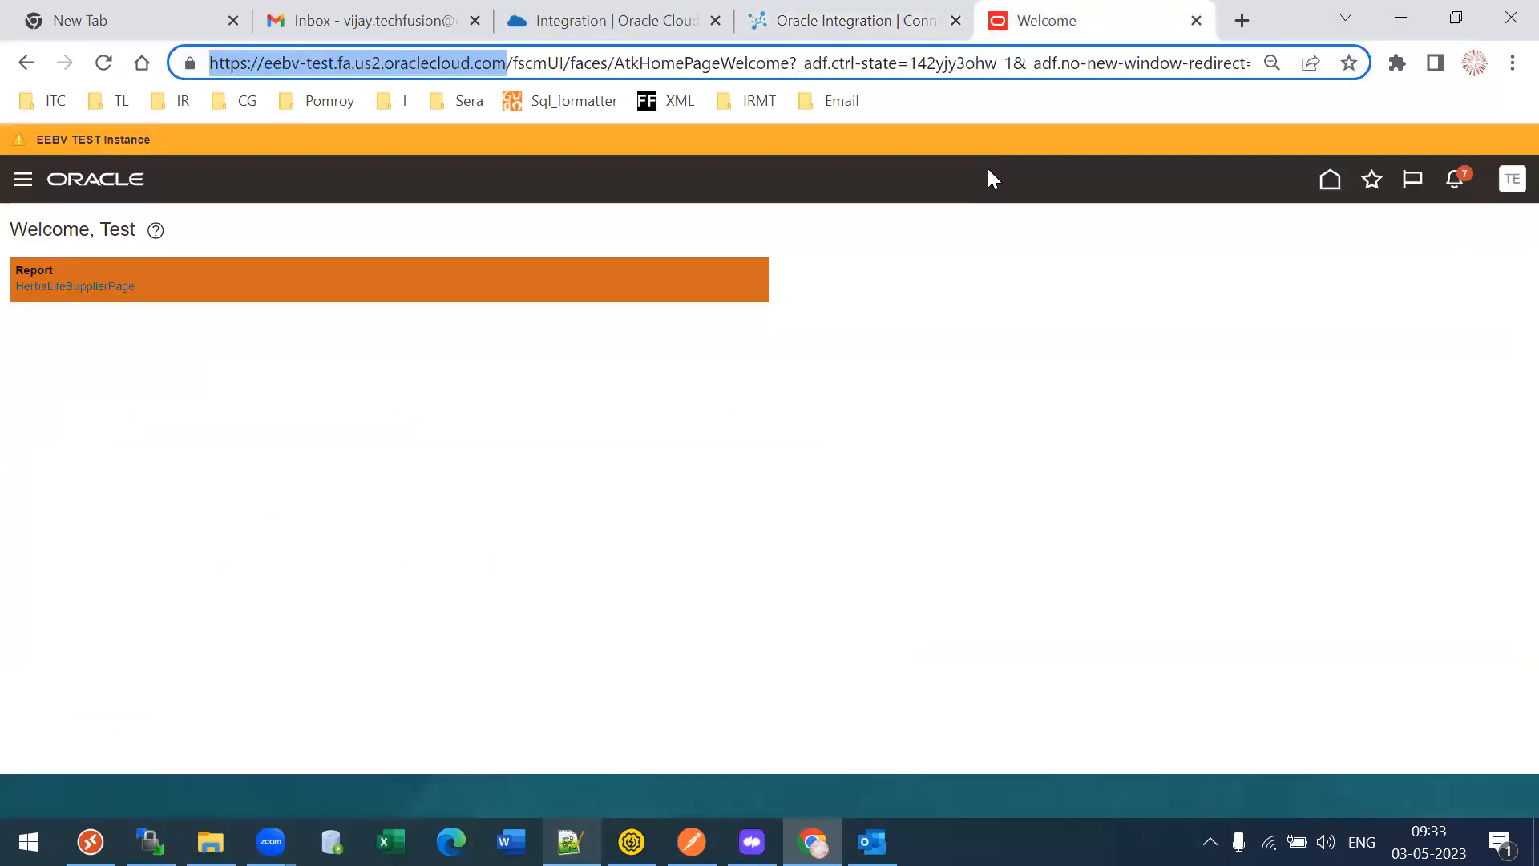
left_click(842, 20)
type("https://eebv-test.fa.us2.oraclecloud.com/")
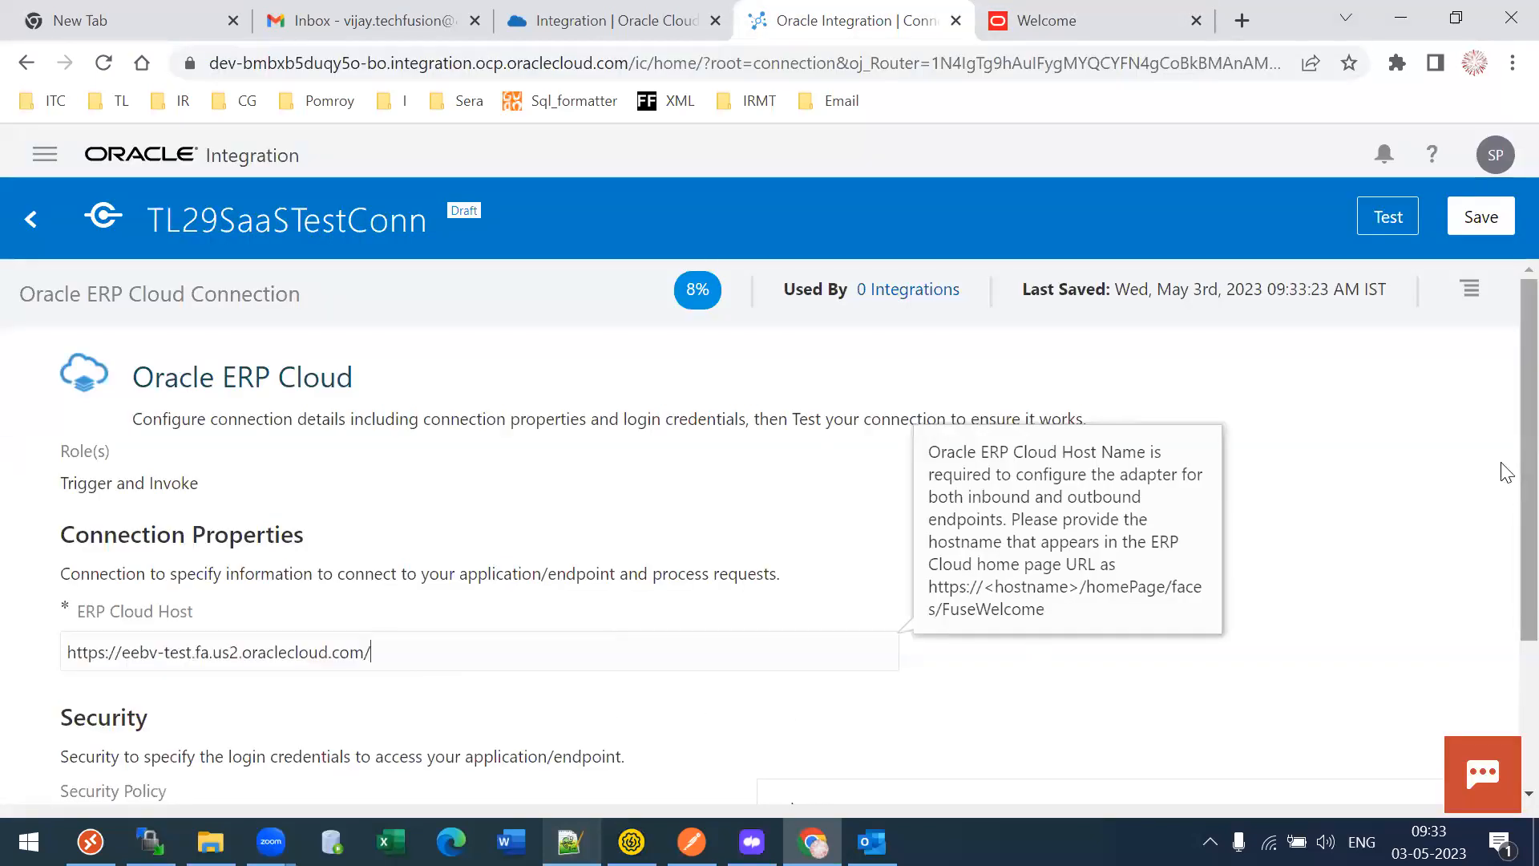
- Enter the technical user's username and password, then test TL29SaaSTestConn successfully
scroll(1501, 509, "down", 3)
left_click(932, 640)
type("techuser")
key("Tab")
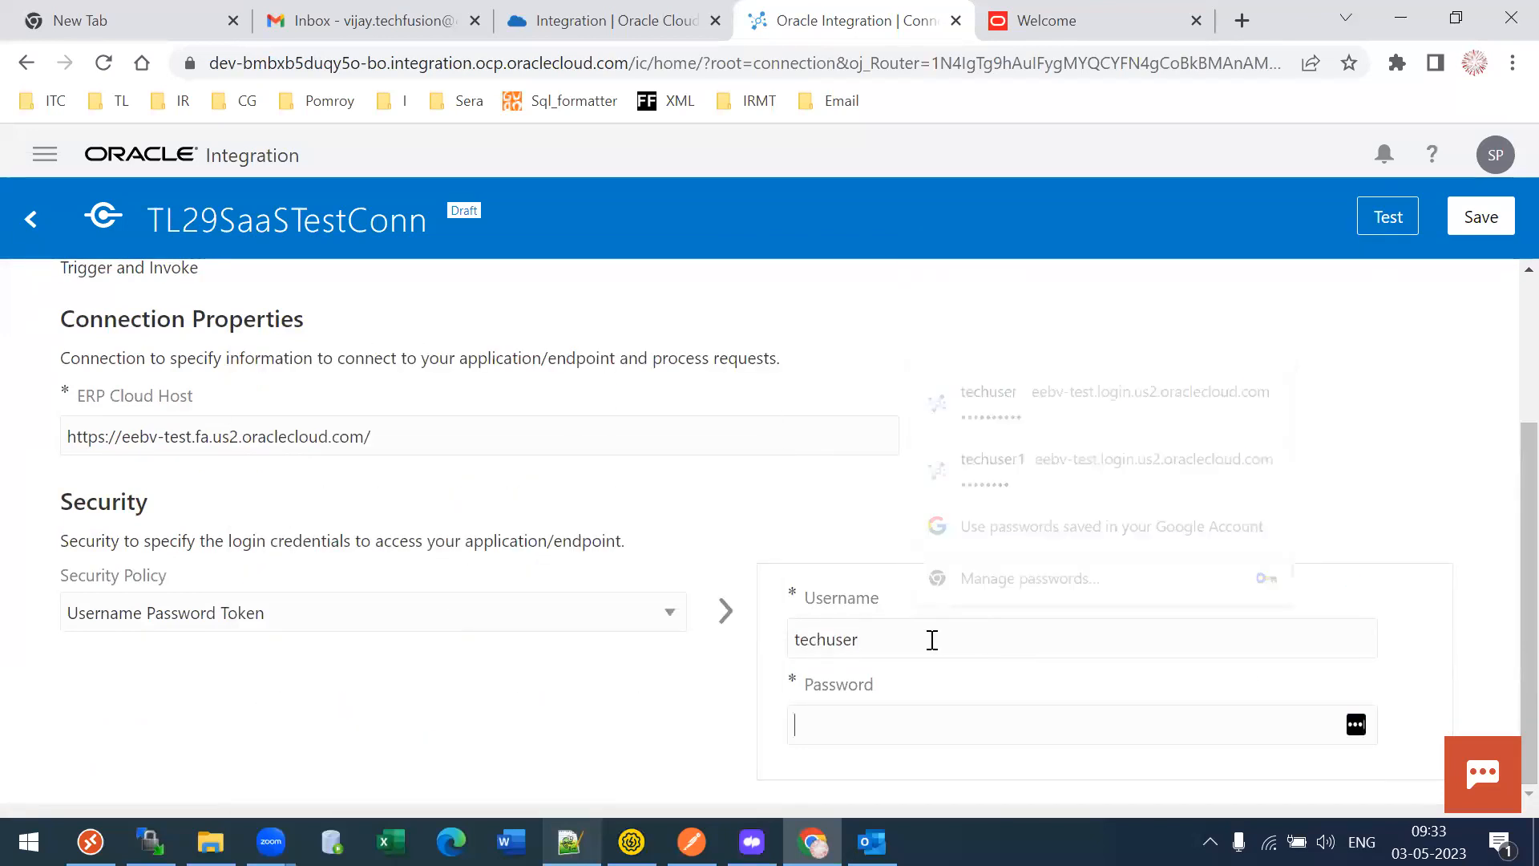
type("**********")
left_click_drag(904, 714, 593, 747)
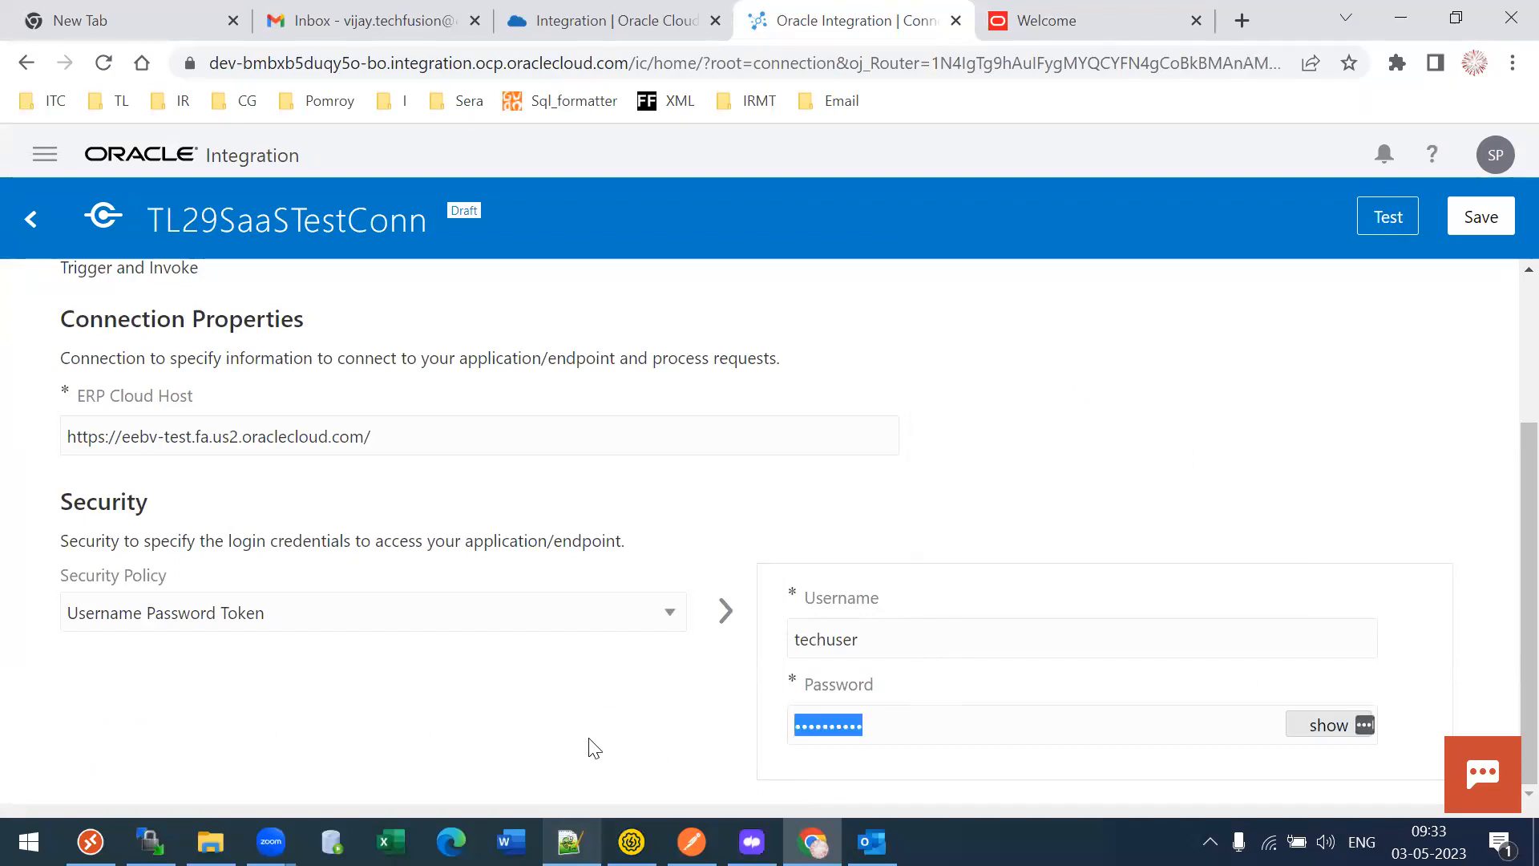
type("********")
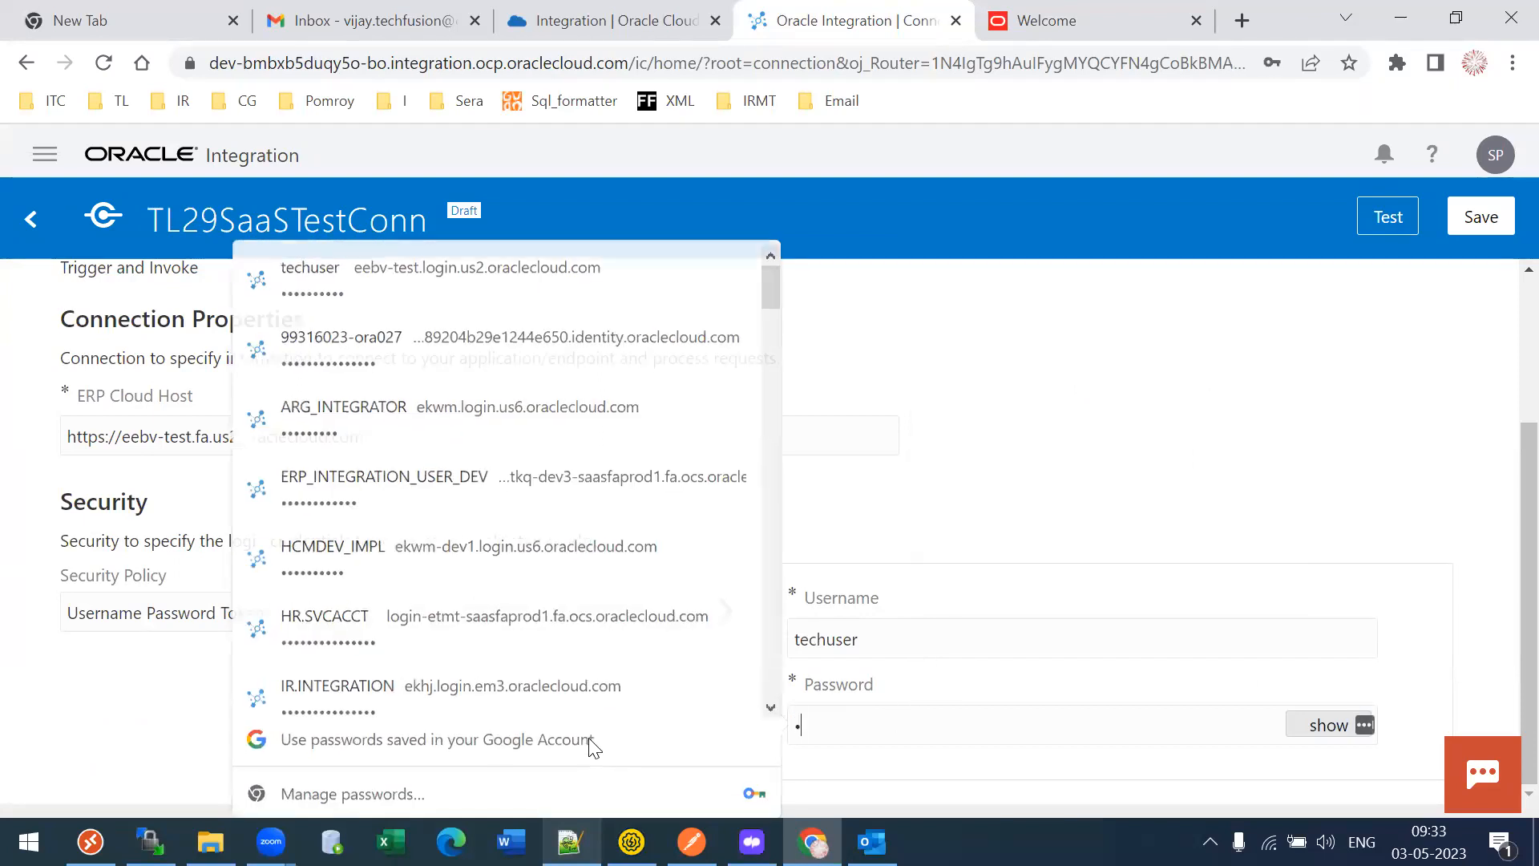
type("*")
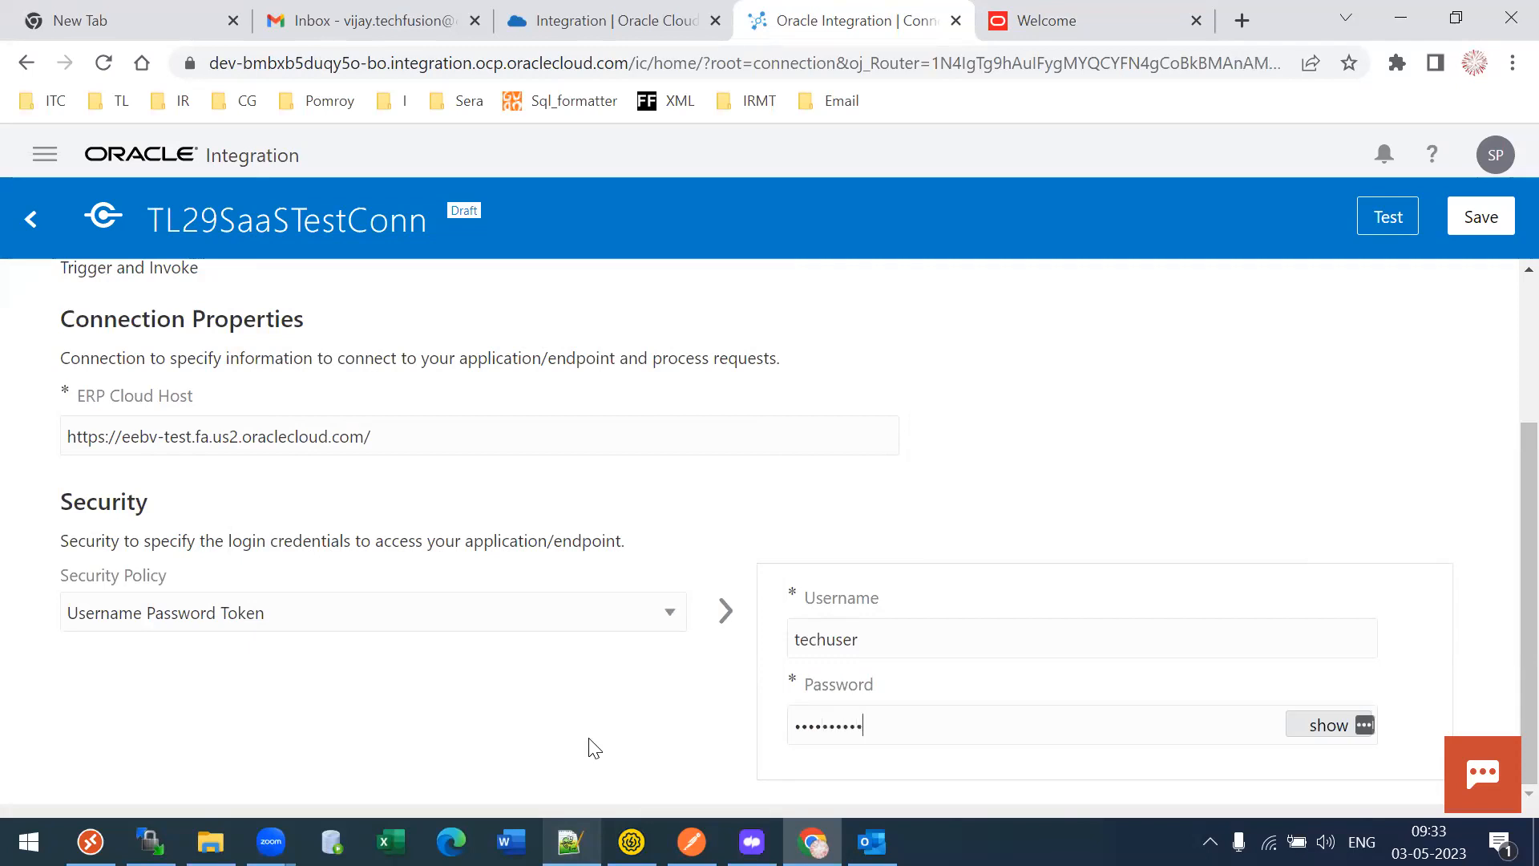
left_click(1388, 217)
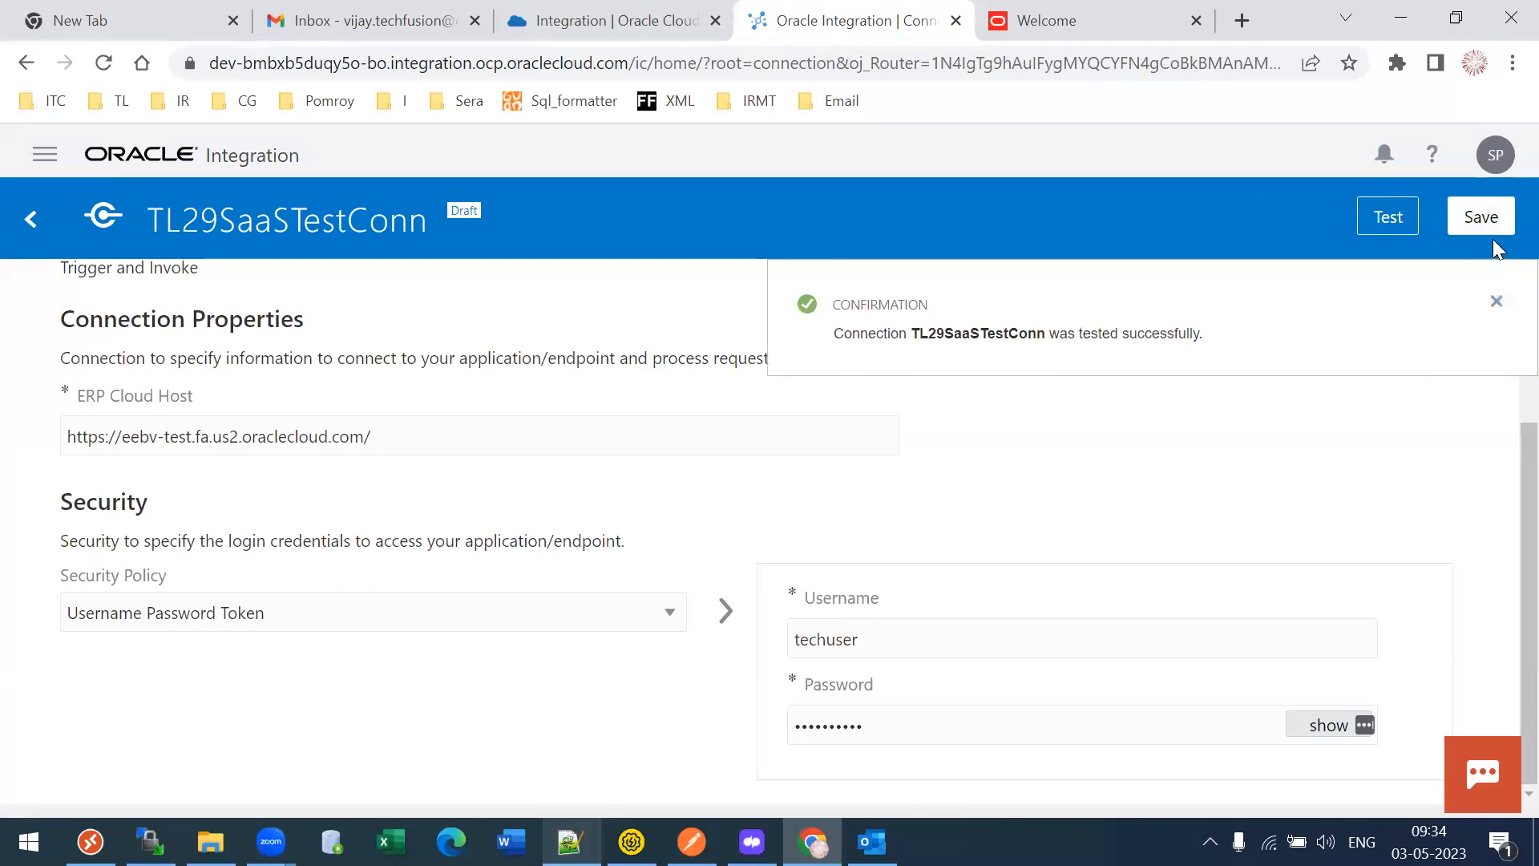
- Save TL29SaaSTestConn and exit its connection page
left_click(1472, 218)
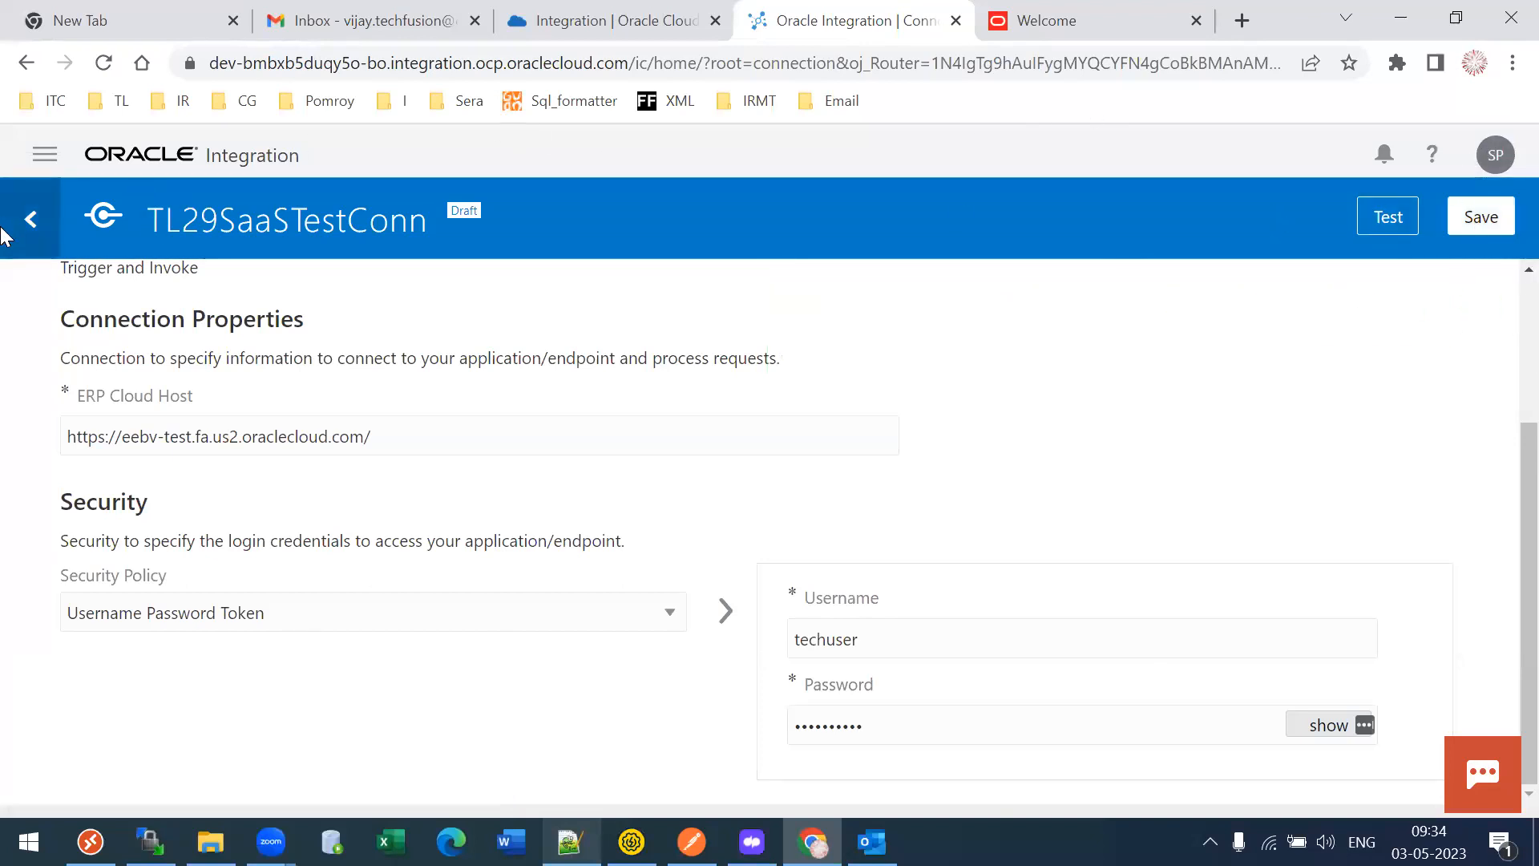
left_click(31, 221)
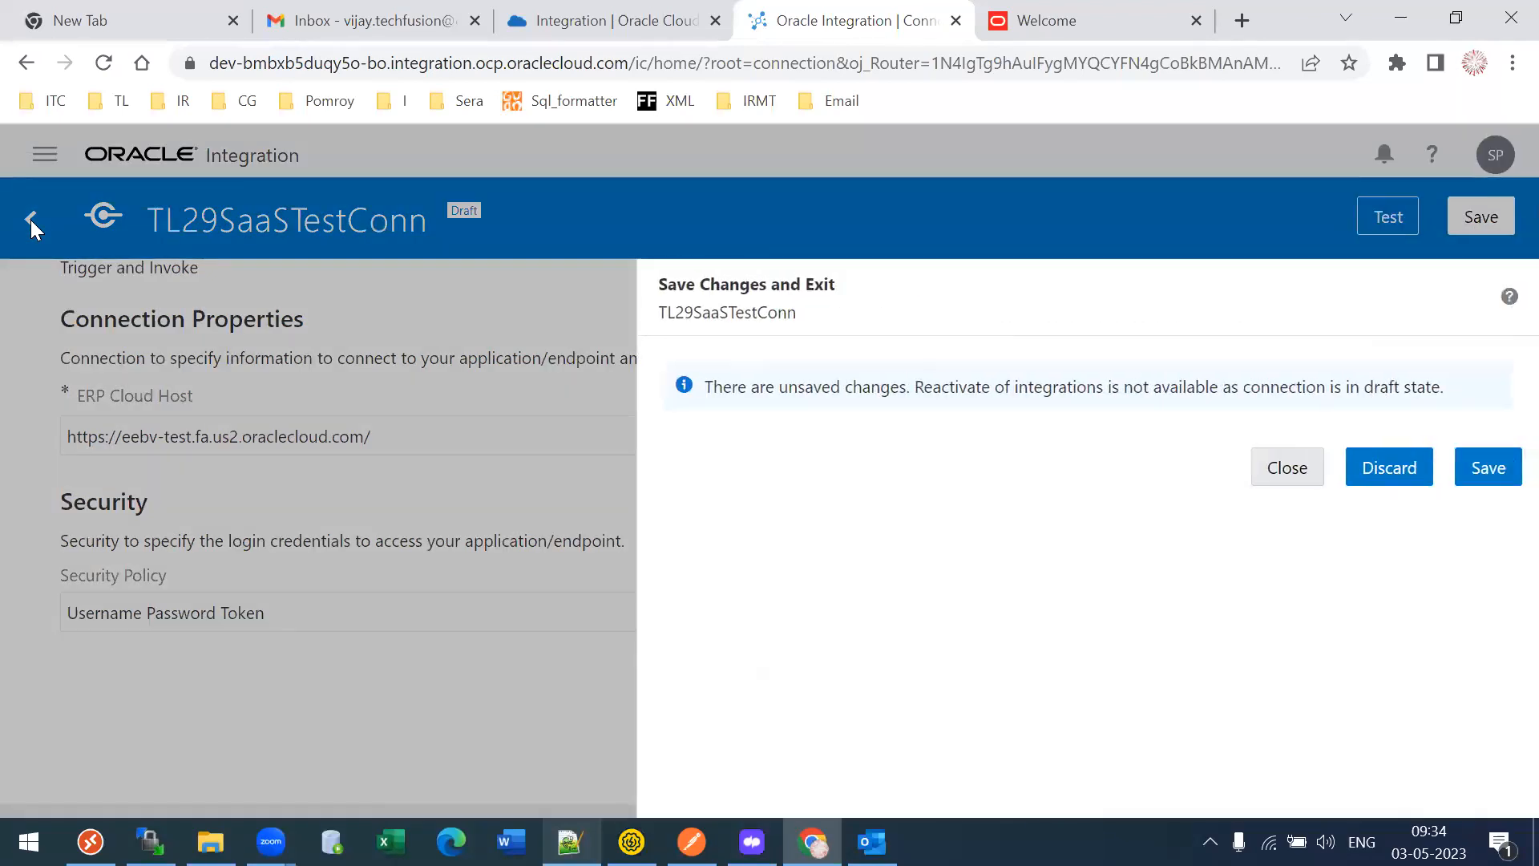
left_click(1481, 480)
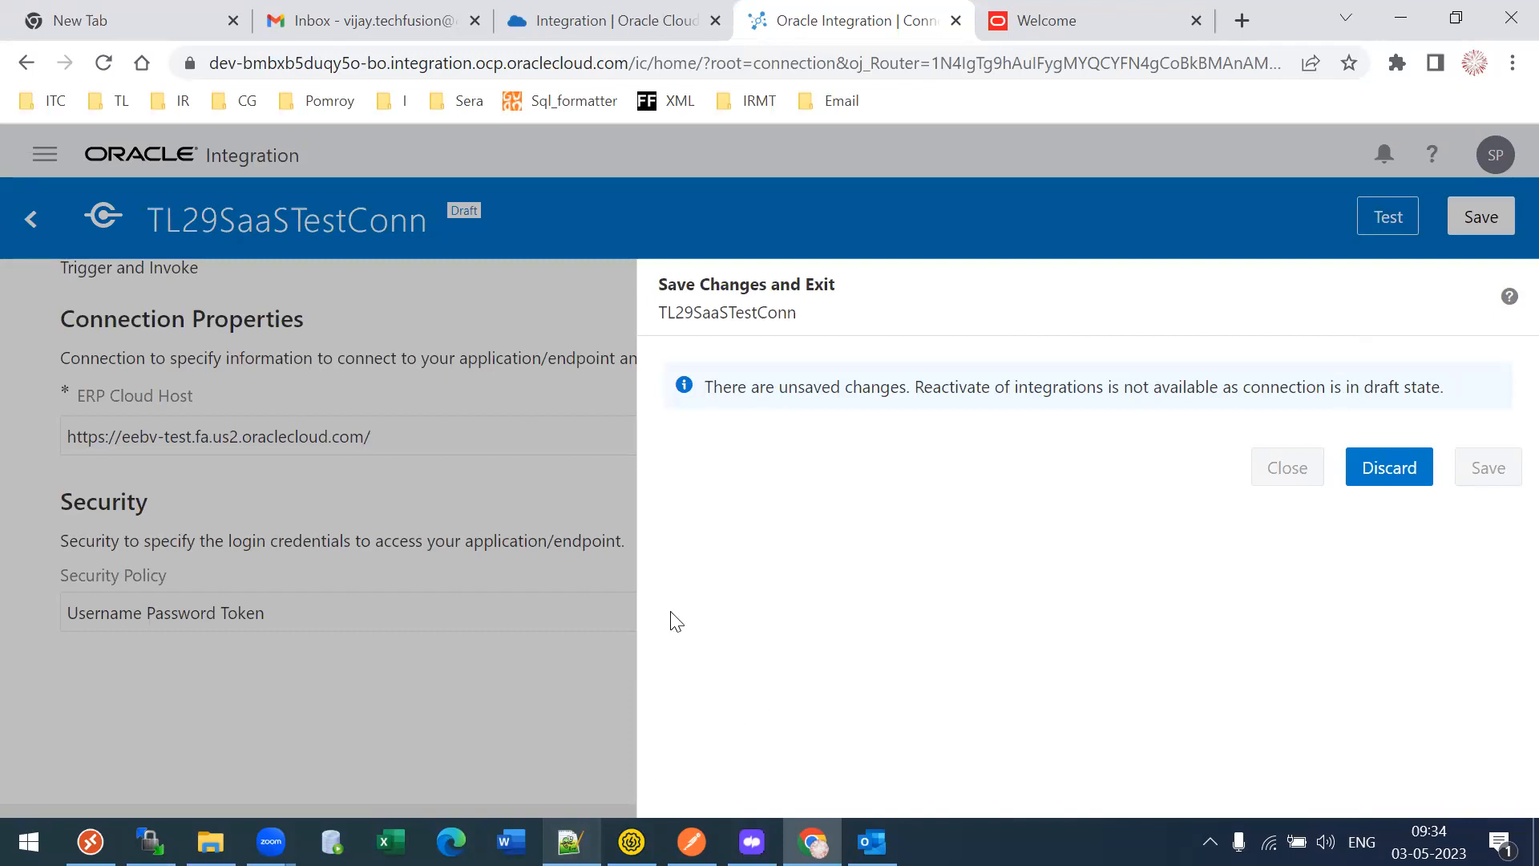
- Close the mail tab and bookmark the connection page as S_OIC in the TL folder
left_click(476, 21)
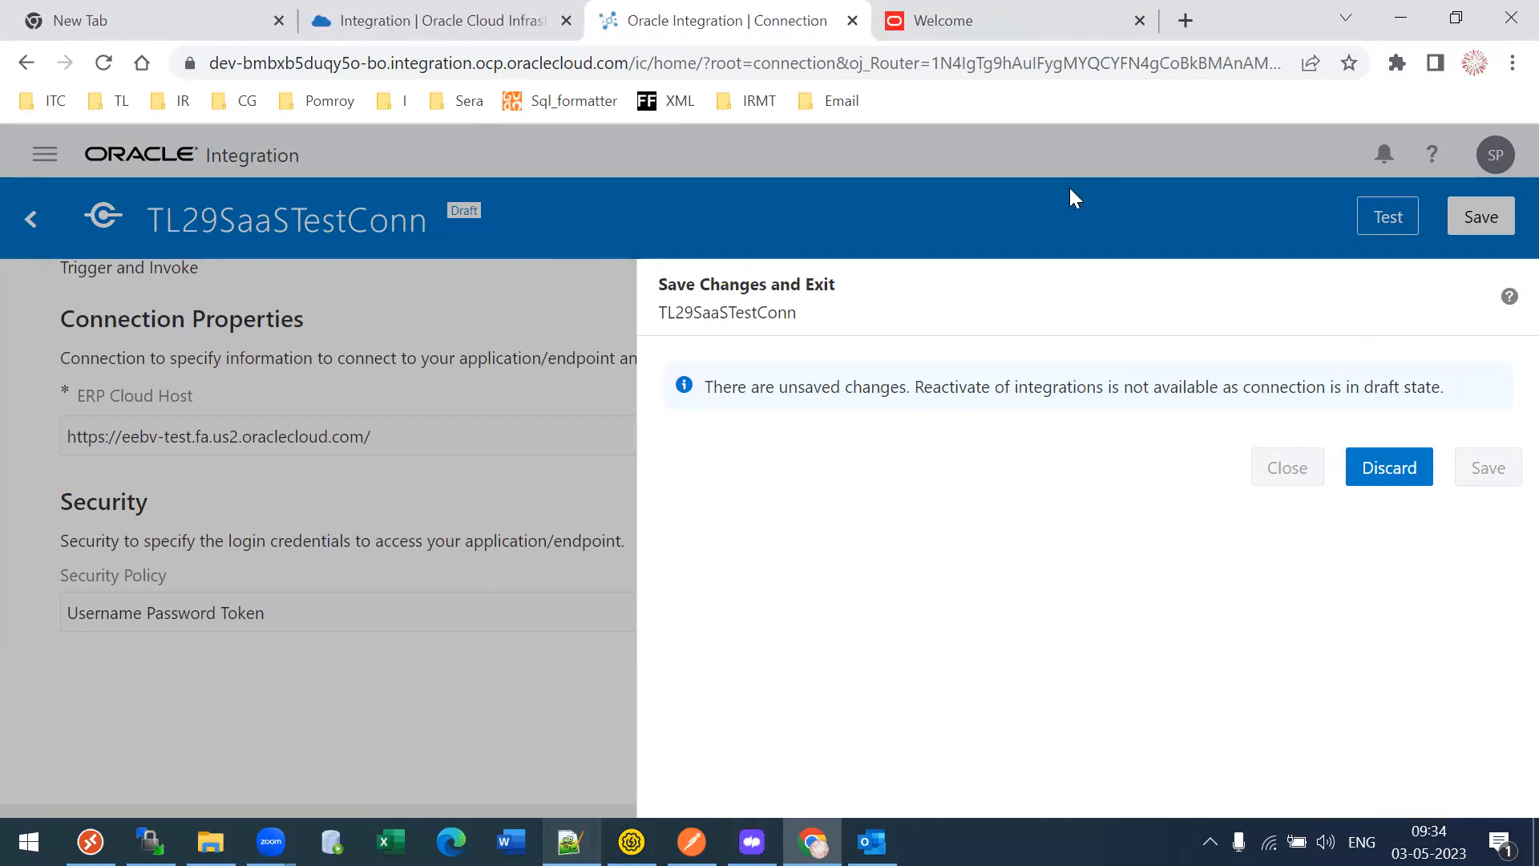
left_click(1349, 62)
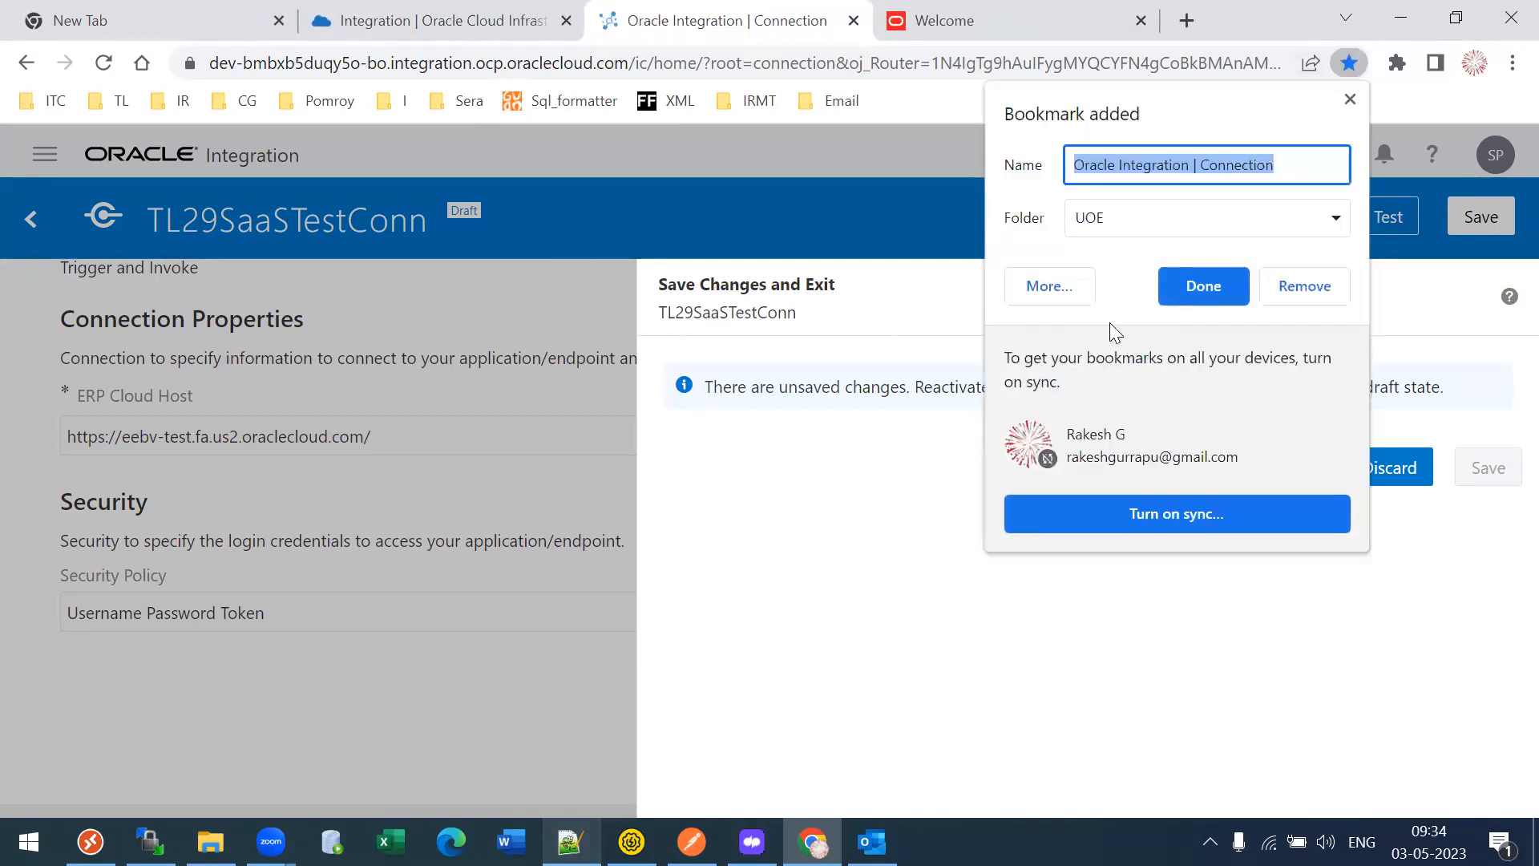
left_click(1103, 222)
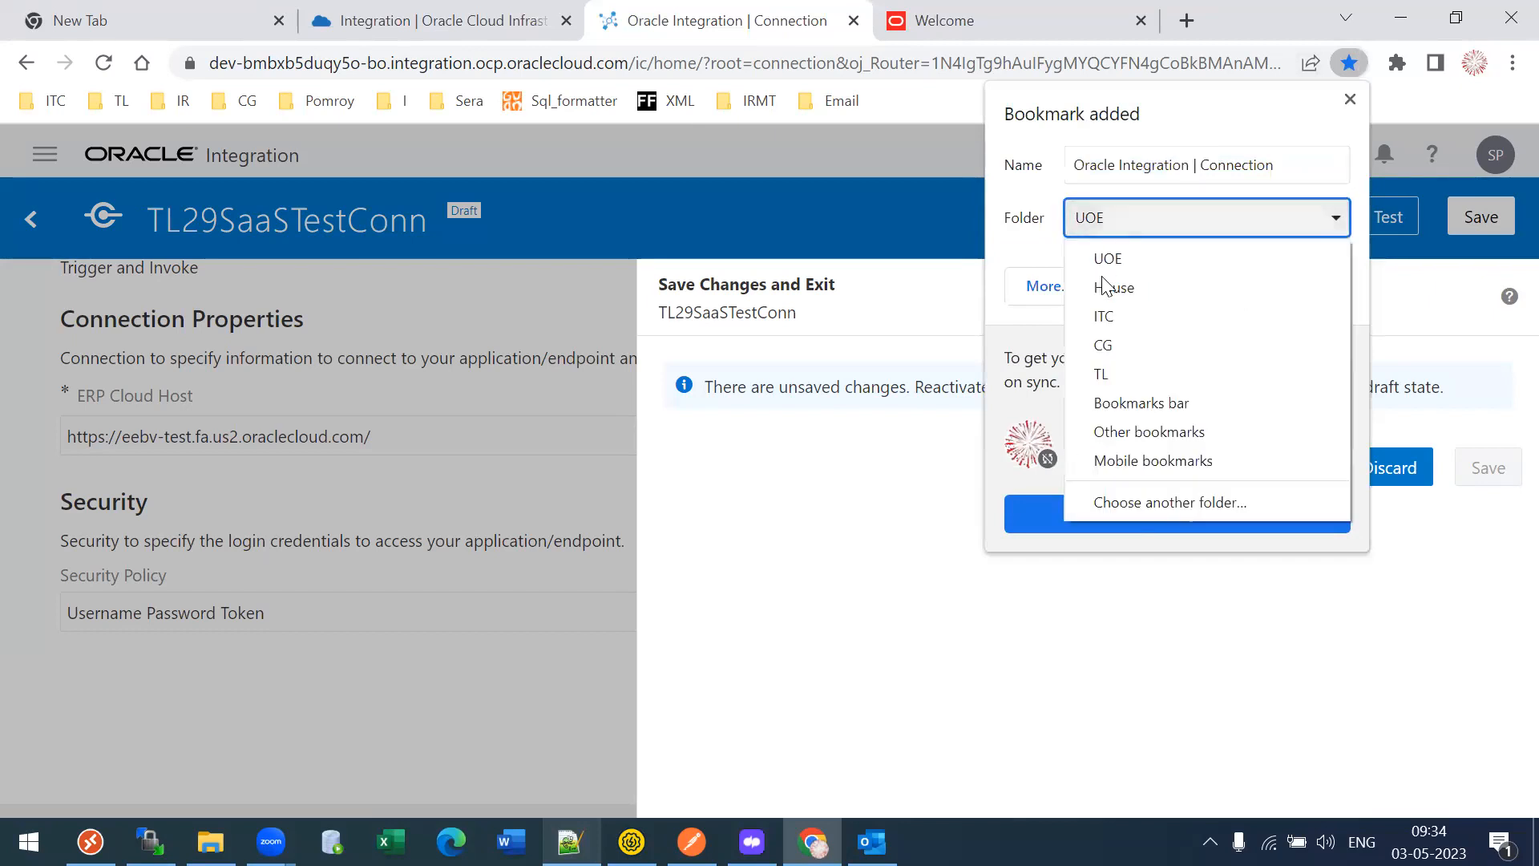
left_click(1103, 372)
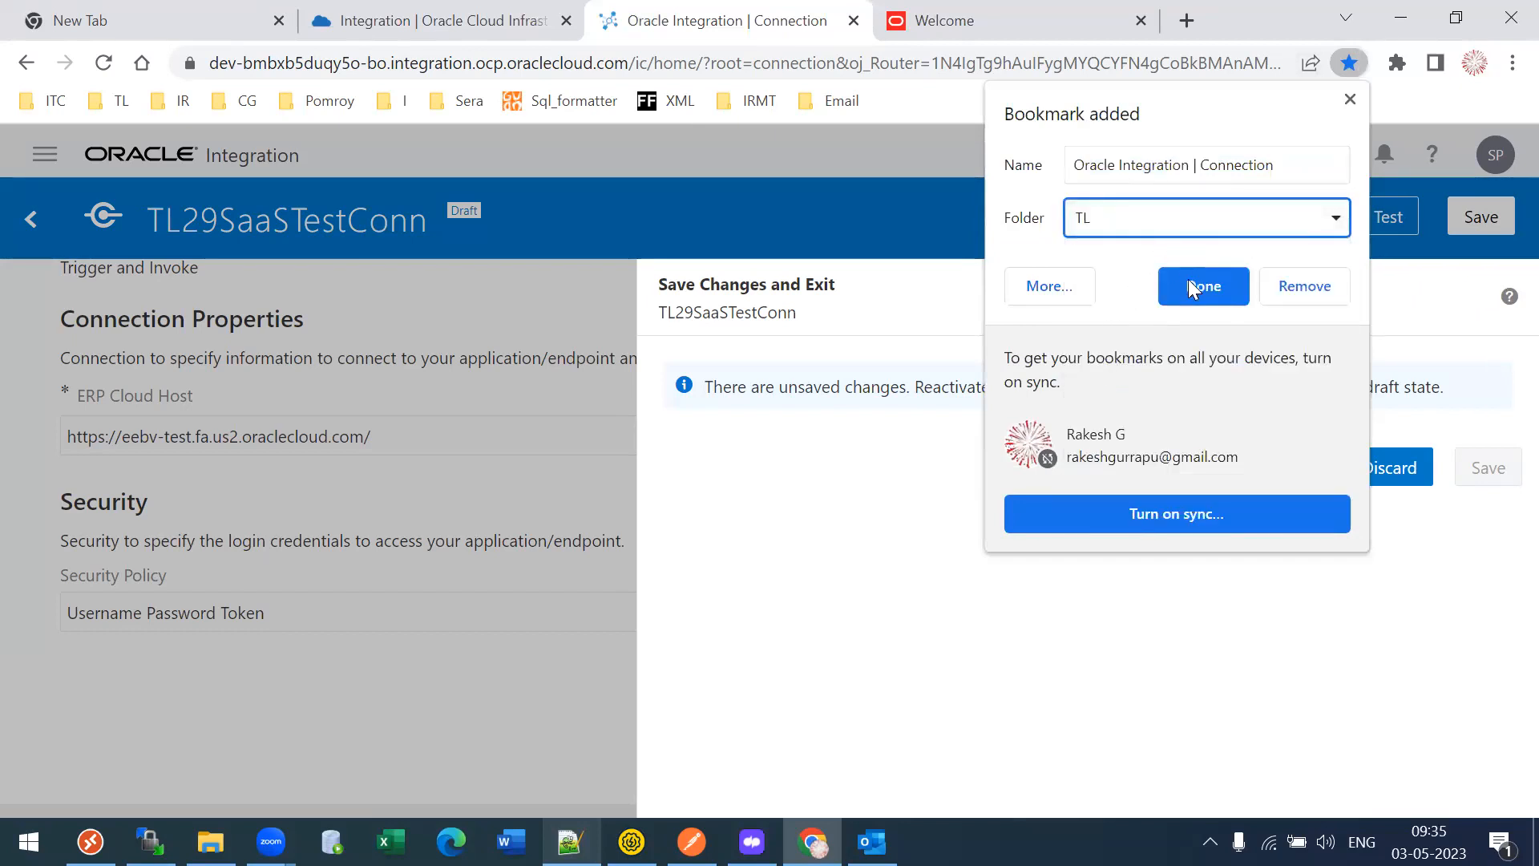
double_click(1204, 165)
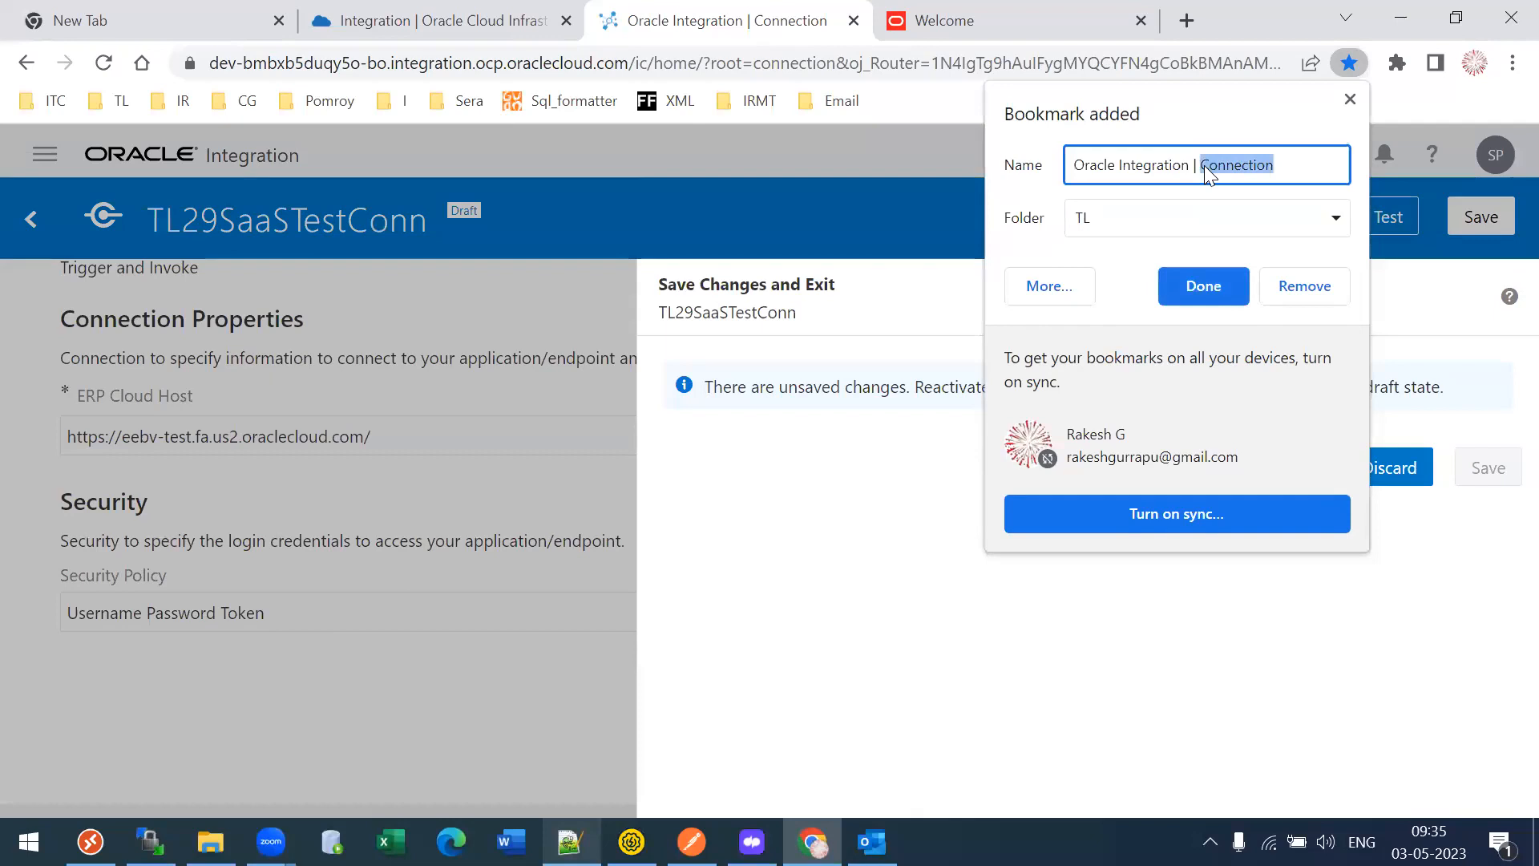
triple_click(1204, 165)
type("S_OIC")
left_click(1204, 287)
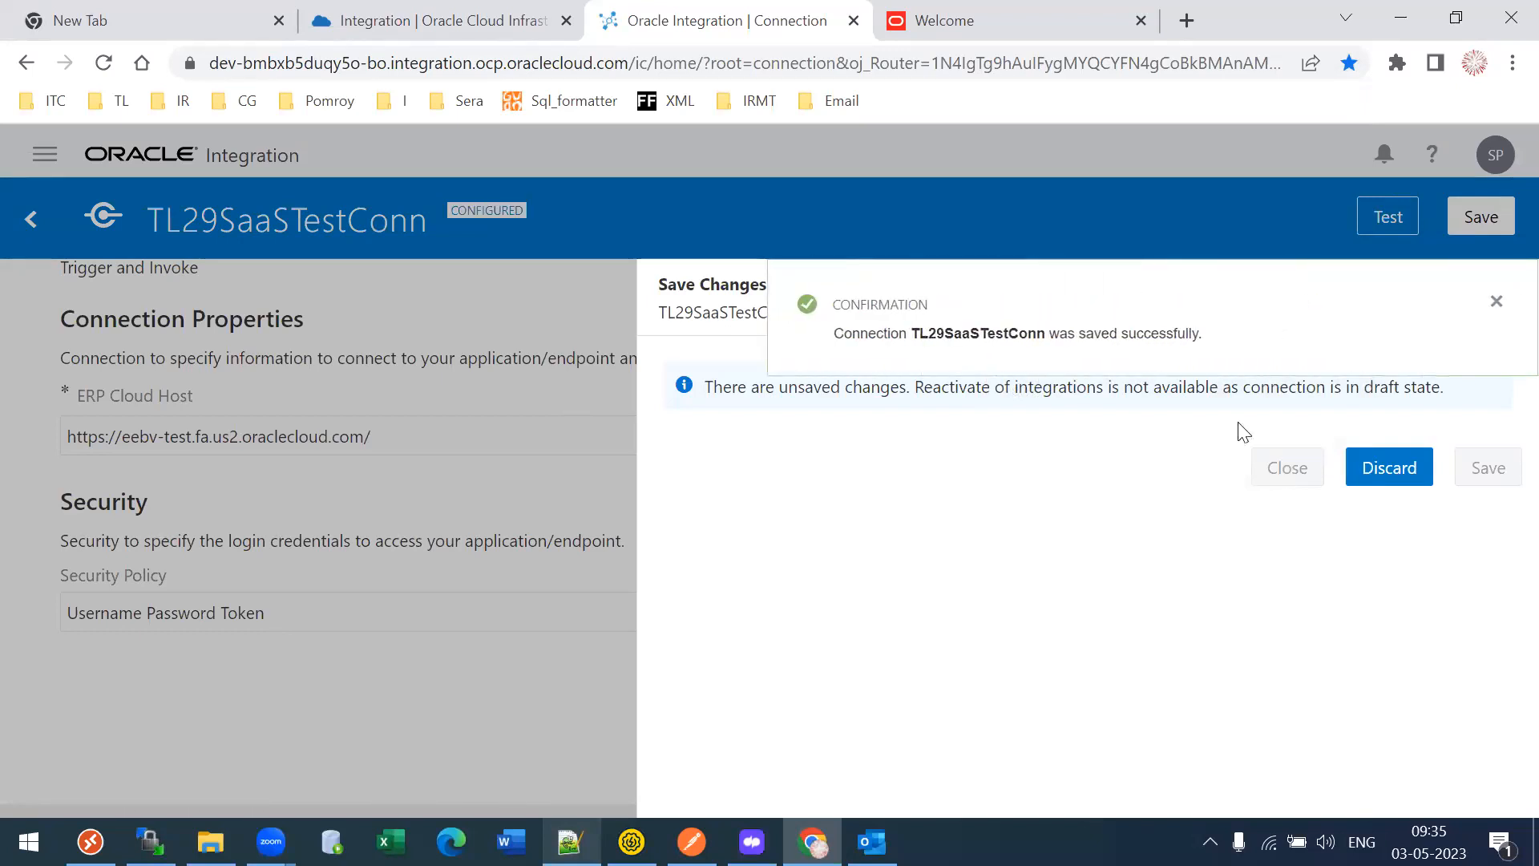
left_click(1497, 301)
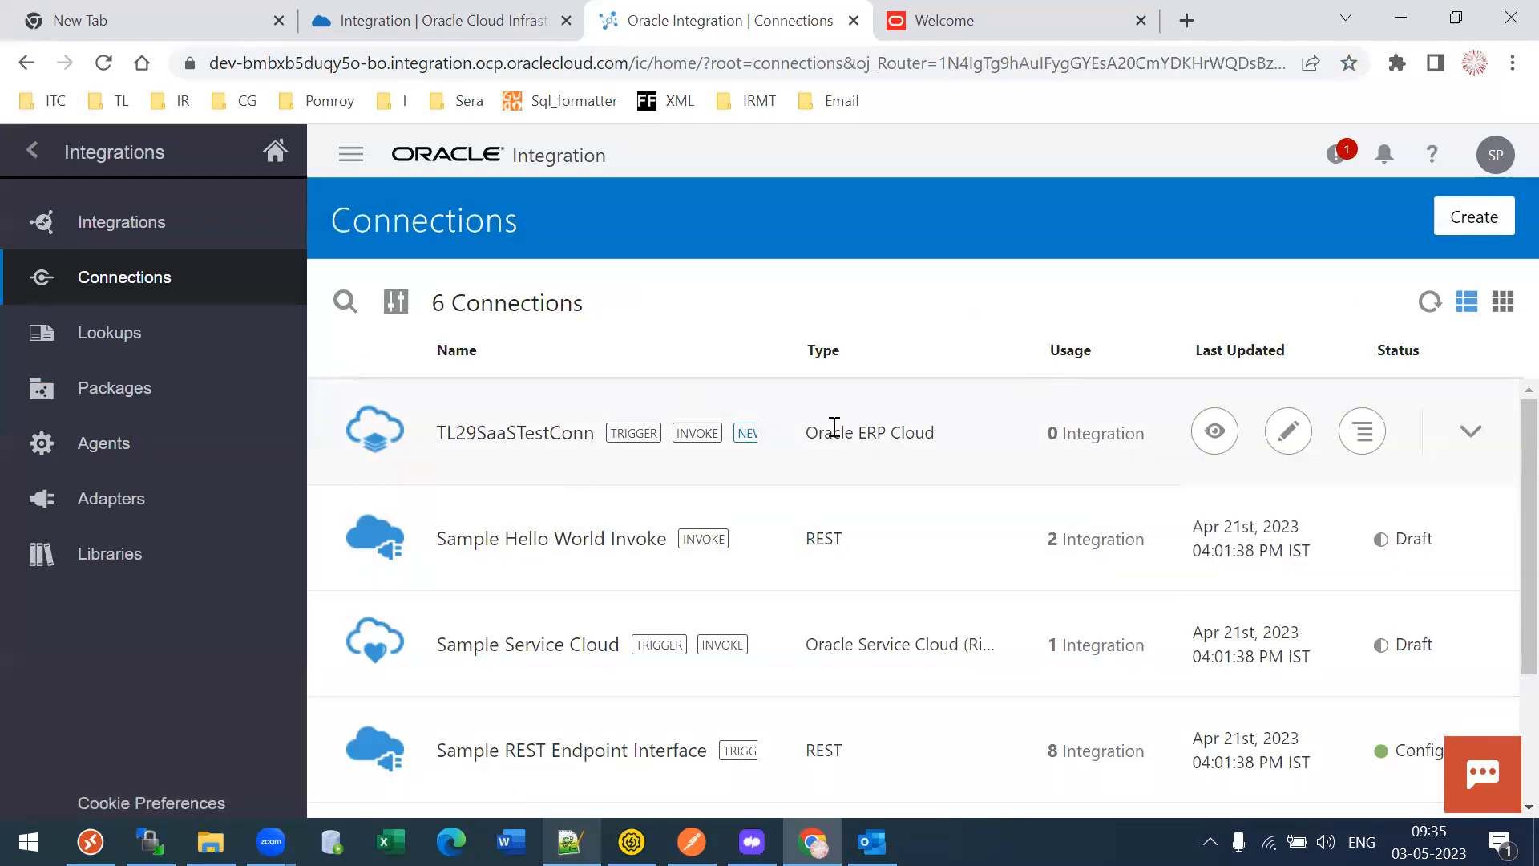
- Start a new connection and choose the FTP adapter
left_click_drag(840, 433, 946, 449)
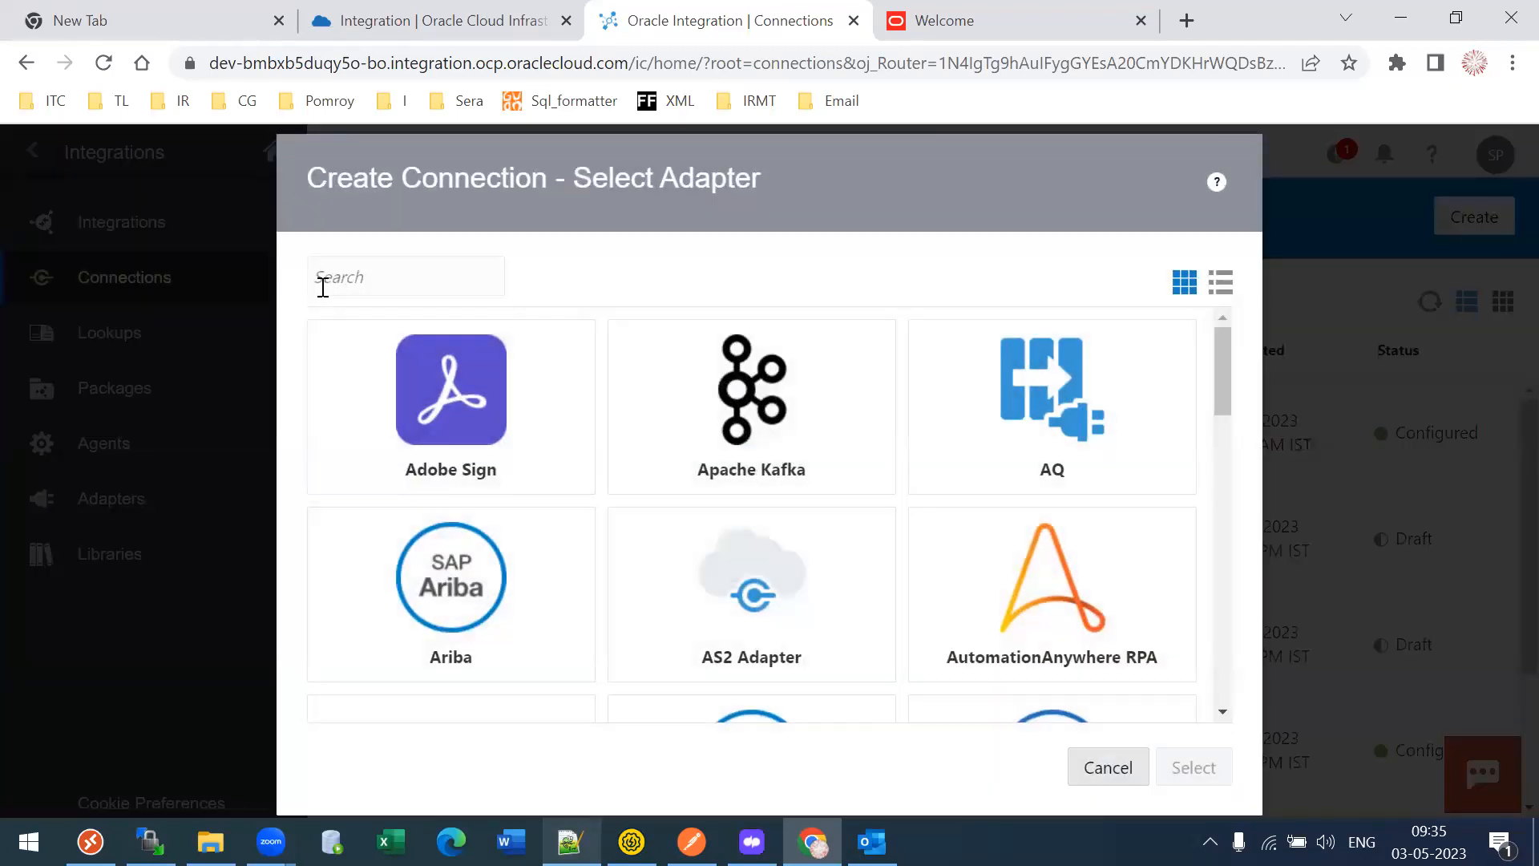
left_click(322, 288)
left_click(322, 288)
type("FTP")
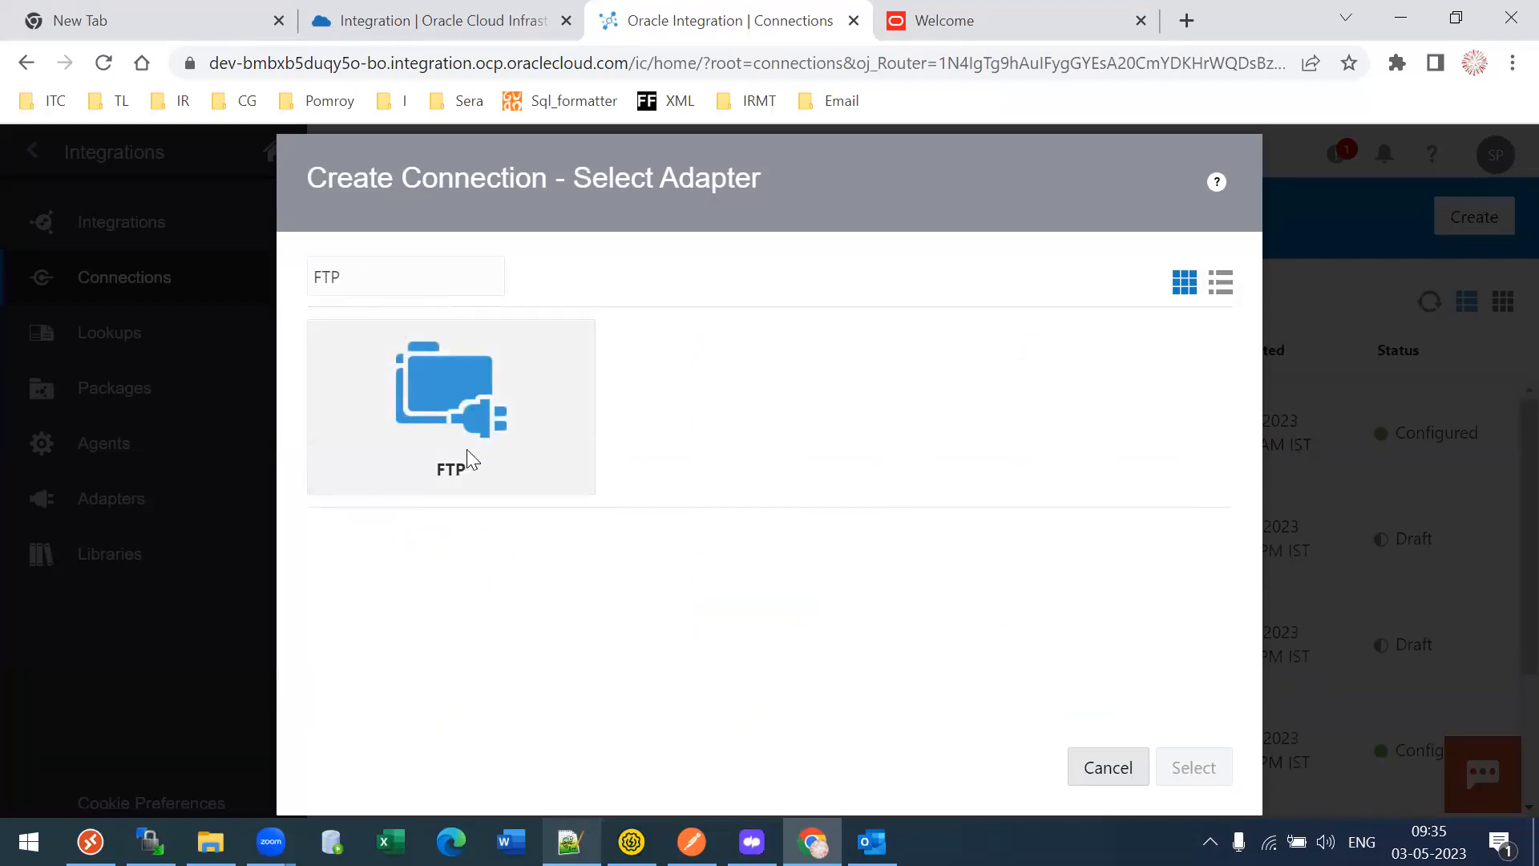
left_click(466, 449)
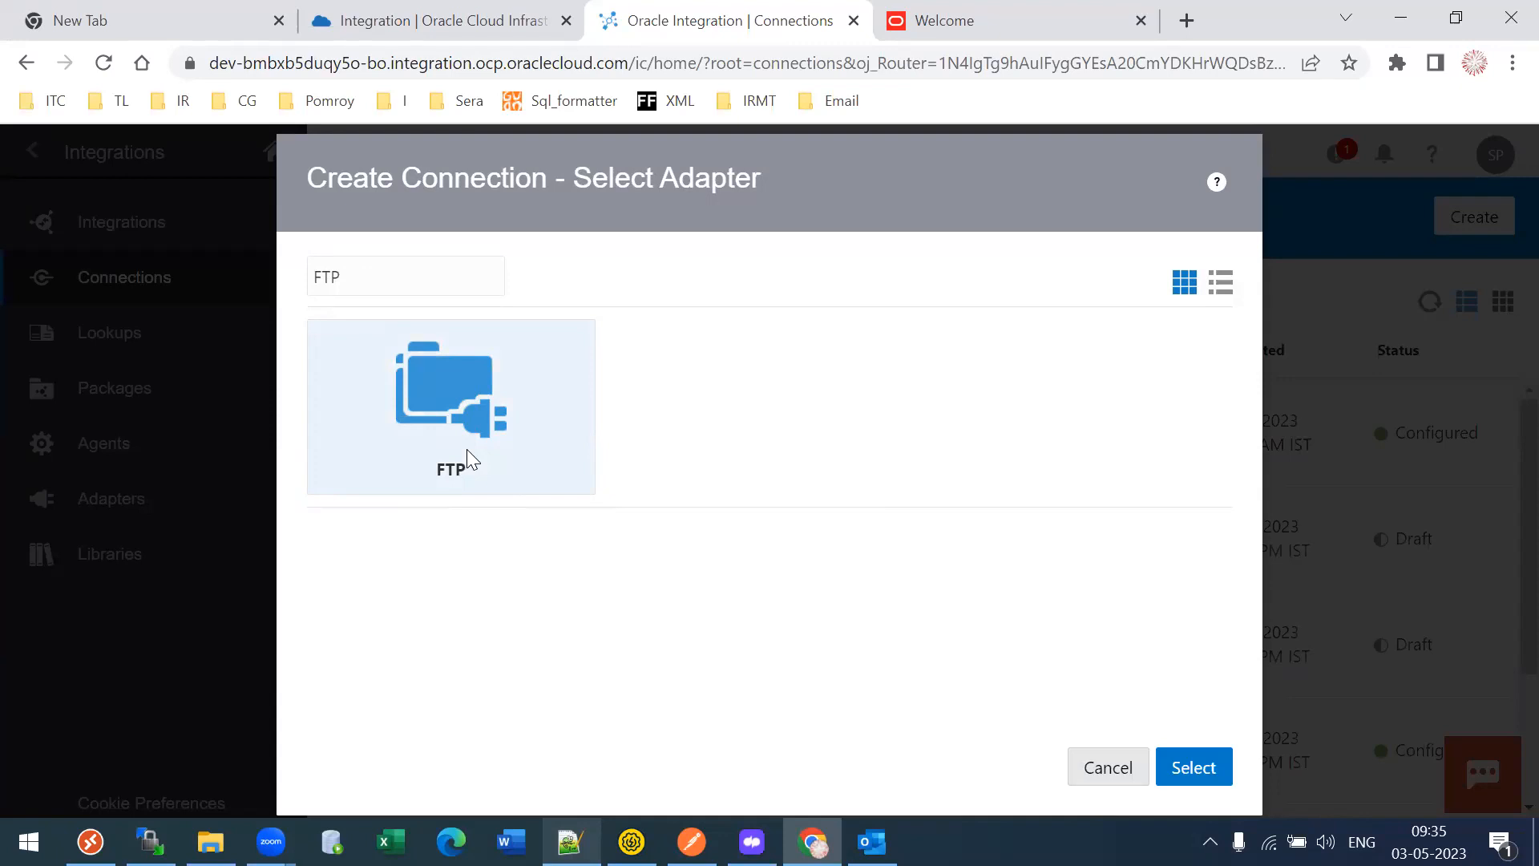
left_click(1193, 768)
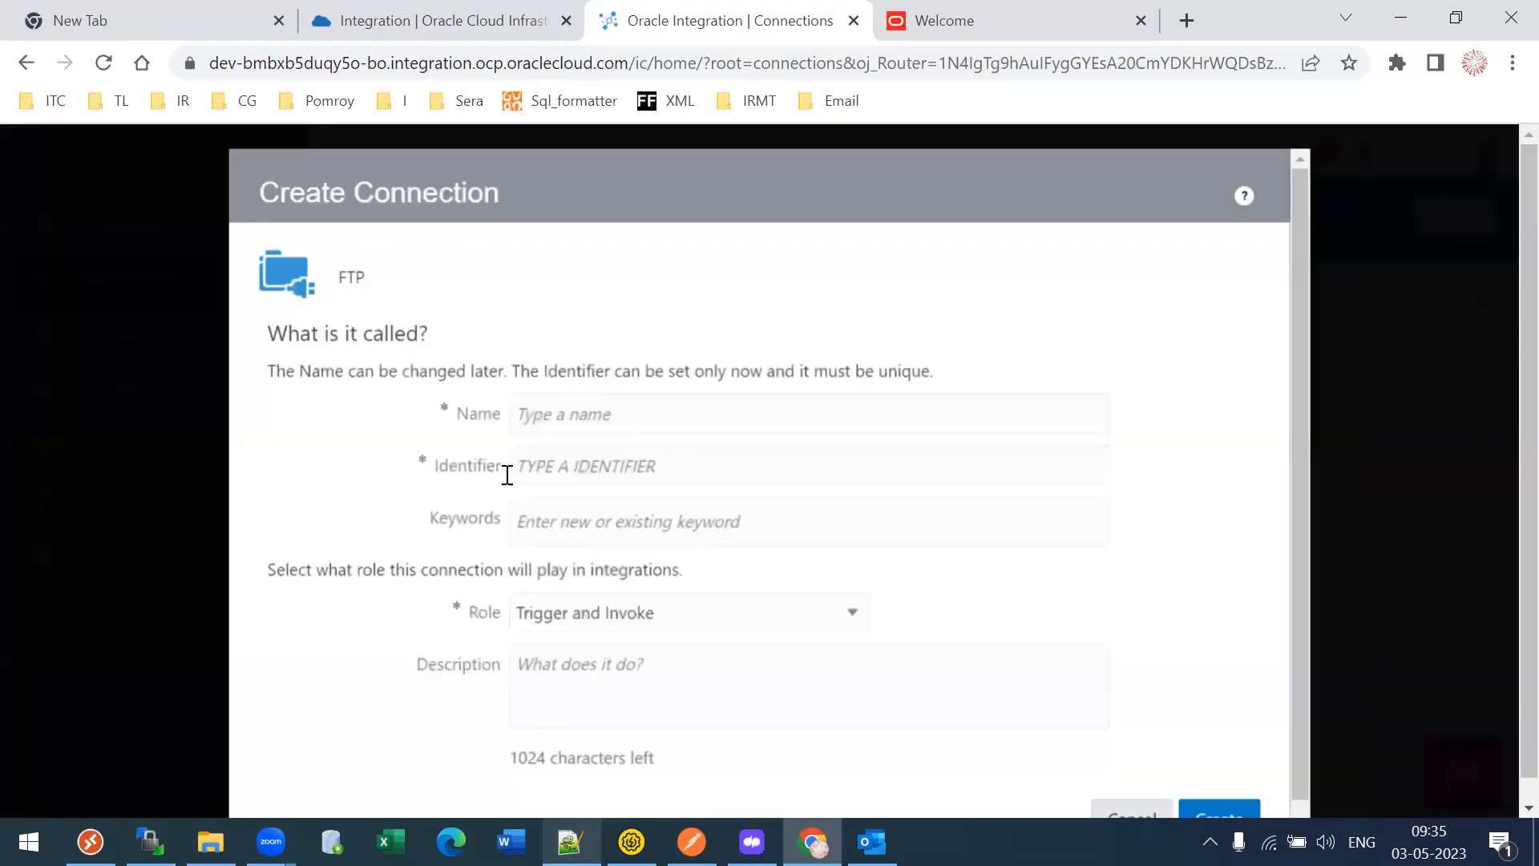
- Name the connection TL29FTP and create it
left_click(550, 412)
type("Tl29")
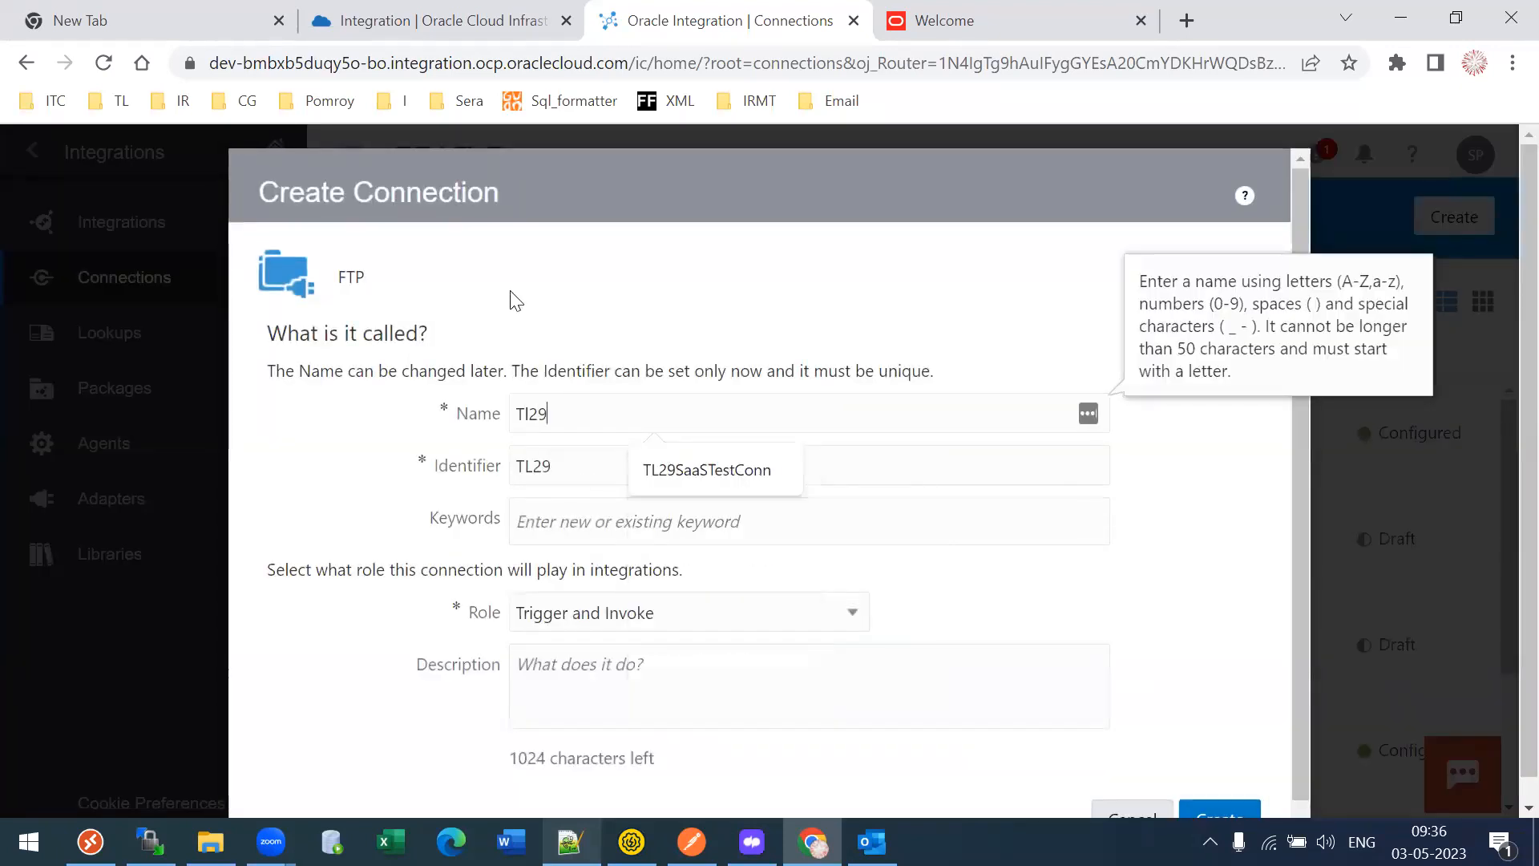
key("BackSpace")
key("BackSpace")
key("BackSpace")
type("L29FTP")
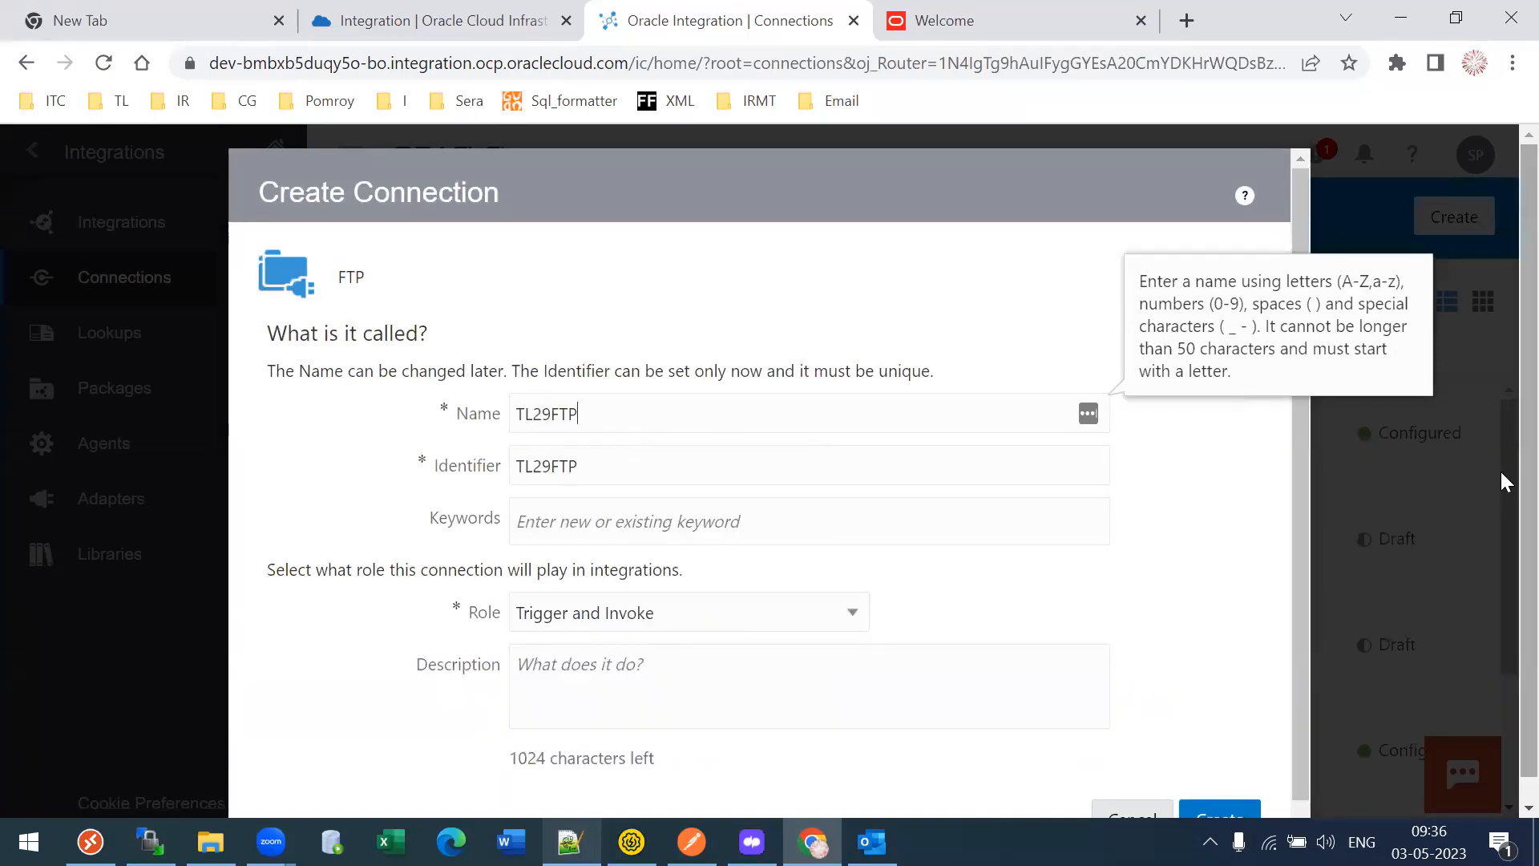
scroll(818, 436, "down", 1)
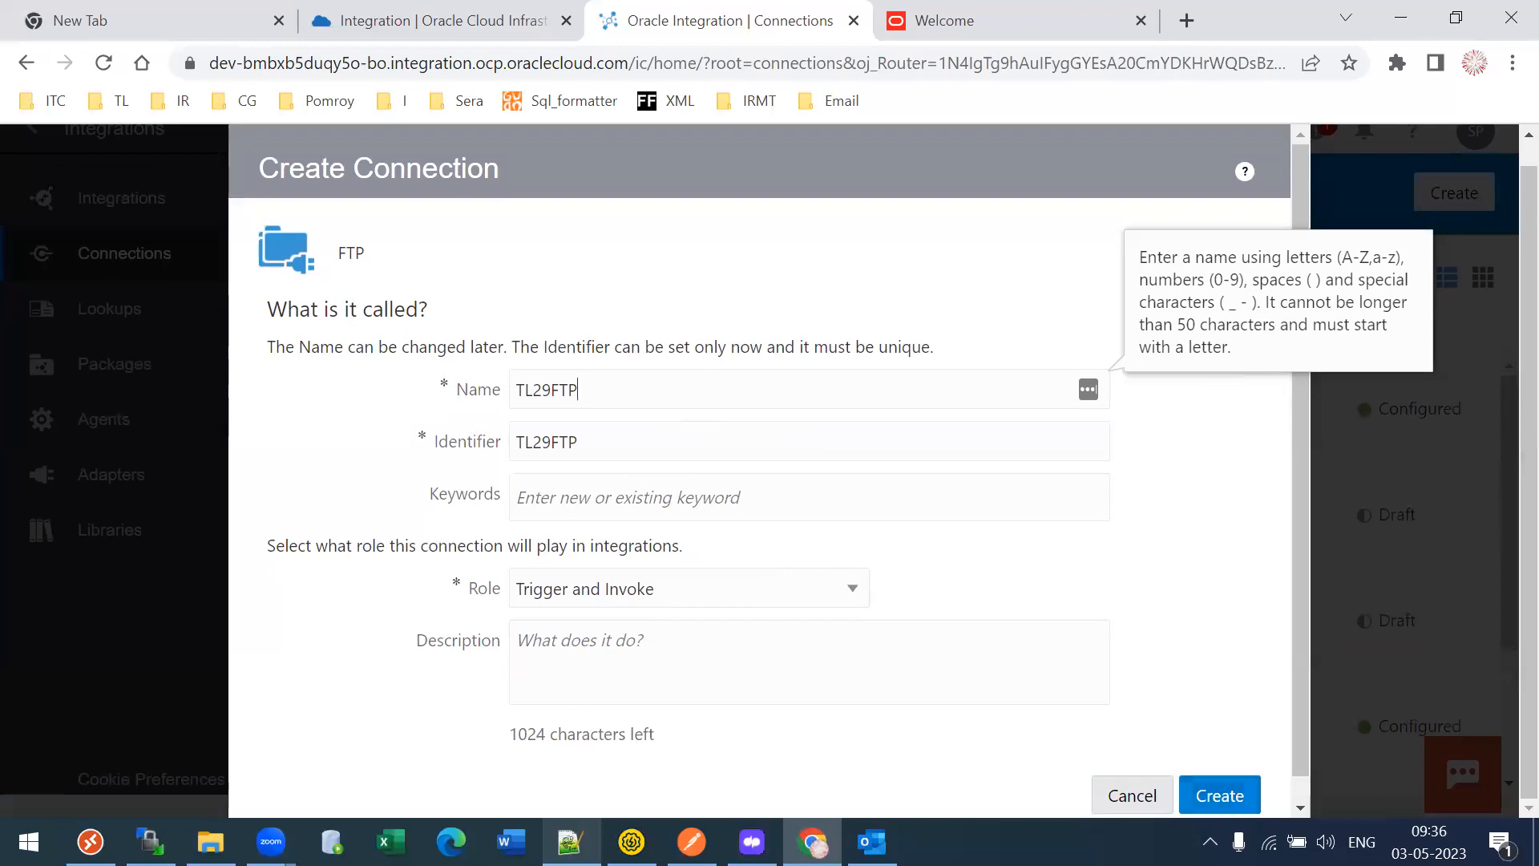
left_click(1220, 795)
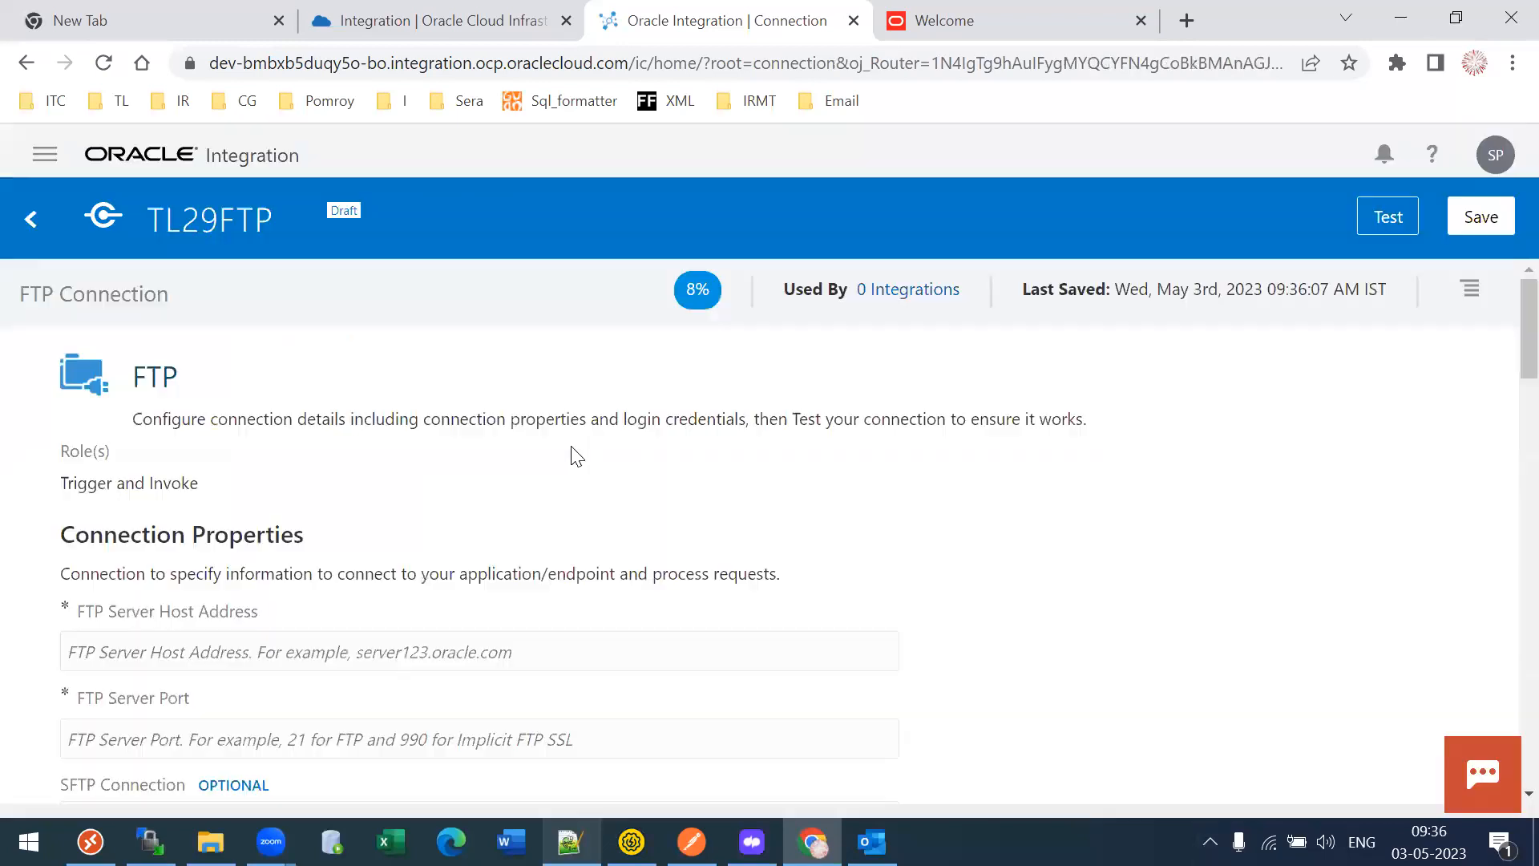
- Focus TL29FTP's FTP Server Host Address field and bring up WinSCP for the FTP details
scroll(1506, 391, "down", 1)
left_click_drag(1529, 380, 1528, 371)
left_click_drag(1529, 281, 1527, 382)
left_click(333, 645)
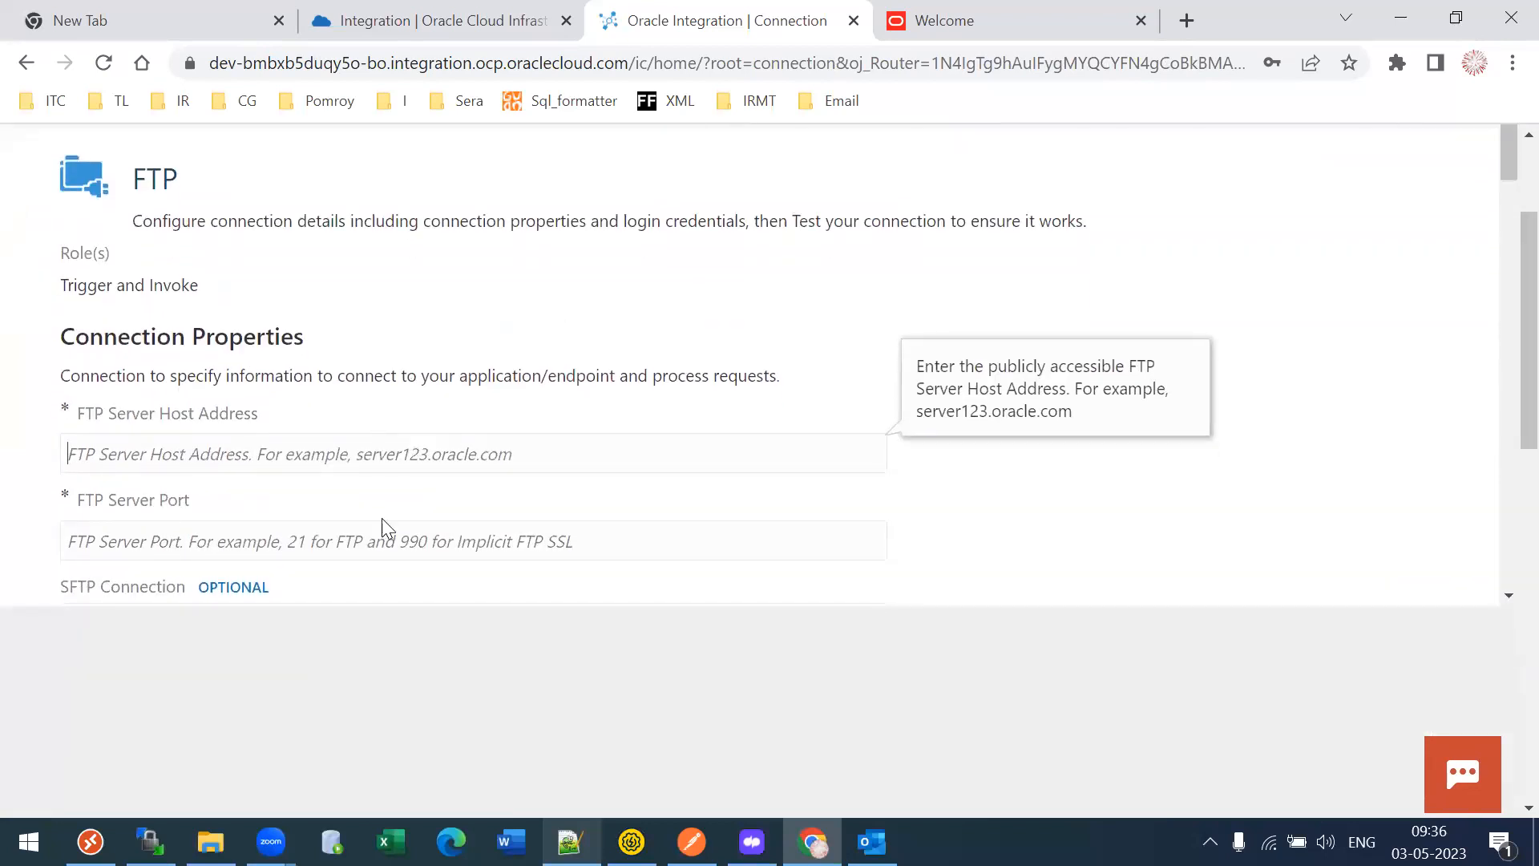
left_click(150, 842)
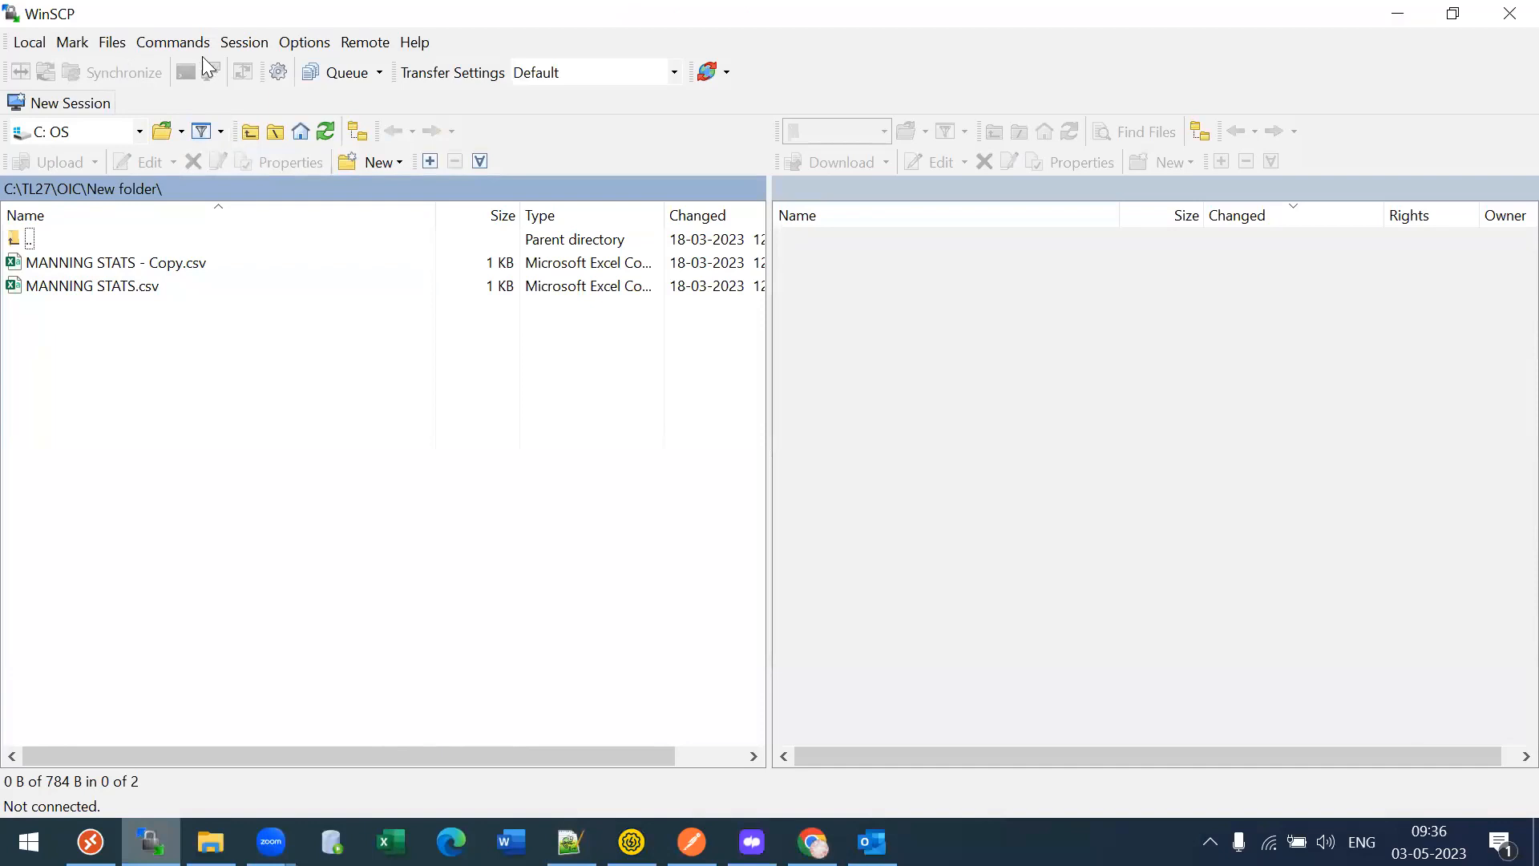
- Copy ftp.drivehq.com from WinSCP's saved session into FTP Server Host Address
left_click(234, 40)
left_click(258, 65)
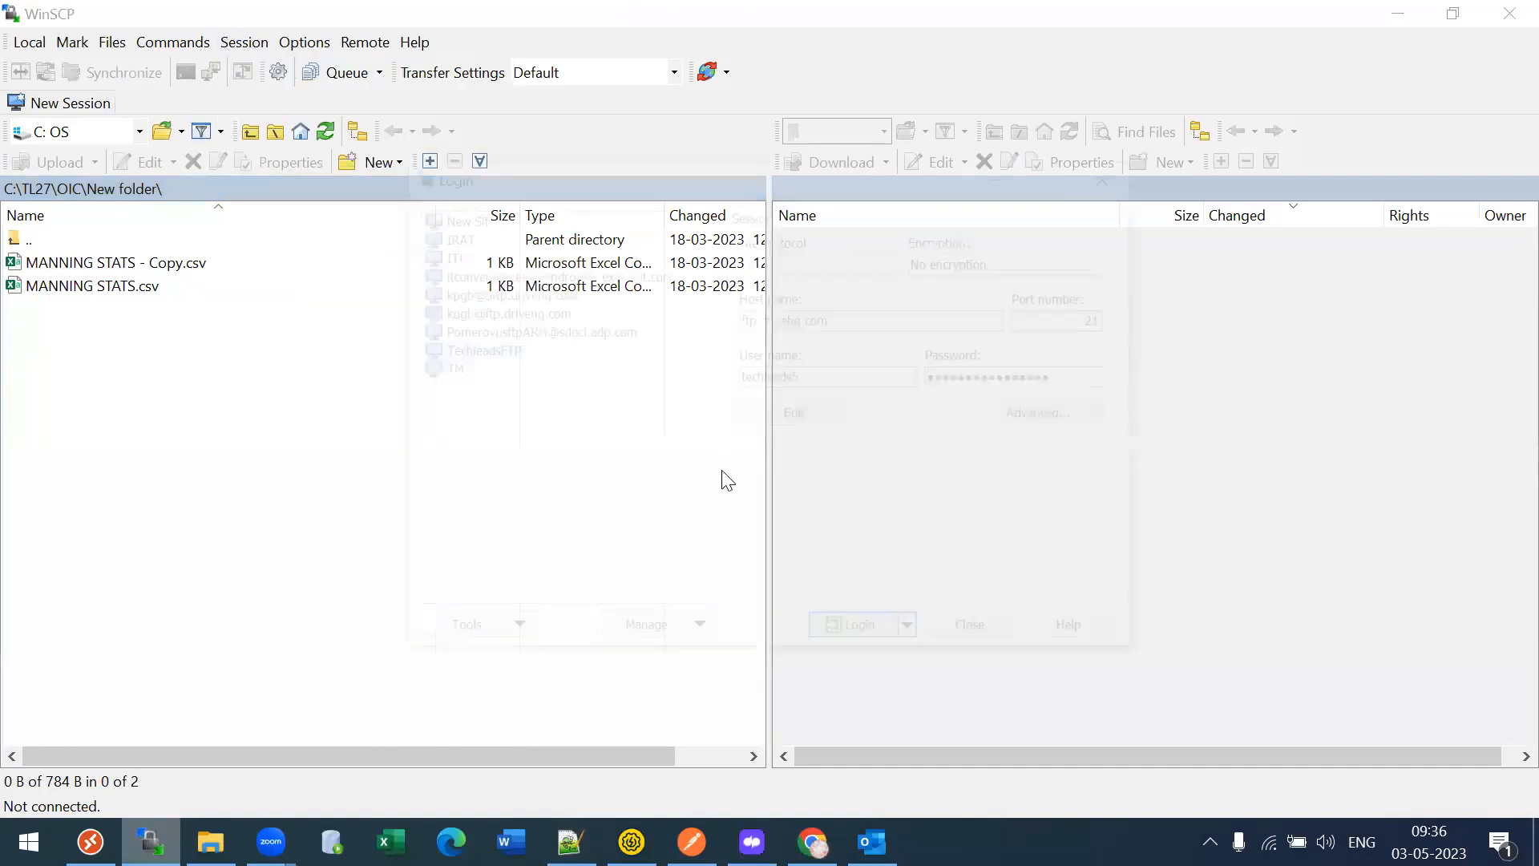
left_click_drag(871, 310, 609, 338)
key("ctrl+c")
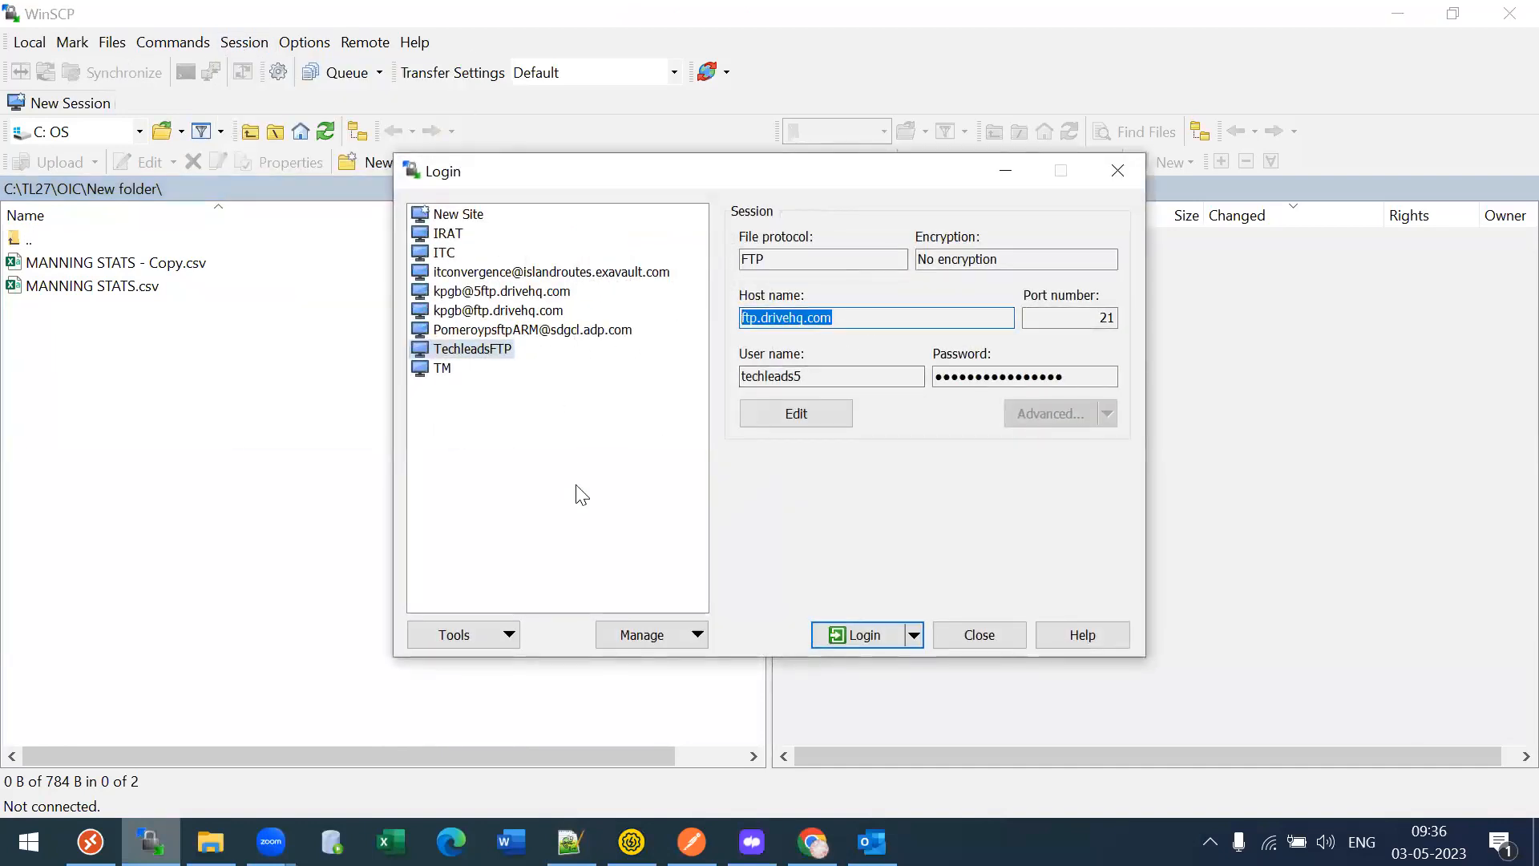
key("alt+Tab")
left_click(259, 437)
key("ctrl+v")
- Set the FTP Server Port to 21
left_click(211, 534)
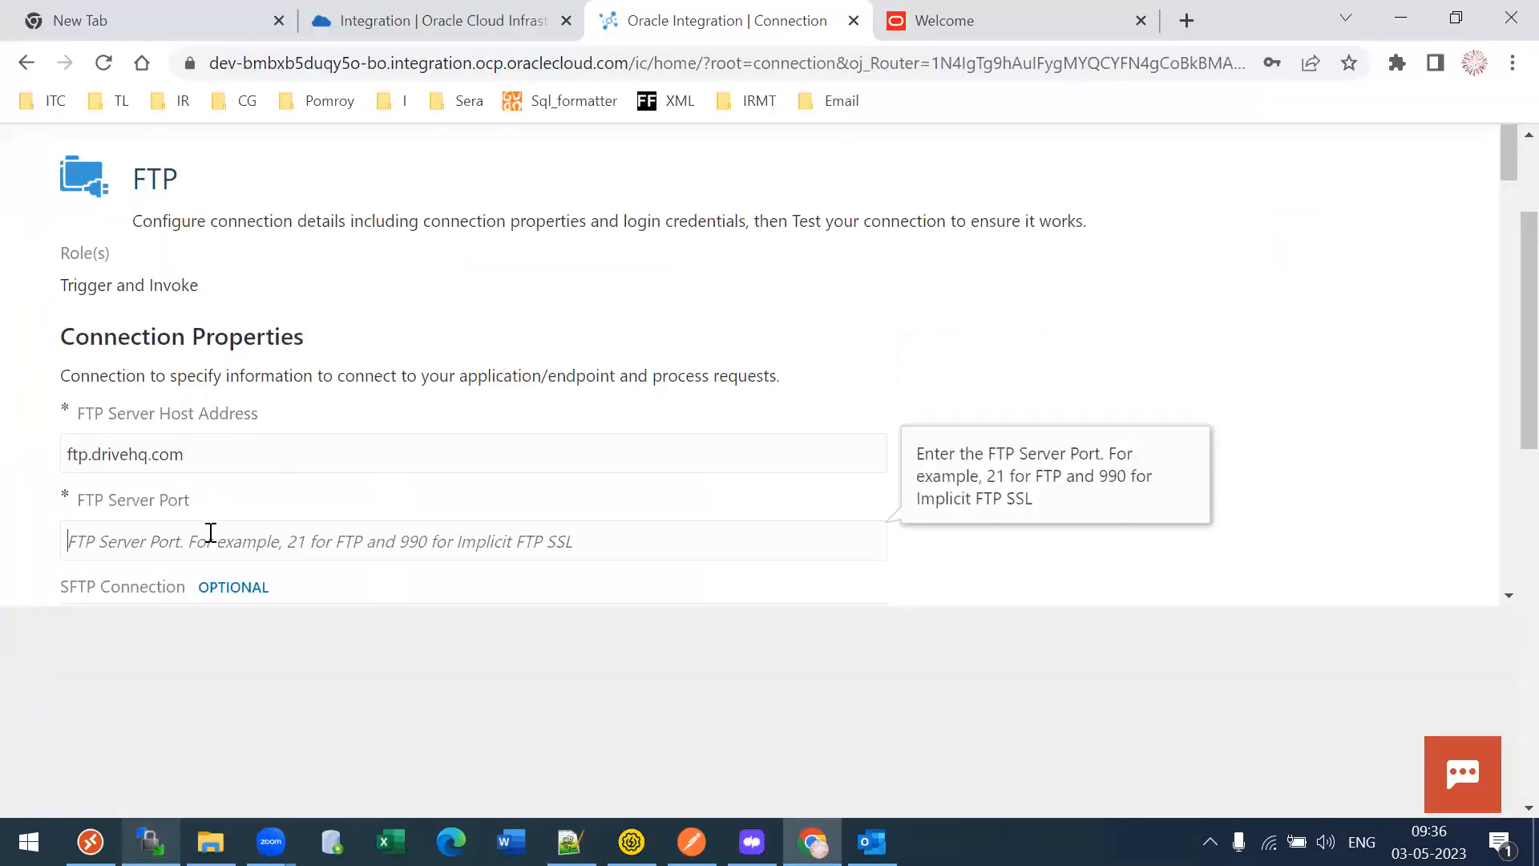
type("21")
key("Tab")
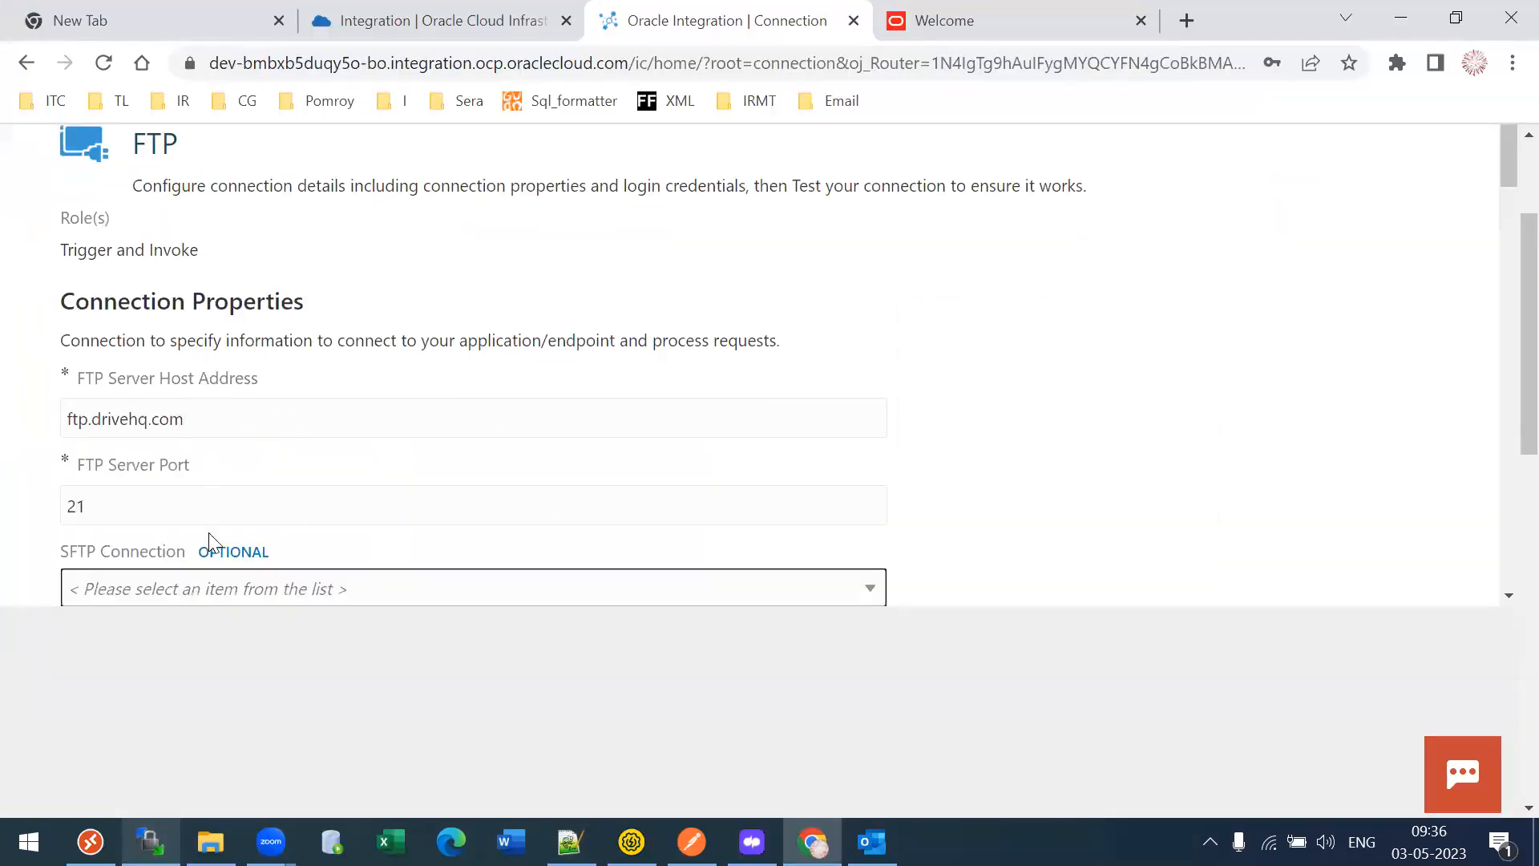
left_click_drag(1505, 174, 1477, 633)
- Fill in the FTP user name from WinSCP and the password, then start a connection test
left_click(925, 517)
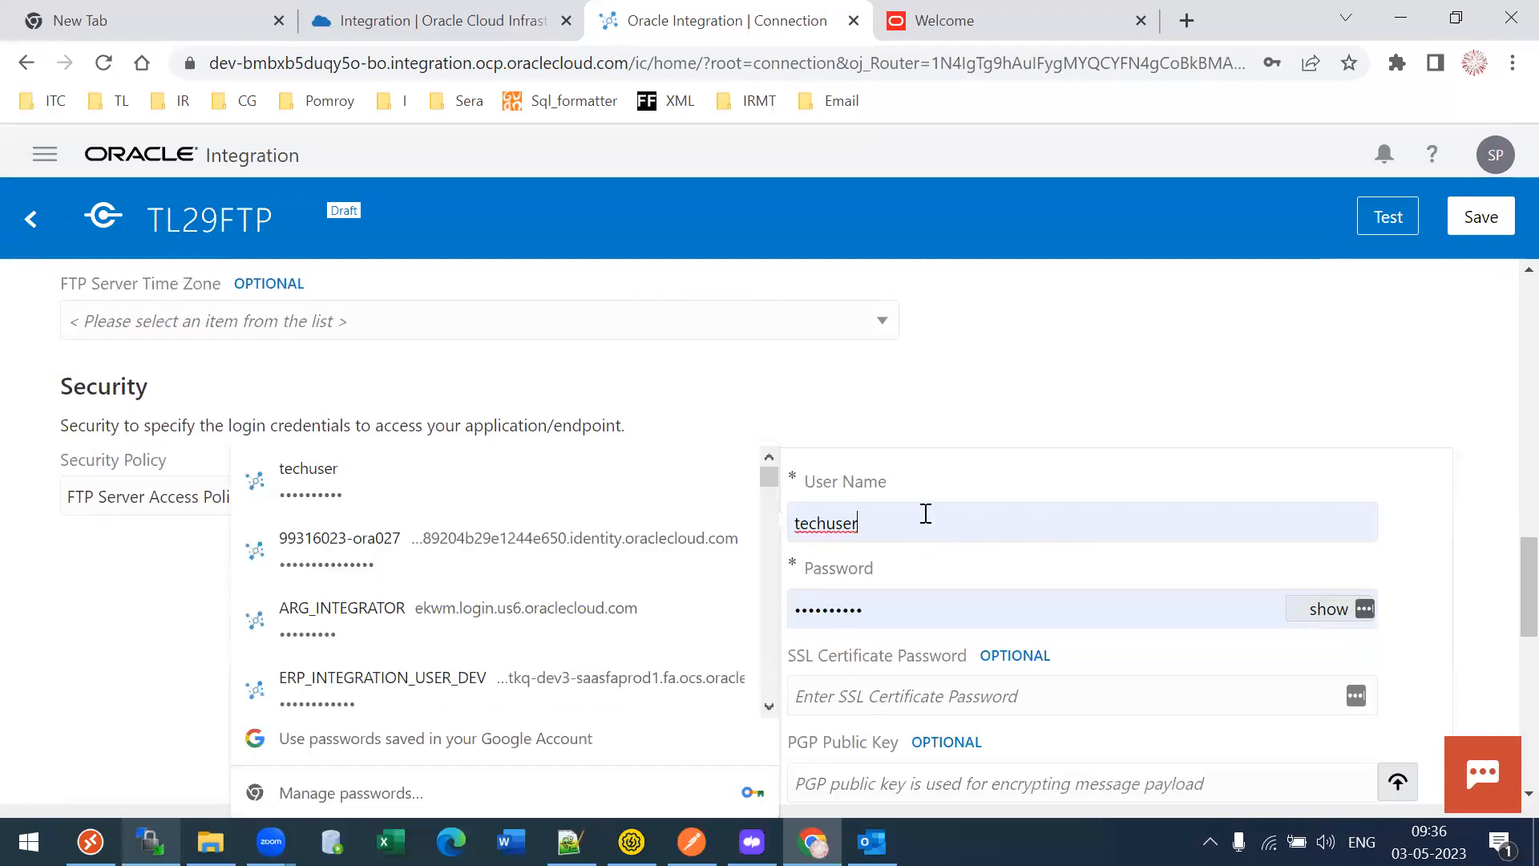
key("alt+Tab")
key("Tab")
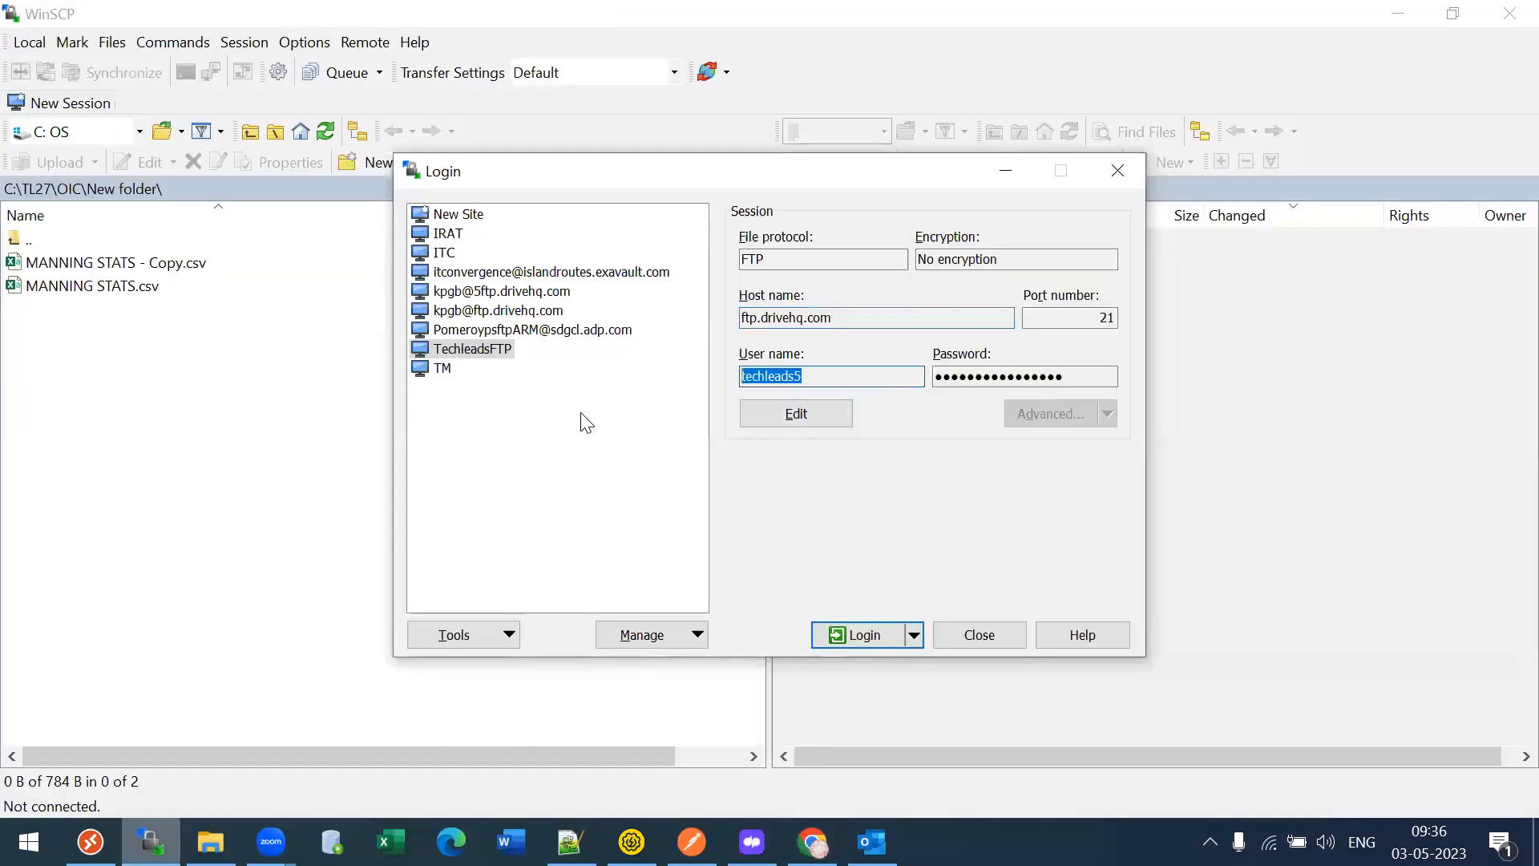
key("alt+Tab")
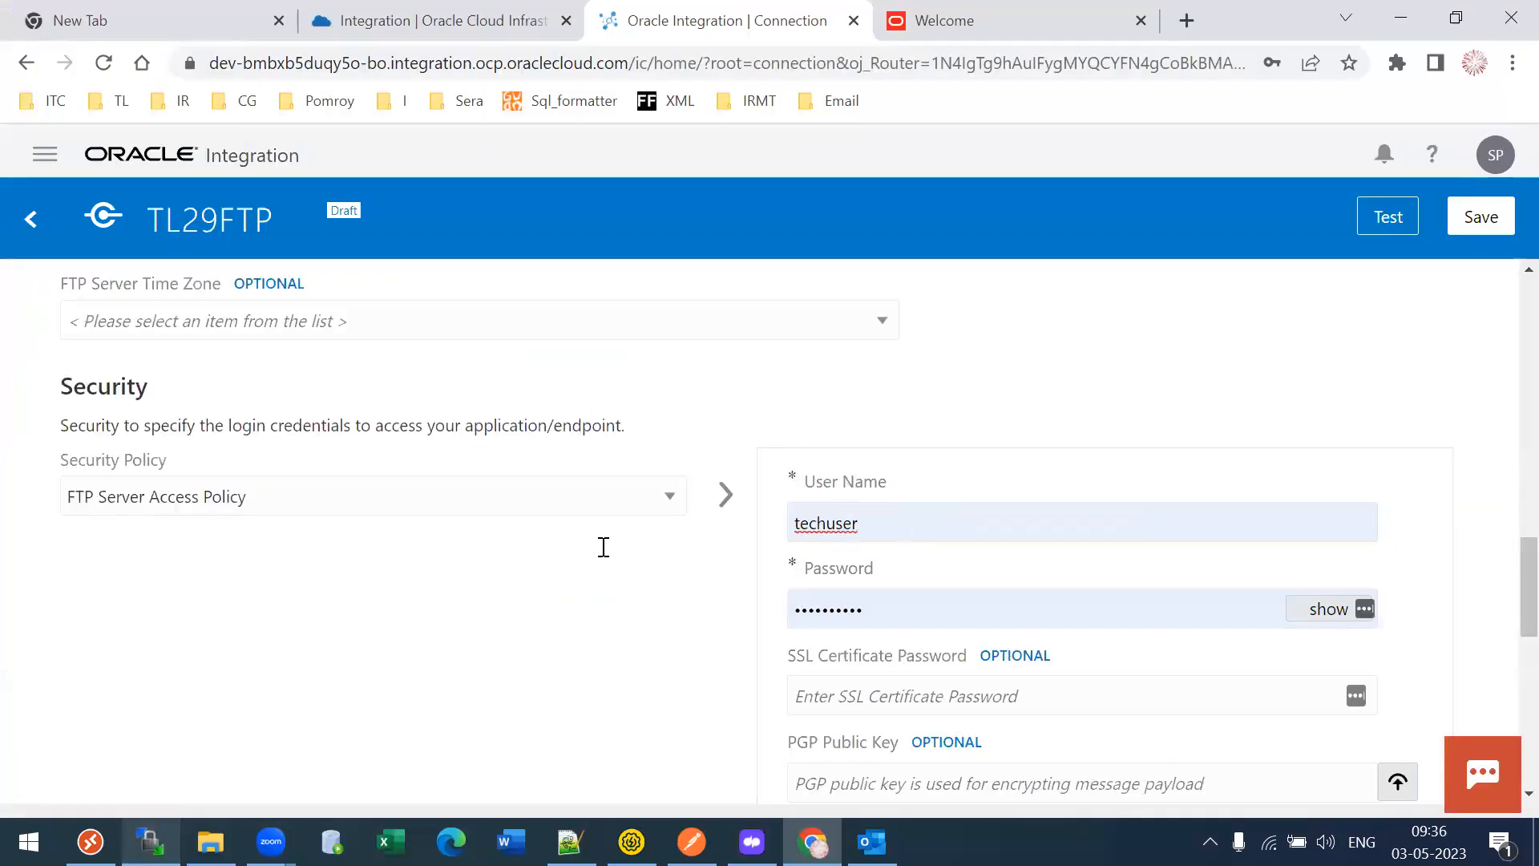
double_click(911, 523)
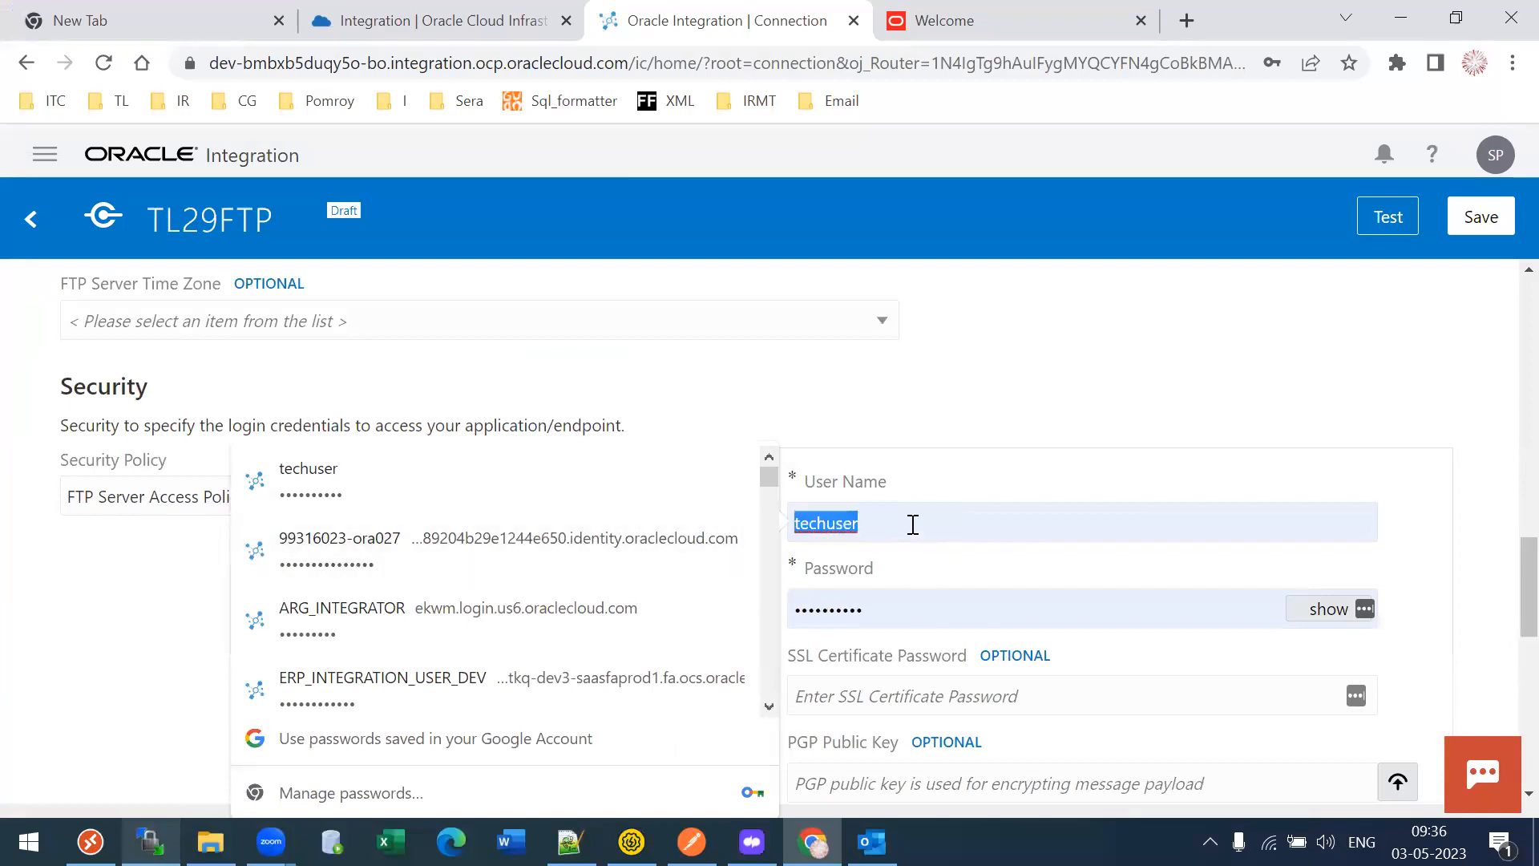
key("ctrl+v")
key("Tab")
type("•••••••")
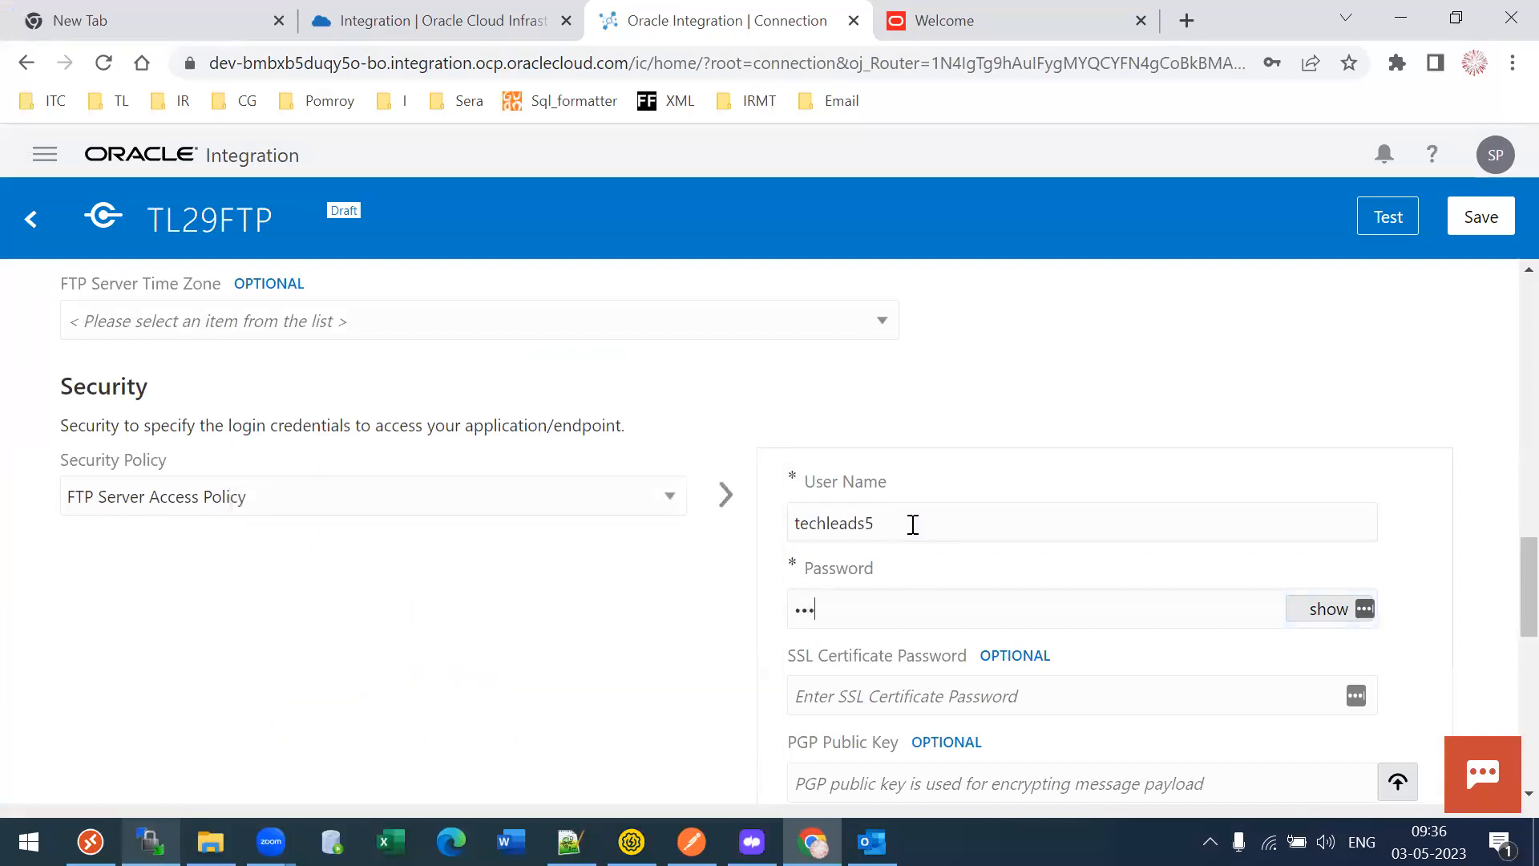
type("••••")
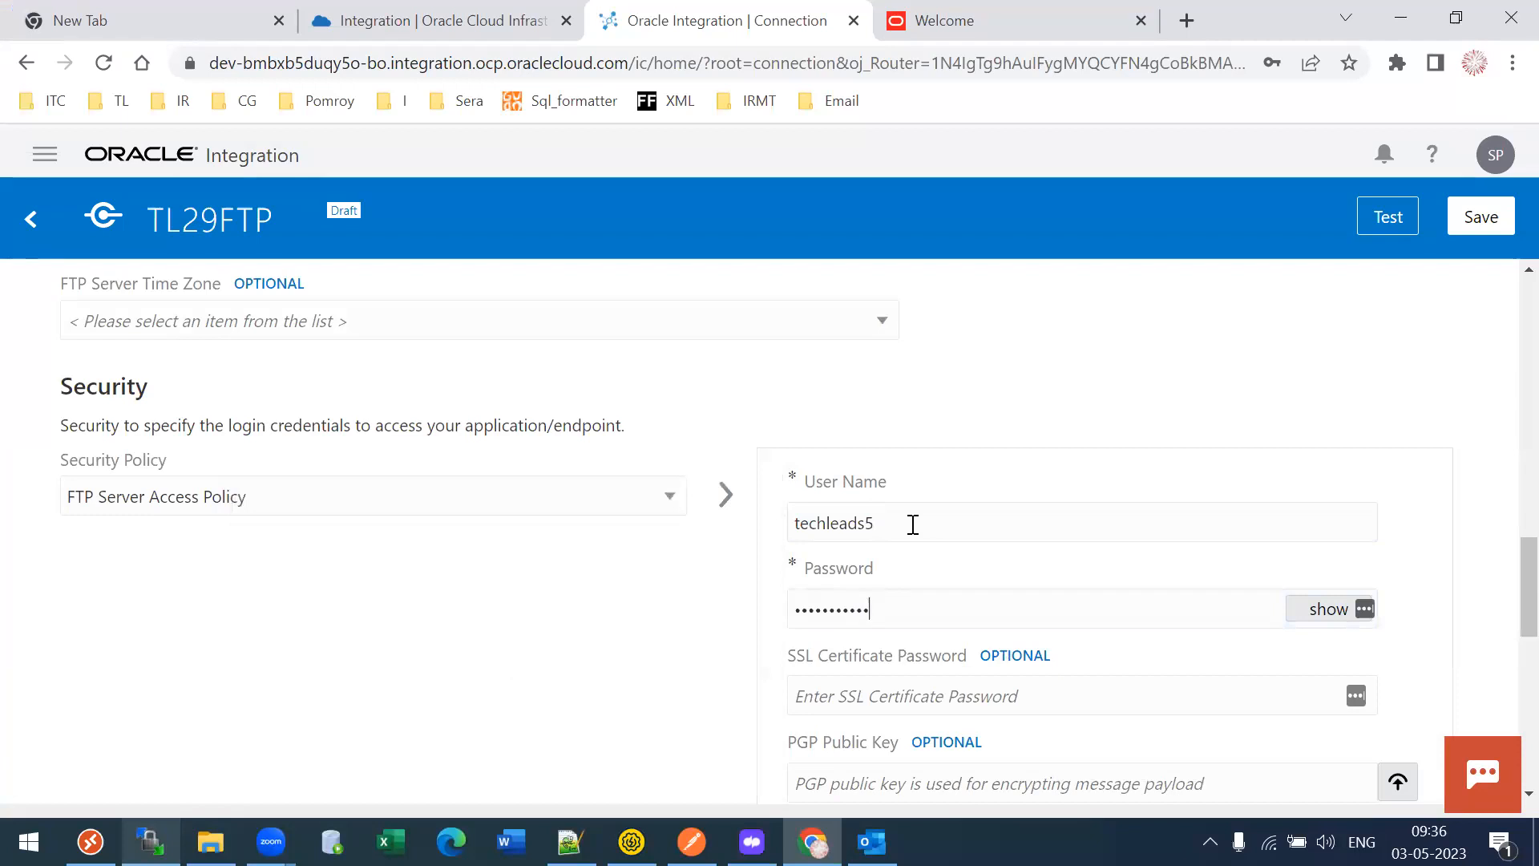
left_click(1374, 221)
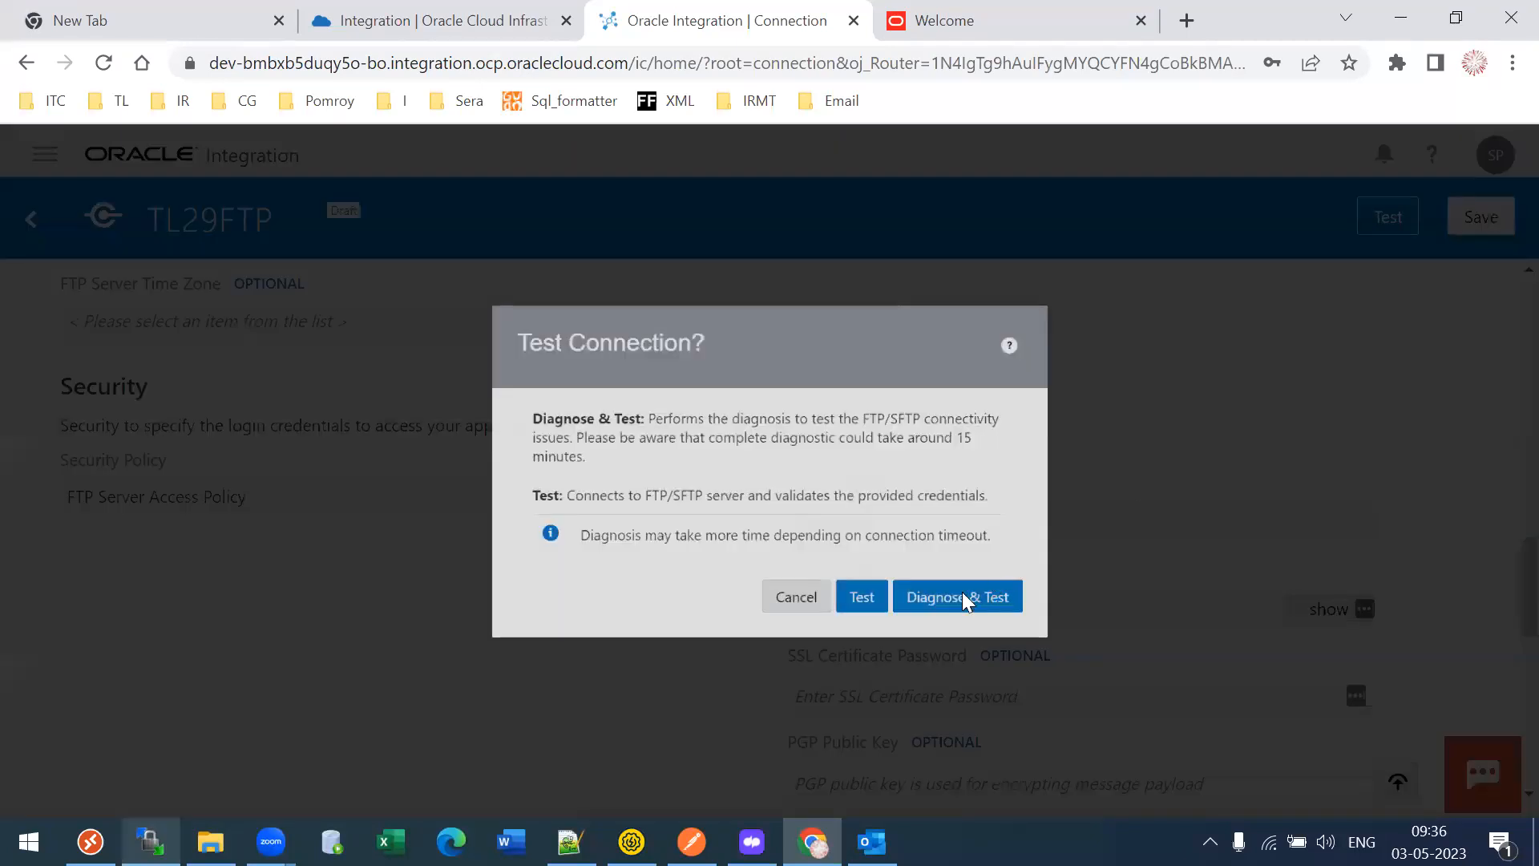
- Test TL29FTP successfully, save it, and go back to the Connections list
left_click(876, 618)
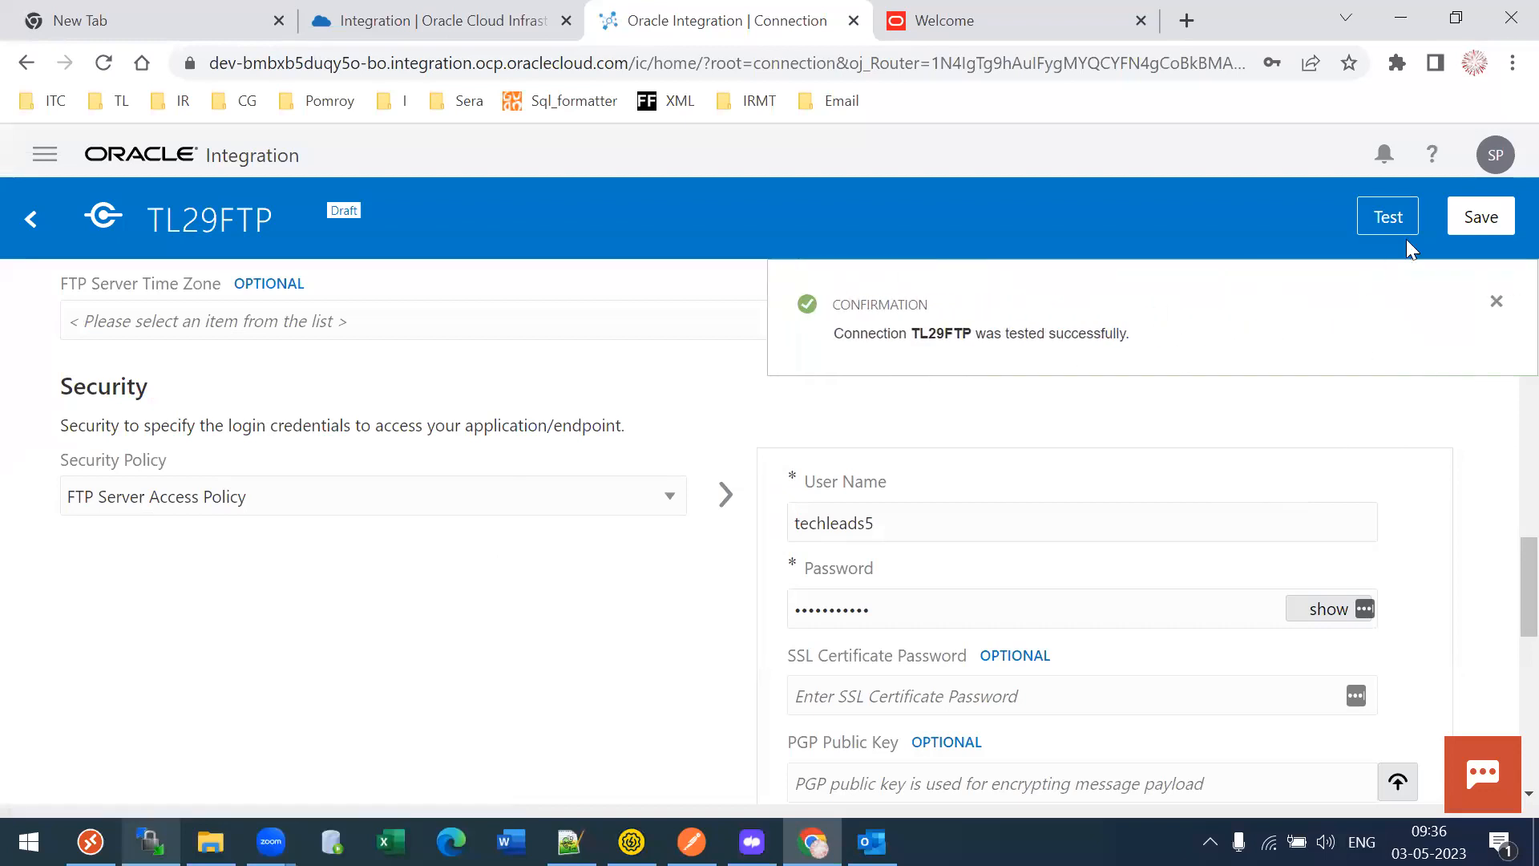
left_click(1480, 218)
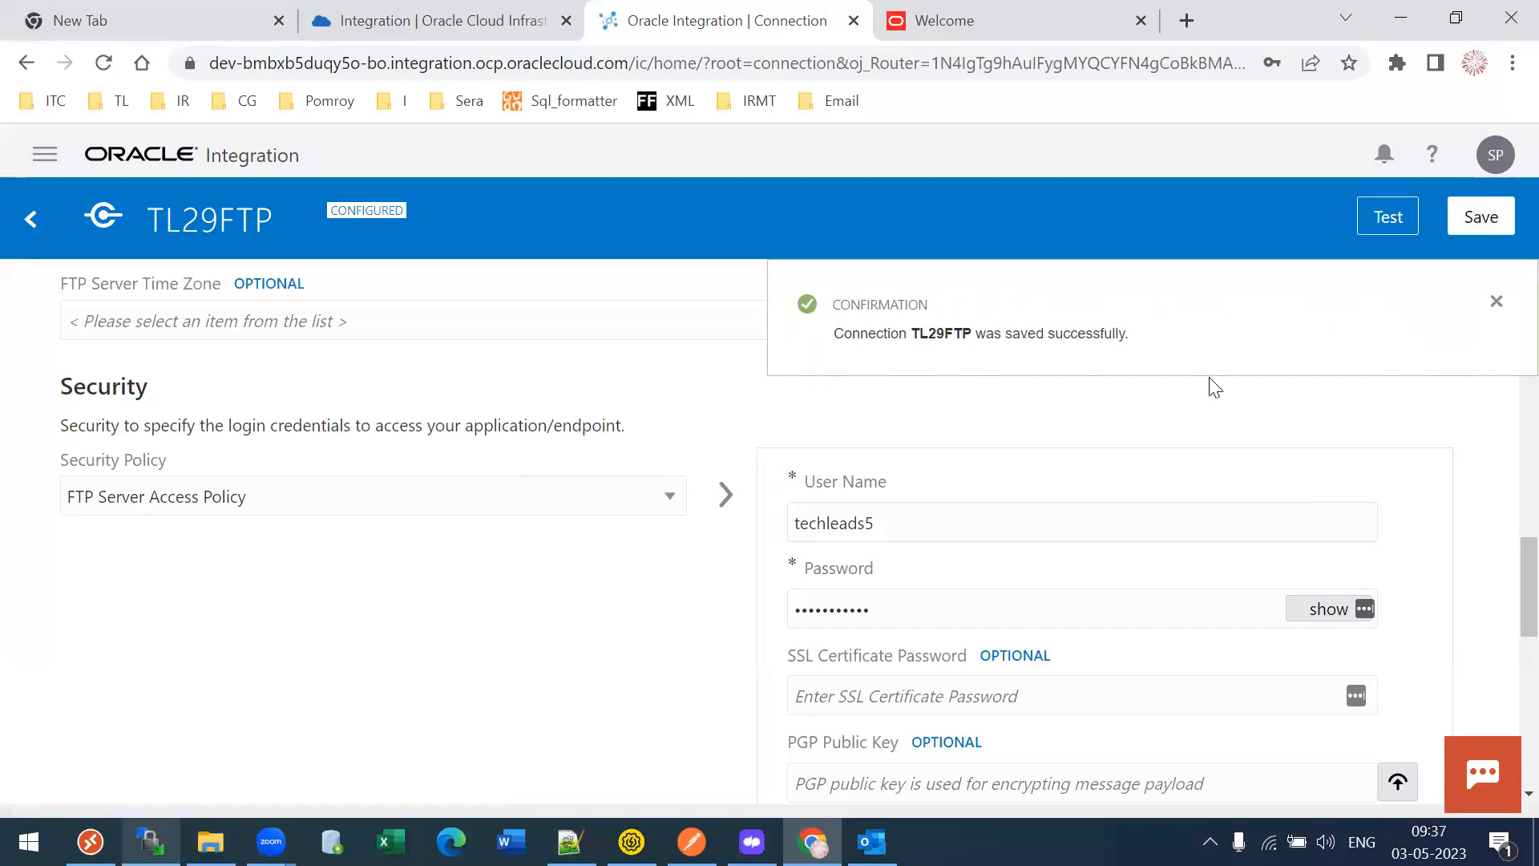
left_click(33, 216)
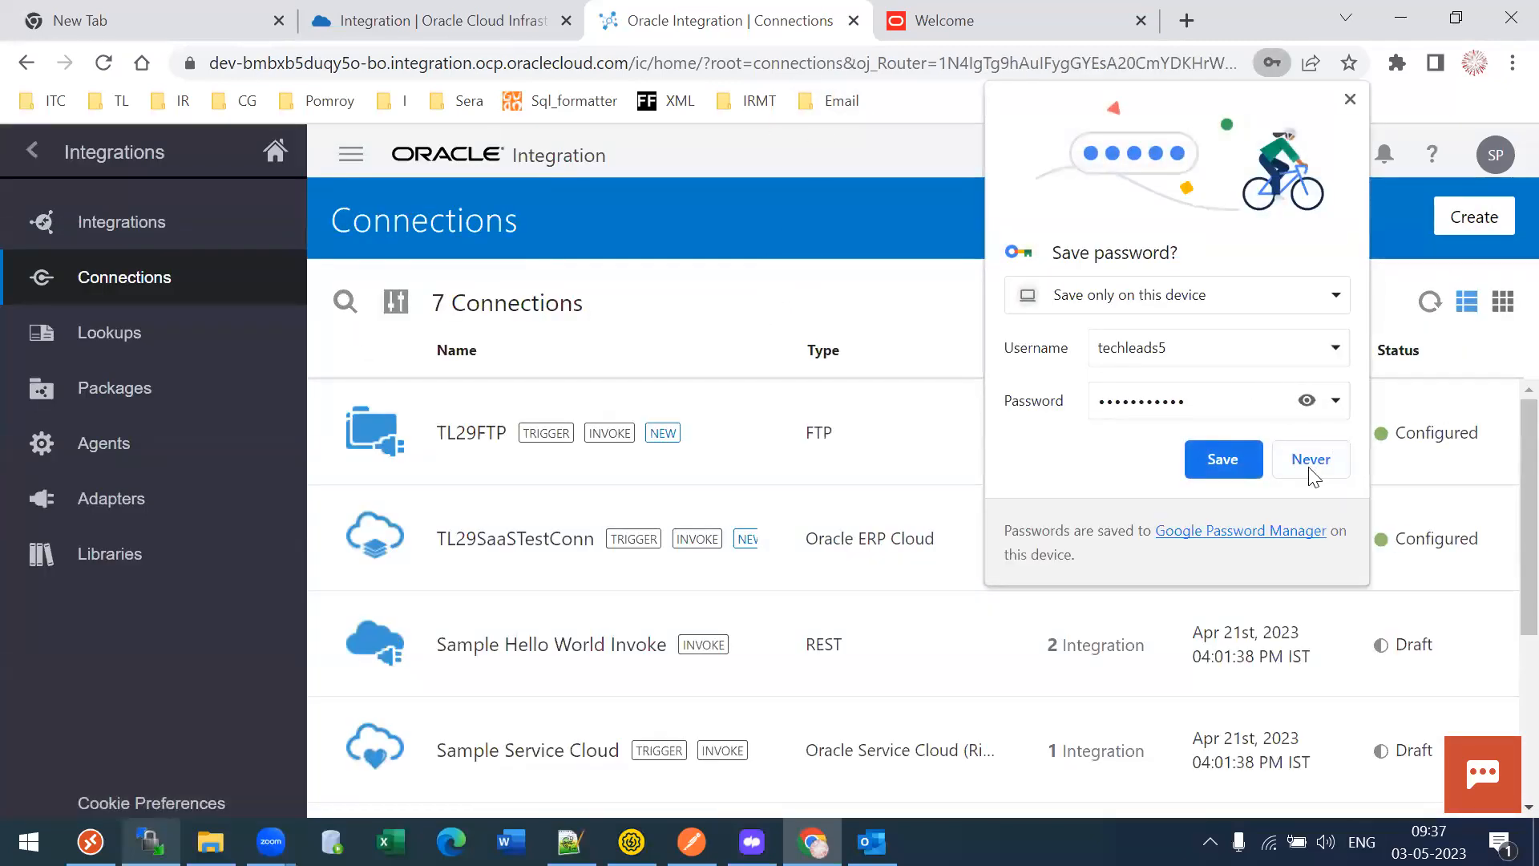
- Decline saving the password and start a new connection using the SOAP adapter
left_click(1310, 466)
left_click_drag(824, 539, 876, 539)
left_click_drag(805, 433, 815, 432)
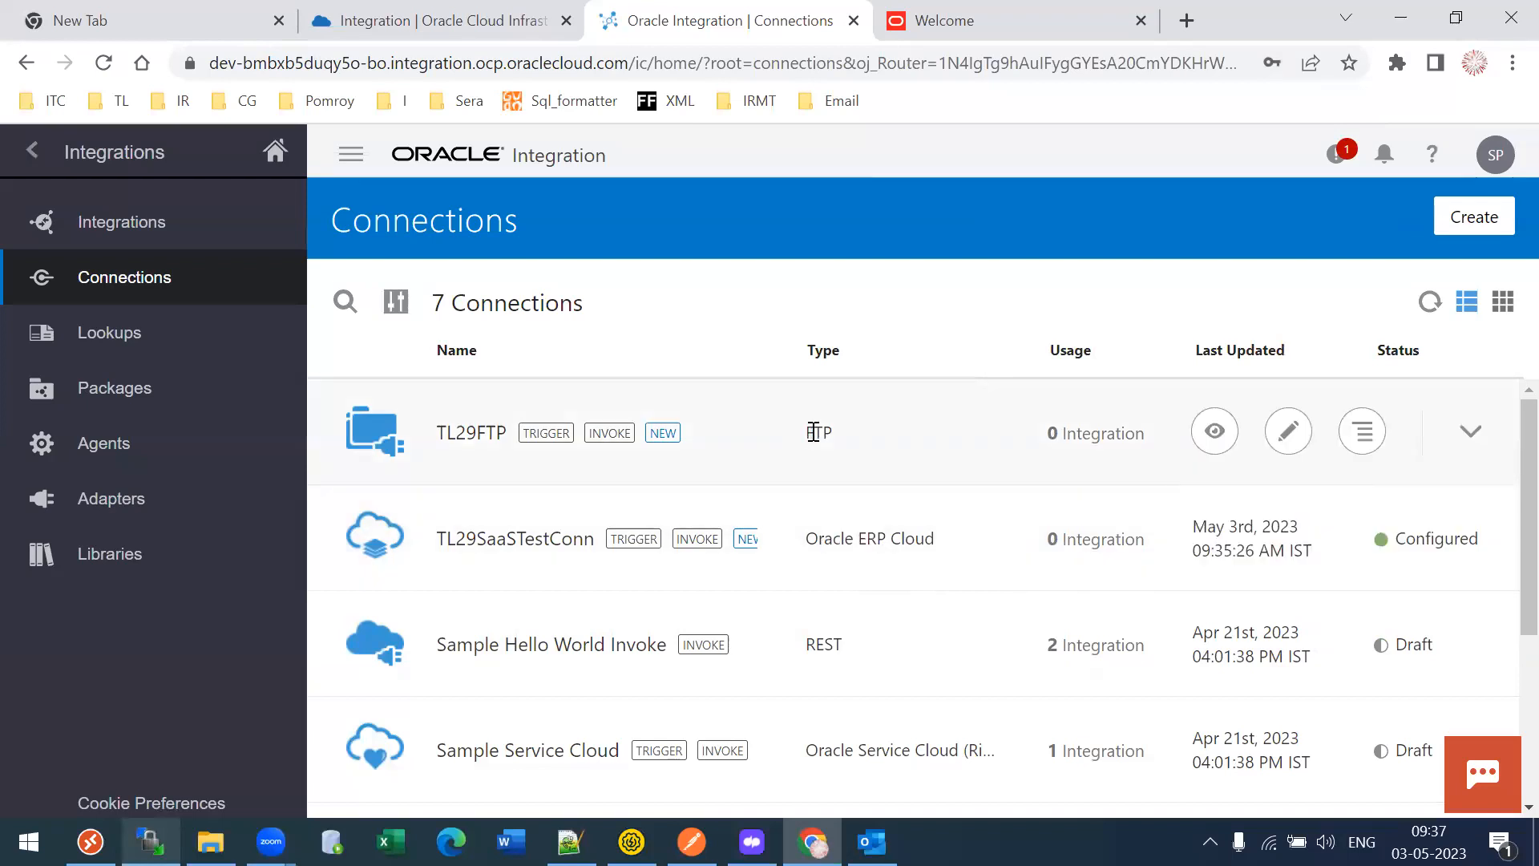
left_click(1480, 221)
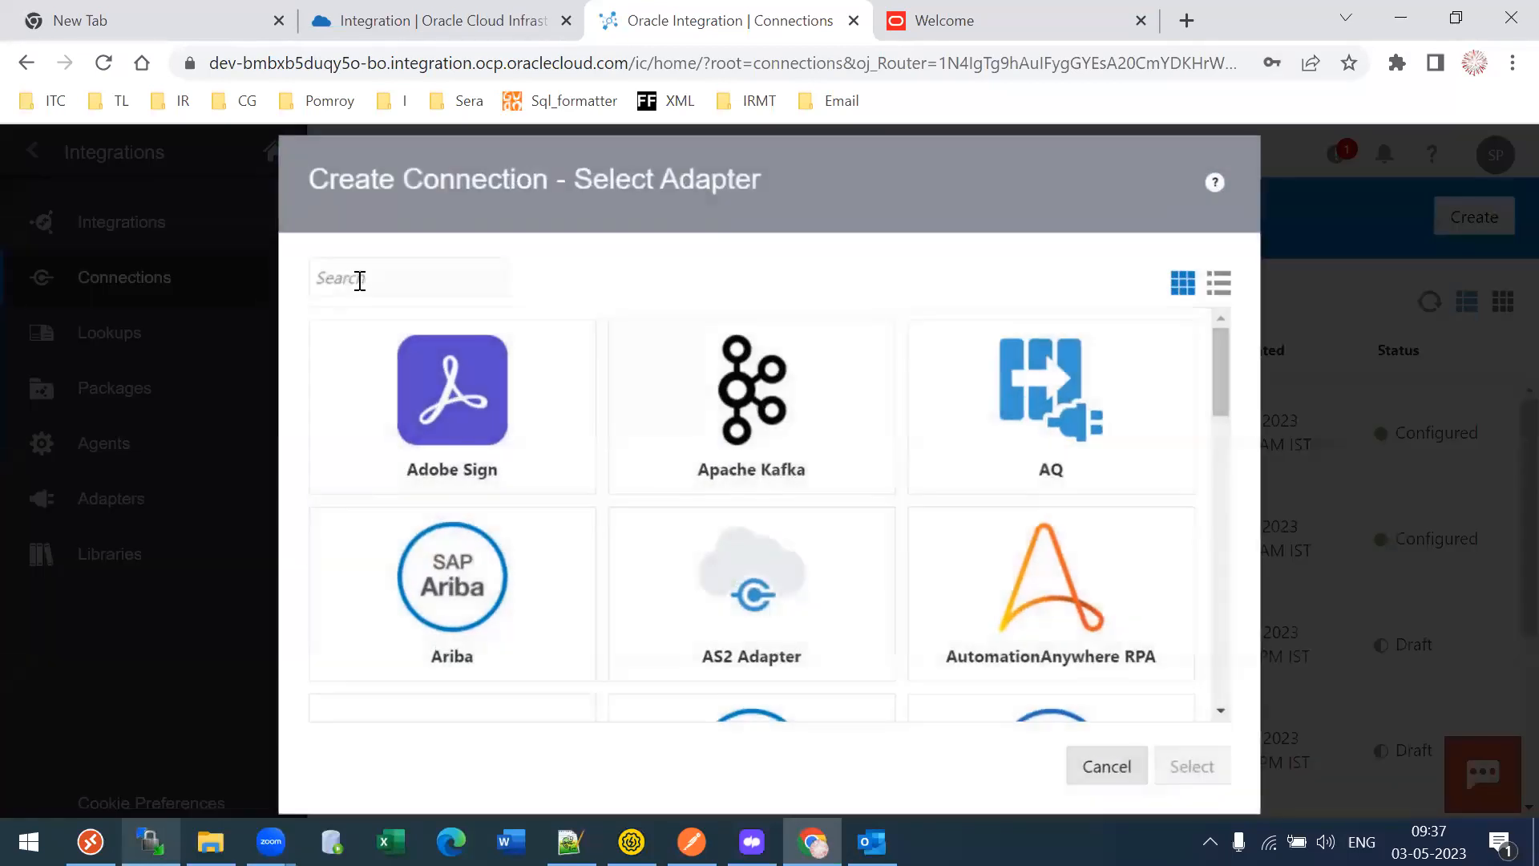
left_click(358, 278)
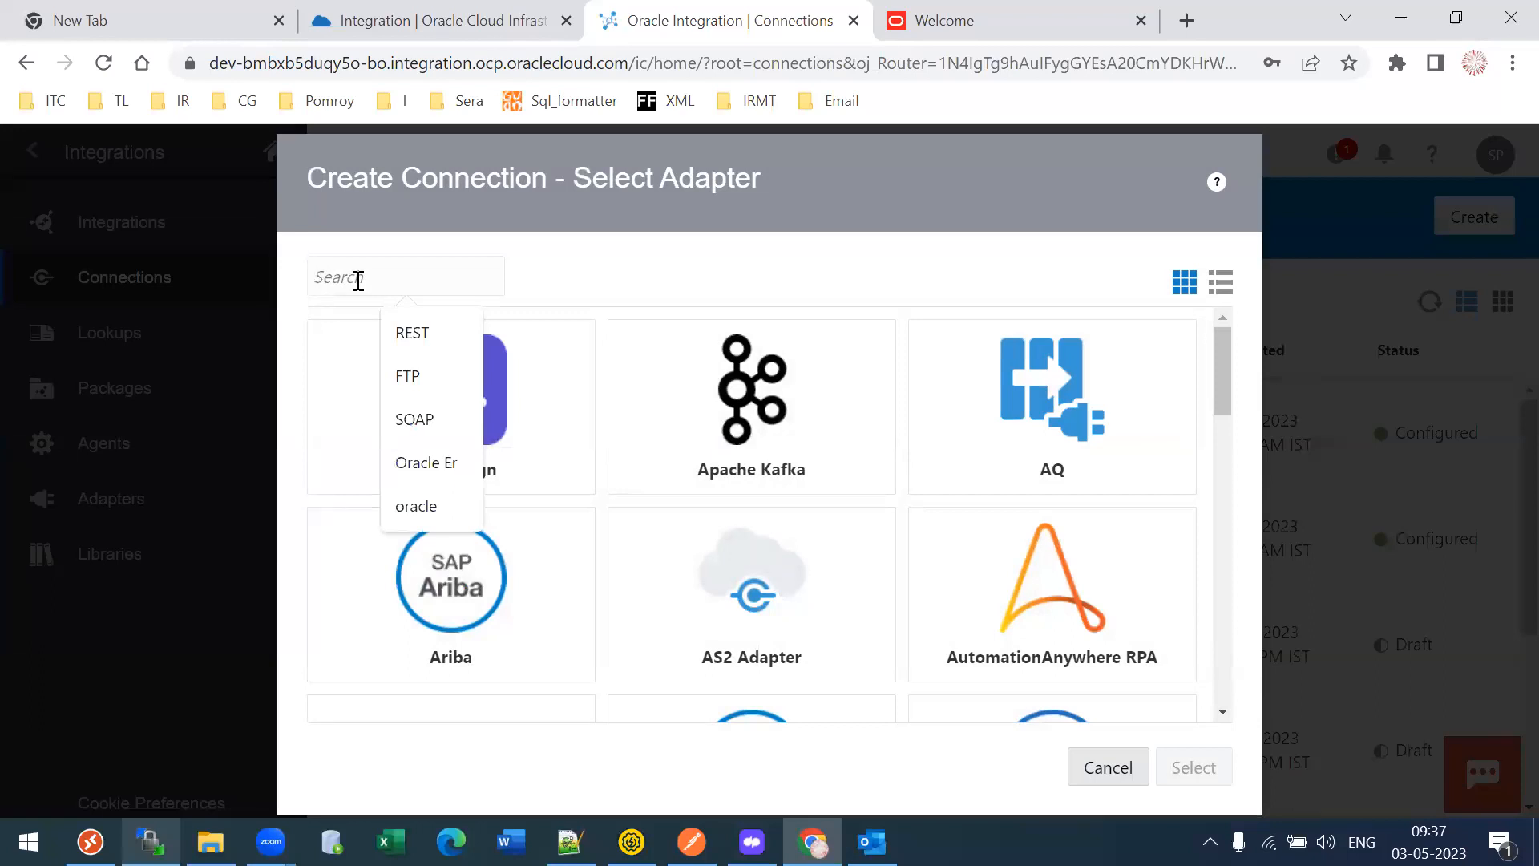
type("Soap")
left_click(443, 412)
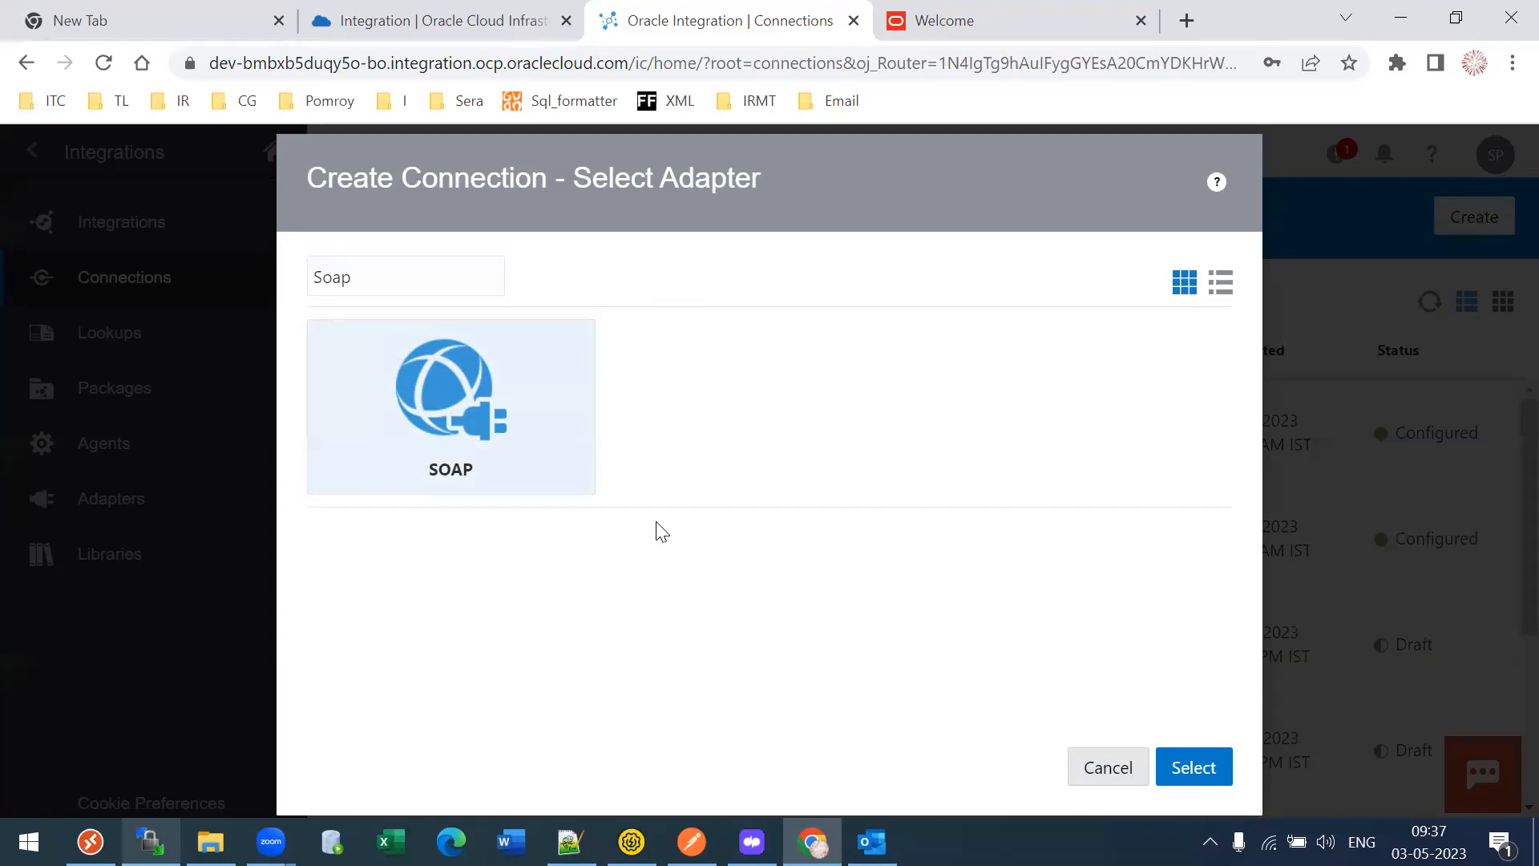
left_click(1218, 764)
- Name the connection TL29ReportConn, then switch over to SoapUI
left_click(560, 411)
type("T")
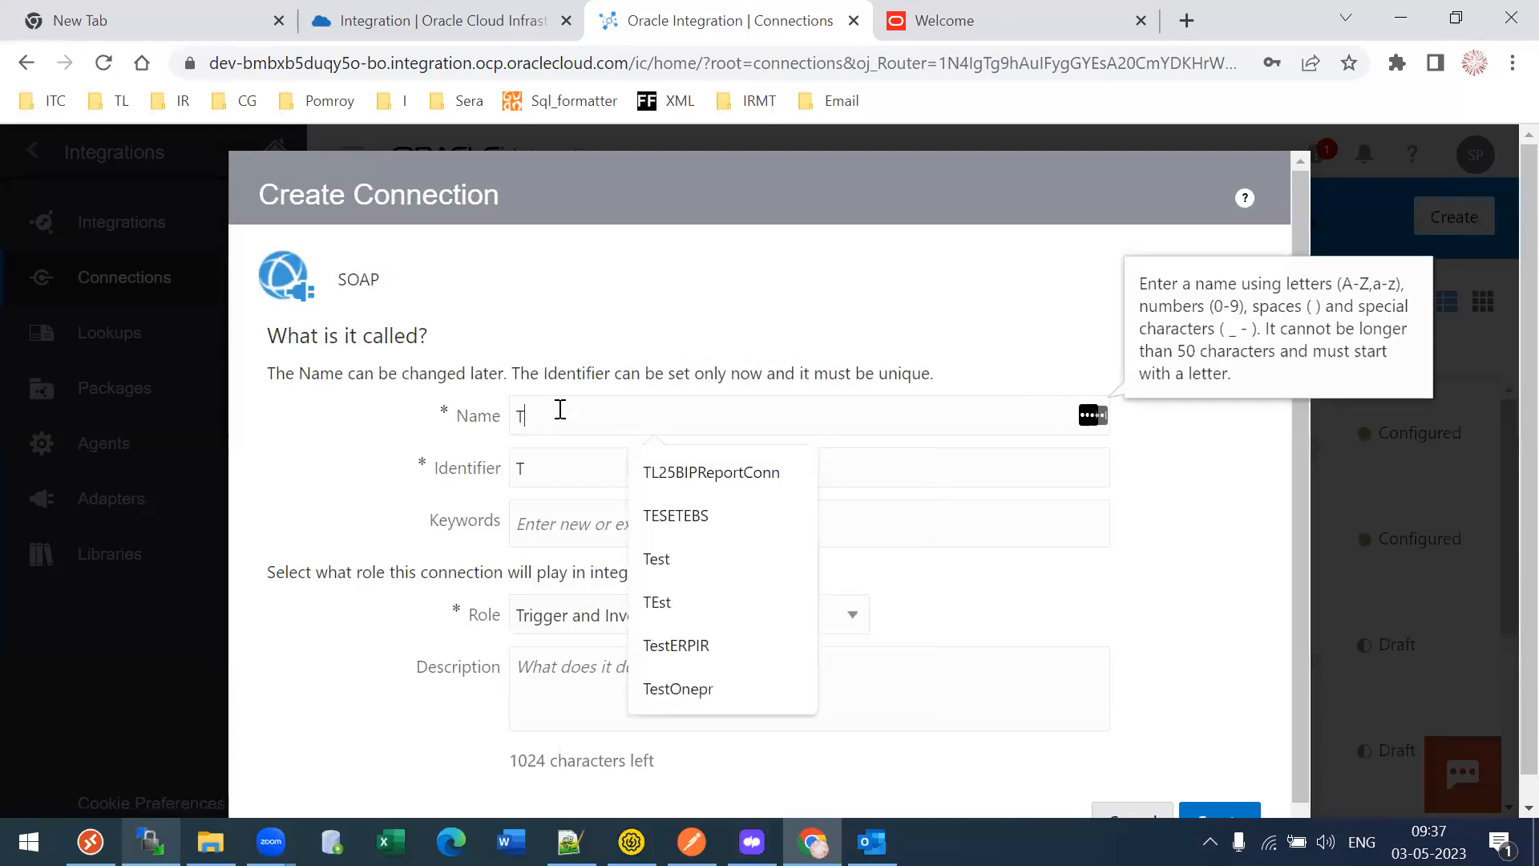
type("L29")
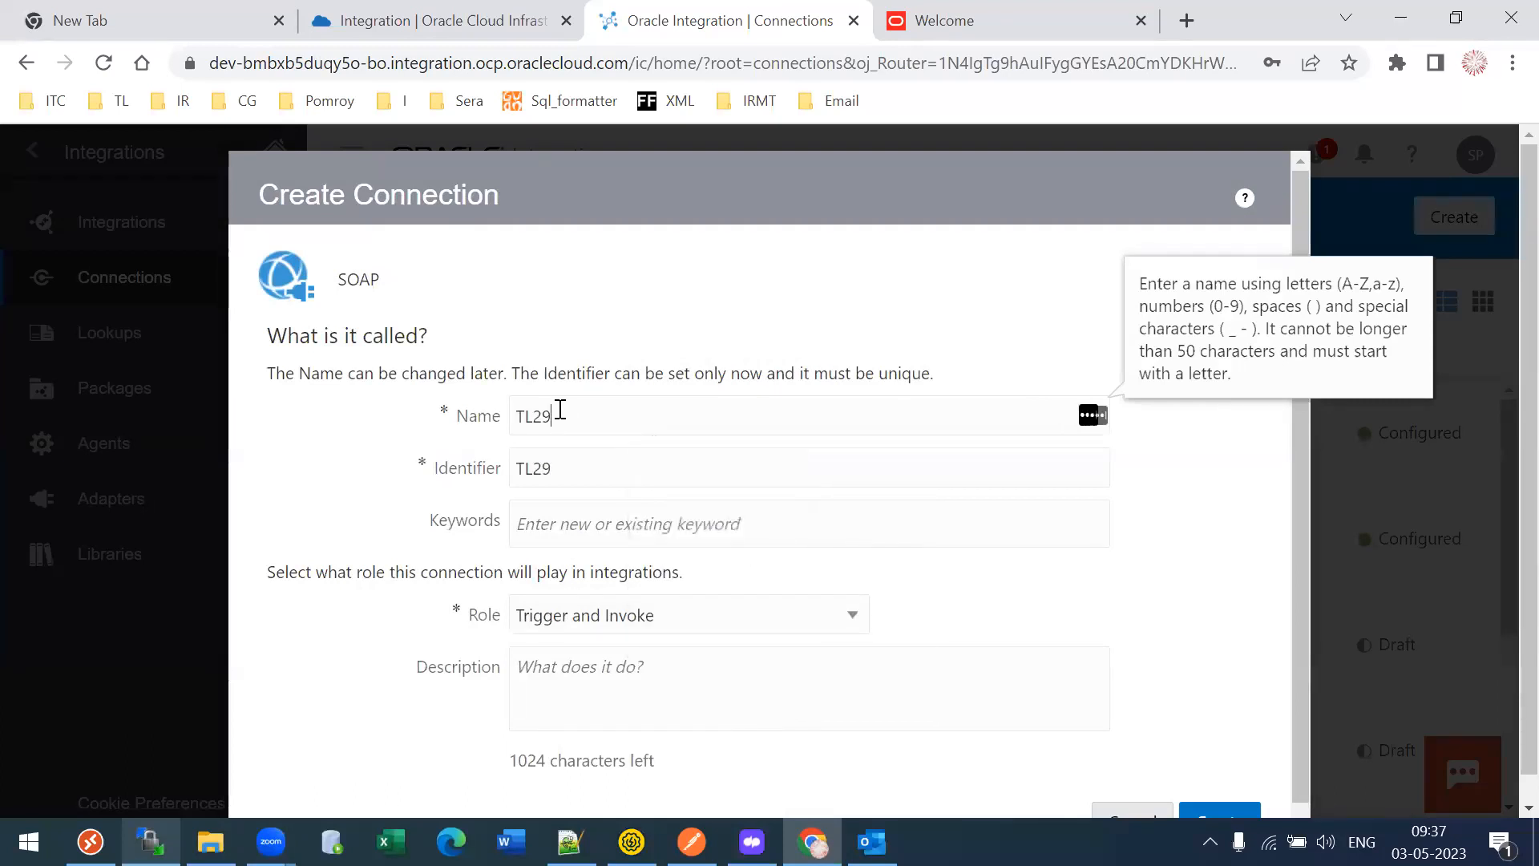
type("ReportCo")
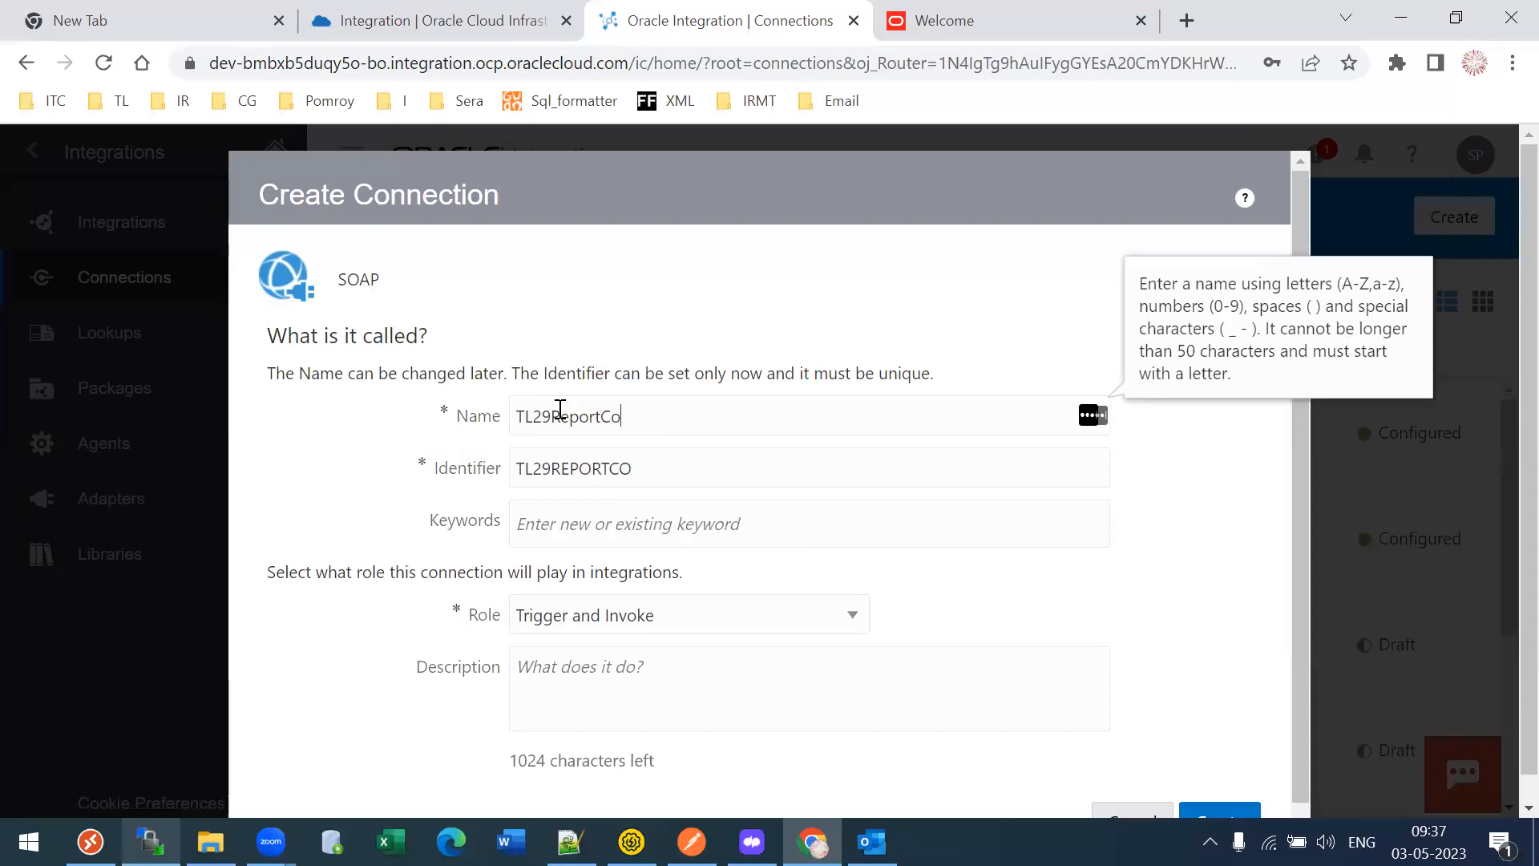
type("nn")
key("Tab")
scroll(1500, 481, "down", 1)
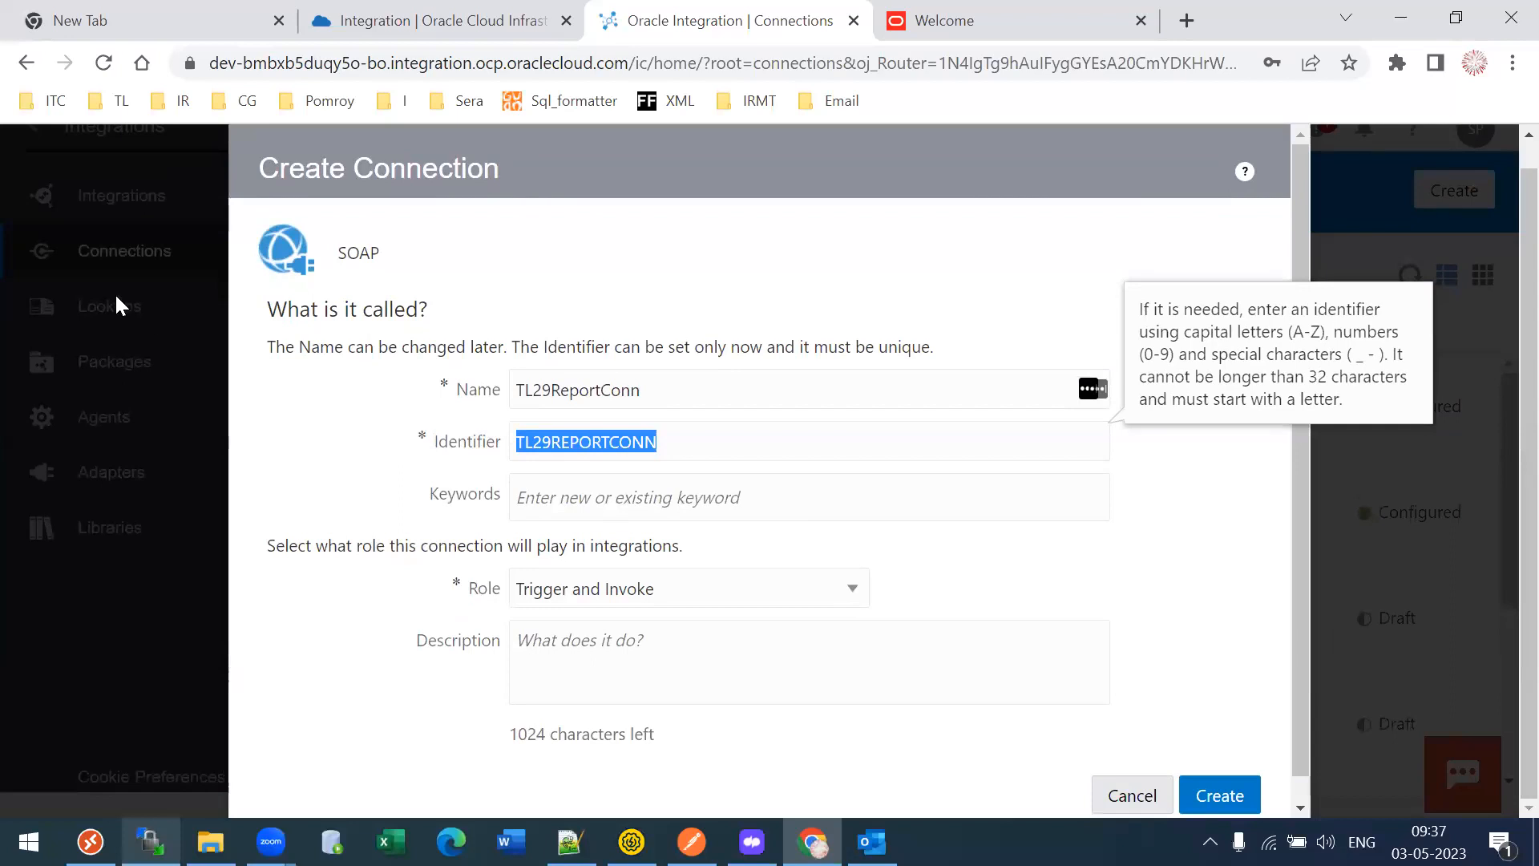
key("alt+Tab")
- Open the TL29Reports ExternalReportWSSService WSDL in the browser and select its URL to copy
left_click(40, 272)
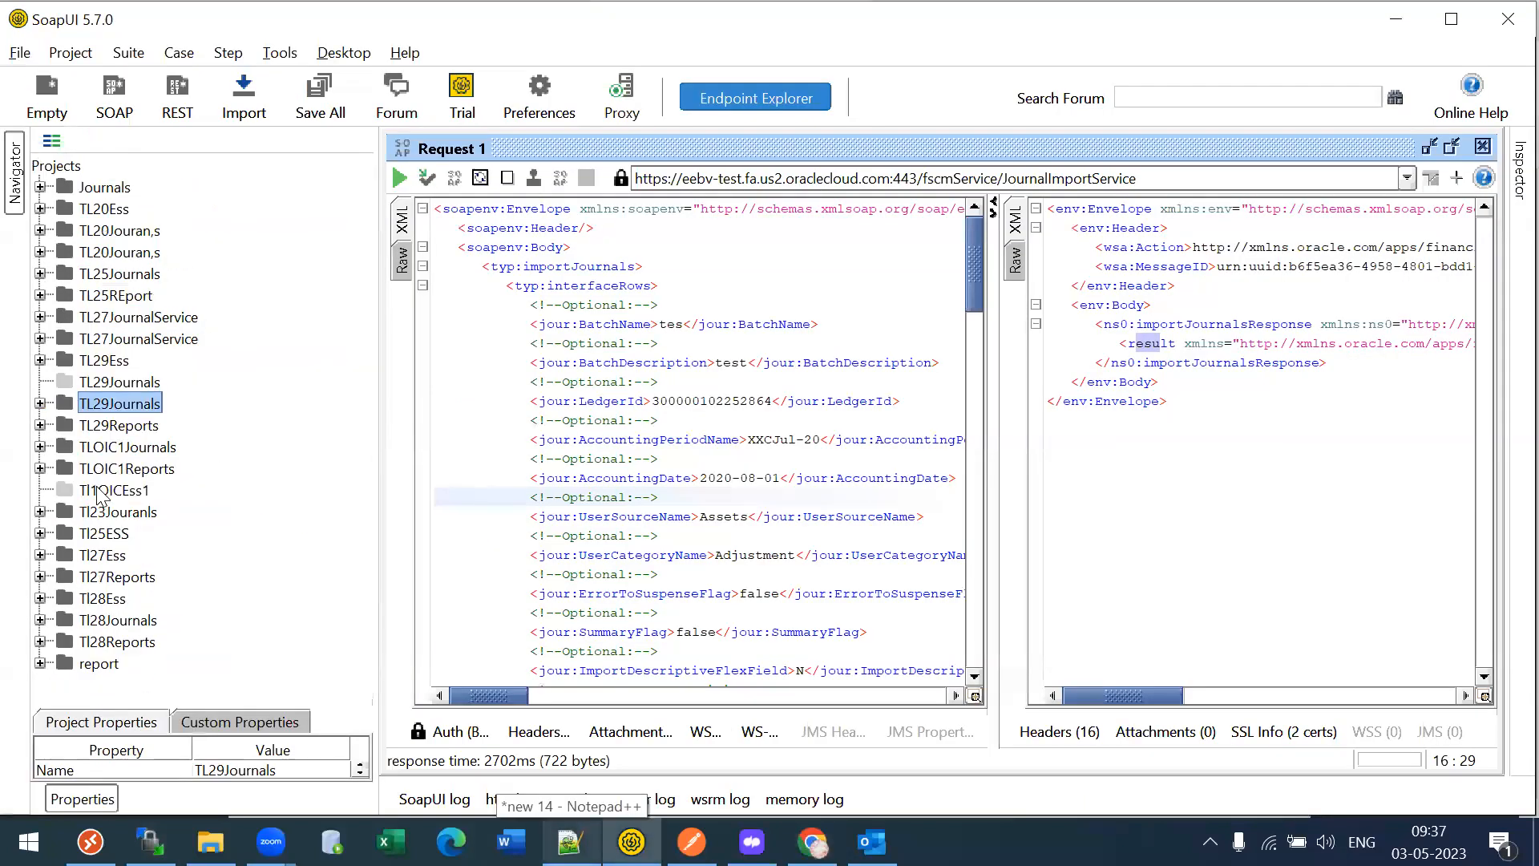
left_click(40, 425)
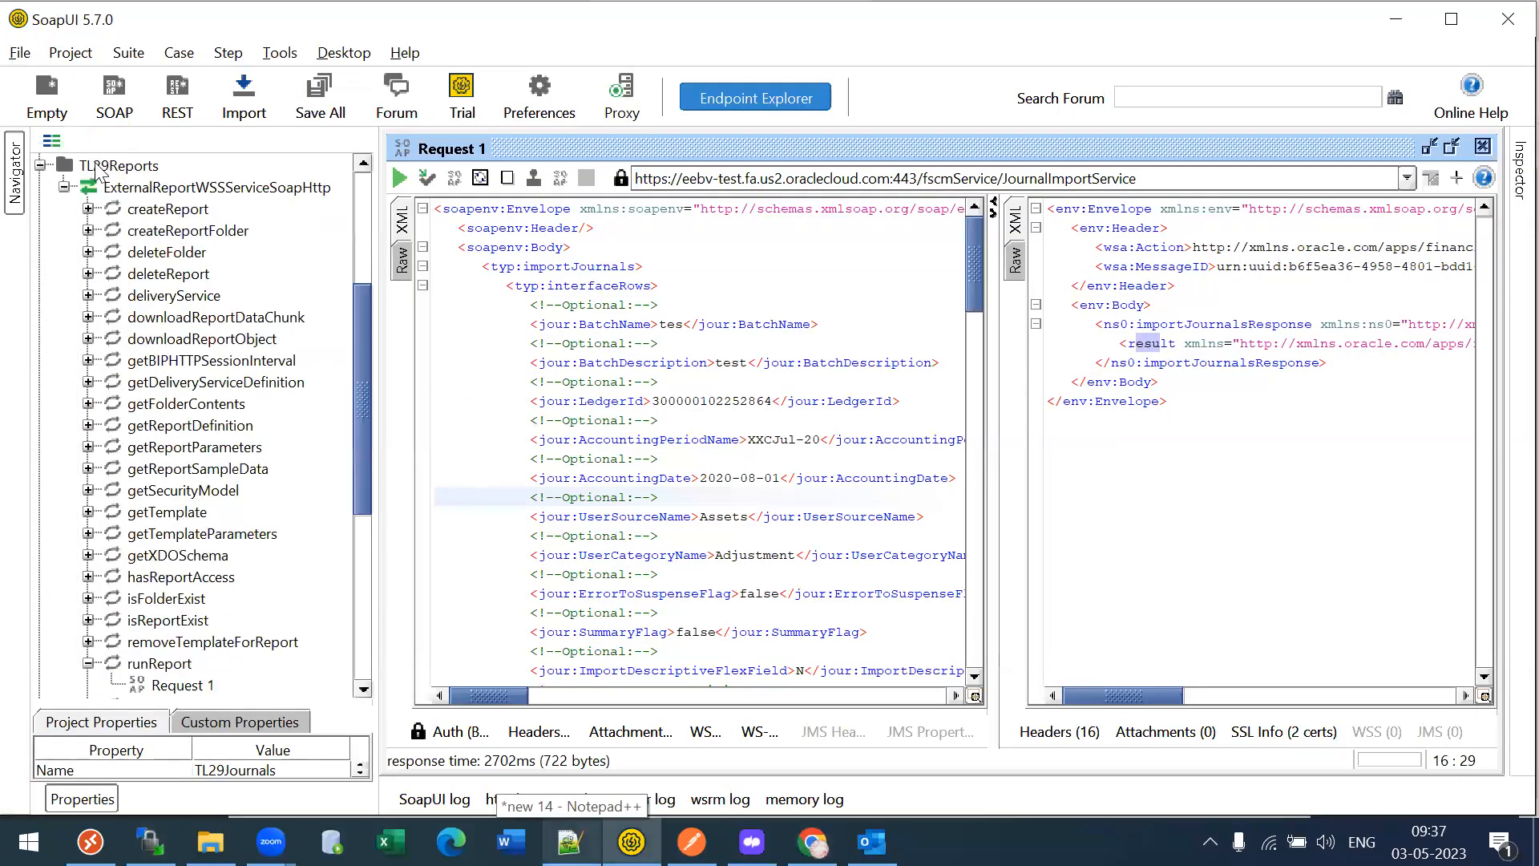
left_click(95, 170)
right_click(95, 170)
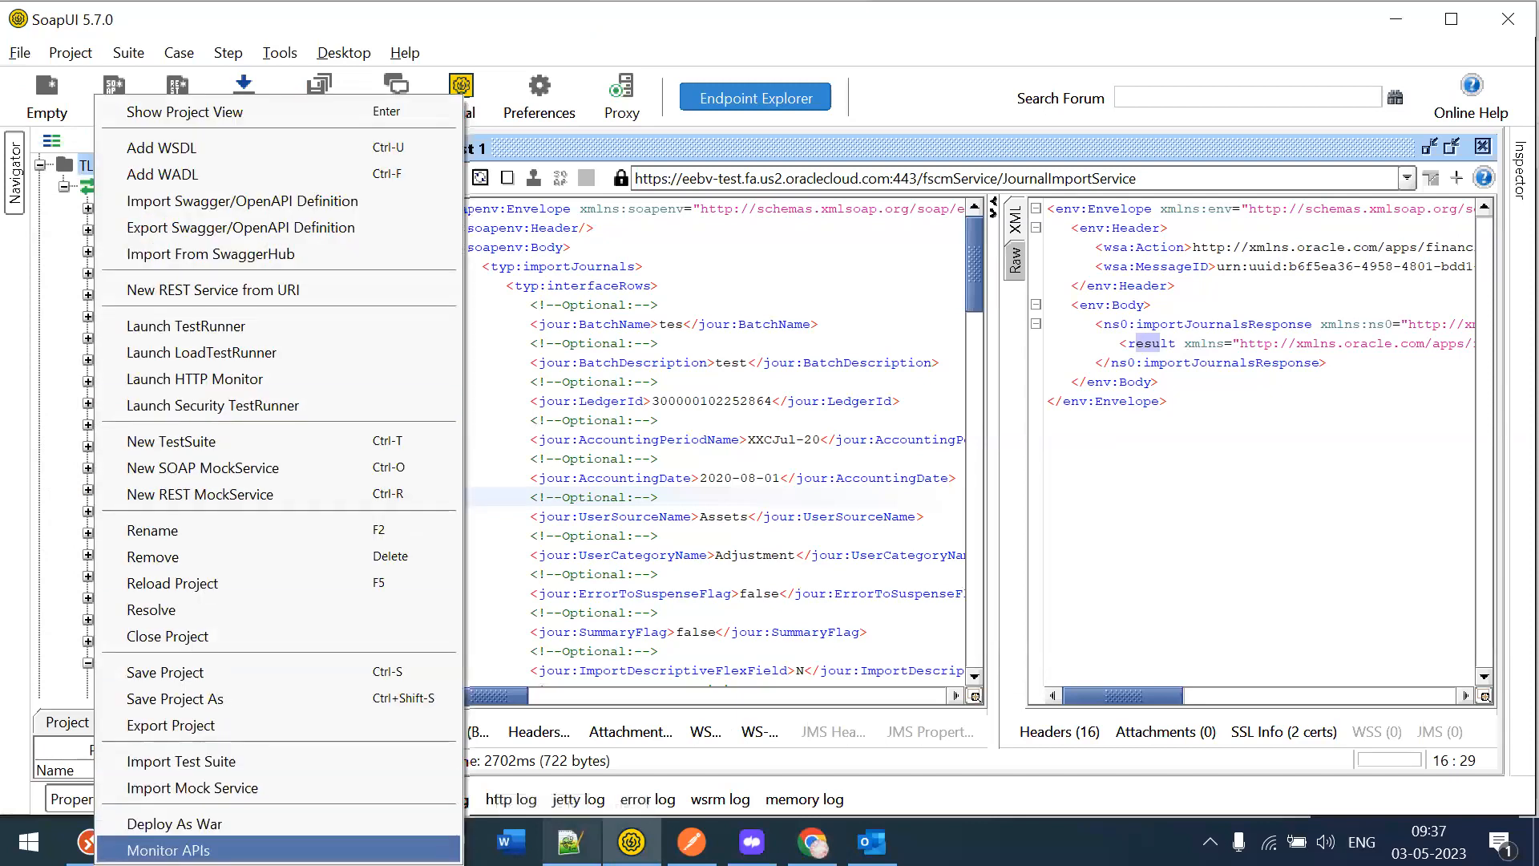
left_click(171, 111)
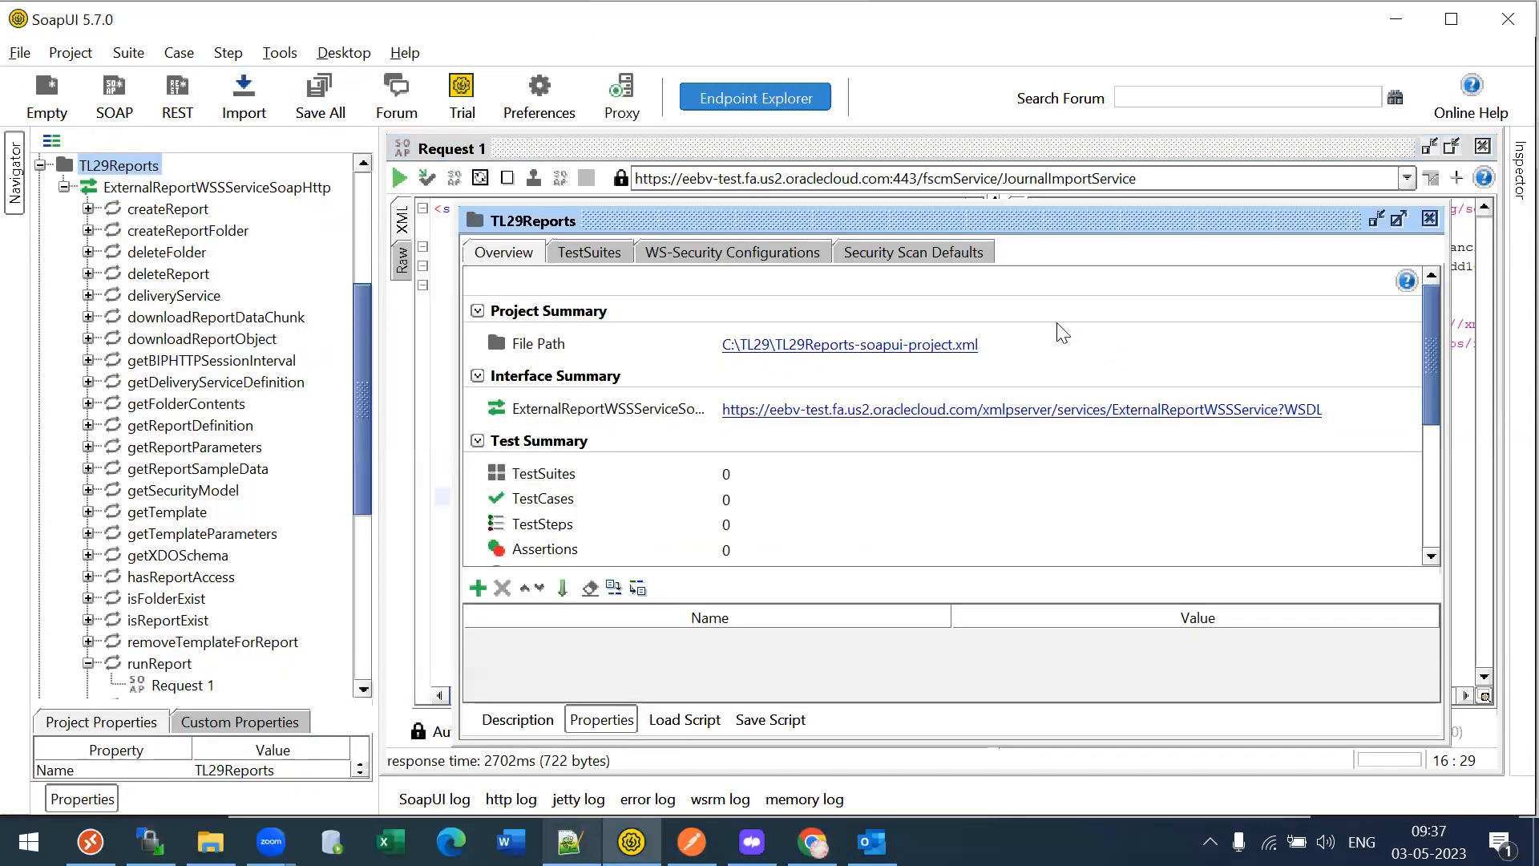
left_click(972, 418)
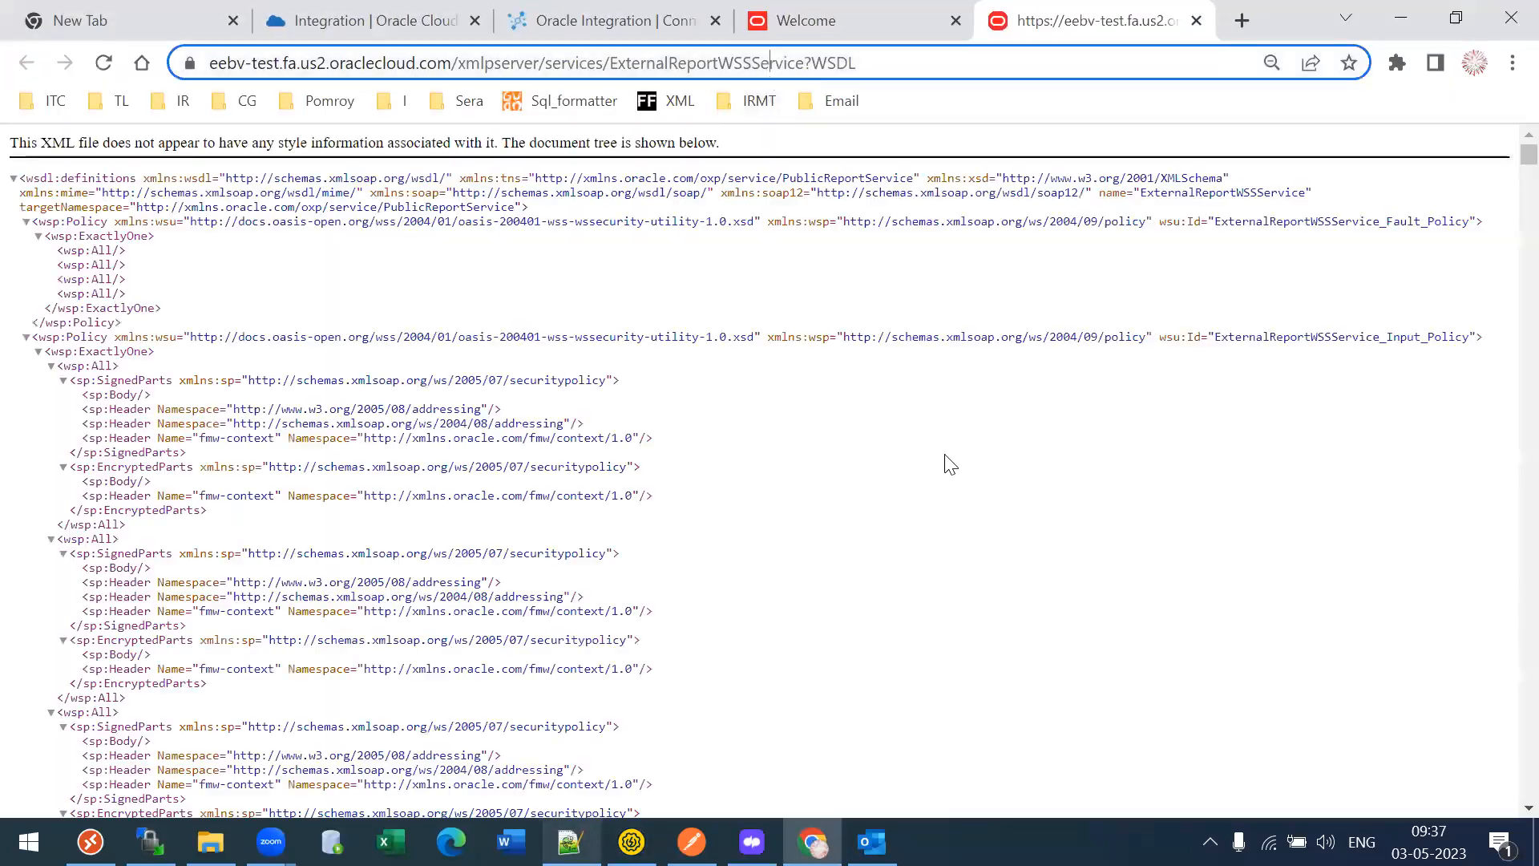
key("ctrl+l")
key("ctrl+c")
left_click(641, 11)
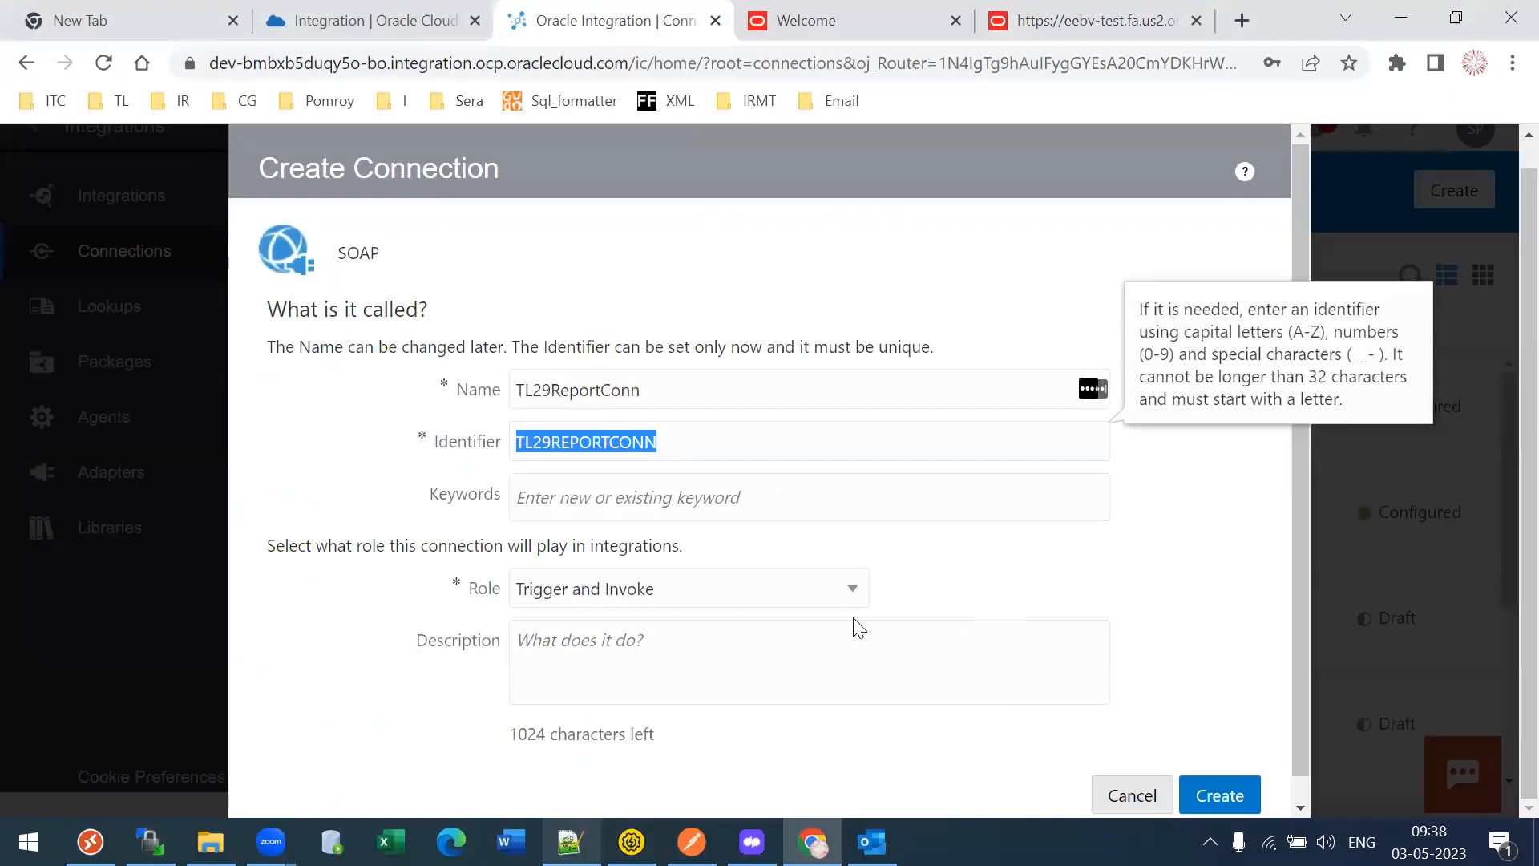
- Create TL29ReportConn and paste the report service WSDL URL
left_click(805, 471)
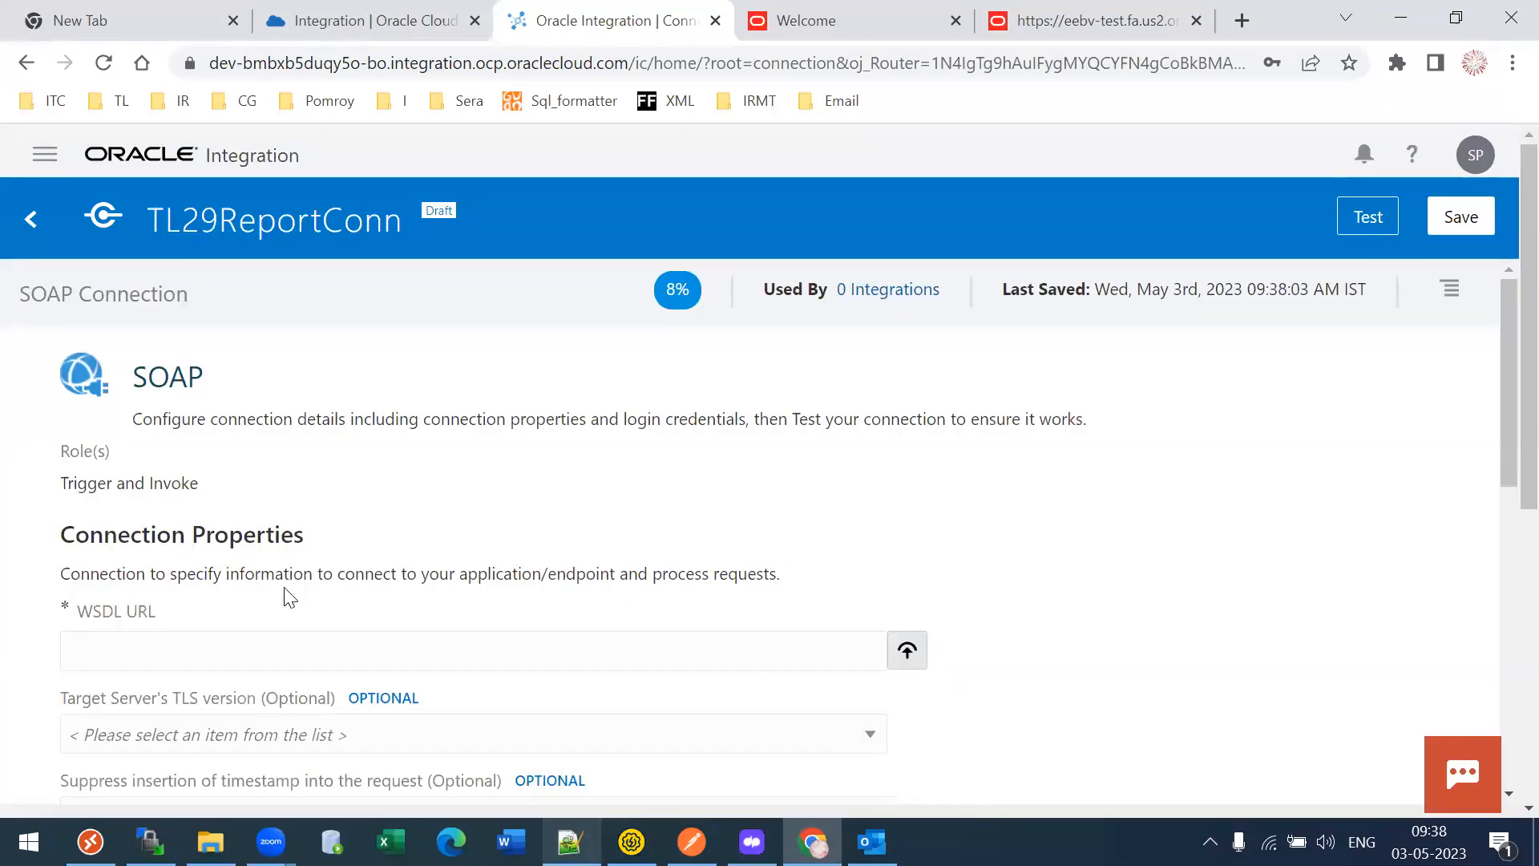
left_click(255, 643)
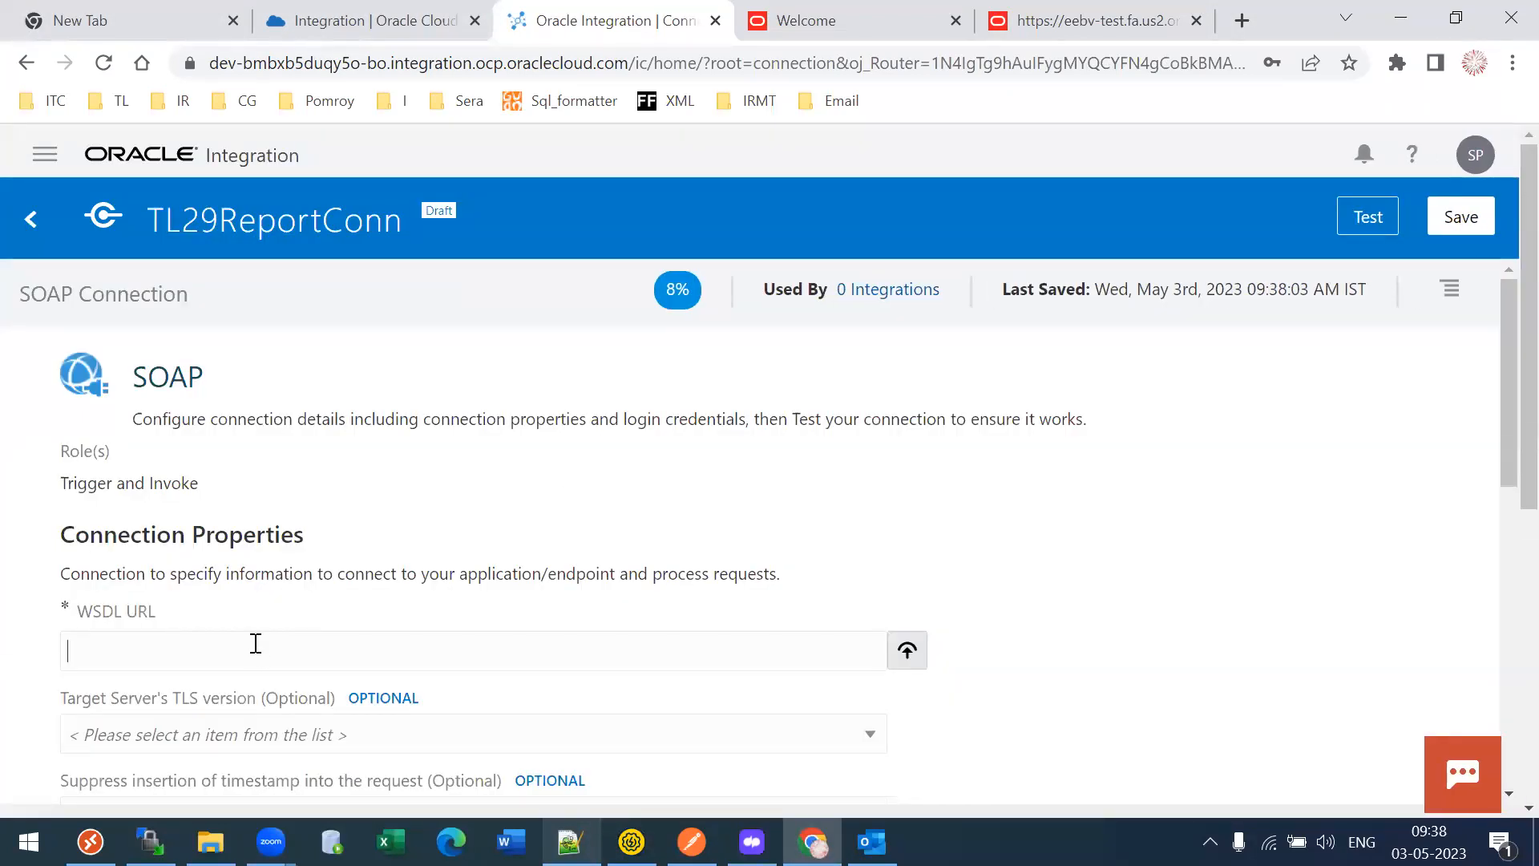
key("ctrl+v")
left_click_drag(1504, 450, 1501, 697)
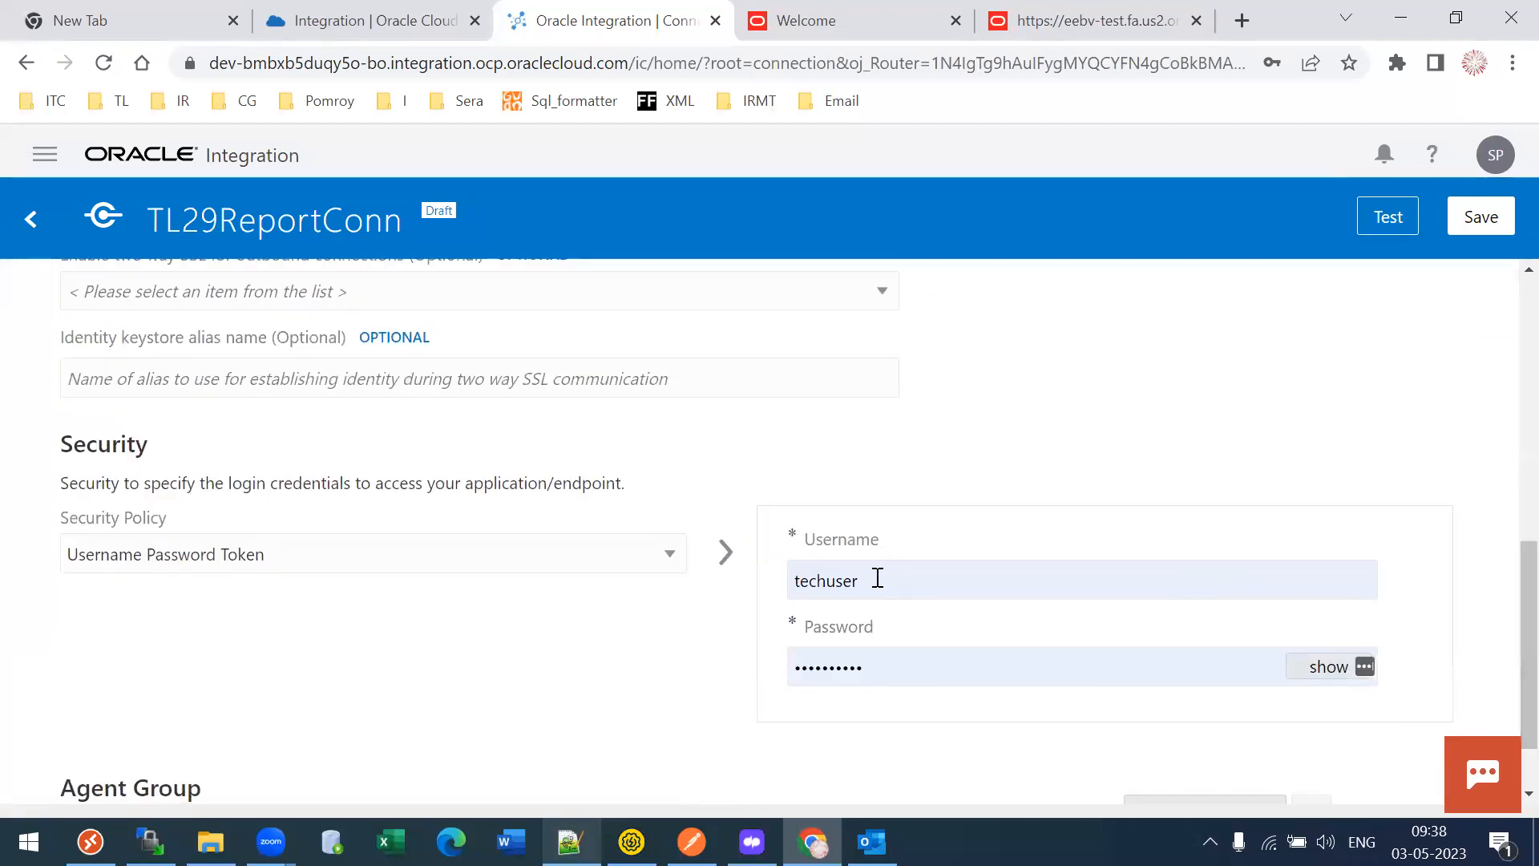
- Validate and test TL29ReportConn successfully, then save it as Configured
left_click(1410, 229)
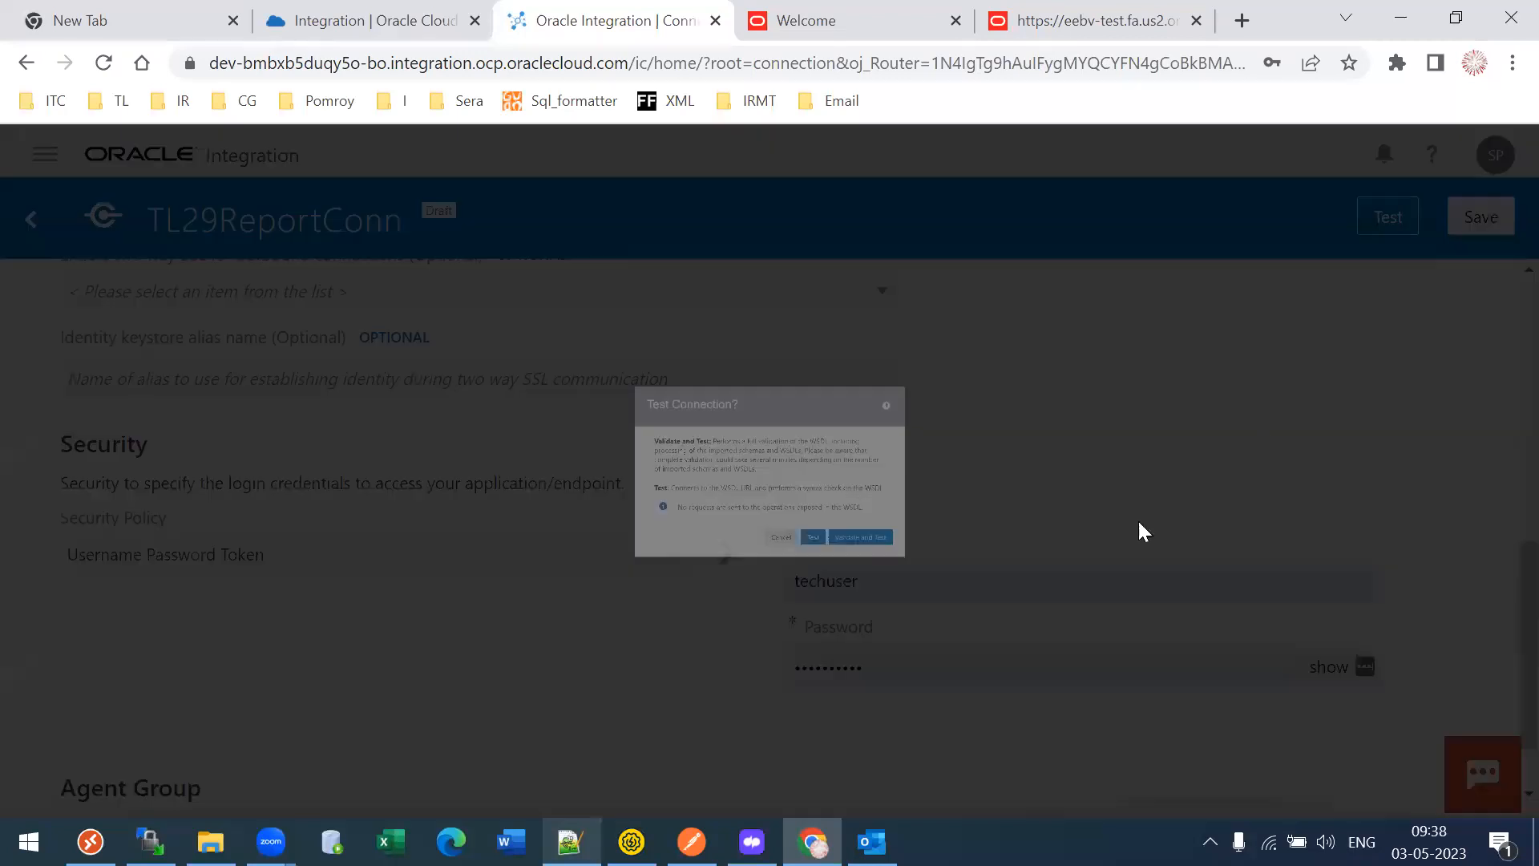
left_click(965, 637)
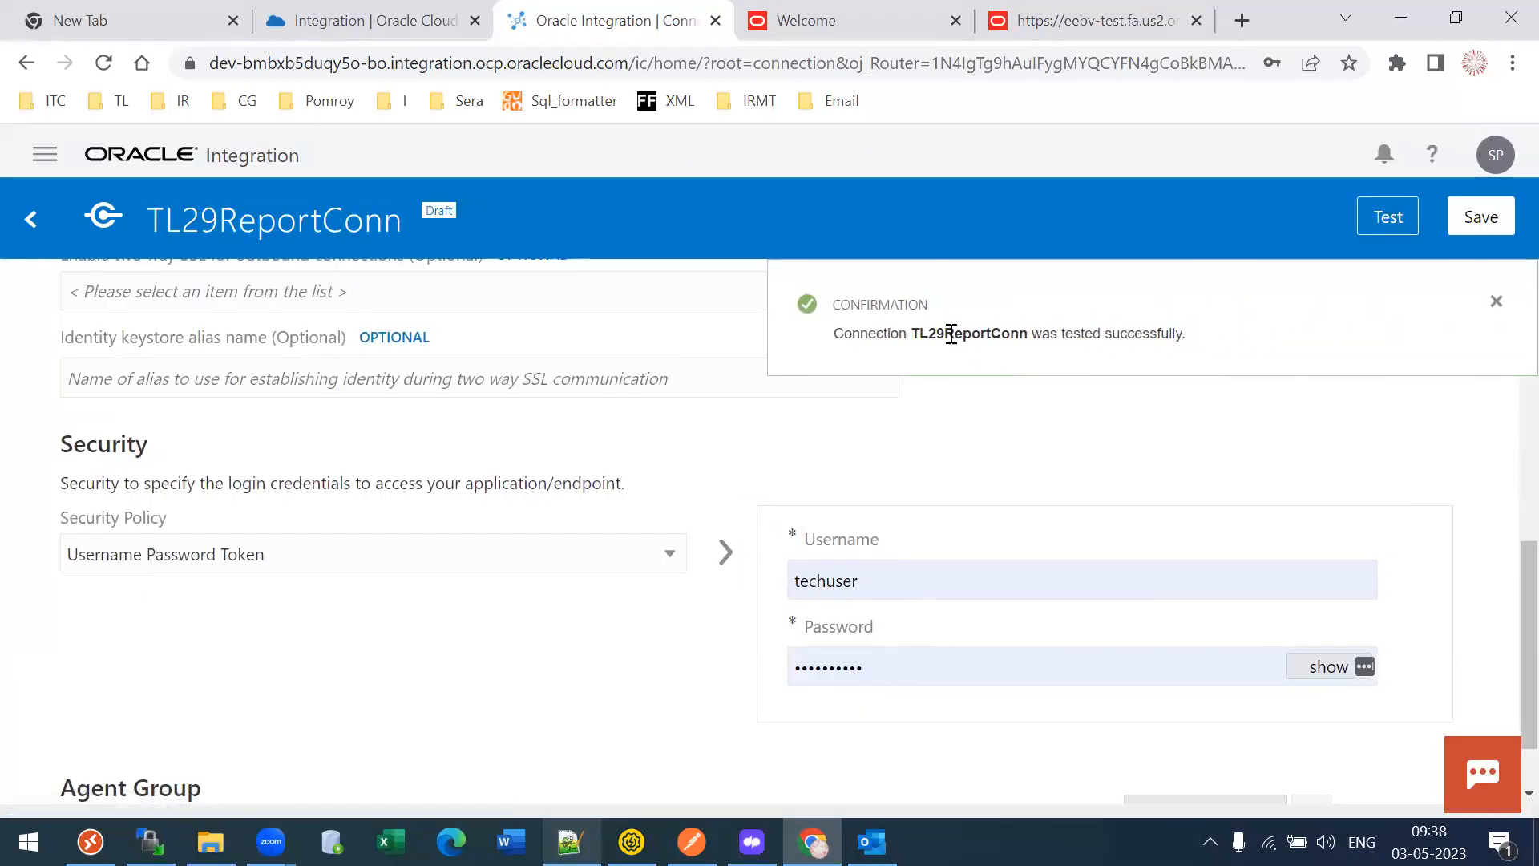
left_click_drag(946, 334, 1051, 335)
left_click(1477, 226)
left_click(1496, 312)
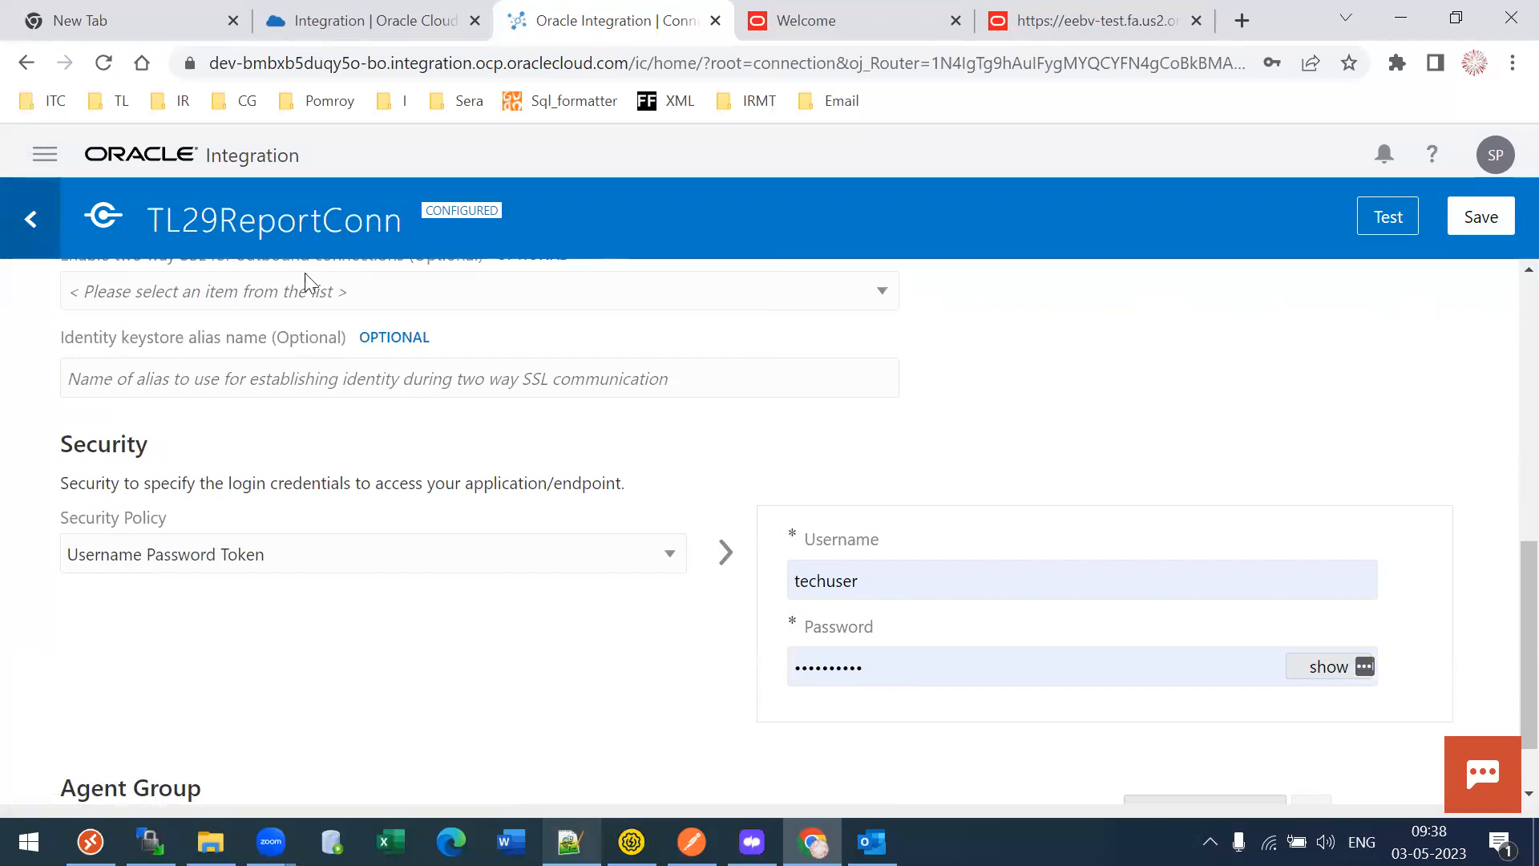
- Filter the Adapters page by 'REST' to show the single REST adapter, version 21.2.1
left_click(345, 304)
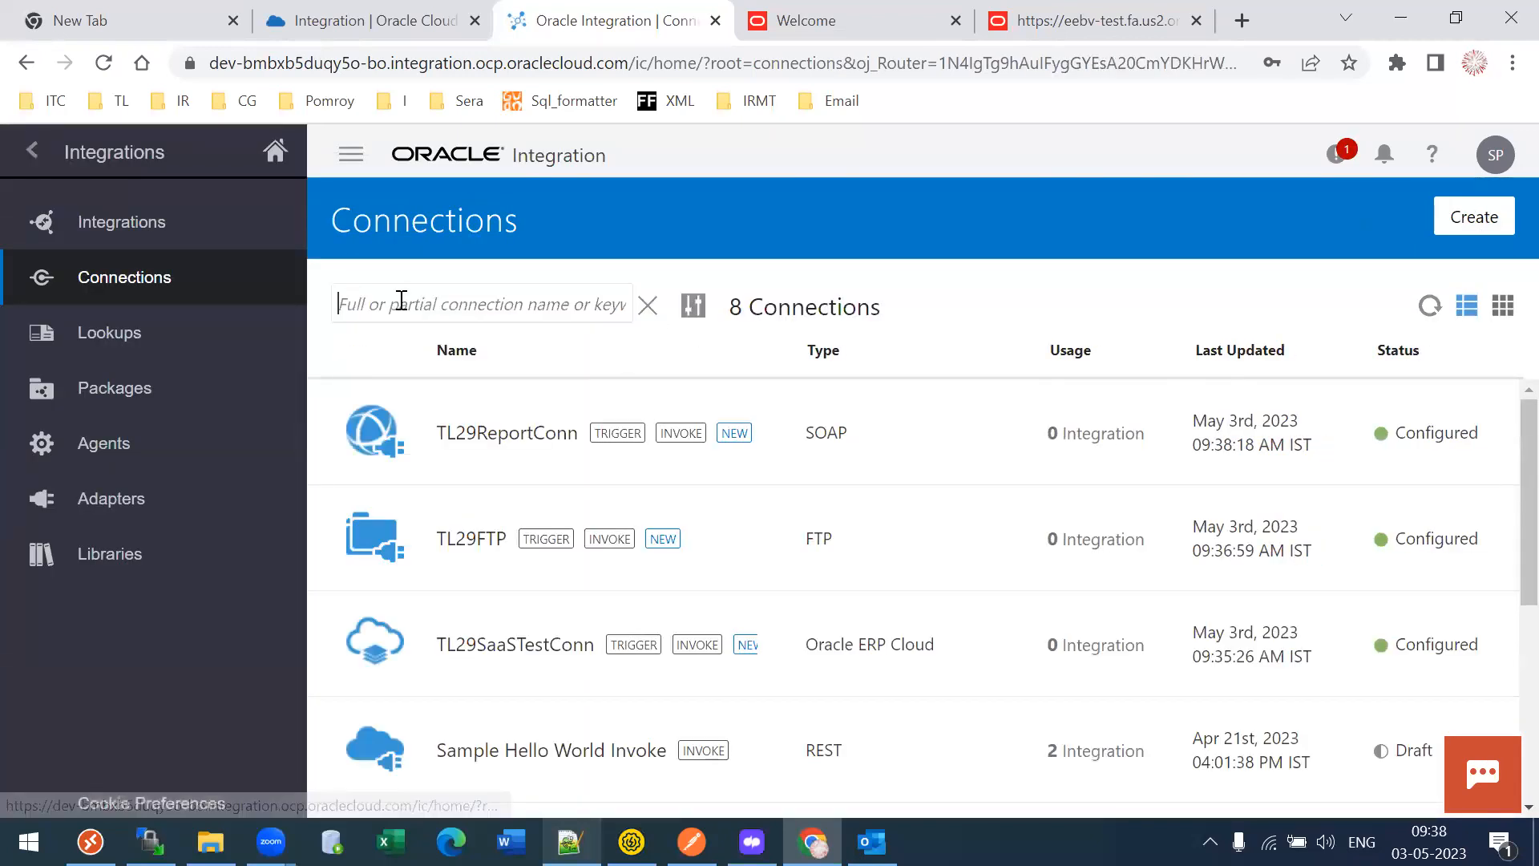
left_click(487, 308)
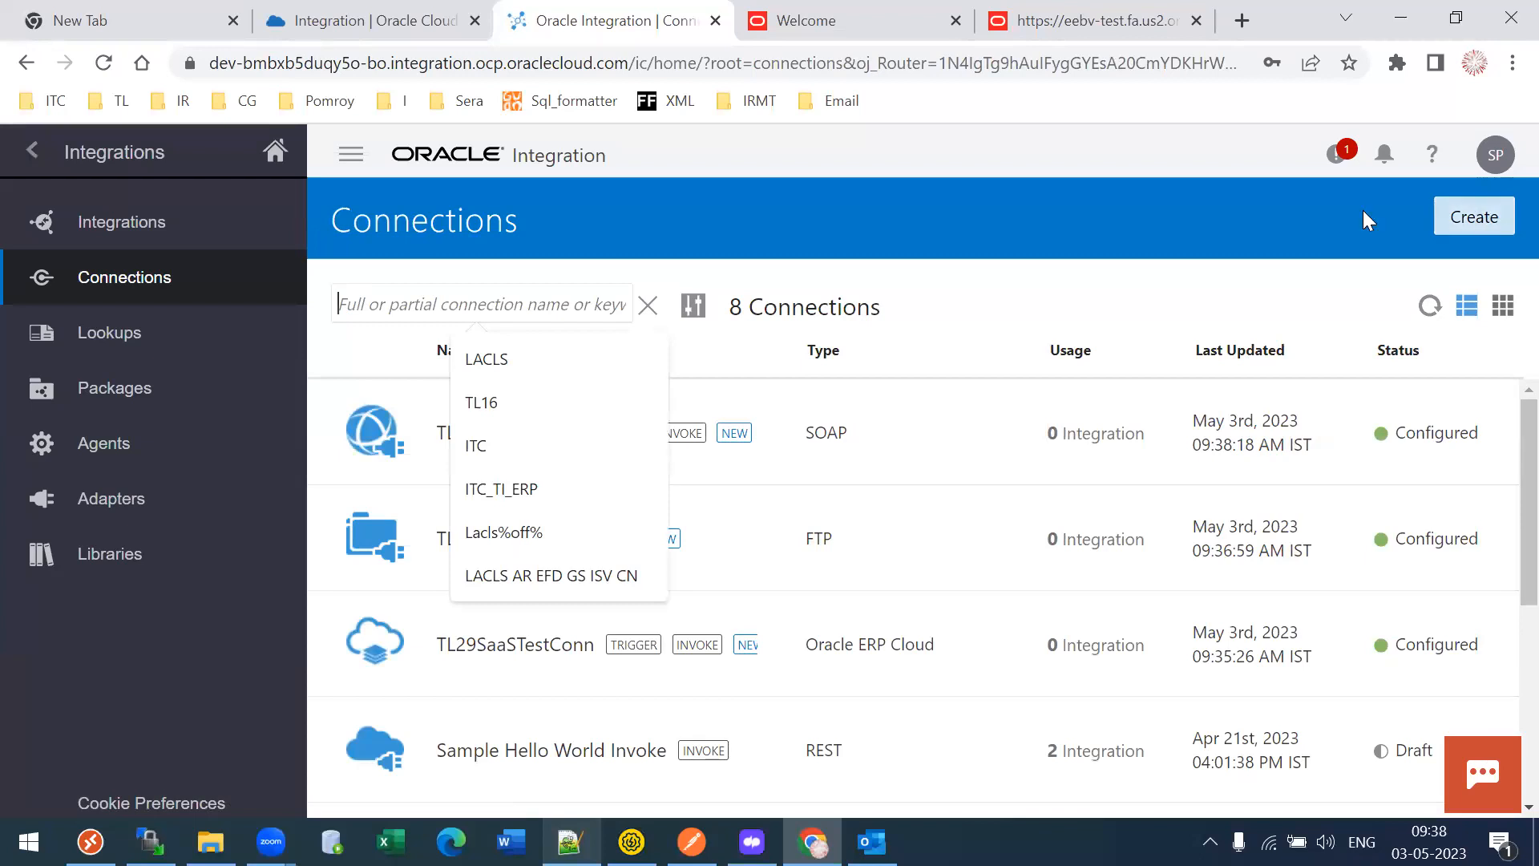
left_click(152, 500)
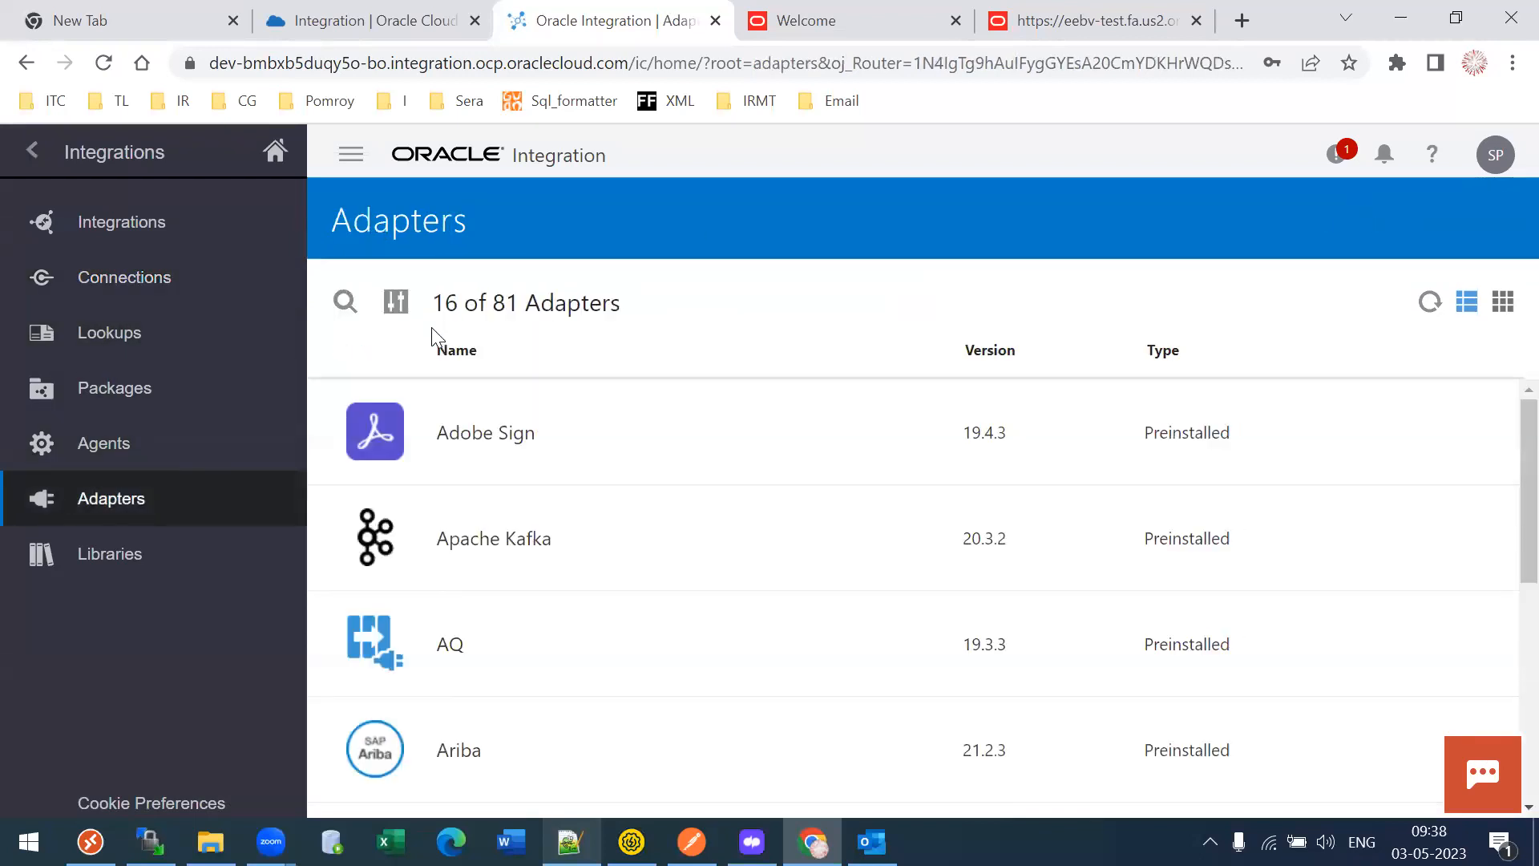
left_click(345, 302)
type("REST")
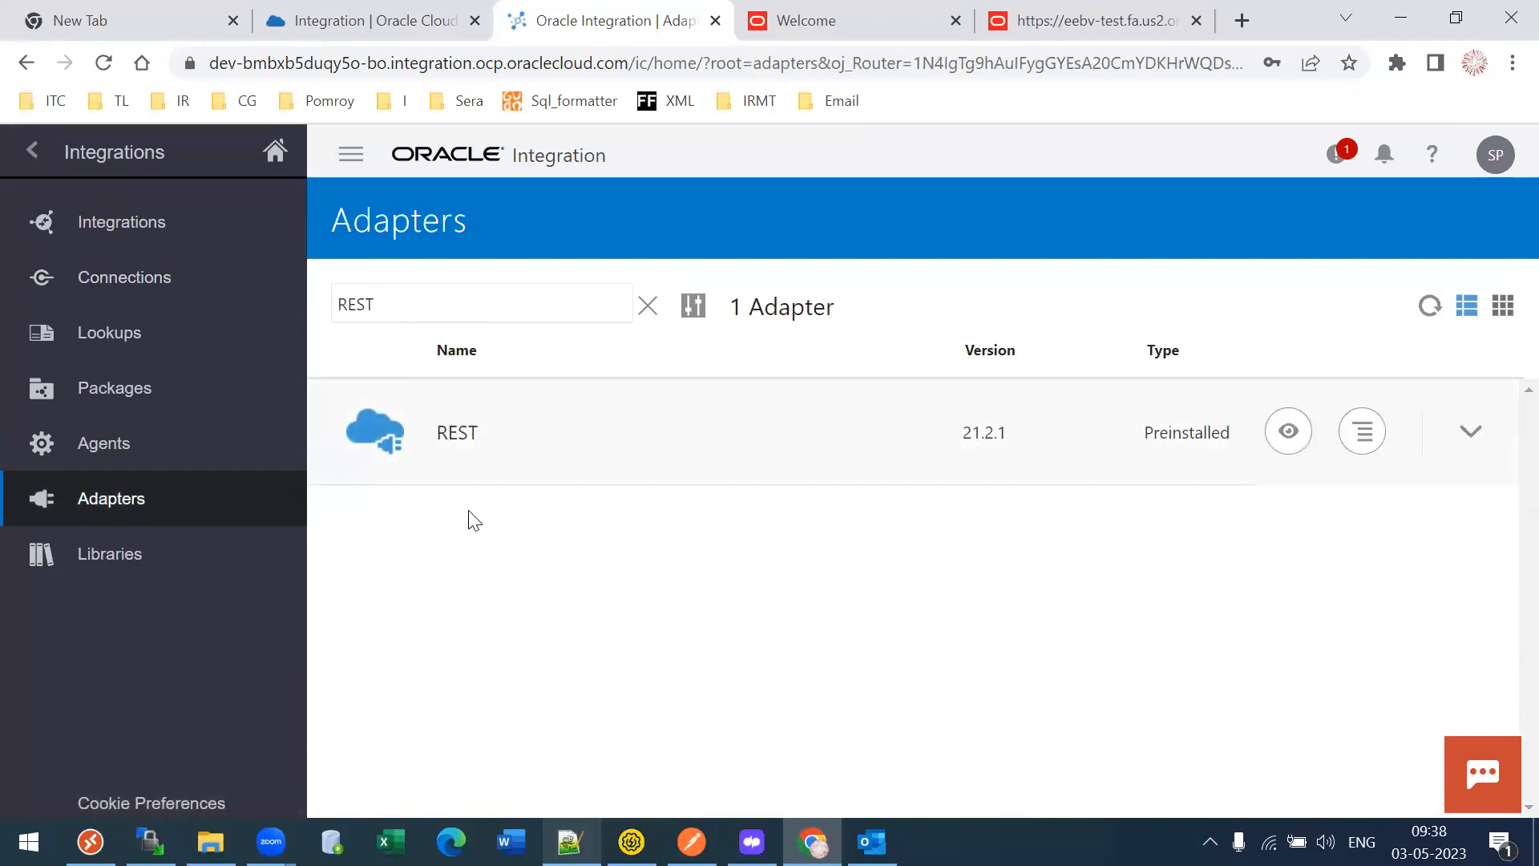
double_click(358, 291)
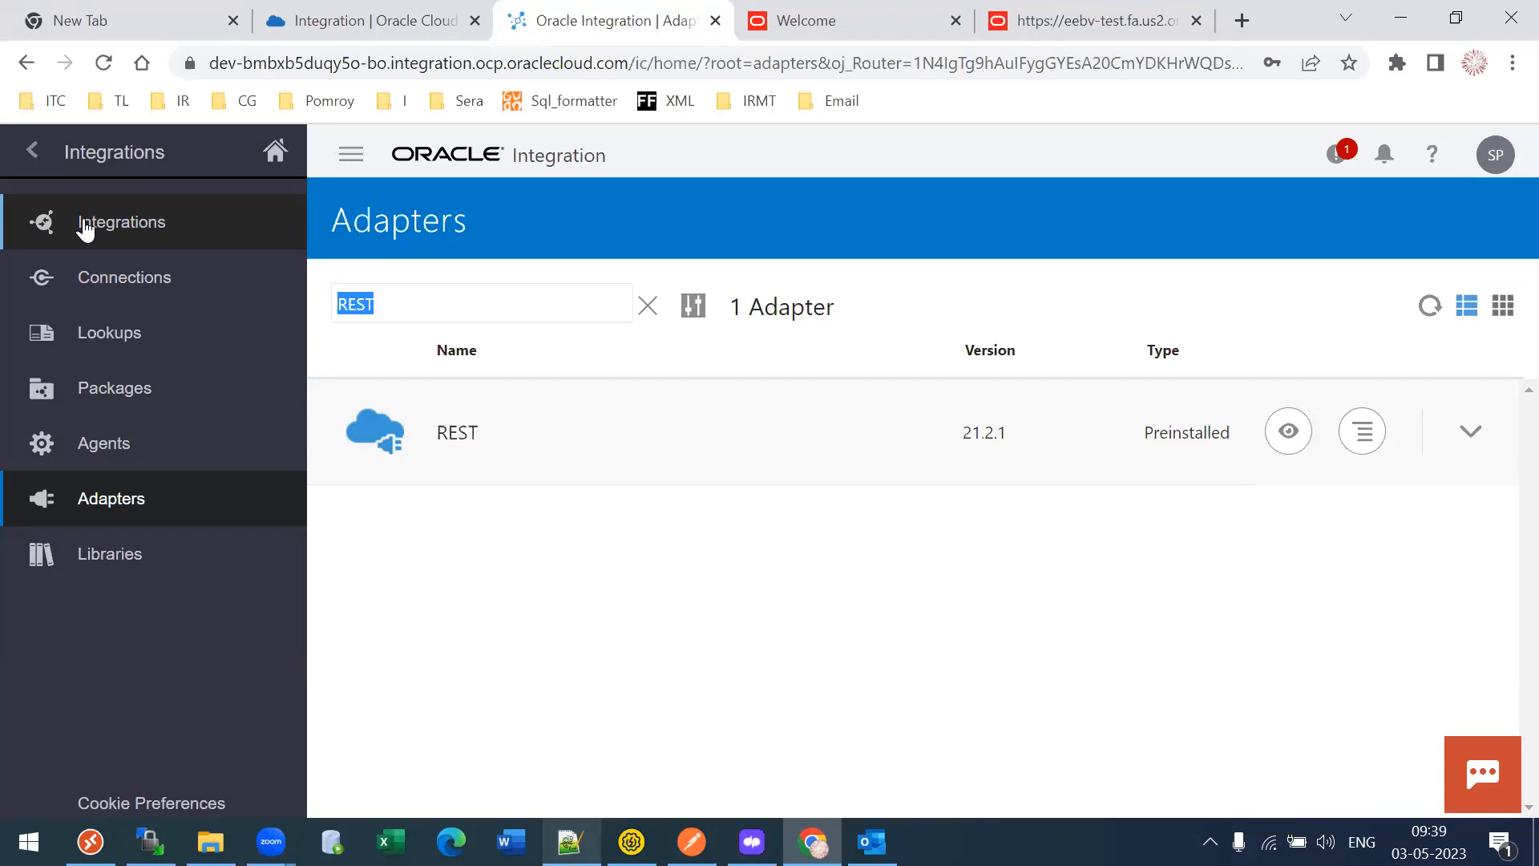
- Search the adapters for 'Oracl', browse the Oracle results, then return to the 8 connections
type("Oracl")
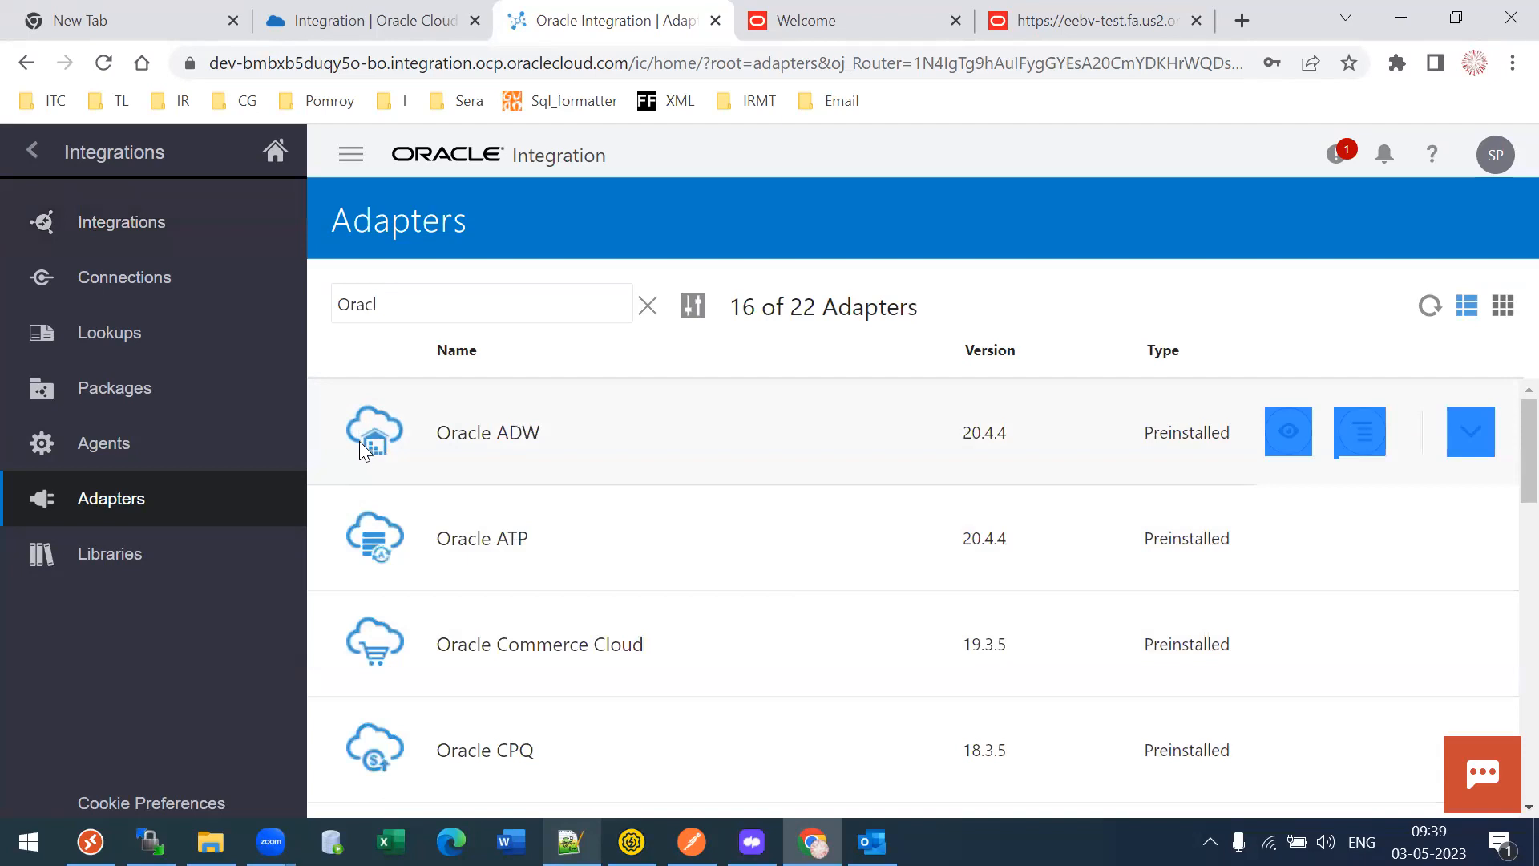
scroll(1504, 481, "down", 1)
scroll(1504, 497, "down", 4)
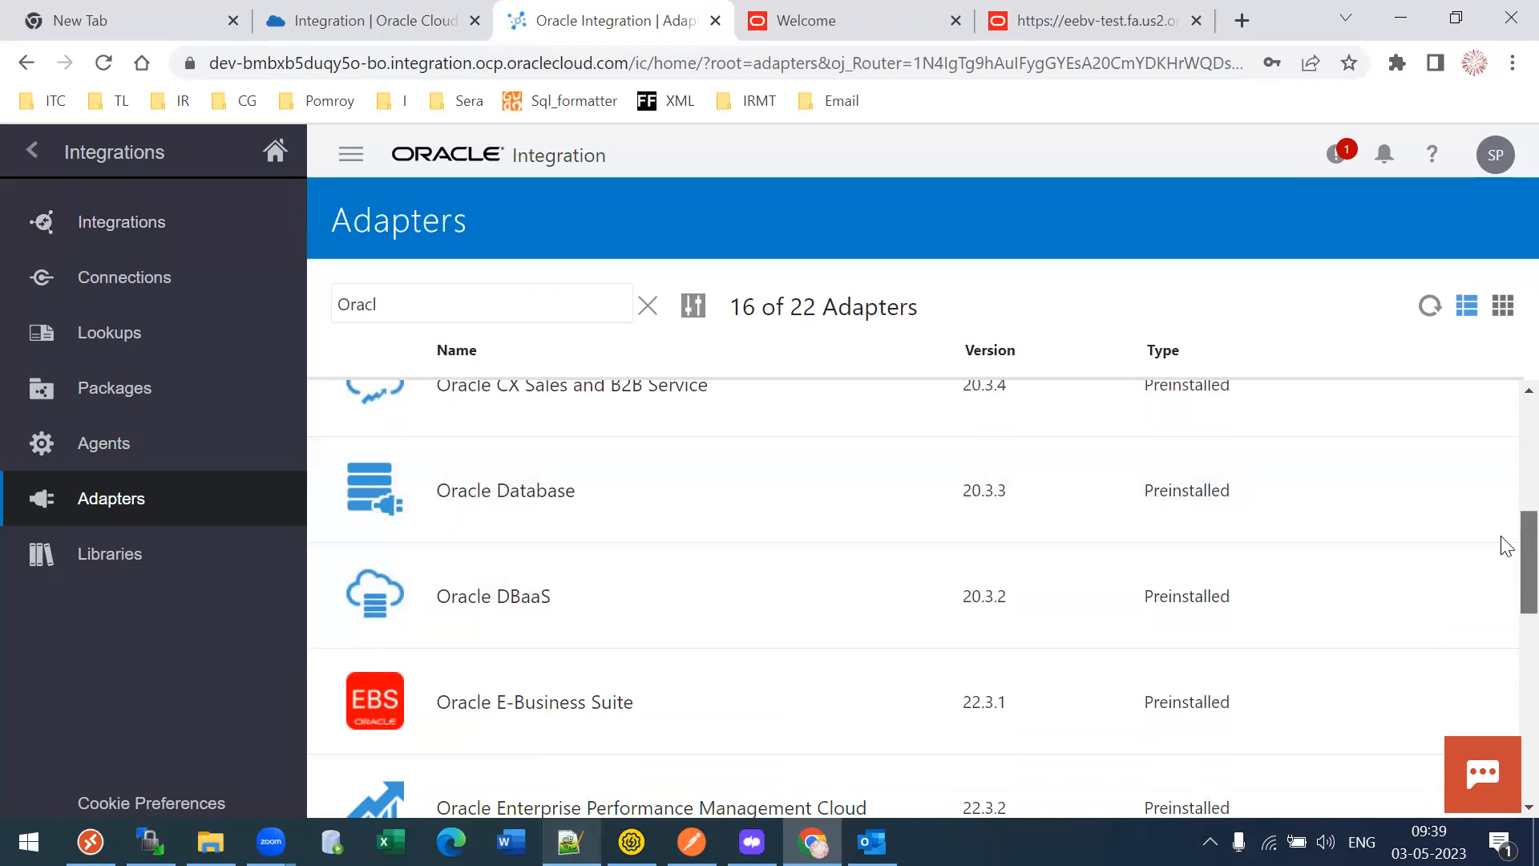
scroll(1505, 561, "down", 2)
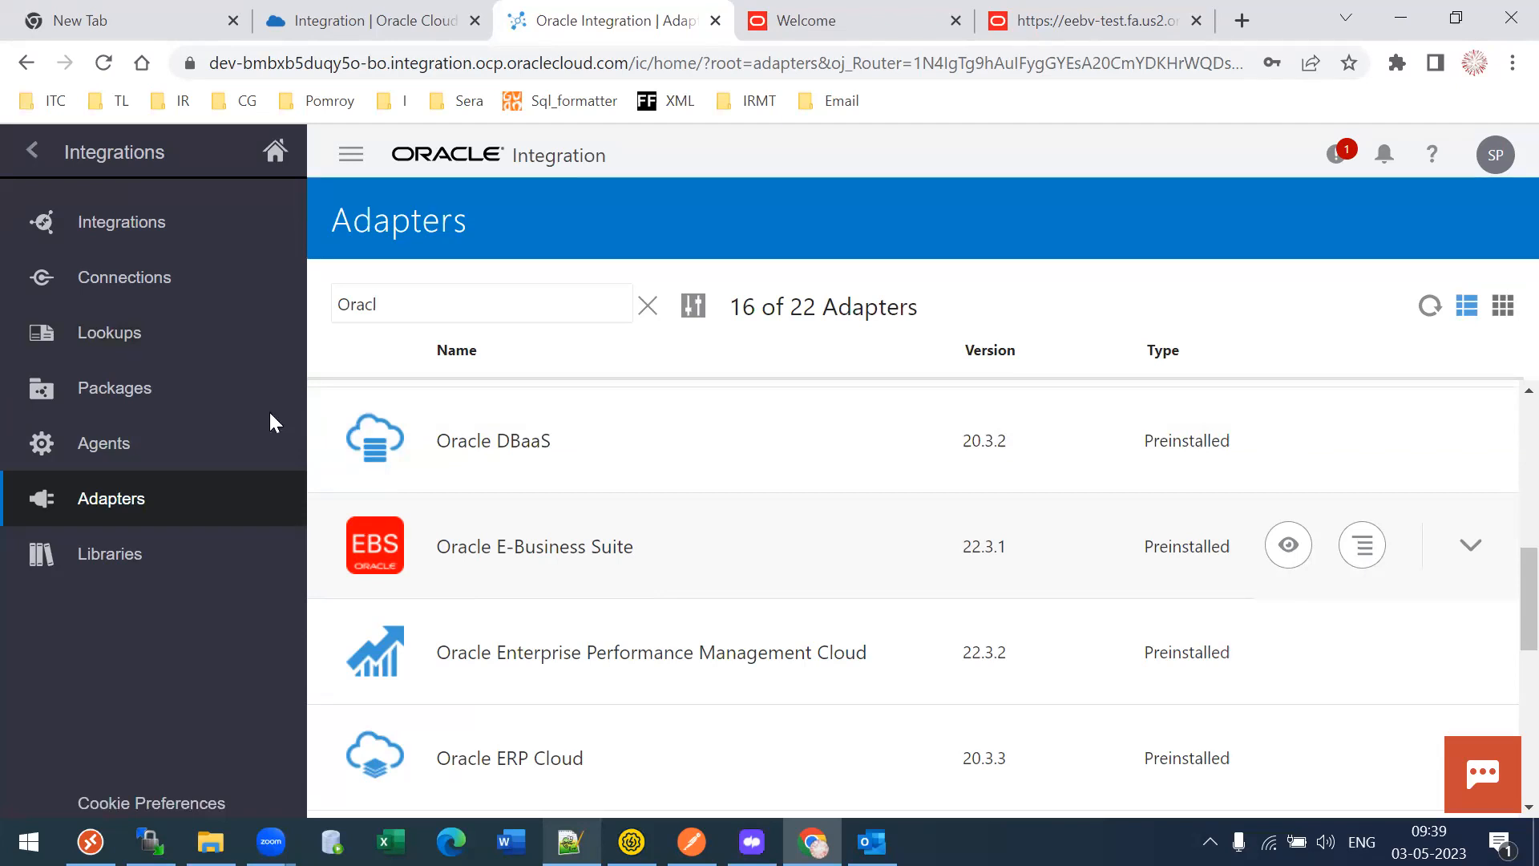
left_click(127, 294)
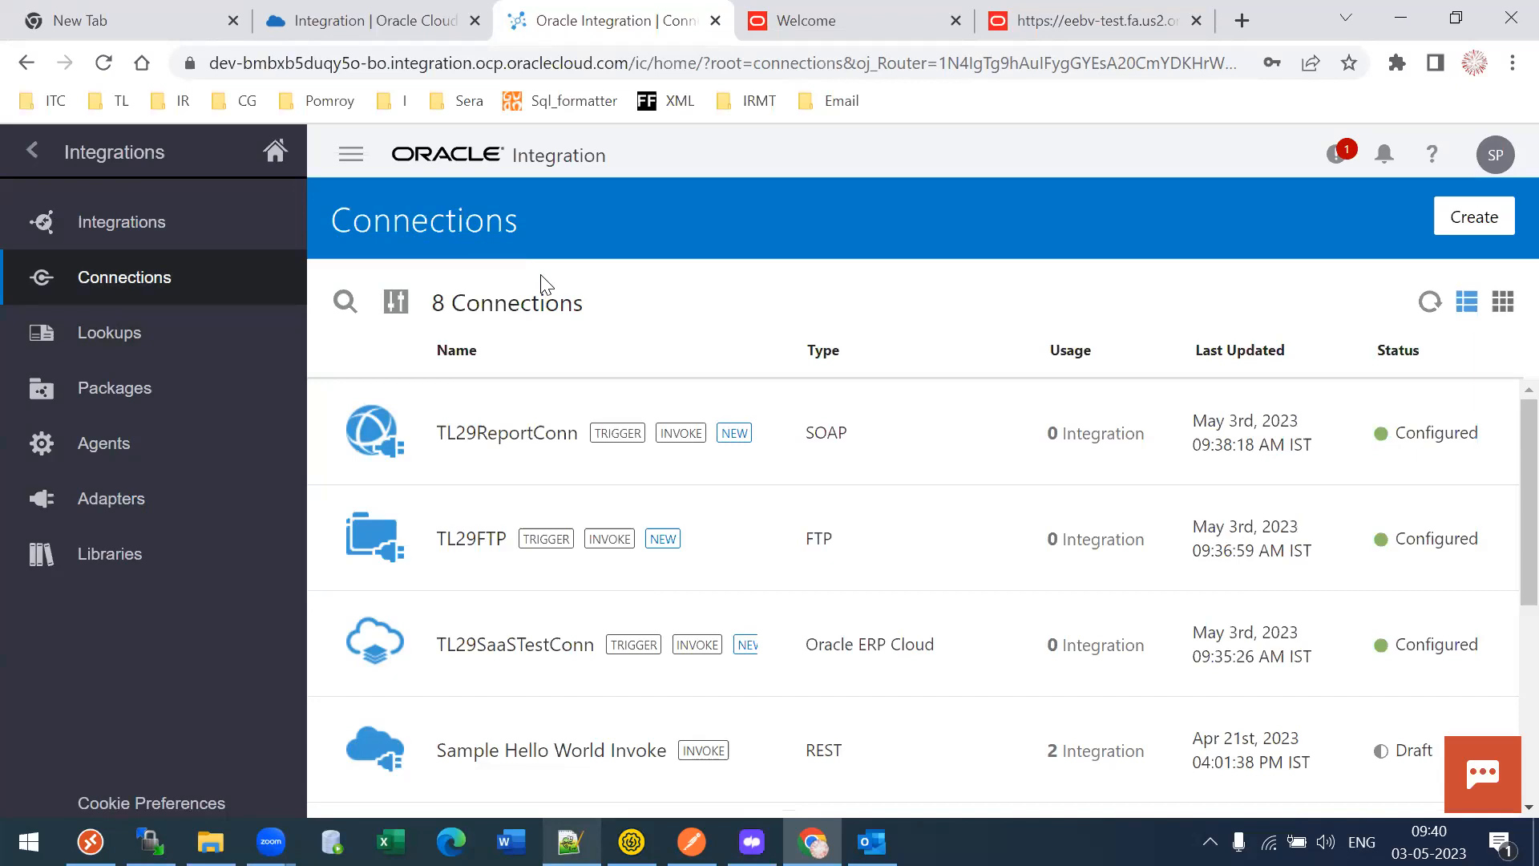
- Go to the Agents page, which shows no agents configured yet
left_click(108, 443)
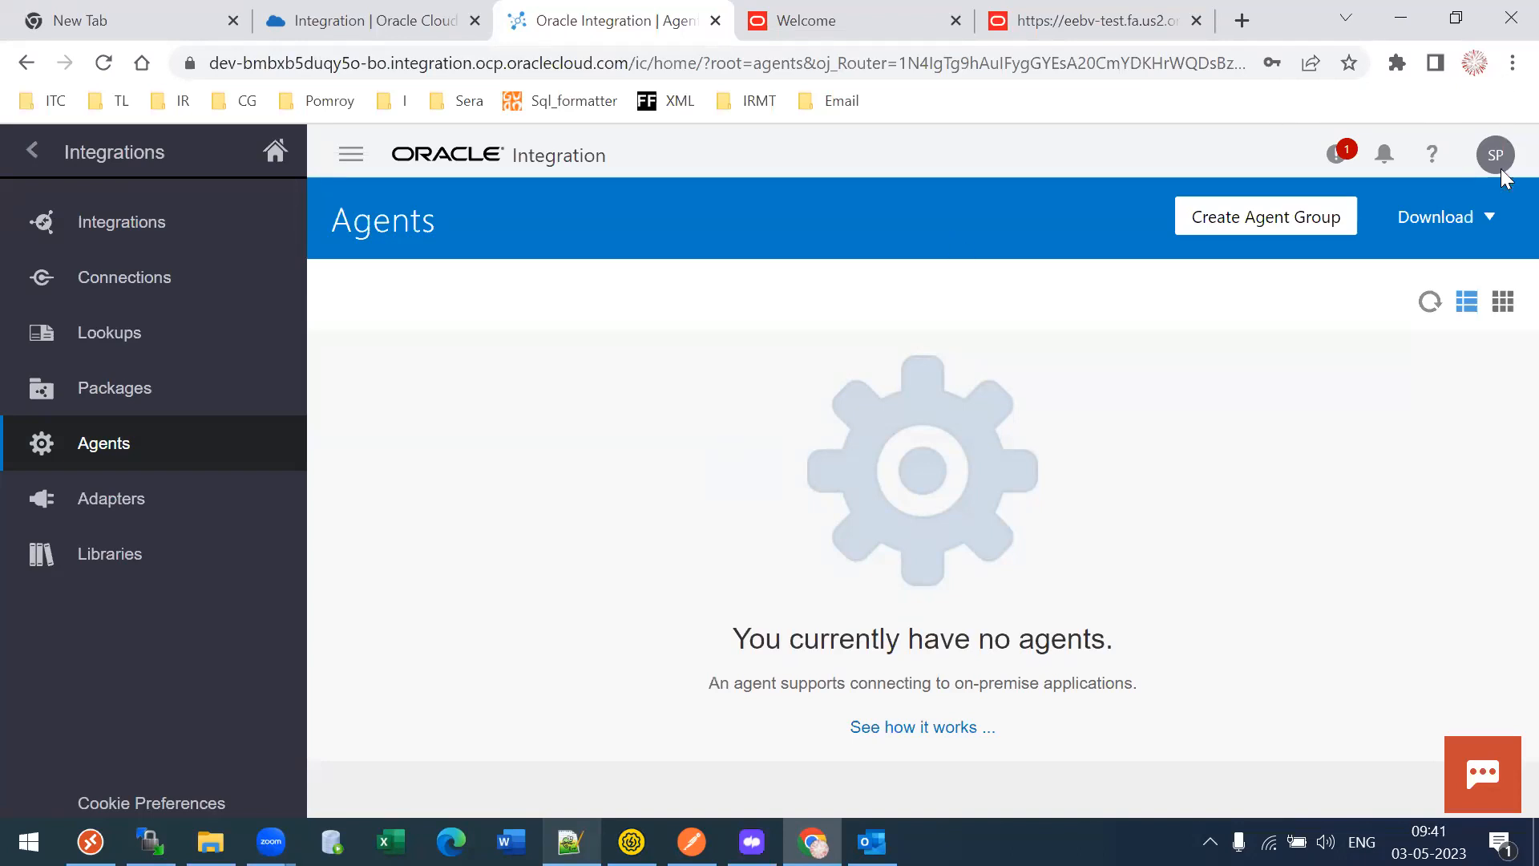
- Expand the Agents page Download menu to reveal the Connectivity Agent option
left_click(1484, 215)
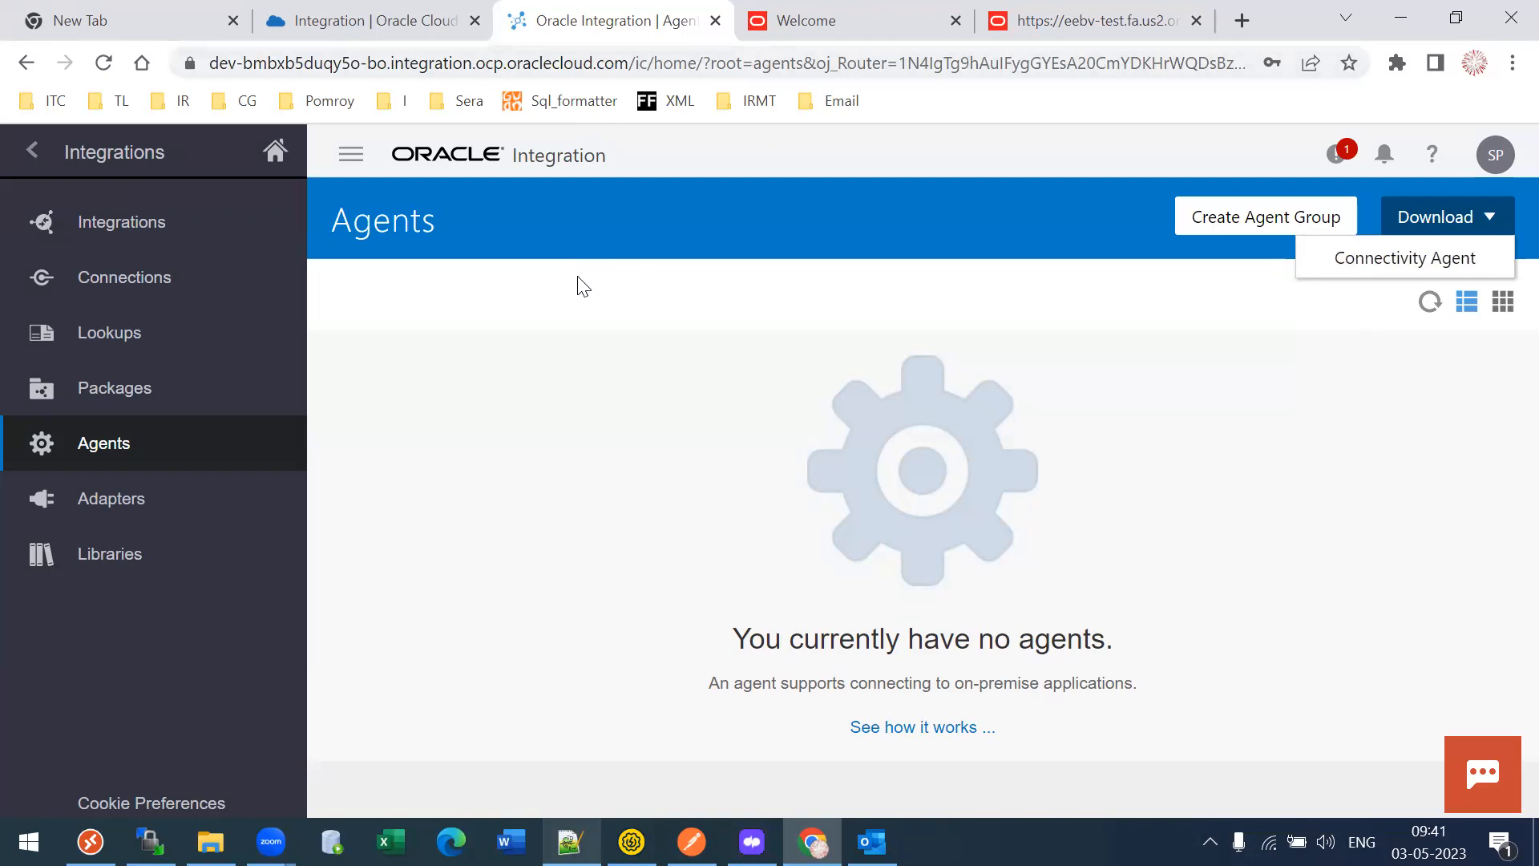
- Browse to C:\Work\Work\Pomoroy\oic_conn_agent_installer (1) and right-click InstallerProfile.cfg for editing options
left_click(210, 842)
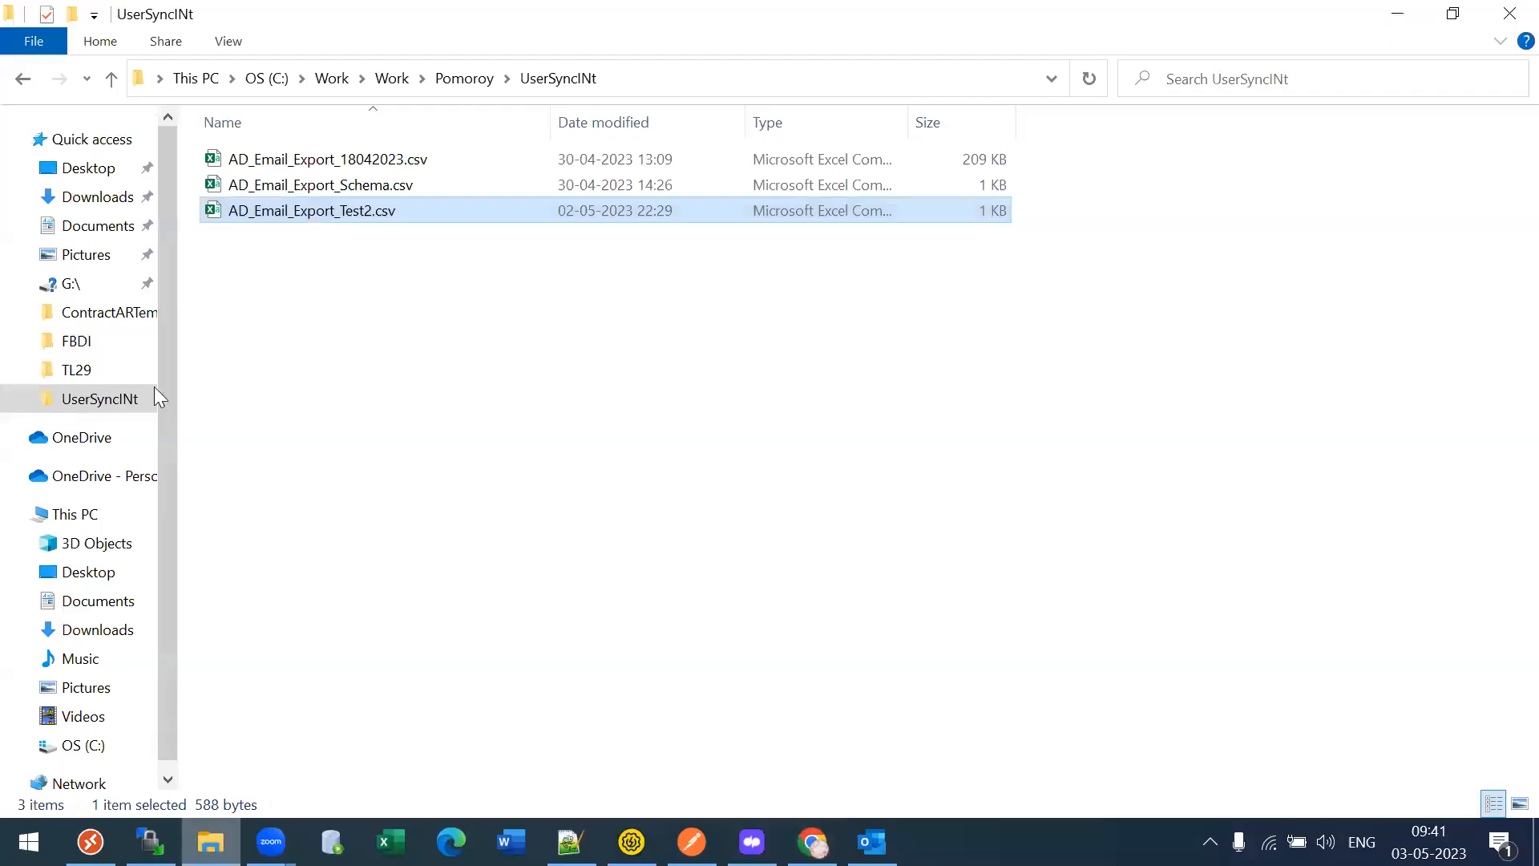
left_click(90, 747)
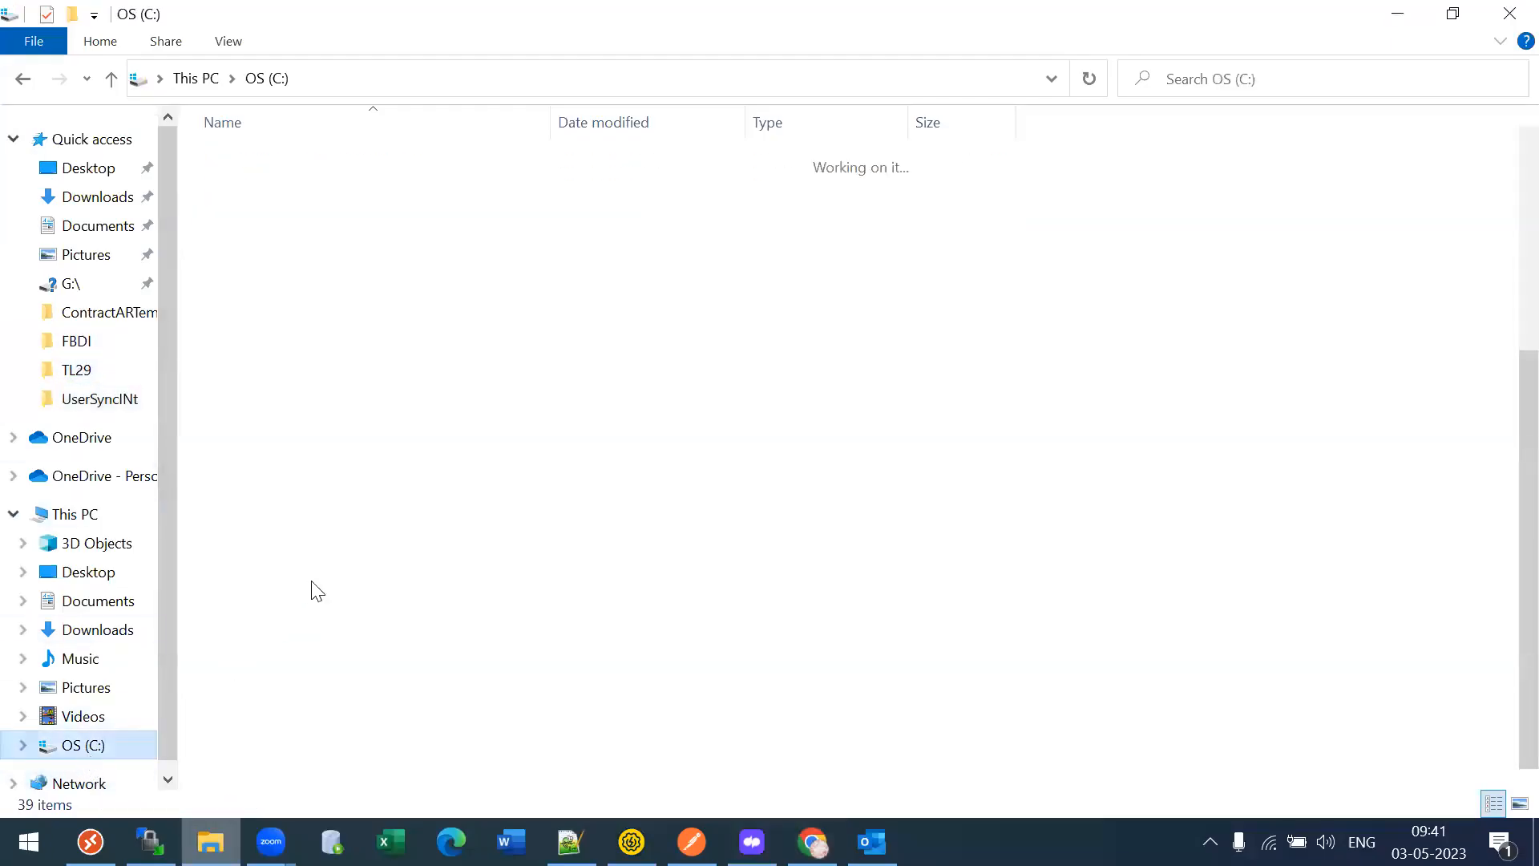
type("work")
key("Return")
key("Return")
type("pomoroy")
key("Return")
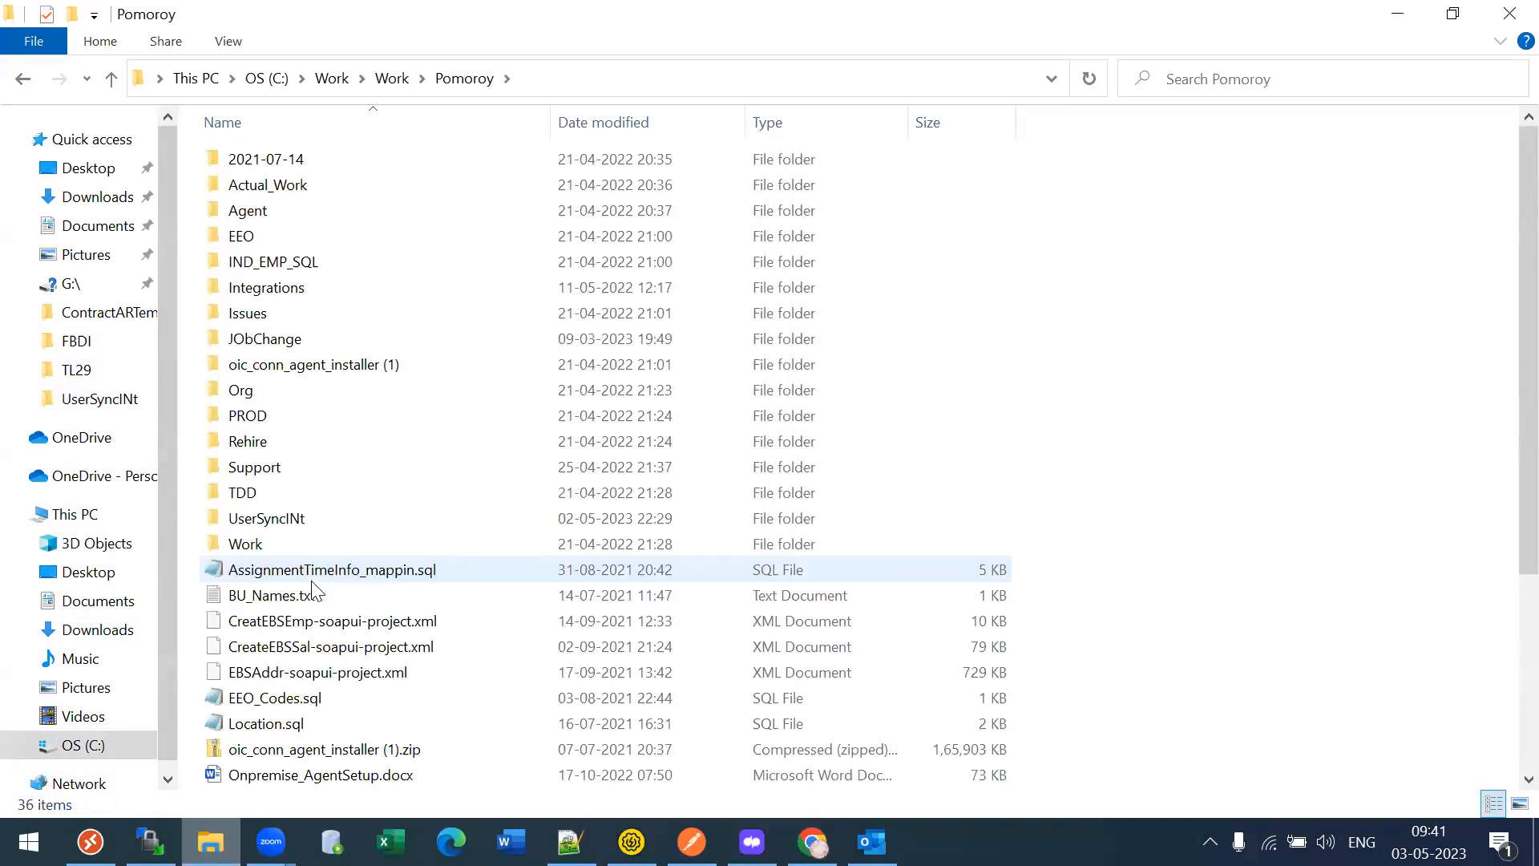
key("BackSpace")
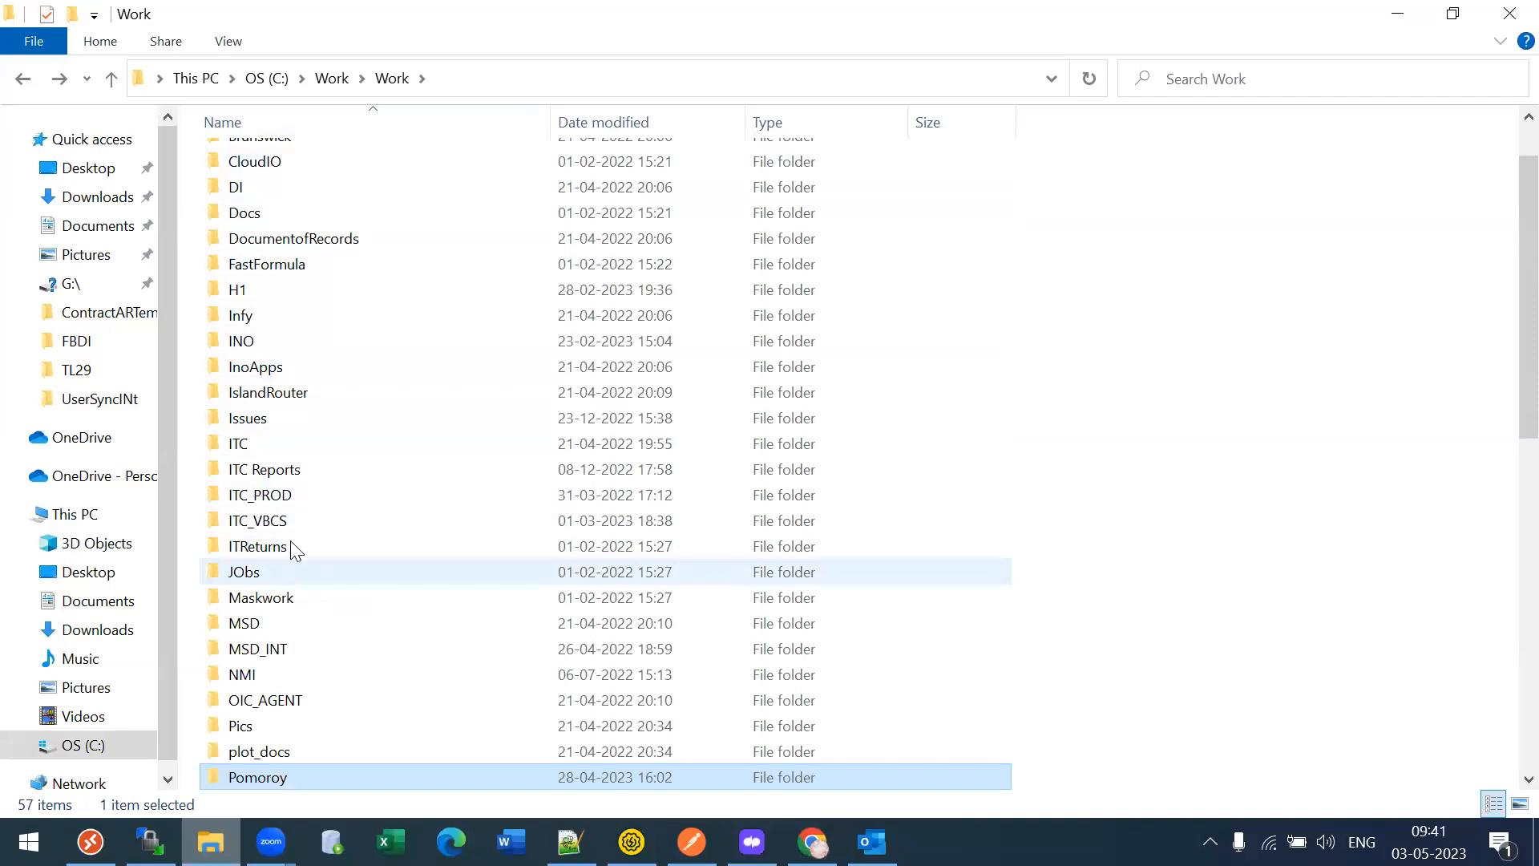
double_click(259, 778)
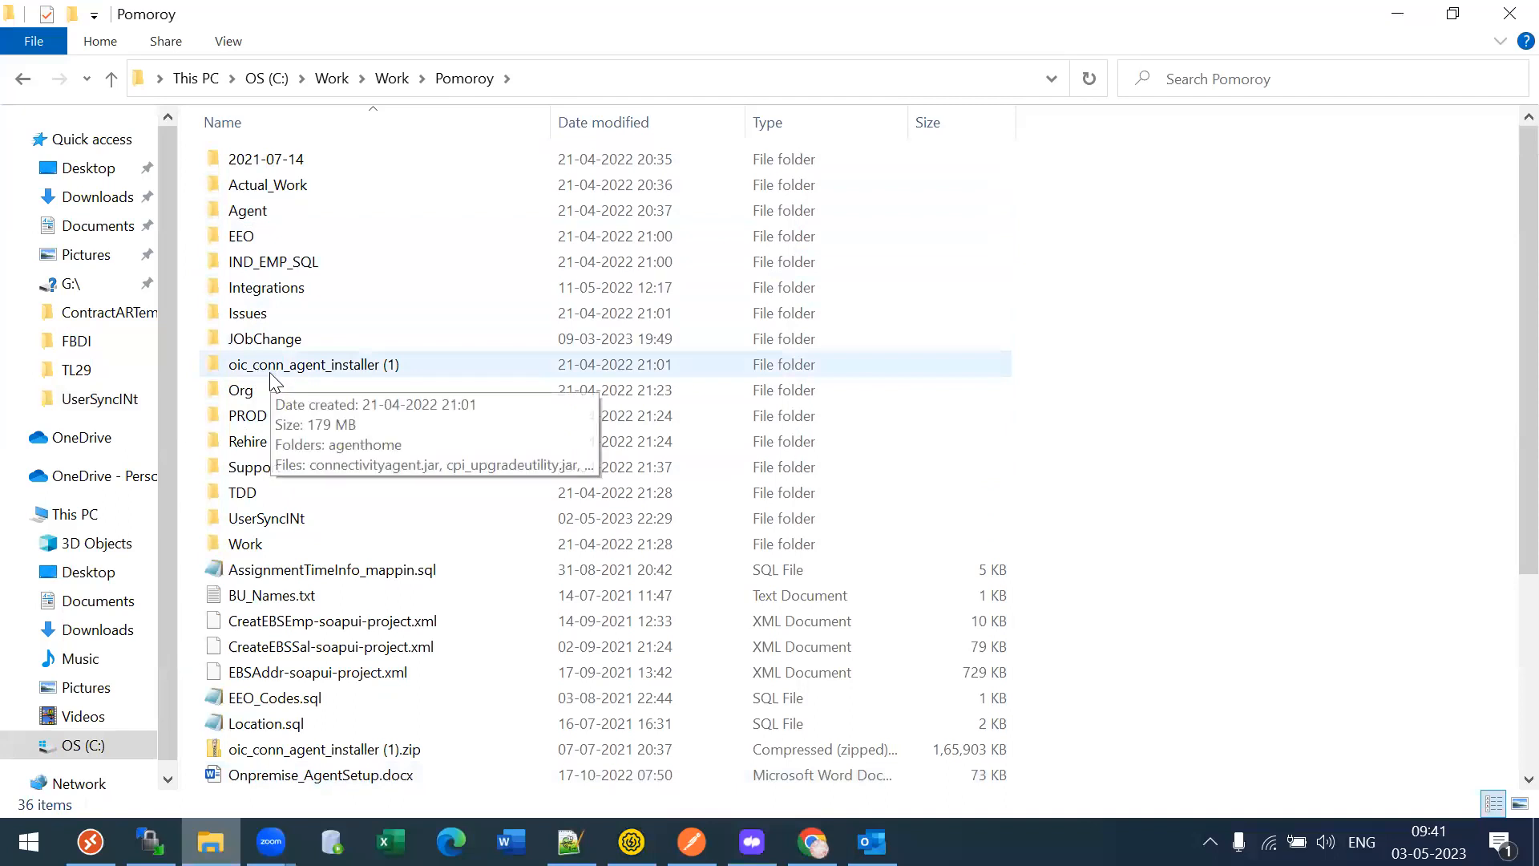
double_click(270, 379)
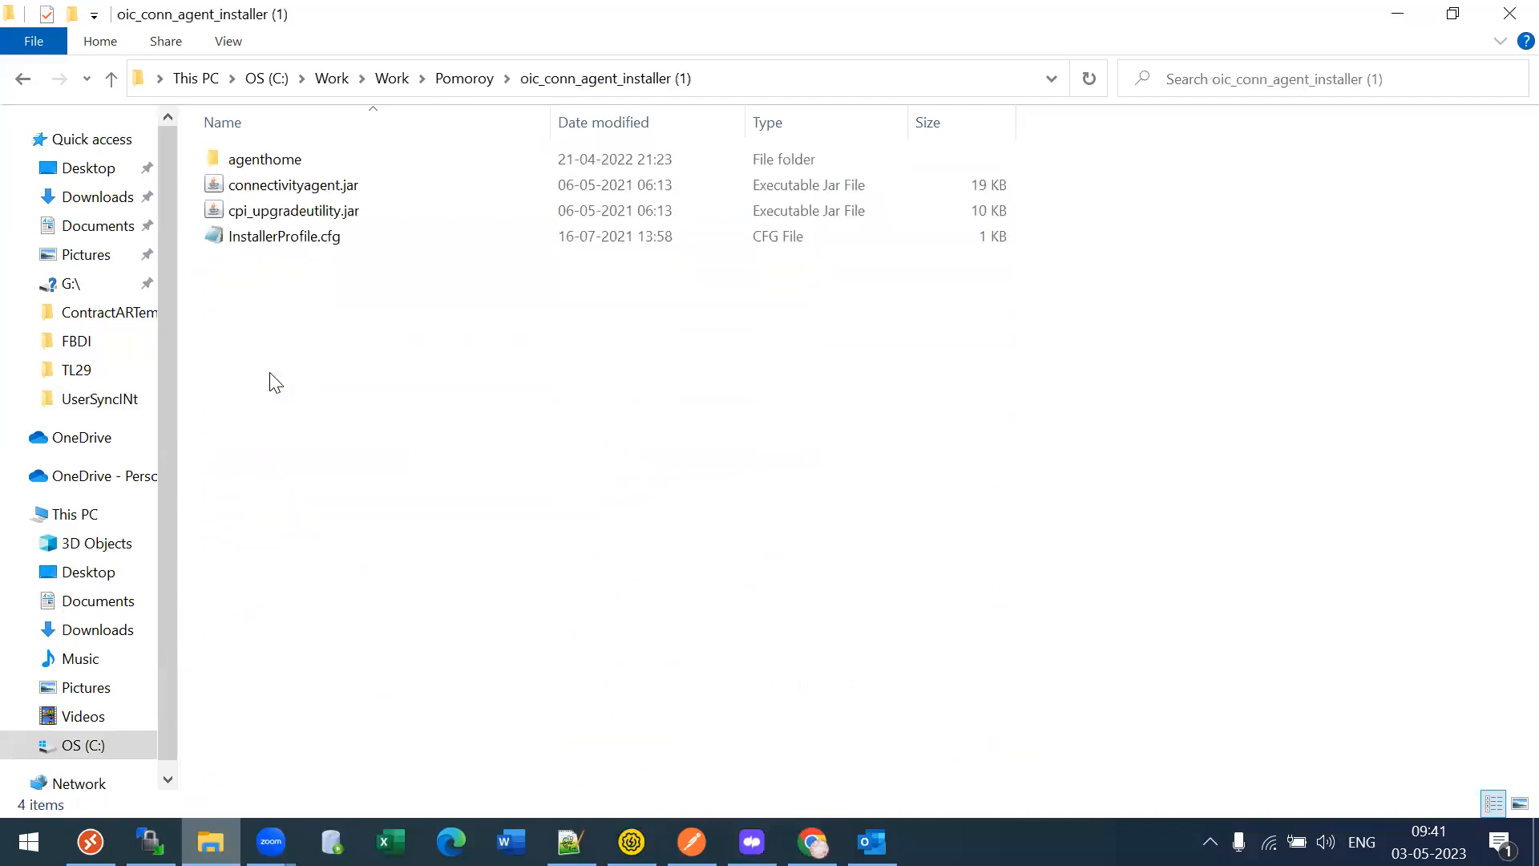
left_click(265, 243)
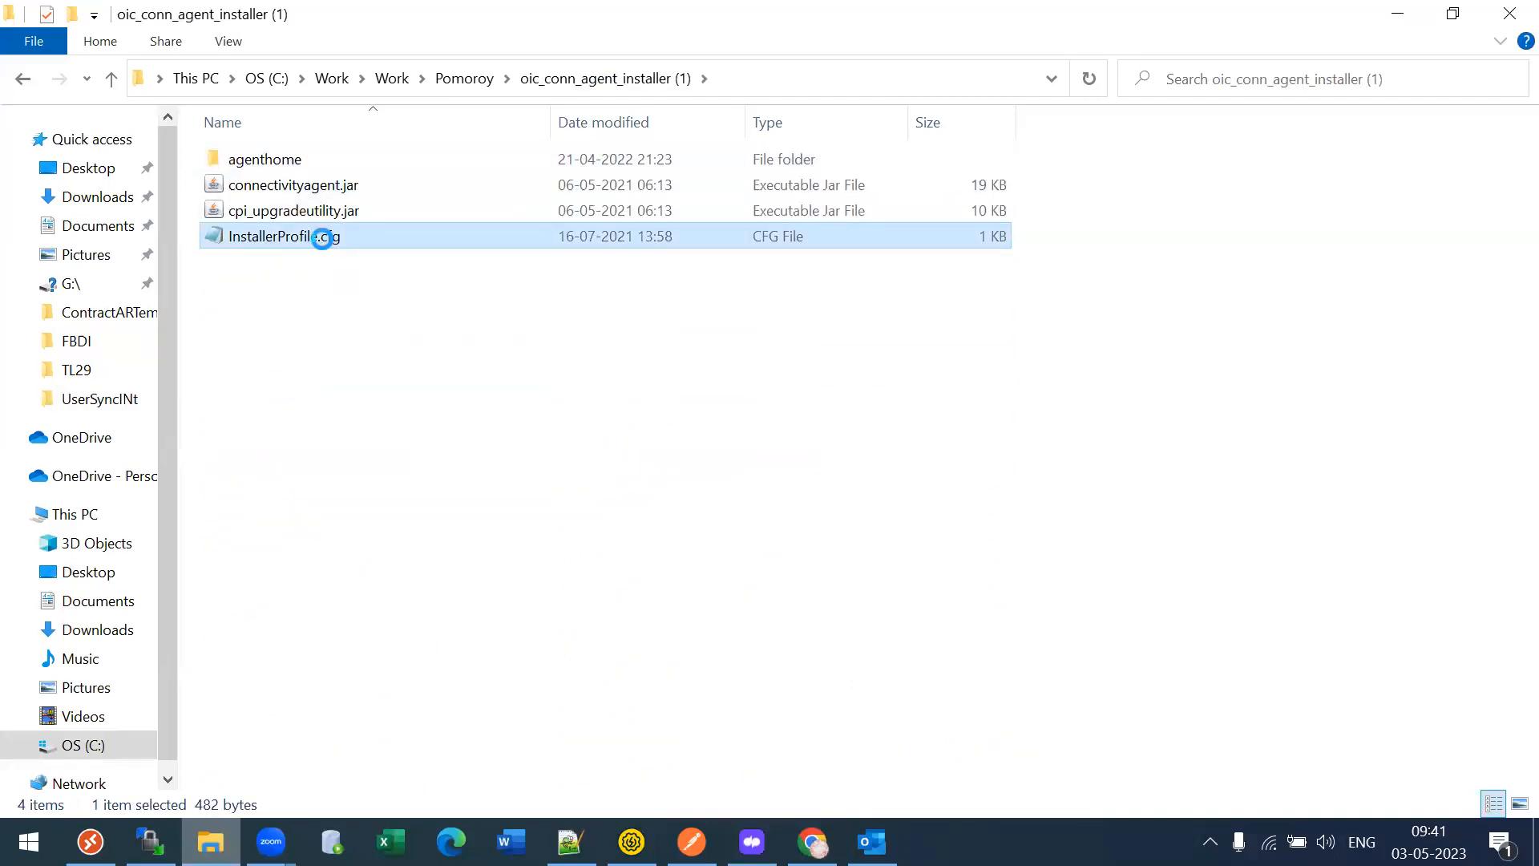
right_click(322, 236)
- Open InstallerProfile.cfg in Notepad++ and review the oic_URL, POMOROYEBSAGENT group identifier and user lines
left_click(418, 396)
left_click_drag(104, 159, 757, 158)
double_click(211, 178)
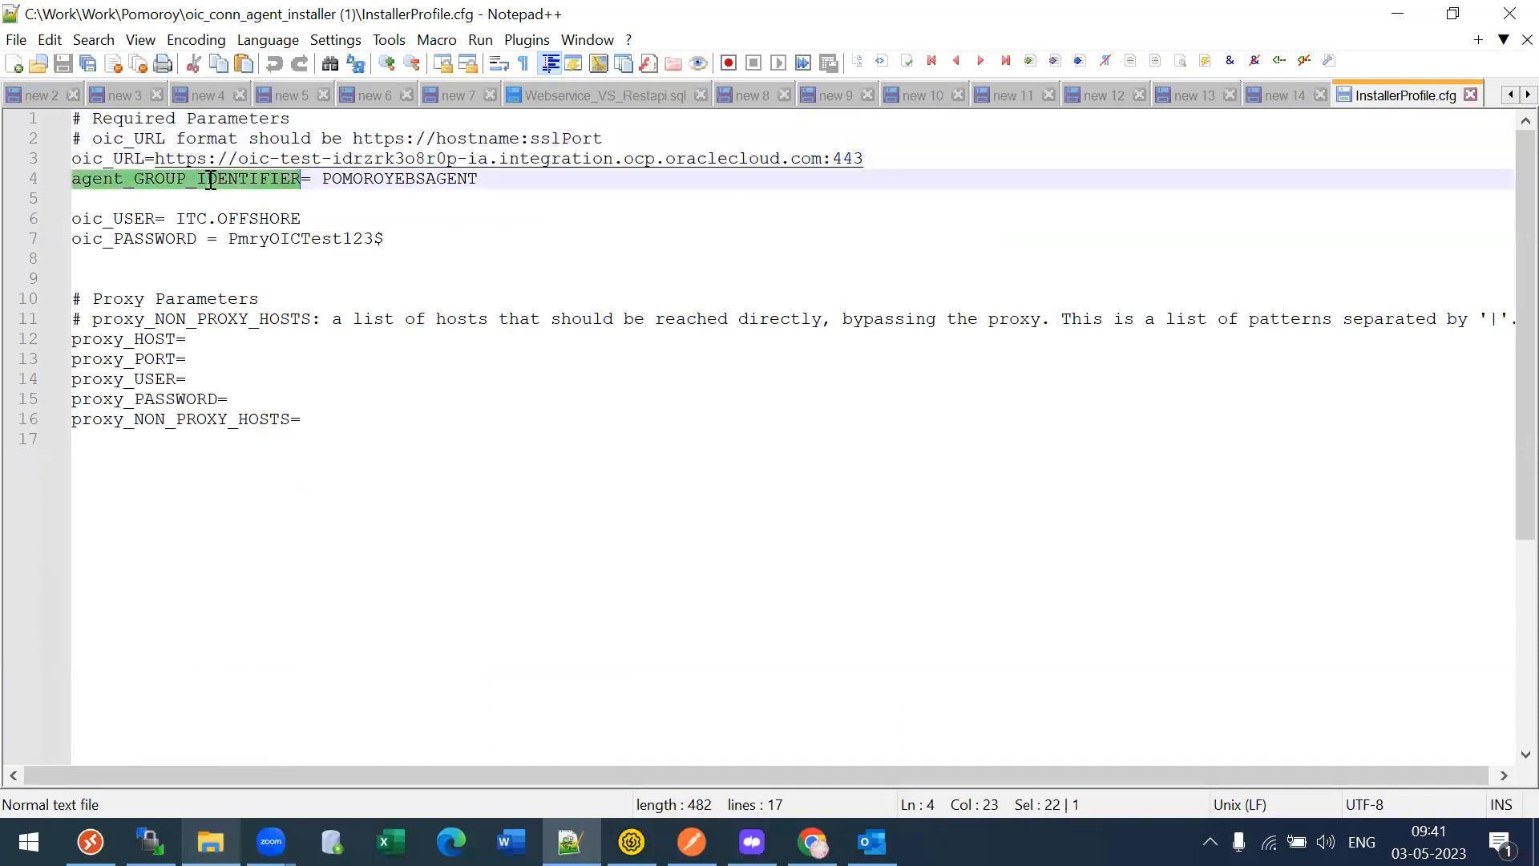
left_click(351, 179)
double_click(351, 180)
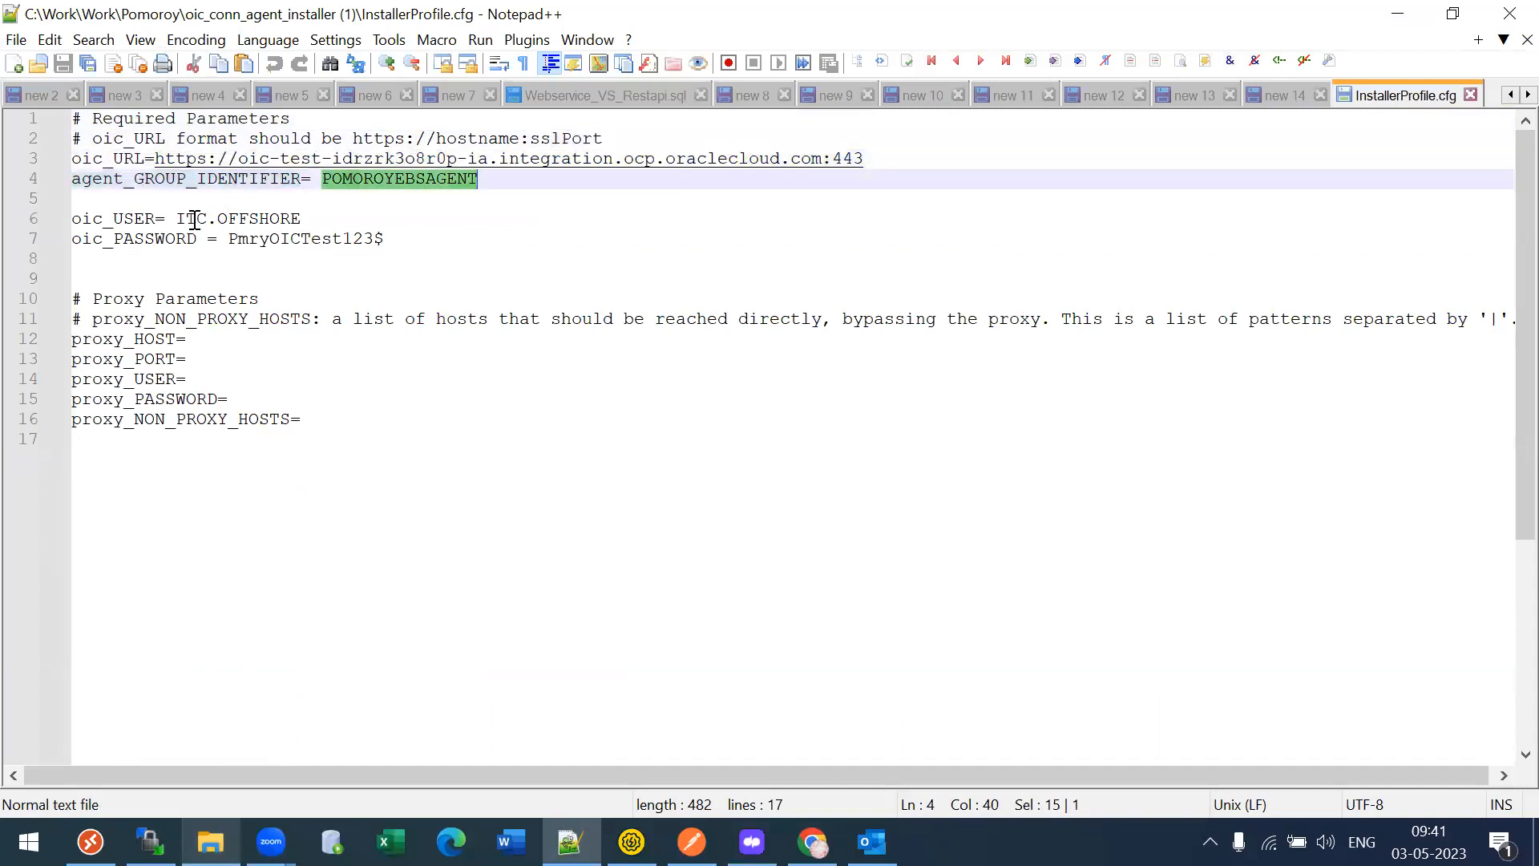
left_click_drag(103, 221, 275, 211)
left_click_drag(154, 240, 45, 214)
- Close InstallerProfile.cfg and return to the oic_conn_agent_installer (1) folder
left_click(306, 263)
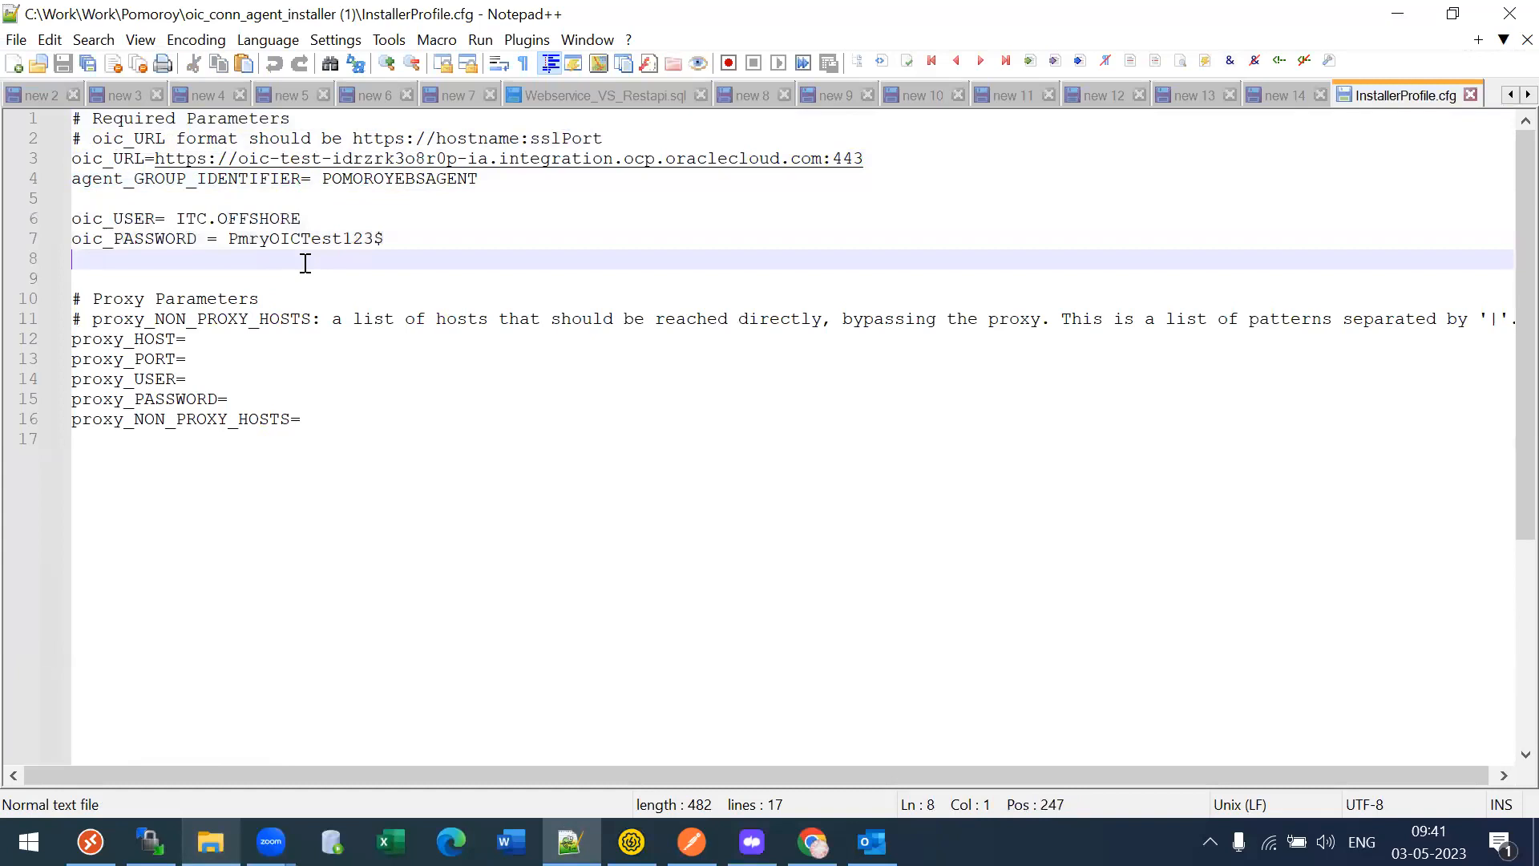
left_click(1470, 95)
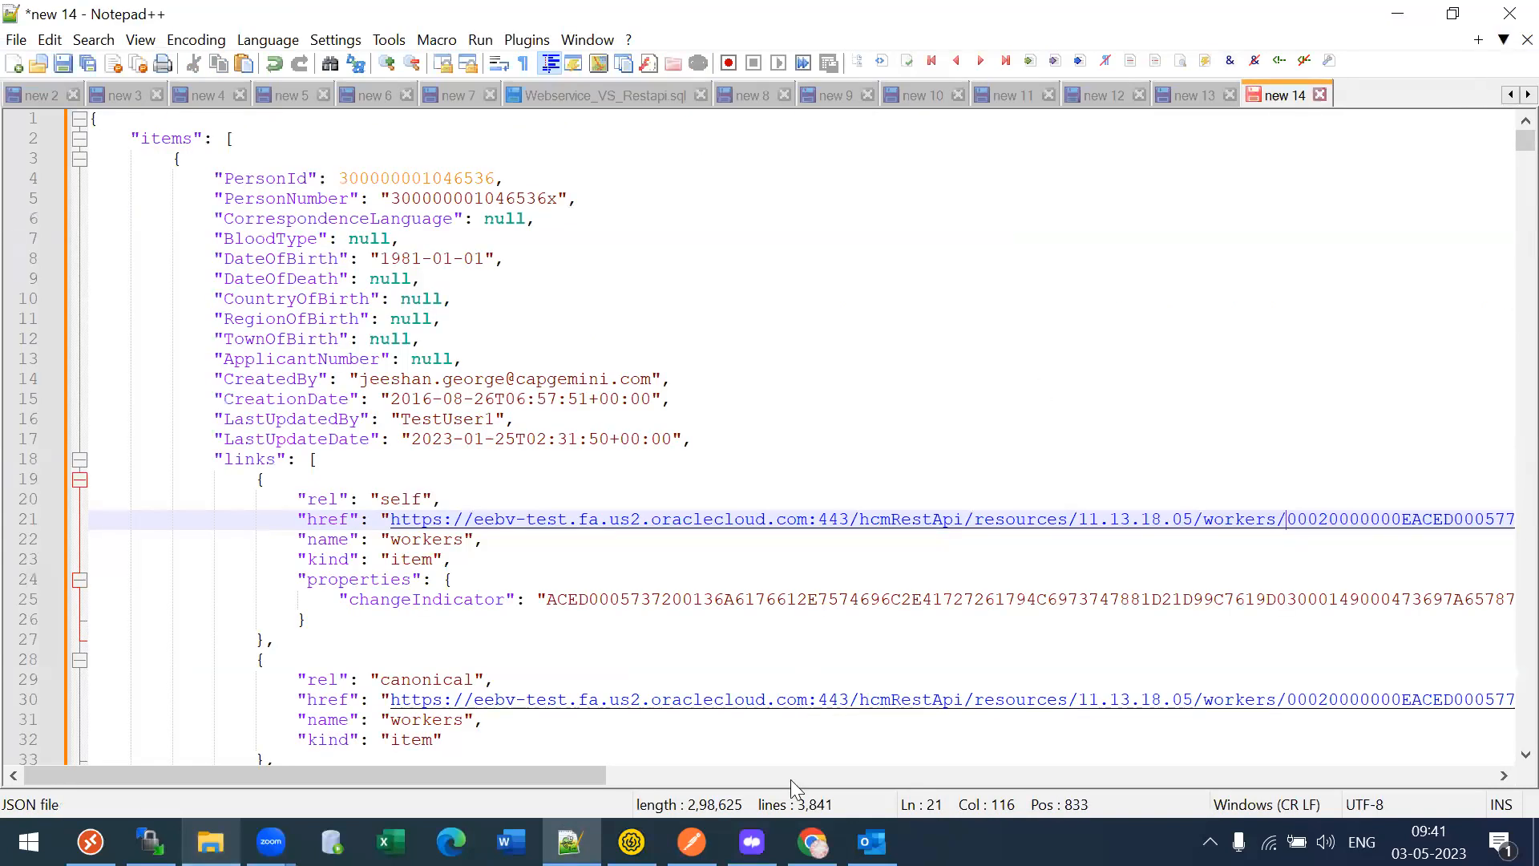
left_click(210, 842)
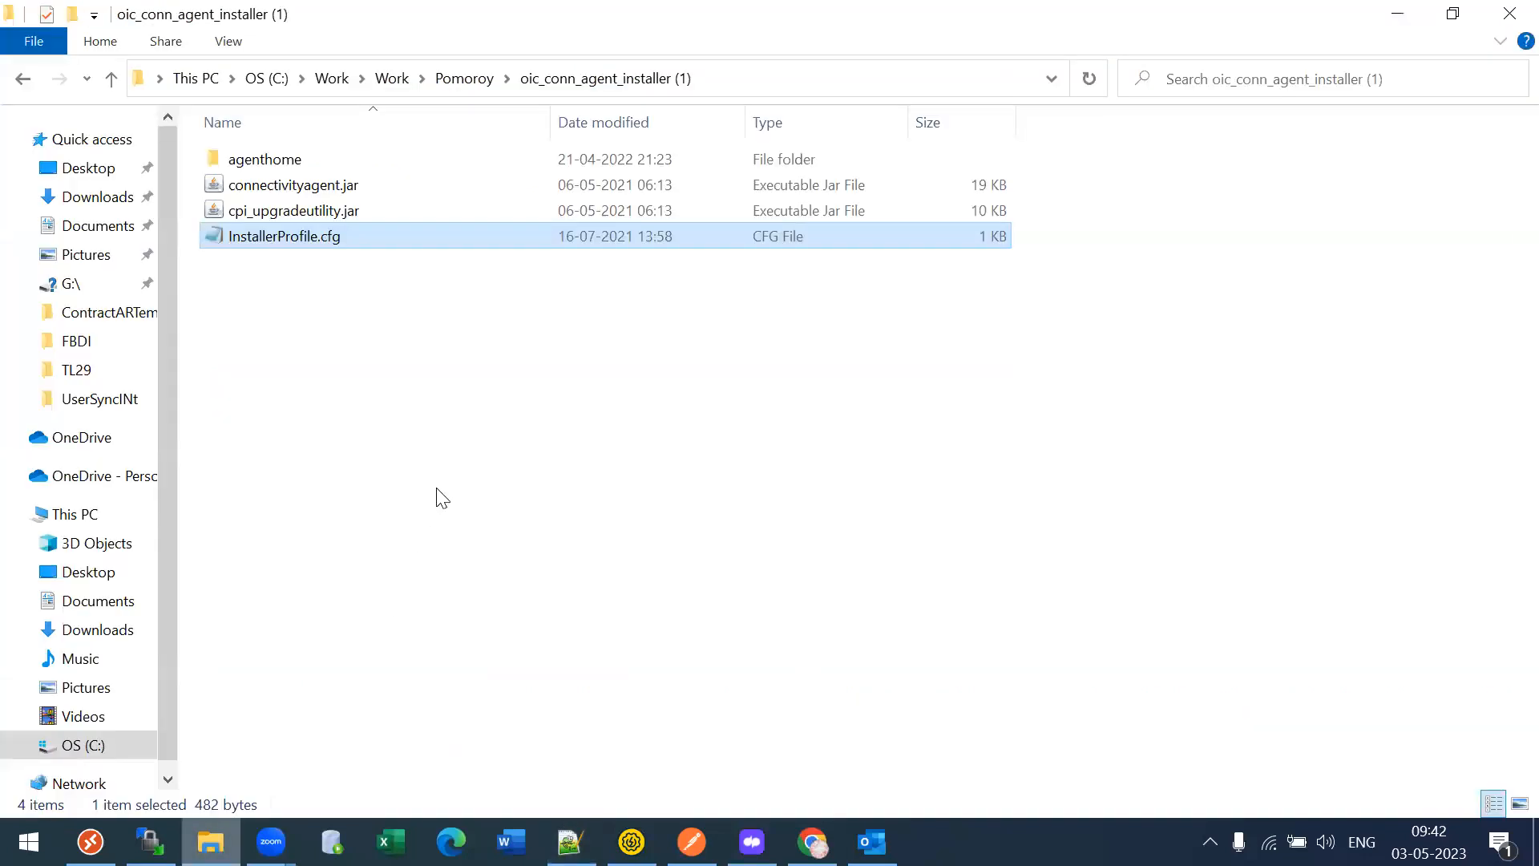
- Go back to the Pomoroy folder and open Onpremise_AgentSetup.docx
key("BackSpace")
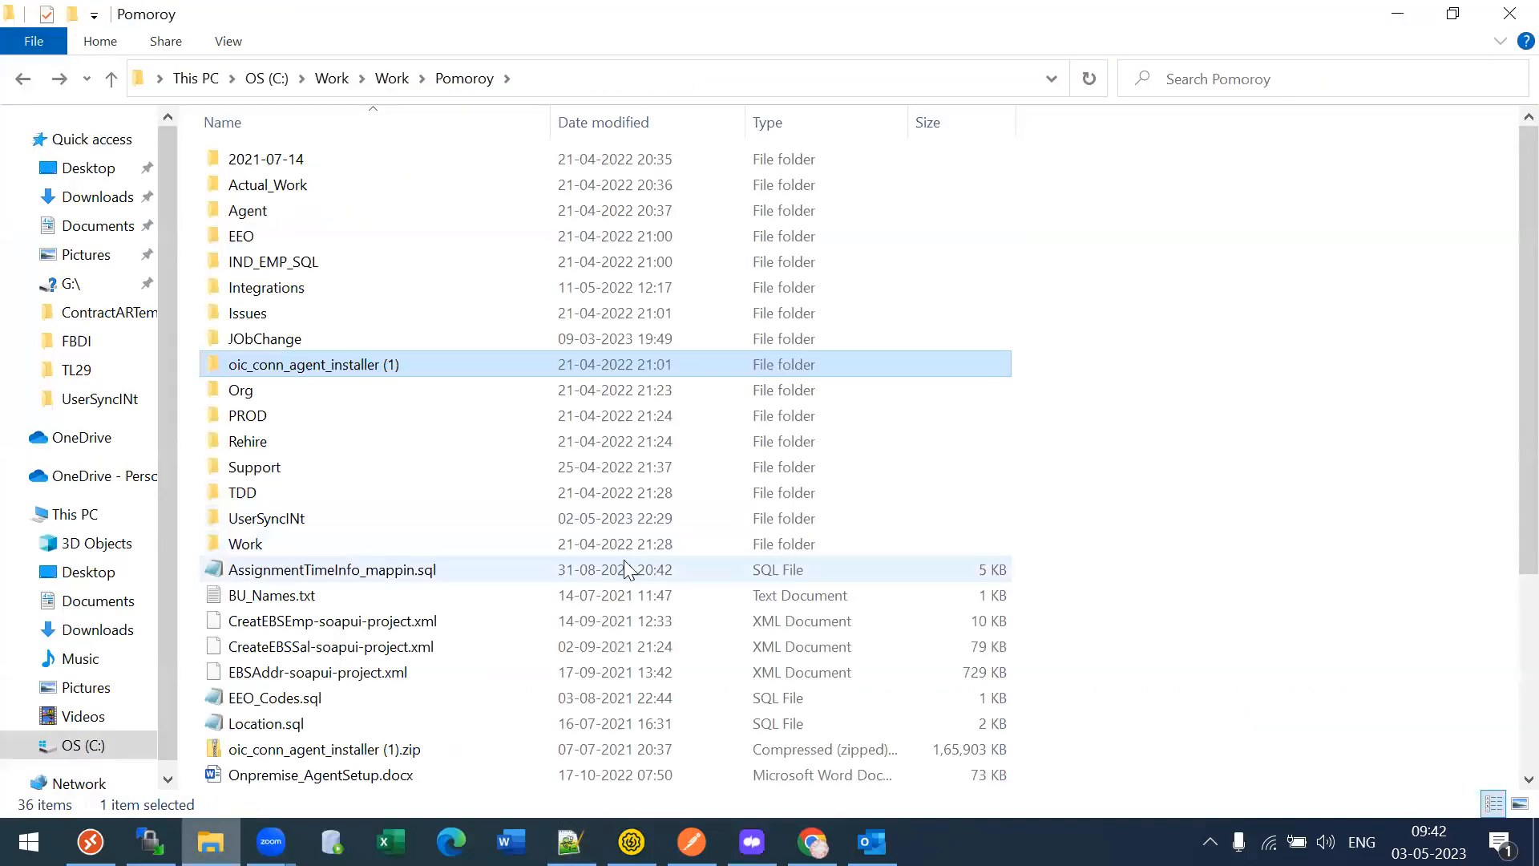
left_click(365, 776)
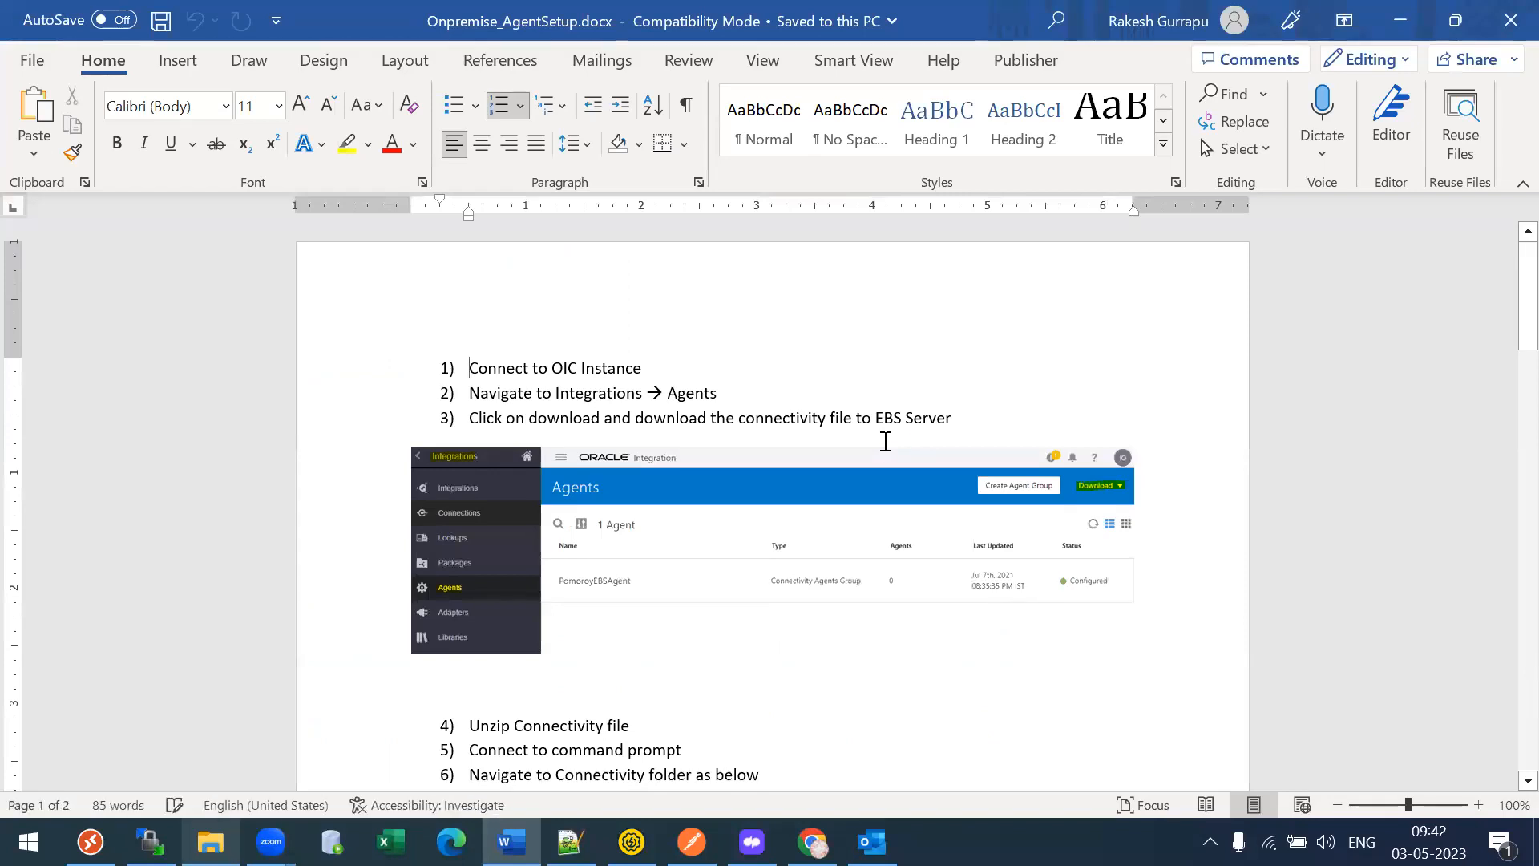
- Read the Word guide down to step 8's success messages, then return to the OIC Agents page
scroll(994, 376, "down", 3)
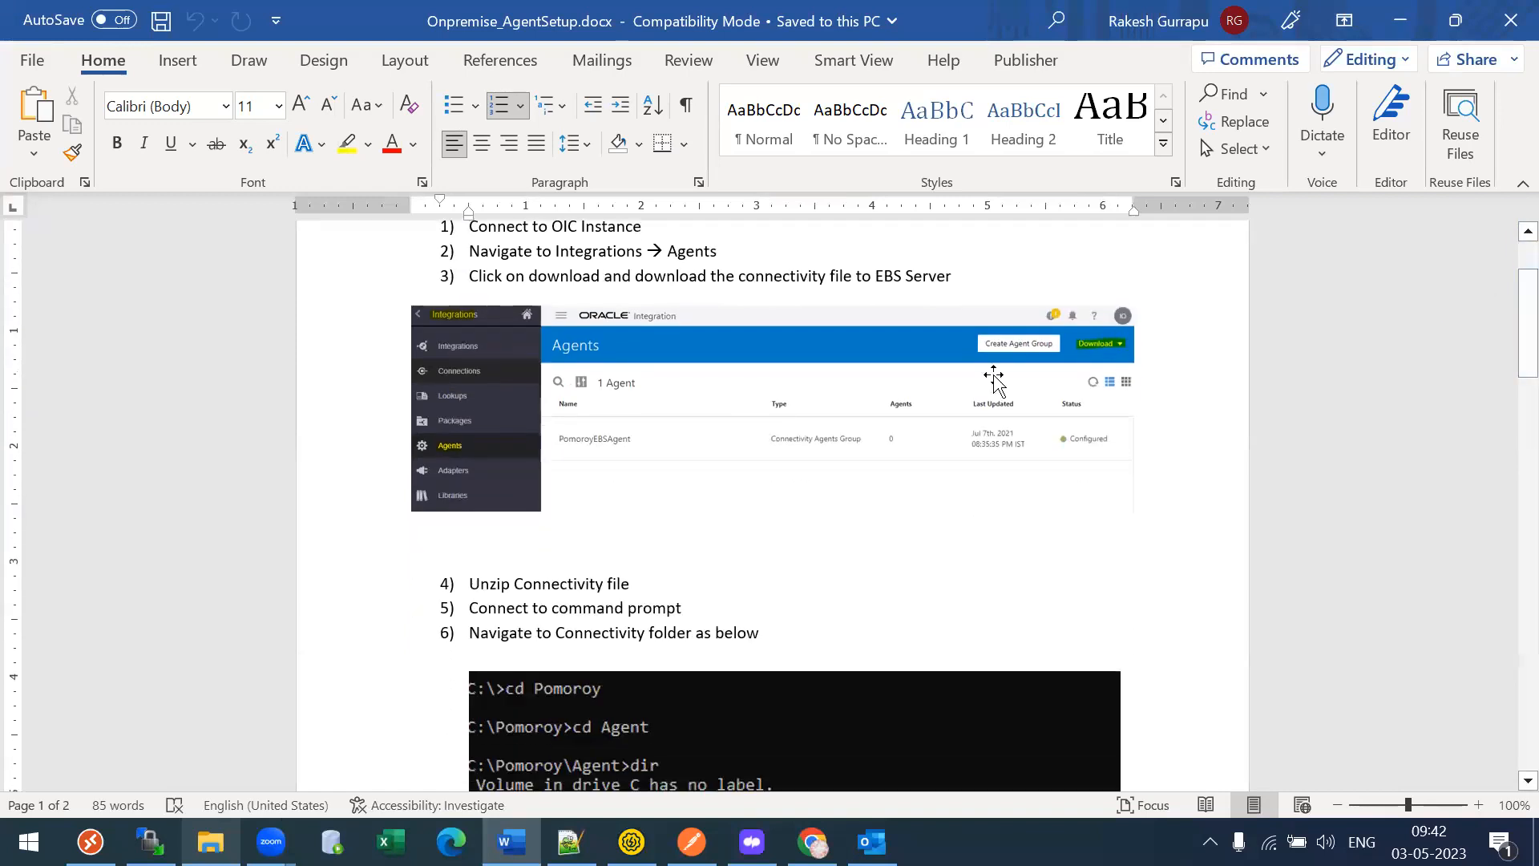
scroll(1097, 327, "down", 3)
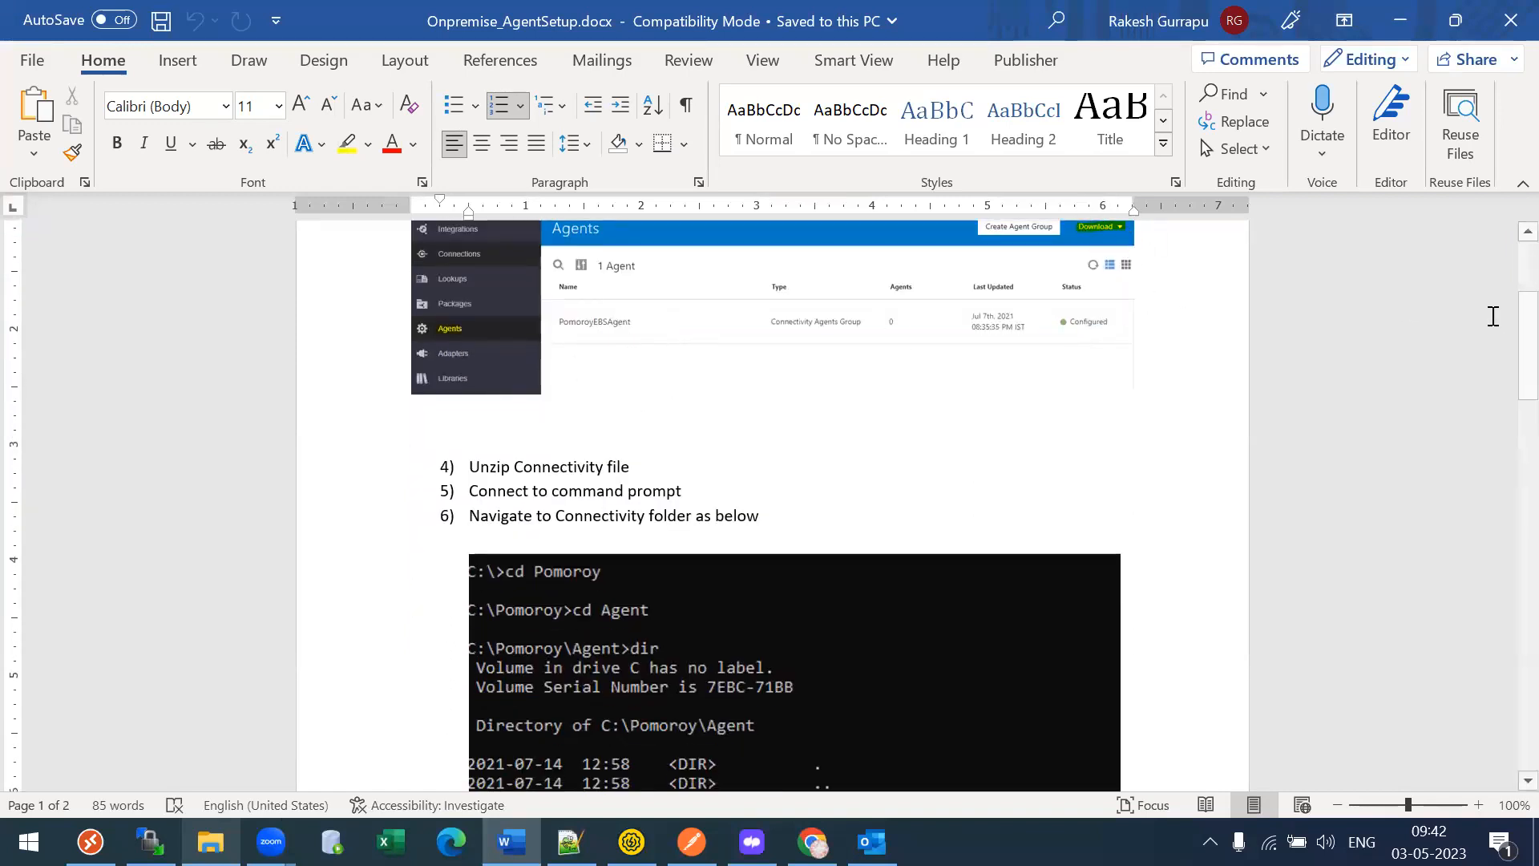
left_click_drag(1507, 361, 1505, 486)
left_click_drag(1508, 411, 1138, 447)
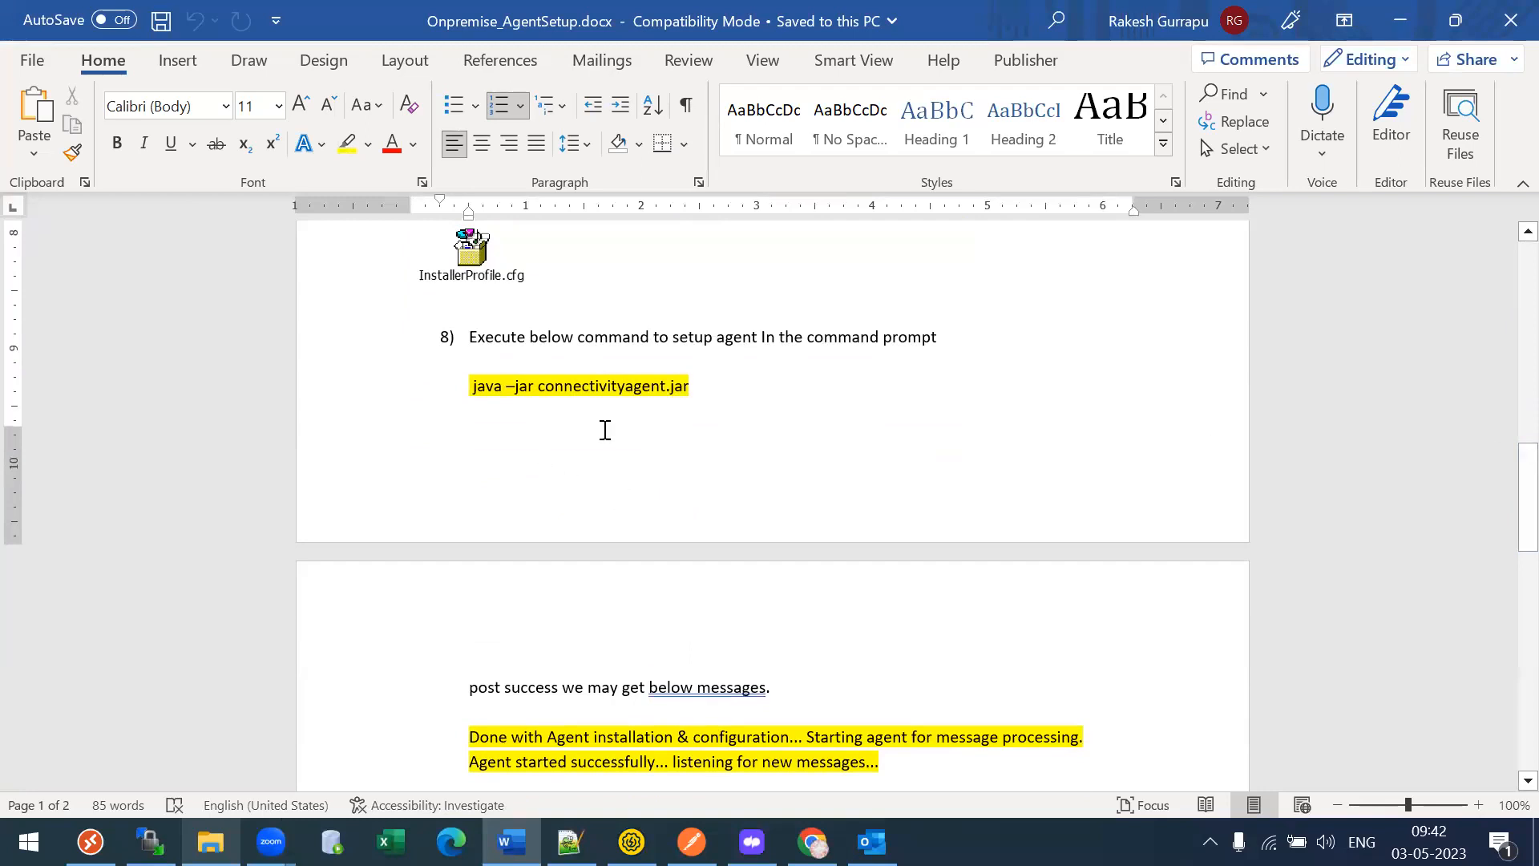
left_click_drag(1503, 526, 889, 574)
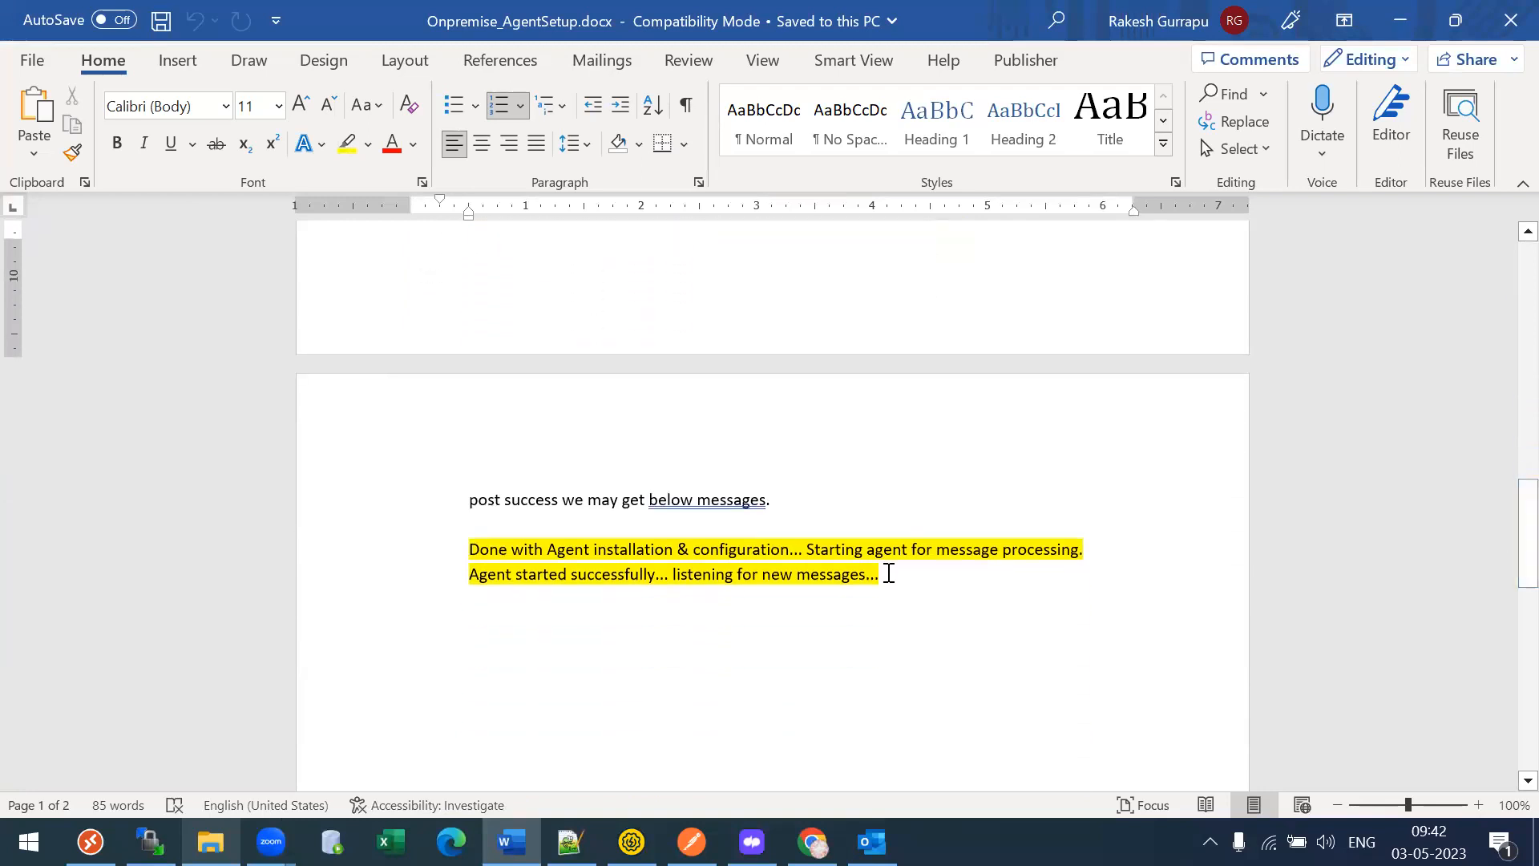
left_click_drag(547, 550, 789, 550)
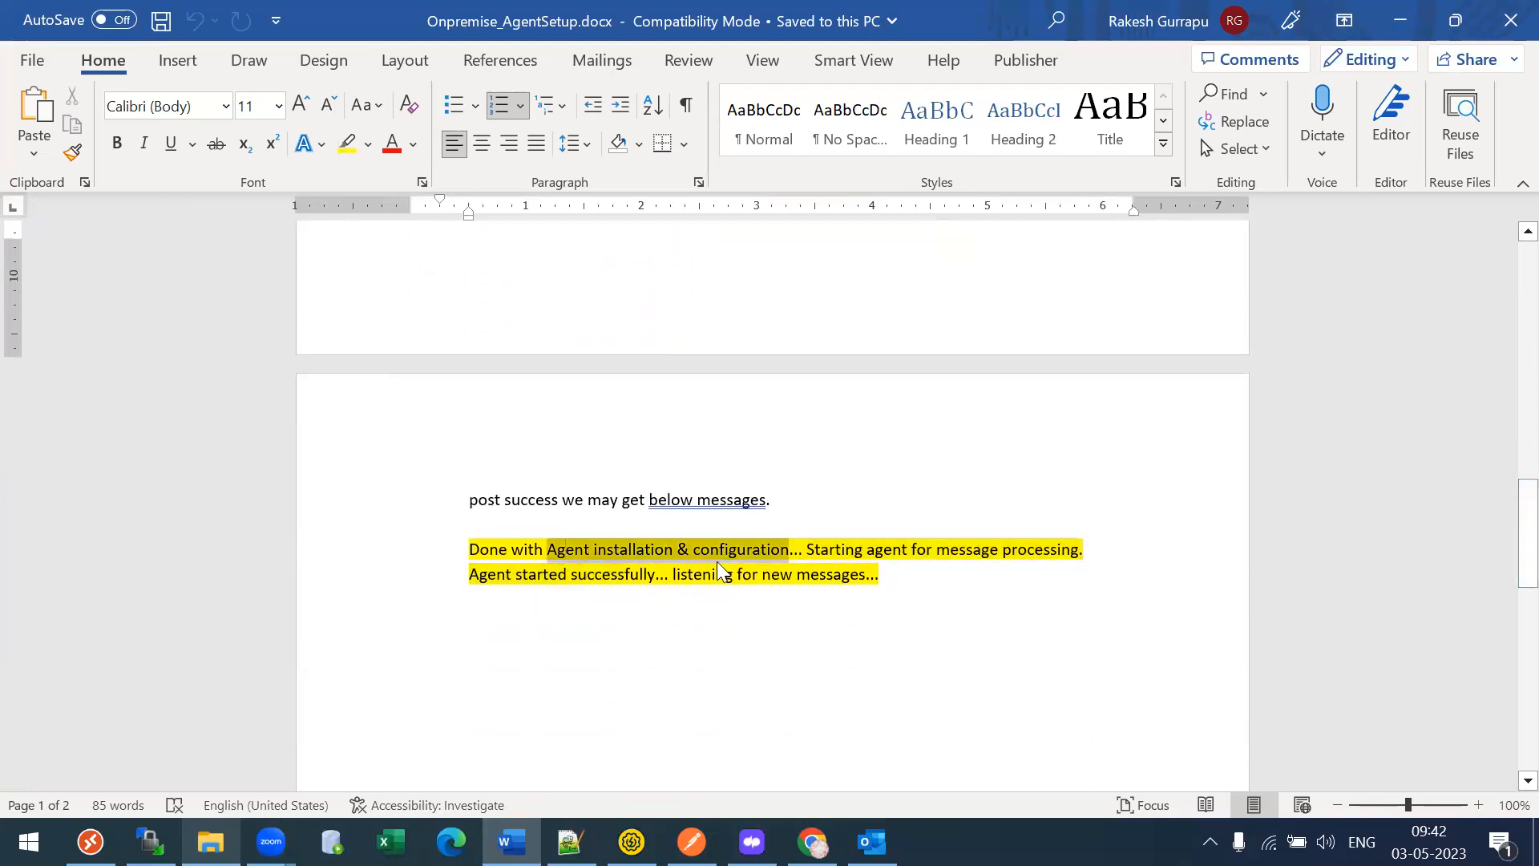
left_click(525, 574)
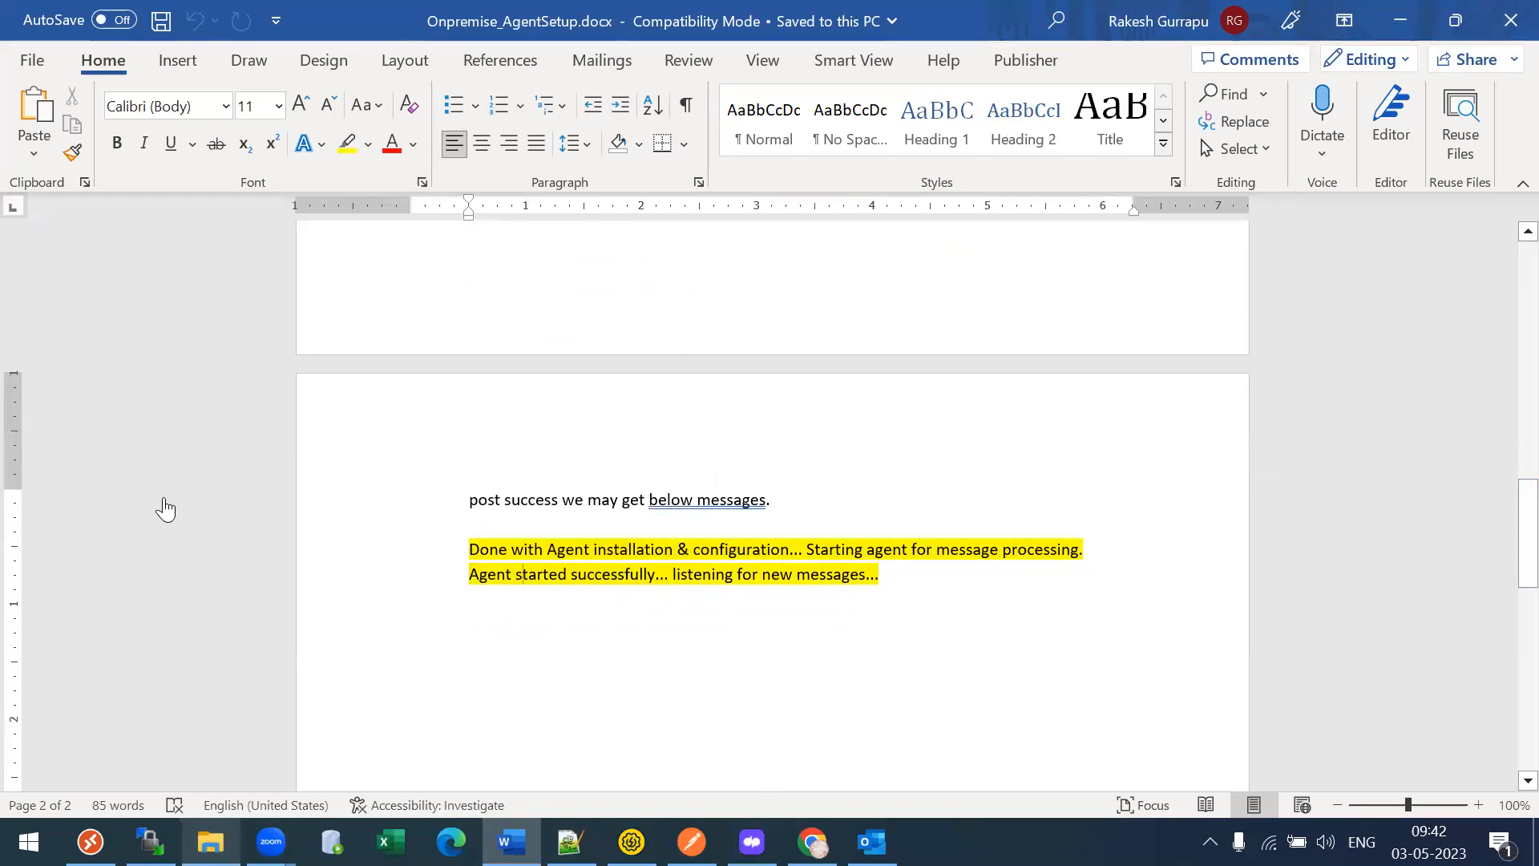
key("alt+Tab")
- Create a new agent group named Tl29R12Agent with identifier TL29R12AGENT
left_click(1232, 225)
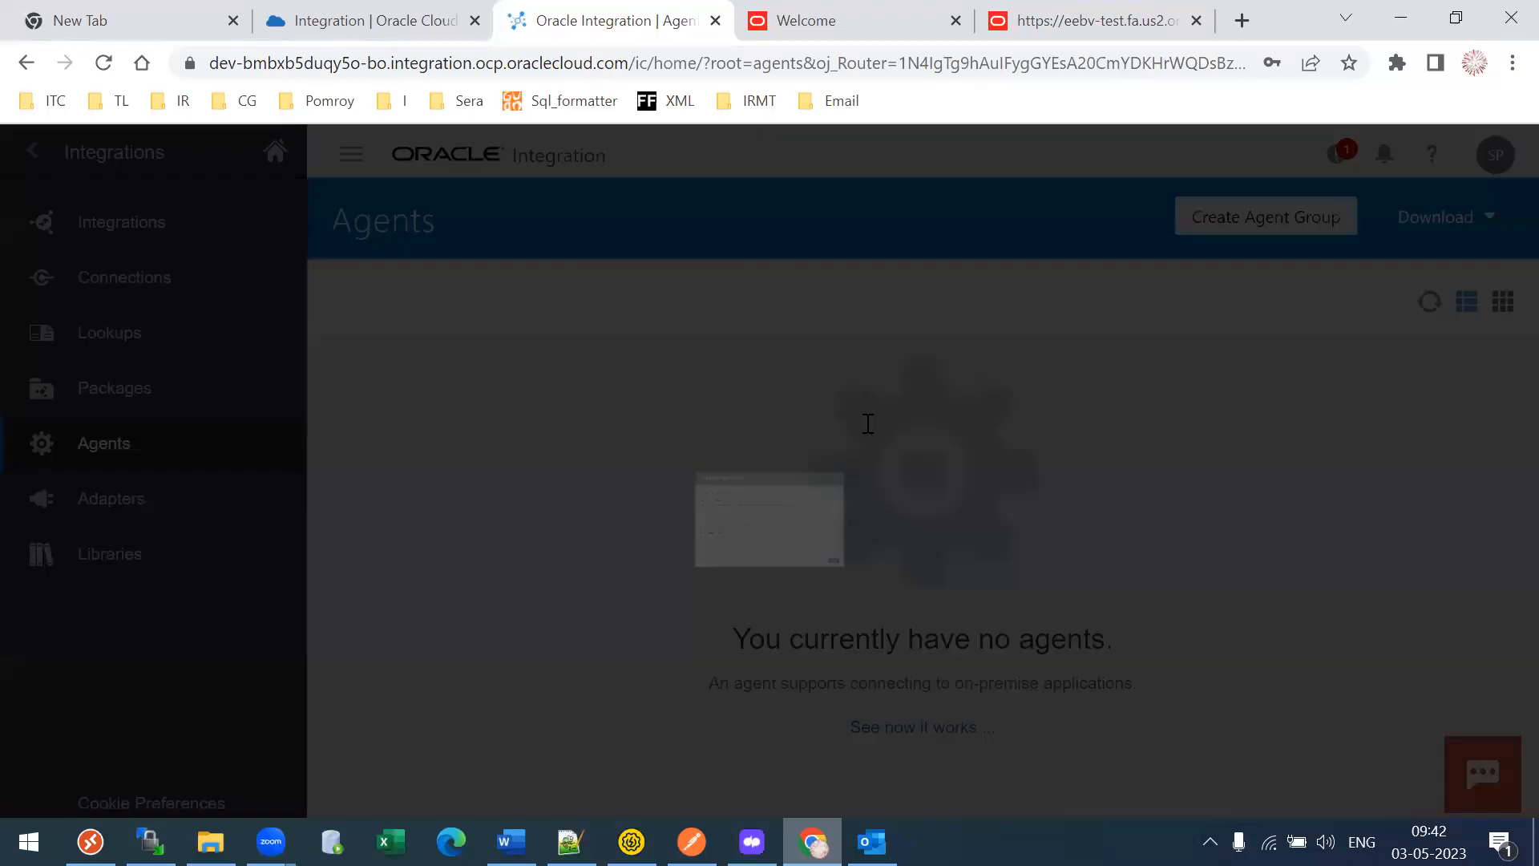
left_click(545, 468)
type("Tl29Agent")
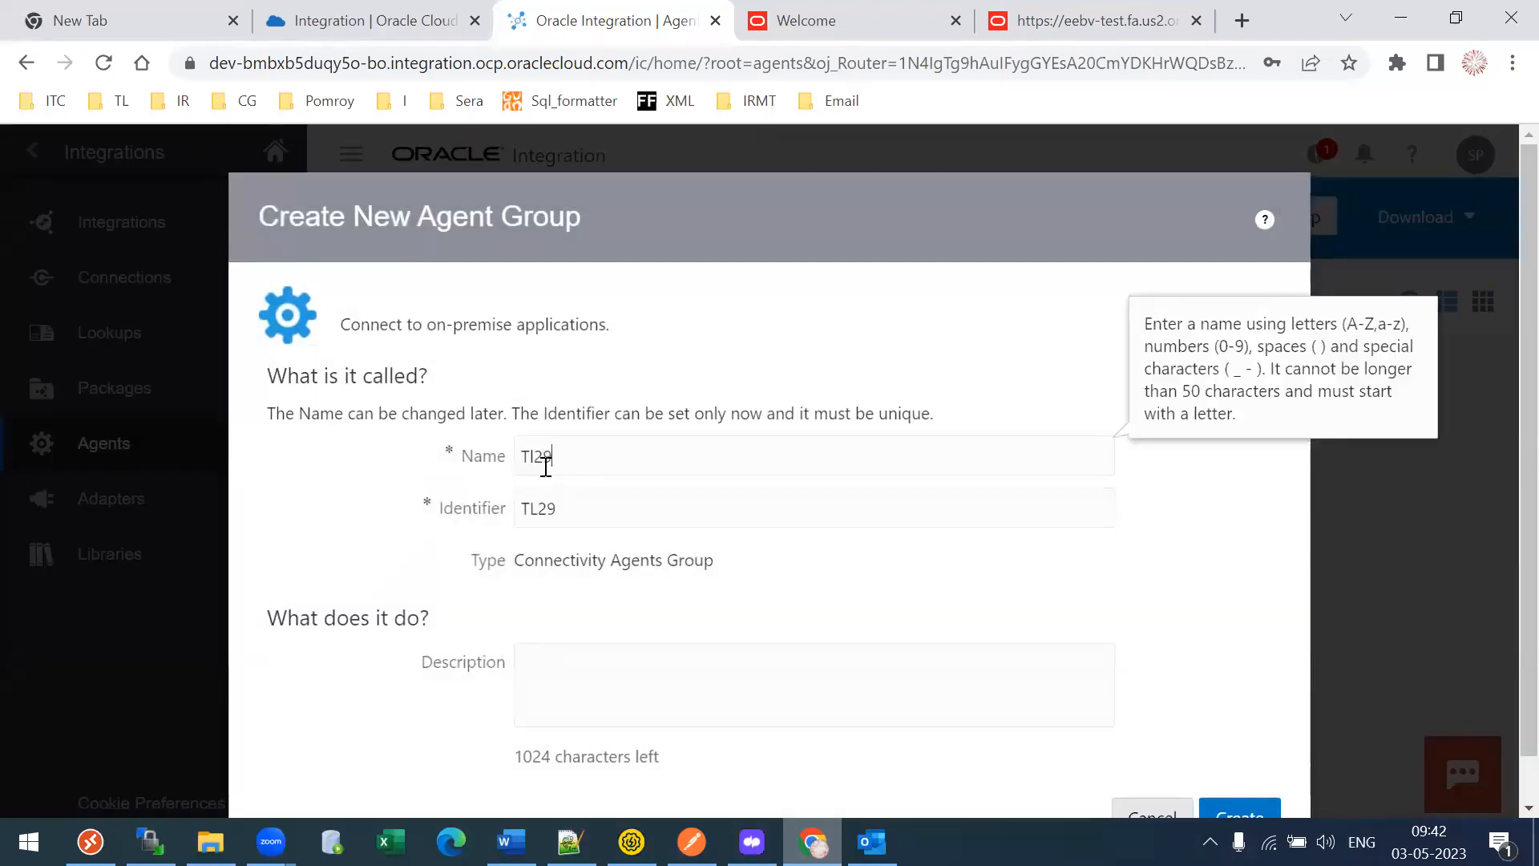
key("BackSpace")
key("BackSpace")
key("BackSpace")
key("BackSpace")
key("BackSpace")
type("R23A")
key("BackSpace")
key("BackSpace")
key("BackSpace")
type("2")
type("12Ae")
type("gent")
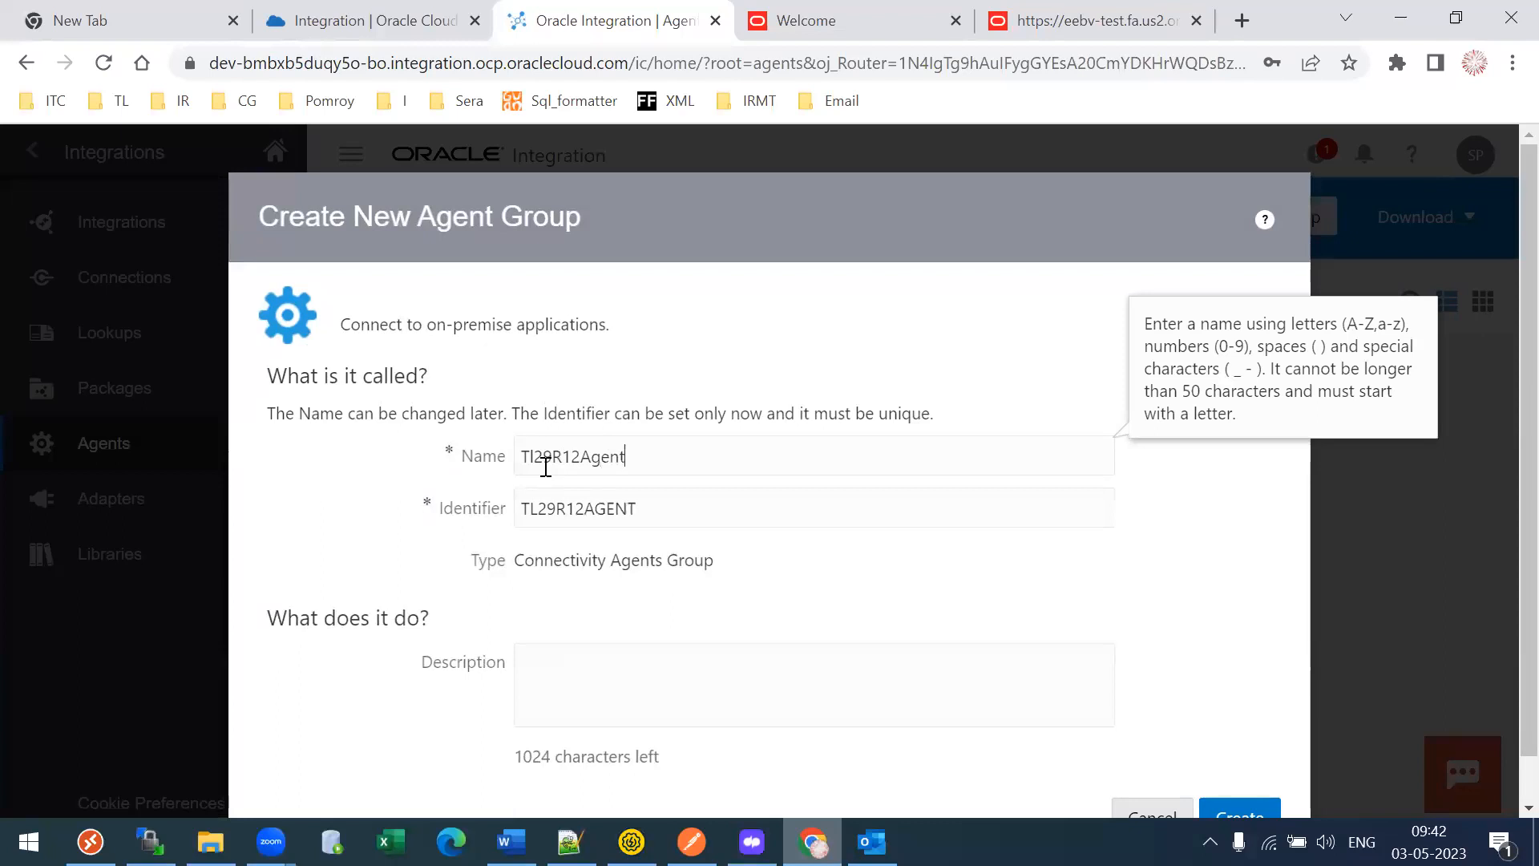
left_click(1241, 811)
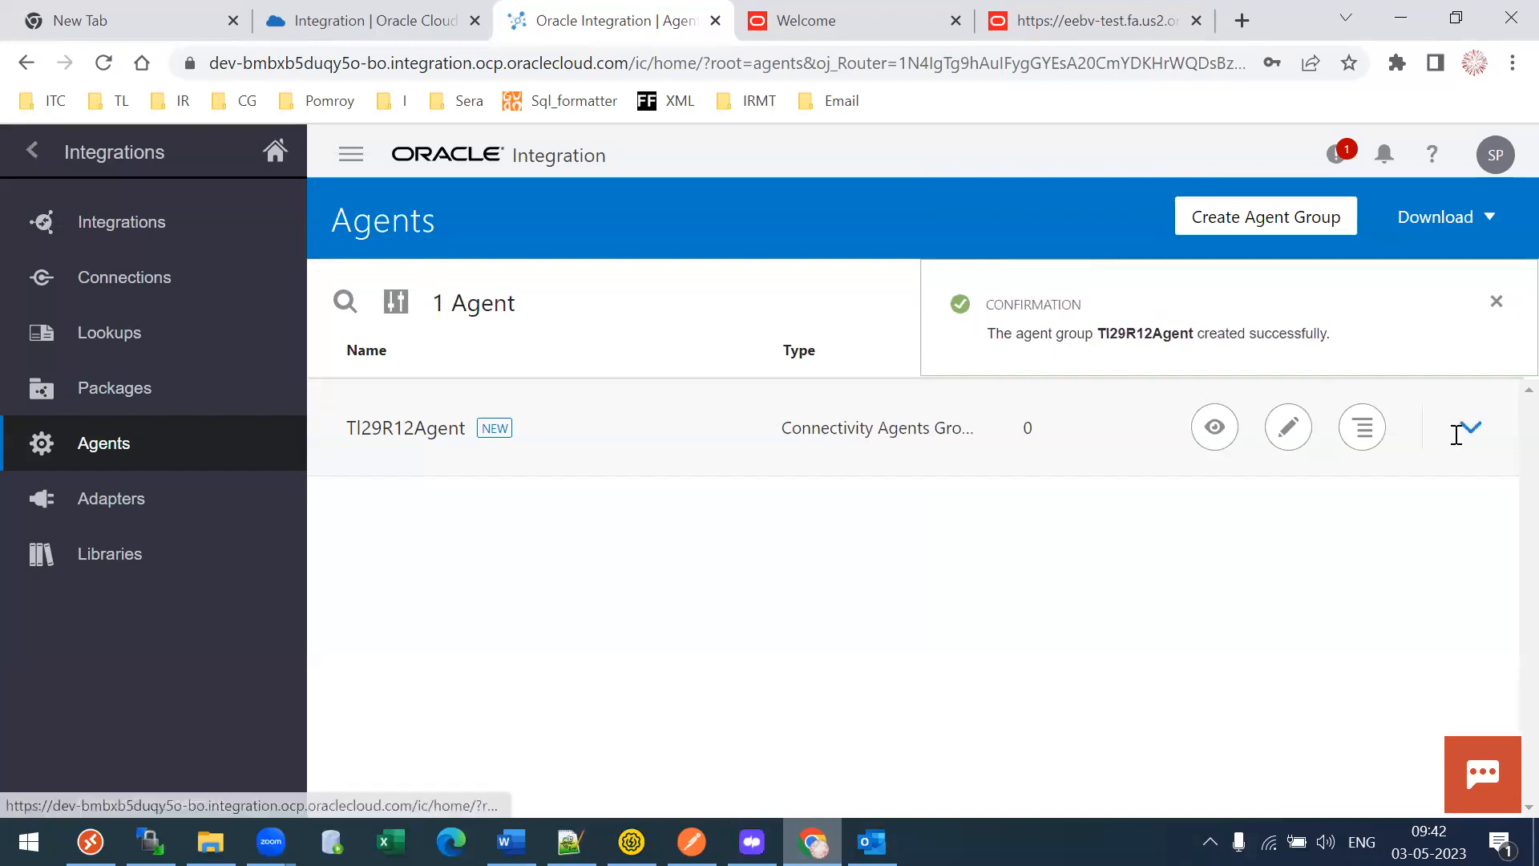
- Expand Tl29R12Agent to check its TL29R12AGENT identifier, Configured status and 0 agents
left_click(1469, 427)
double_click(453, 638)
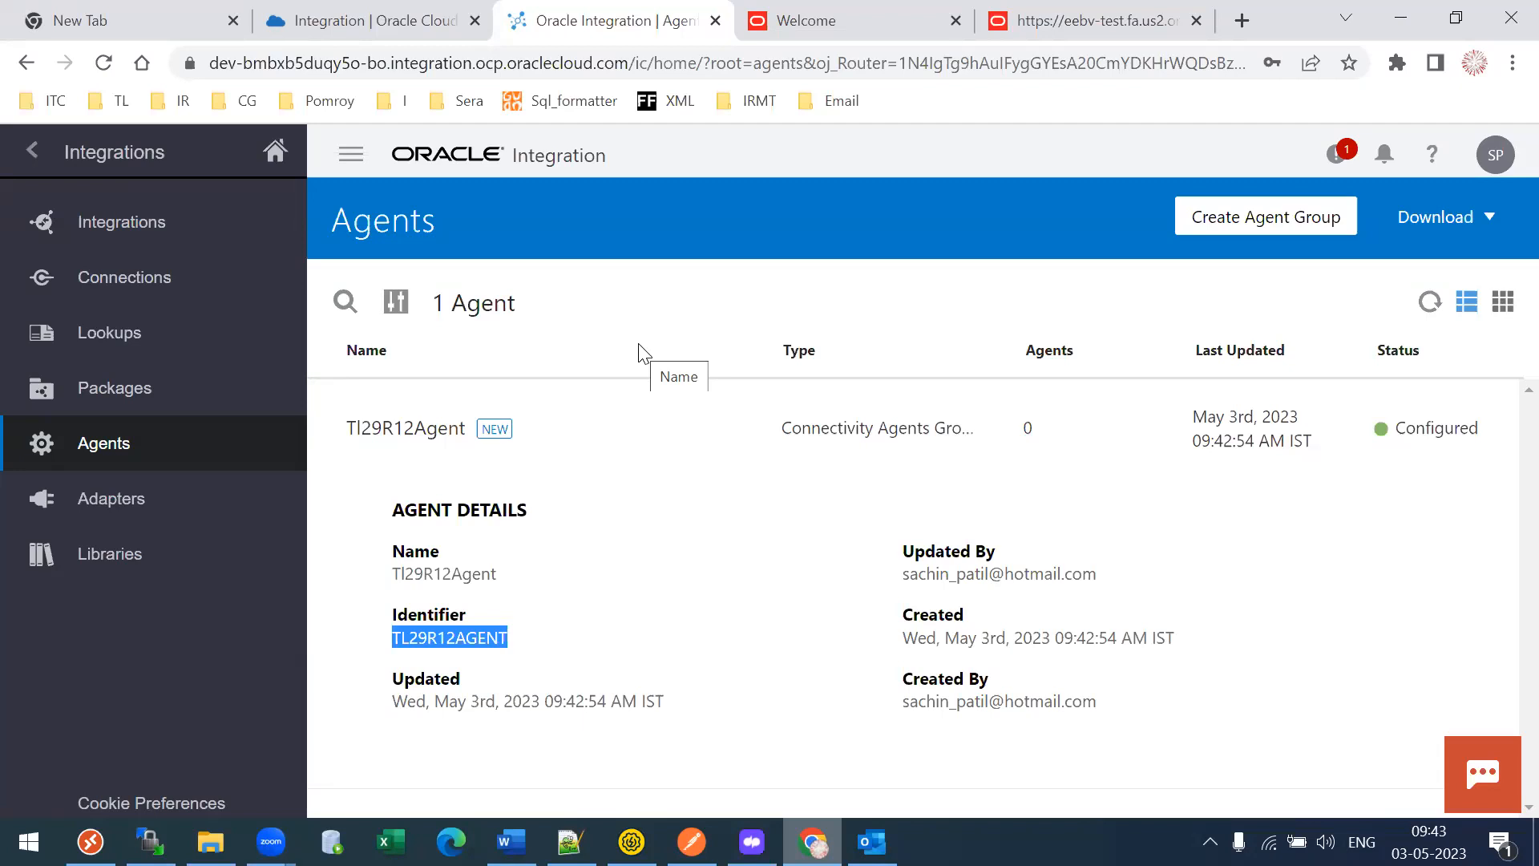
left_click_drag(1018, 430, 1046, 437)
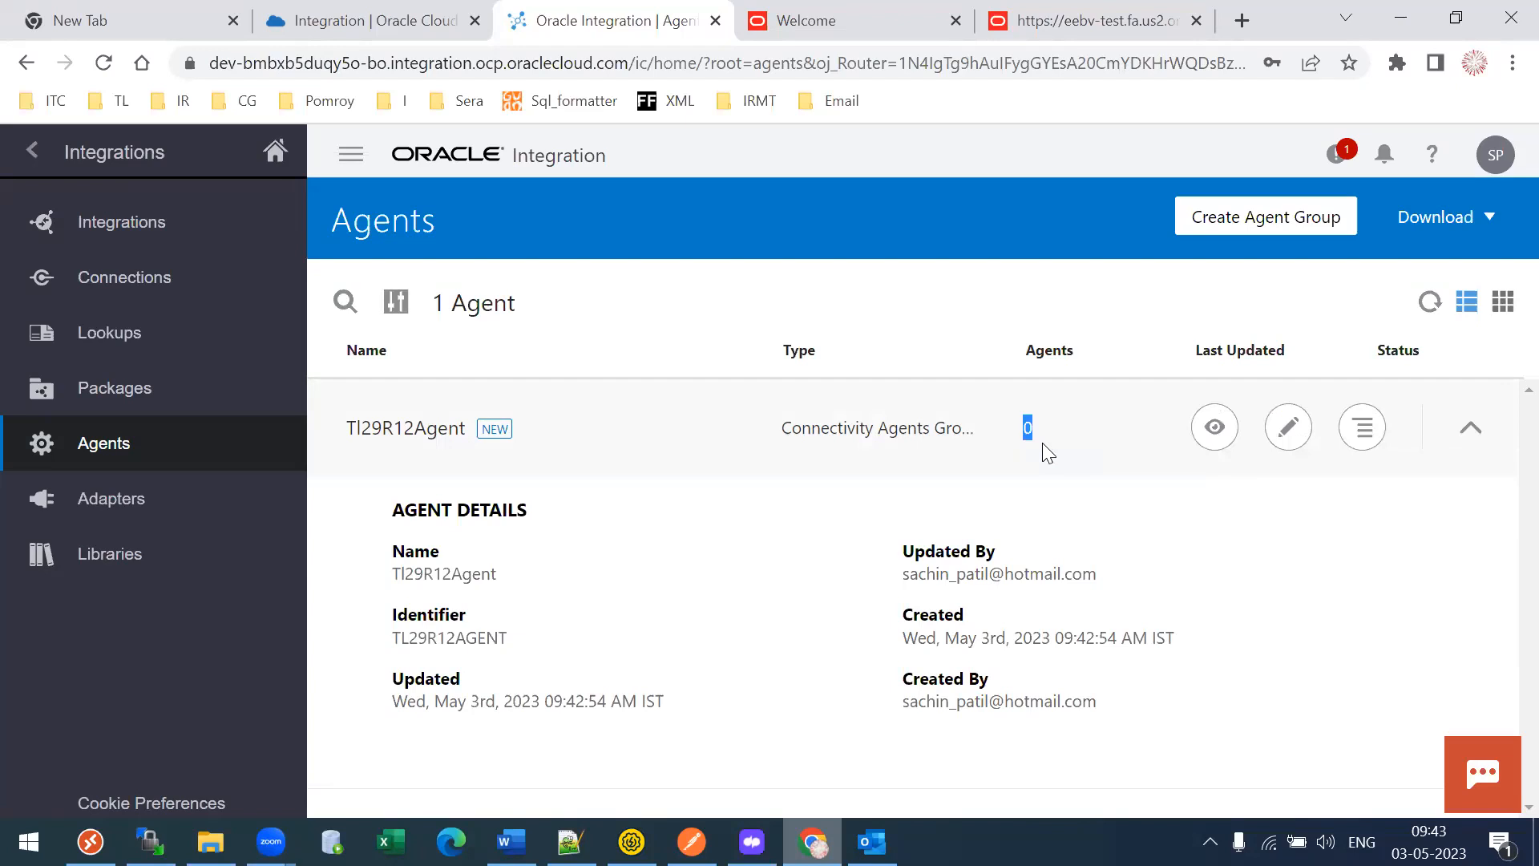
- Start a new connection, searching 'Ora' and picking the Oracle E-Business Suite adapter
left_click(113, 285)
left_click(1475, 228)
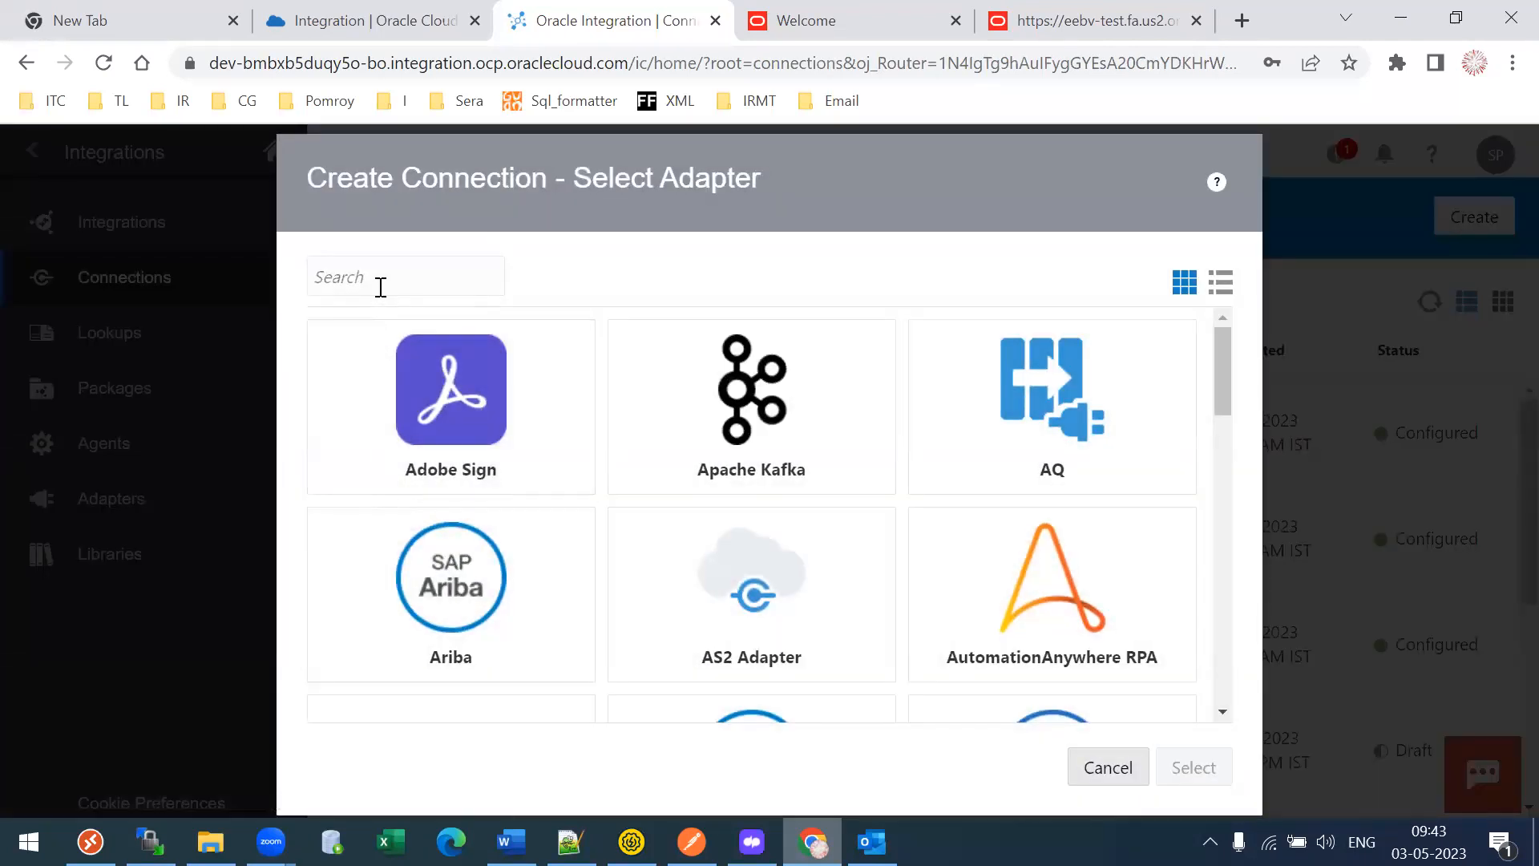
left_click(380, 287)
type("Oracle")
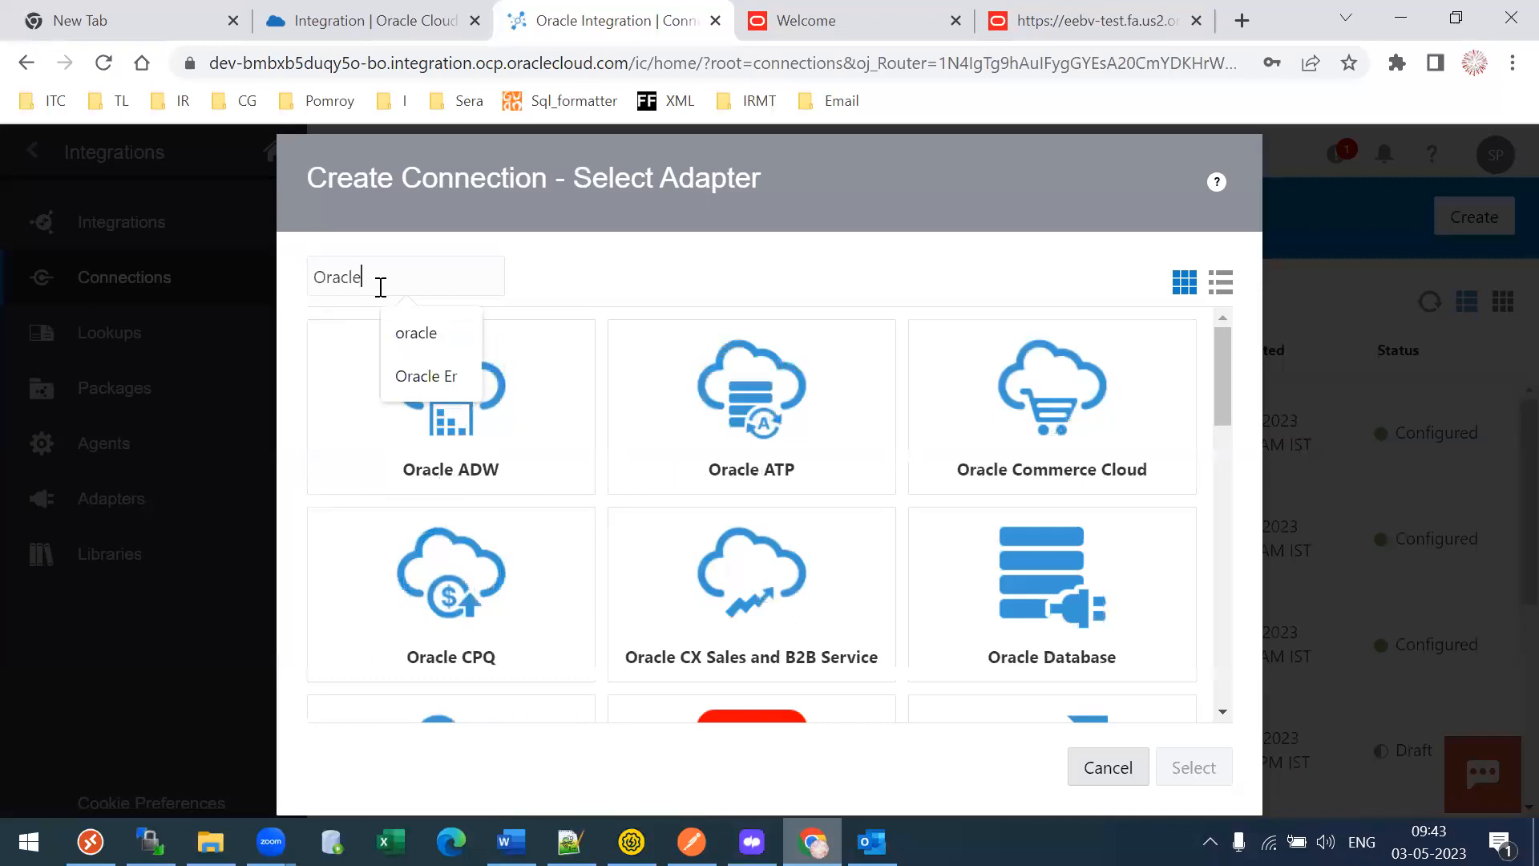
left_click(758, 686)
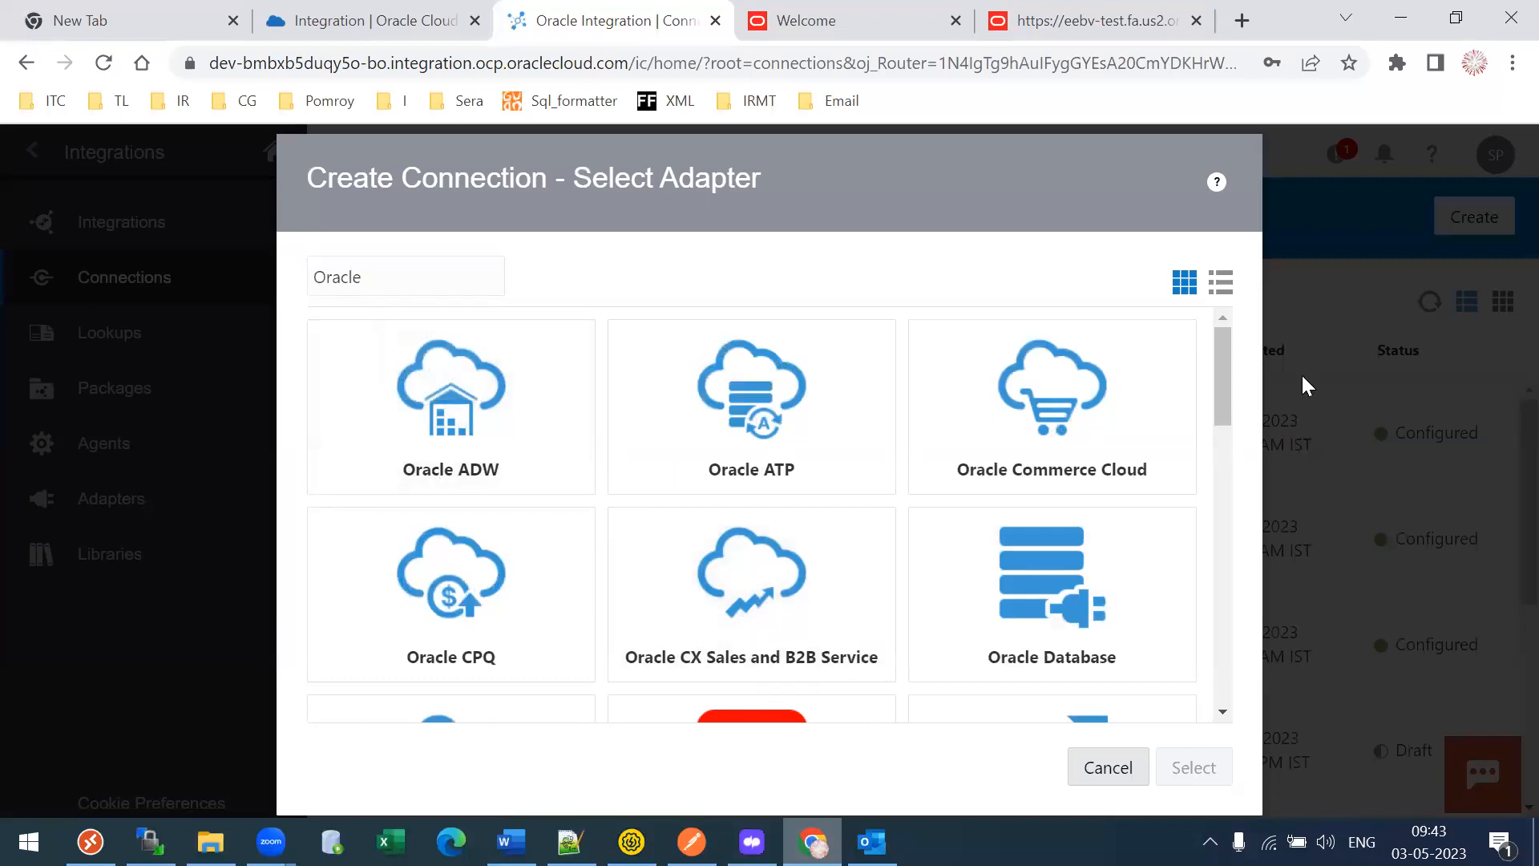
scroll(1225, 383, "down", 3)
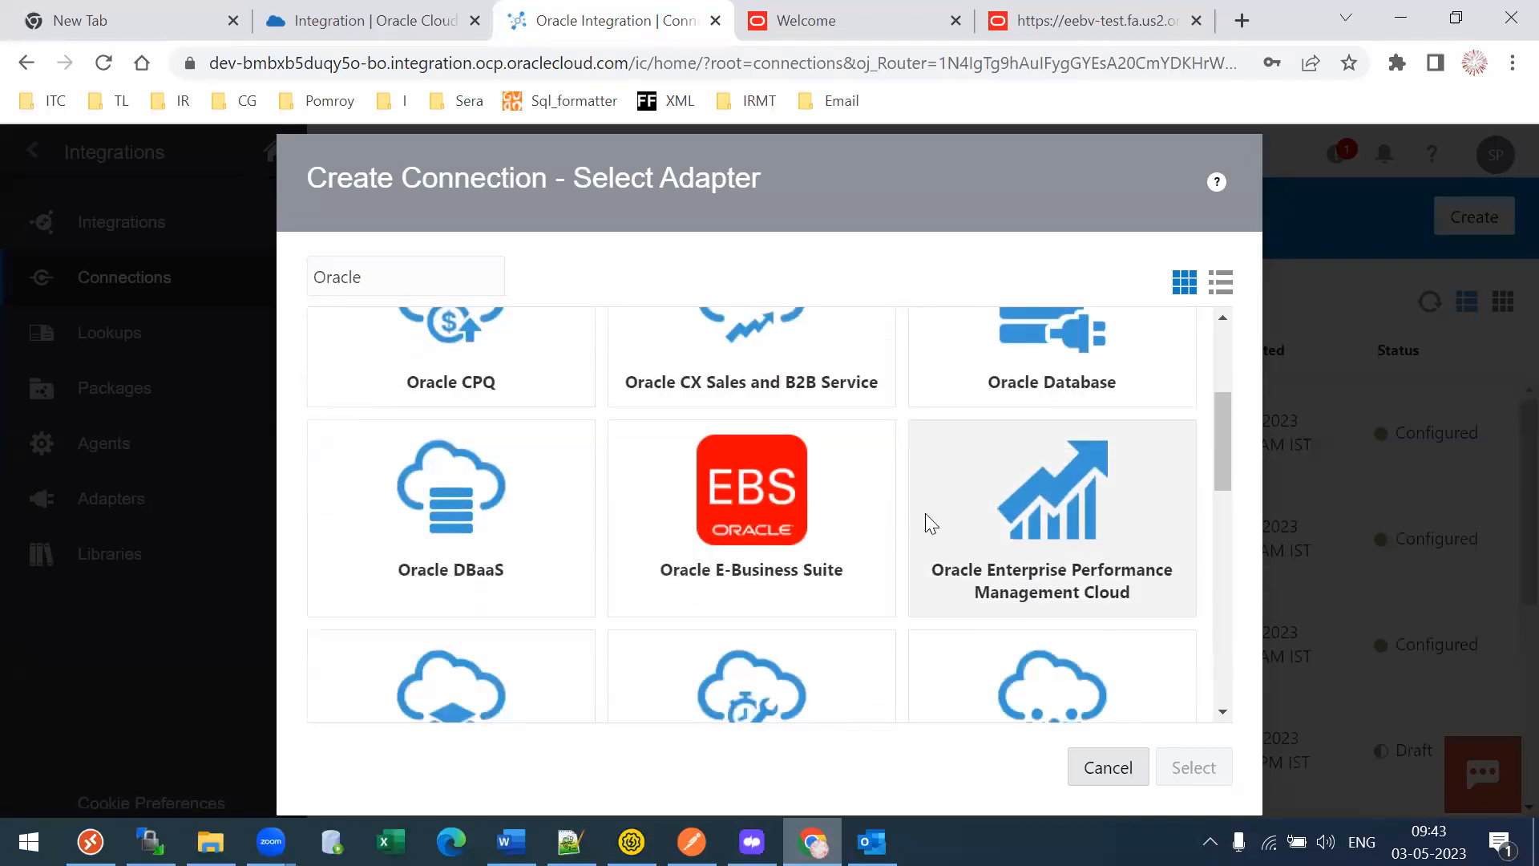
left_click(794, 554)
left_click(1185, 766)
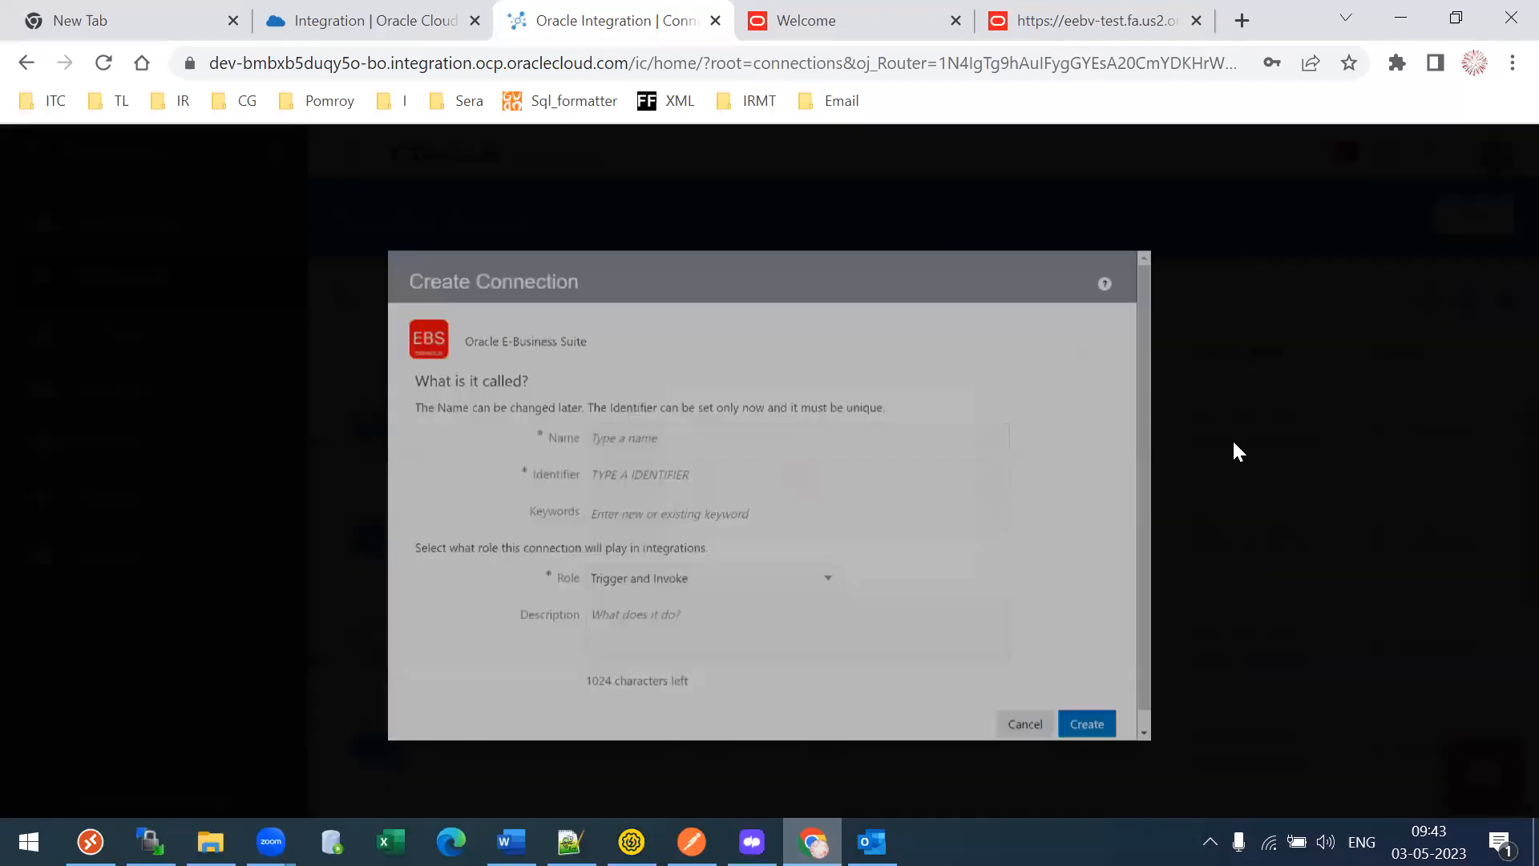
- Name the E-Business Suite connection Tl29R12TestConn, keeping identifier TL29R12TESTCONN, and create it
left_click(641, 422)
type("Tl29R3")
key("BackSpace")
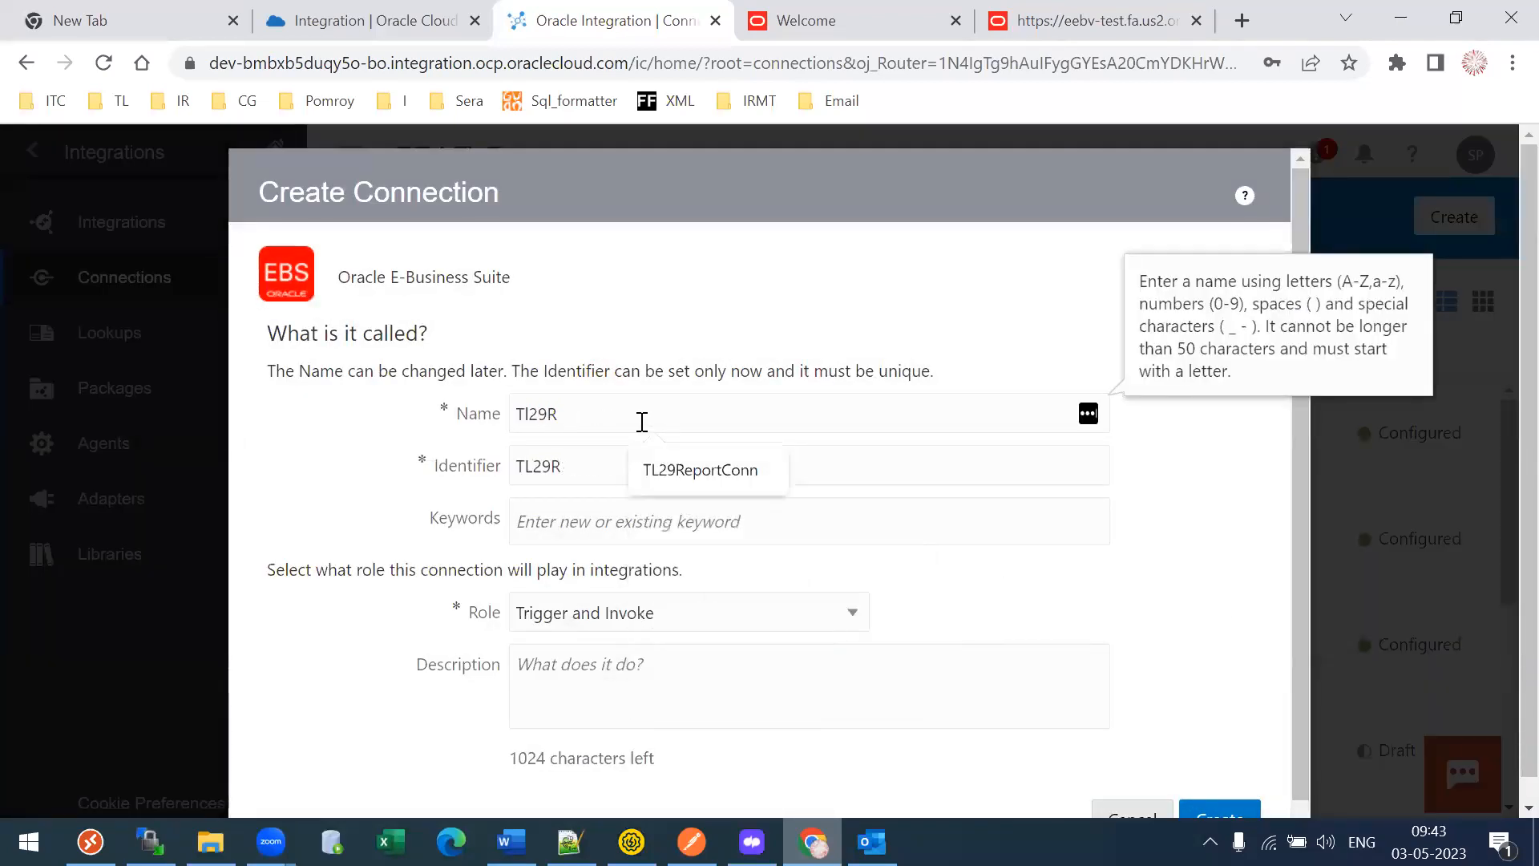
type("12TestConn")
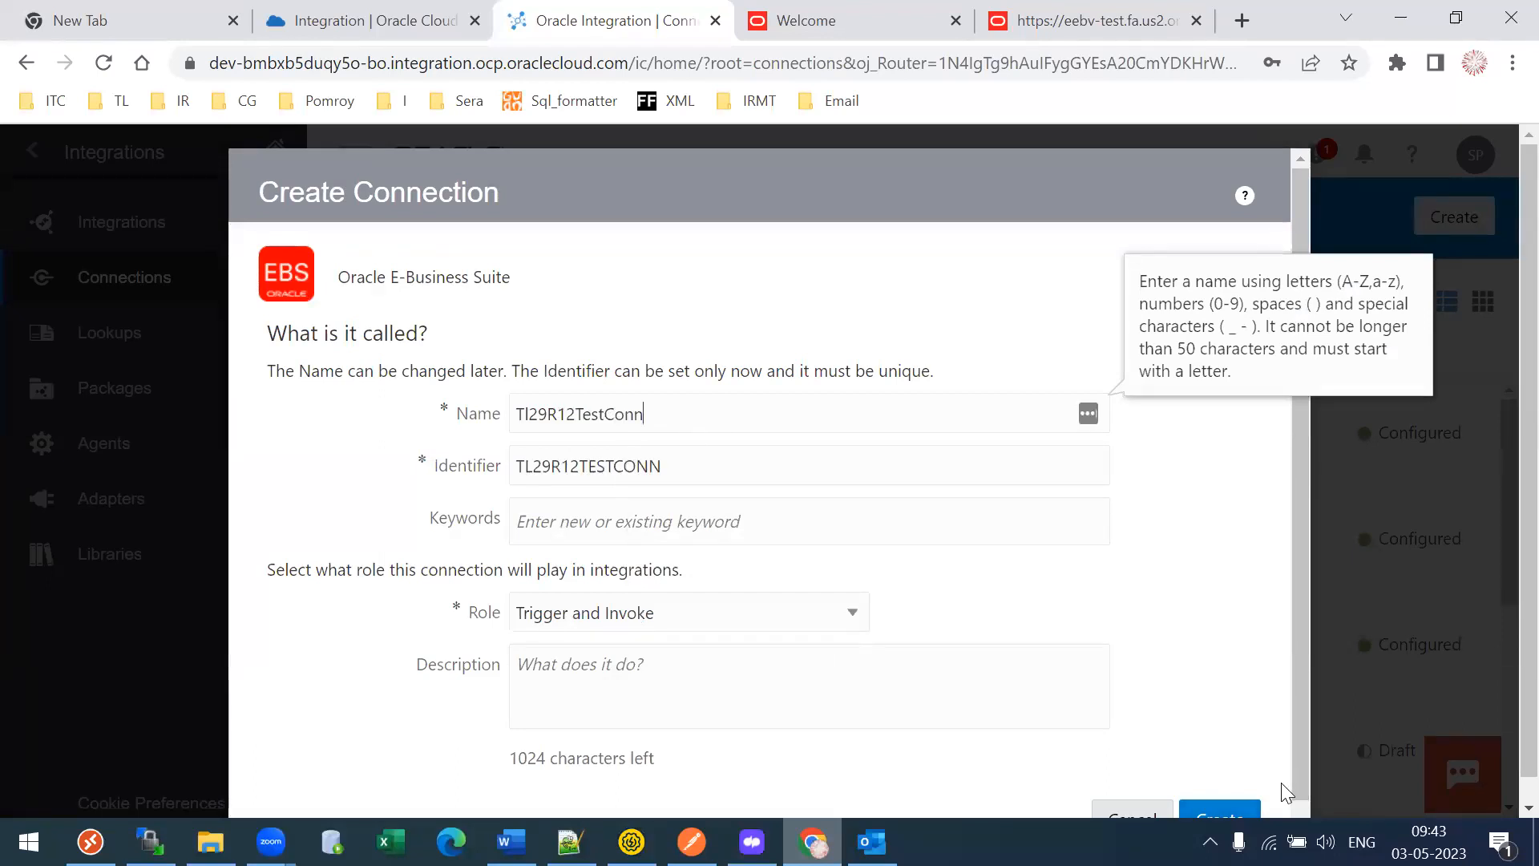
key("Return")
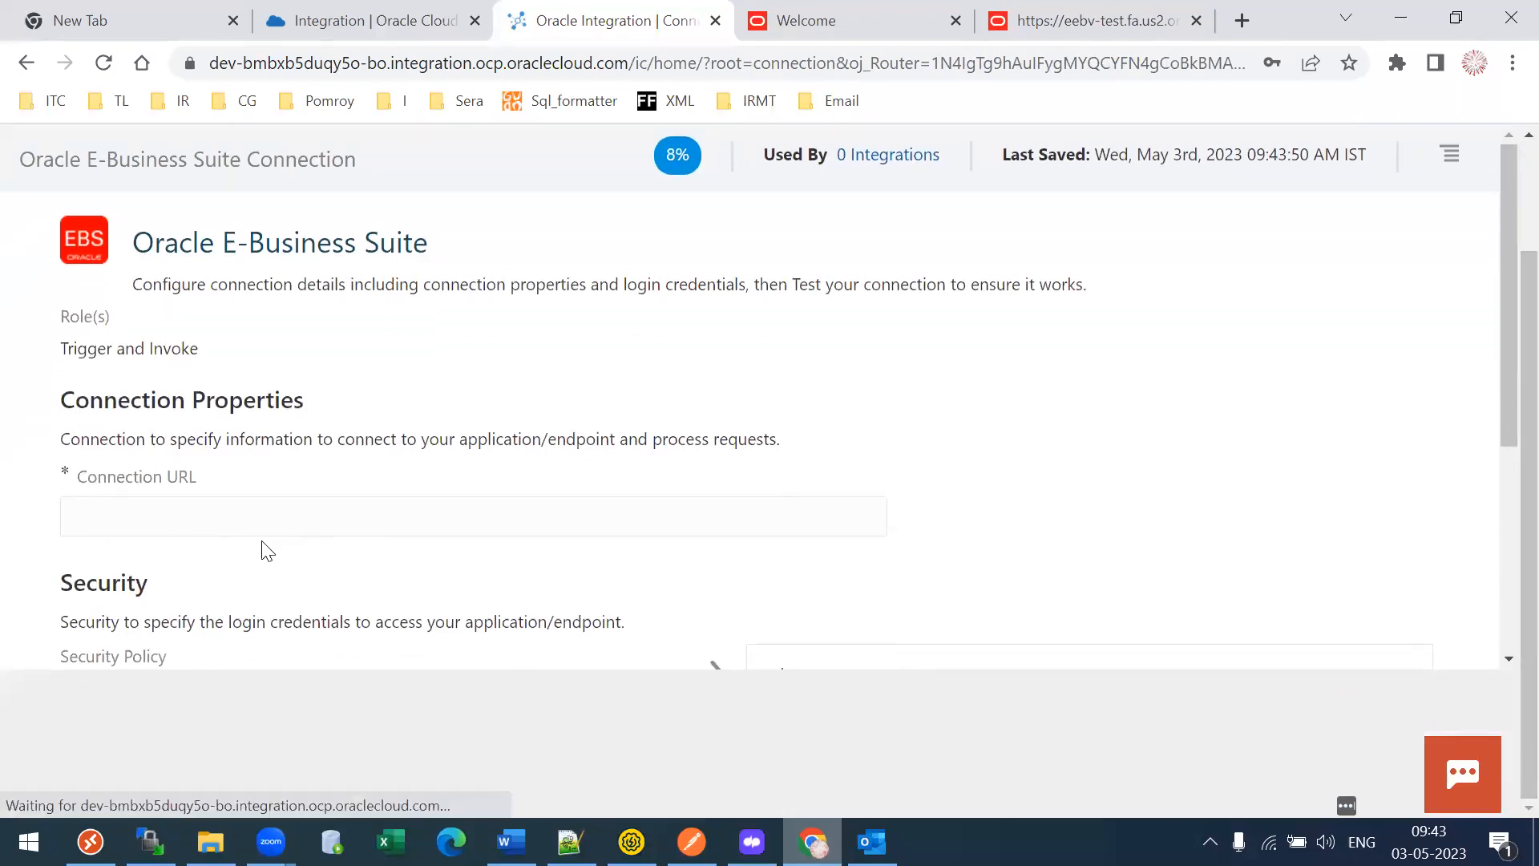
left_click(203, 514)
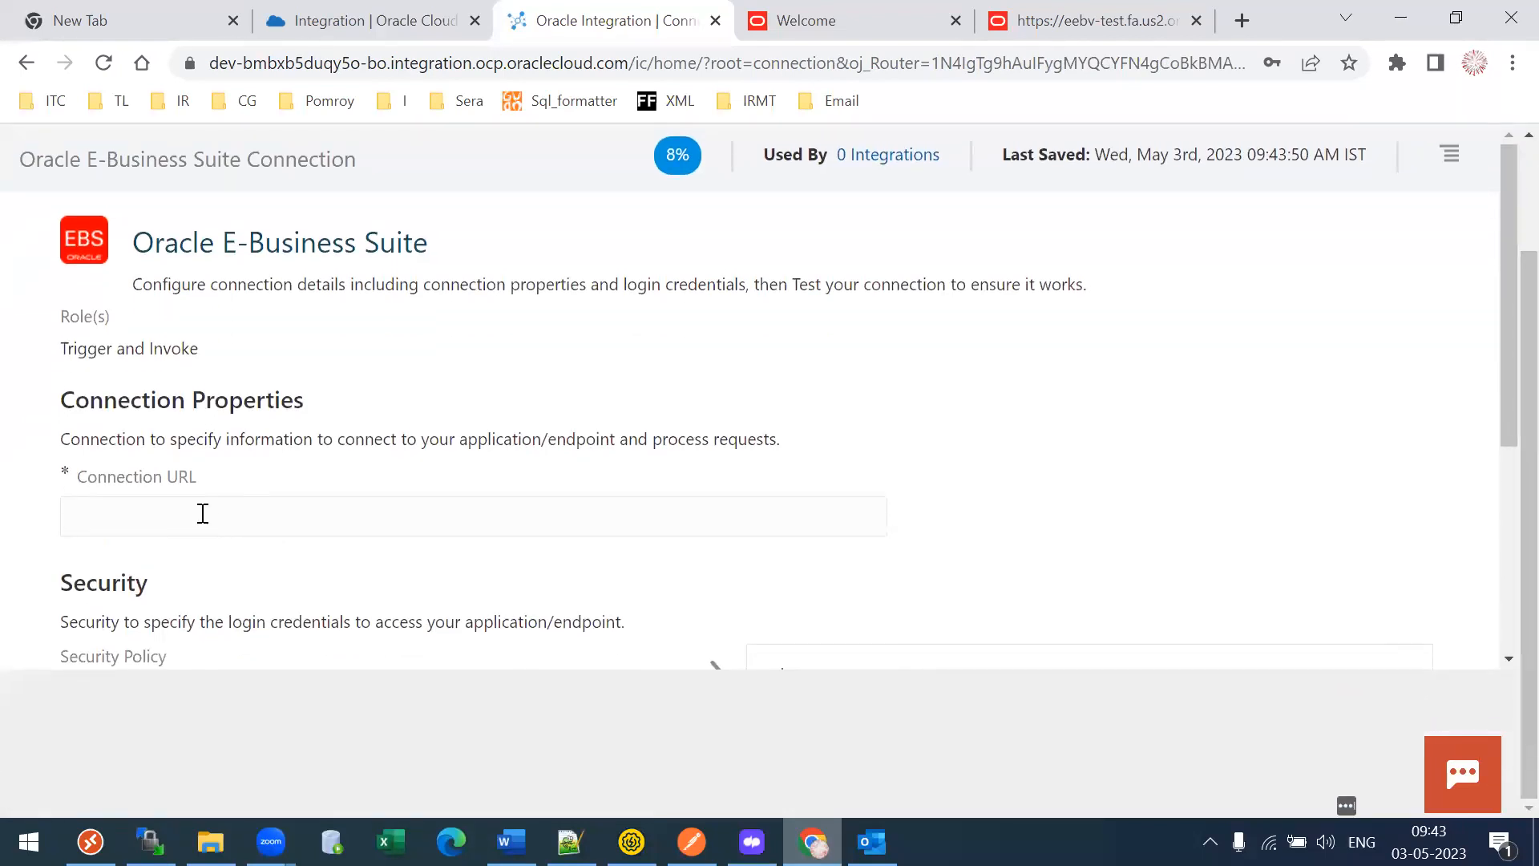
left_click_drag(1502, 555, 1499, 789)
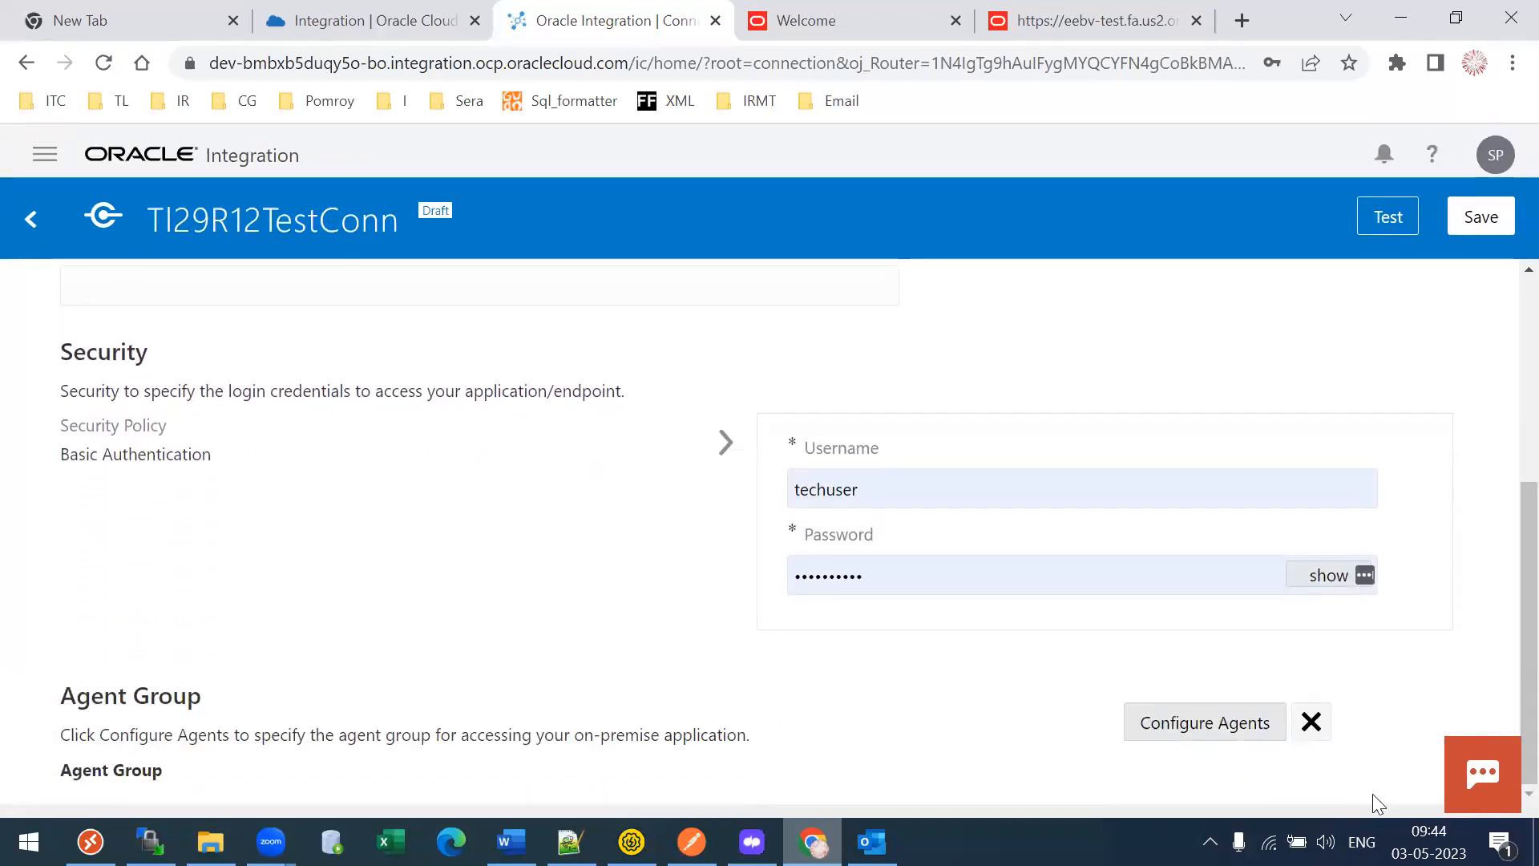
left_click(1237, 730)
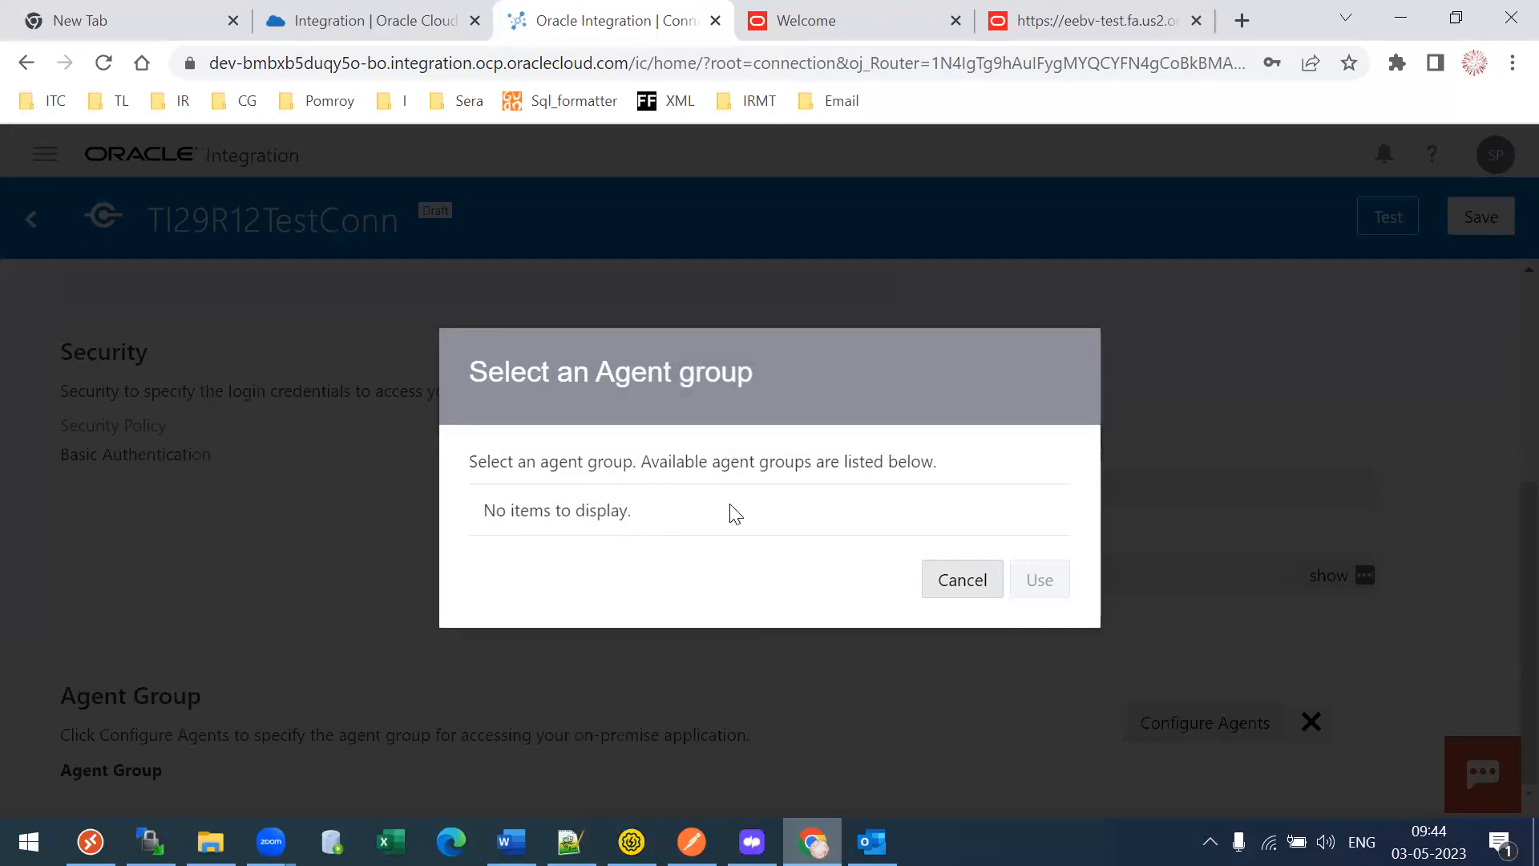
left_click(960, 579)
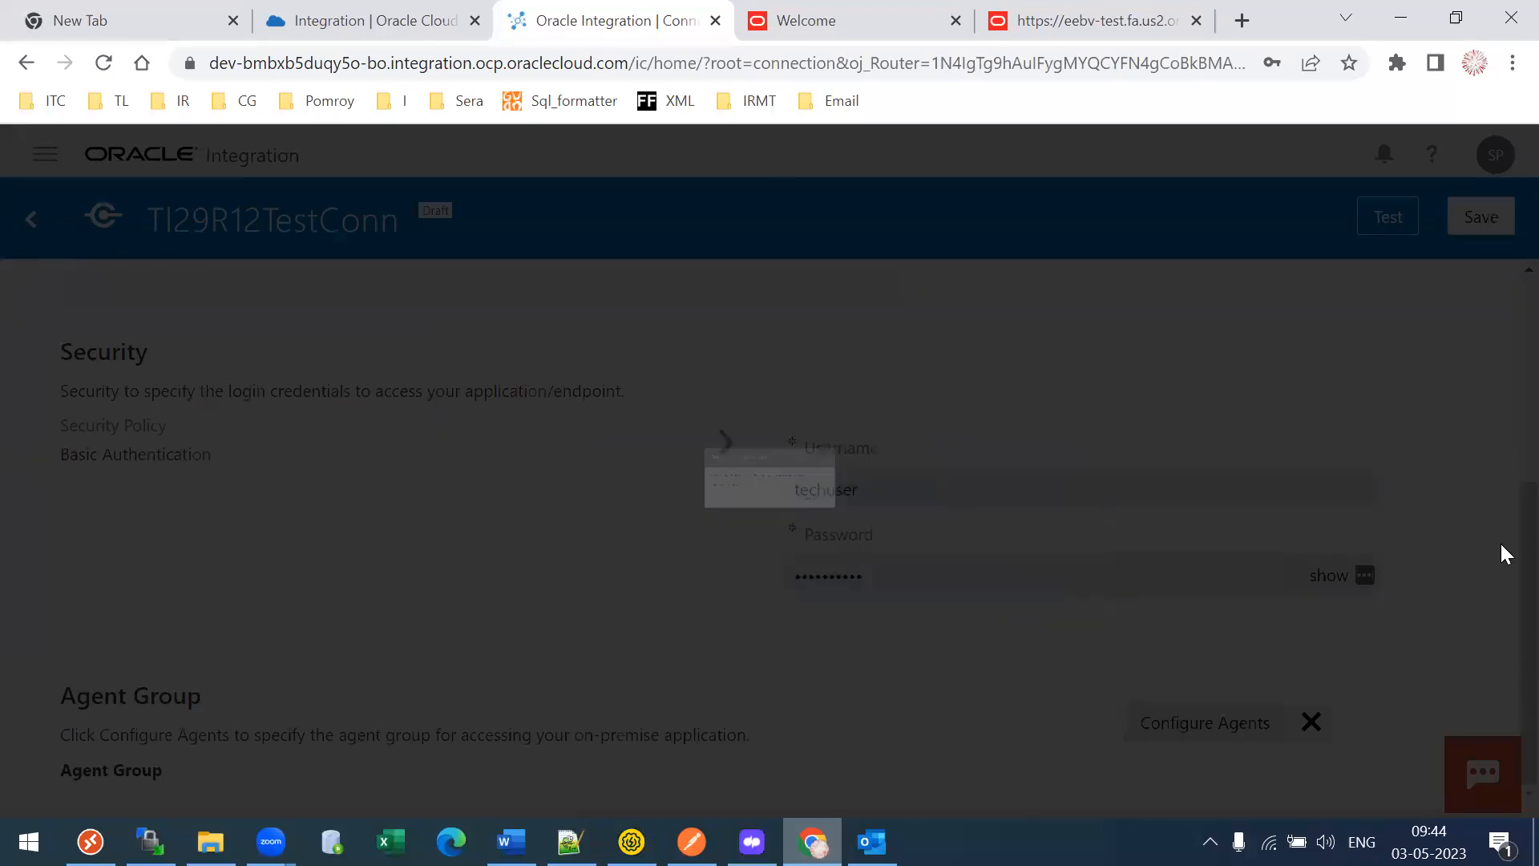
scroll(1501, 545, "up", 3)
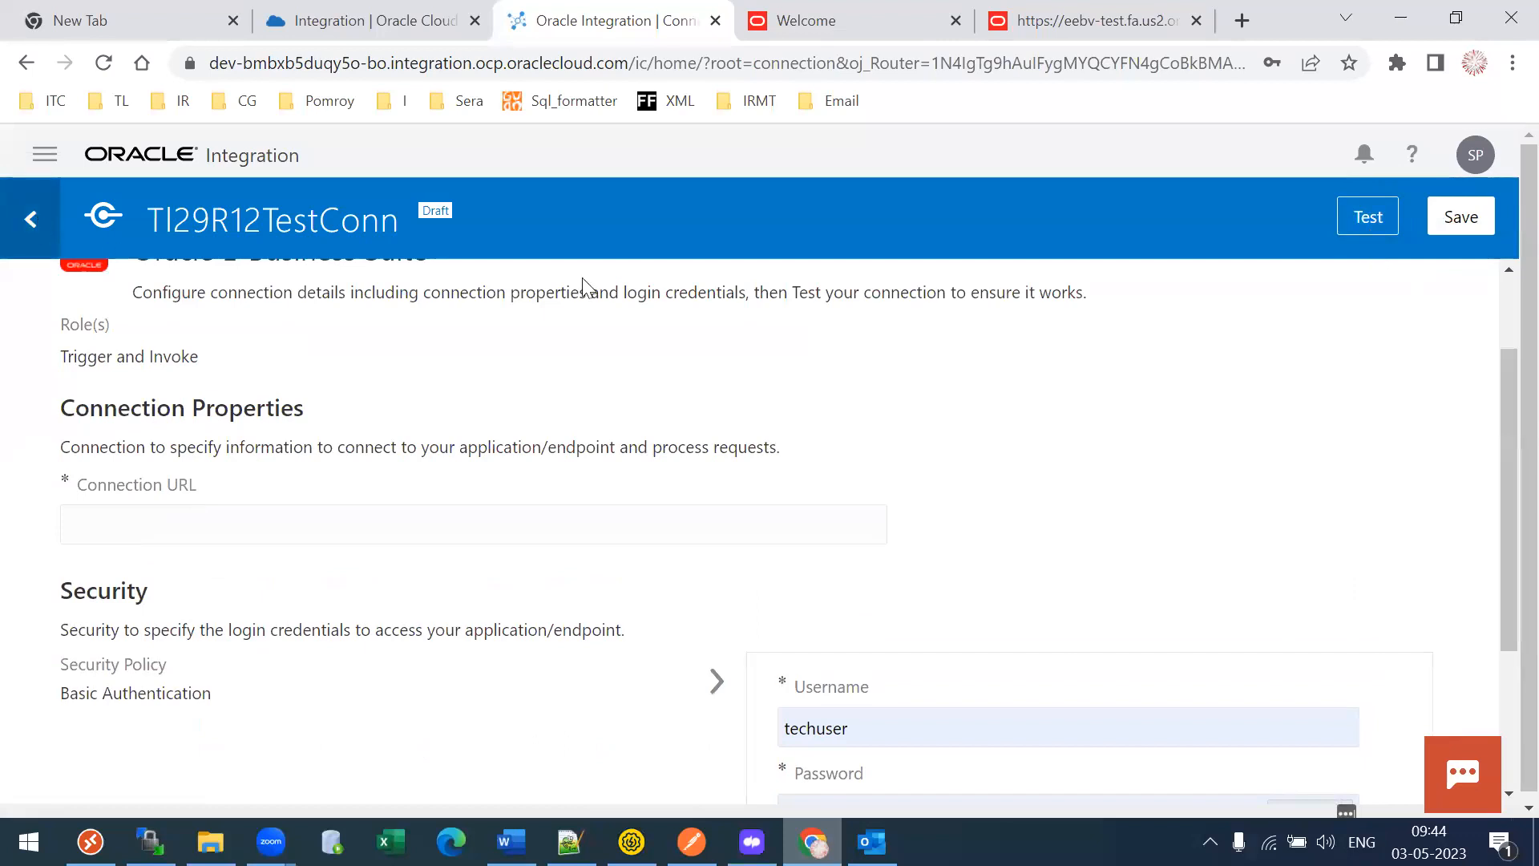
- Exit Tl29R12TestConn discarding unsaved changes, glance at the setup guide, then go to Integrations
left_click(31, 219)
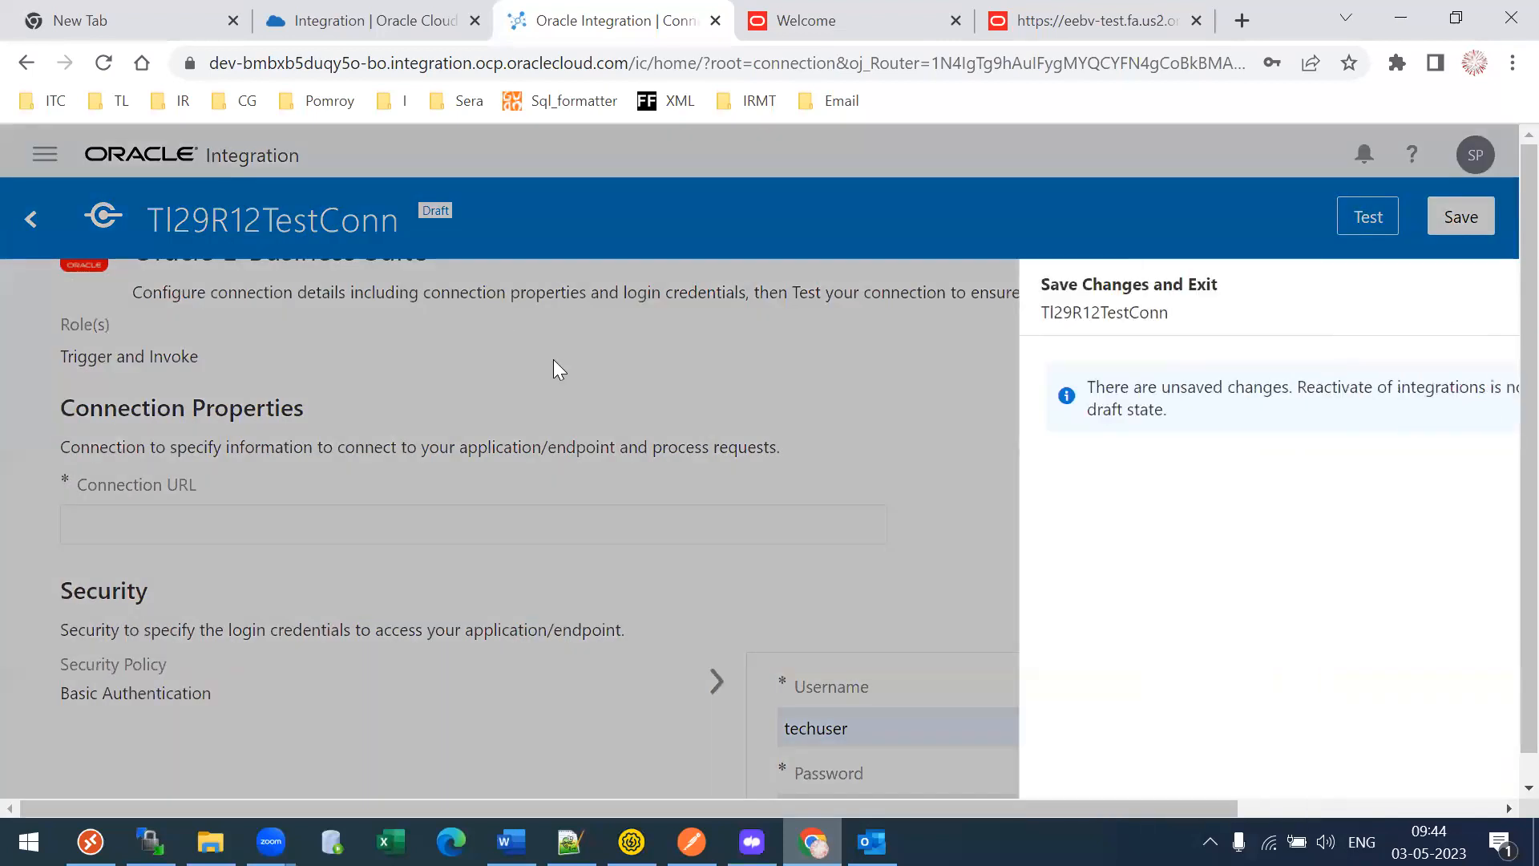
left_click(1414, 469)
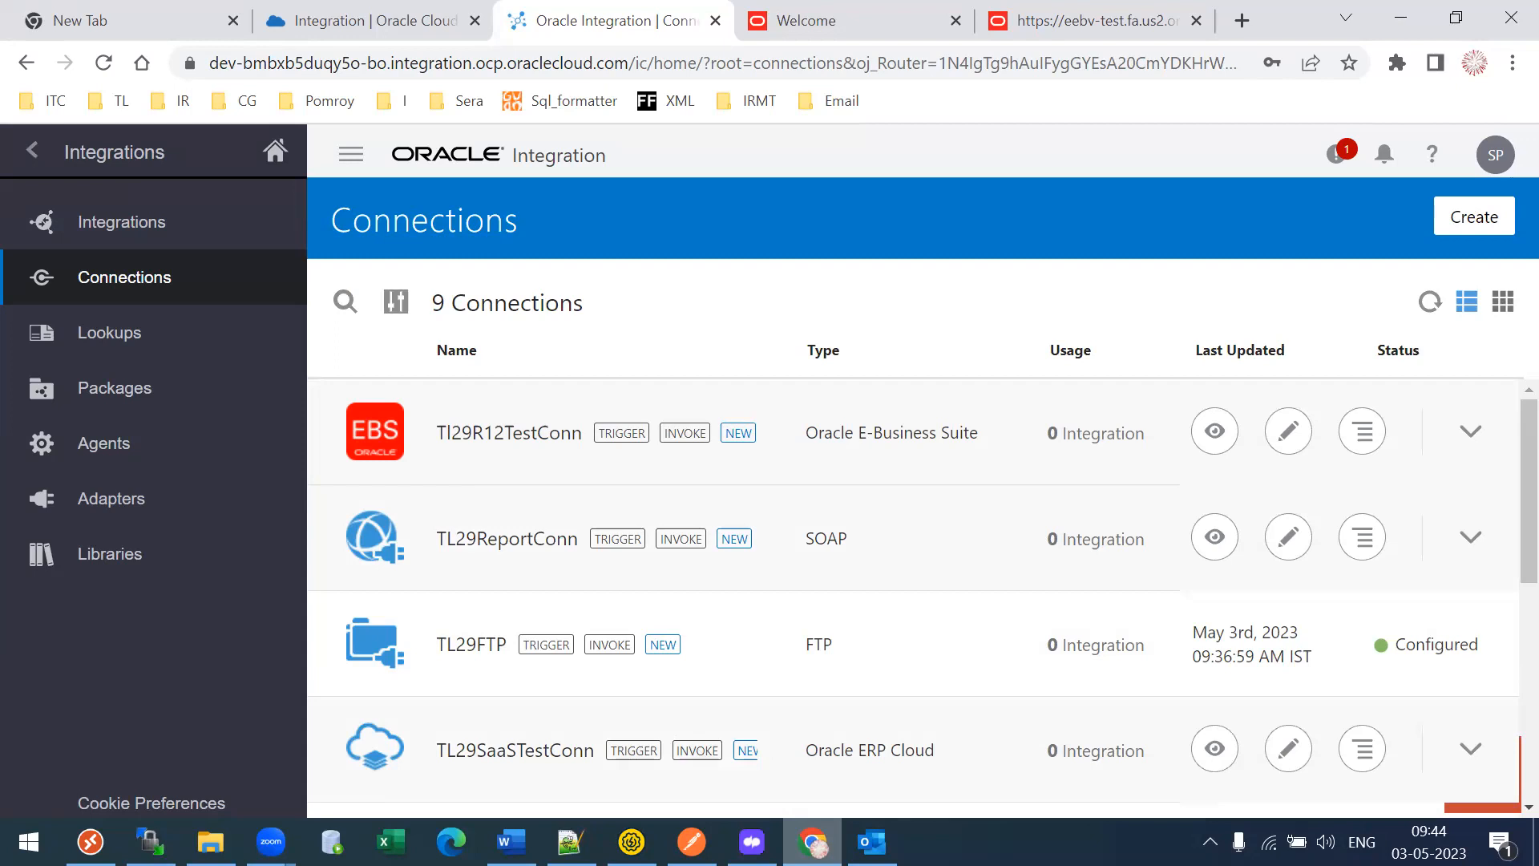
key("alt+Tab")
key("alt+Tab")
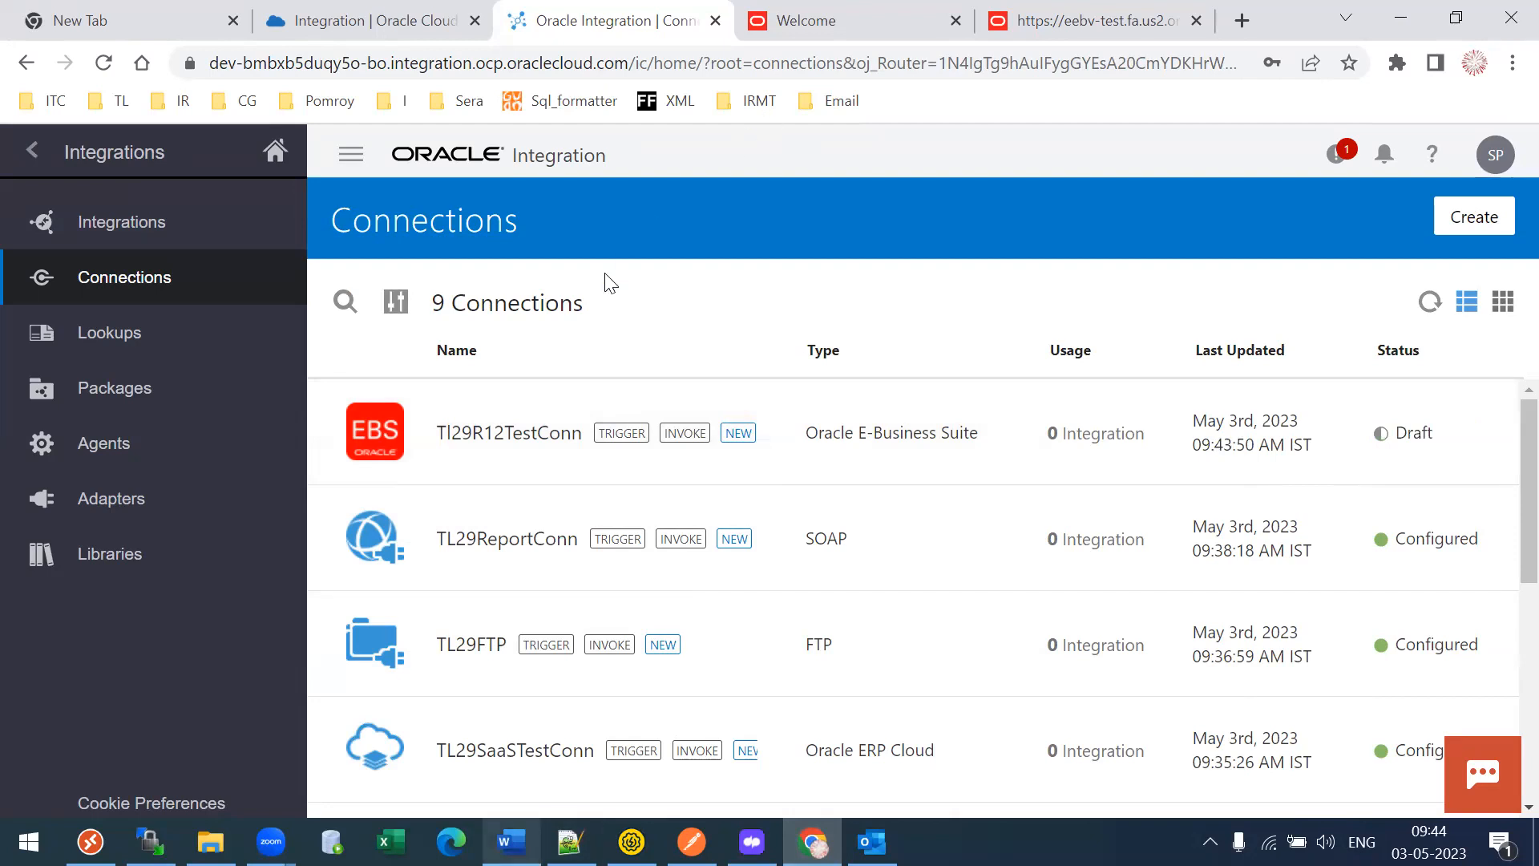
left_click(113, 224)
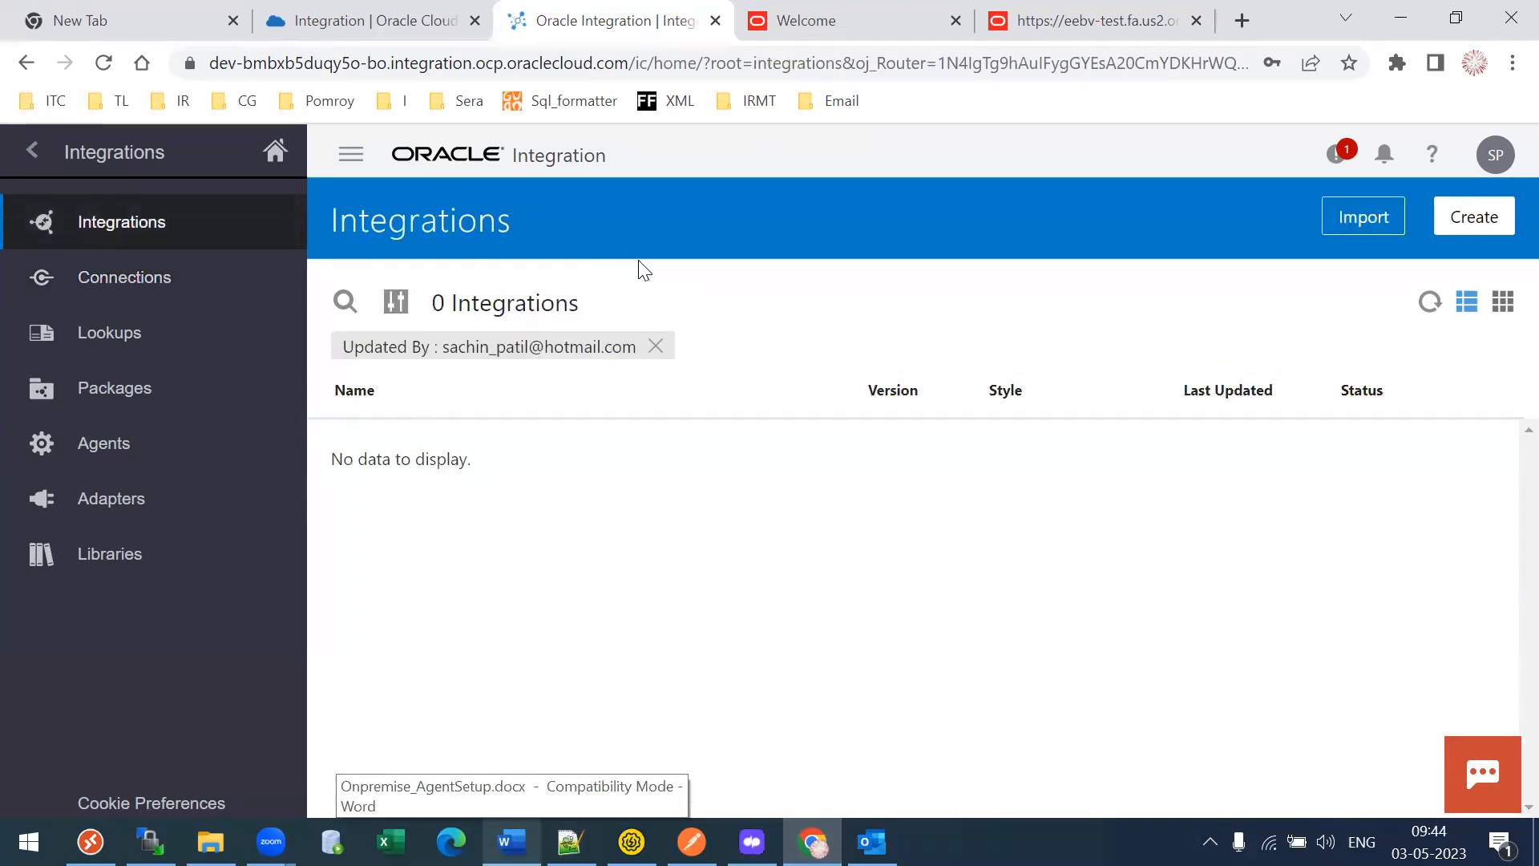
- Clear the Updated By filter and browse the Connections, Agents and Adapters pages
left_click(655, 346)
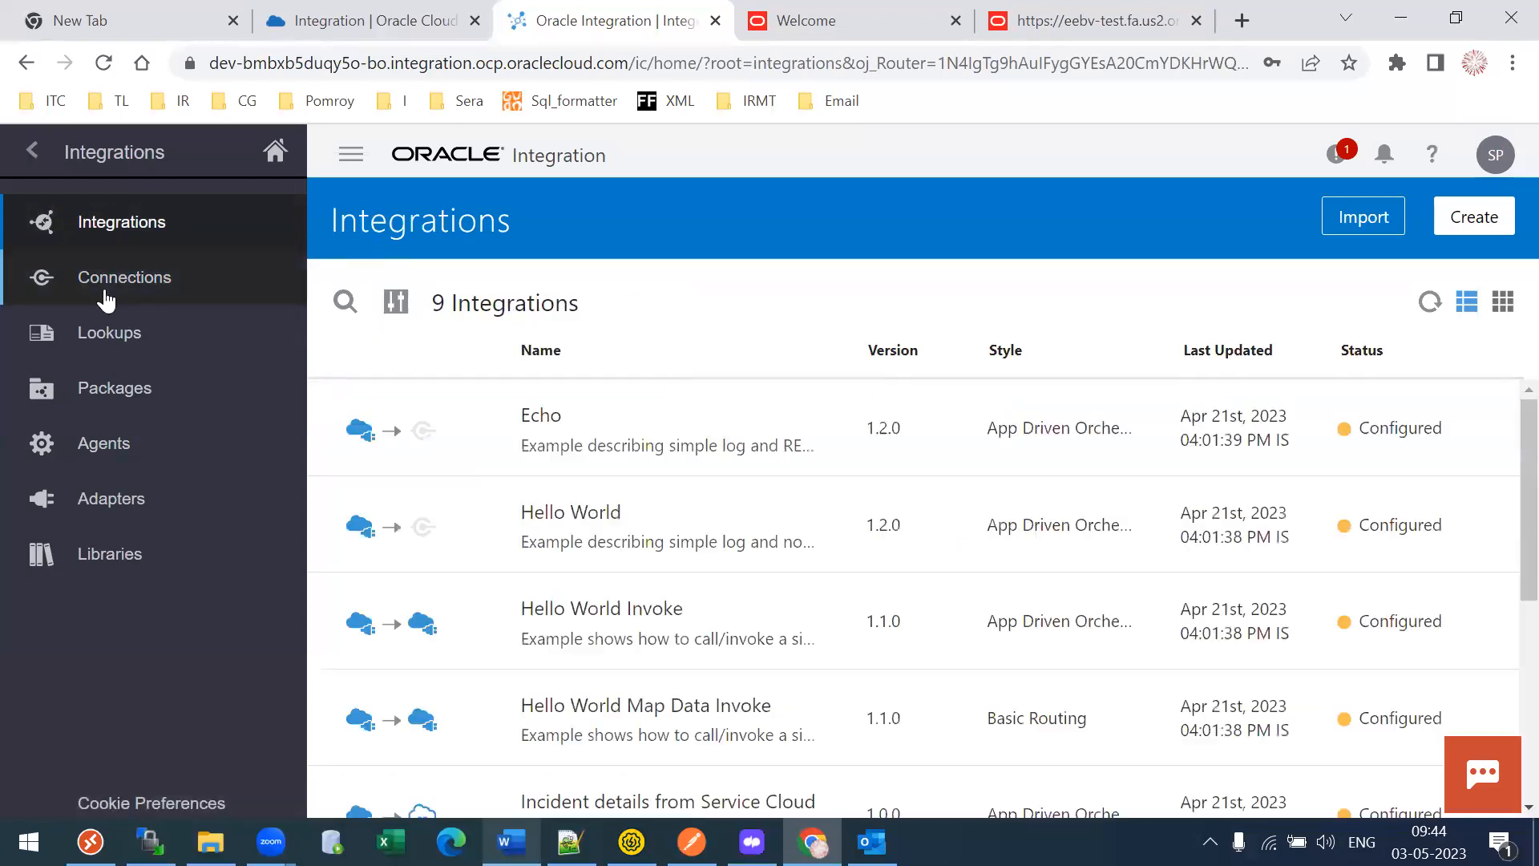
left_click(104, 298)
left_click(89, 455)
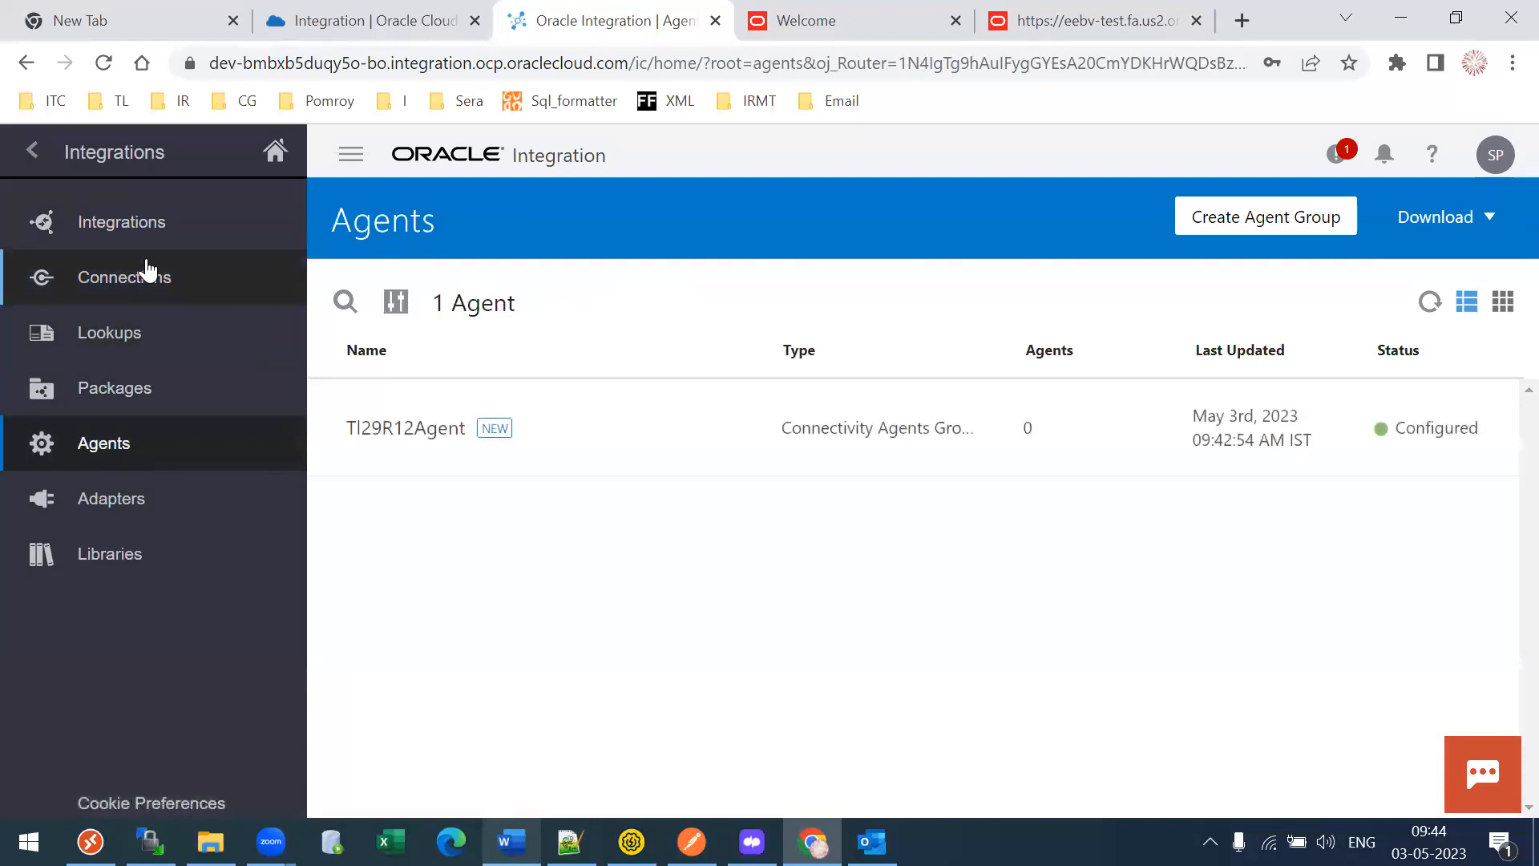
left_click(147, 503)
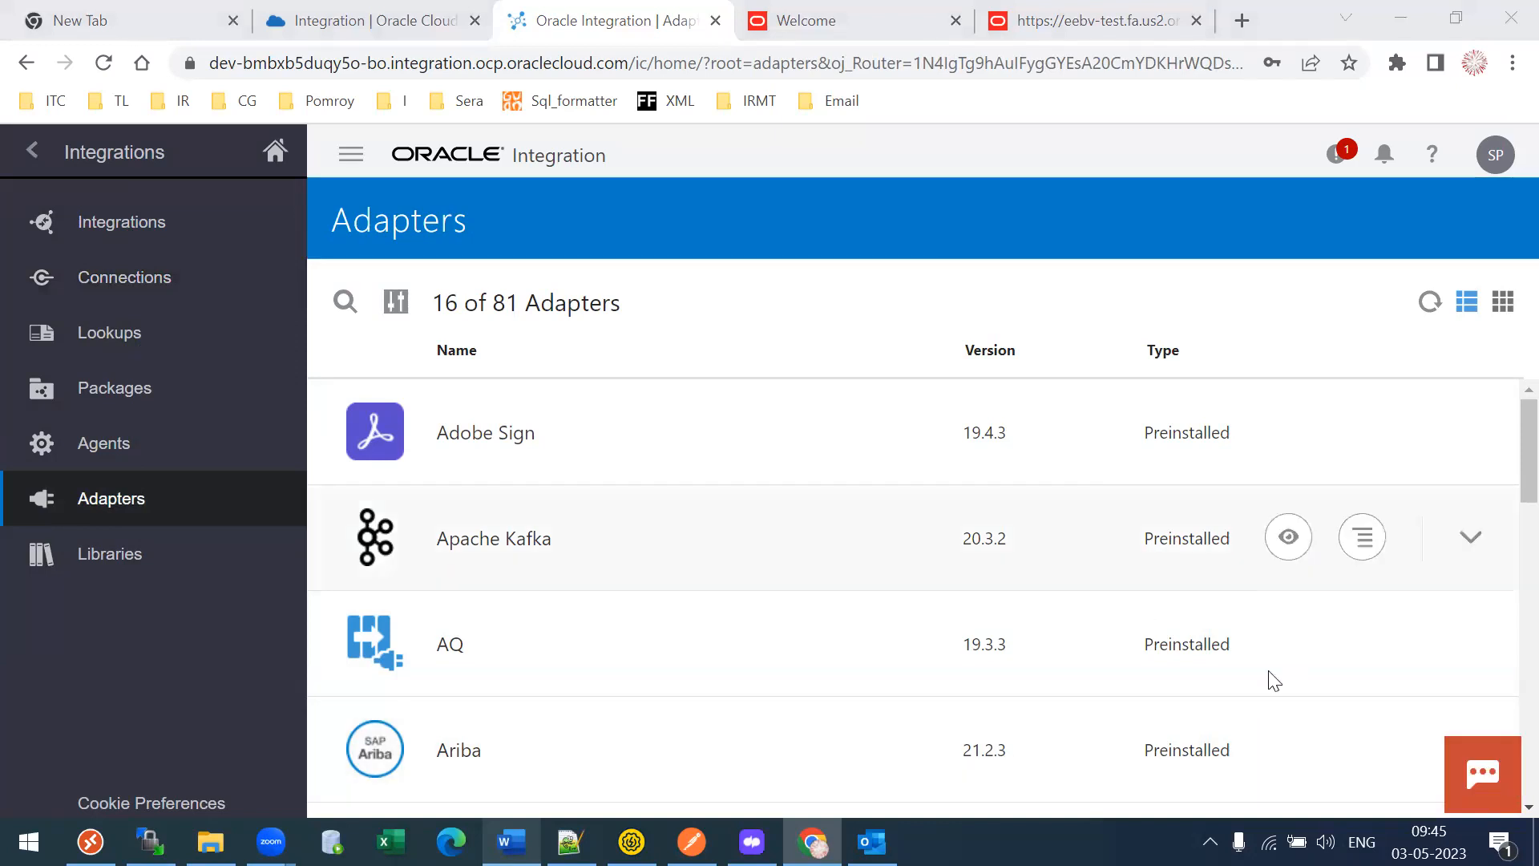
- Lower the system volume to 84, then return to Connections and highlight the Oracle E-Business Suite type
left_click(1326, 842)
left_click_drag(1437, 786, 1418, 790)
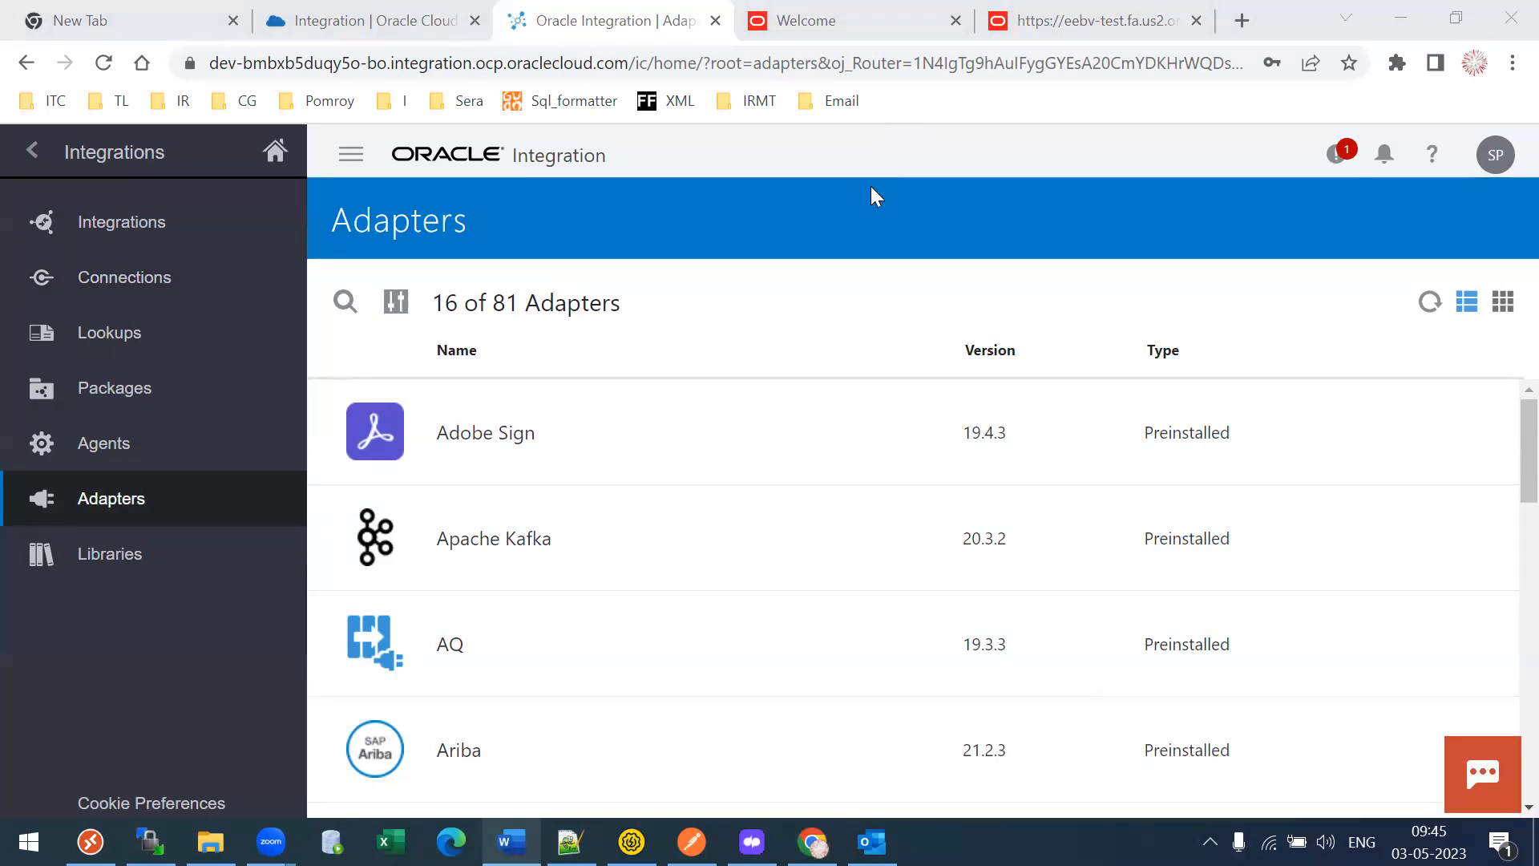
left_click(154, 276)
mouse_move(588, 400)
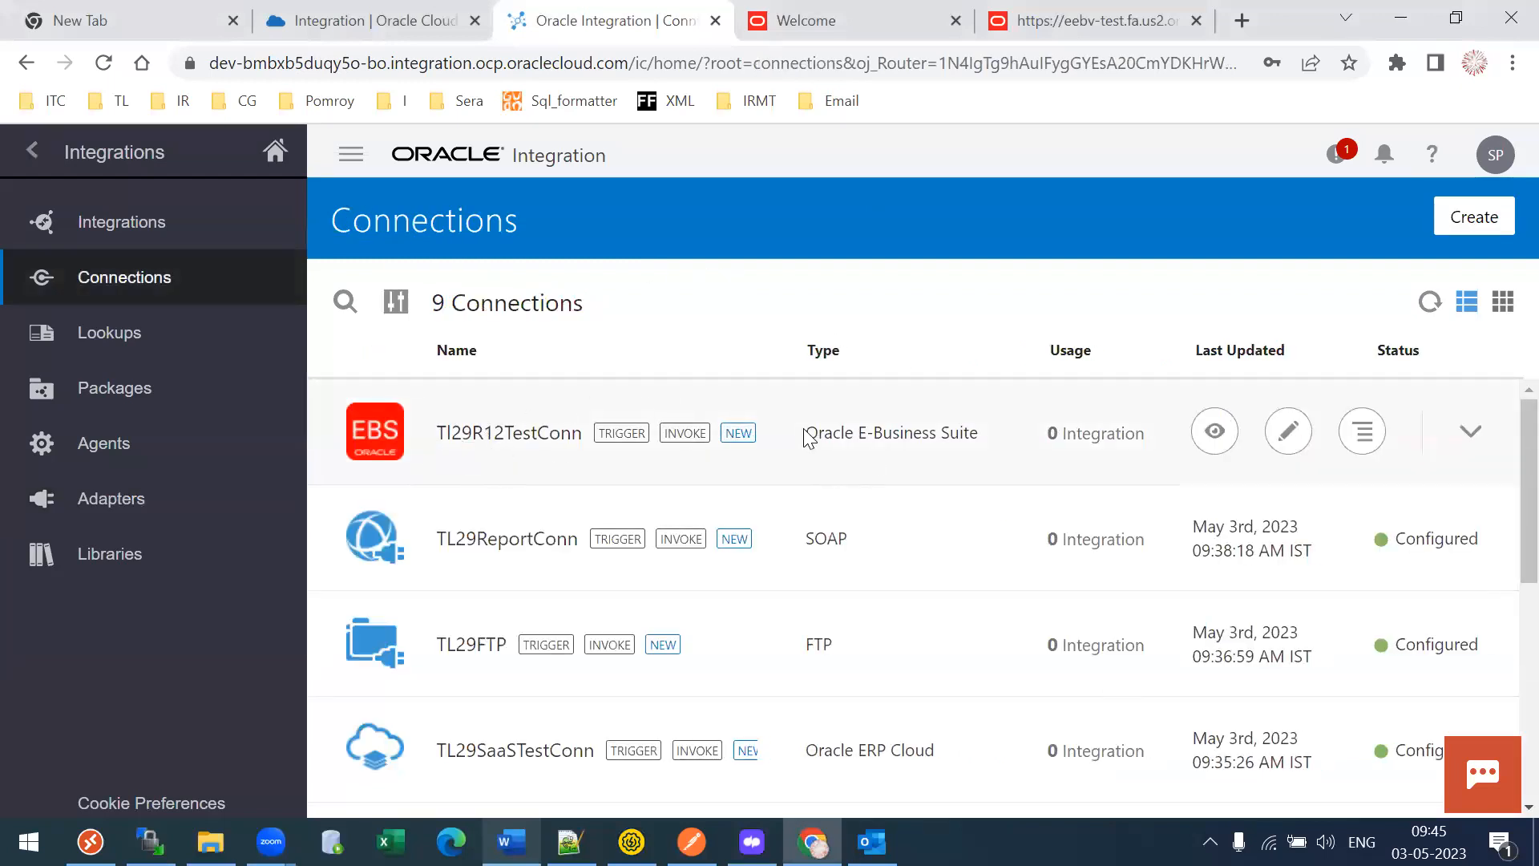
left_click_drag(825, 433, 922, 434)
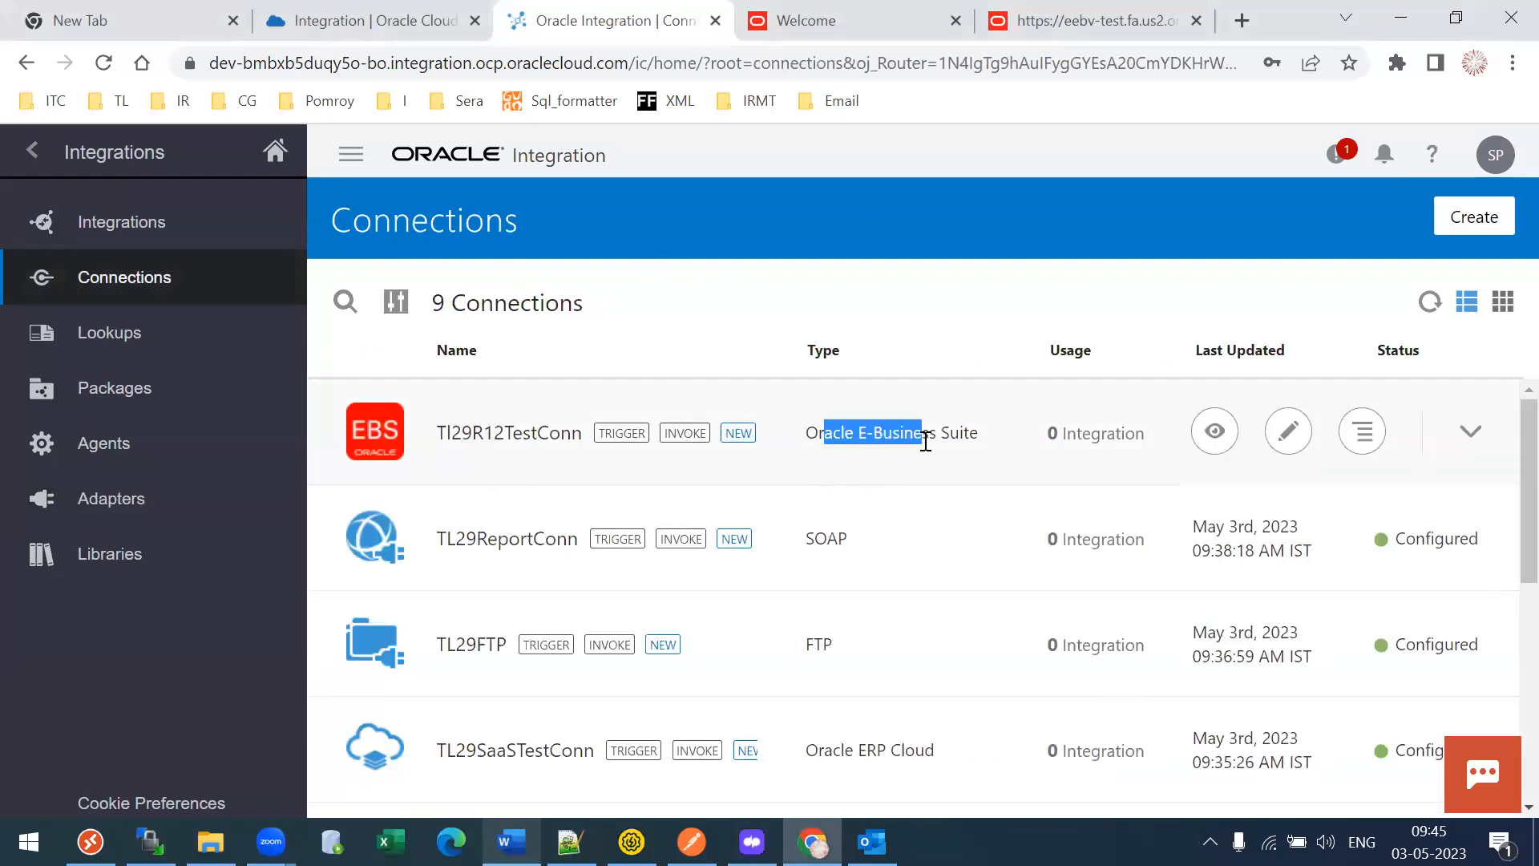
- Edit Tl29R12TestConn and look for an agent group to assign under Configure Agents
left_click(1289, 433)
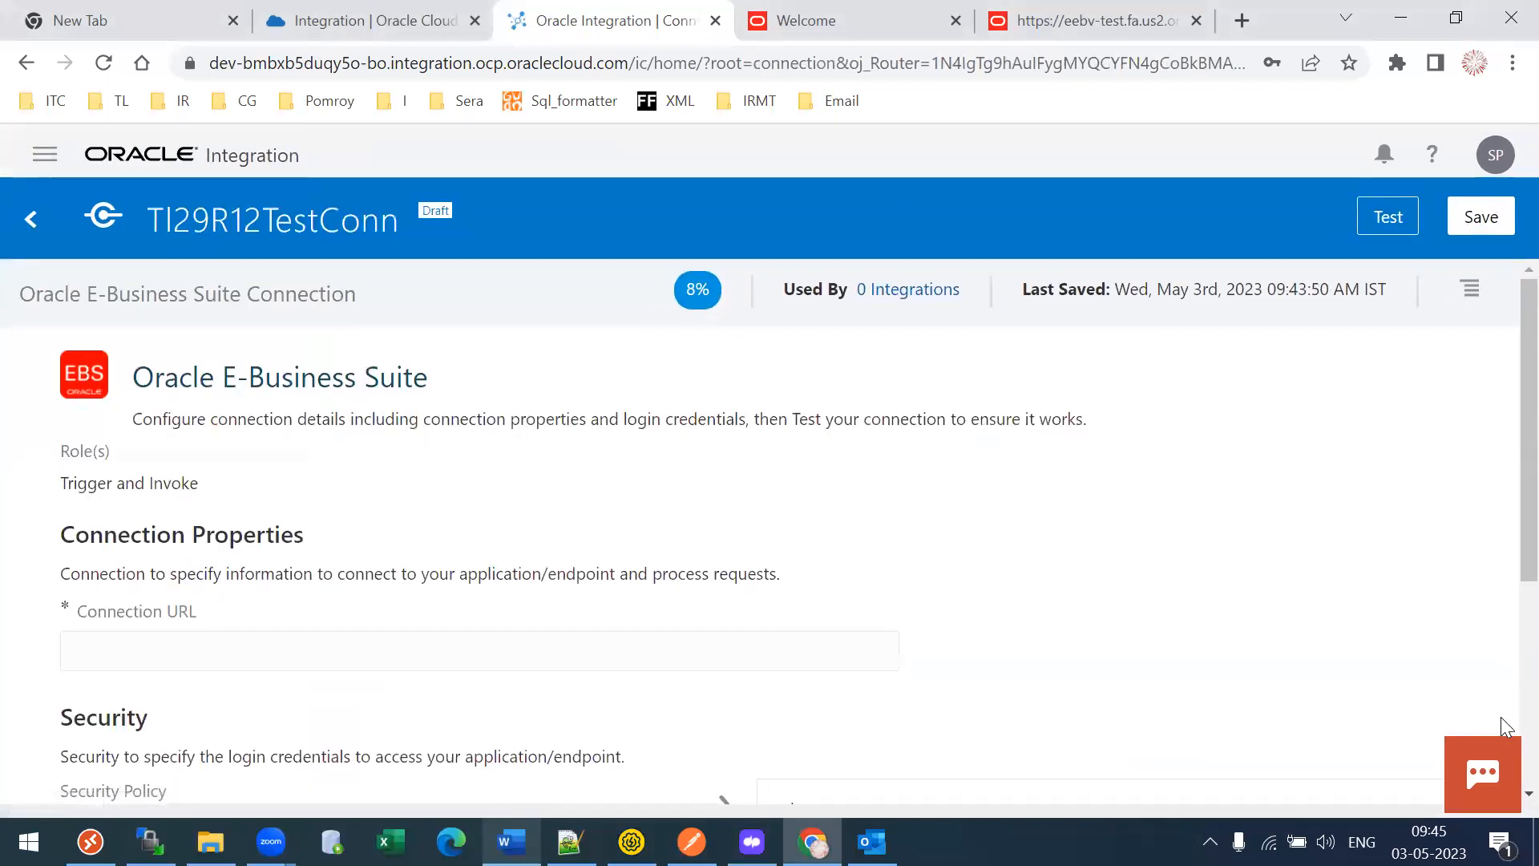
scroll(1501, 729, "down", 4)
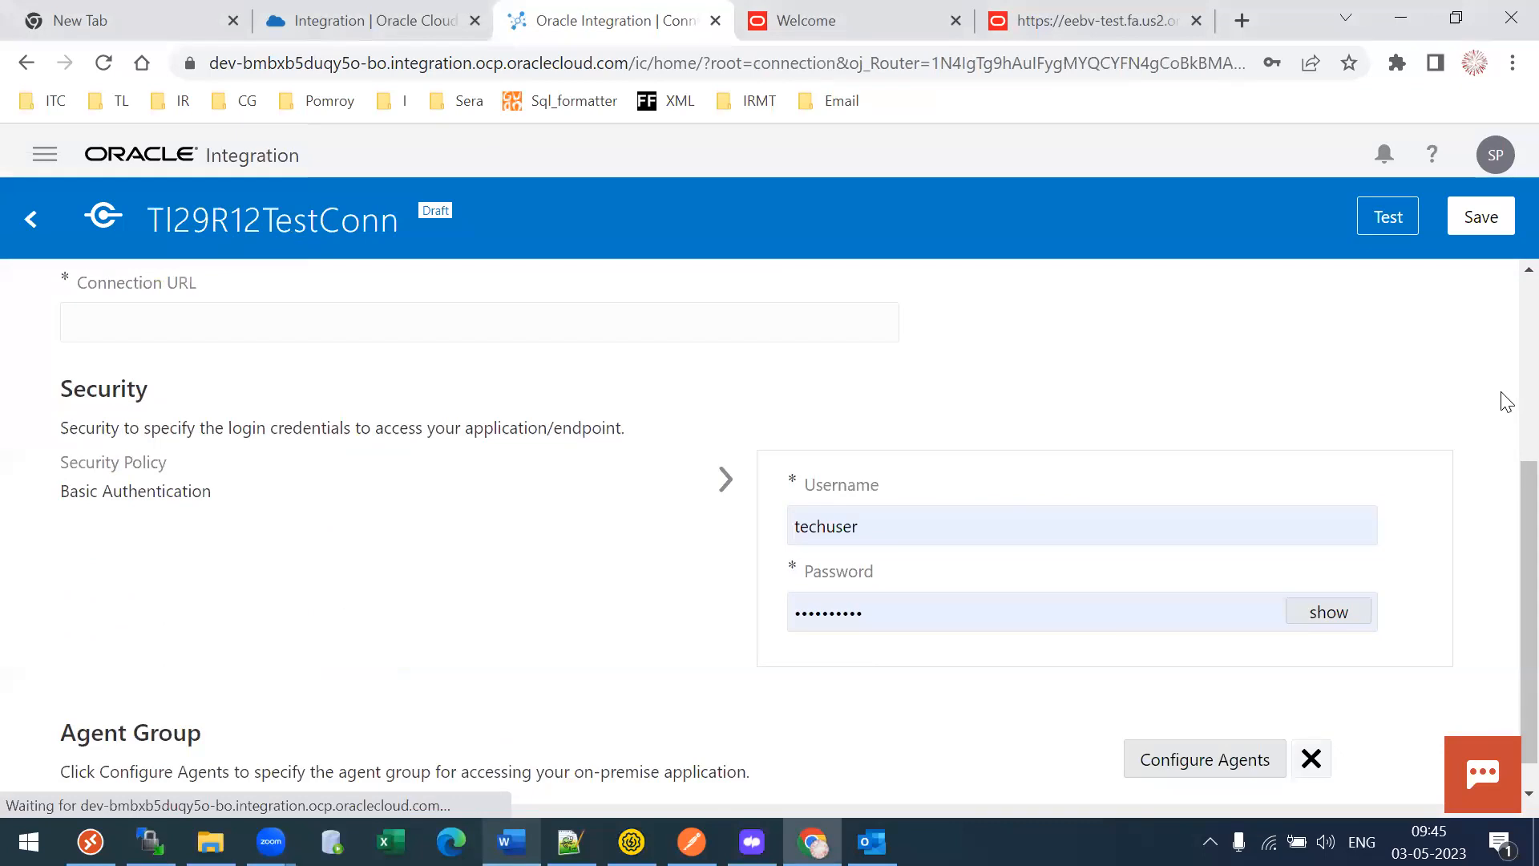
scroll(1502, 652, "down", 1)
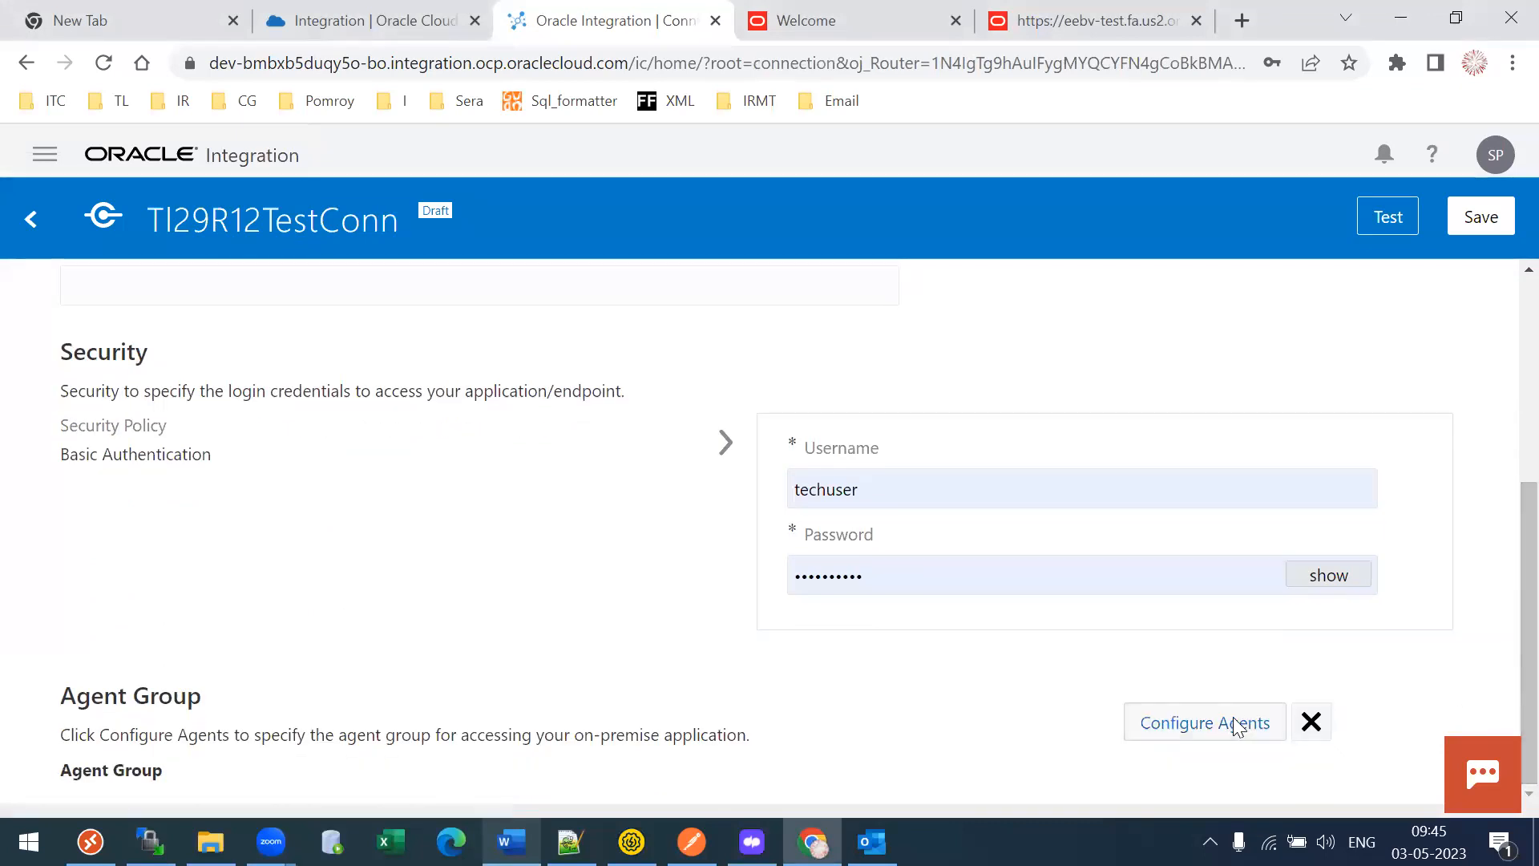
left_click(1176, 730)
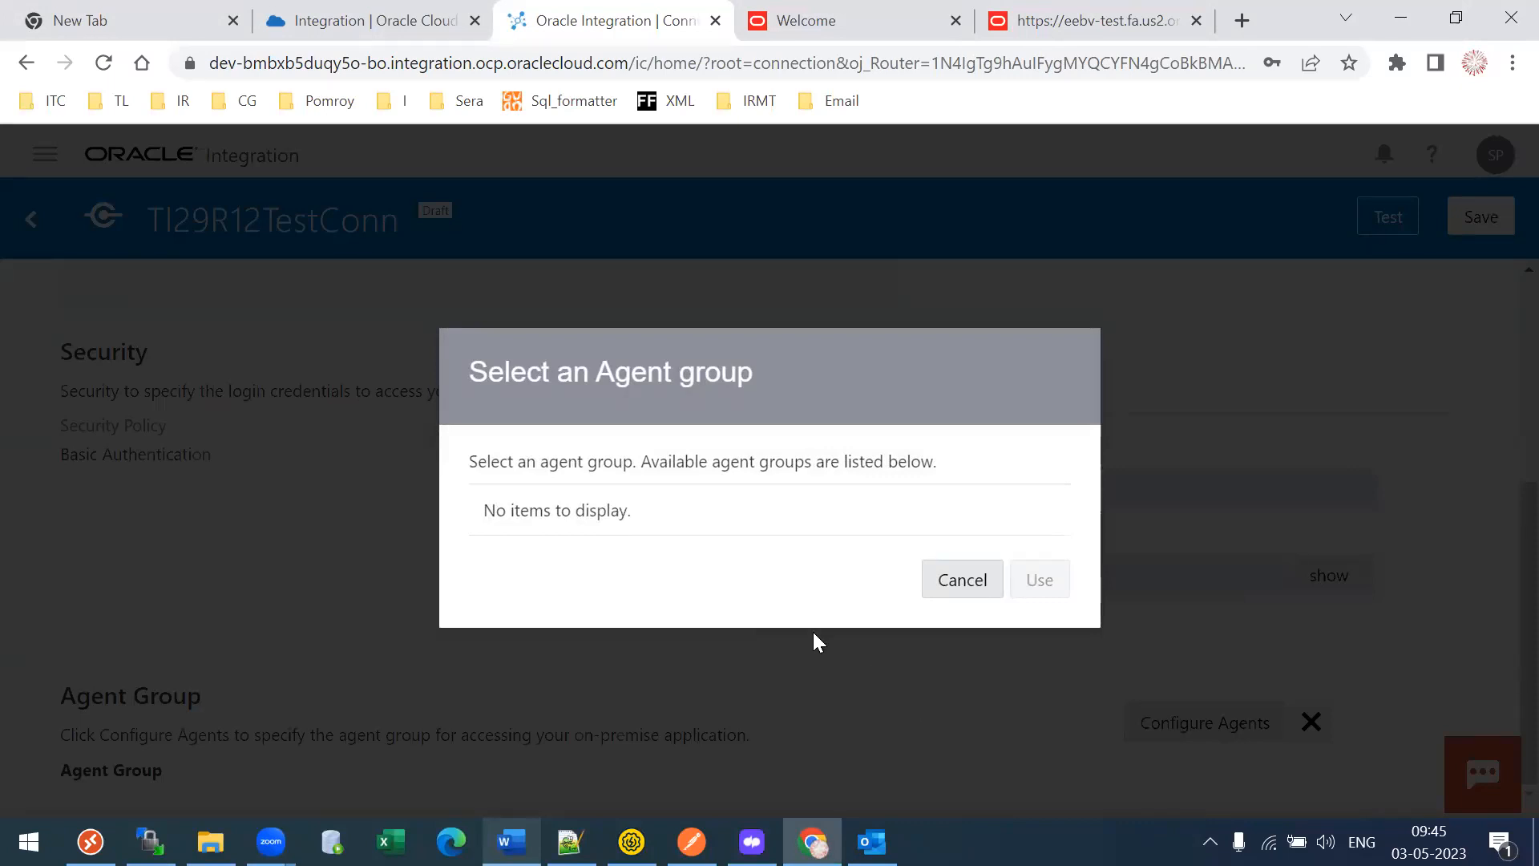
- Confirm the agent group list is still empty on a second try, then leave the editing page
left_click(954, 582)
left_click(1207, 725)
left_click(950, 586)
left_click_drag(1526, 633, 1525, 300)
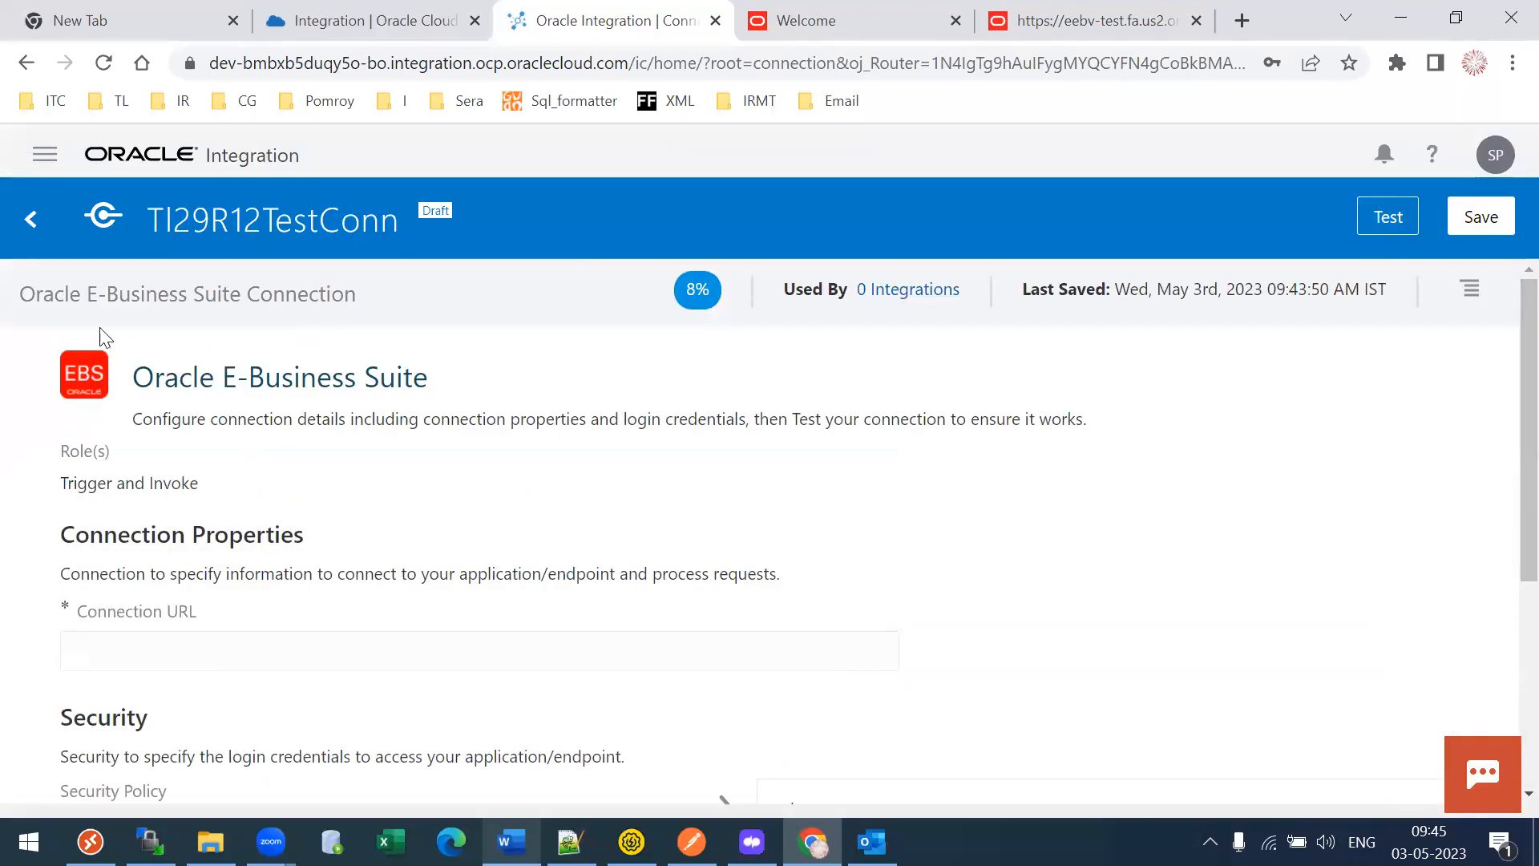
left_click(32, 219)
- Discard unsaved changes so Tl29R12TestConn stays a draft, and go to the Integrations list
left_click(1375, 458)
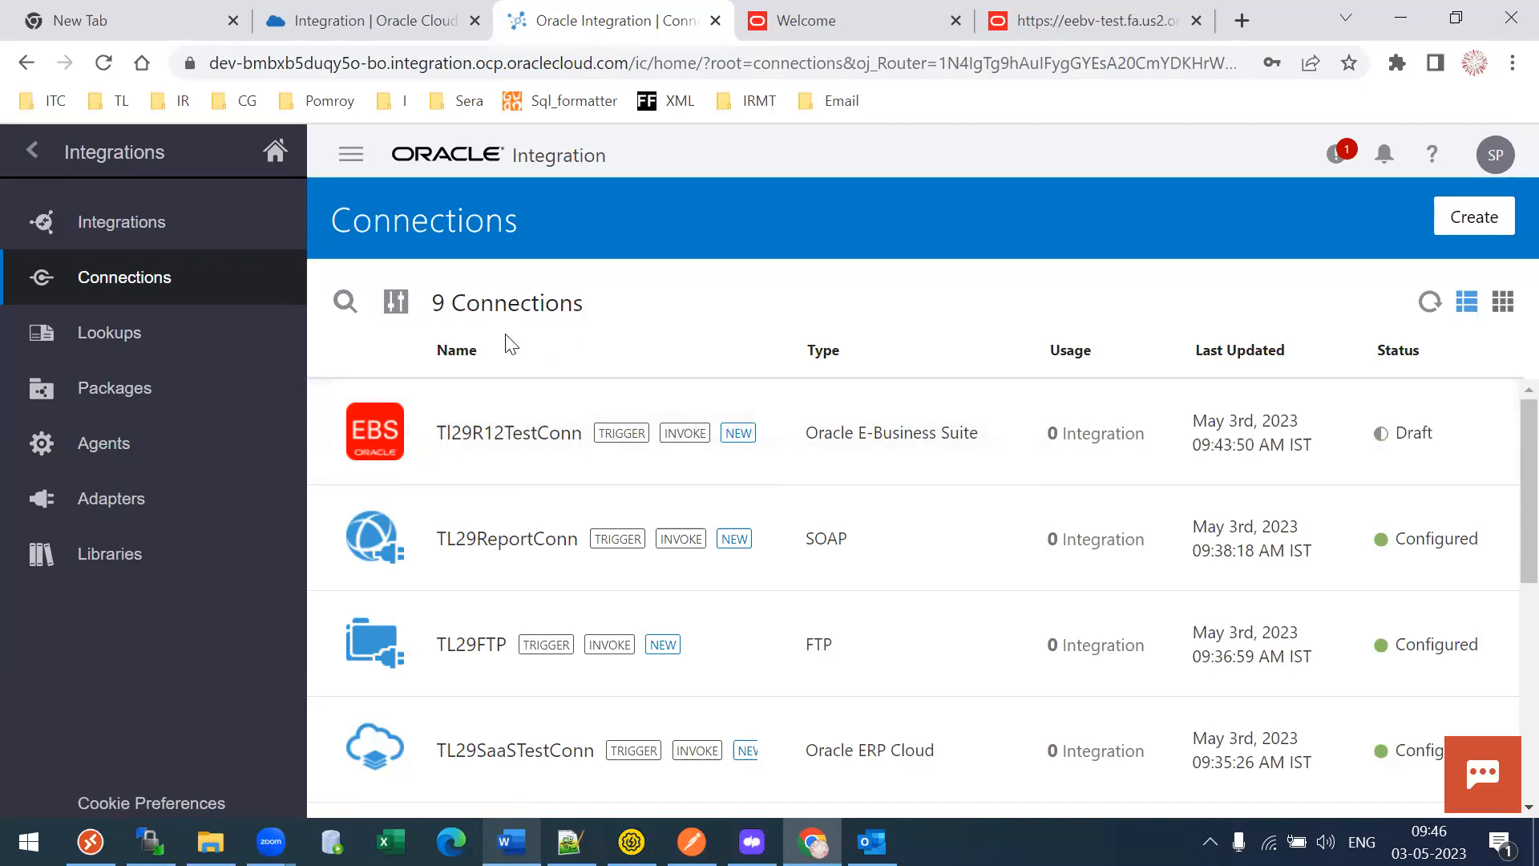
left_click(126, 234)
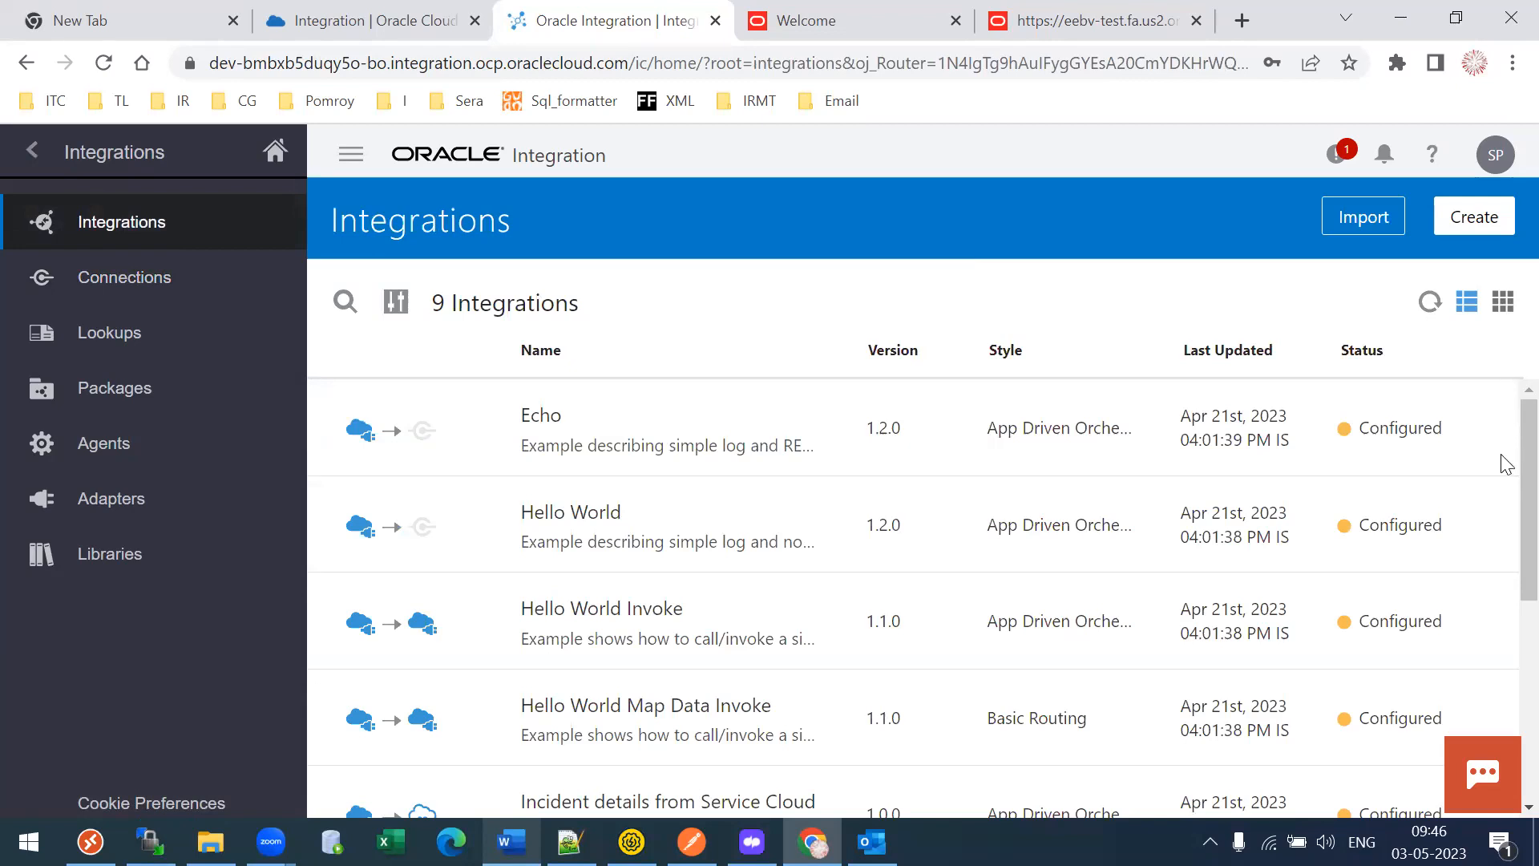
- View the empty Lookups page with 0 lookups, then bring WinSCP to the front
left_click_drag(1501, 481, 413, 283)
left_click(540, 309)
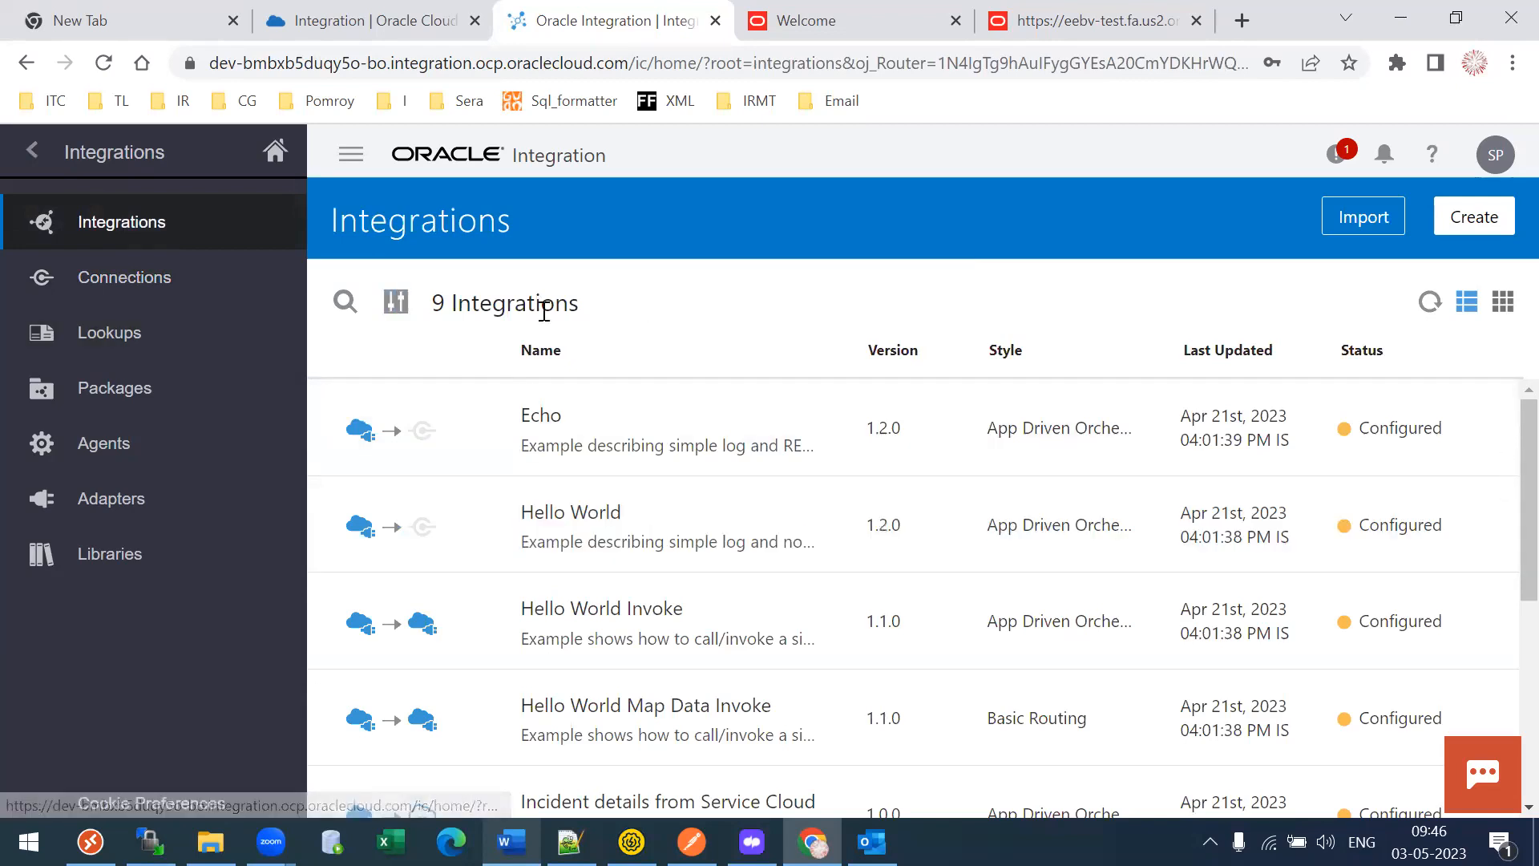
left_click(90, 353)
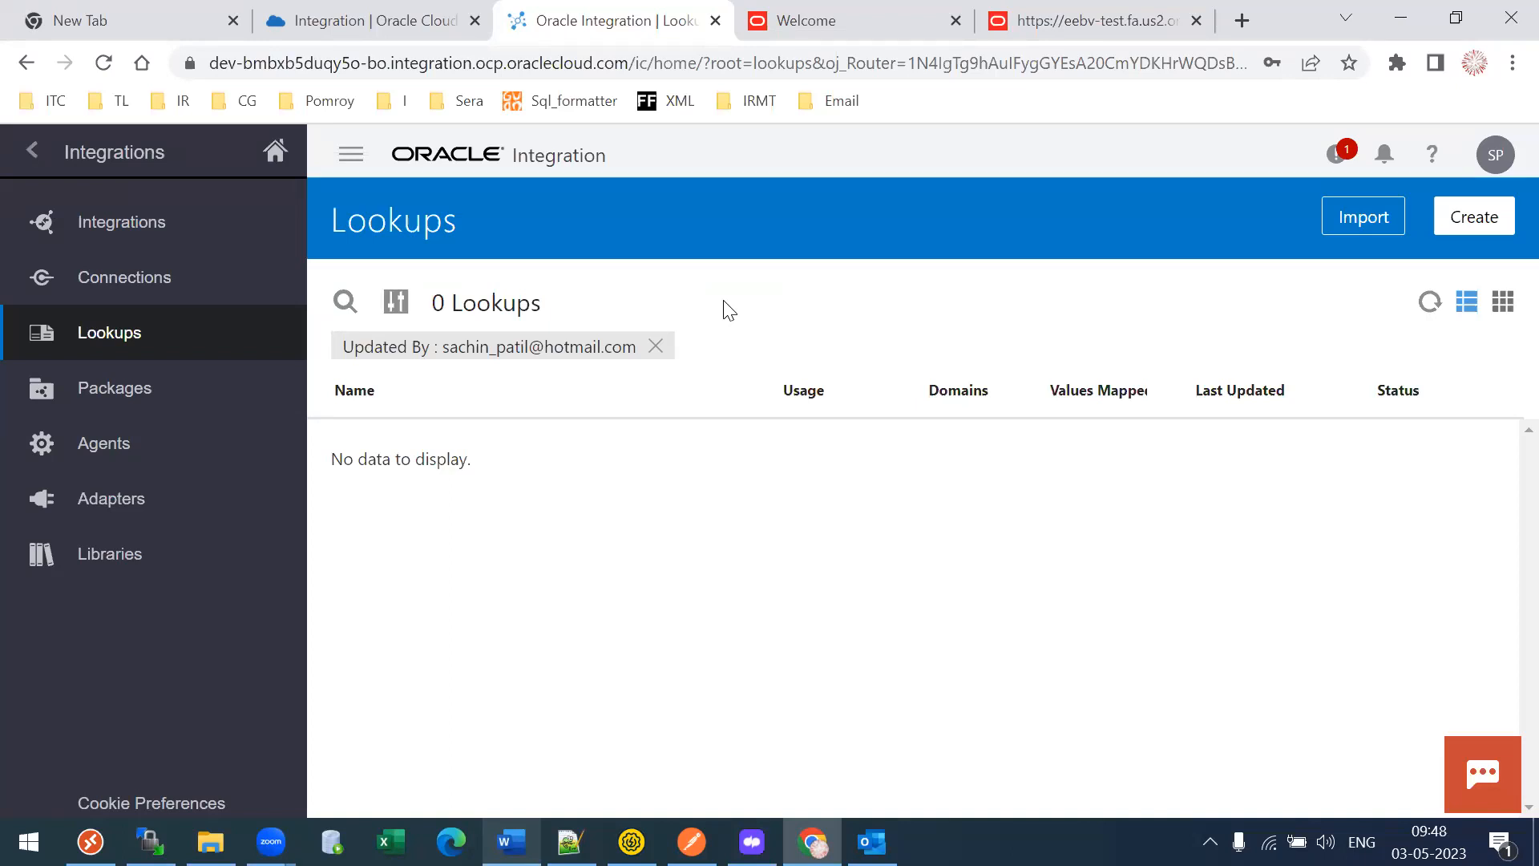
left_click(150, 842)
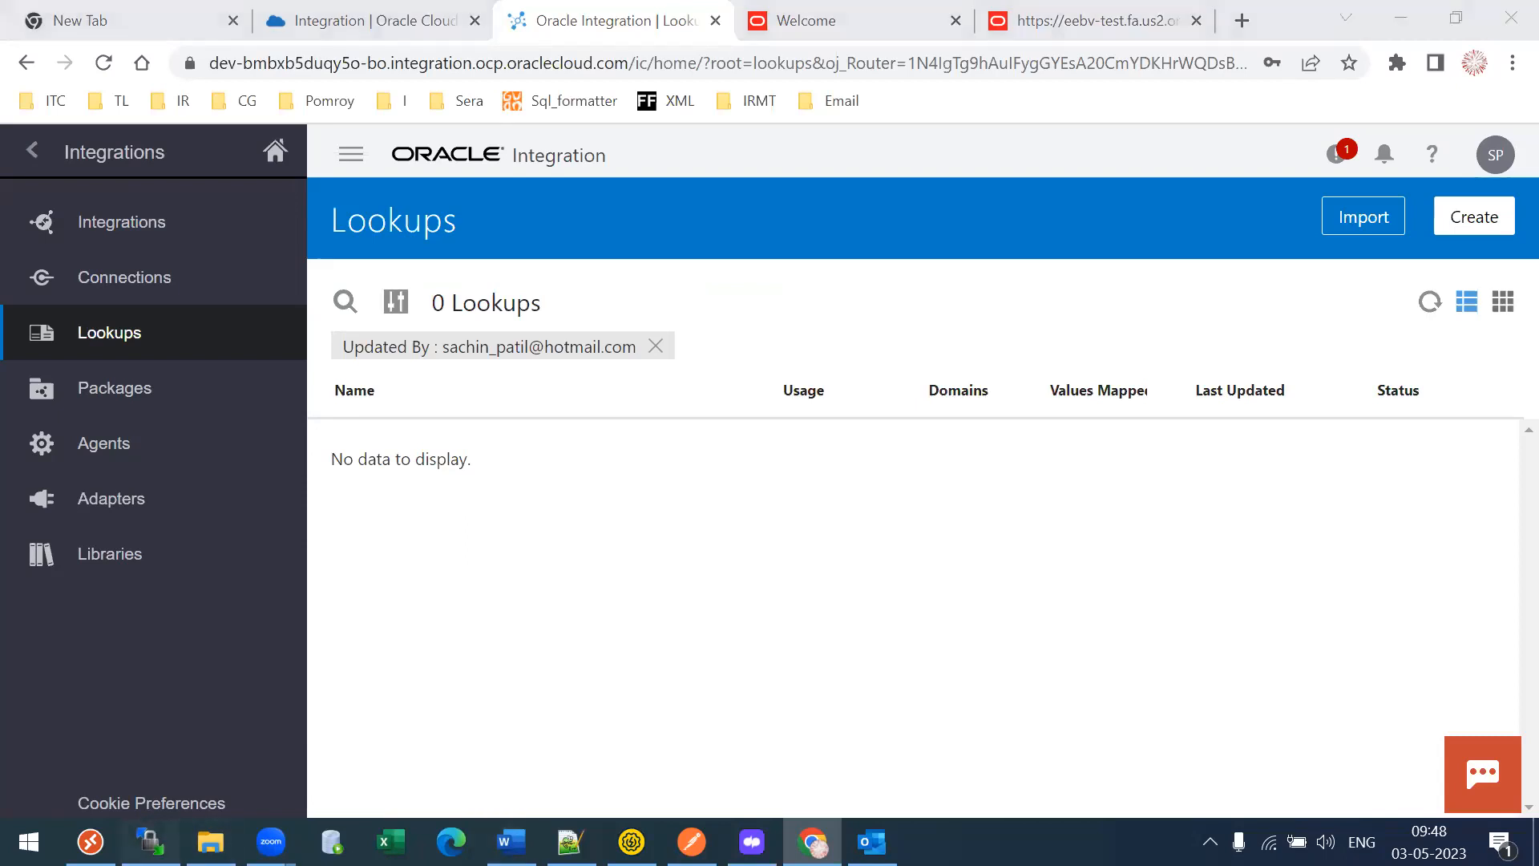
- Log in to TechleadsFTP in a new WinSCP session, select MANNING STATS.csv, and return to Chrome
left_click(980, 635)
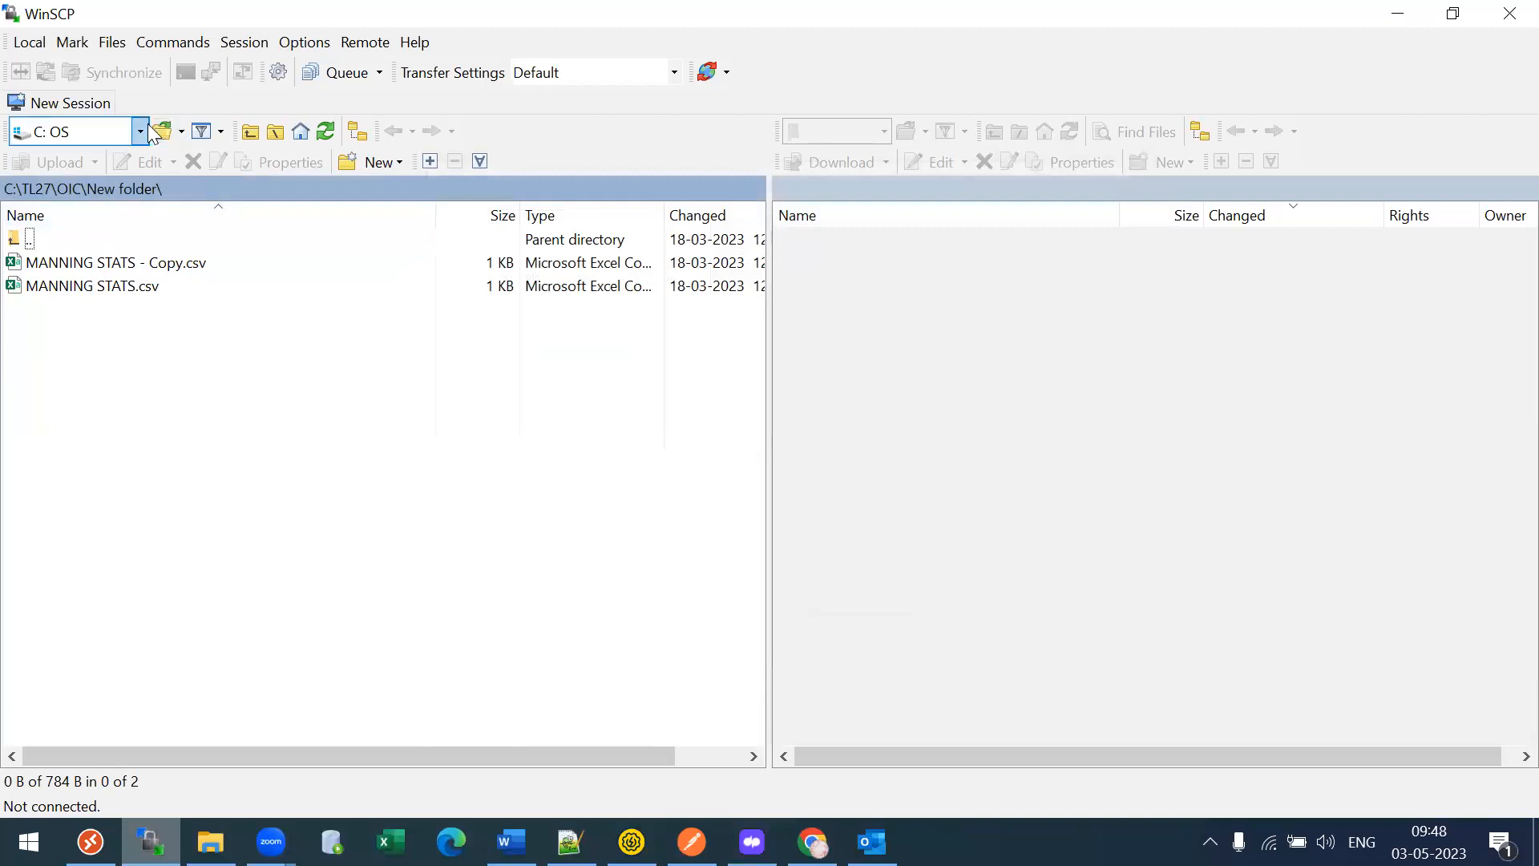
left_click(243, 42)
left_click(276, 61)
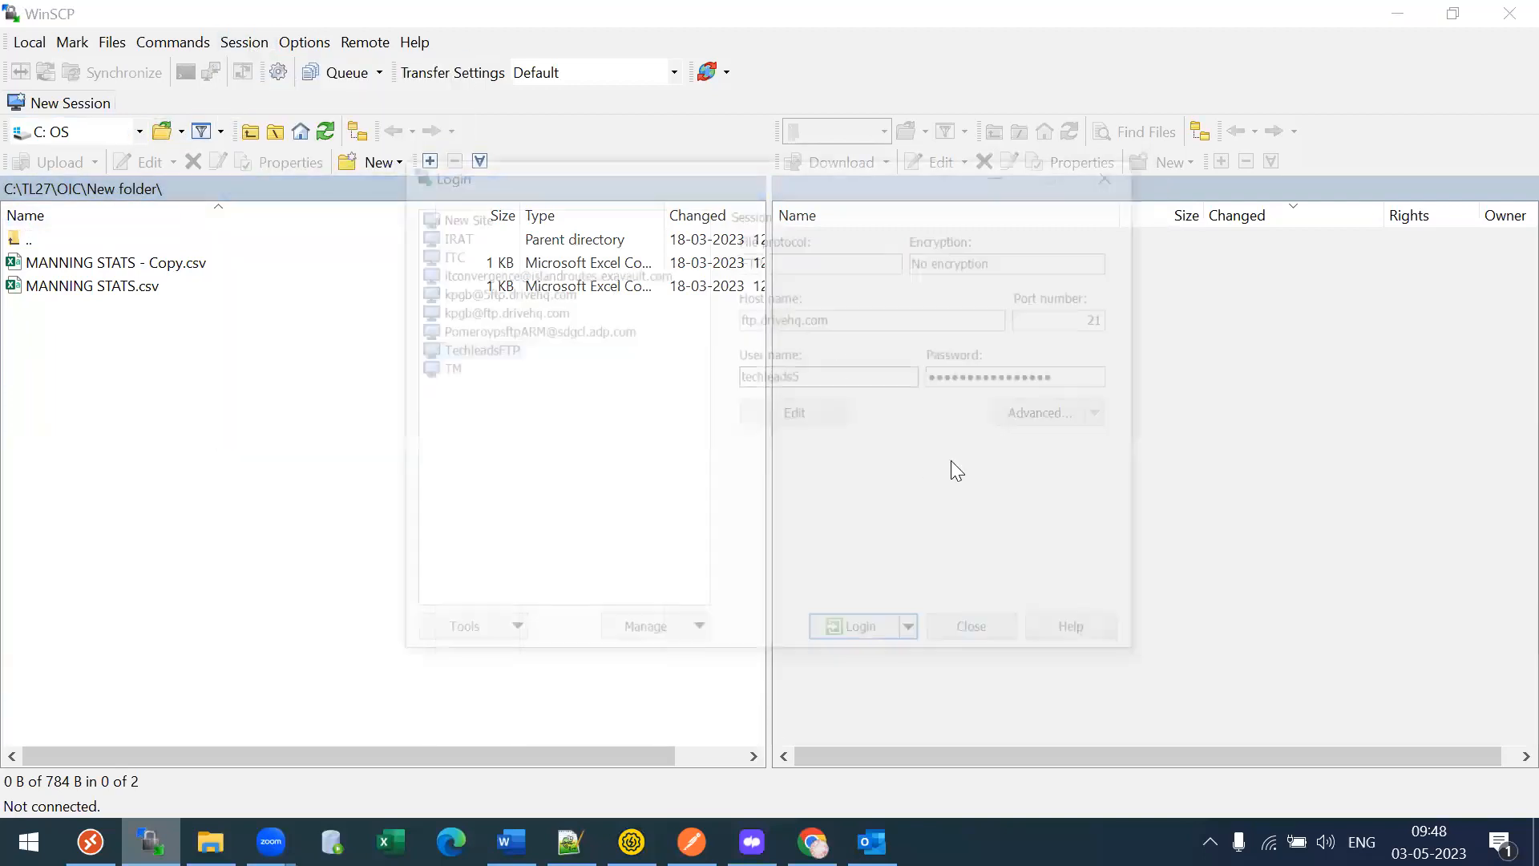
left_click(853, 635)
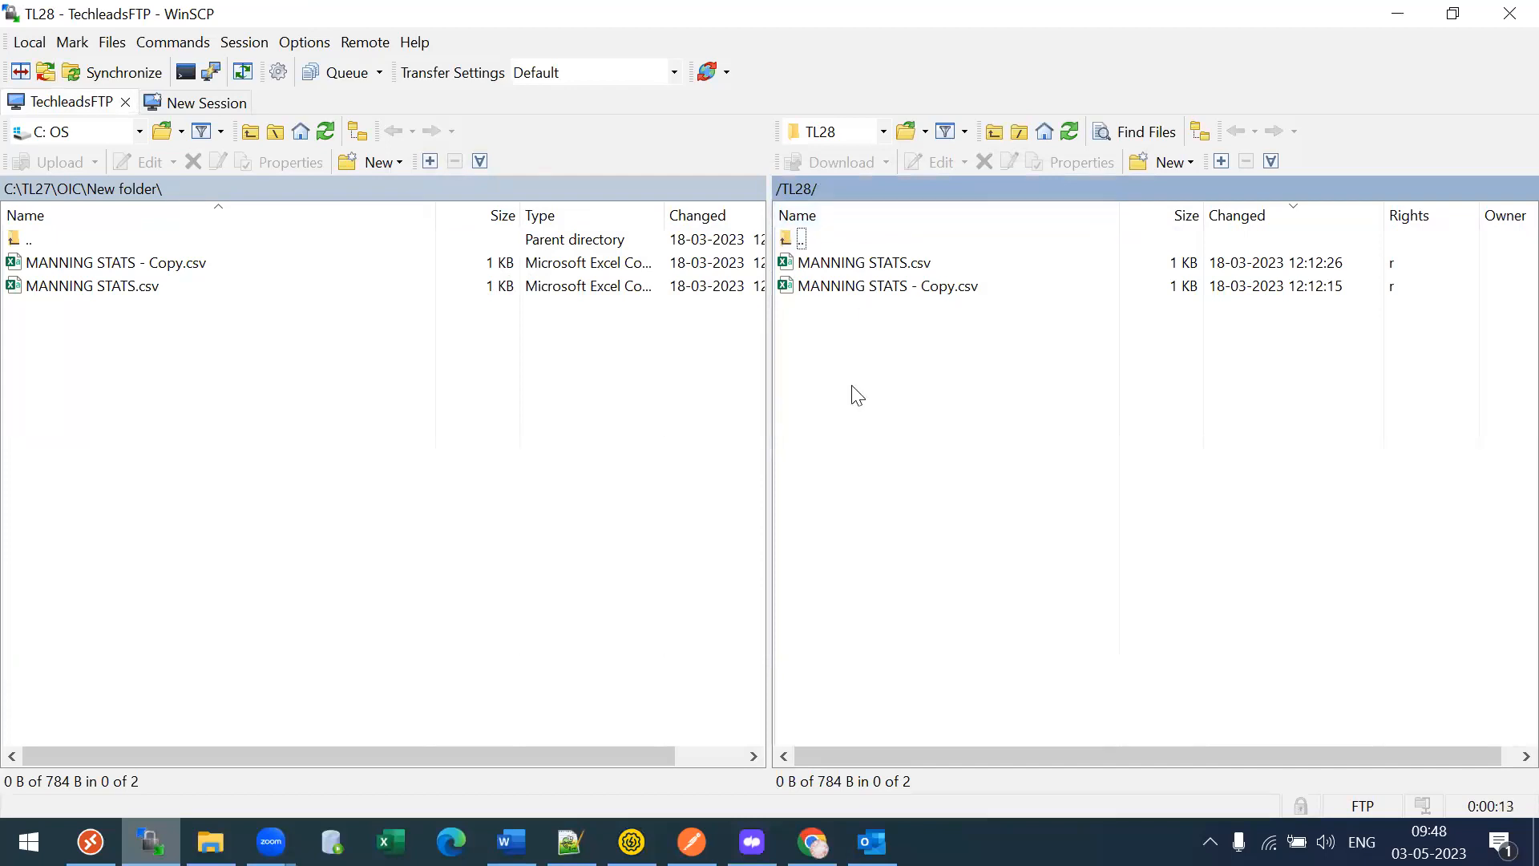
left_click(823, 271)
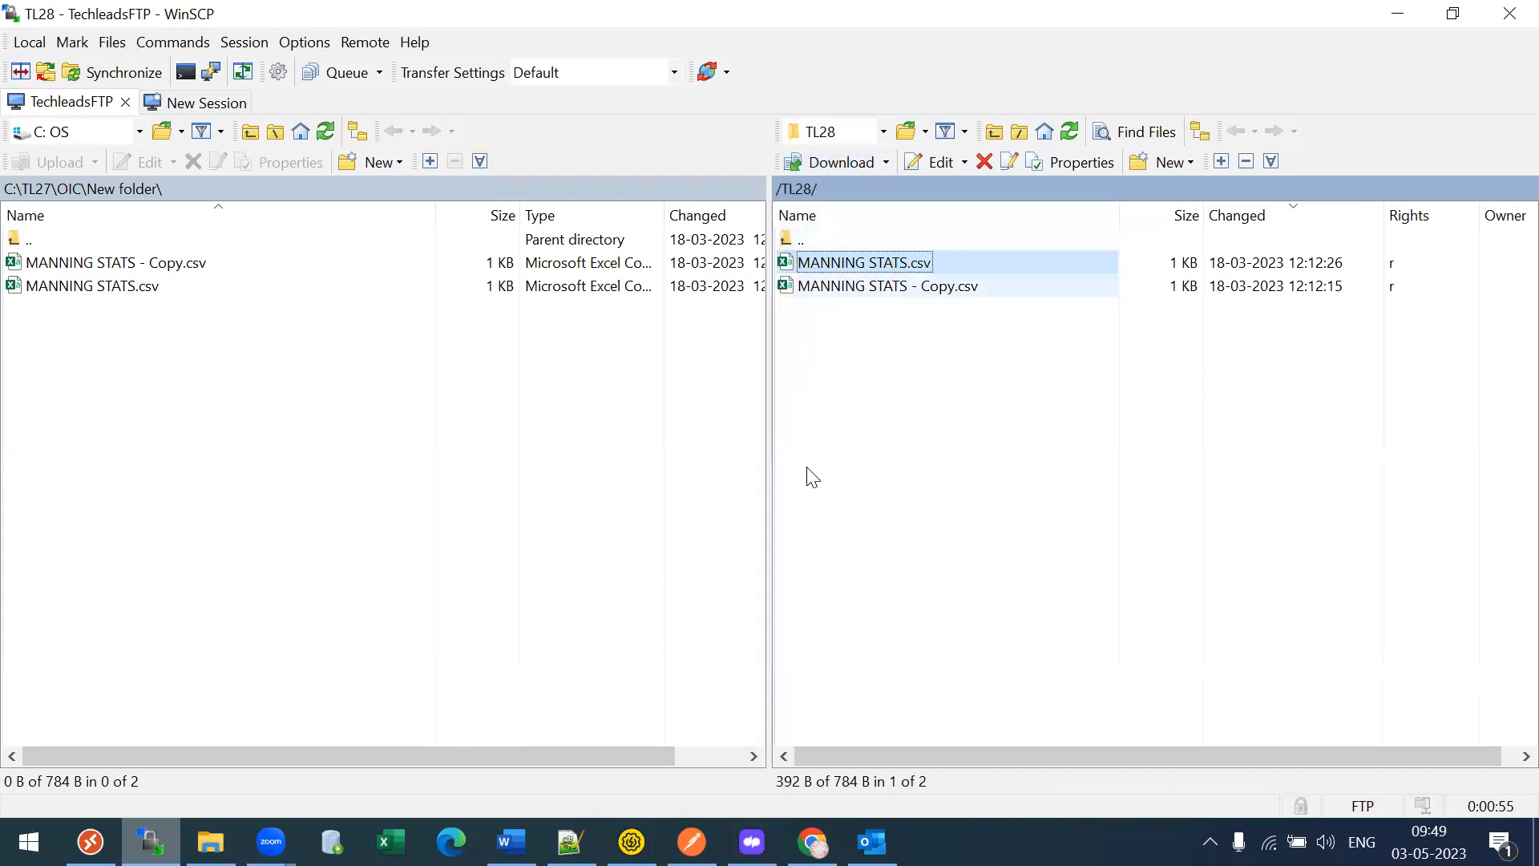
left_click(812, 841)
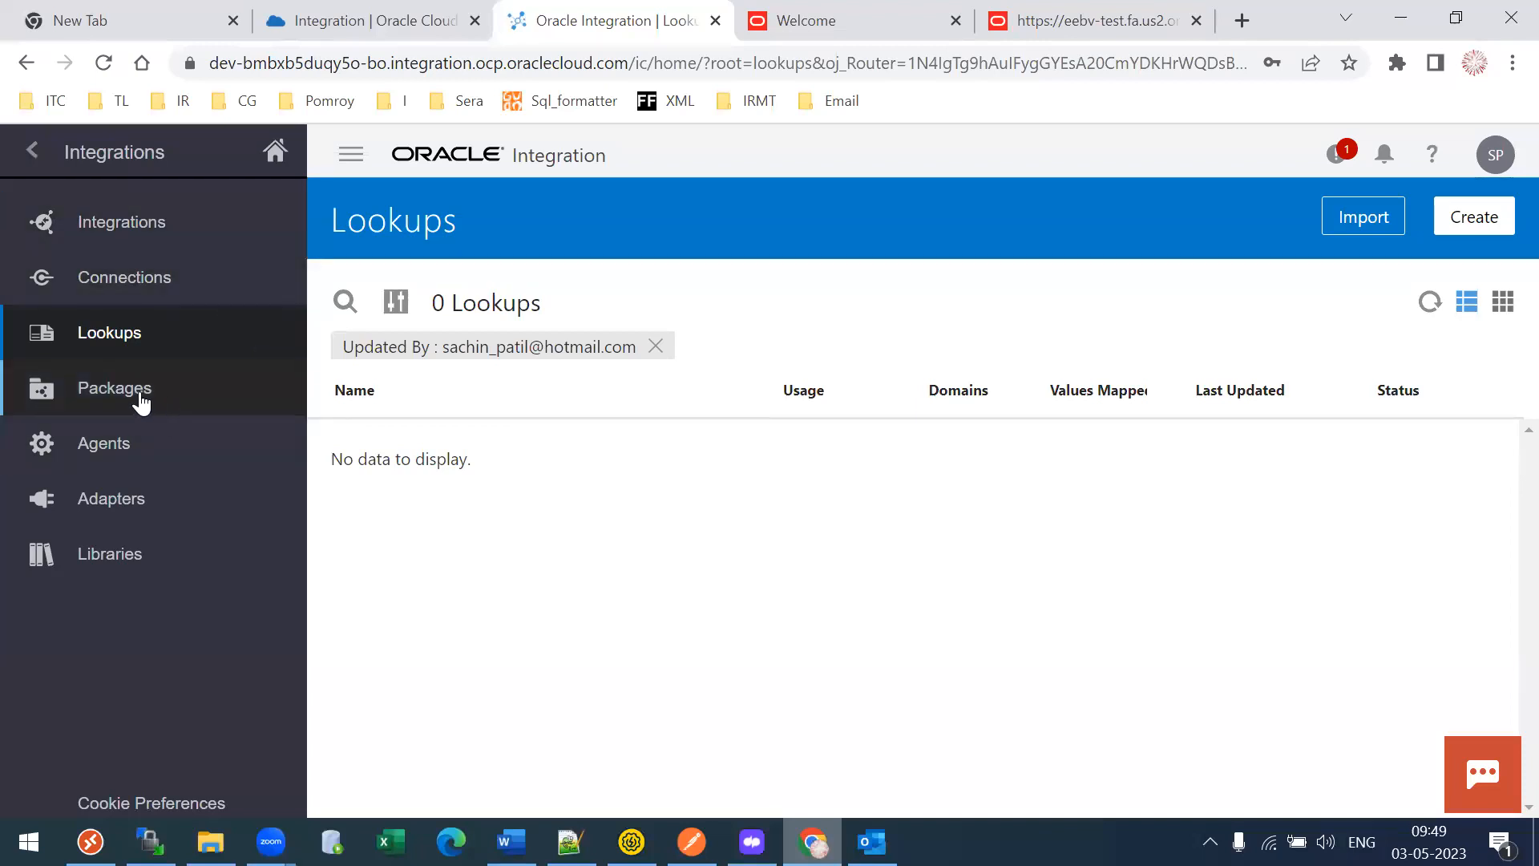
- Show the Packages page with its 9 sample packages, such as samples.oracle.callout
left_click(117, 403)
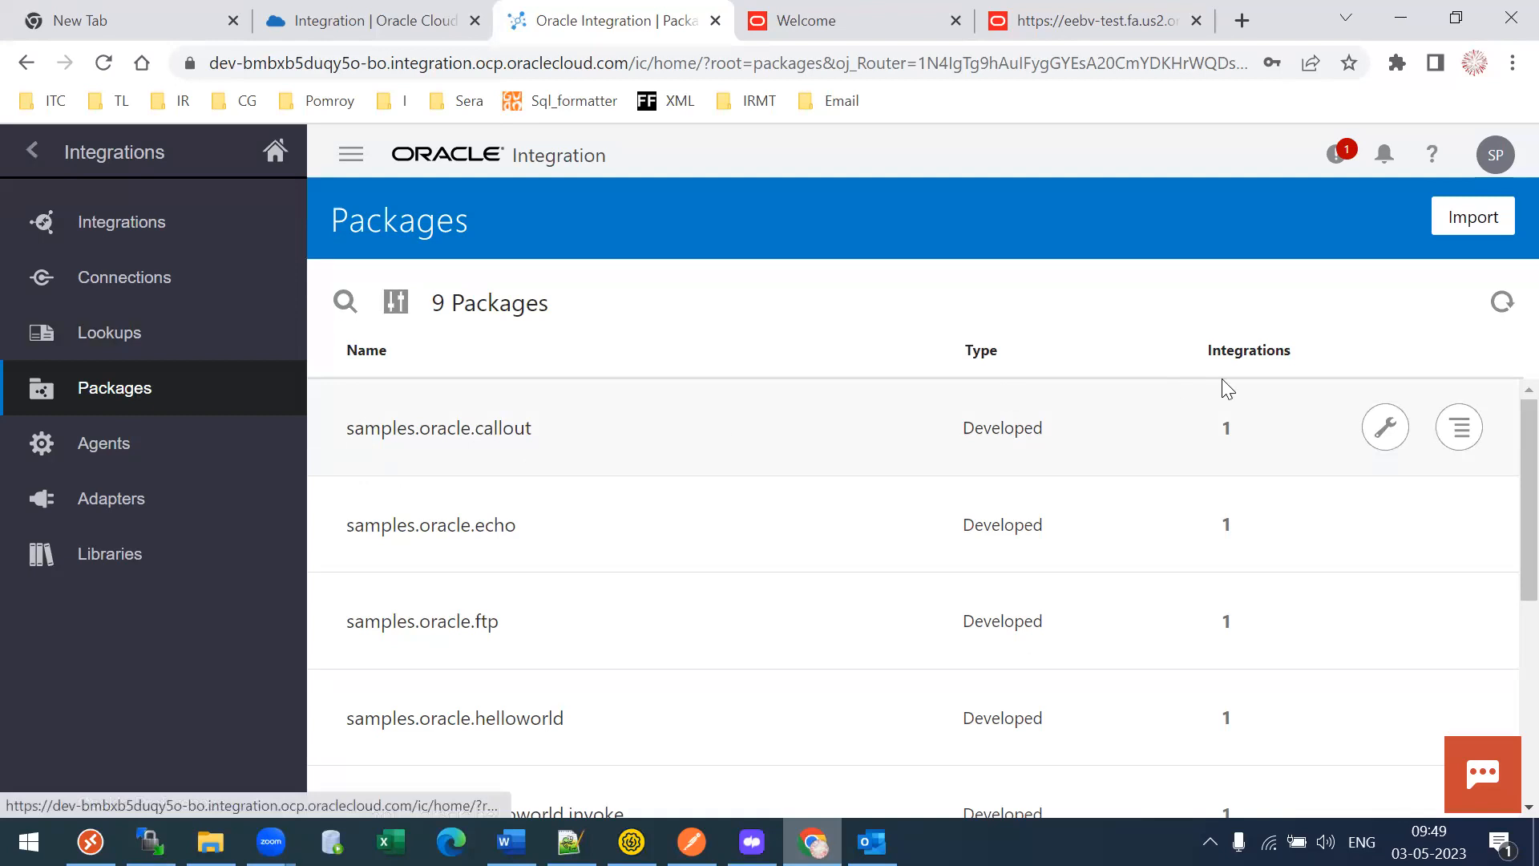
left_click(1229, 432)
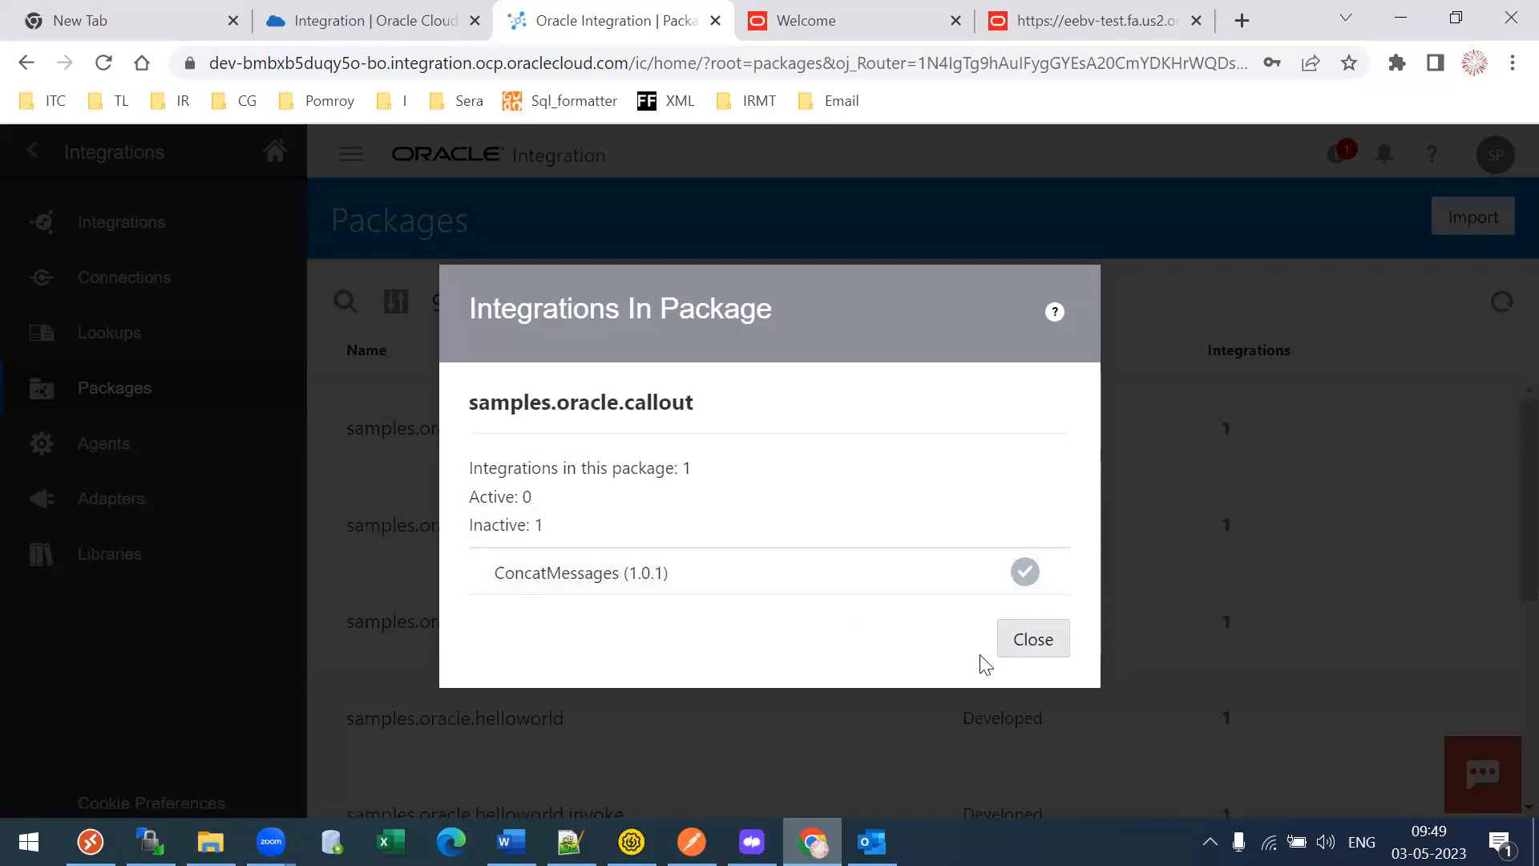
left_click(1035, 643)
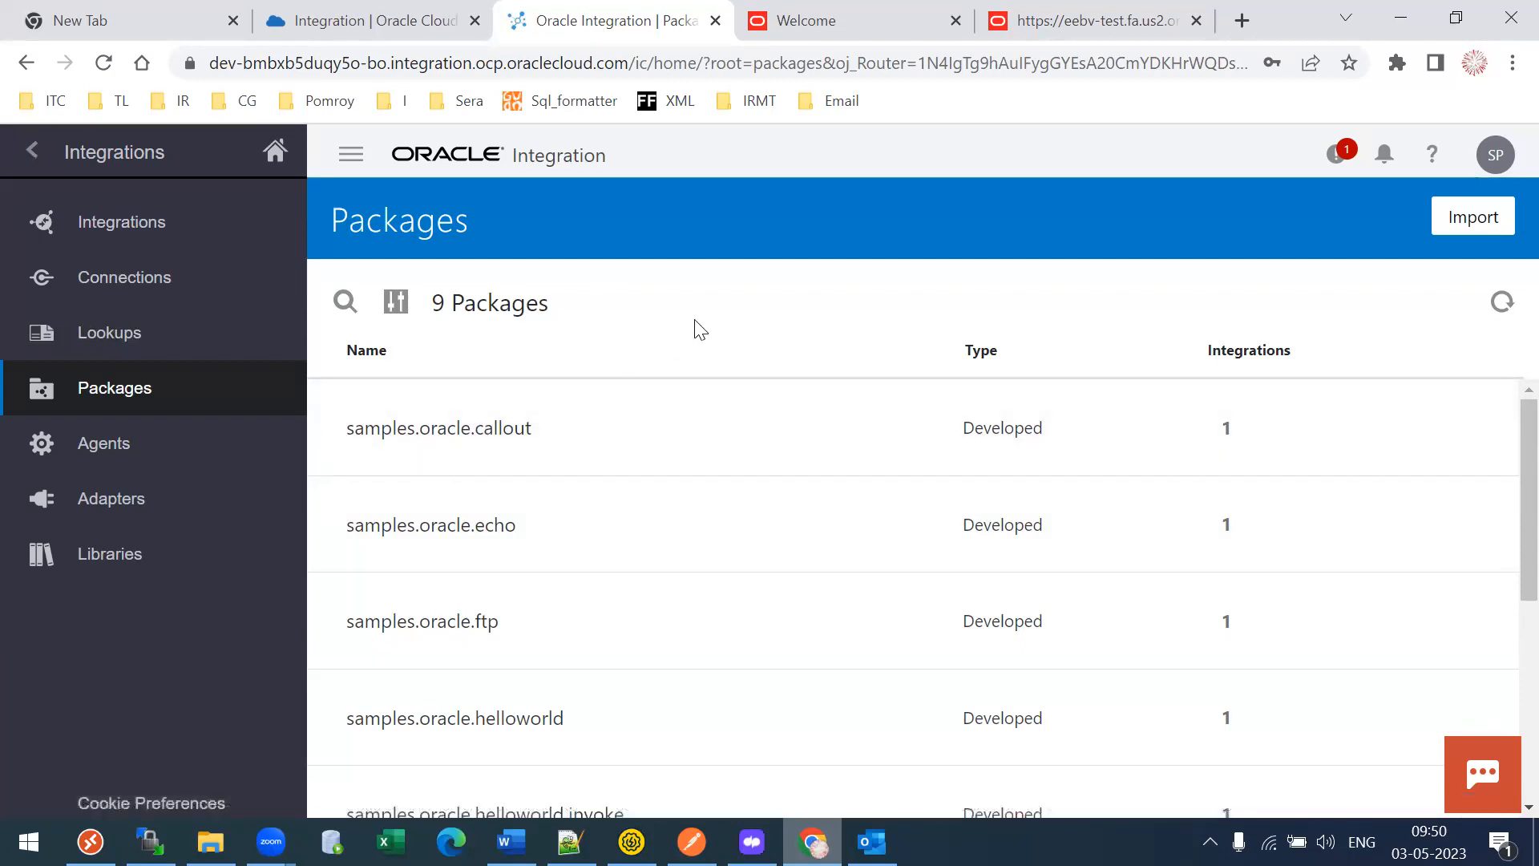
left_click(1225, 433)
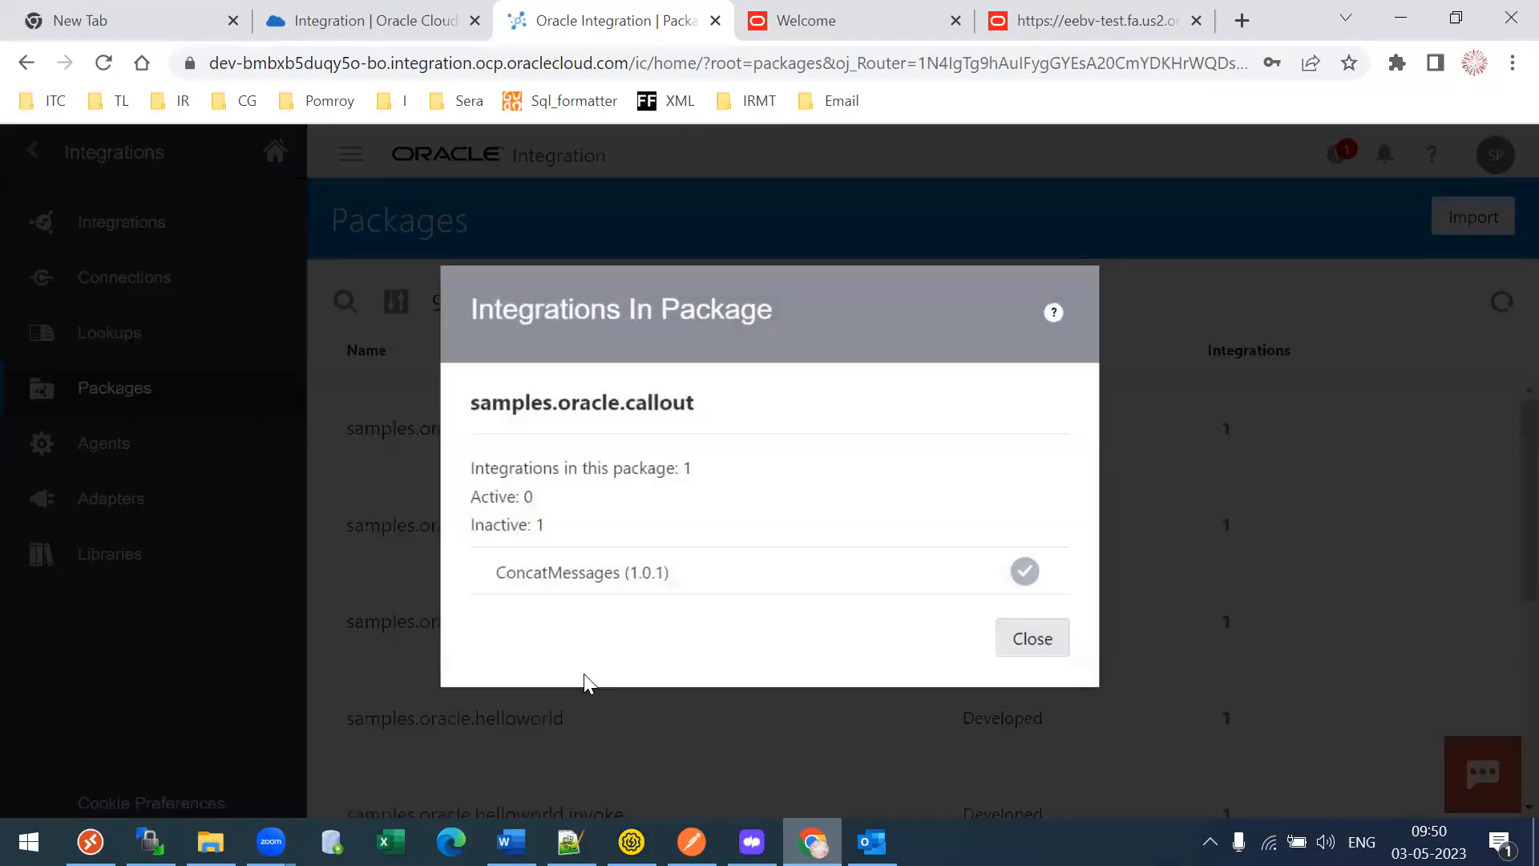
left_click(1031, 641)
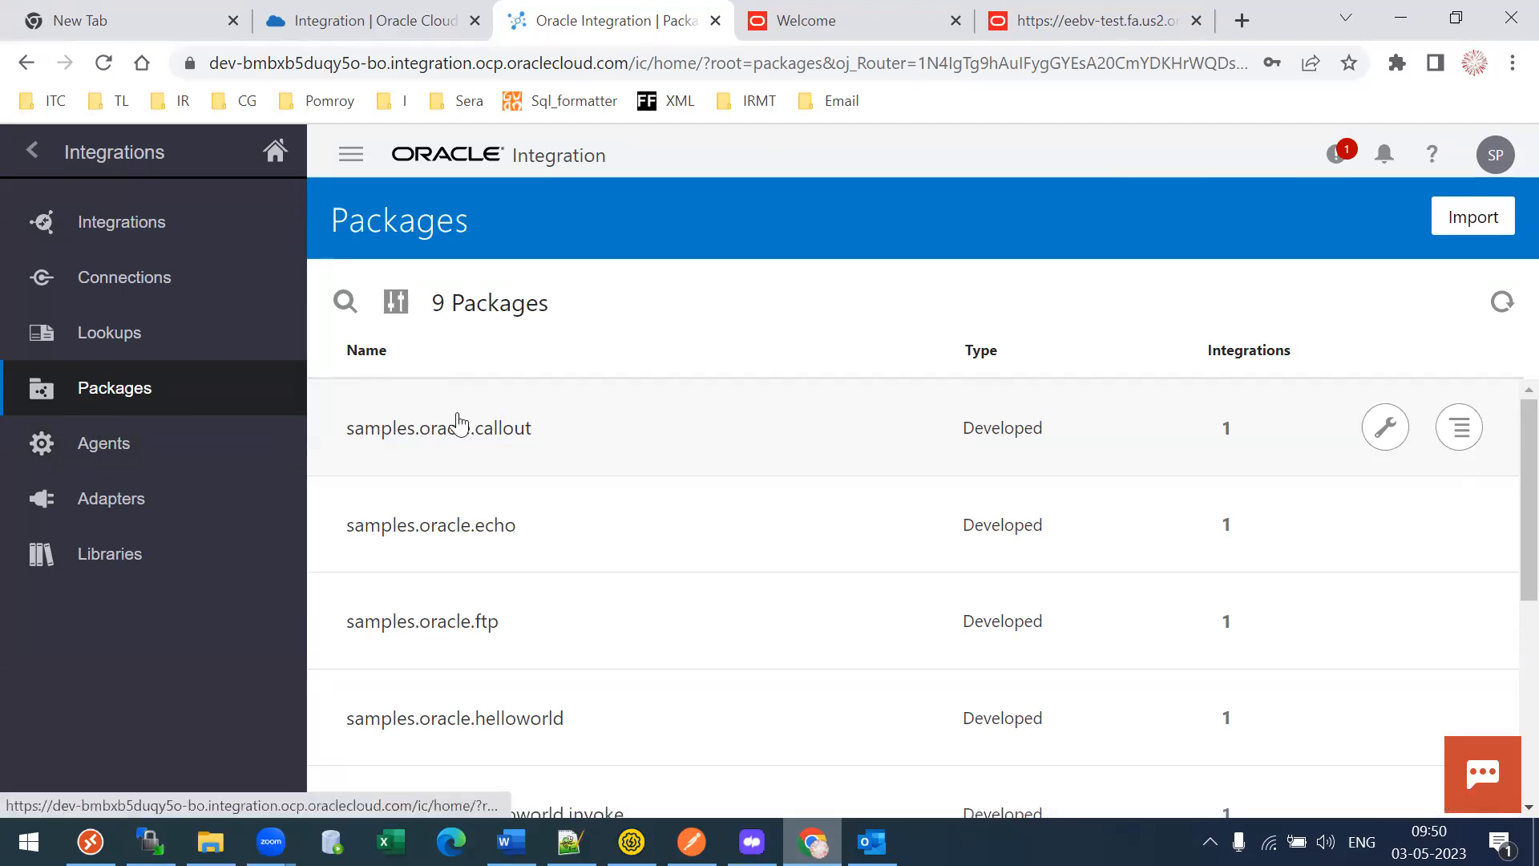
- Show the Libraries page, which lists 0 libraries
left_click(99, 572)
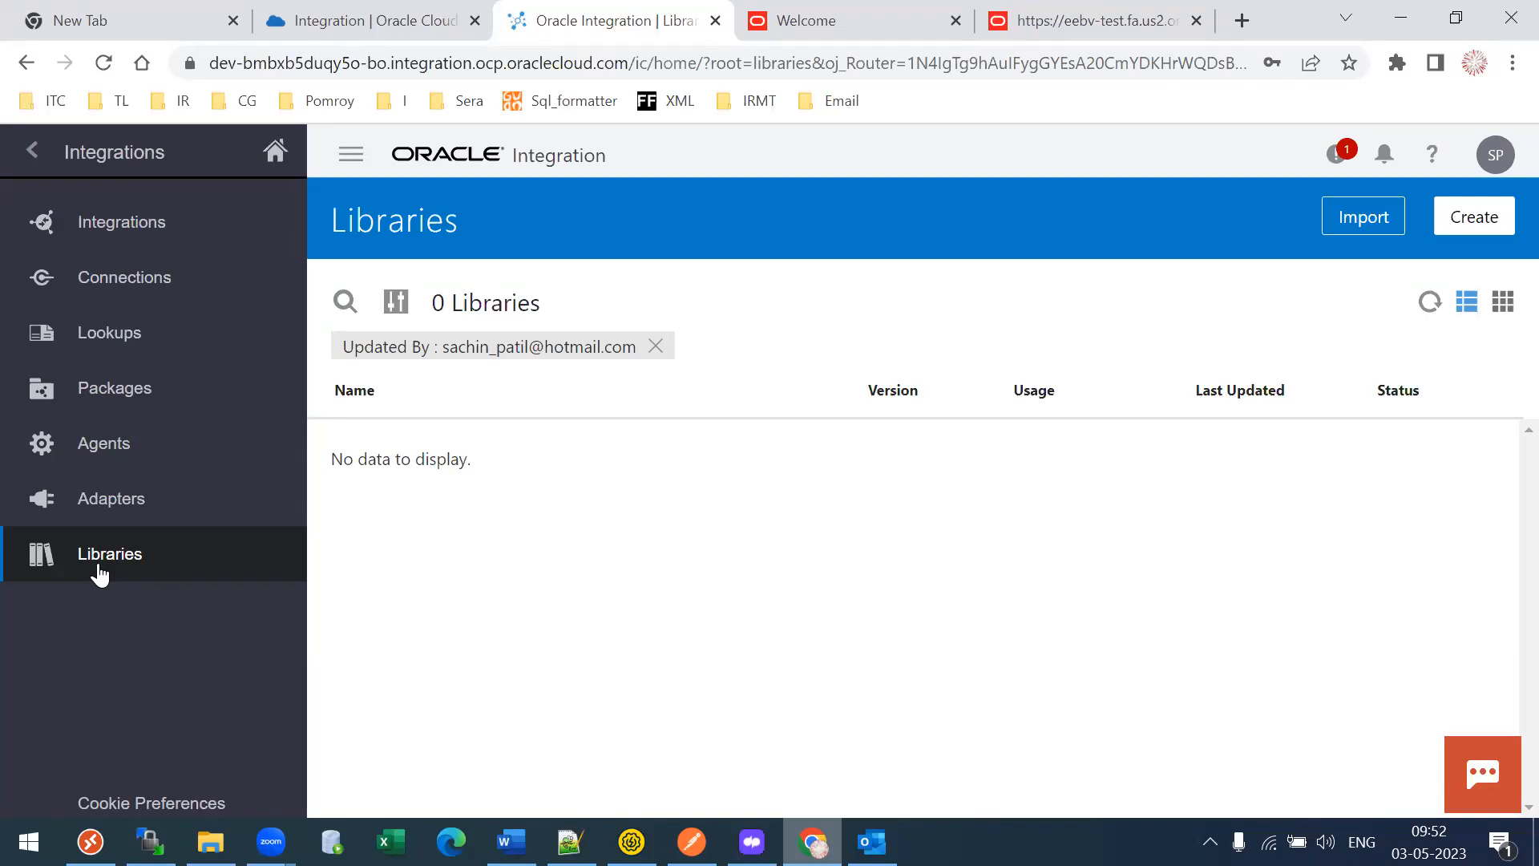
- Return to the Integrations list and start creating a new integration
left_click(85, 243)
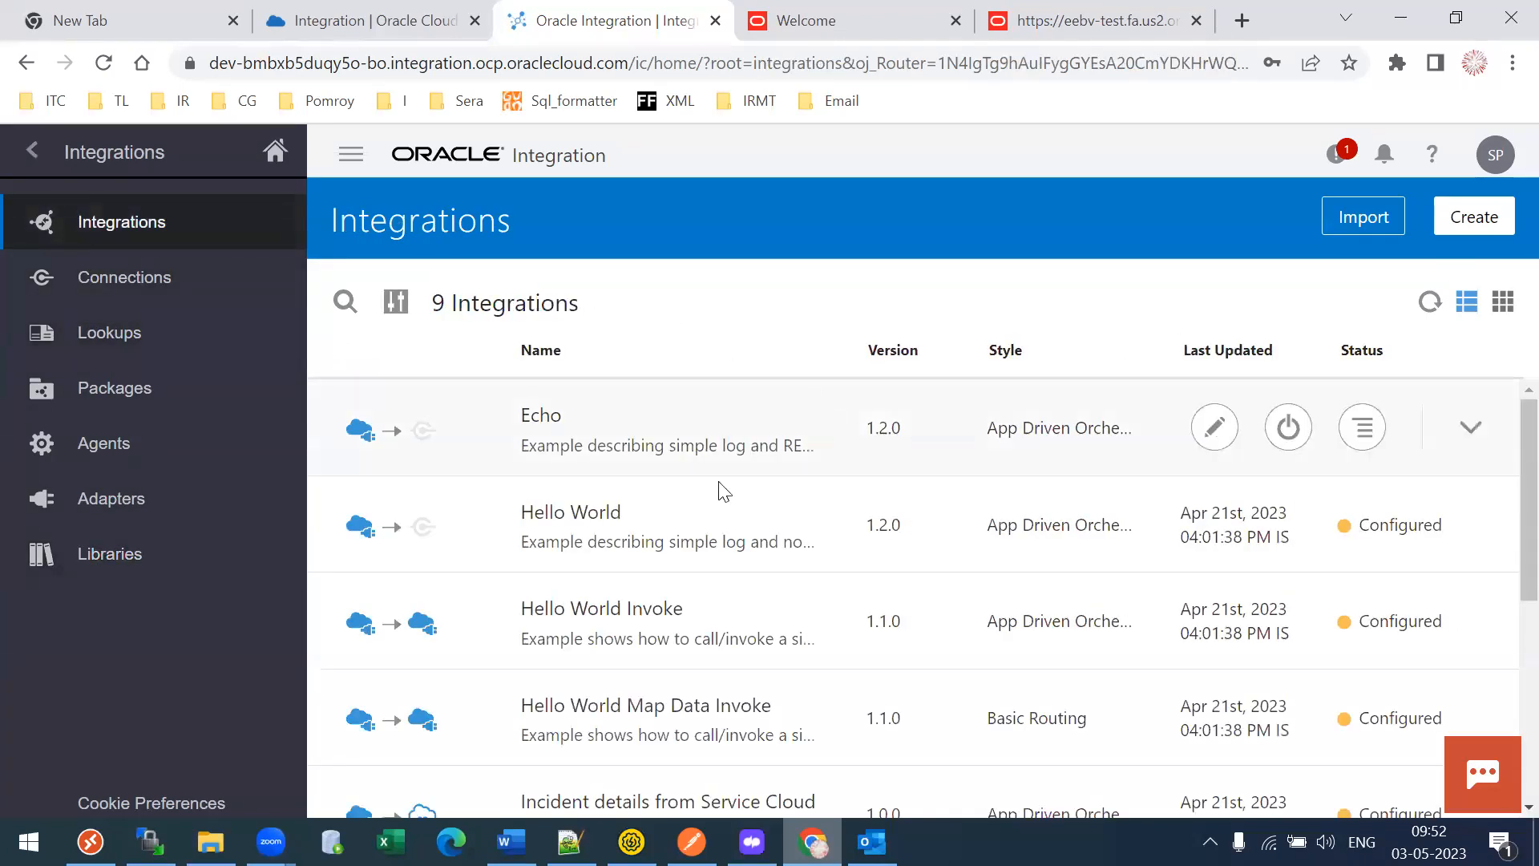
left_click(1502, 213)
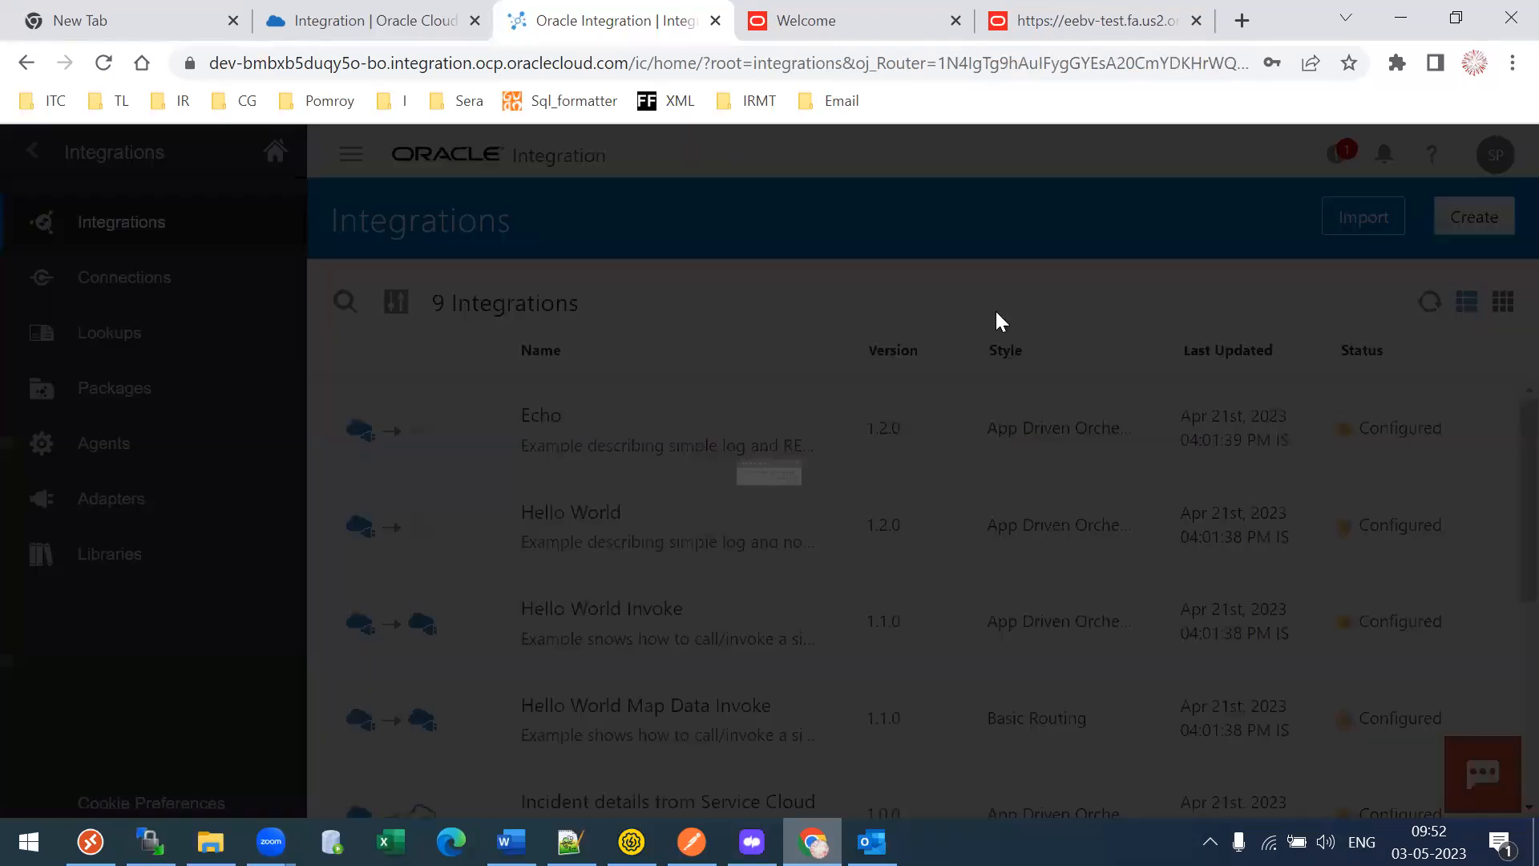
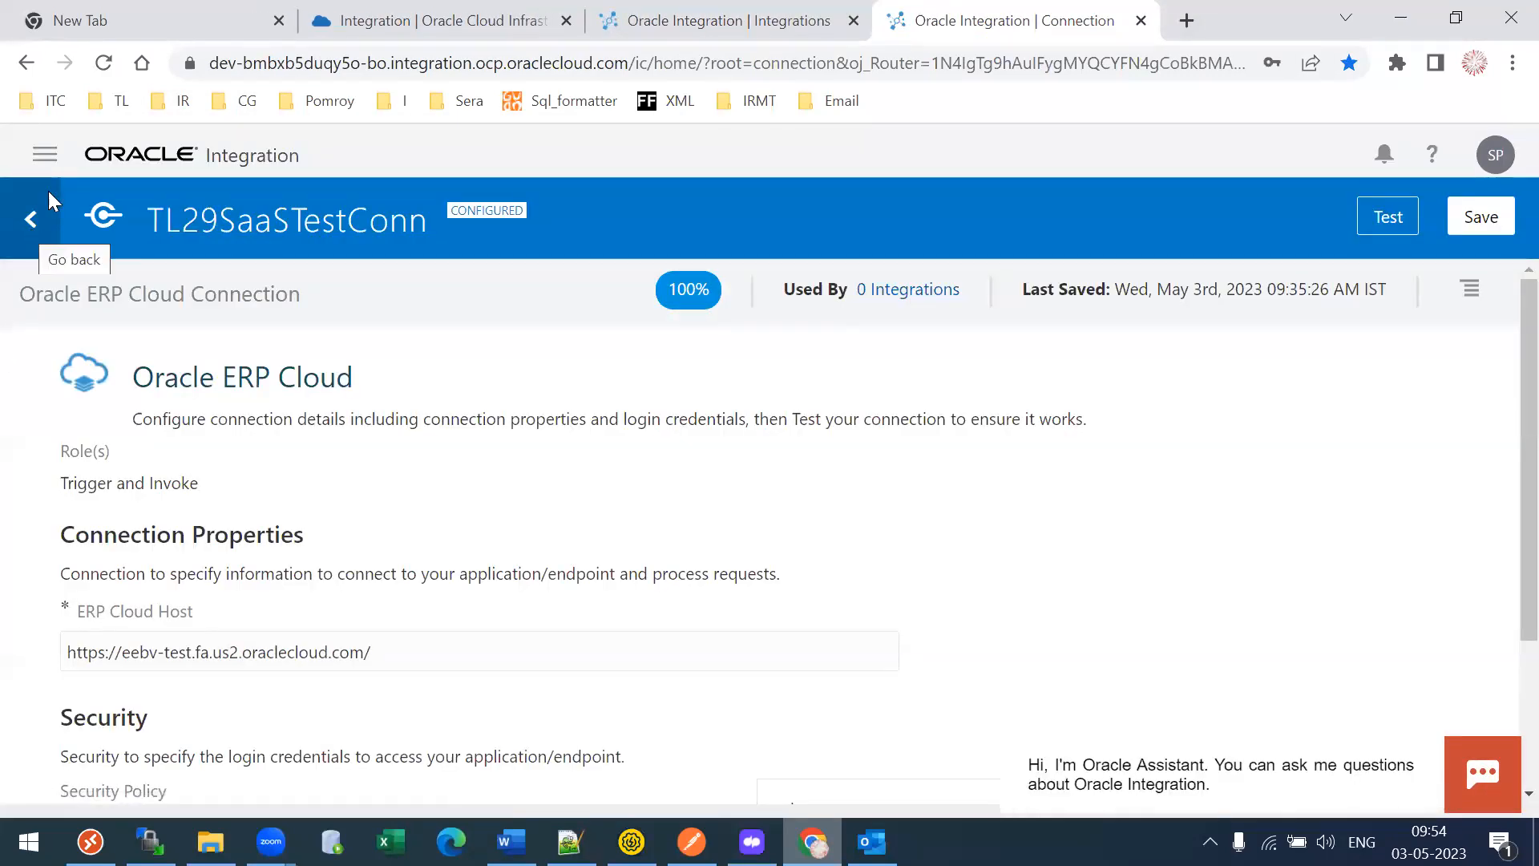
left_click(44, 153)
left_click(140, 389)
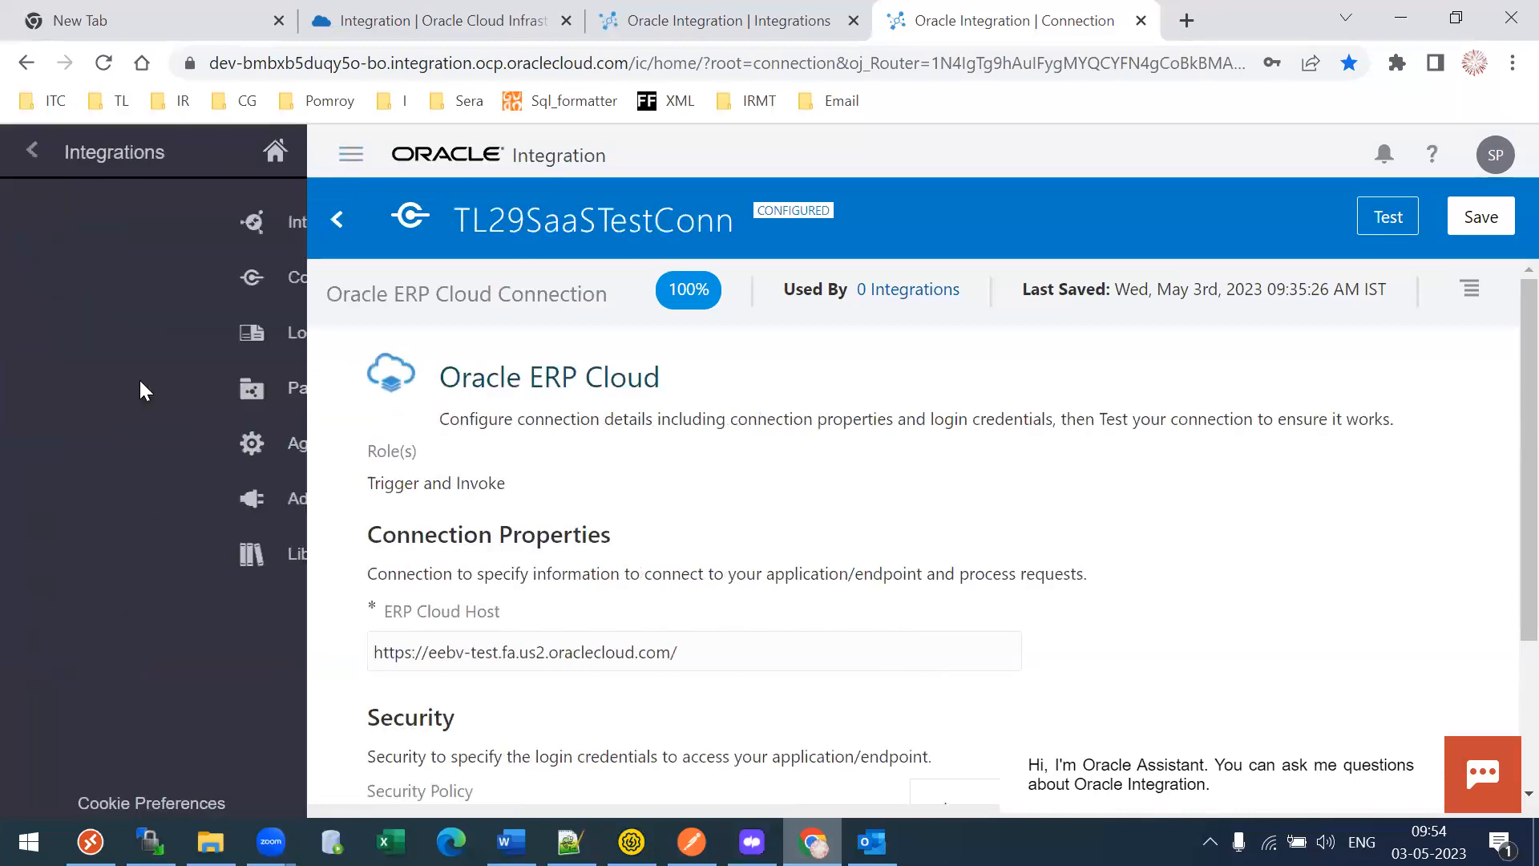
left_click(115, 276)
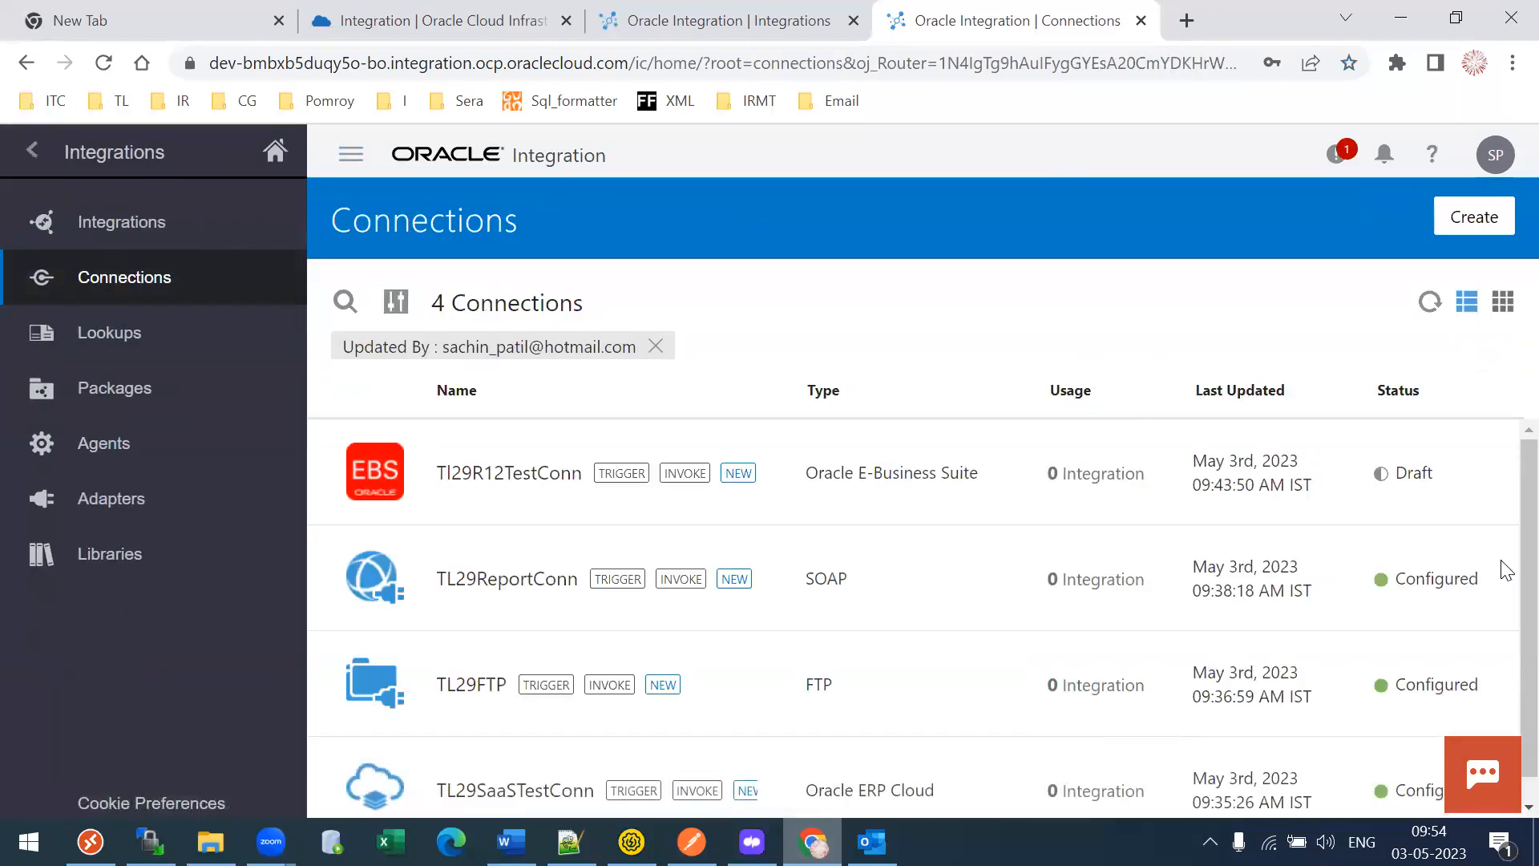
scroll(1502, 567, "down", 1)
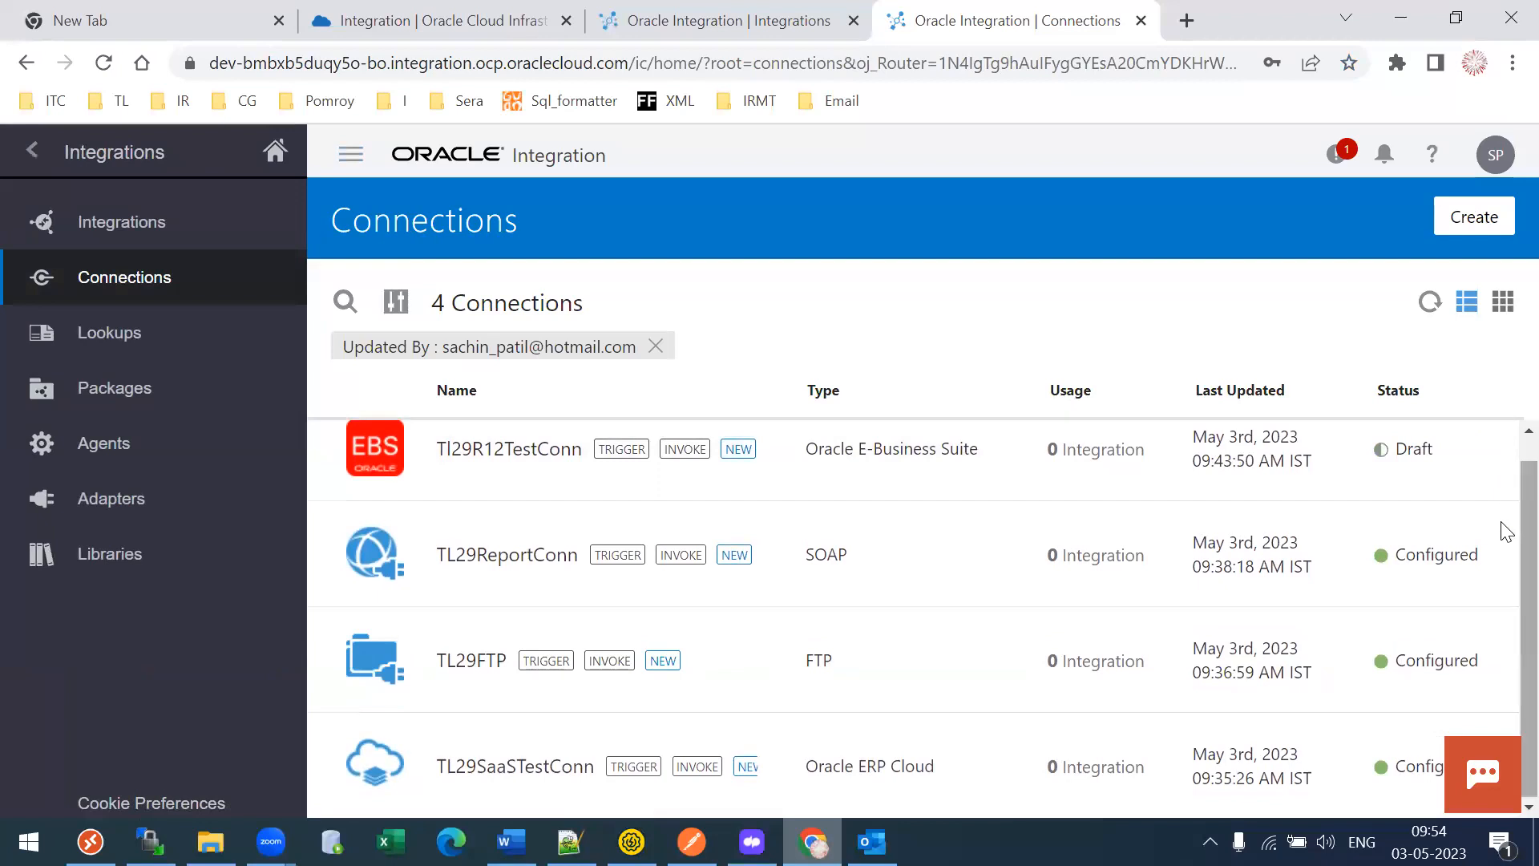
mouse_move(1367, 745)
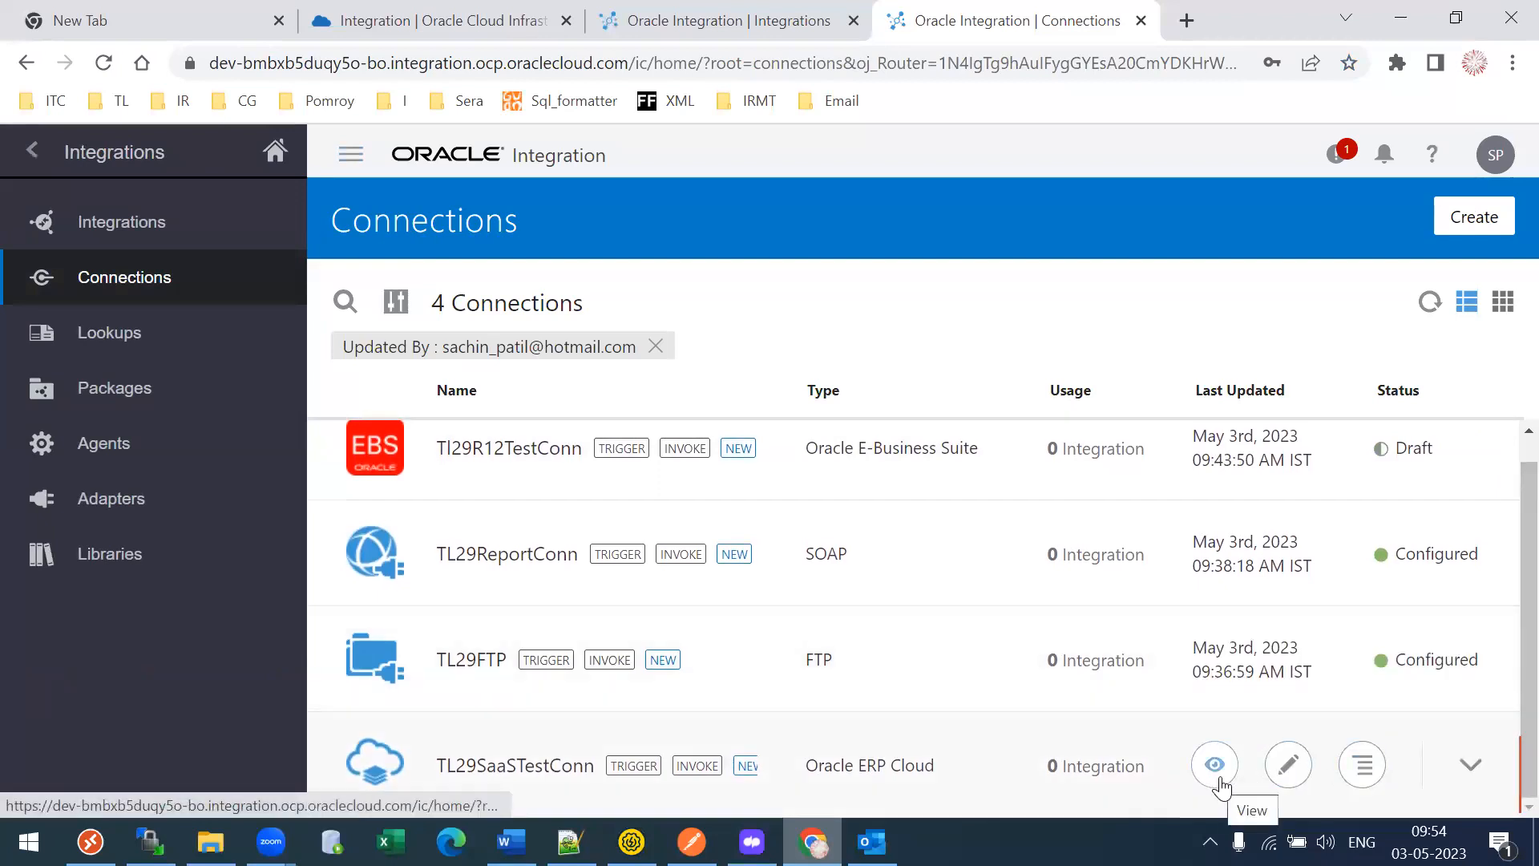
left_click(1287, 764)
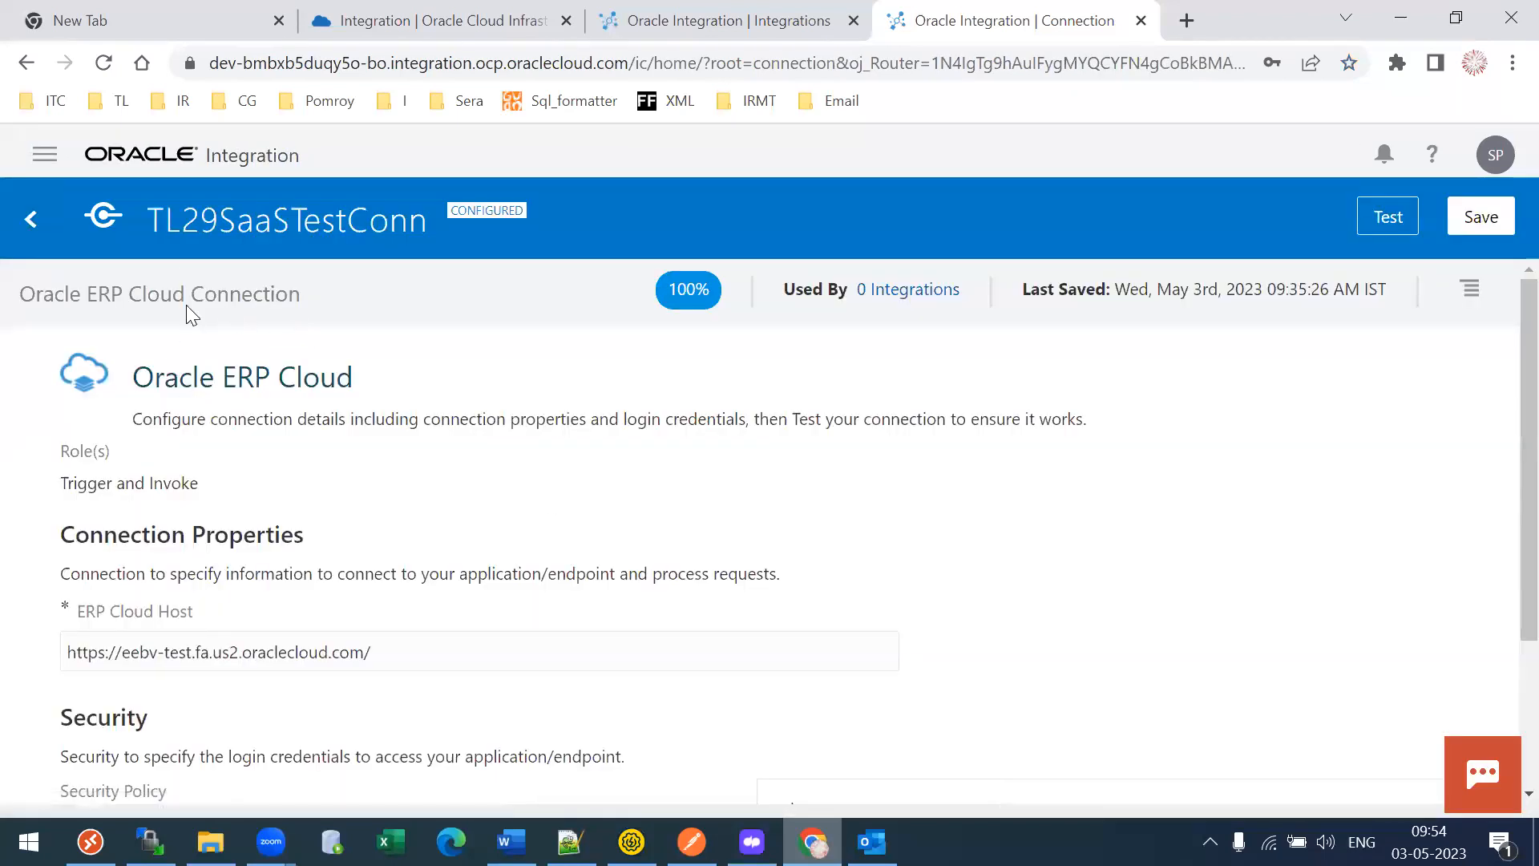
left_click_drag(178, 231, 426, 252)
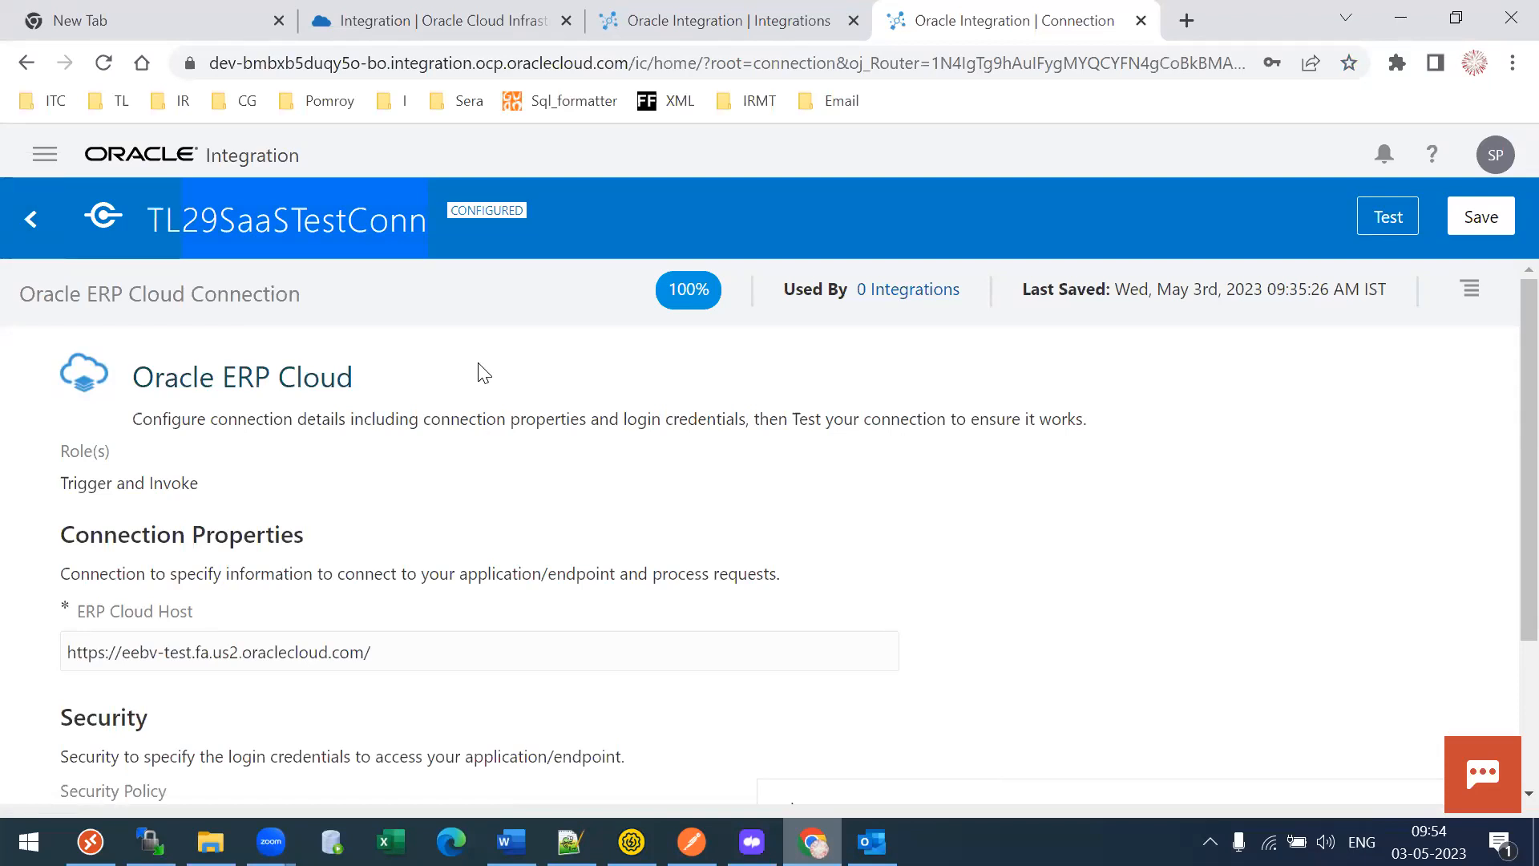
left_click_drag(163, 376, 337, 390)
left_click_drag(408, 648, 17, 627)
left_click(534, 509)
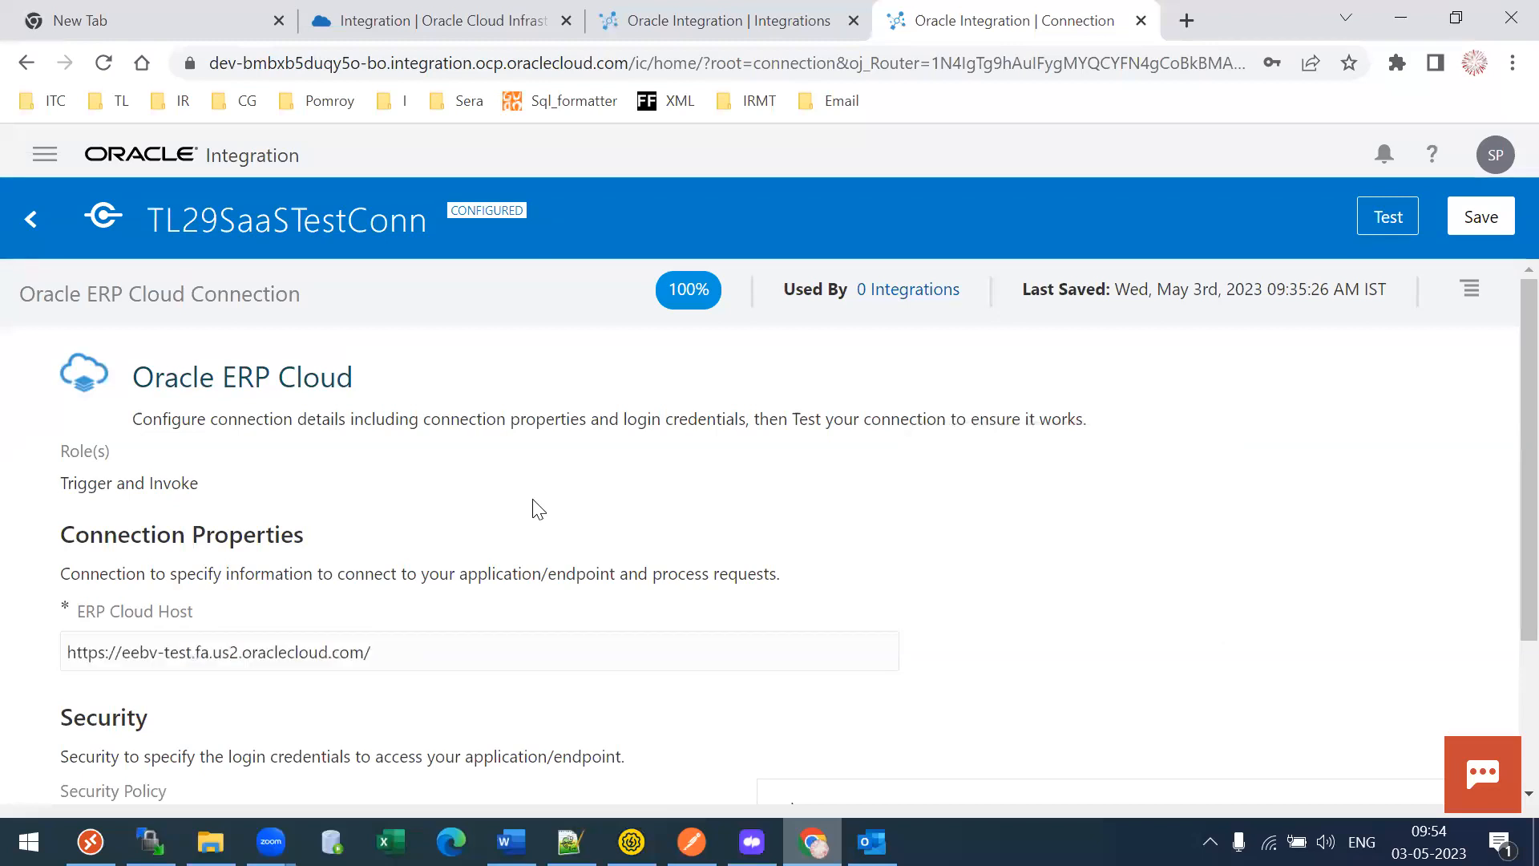
left_click_drag(134, 377, 371, 401)
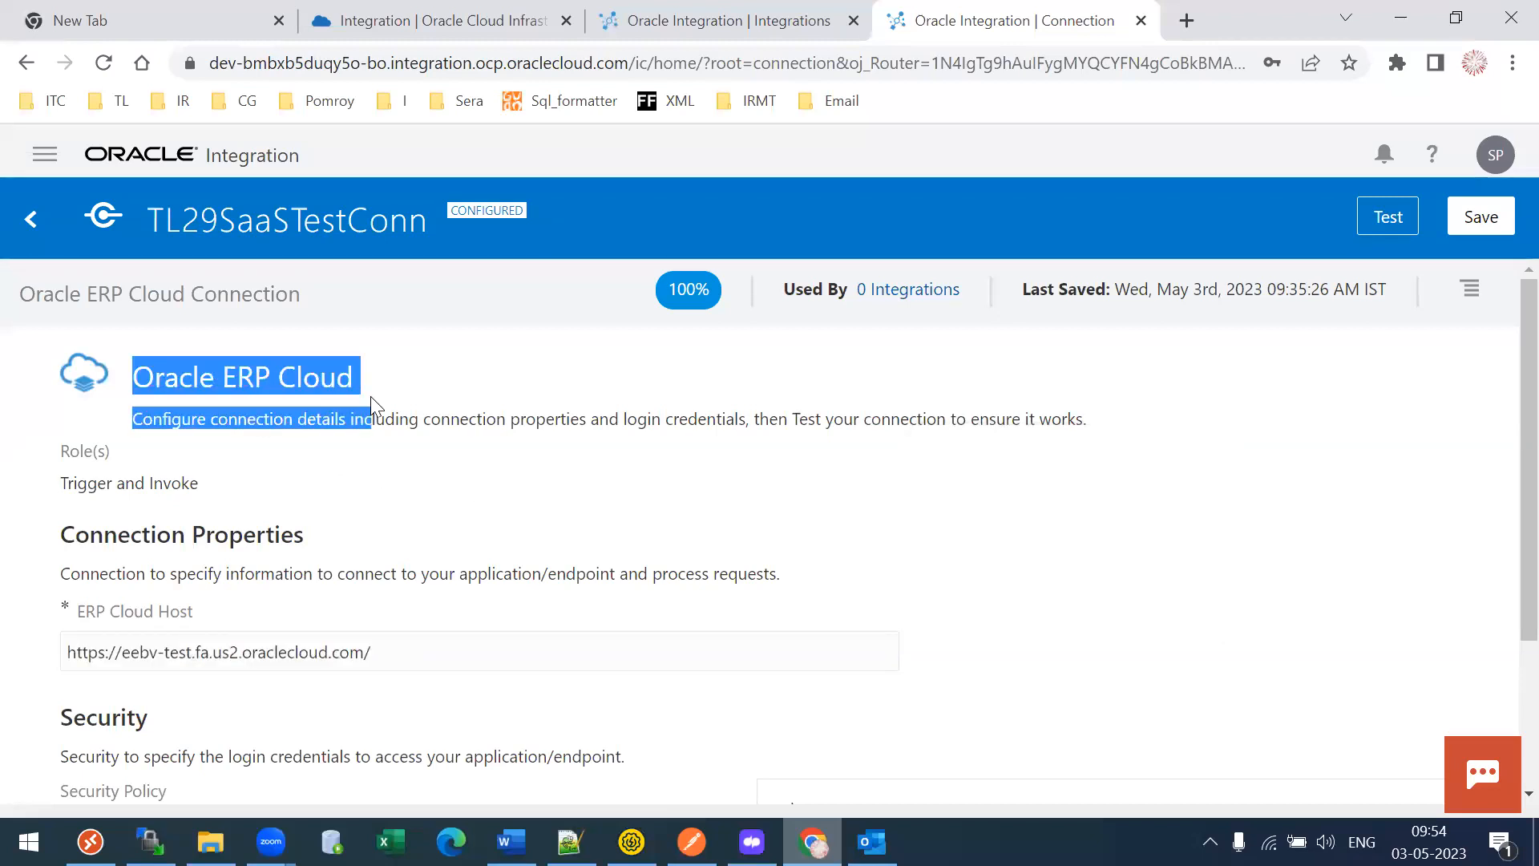
left_click_drag(386, 656, 59, 660)
left_click(439, 597)
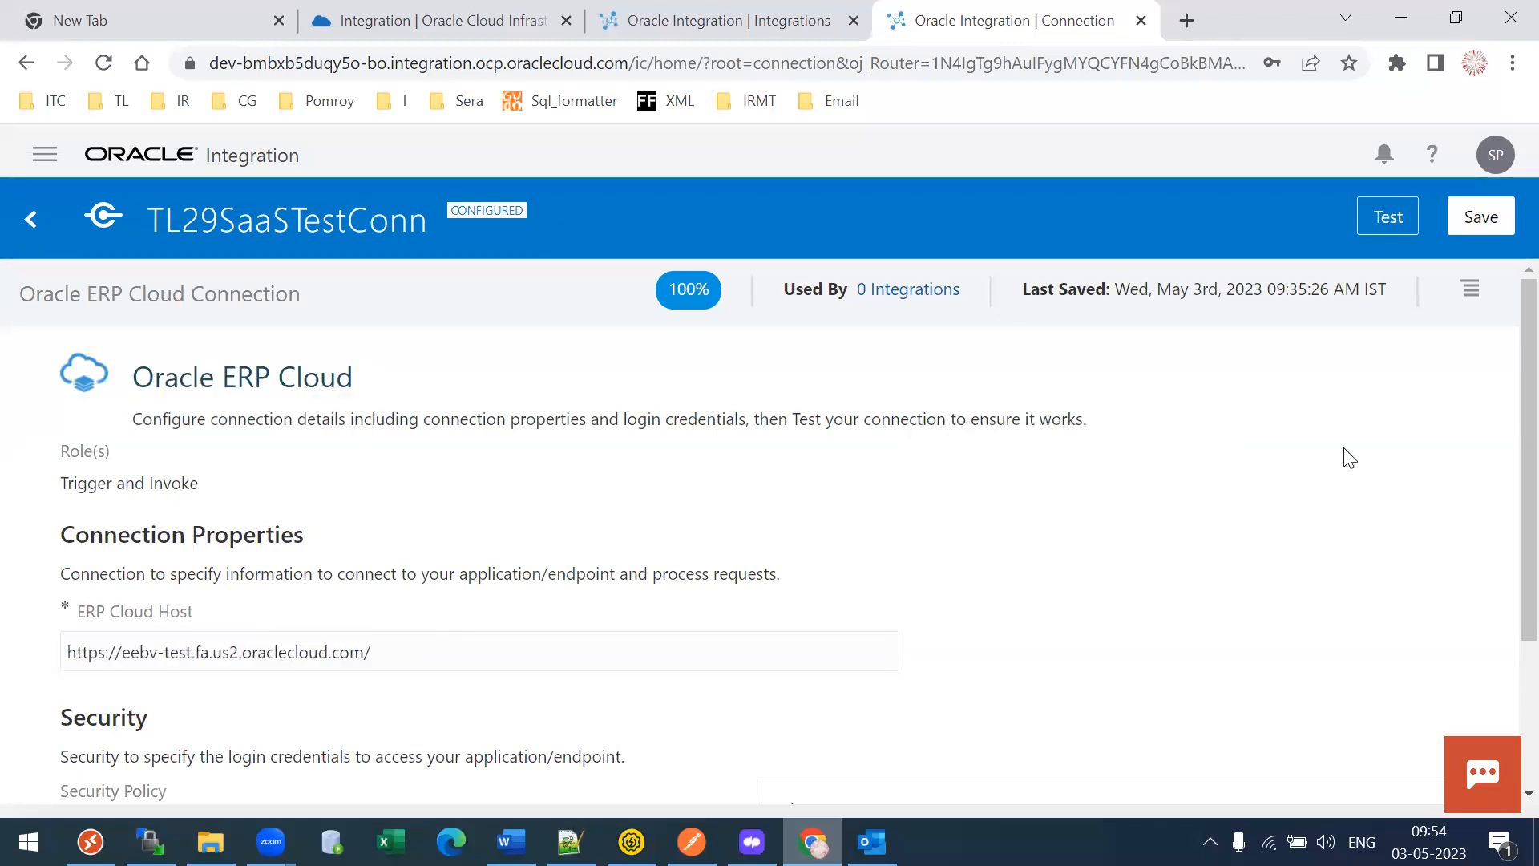
mouse_move(1522, 457)
left_mouse_down()
mouse_move(1502, 473)
mouse_move(1498, 446)
left_mouse_up()
left_click_drag(152, 375, 351, 381)
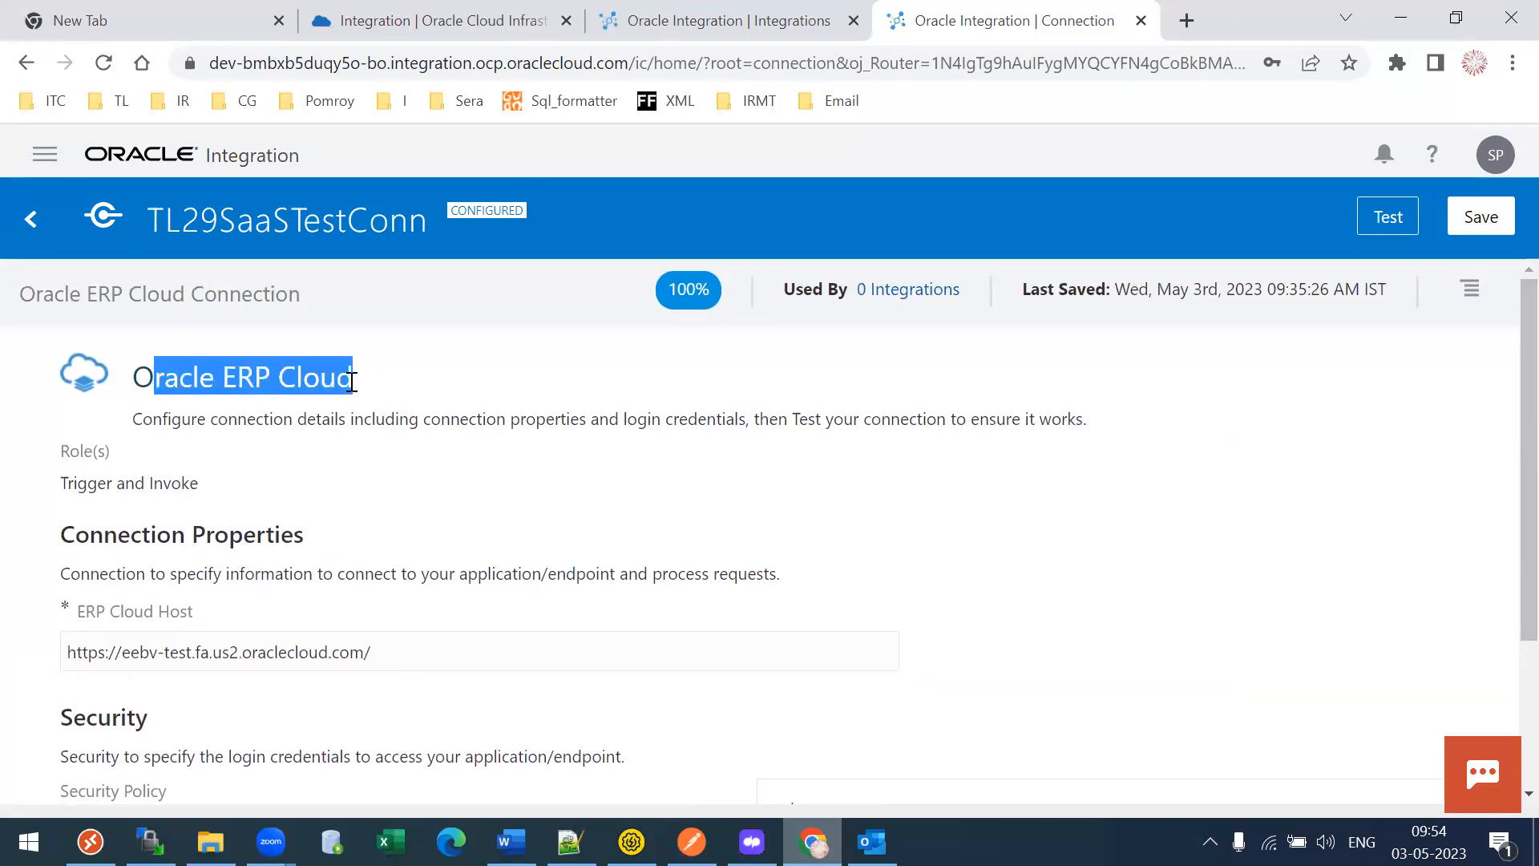
left_click_drag(67, 488, 203, 485)
left_click_drag(56, 454, 130, 447)
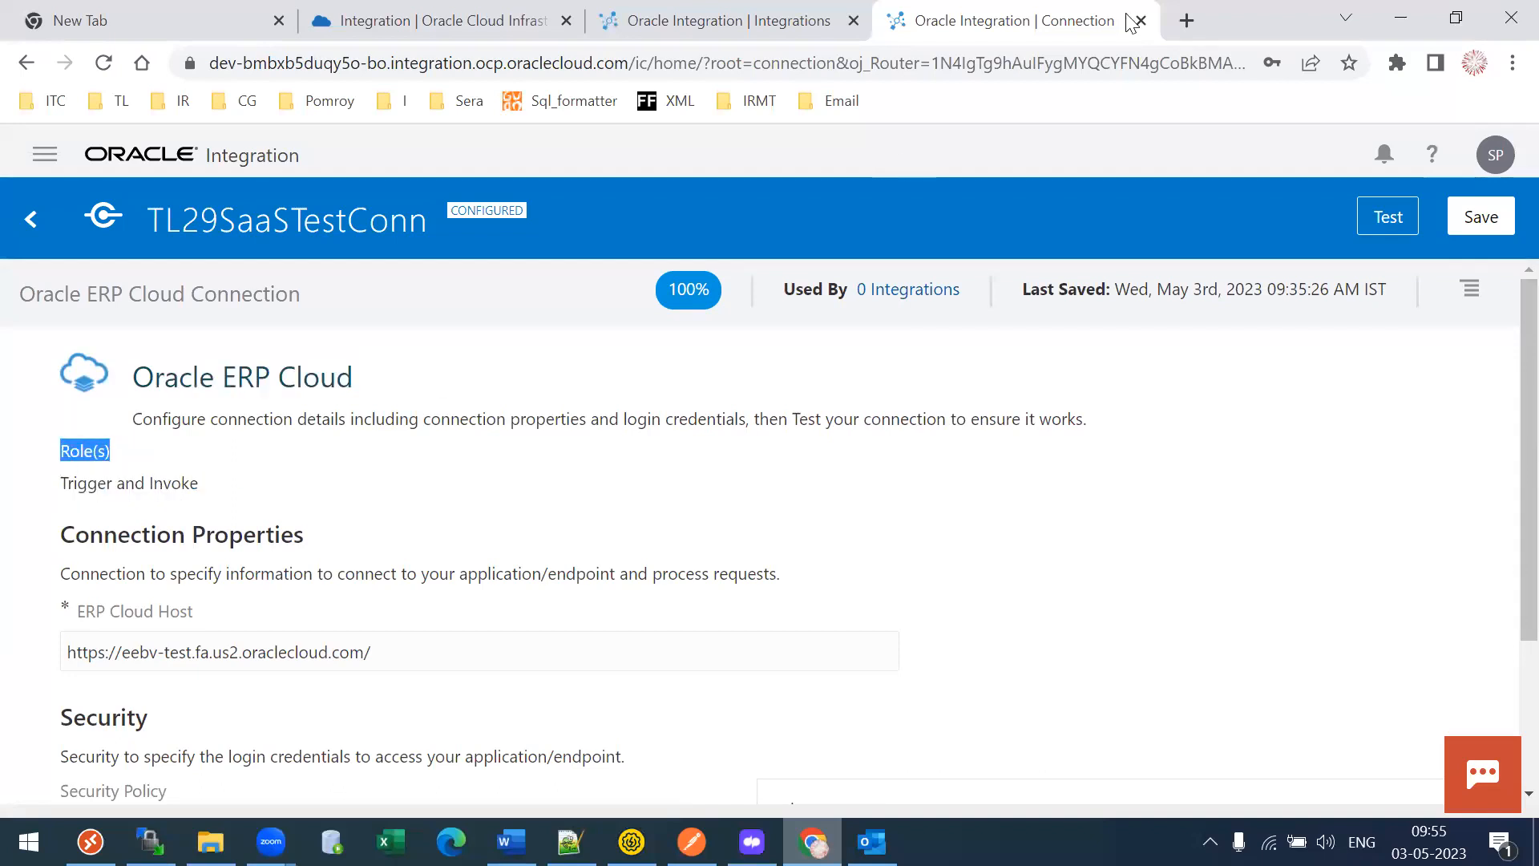
- Open the OIC instance from the TL bookmarks in a new tab and begin creating a connection
left_click(1187, 20)
left_click(247, 103)
mouse_move(110, 104)
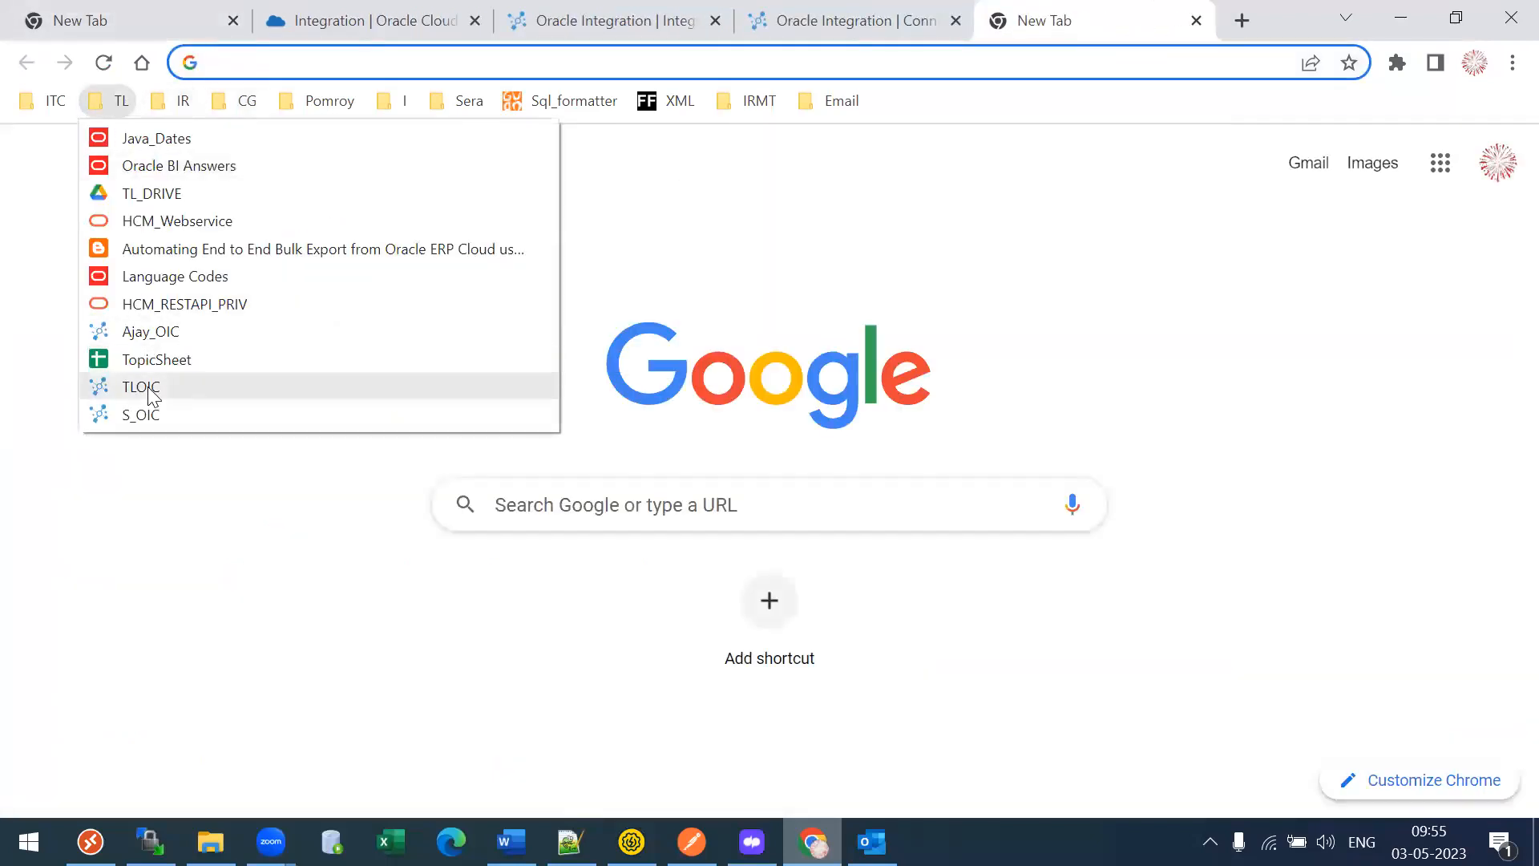
left_click(198, 414)
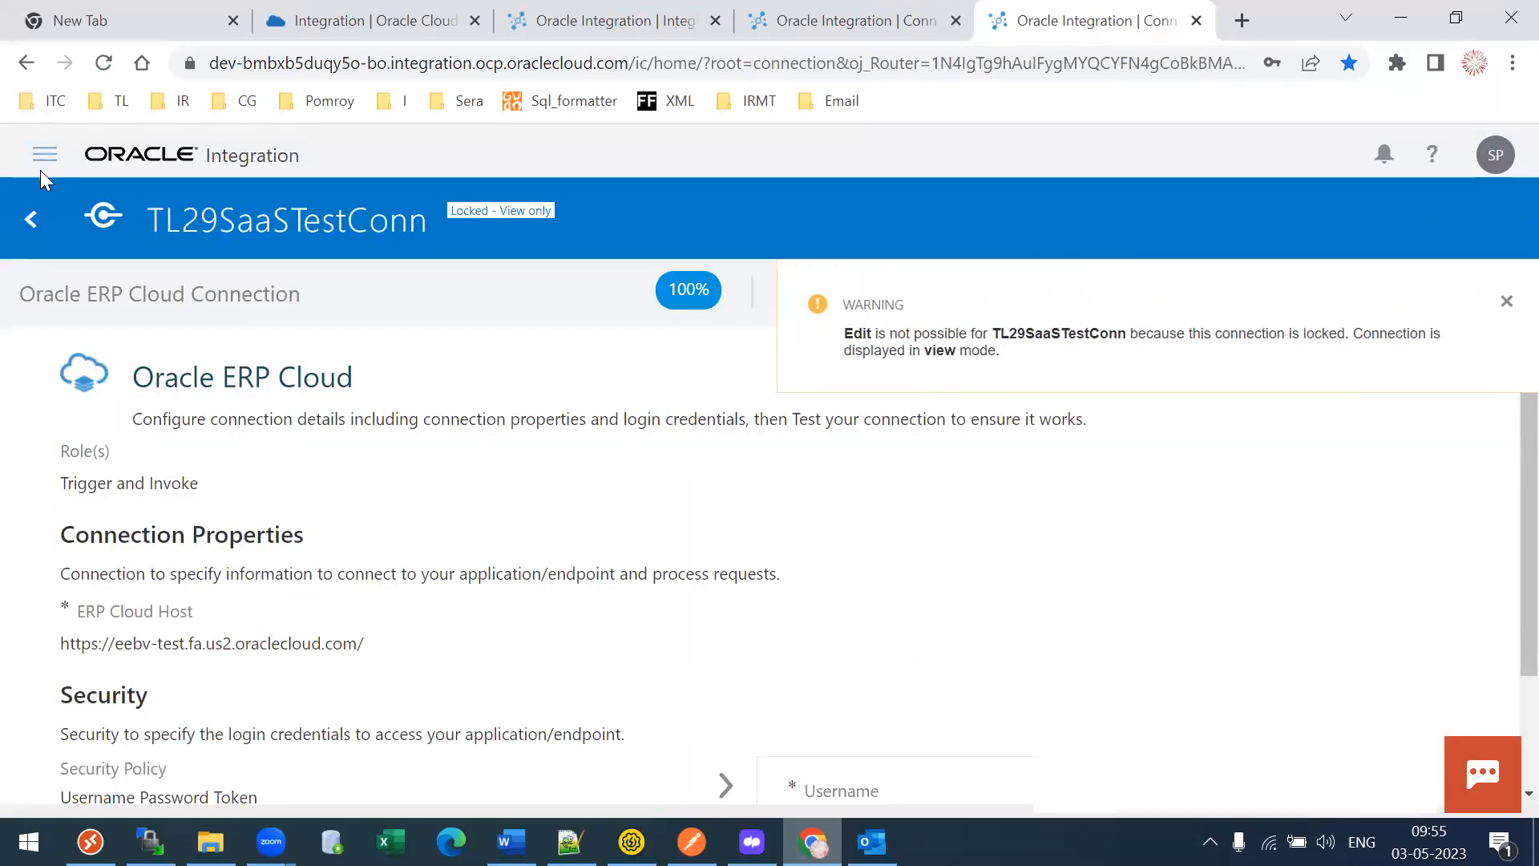
left_click(30, 218)
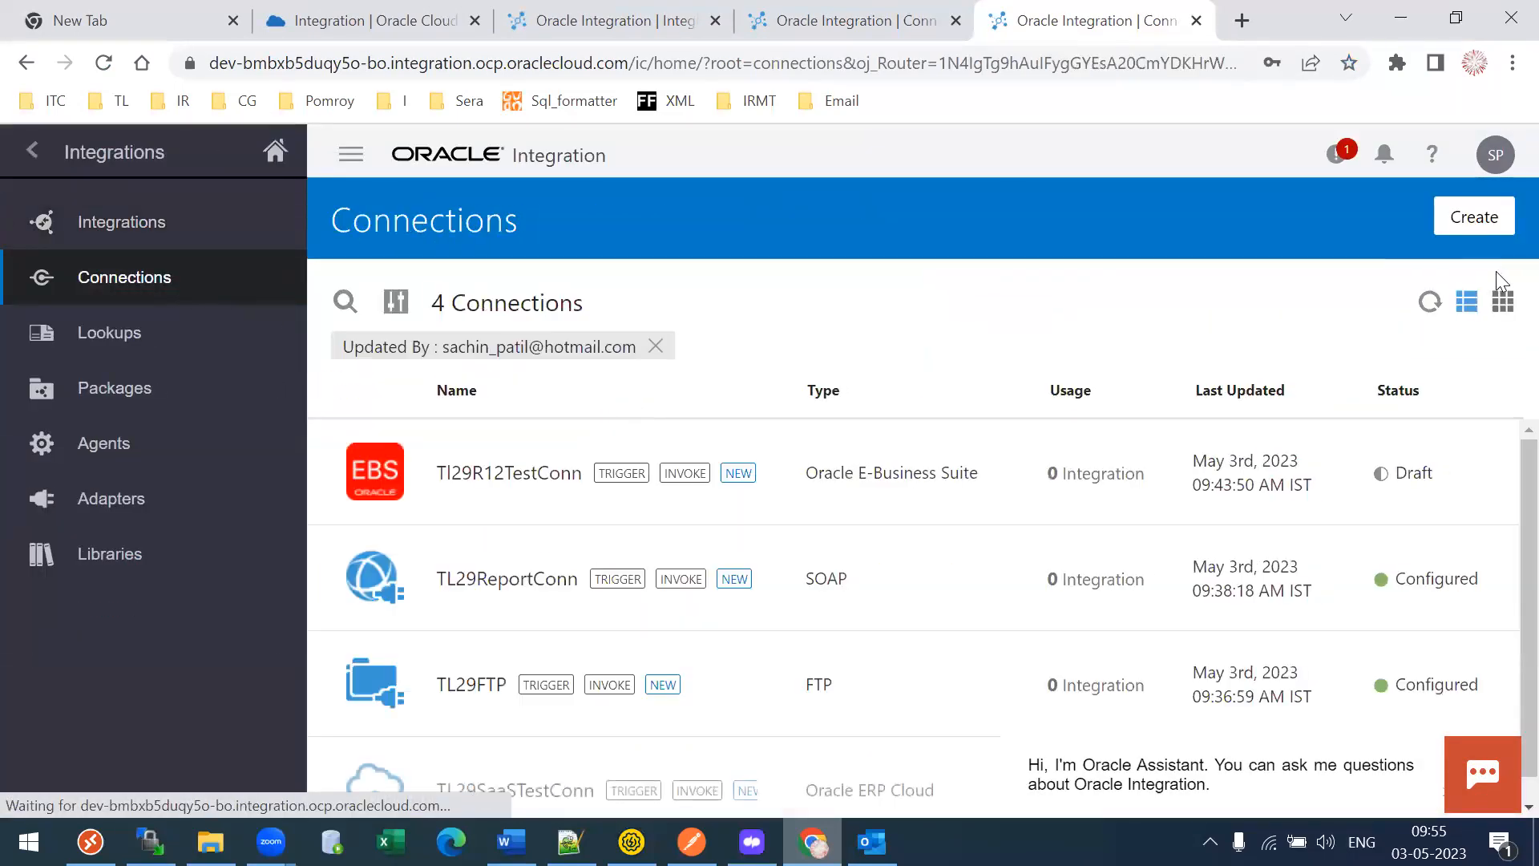
left_click(1475, 218)
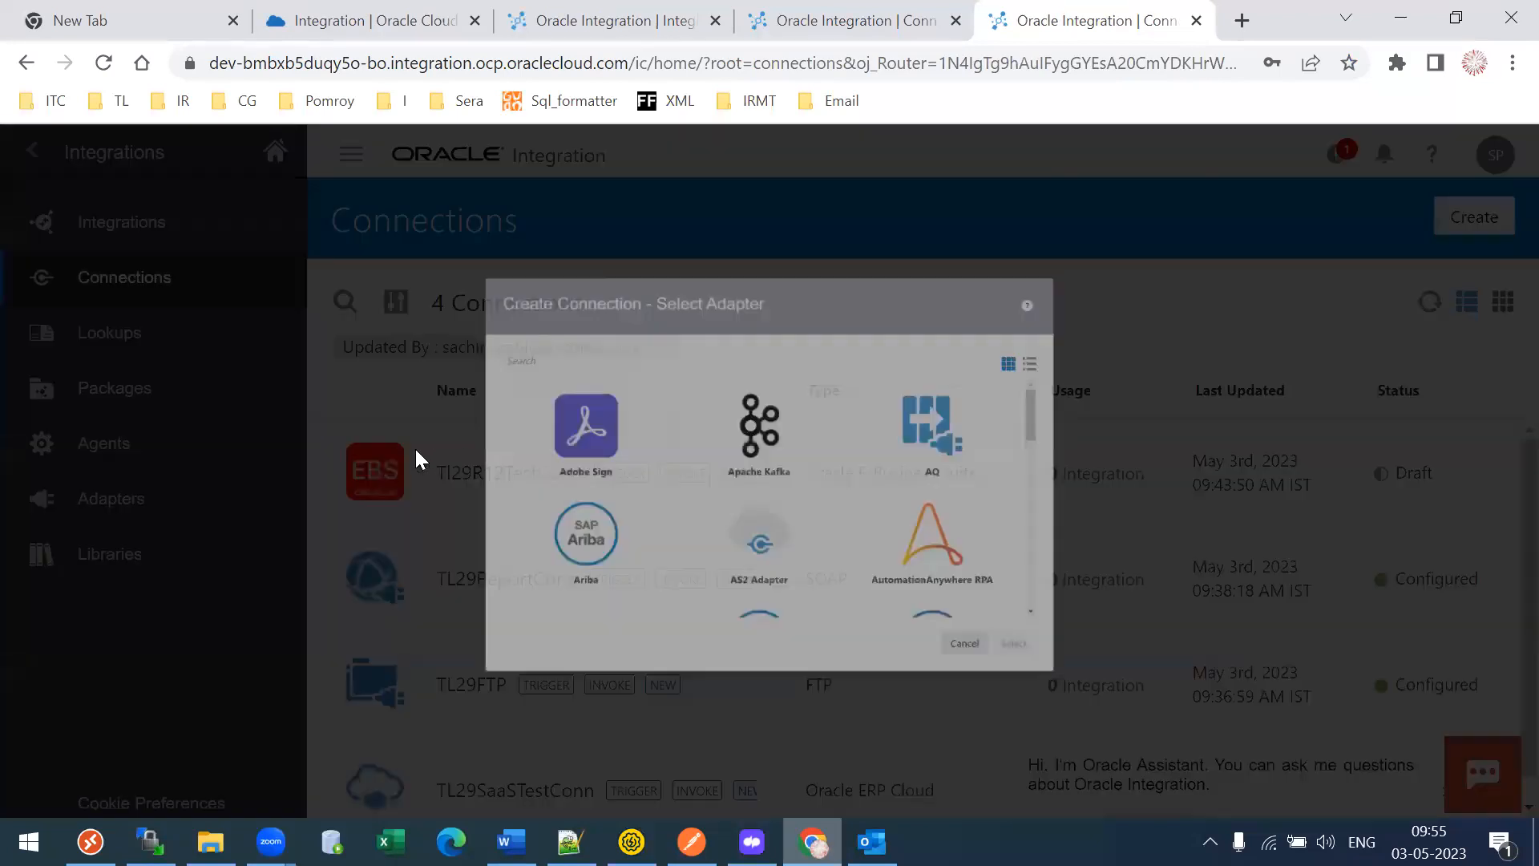
- Search for and select the REST adapter for the new connection
left_click(369, 287)
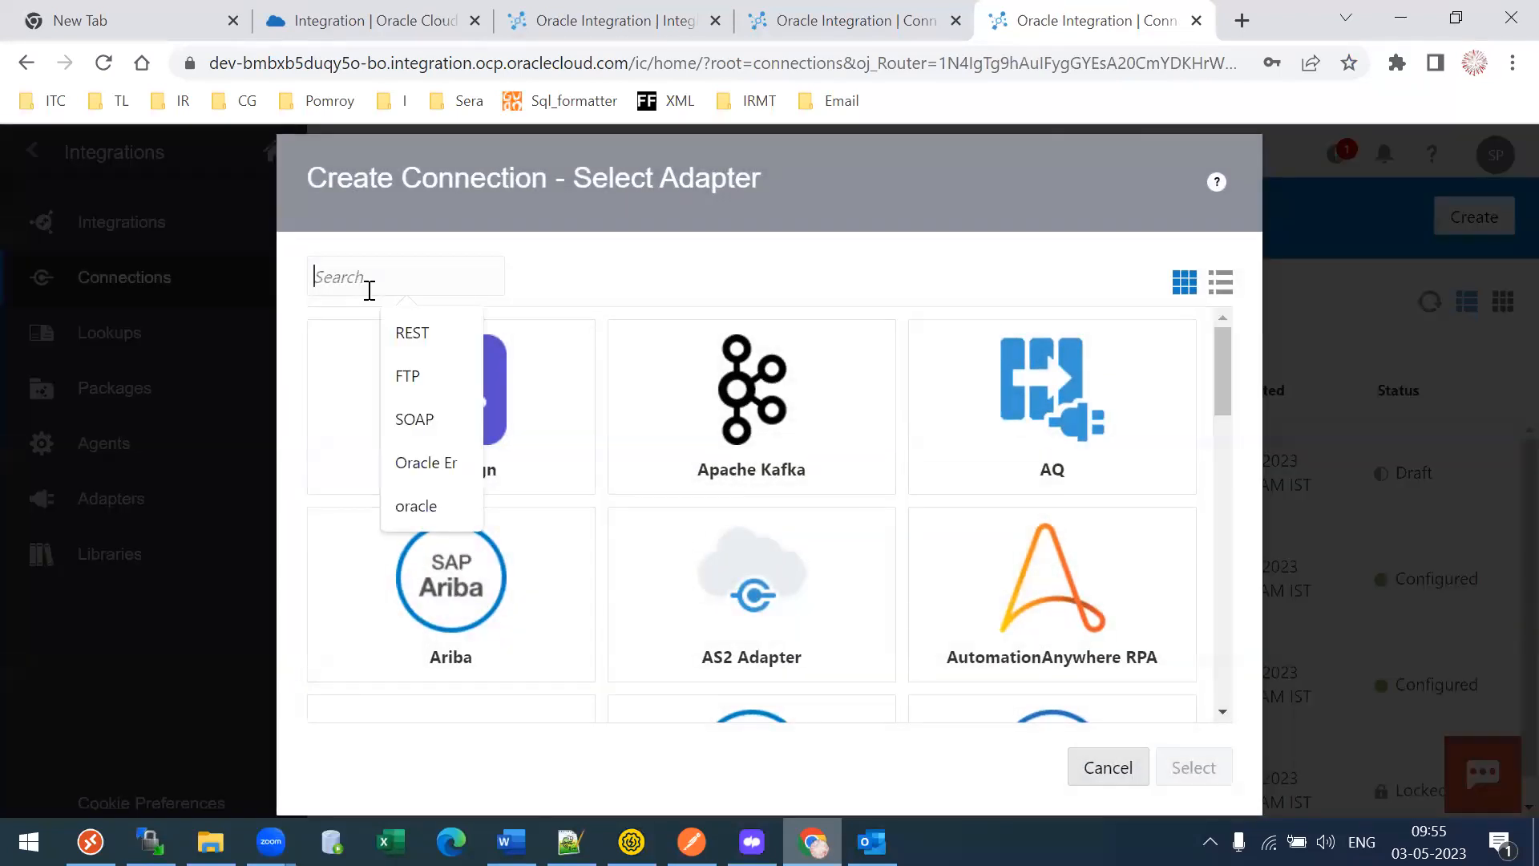
type("S")
key("BackSpace")
type("REST")
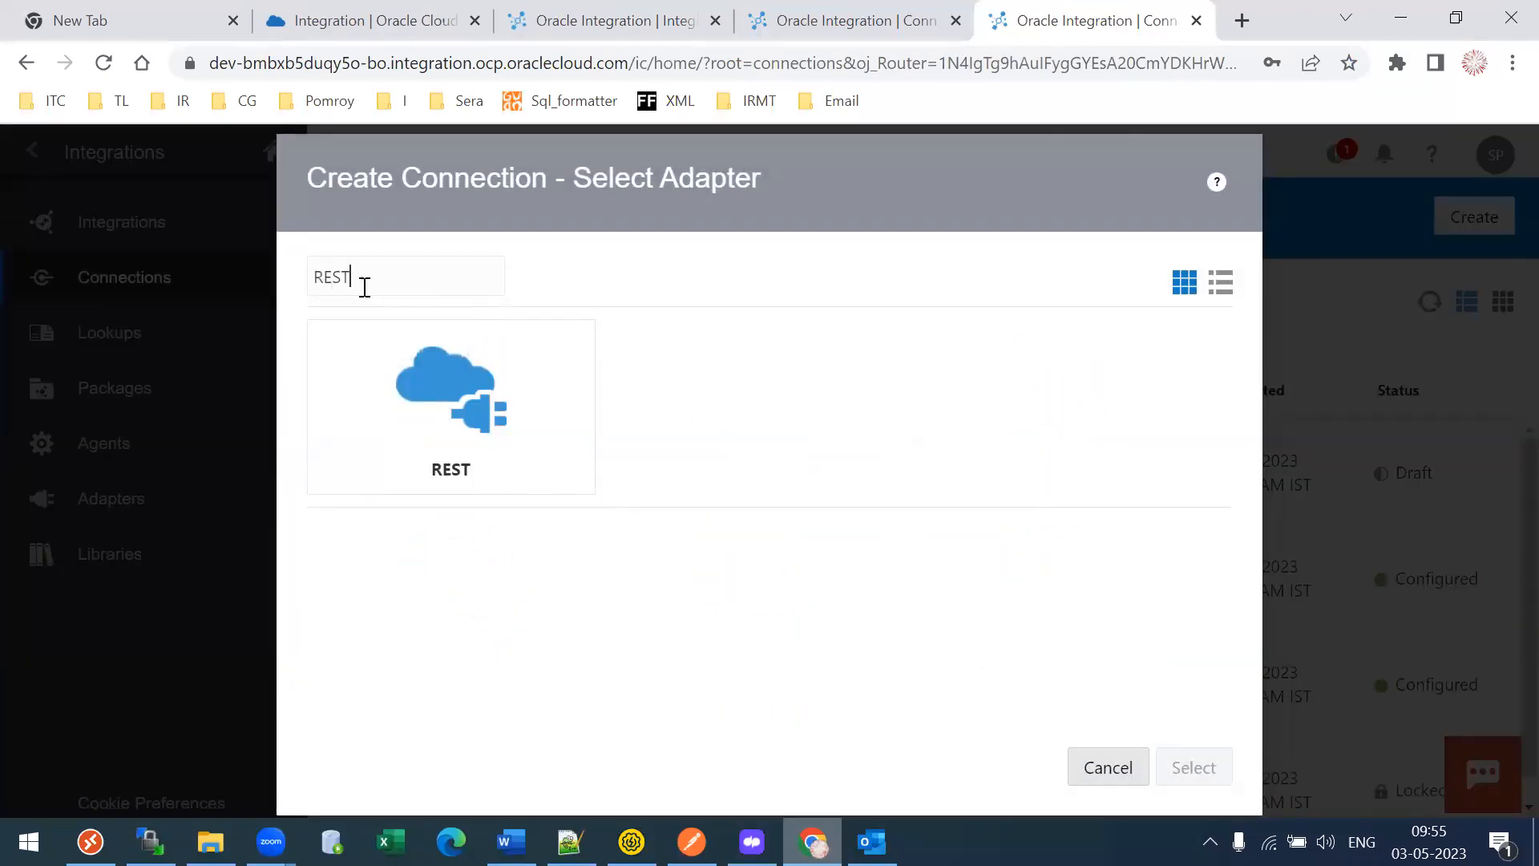
left_click(516, 446)
left_click(1202, 768)
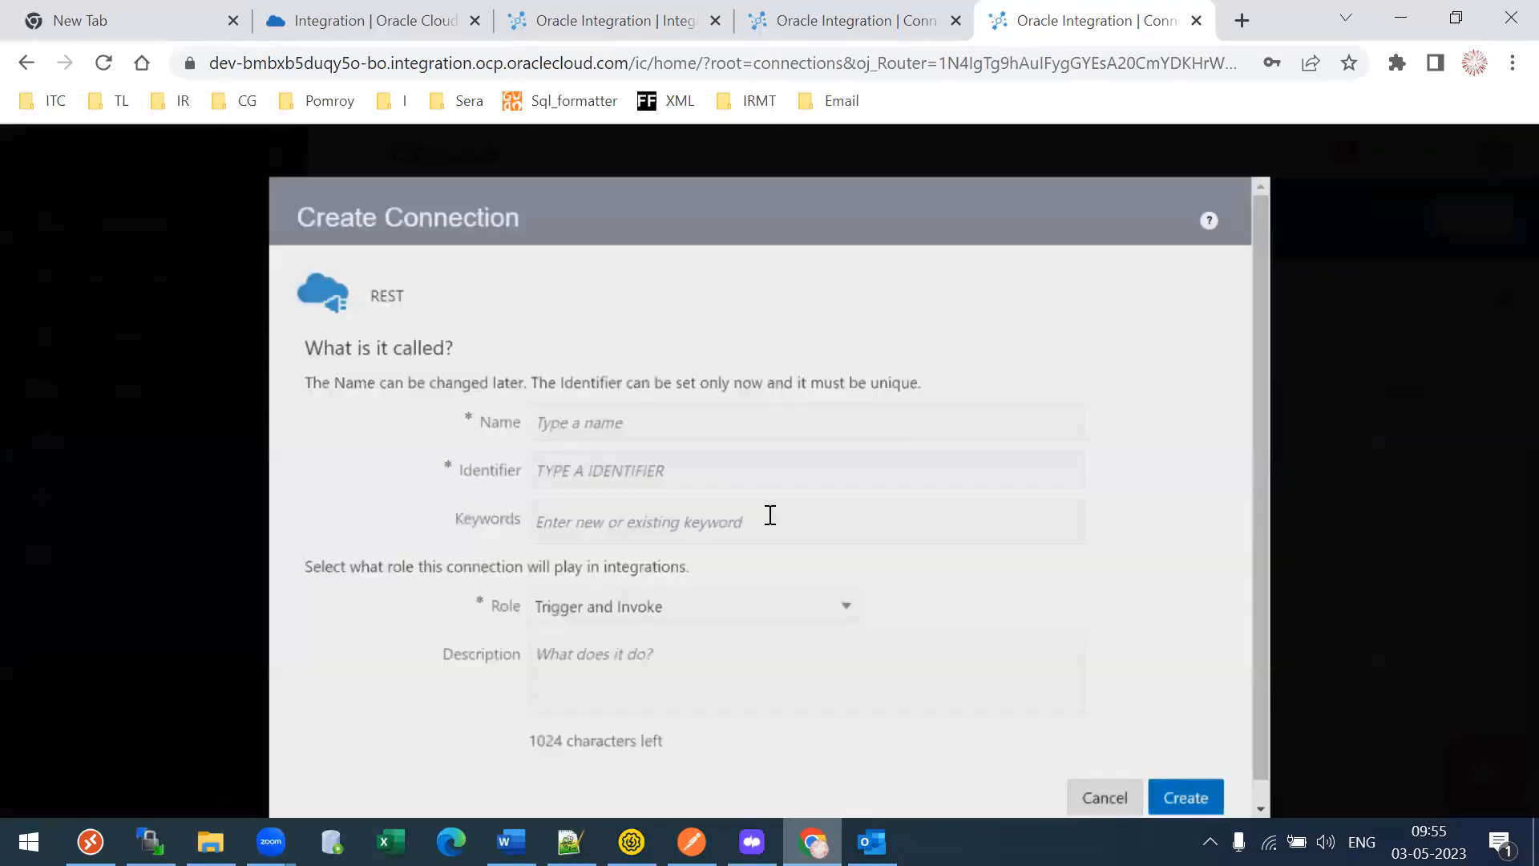
- Review the available roles, comparing with TL29SaaSTestConn's Trigger and Invoke role
left_click_drag(295, 545, 337, 547)
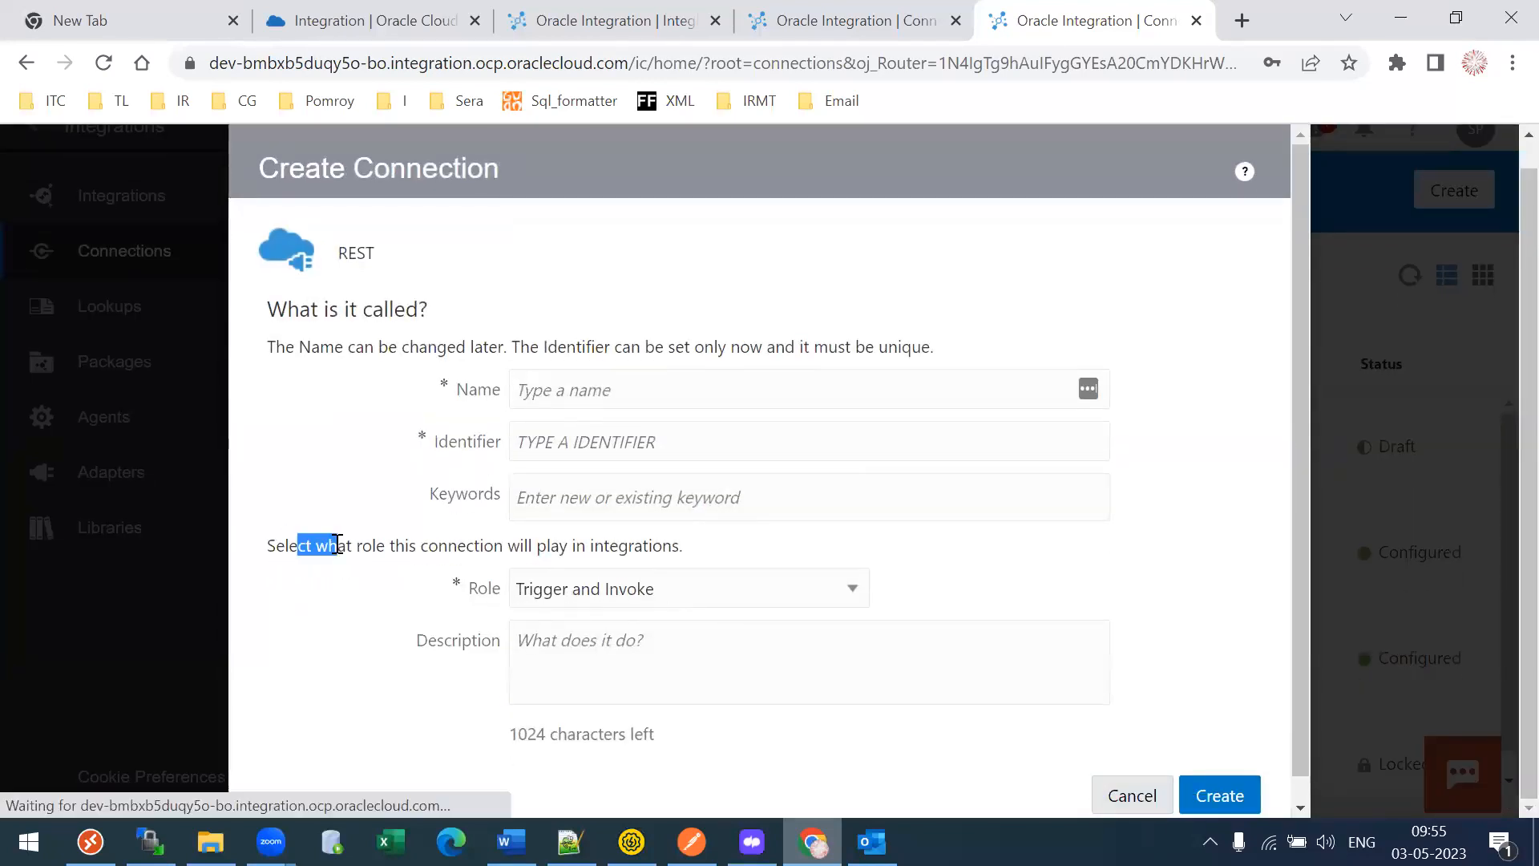
left_click(647, 587)
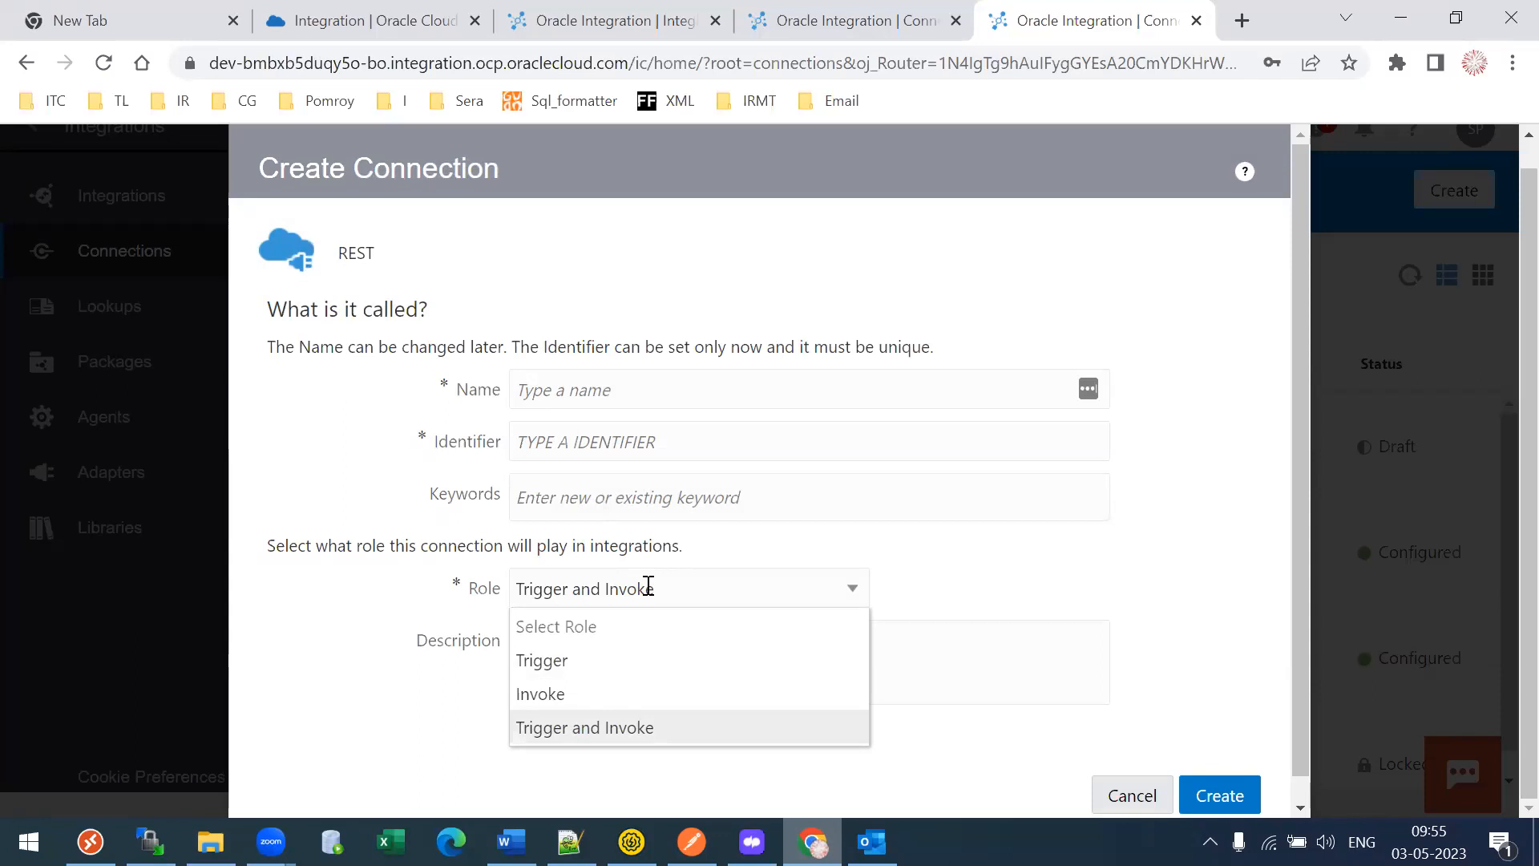
left_click(609, 20)
left_click(850, 20)
left_click_drag(74, 483, 191, 486)
left_click(1120, 11)
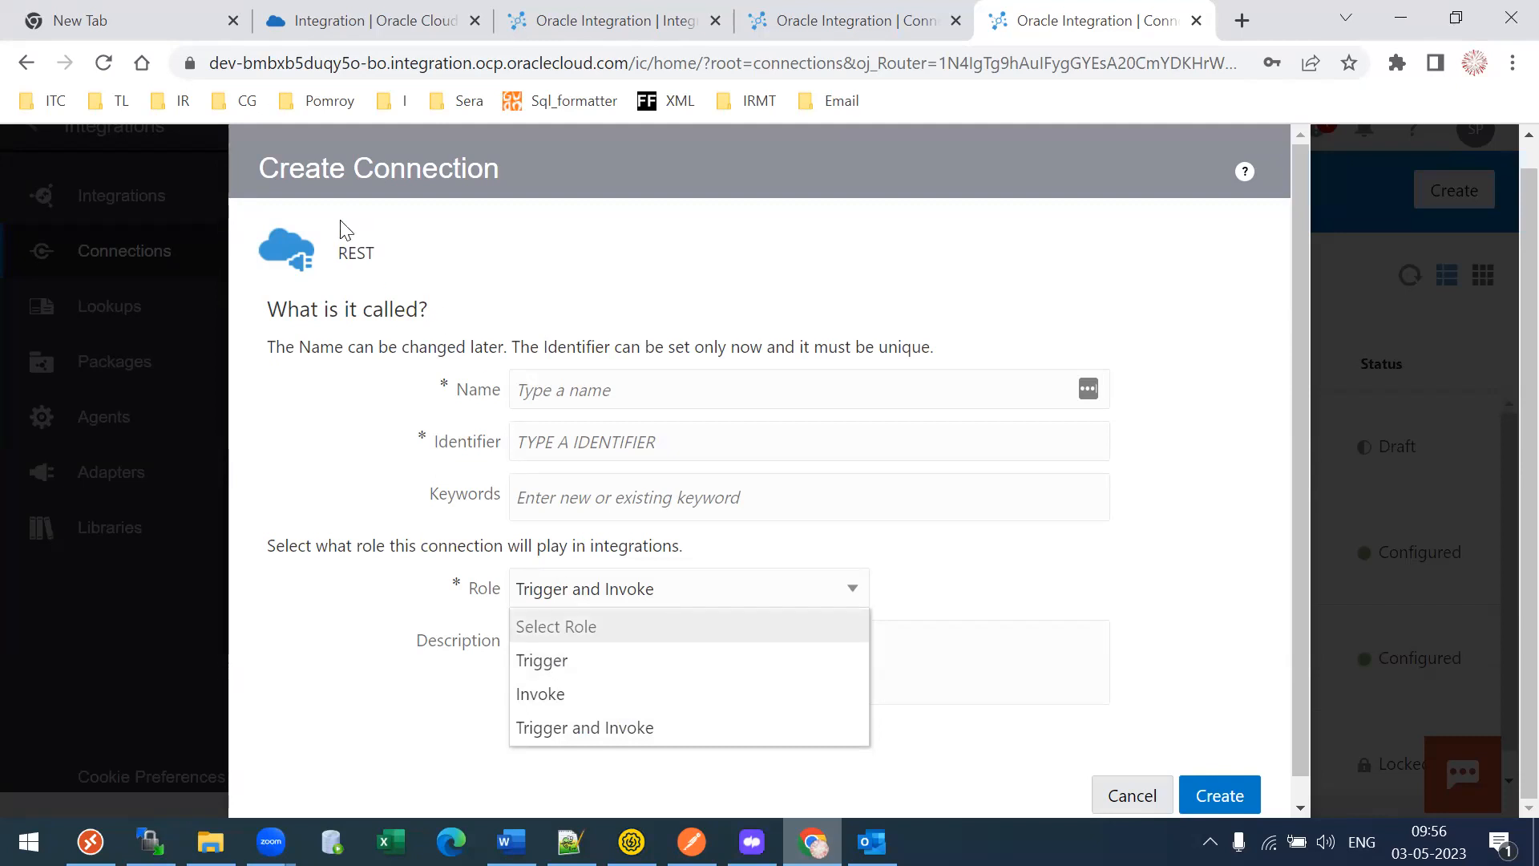
- Point out the TL29SaaSTestConn connection name and its Trigger and Invoke roles across tabs
left_click(556, 35)
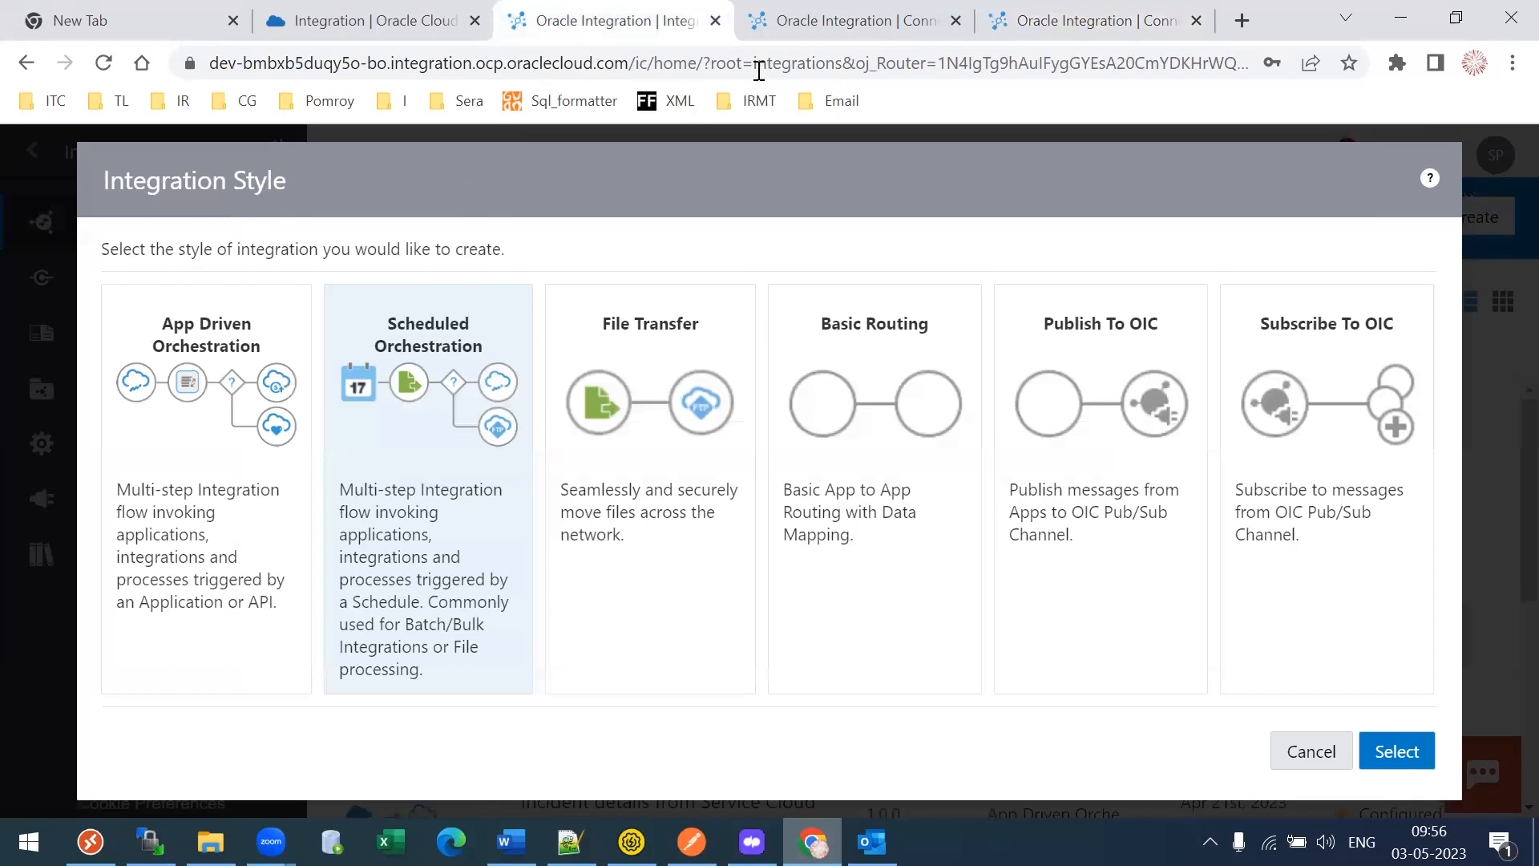
left_click(837, 18)
left_click_drag(156, 223, 289, 231)
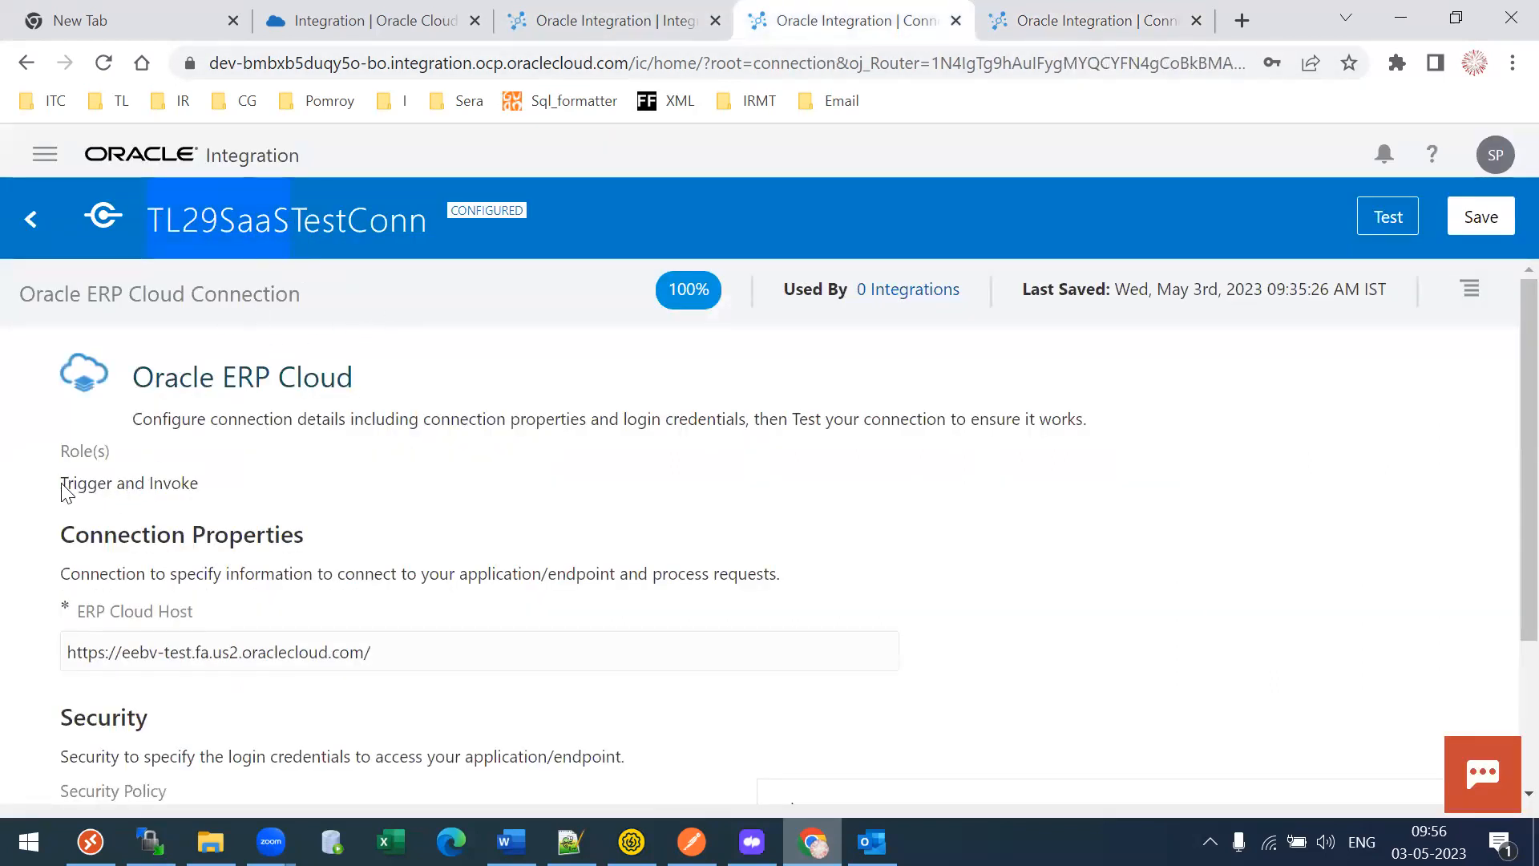
left_click_drag(61, 483, 111, 482)
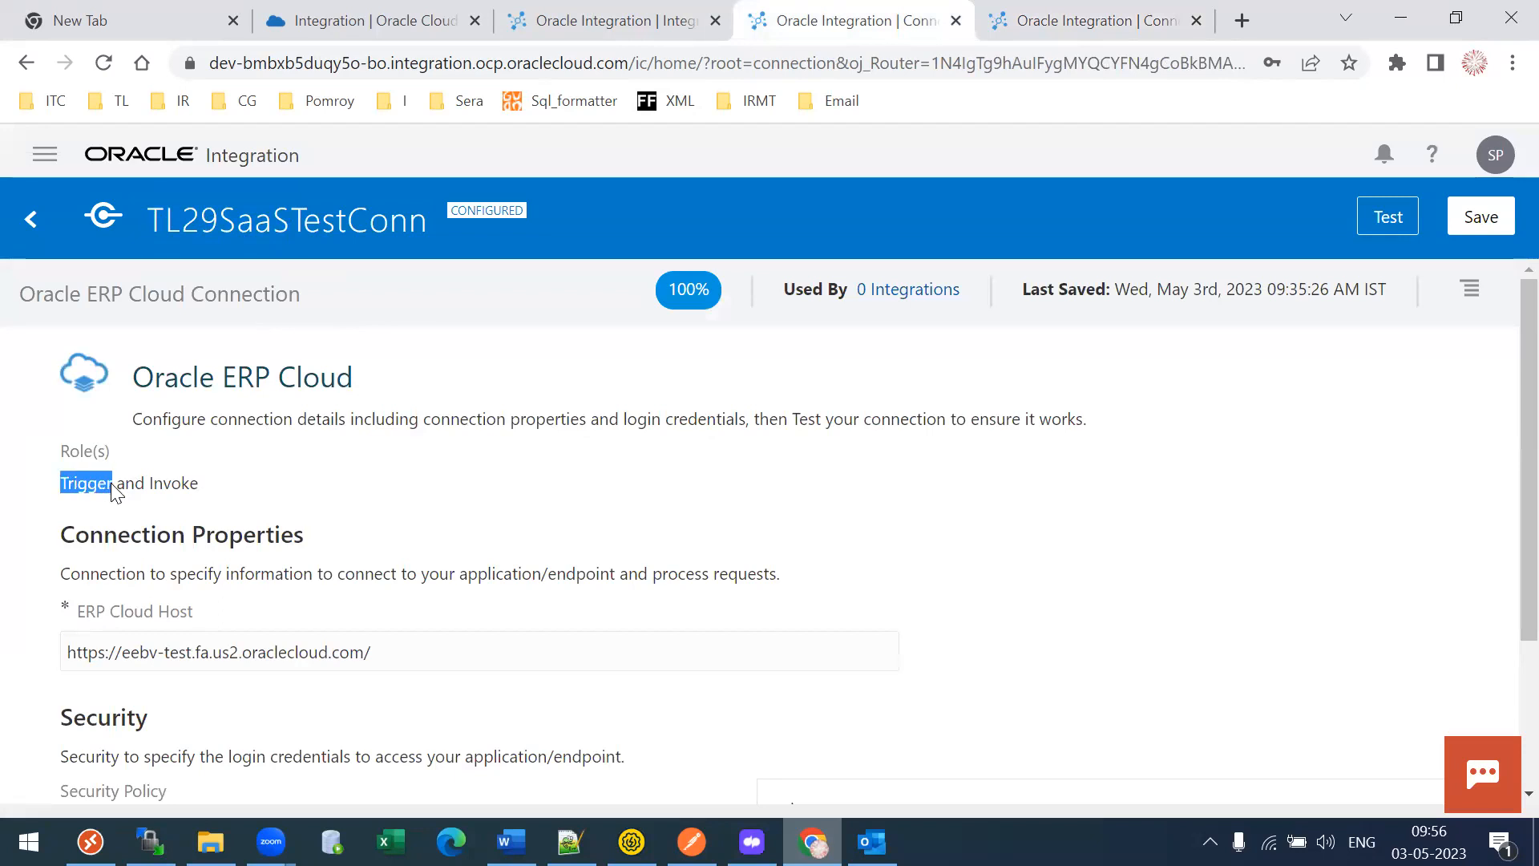
left_click_drag(147, 224, 248, 230)
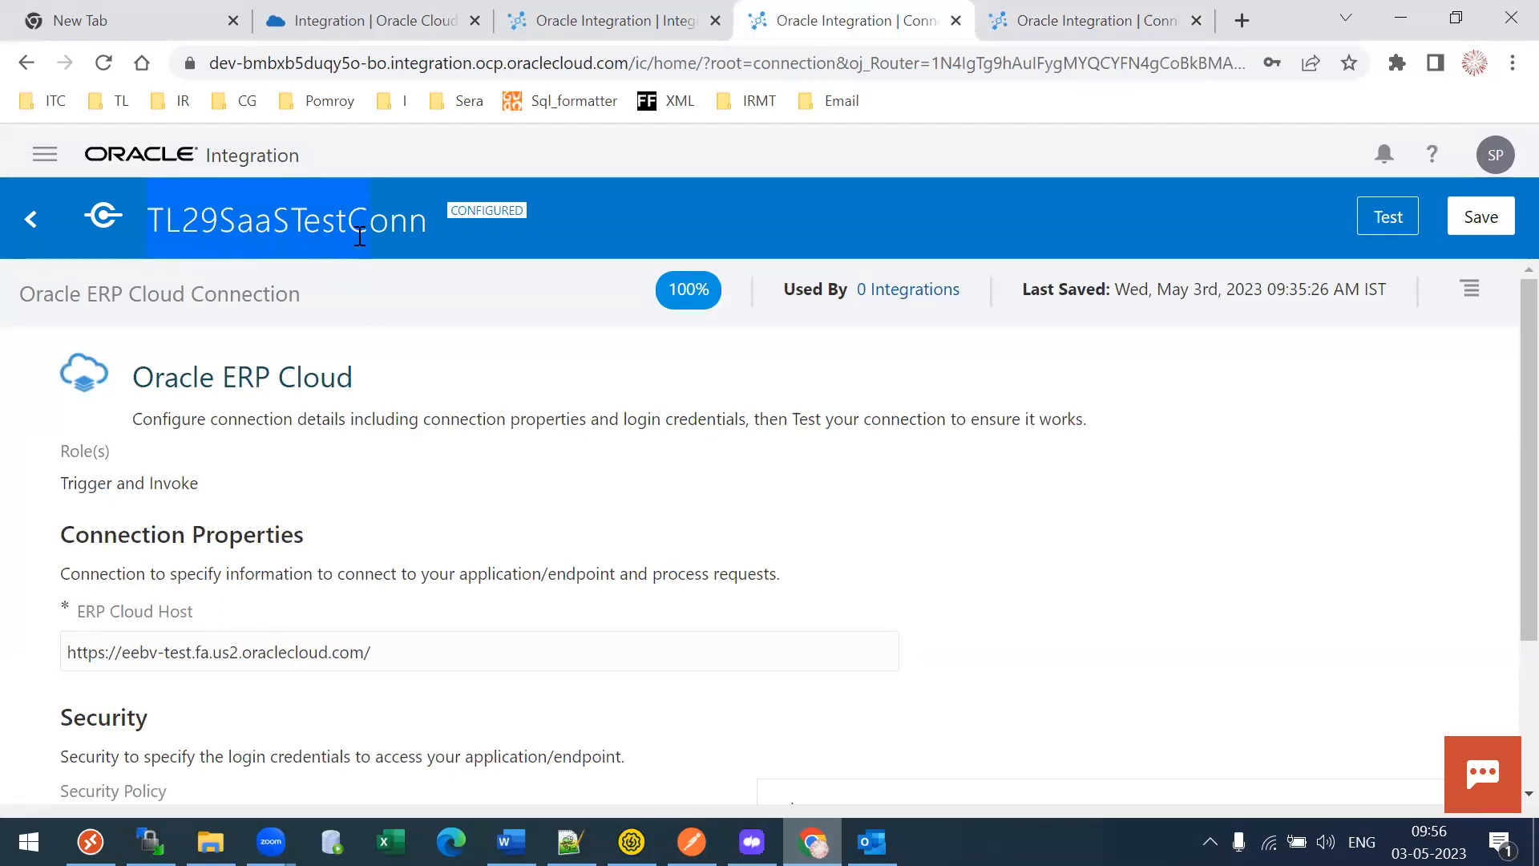
left_click(369, 20)
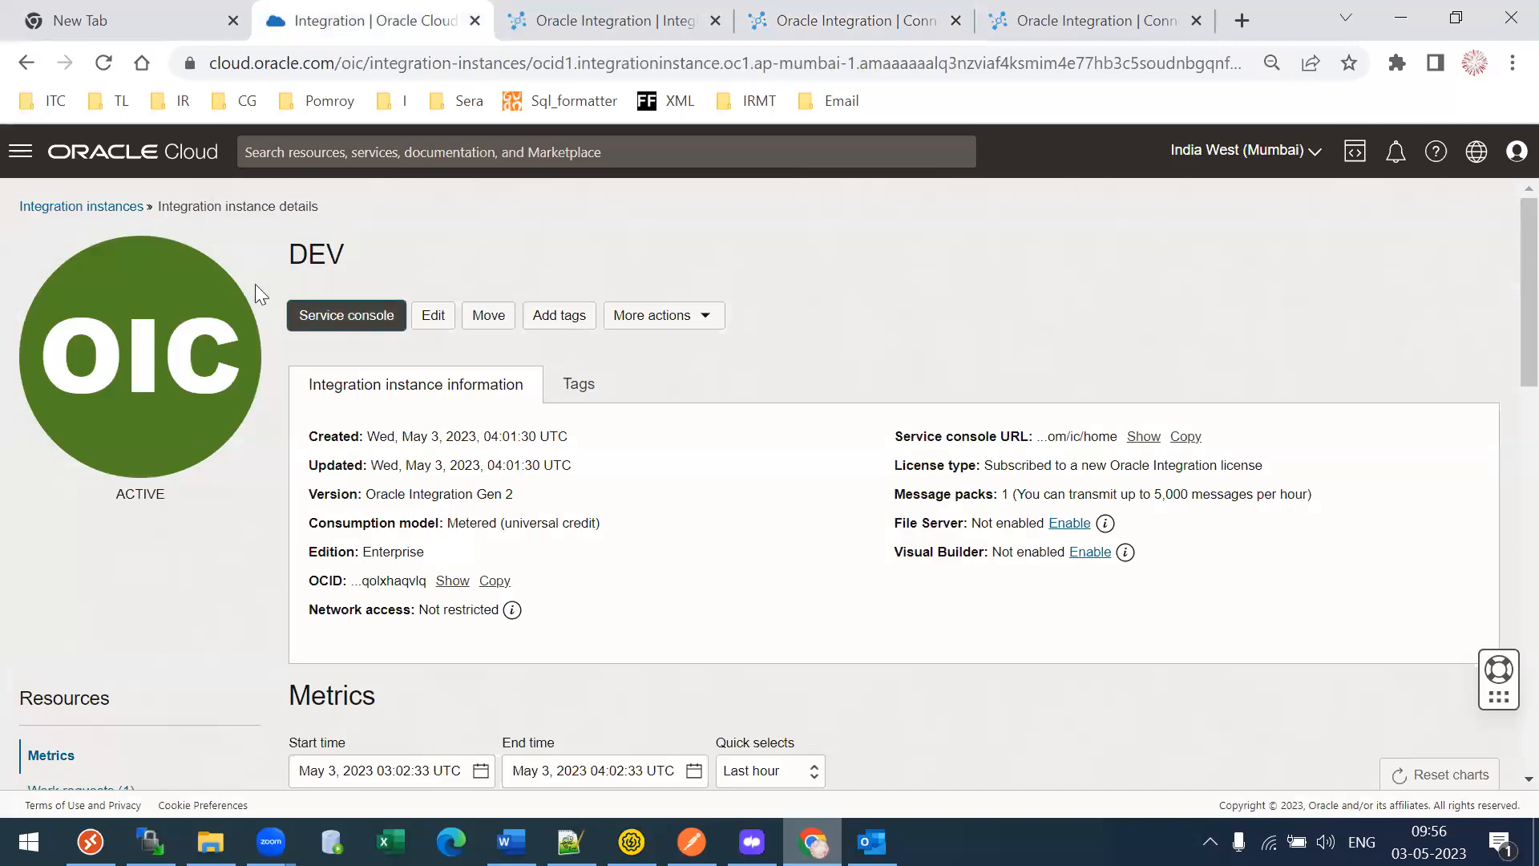
key("ctrl+Tab")
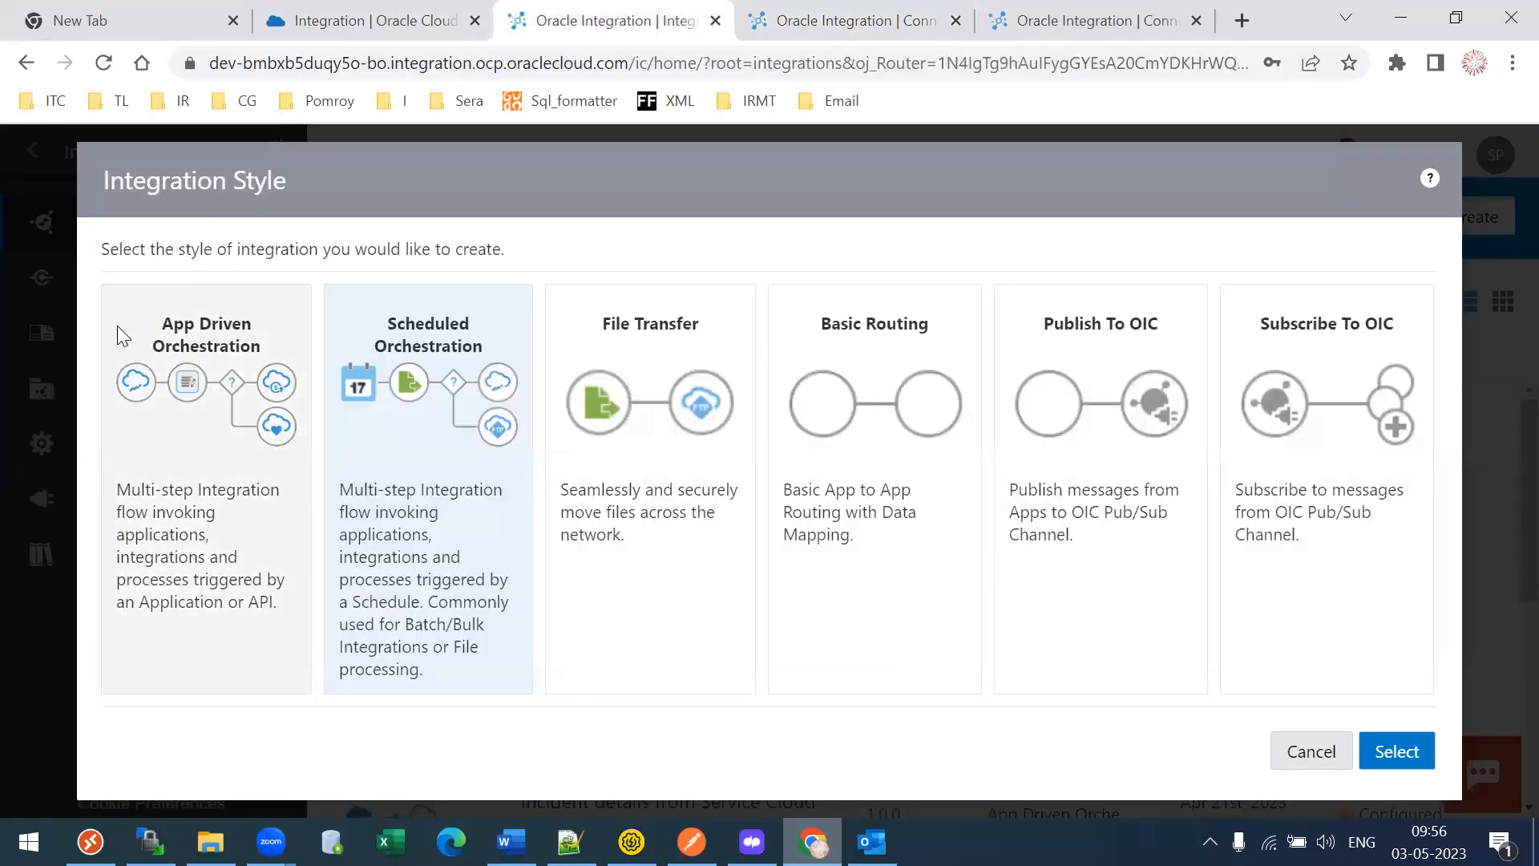
left_click(805, 12)
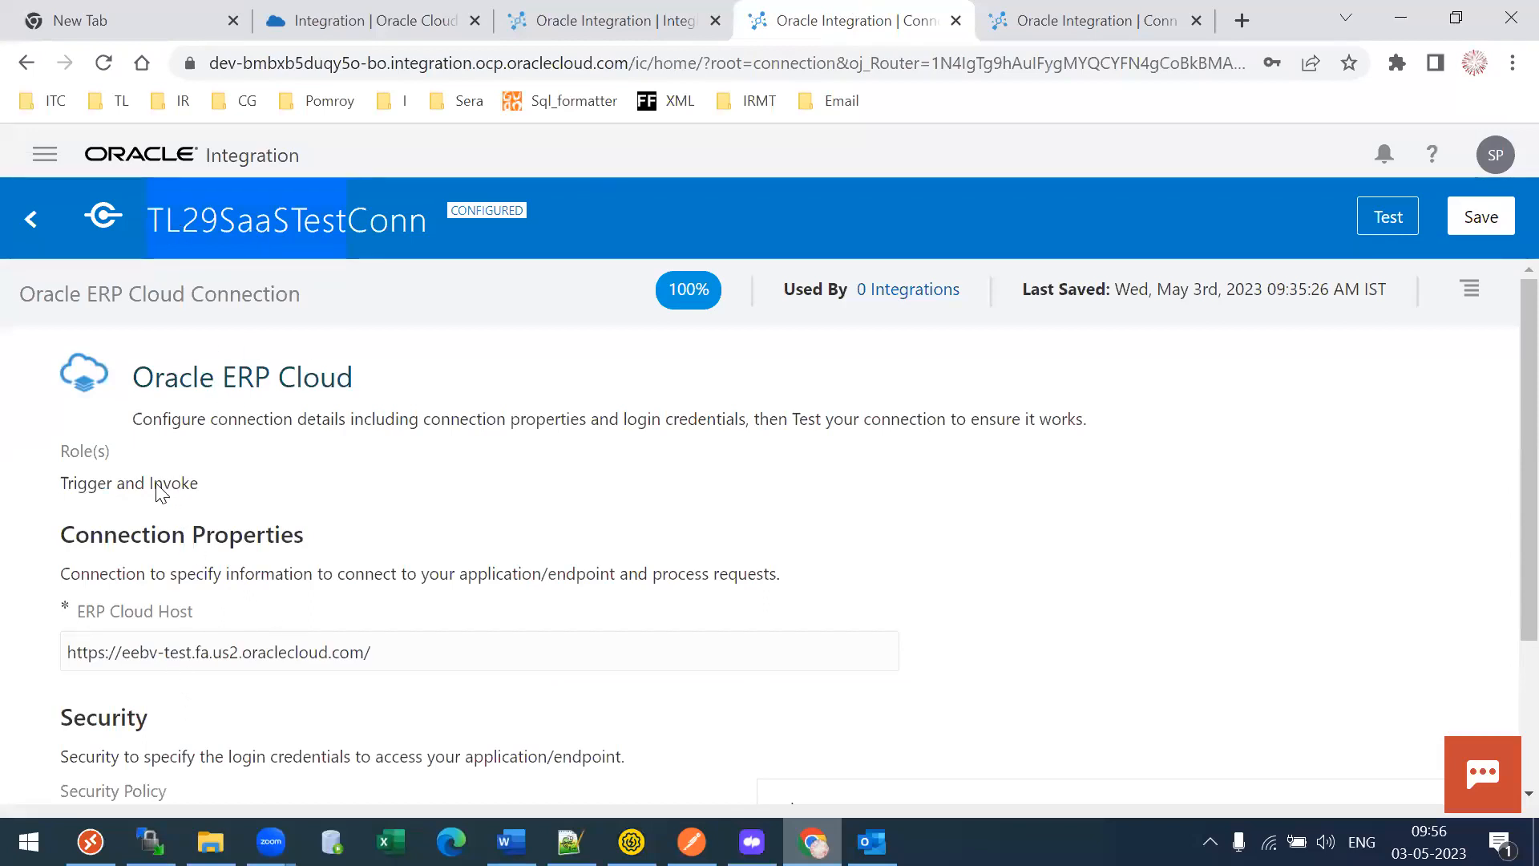
left_click_drag(163, 490, 213, 497)
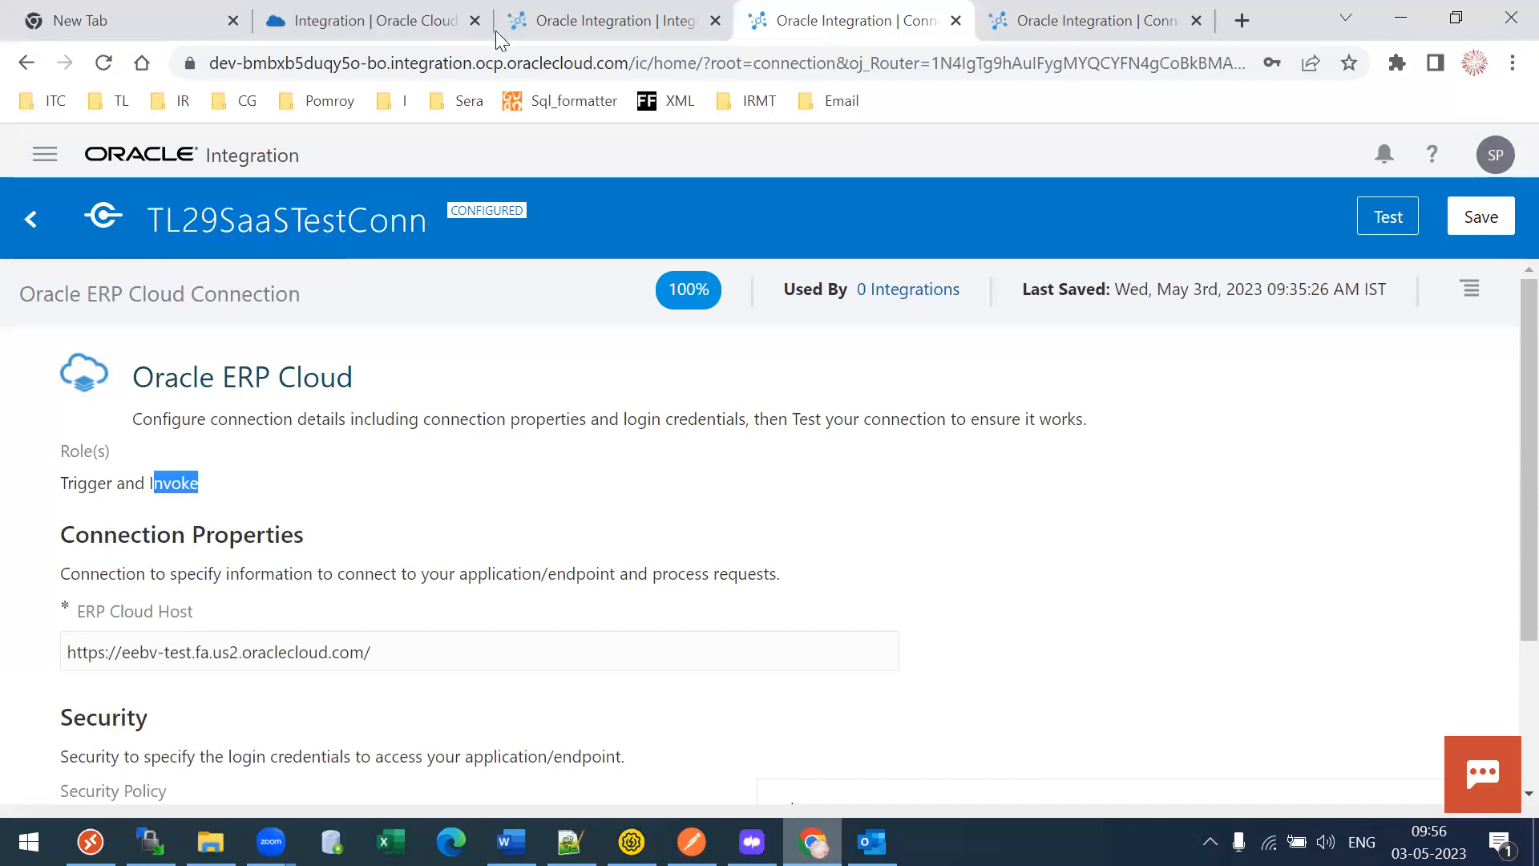
- Revisit the connection's Trigger and Invoke roles, then settle on the Integration Style chooser
left_click(594, 20)
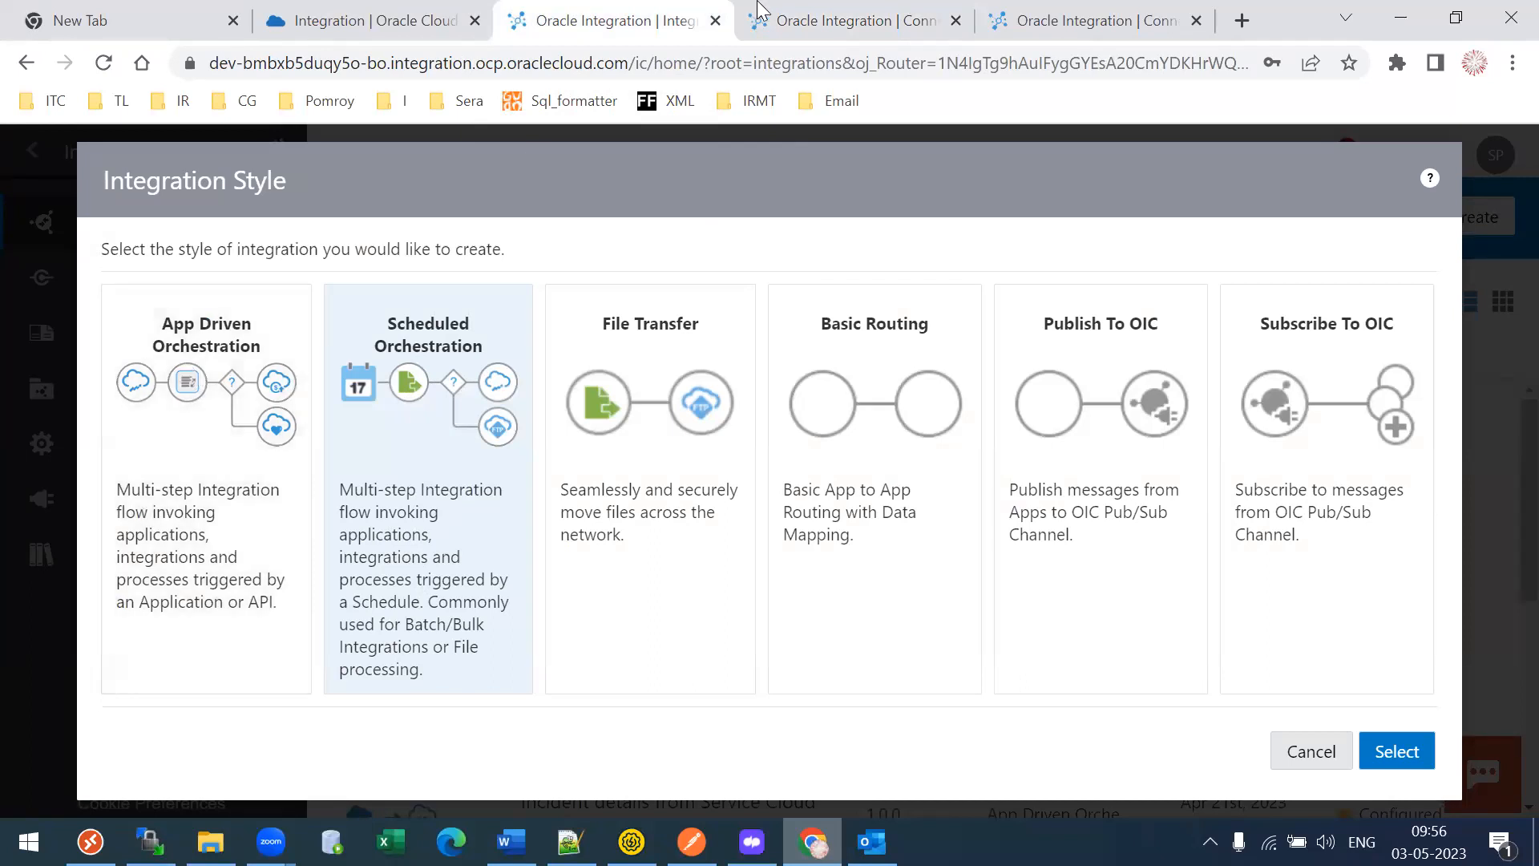
left_click(850, 20)
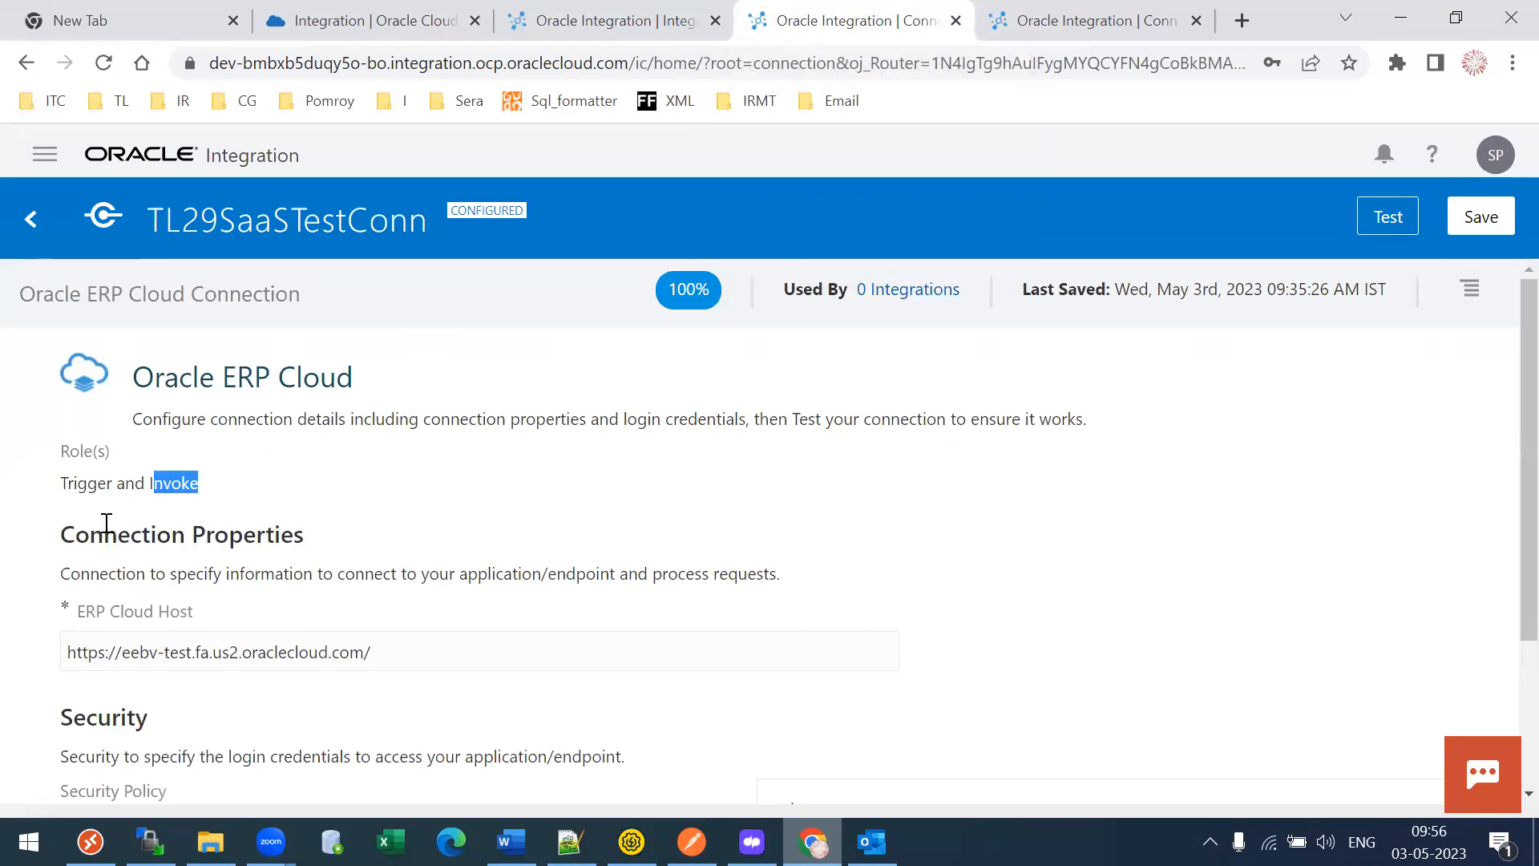
left_click_drag(73, 497, 193, 502)
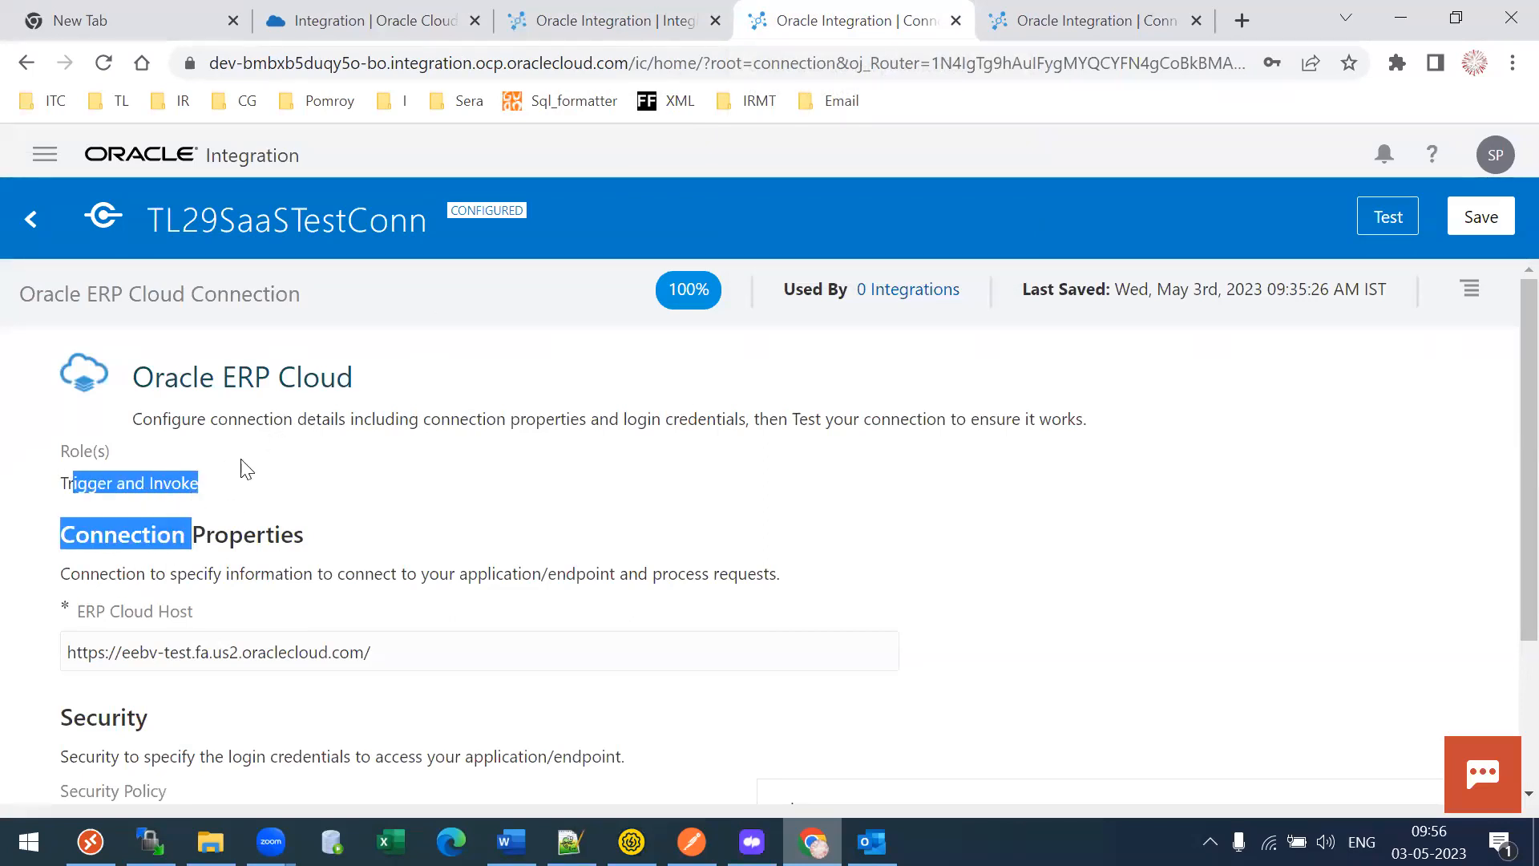
left_click(605, 18)
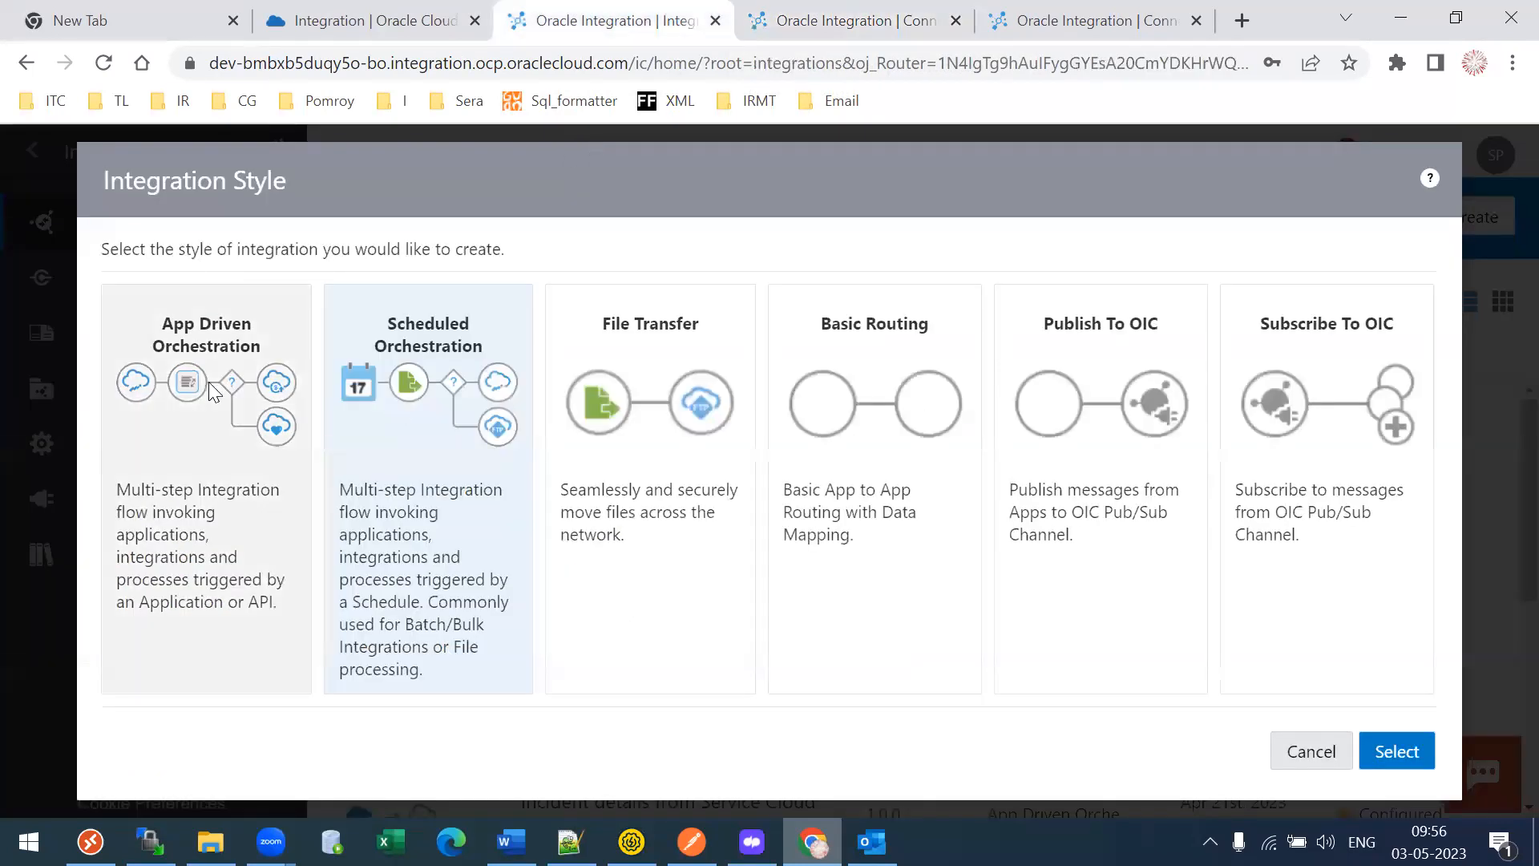
left_click(904, 16)
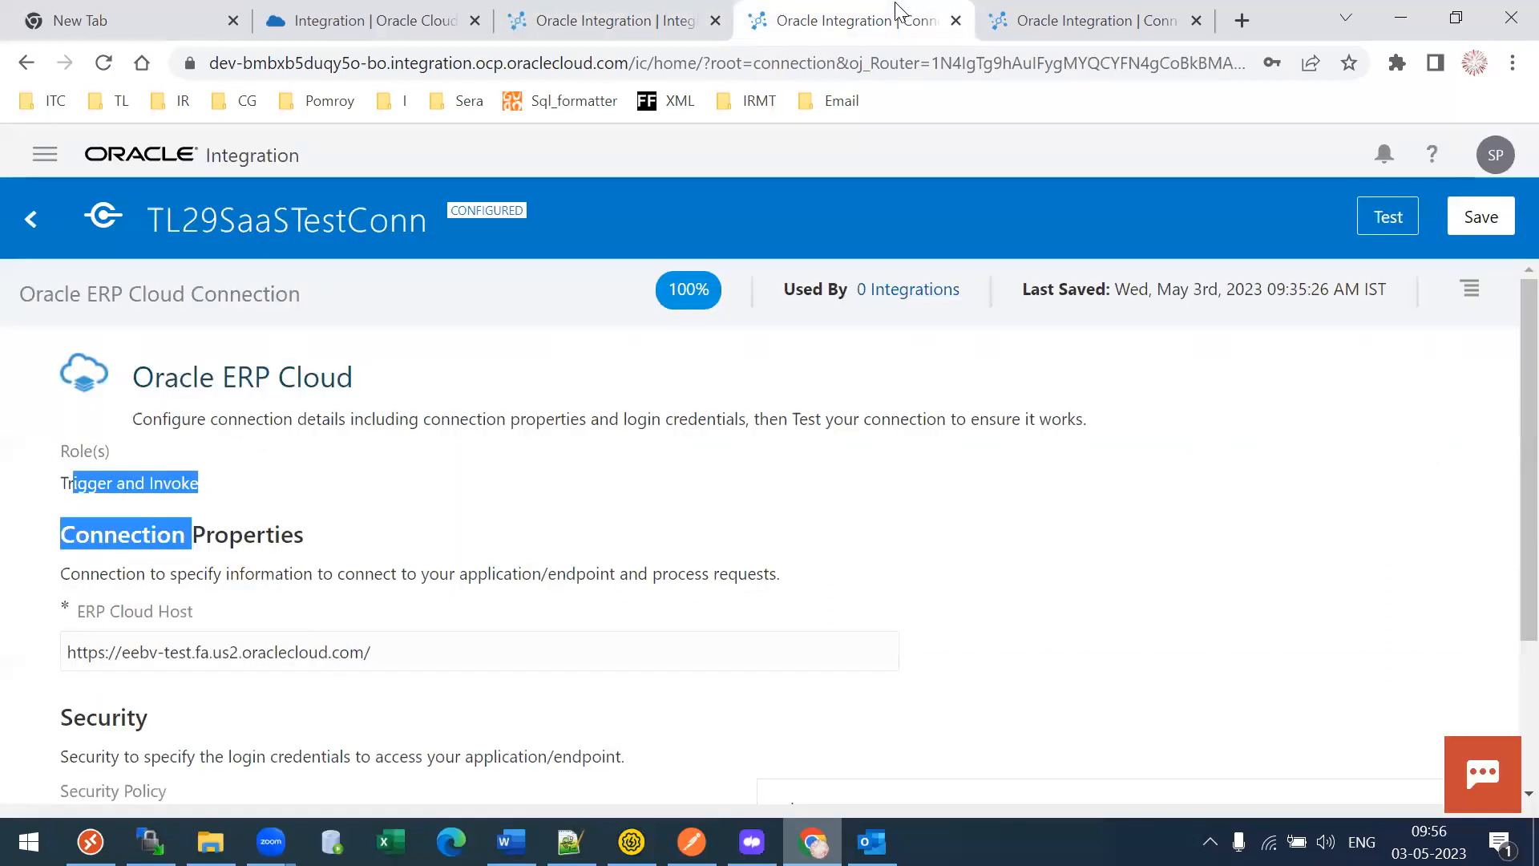
left_click(156, 522)
left_click_drag(72, 485, 99, 485)
left_click(183, 485)
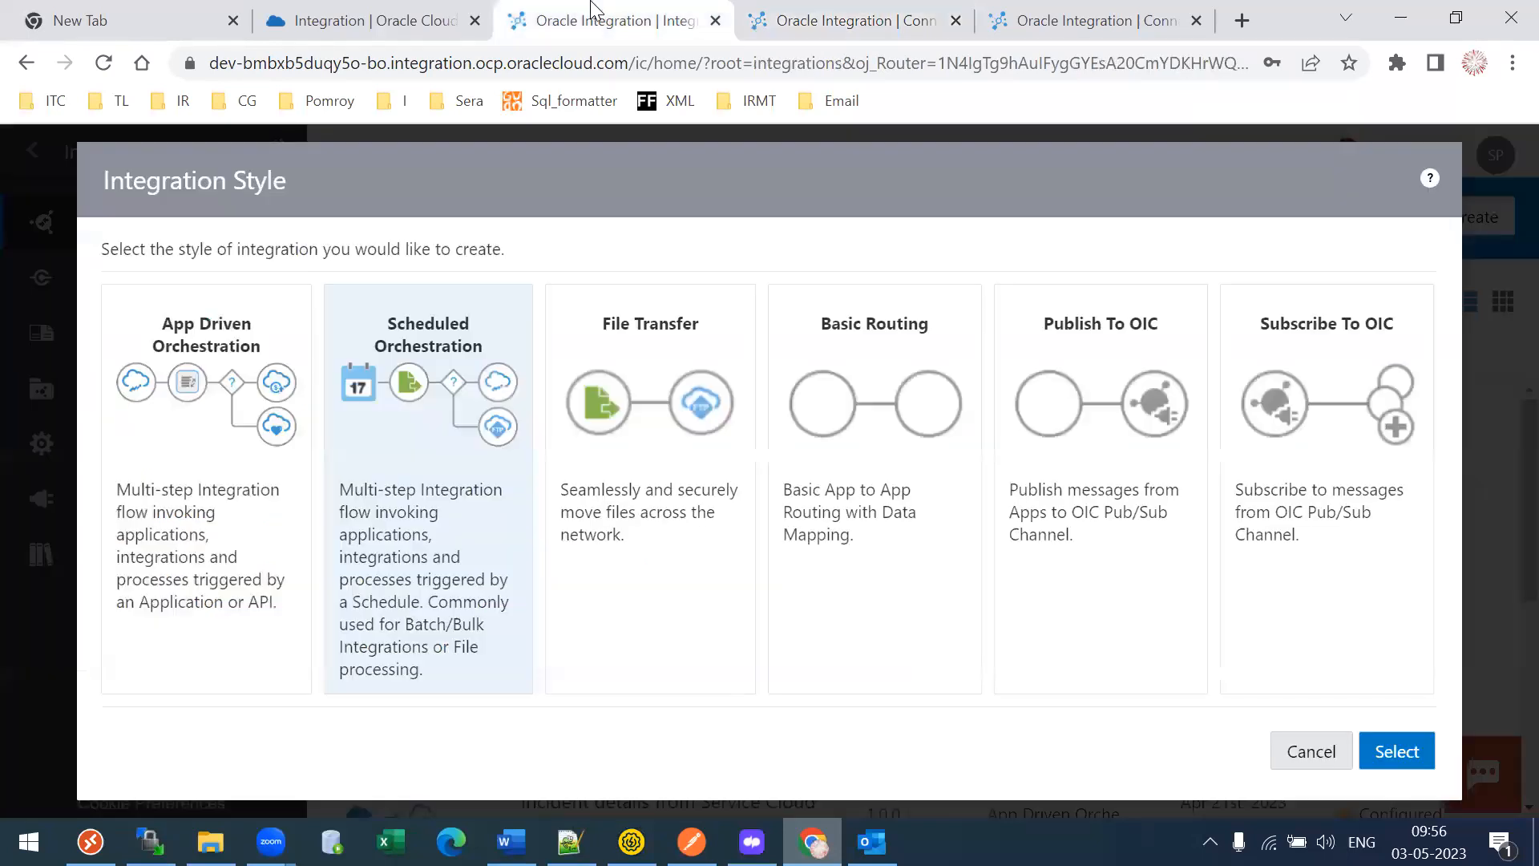
left_click(597, 13)
- Choose Scheduled Orchestration and name it Tl29 Test INT, identifier TL29_TEST_INT
left_click(425, 501)
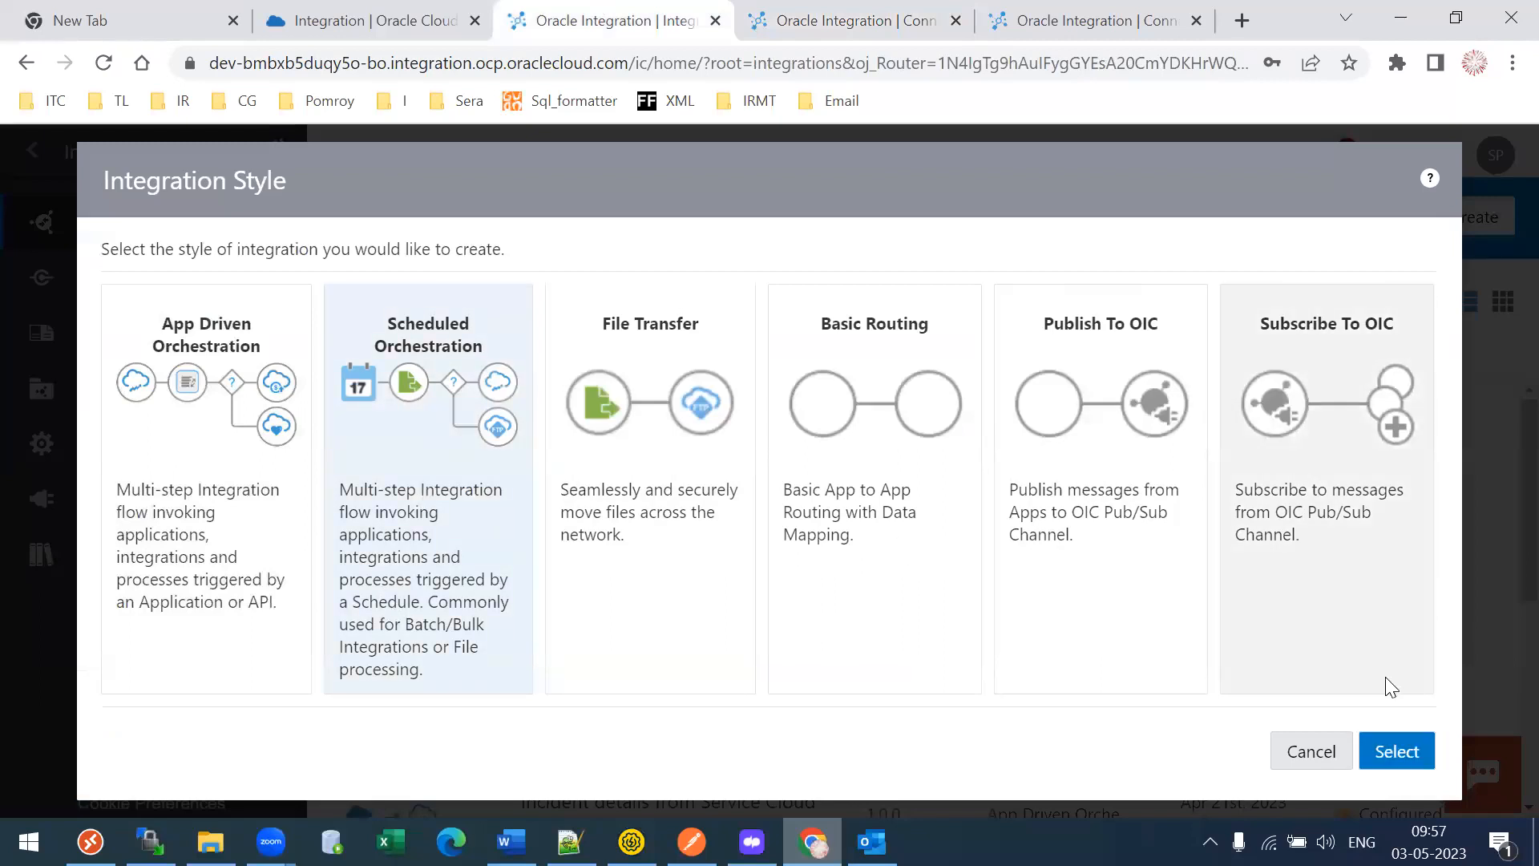
left_click(1404, 747)
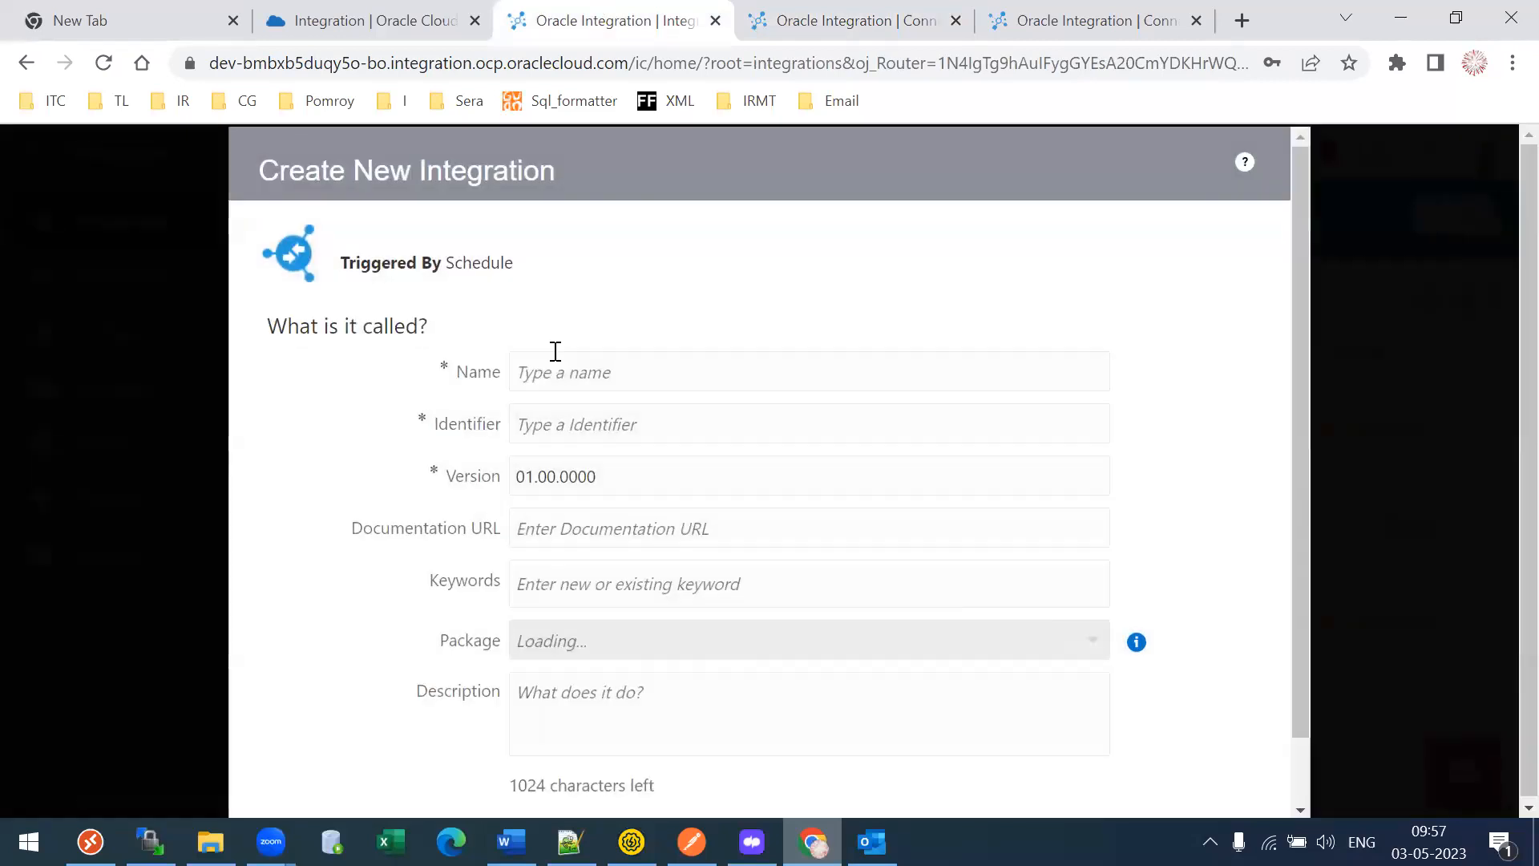
type("Tl29 ")
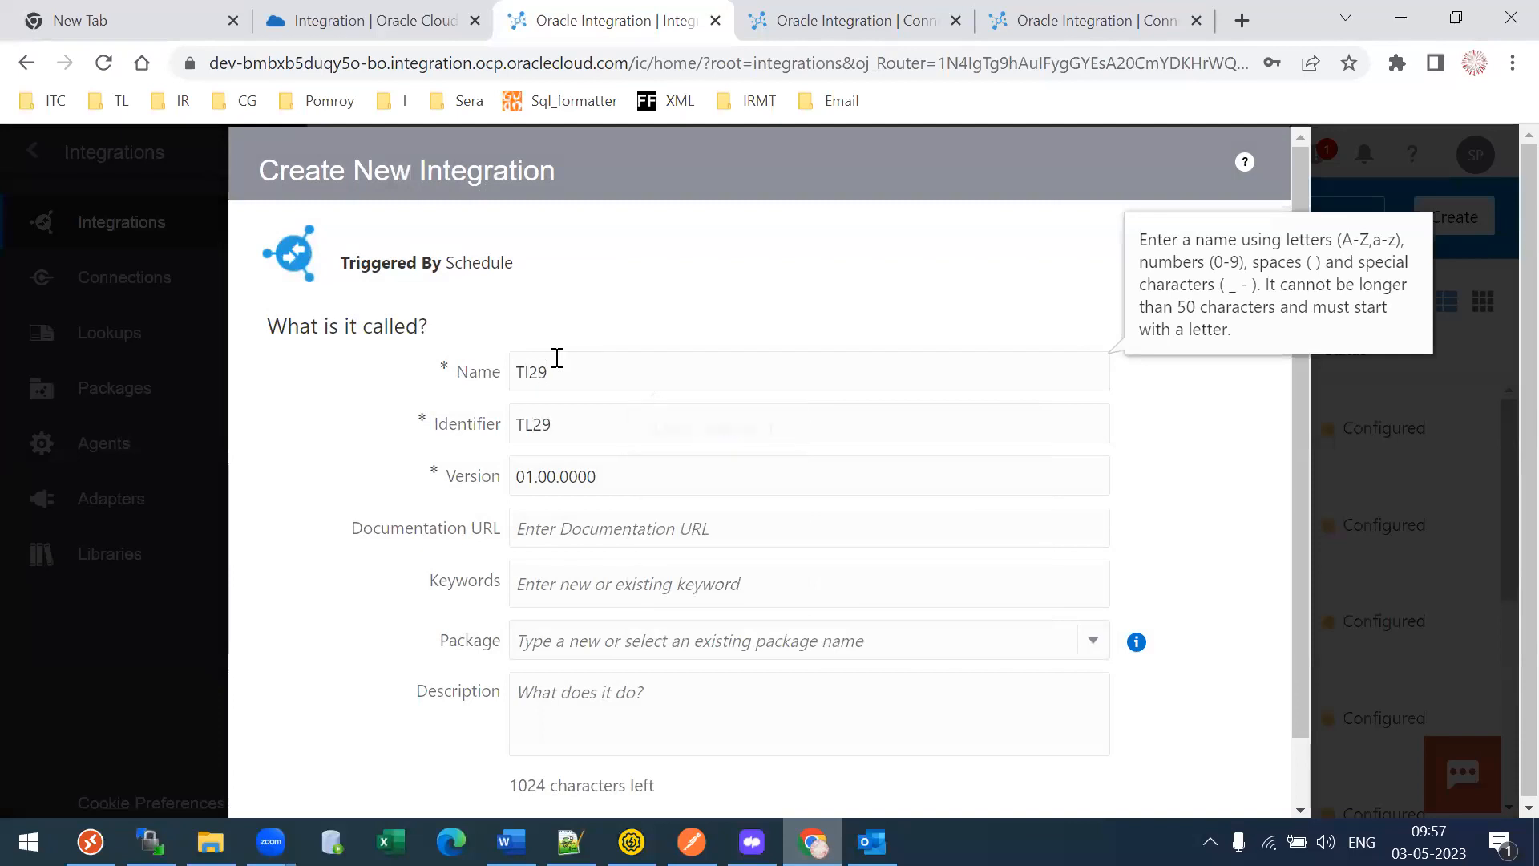
type("Test INT")
left_click_drag(613, 373, 481, 376)
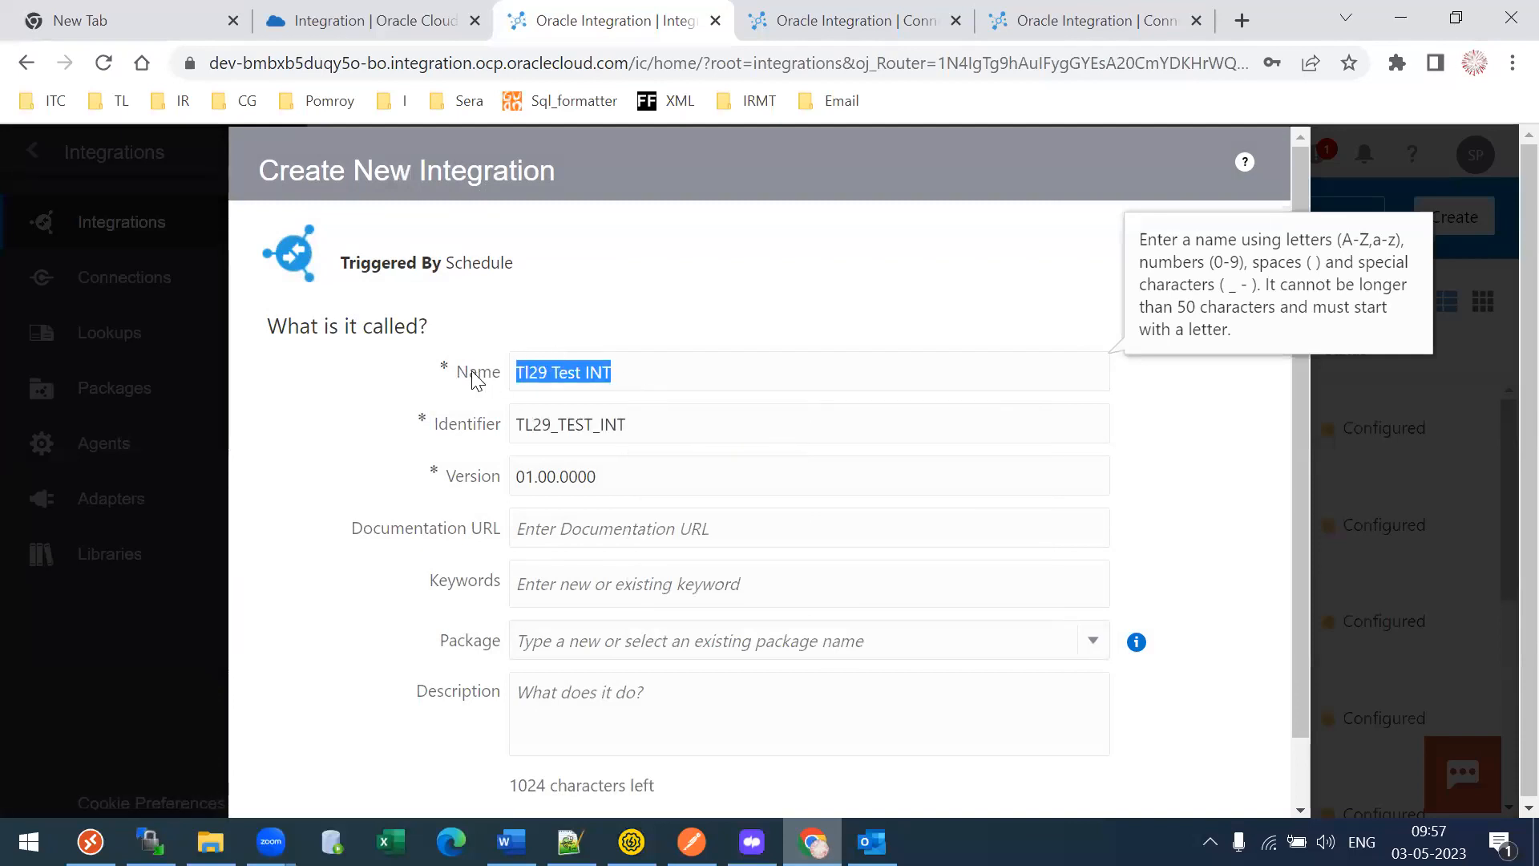
left_click_drag(680, 429, 491, 439)
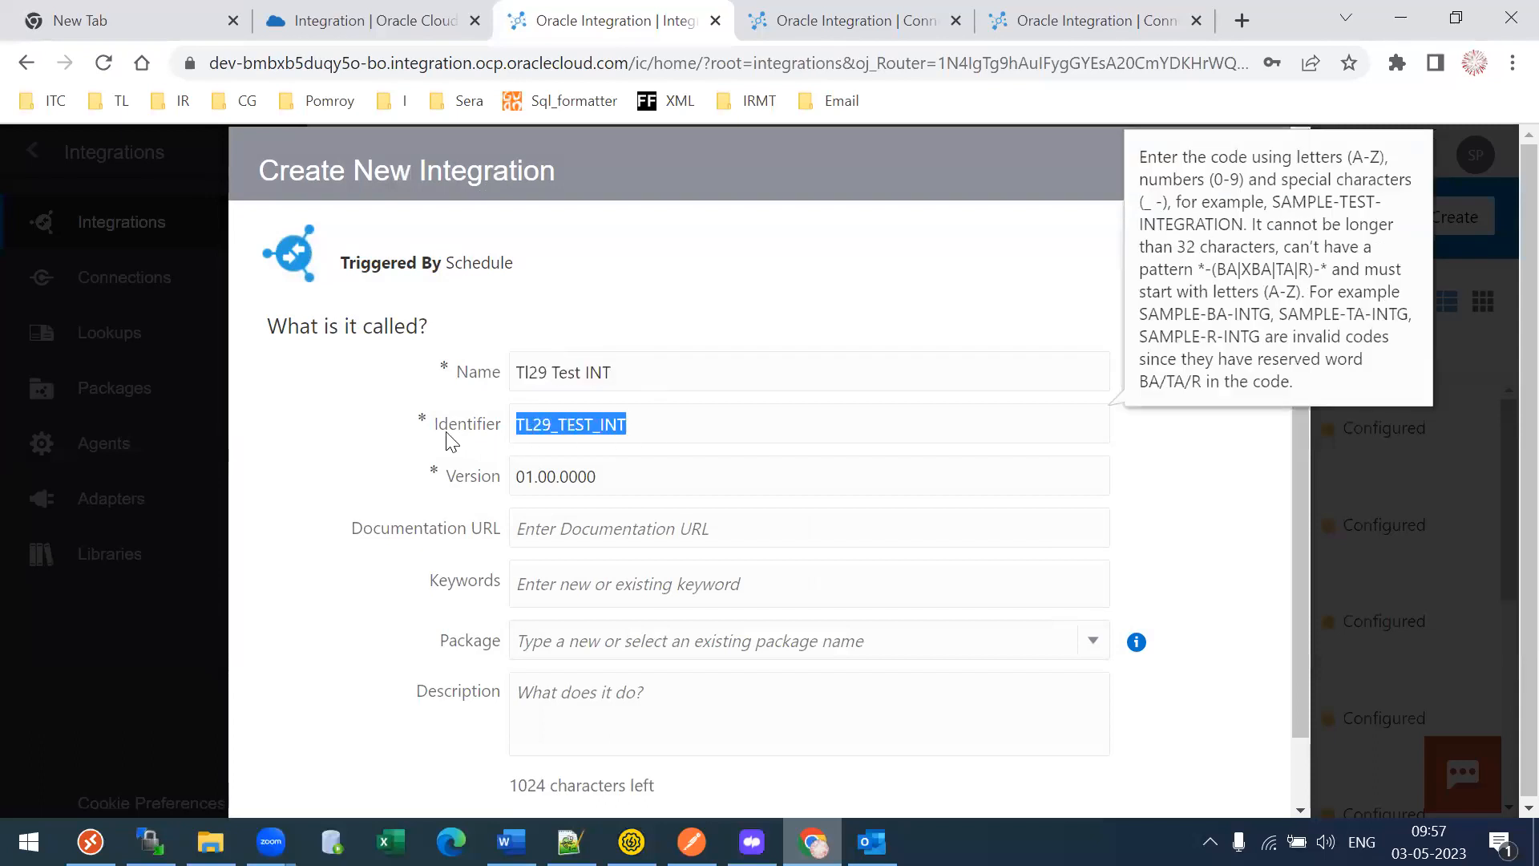
left_click_drag(634, 373, 474, 371)
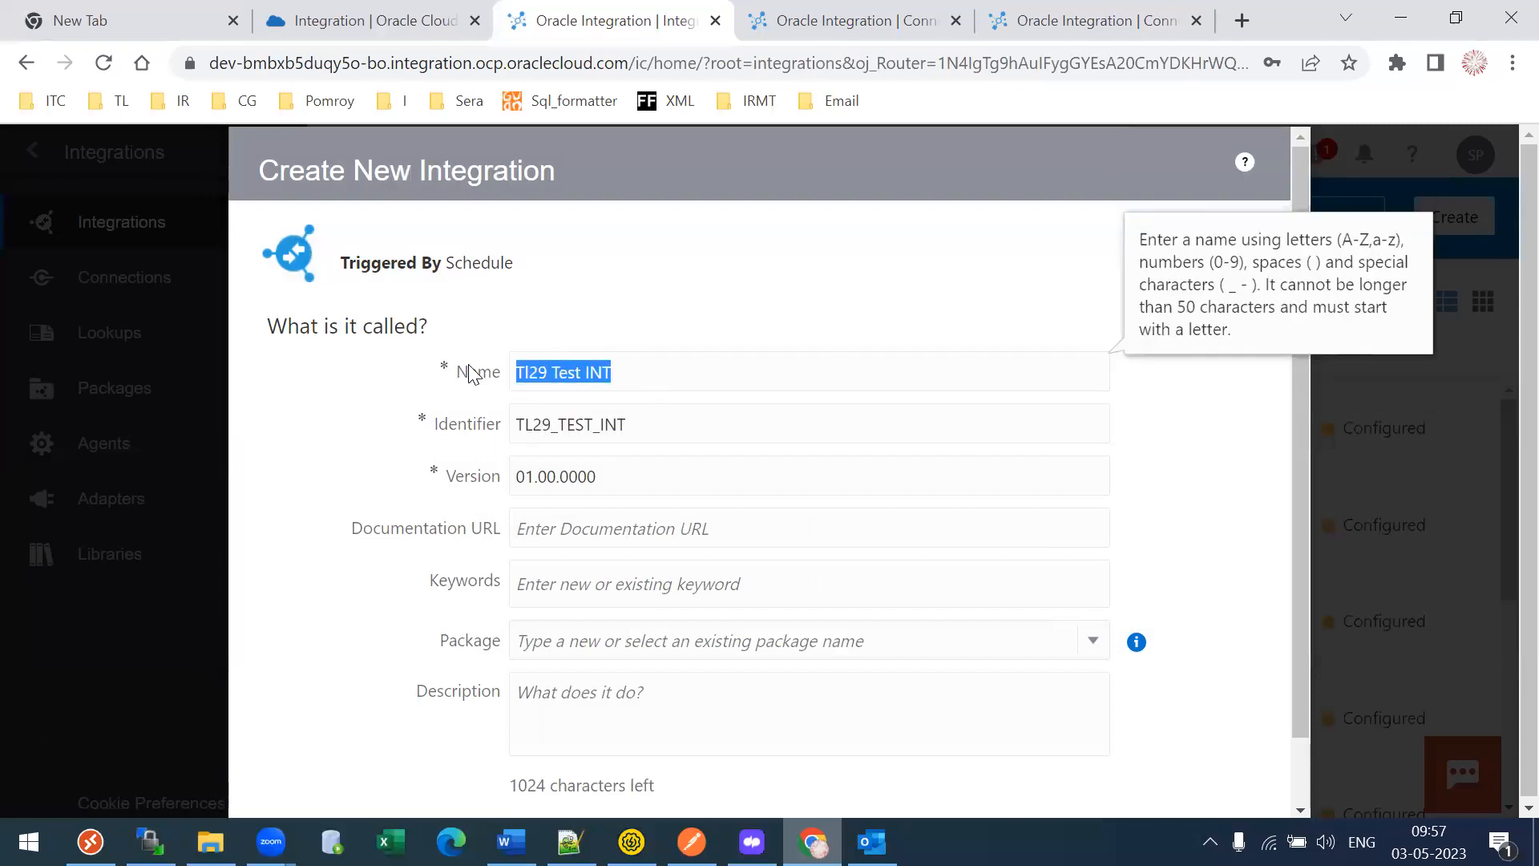
left_click_drag(669, 425, 463, 425)
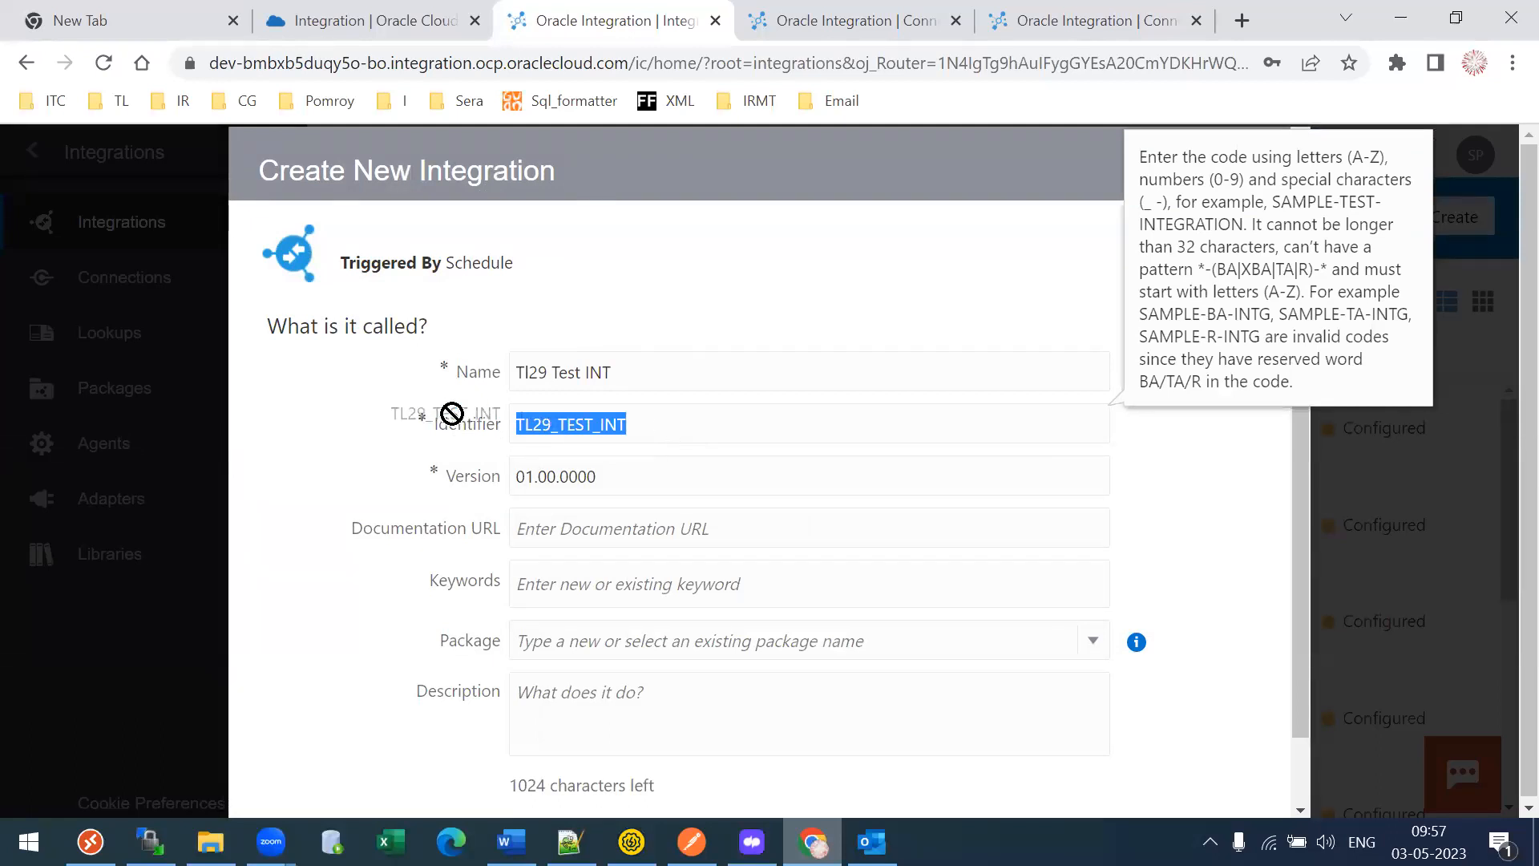
left_click_drag(664, 420, 491, 424)
left_click_drag(633, 371, 447, 368)
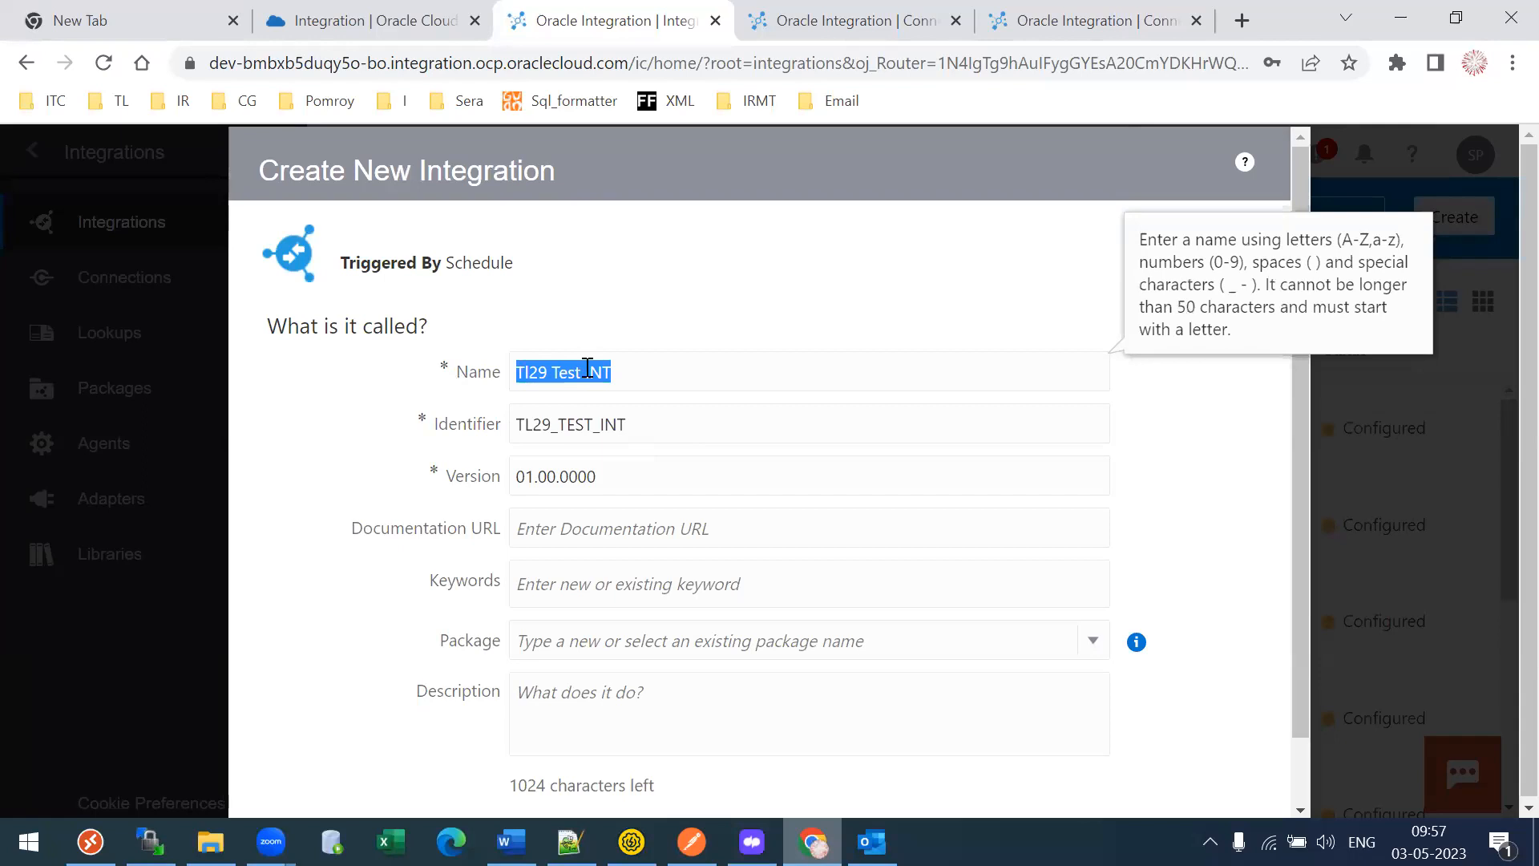
left_click_drag(650, 417, 419, 419)
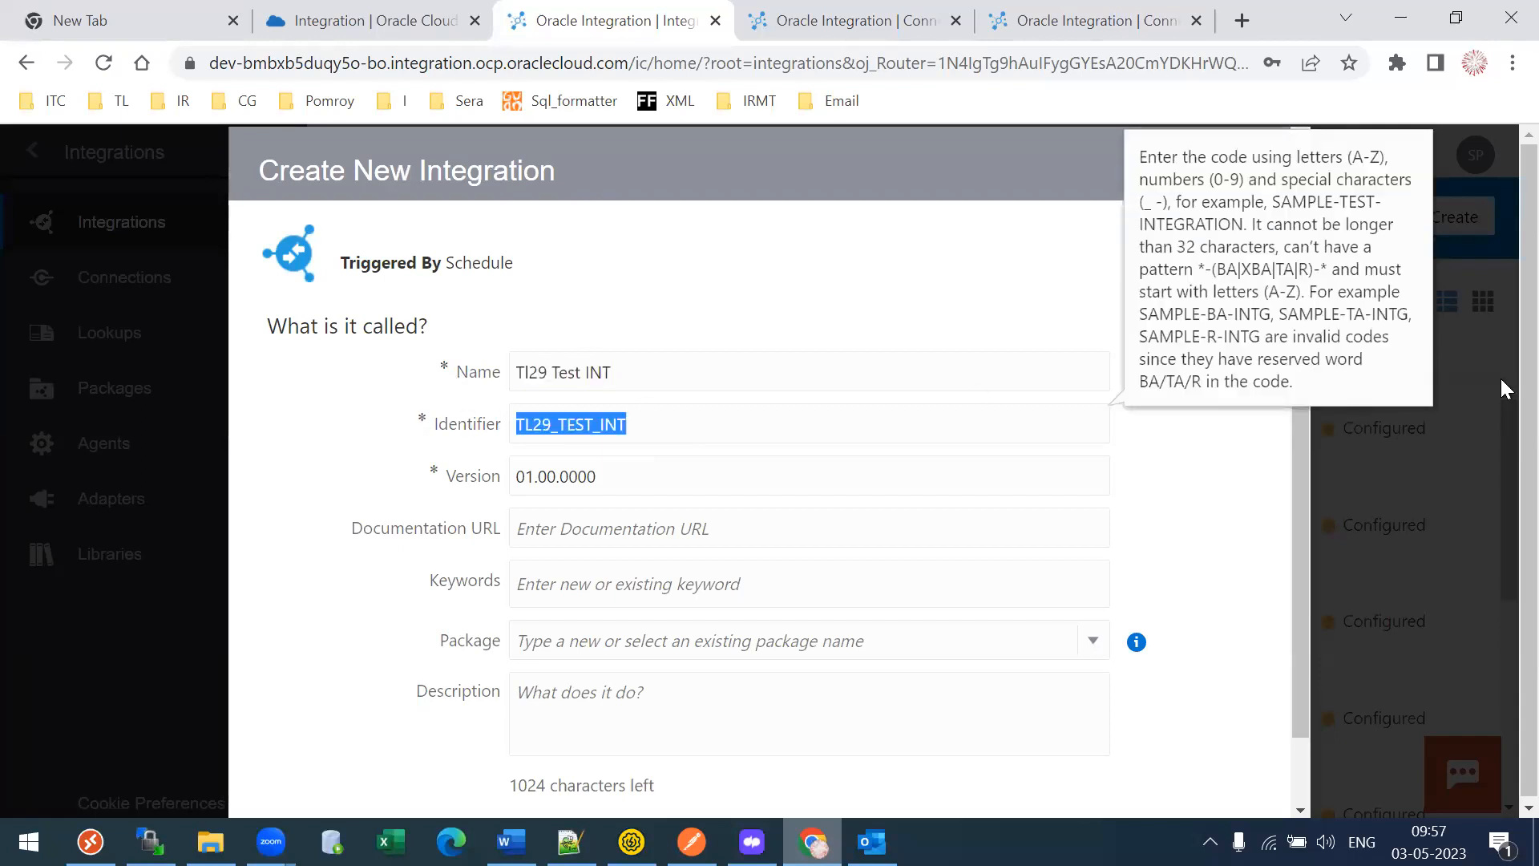
left_click_drag(530, 474, 539, 474)
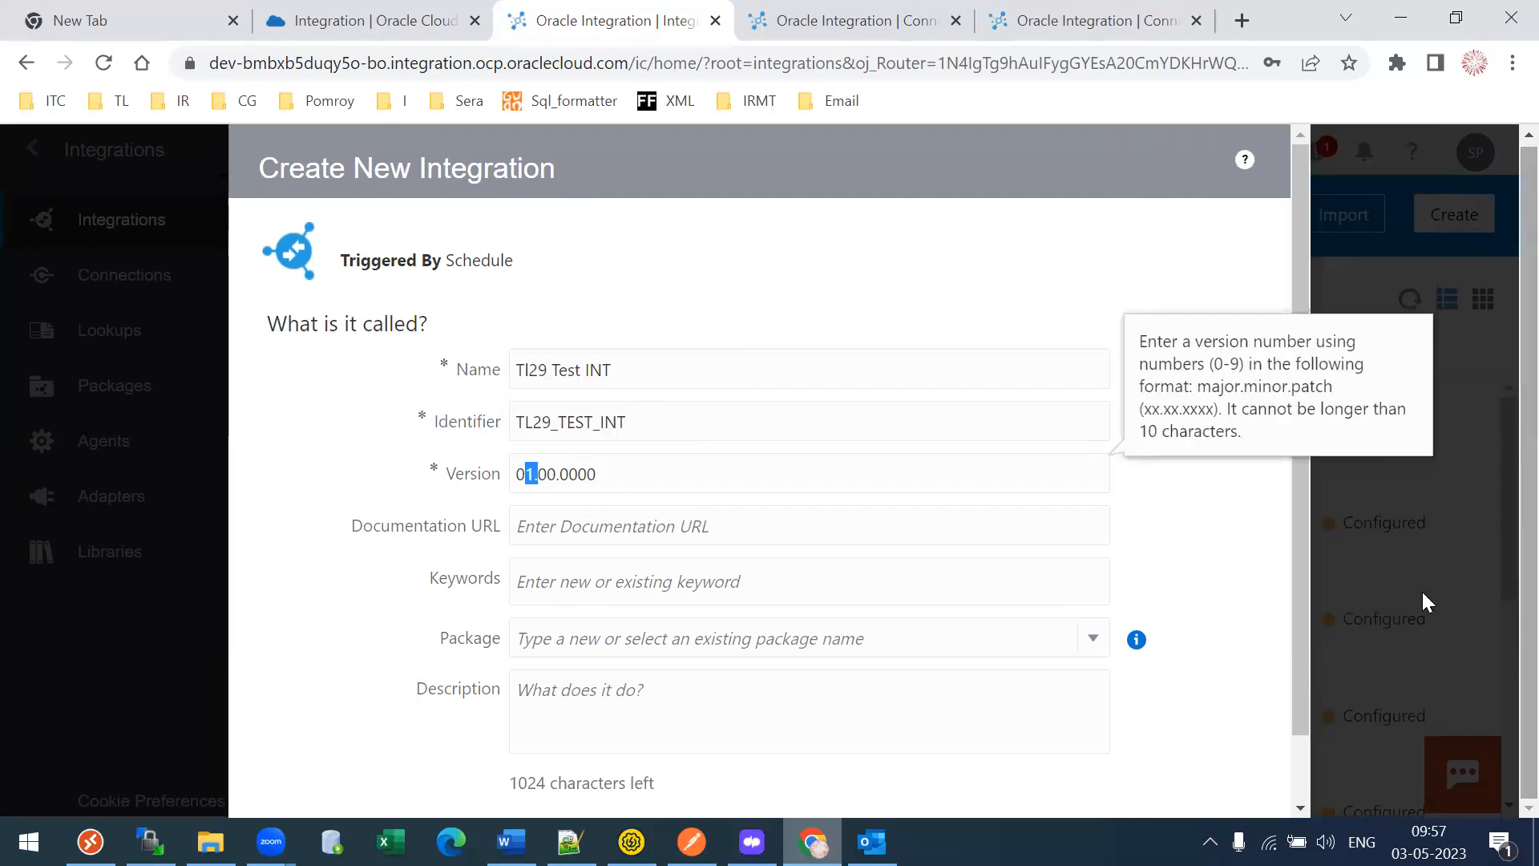
- Assign package TL29Integrations and enter the description 'Test Integration'
left_click(669, 636)
type("TL29Integrations")
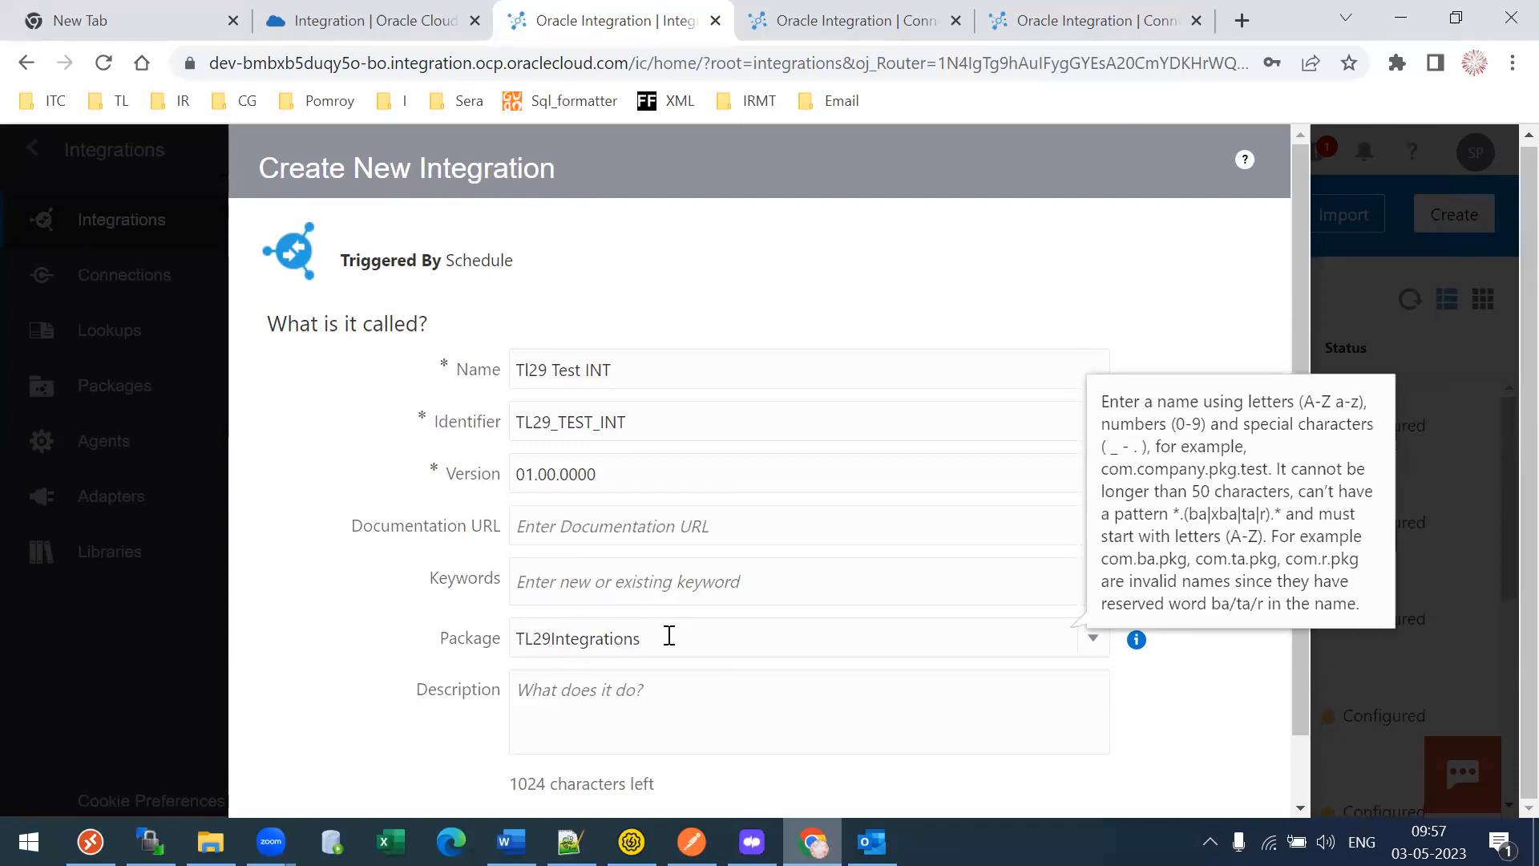
left_click(398, 668)
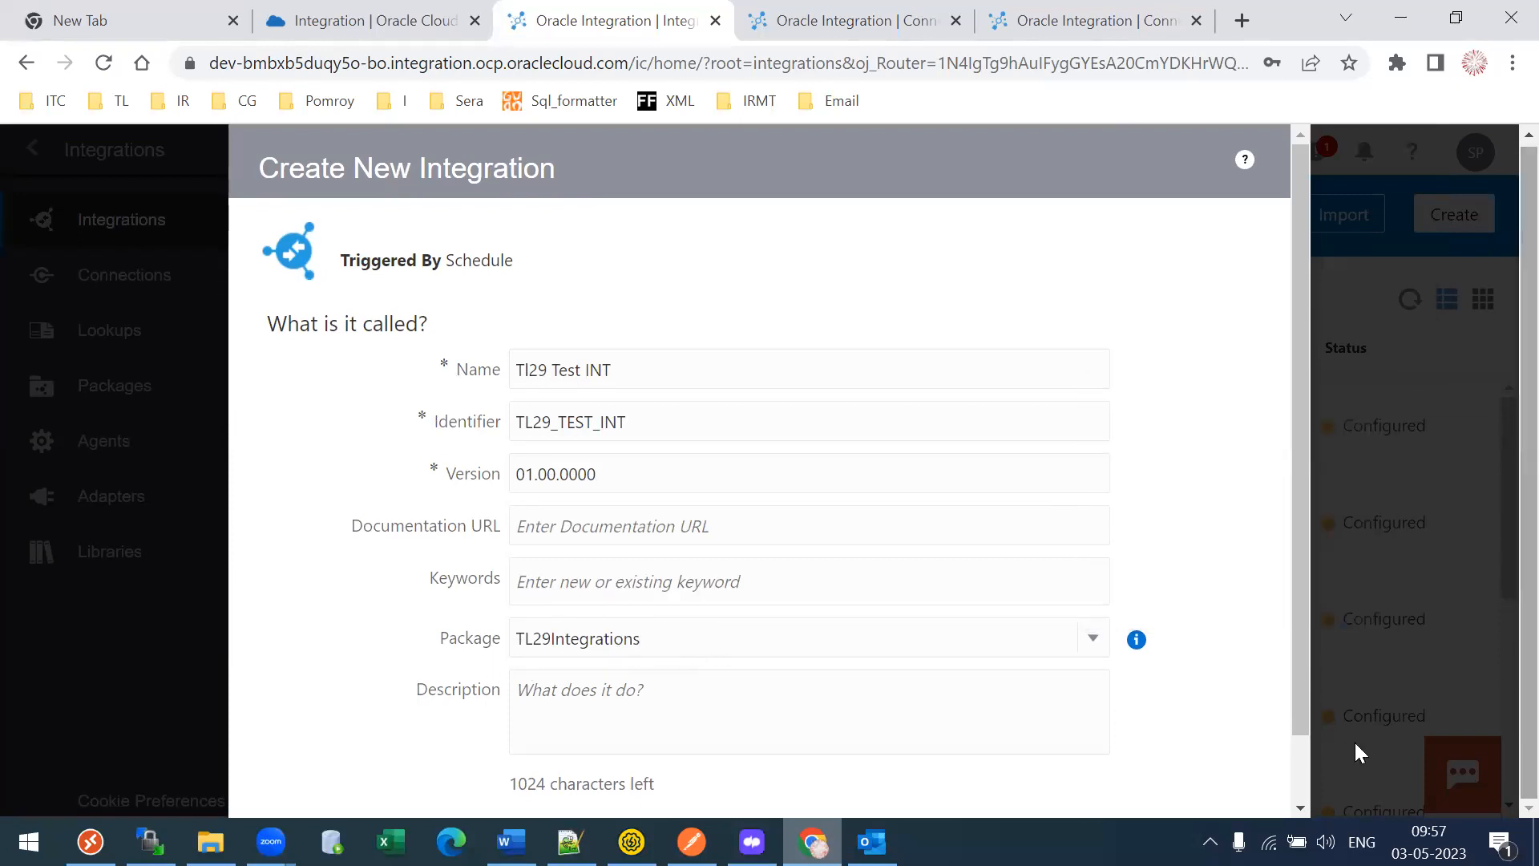
scroll(1302, 654, "down", 1)
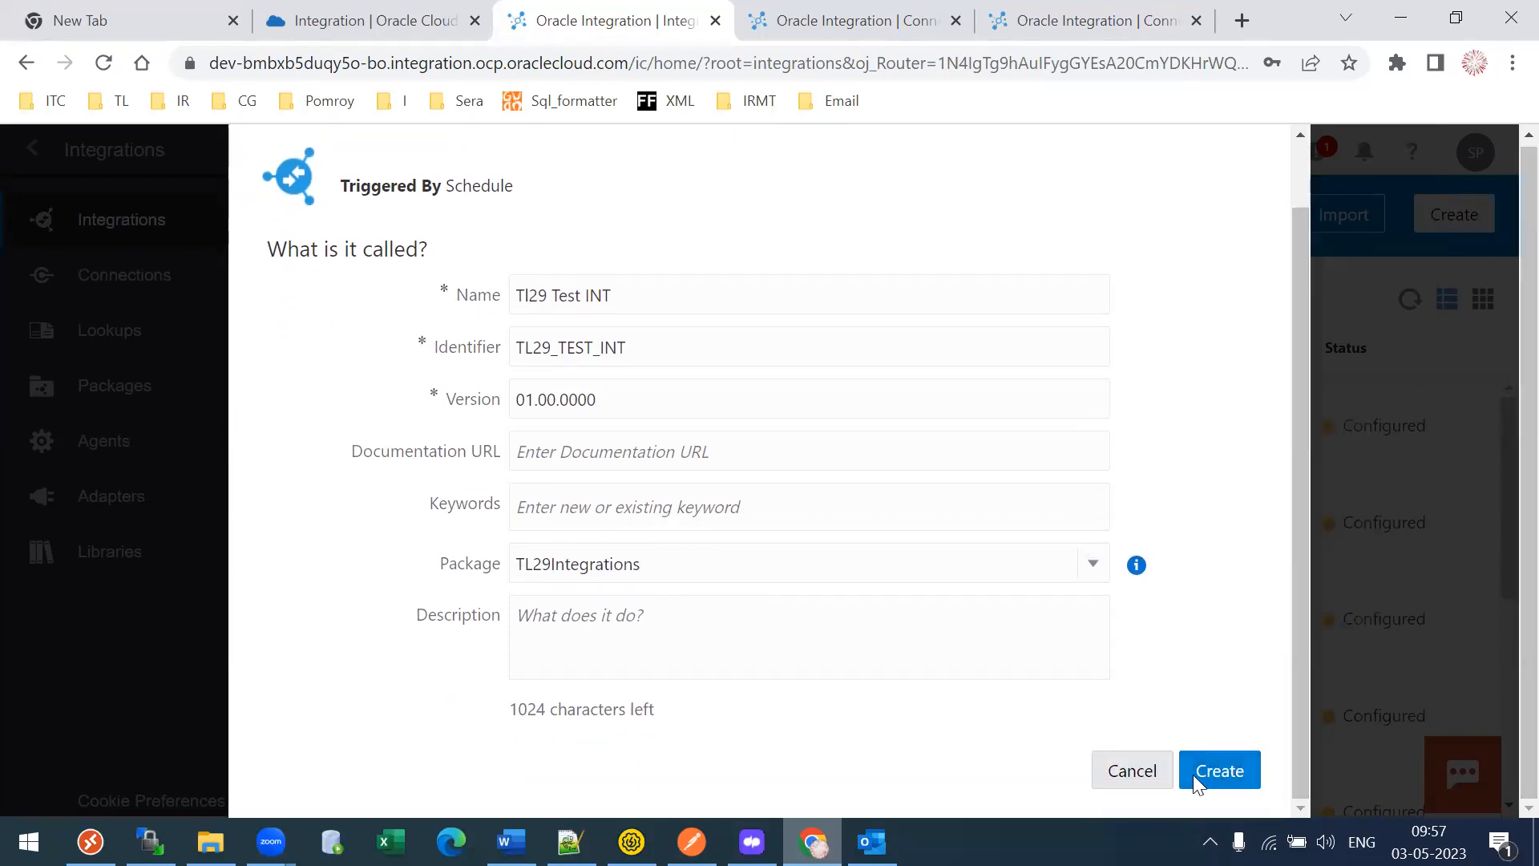
type("Test INte")
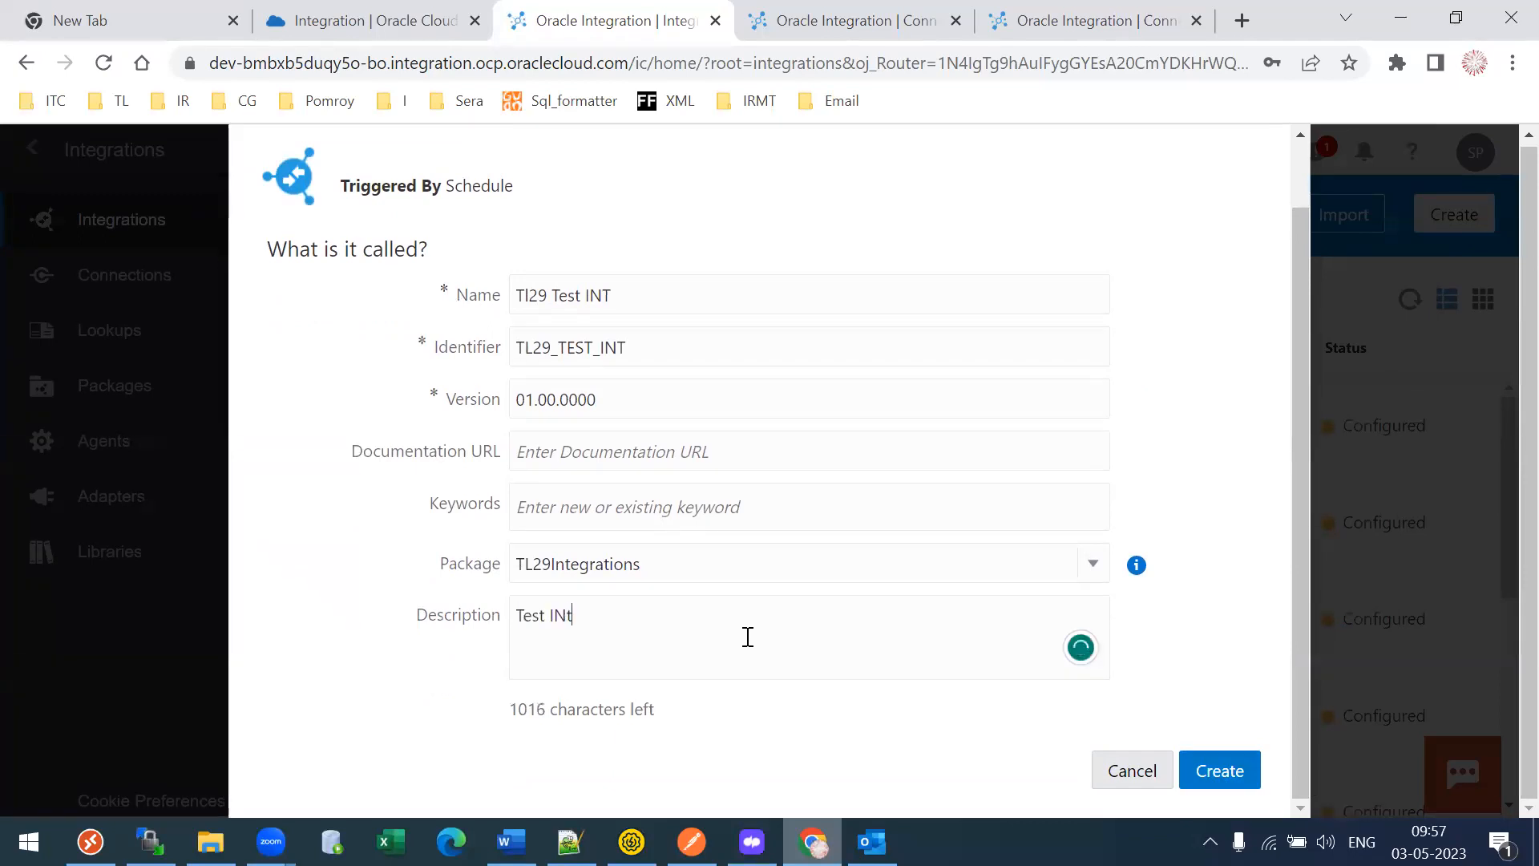
key("BackSpace")
type("ga")
key("BackSpace")
key("BackSpace")
type("teg")
key("BackSpace")
key("BackSpace")
key("BackSpace")
type("ntegratio")
- Create the integration, checking the ERP connection tab while the designer loads
left_click(1233, 785)
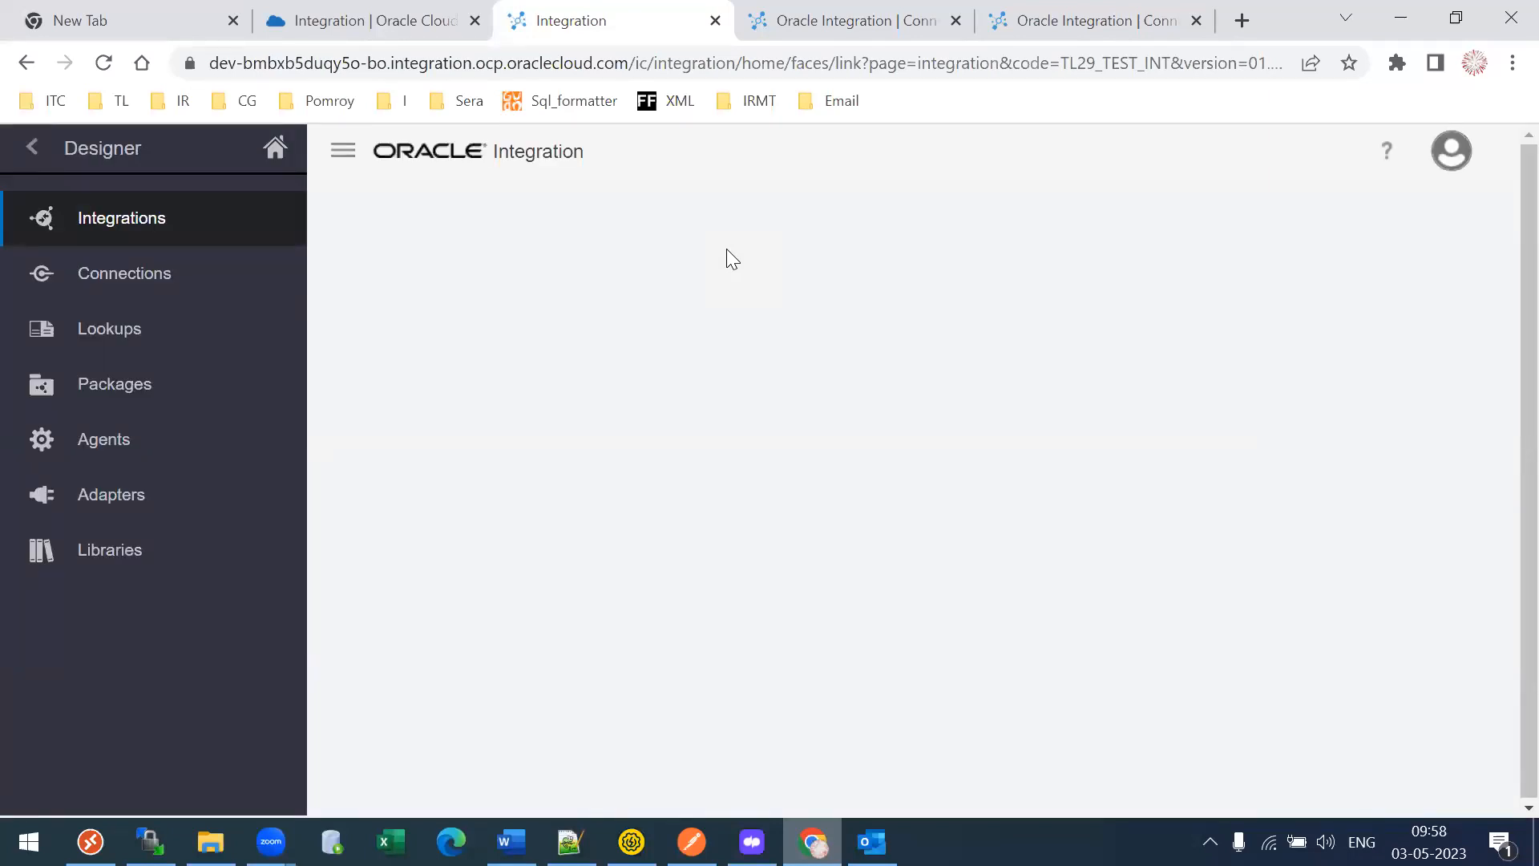
left_click(767, 16)
left_click(599, 5)
left_click(825, 12)
left_click(609, 18)
- Unlock TI29 Test INT from the Integrations list and open it in the designer
left_click(26, 148)
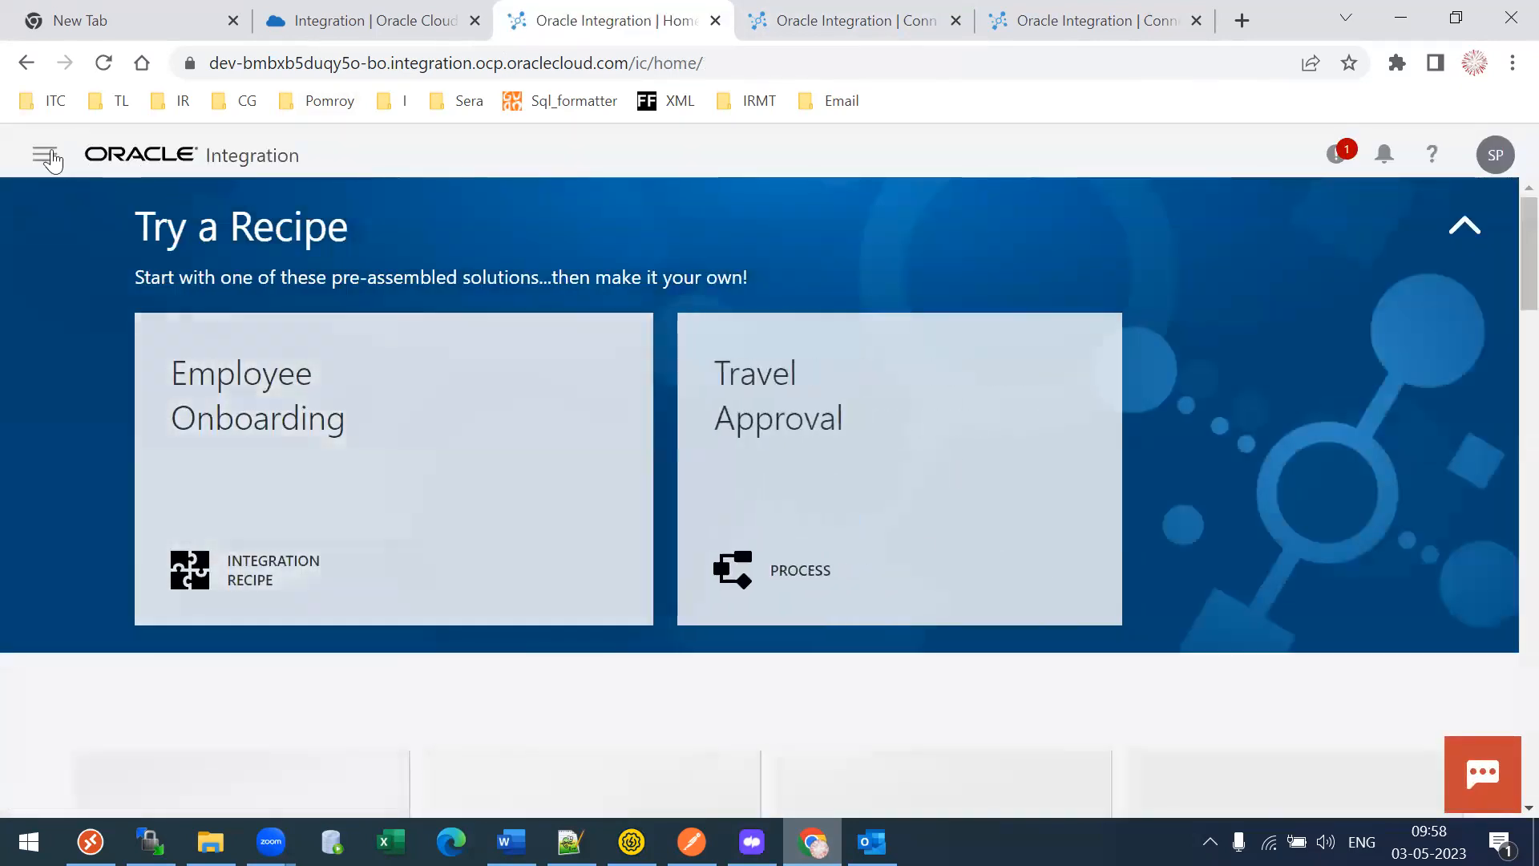
left_click(45, 154)
left_click(124, 388)
left_click(161, 222)
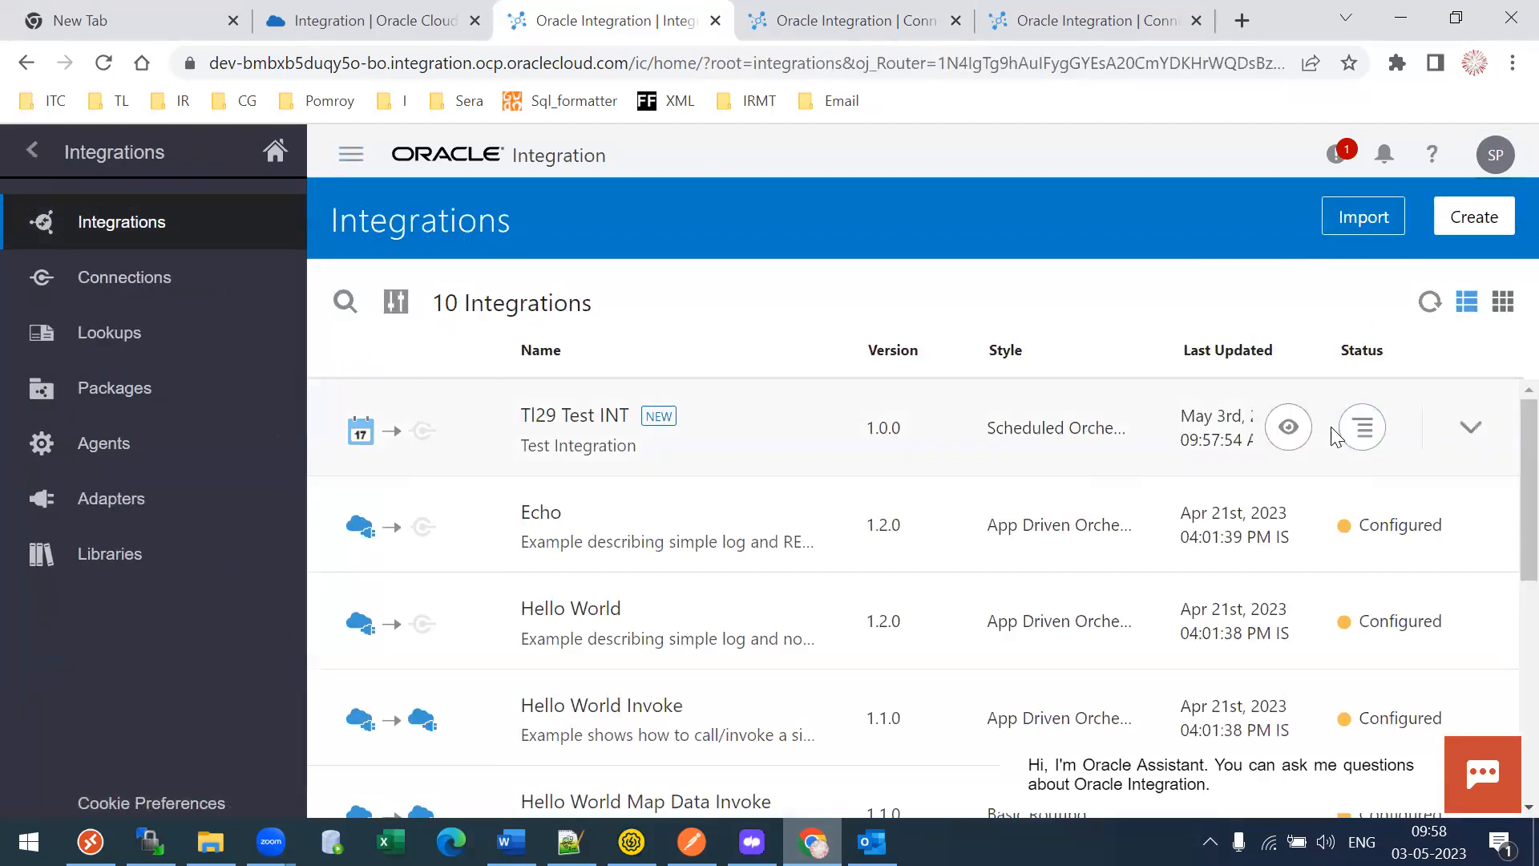
left_click(1362, 428)
left_click(1371, 585)
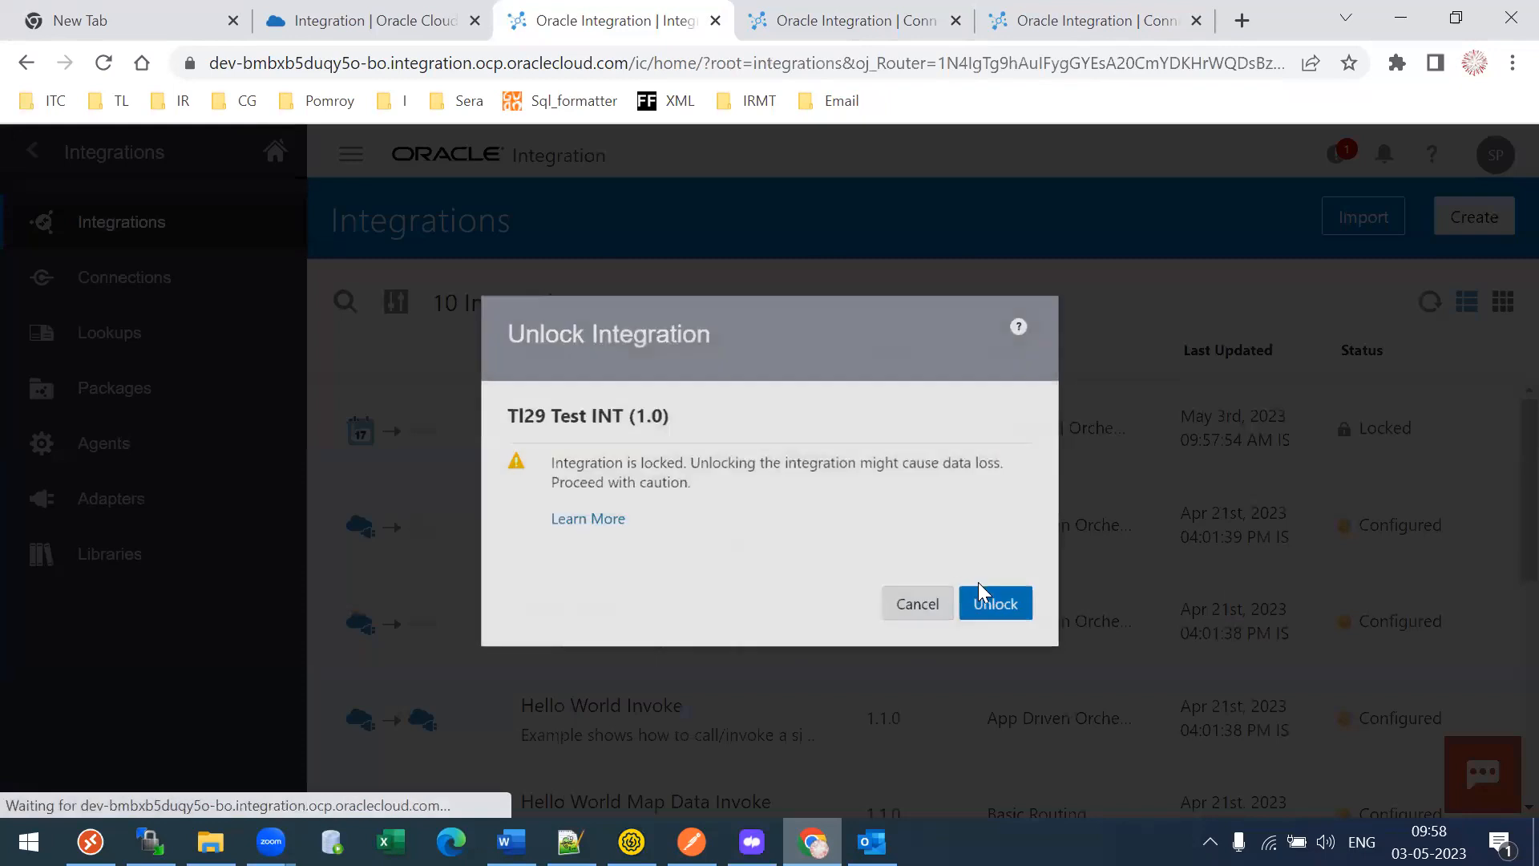
left_click(992, 601)
left_click(565, 427)
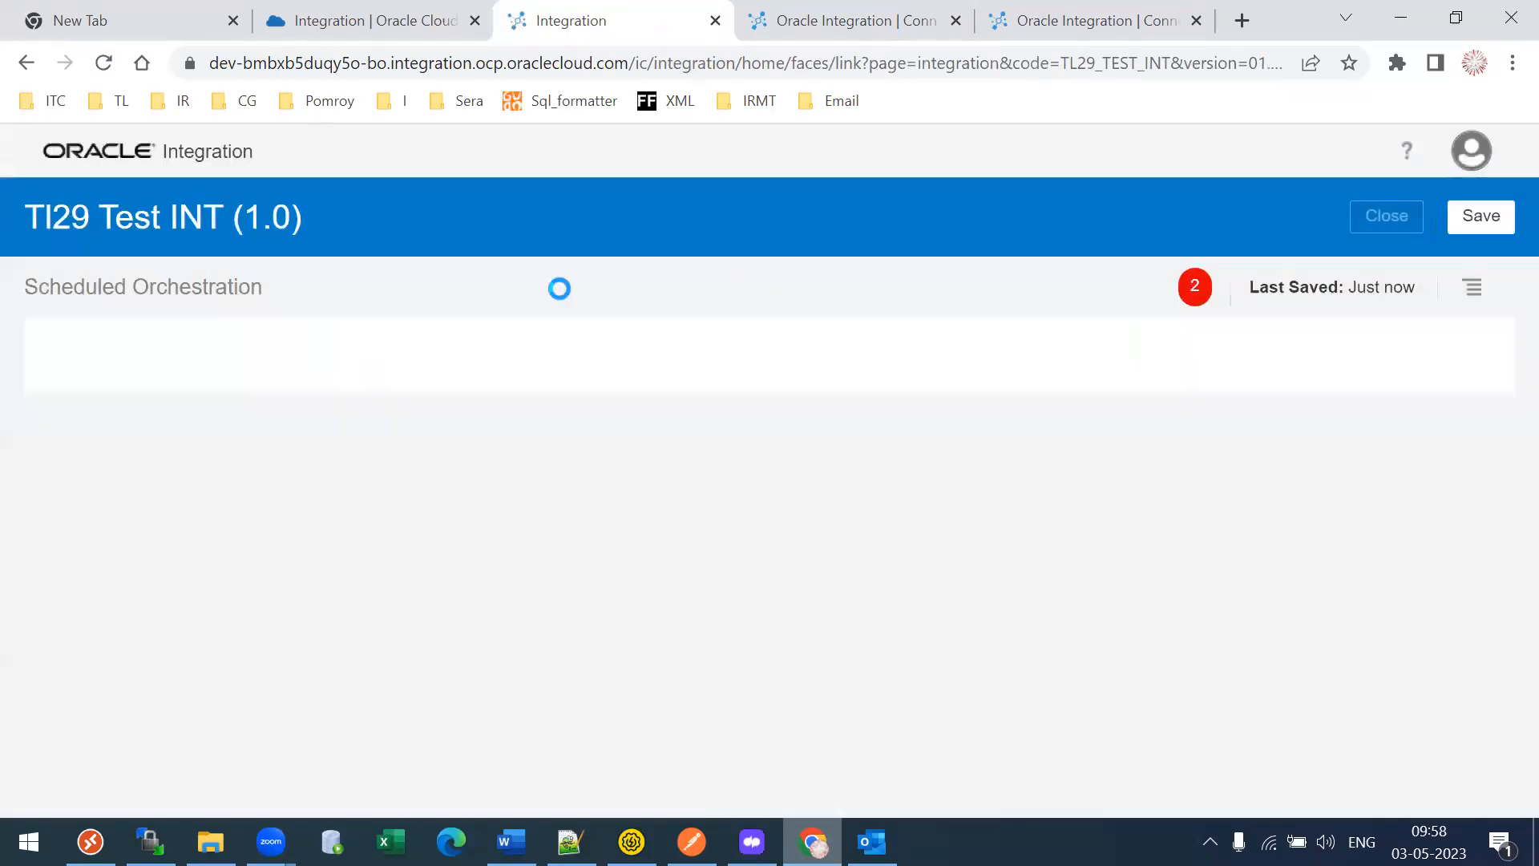
- Browse the components that can be added to the Schedule flow
left_click_drag(73, 292, 172, 298)
left_click_drag(74, 215, 241, 229)
left_click(299, 213)
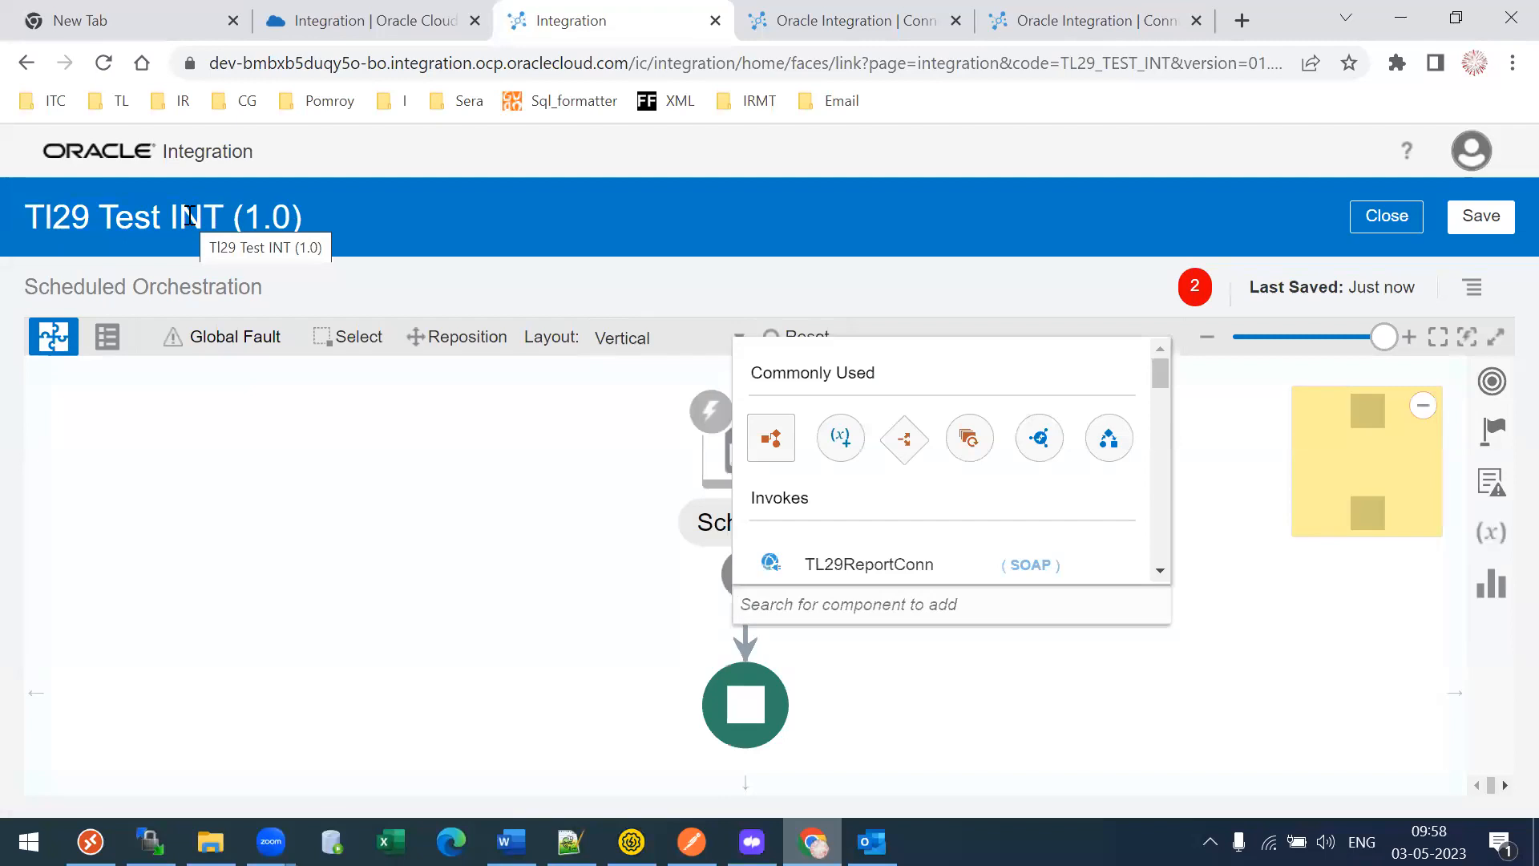
left_click(1090, 20)
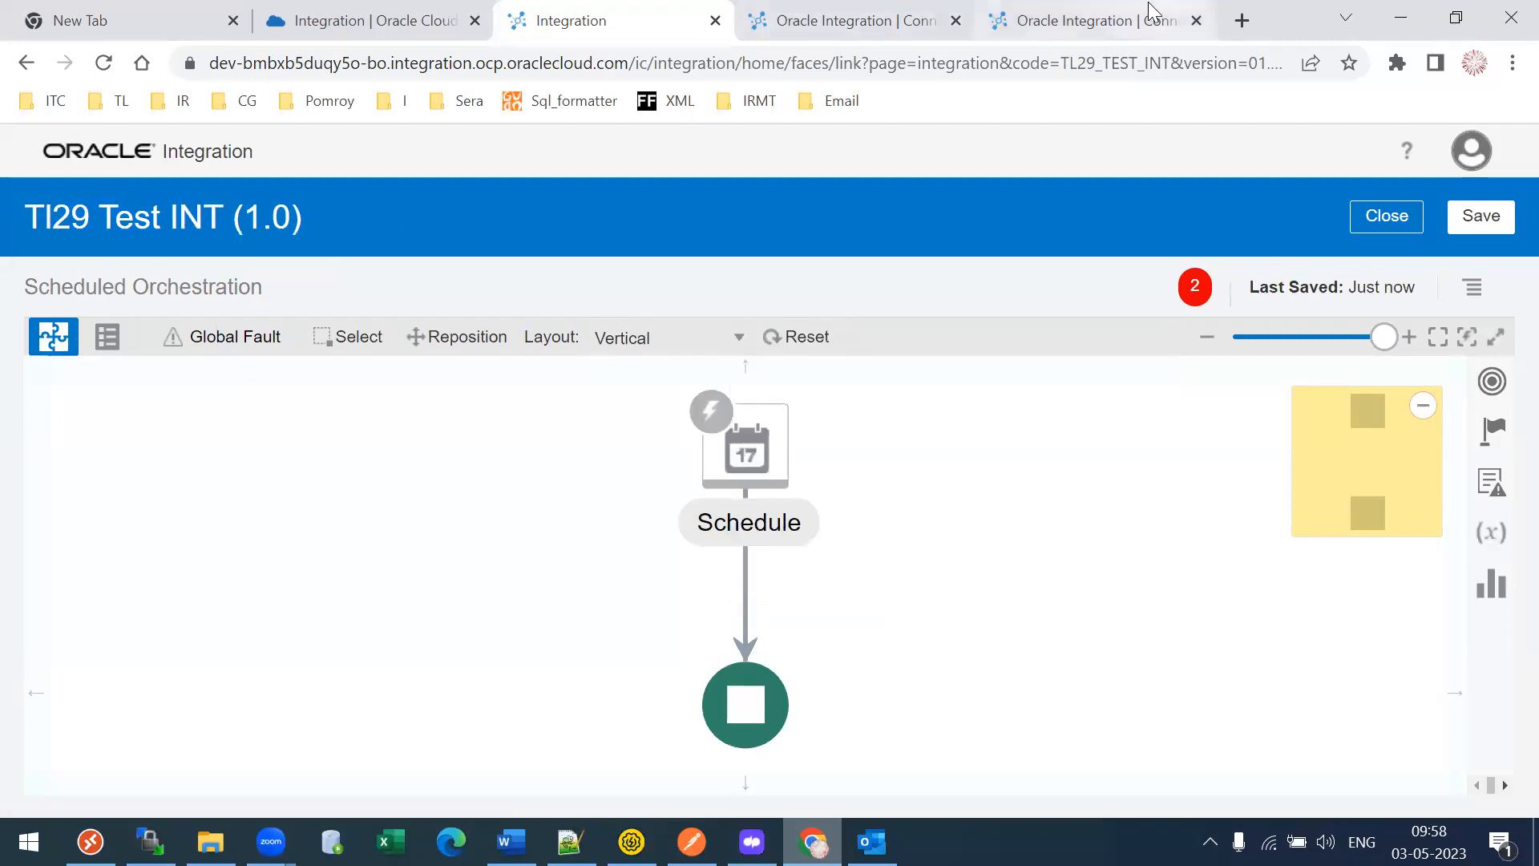
- Cancel the unfinished REST connection and confirm TL29Integrations holds 1 integration
left_click(1128, 792)
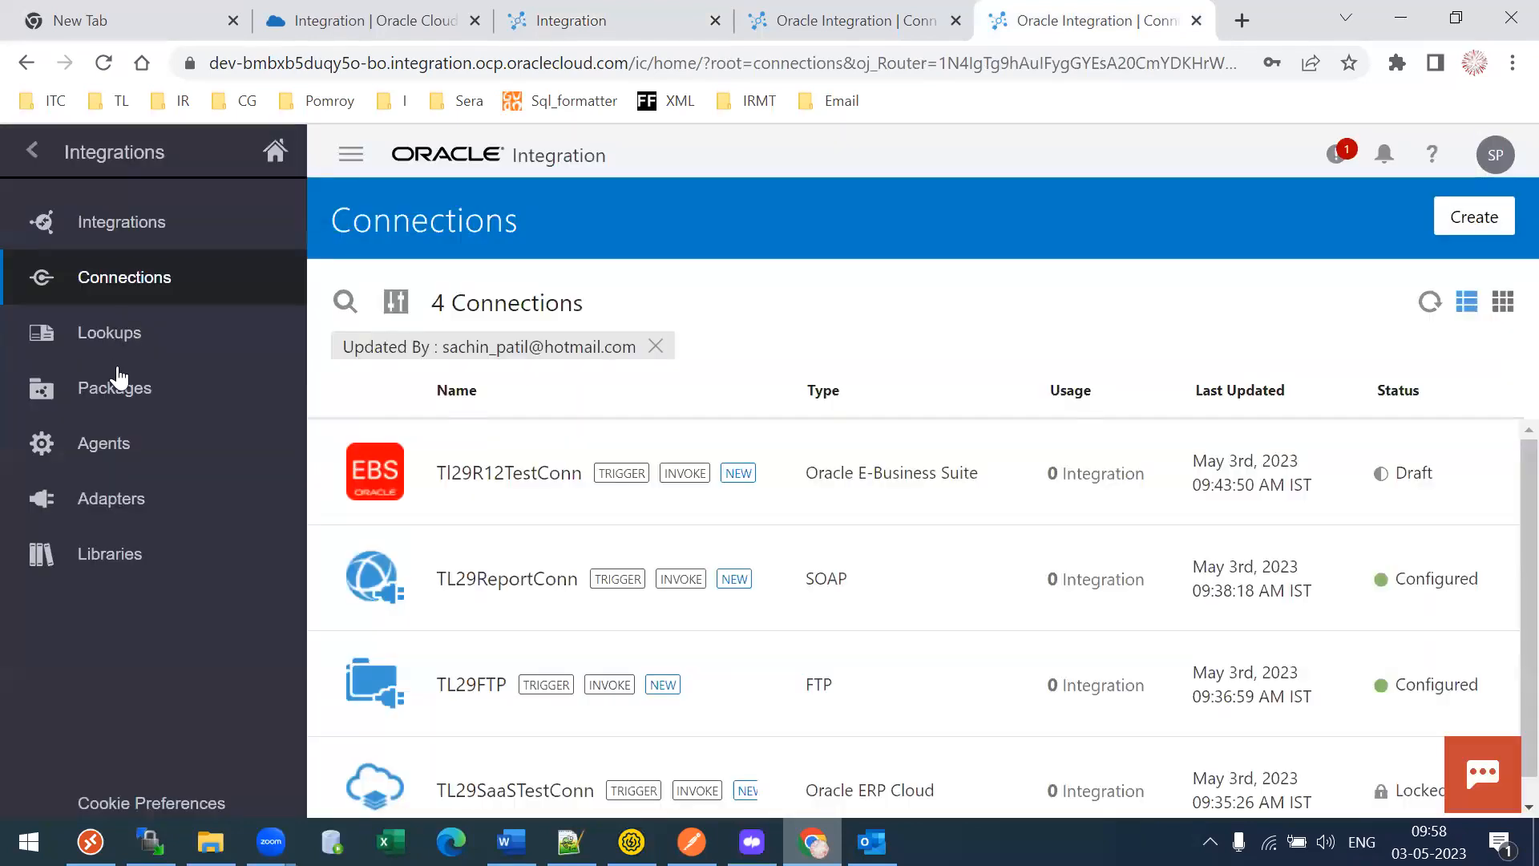
left_click(120, 381)
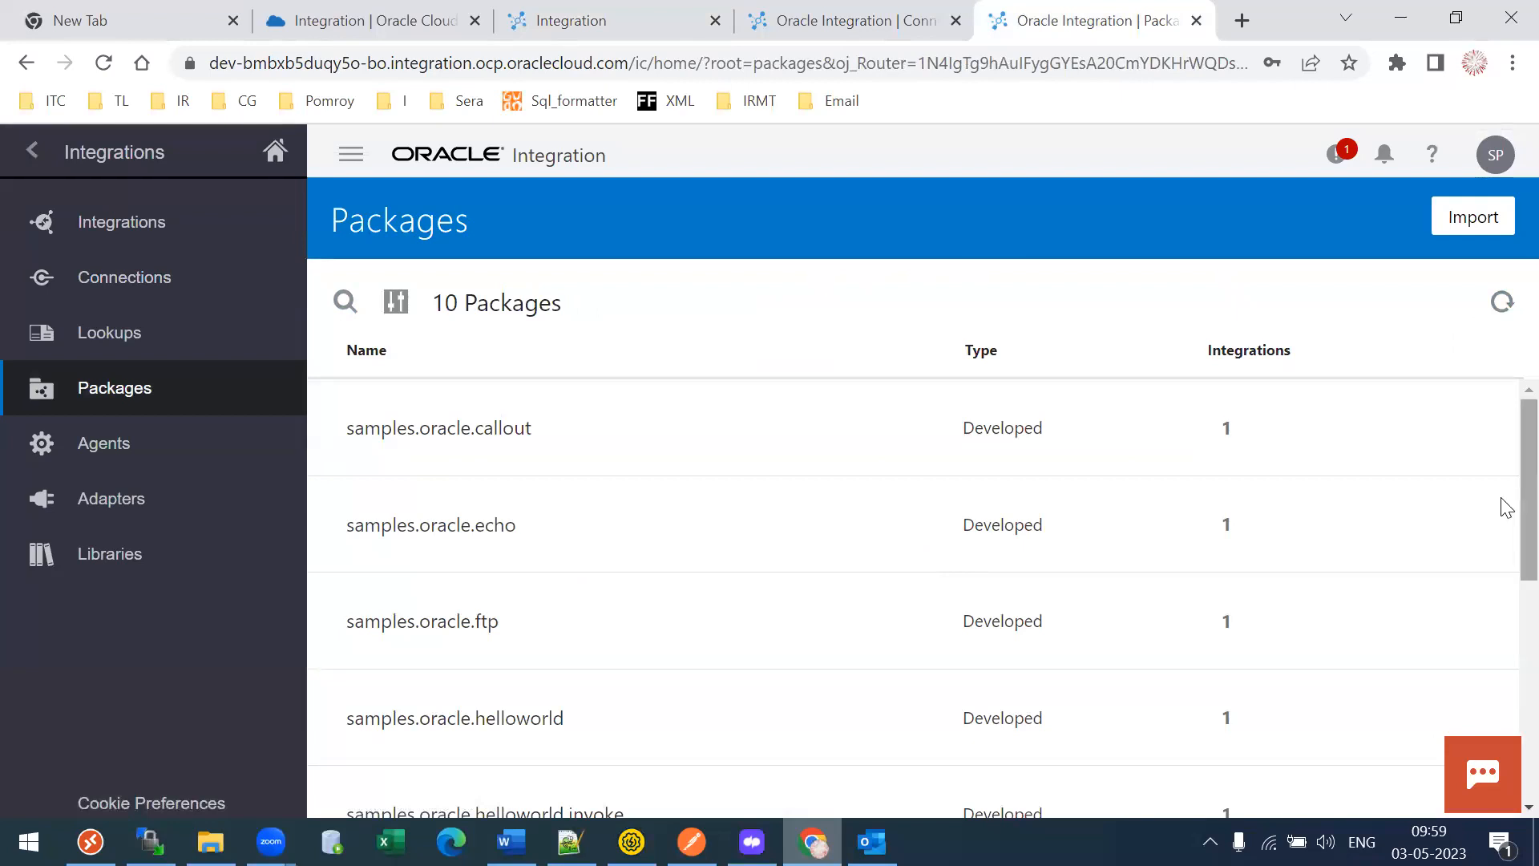
scroll(1506, 507, "down", 5)
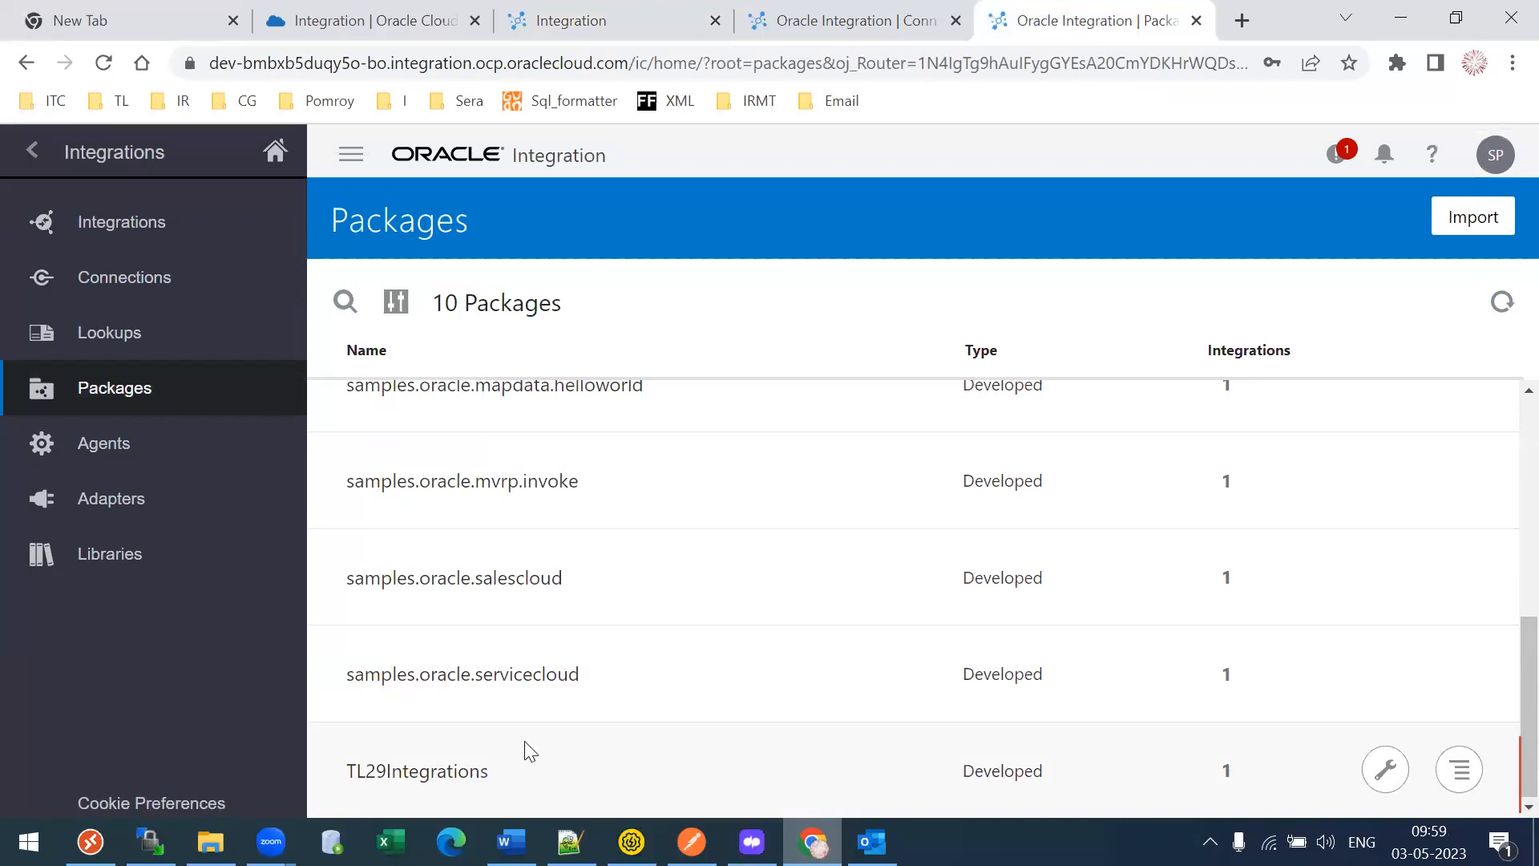
left_click(1227, 774)
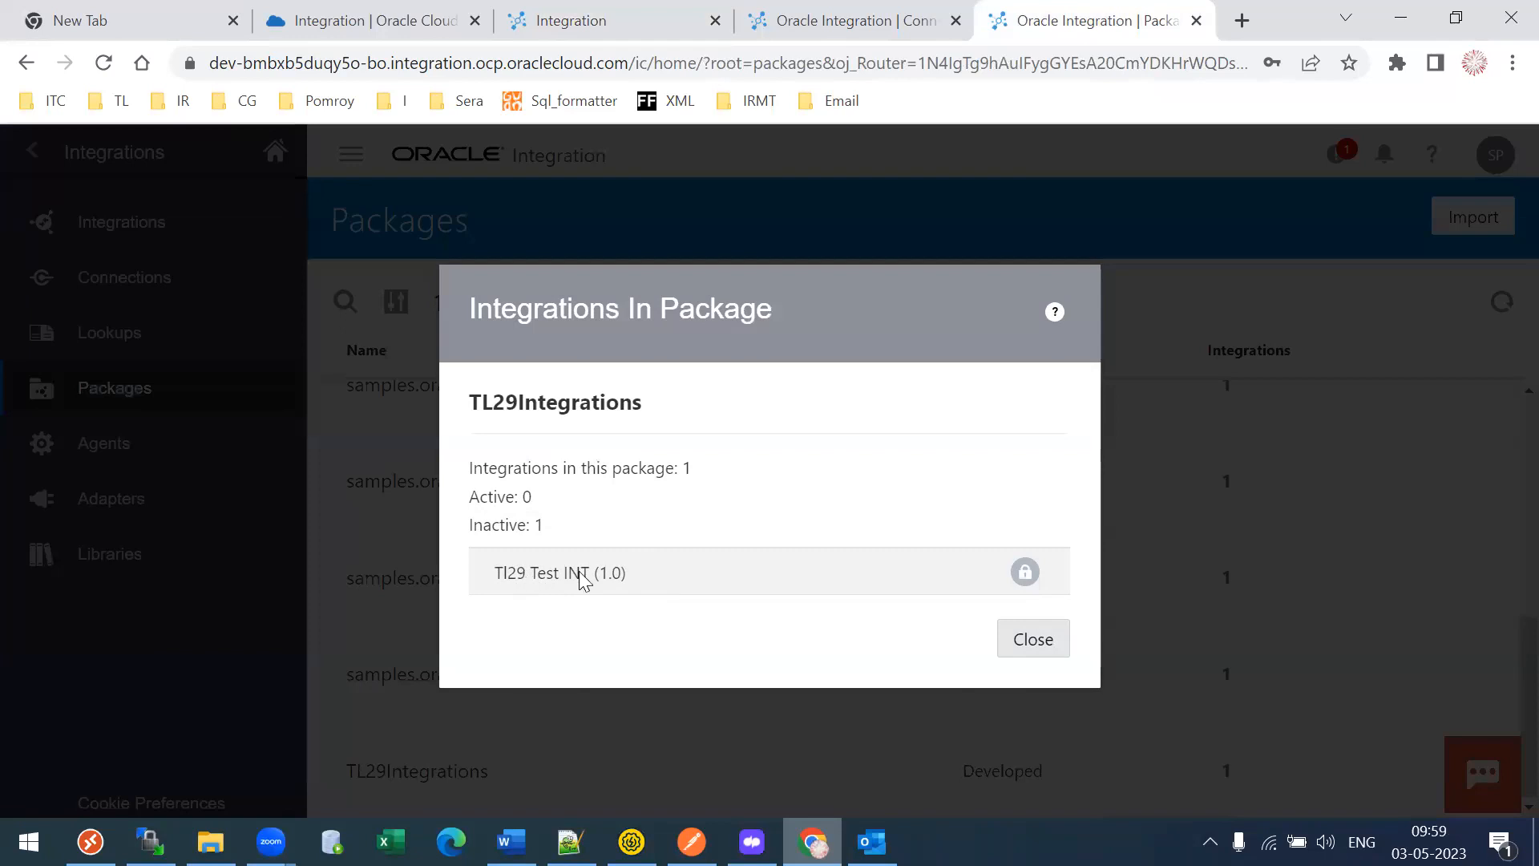
left_click(1022, 643)
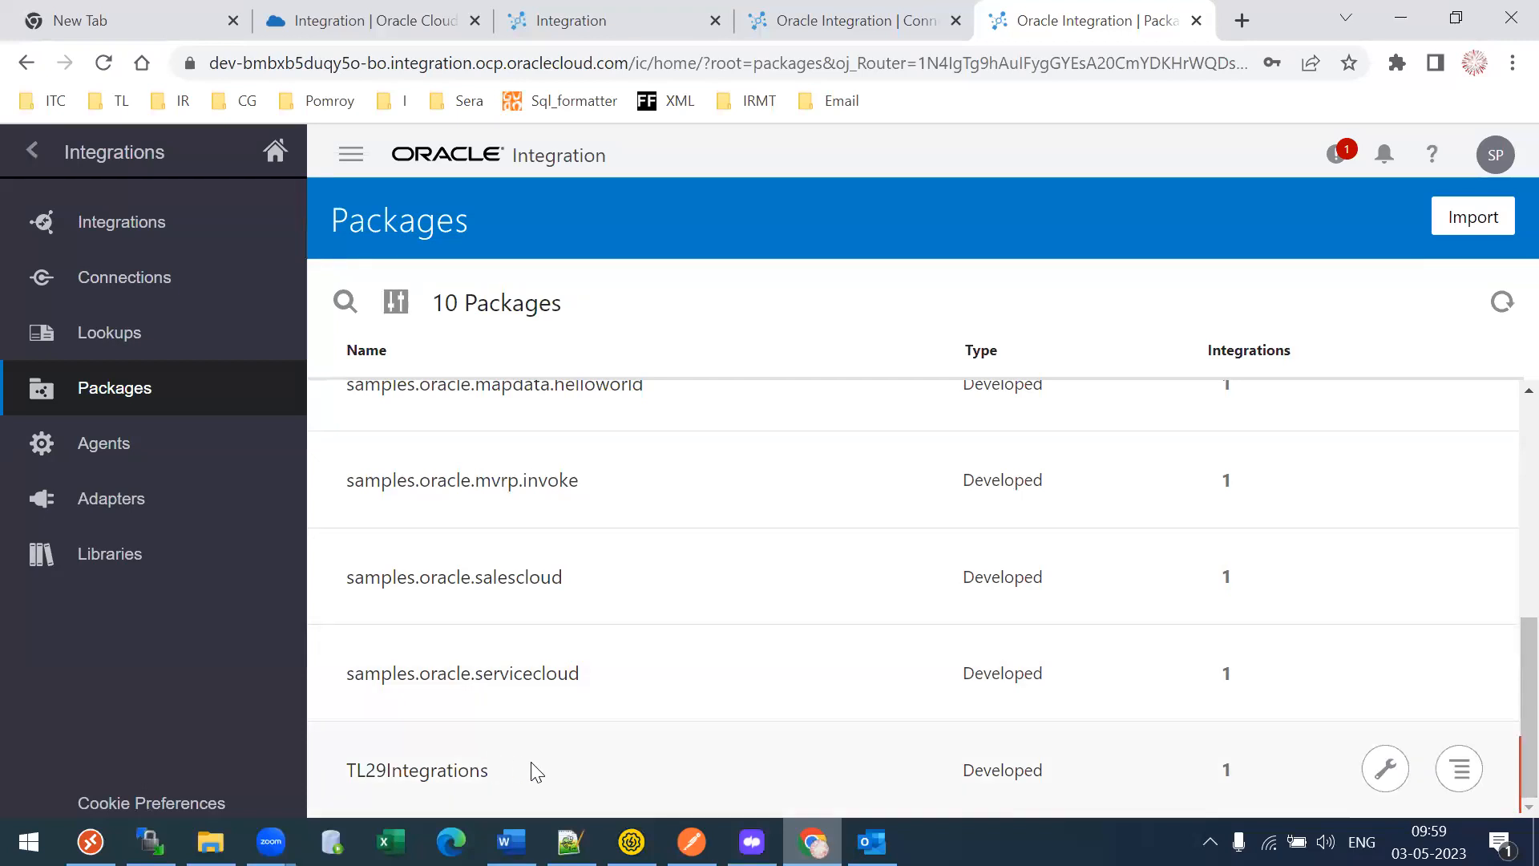
- Switch the TI29 Test INT flow to Horizontal layout, save it, and zoom out slightly
left_click(574, 40)
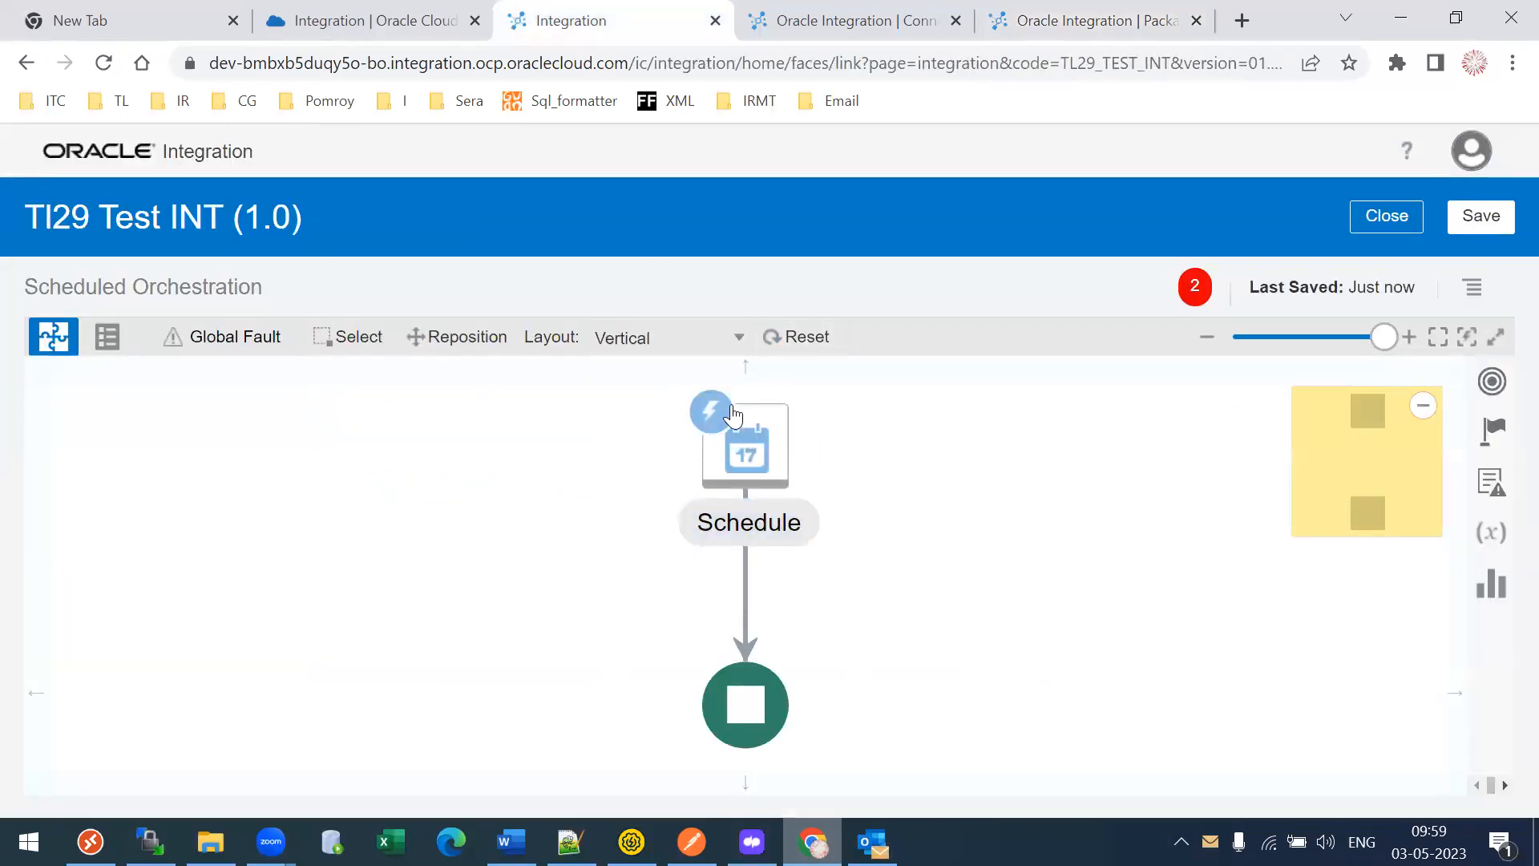
left_click(699, 339)
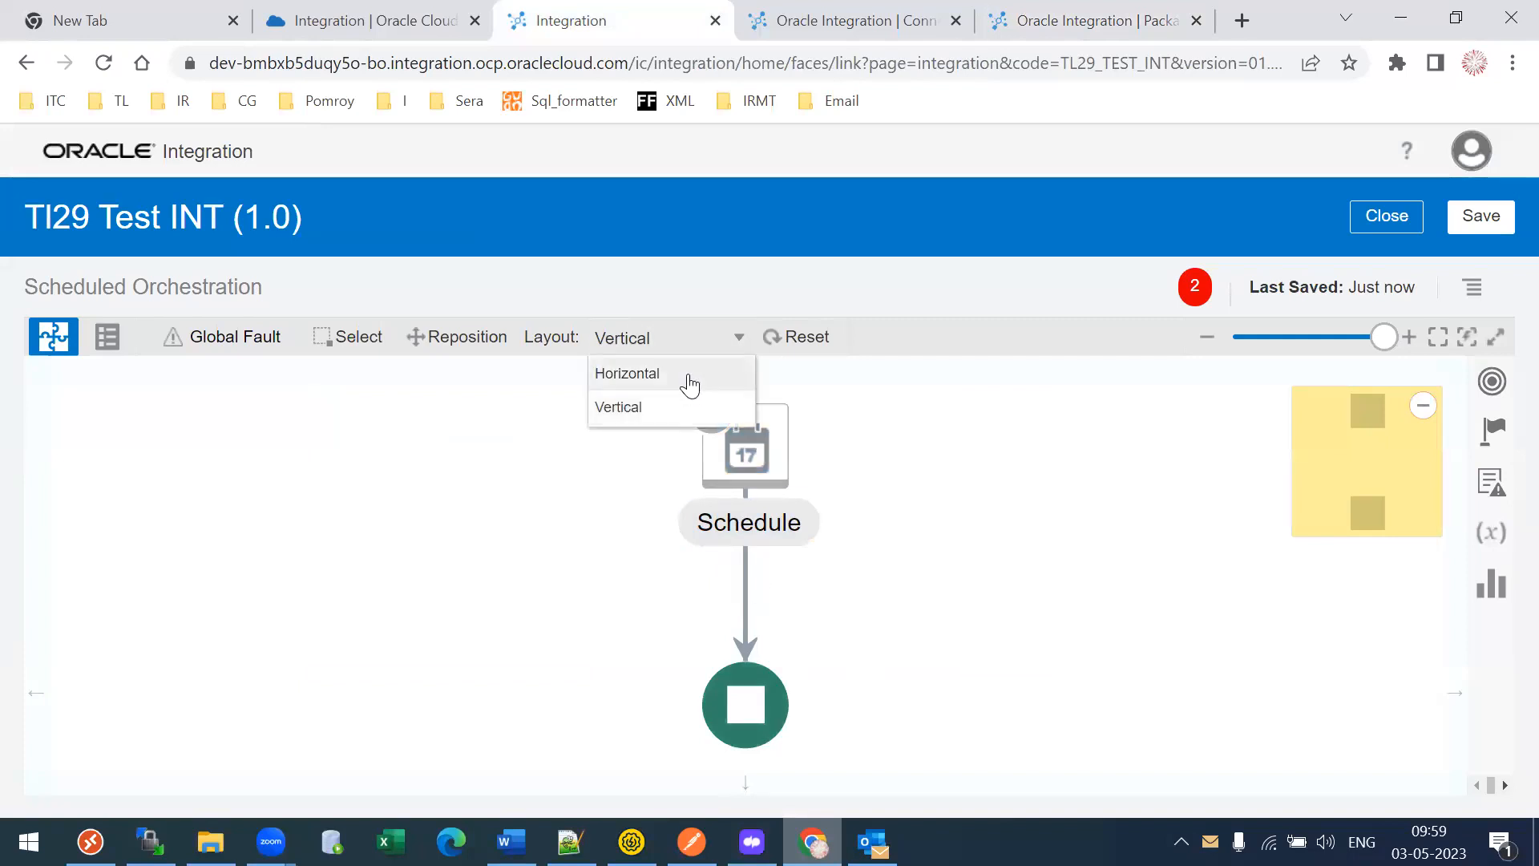
left_click(689, 377)
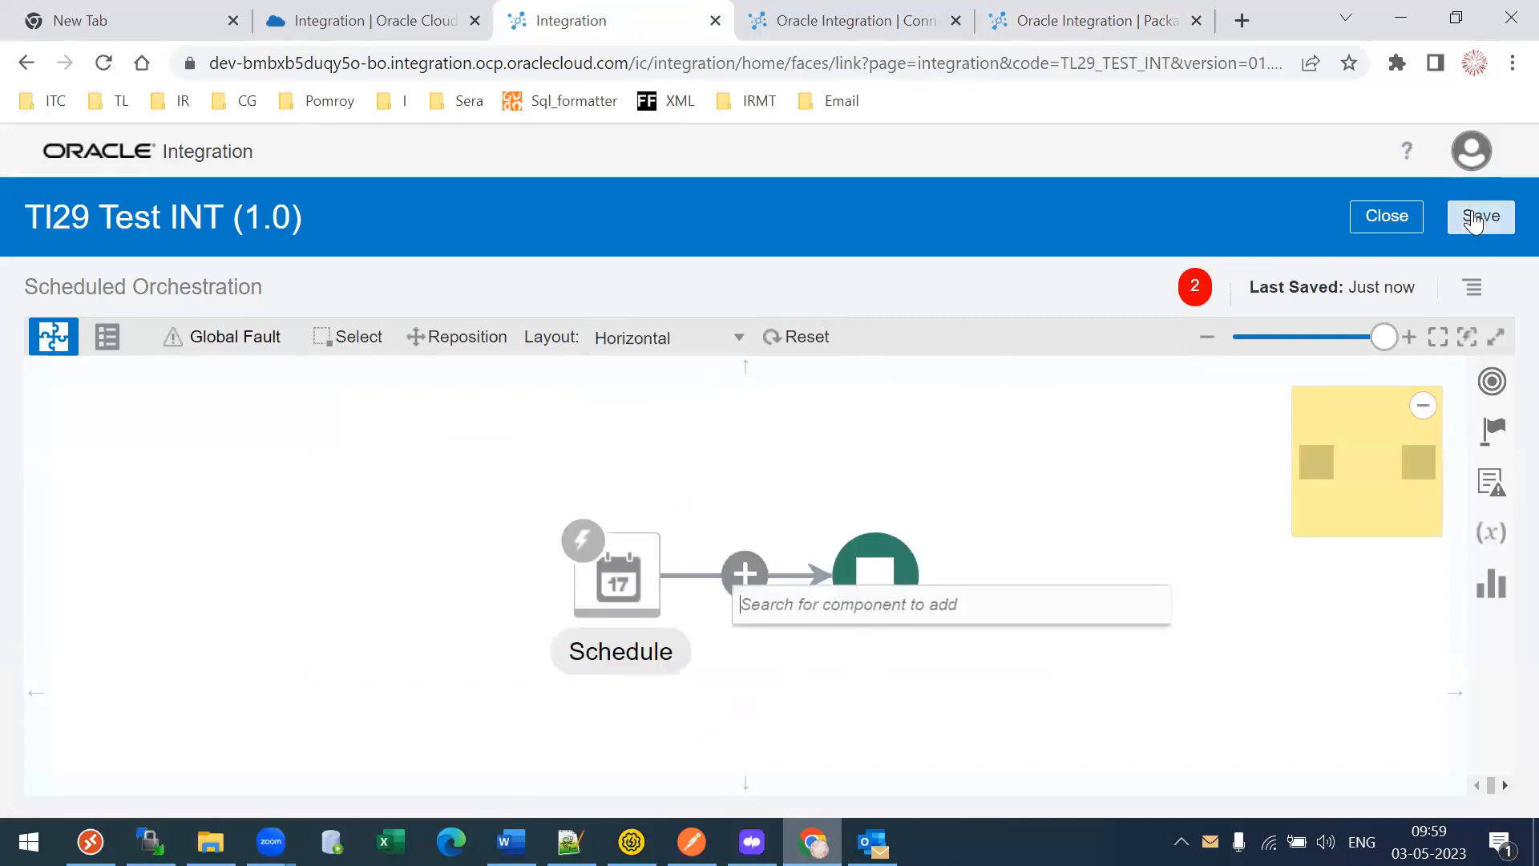
left_click(1474, 222)
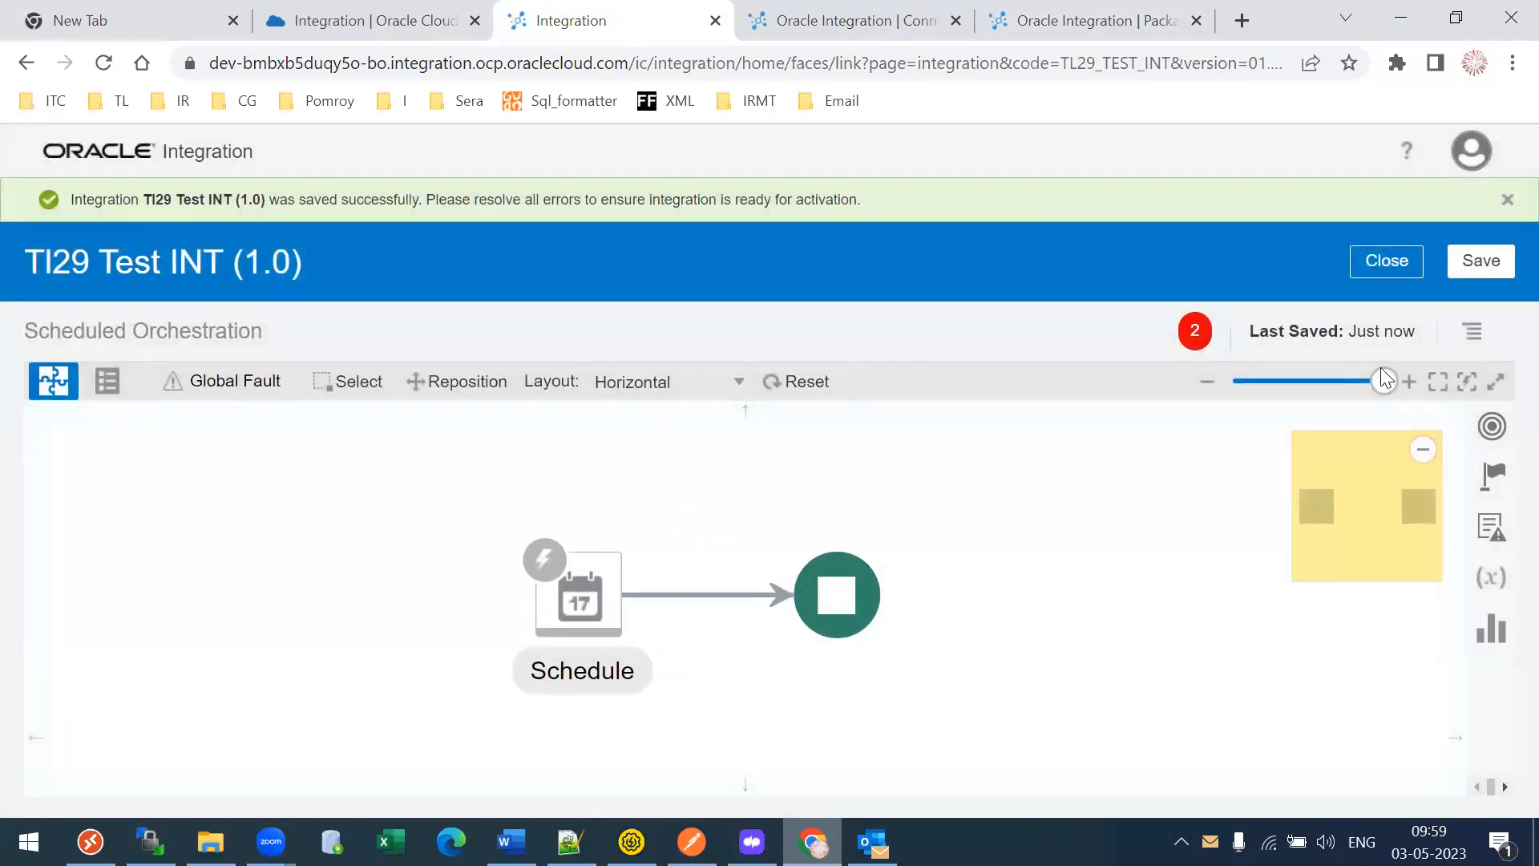
left_click_drag(1384, 378, 1360, 380)
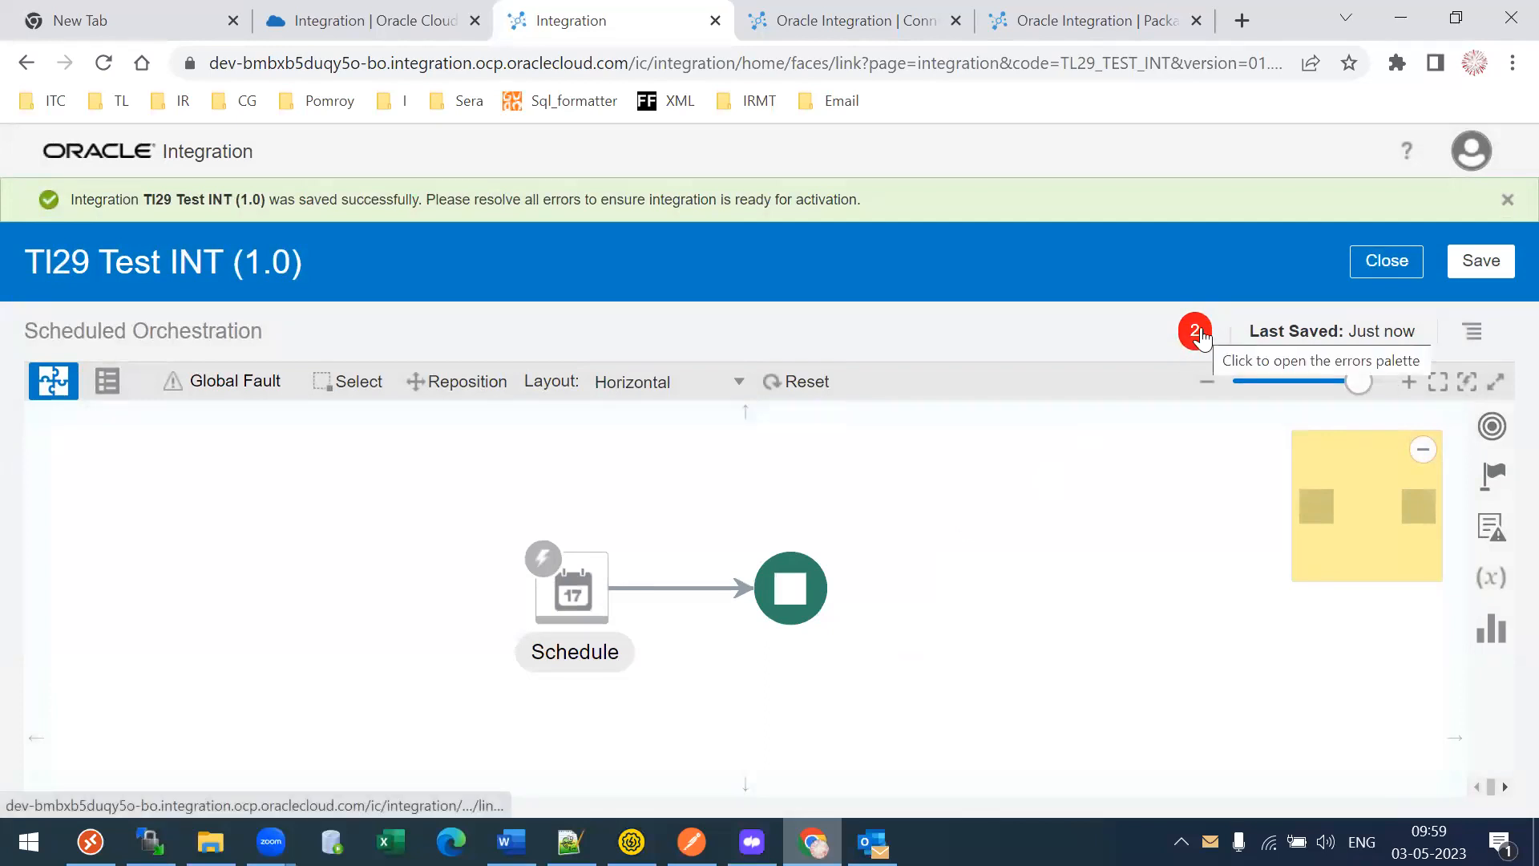
- Review the Integration and Schedule errors, select the Schedule trigger, and open the Actions menu
left_click(1489, 533)
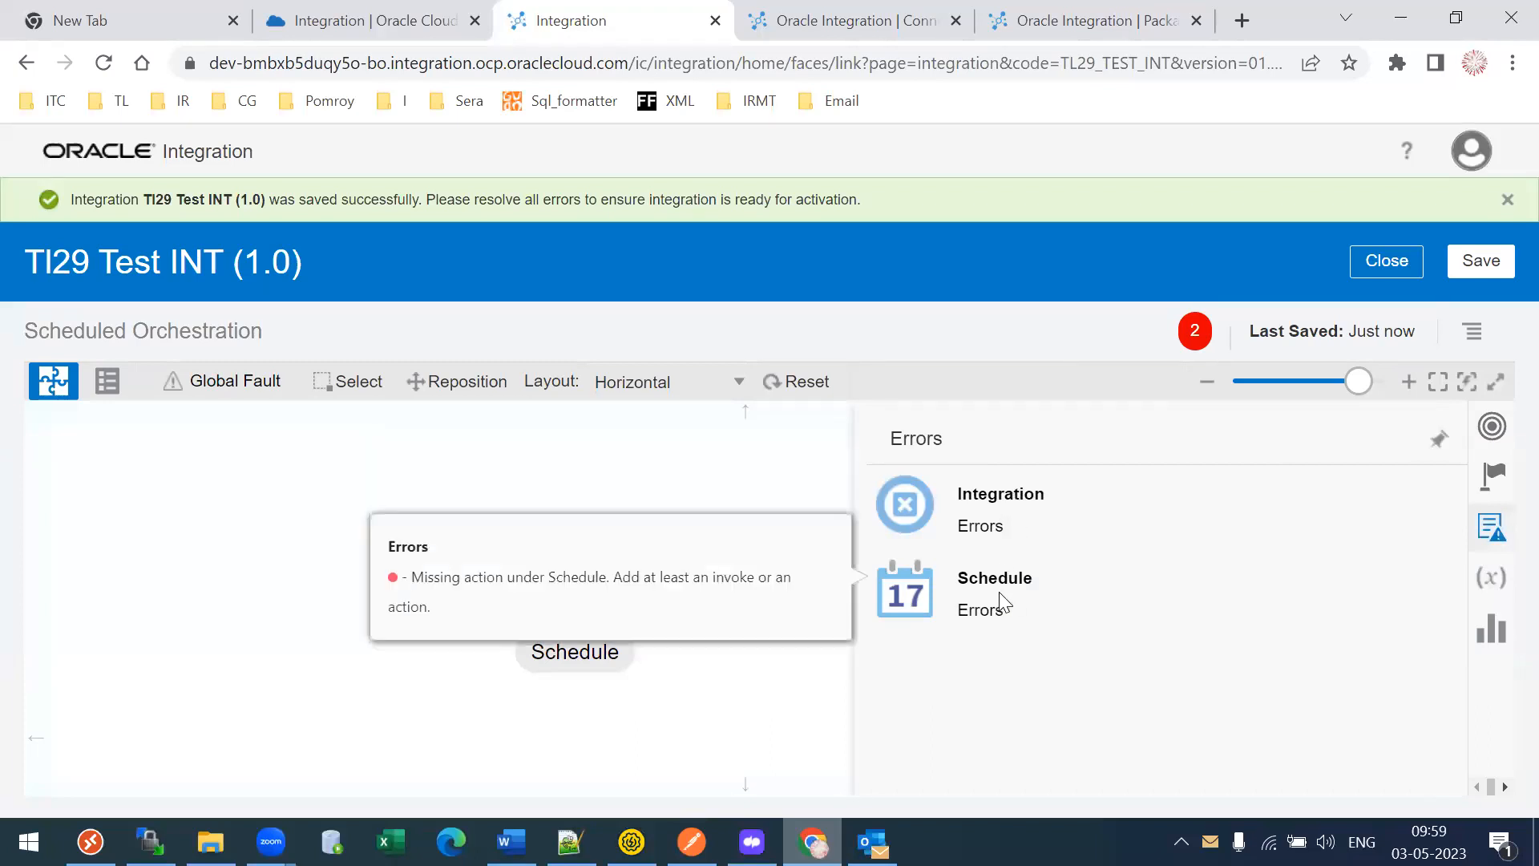
left_click(784, 488)
left_click(553, 590)
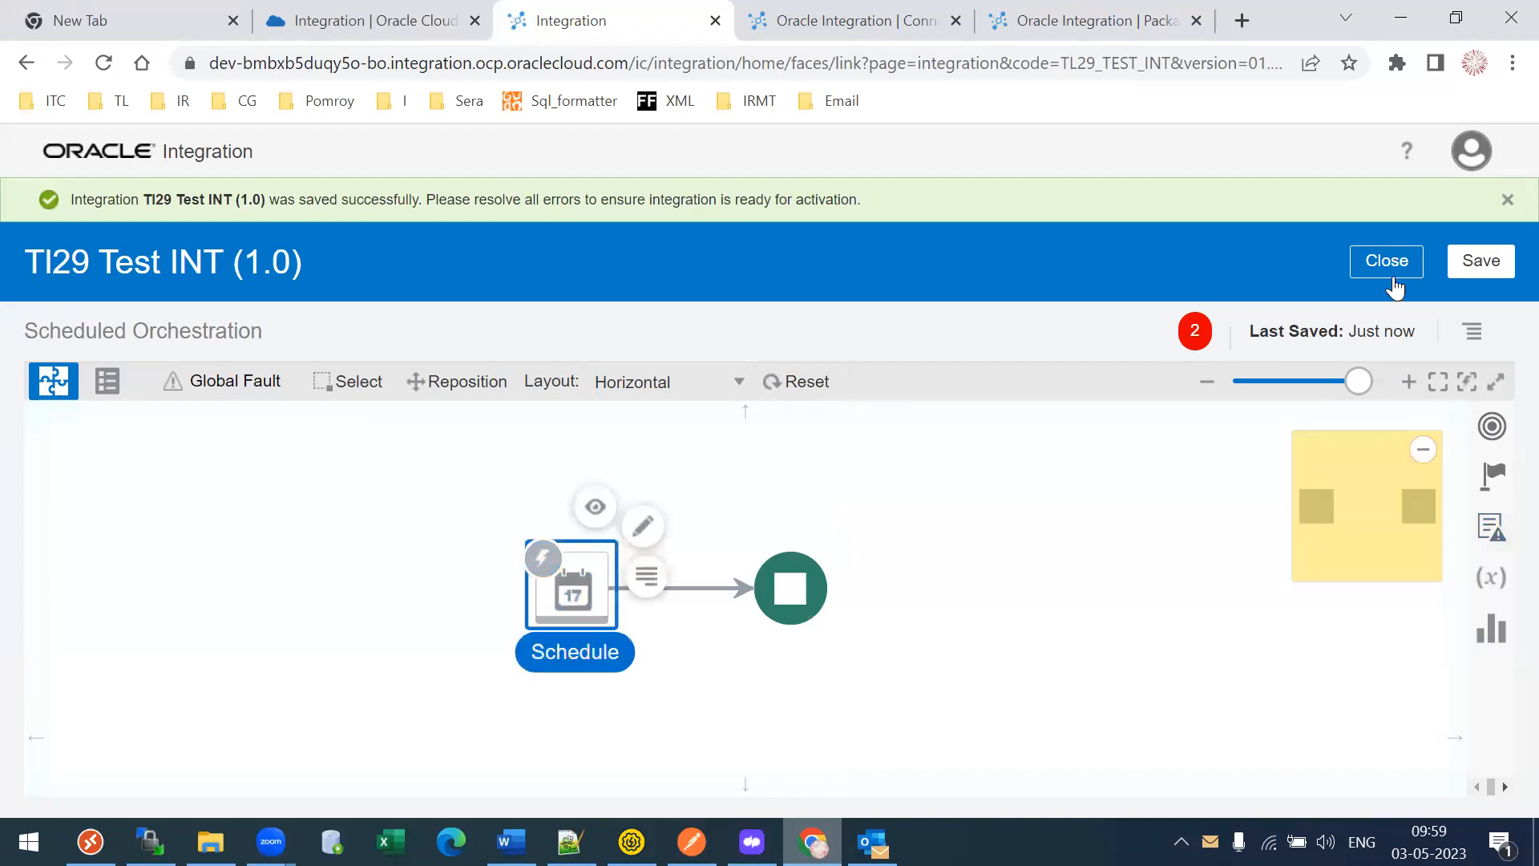
left_click(1473, 335)
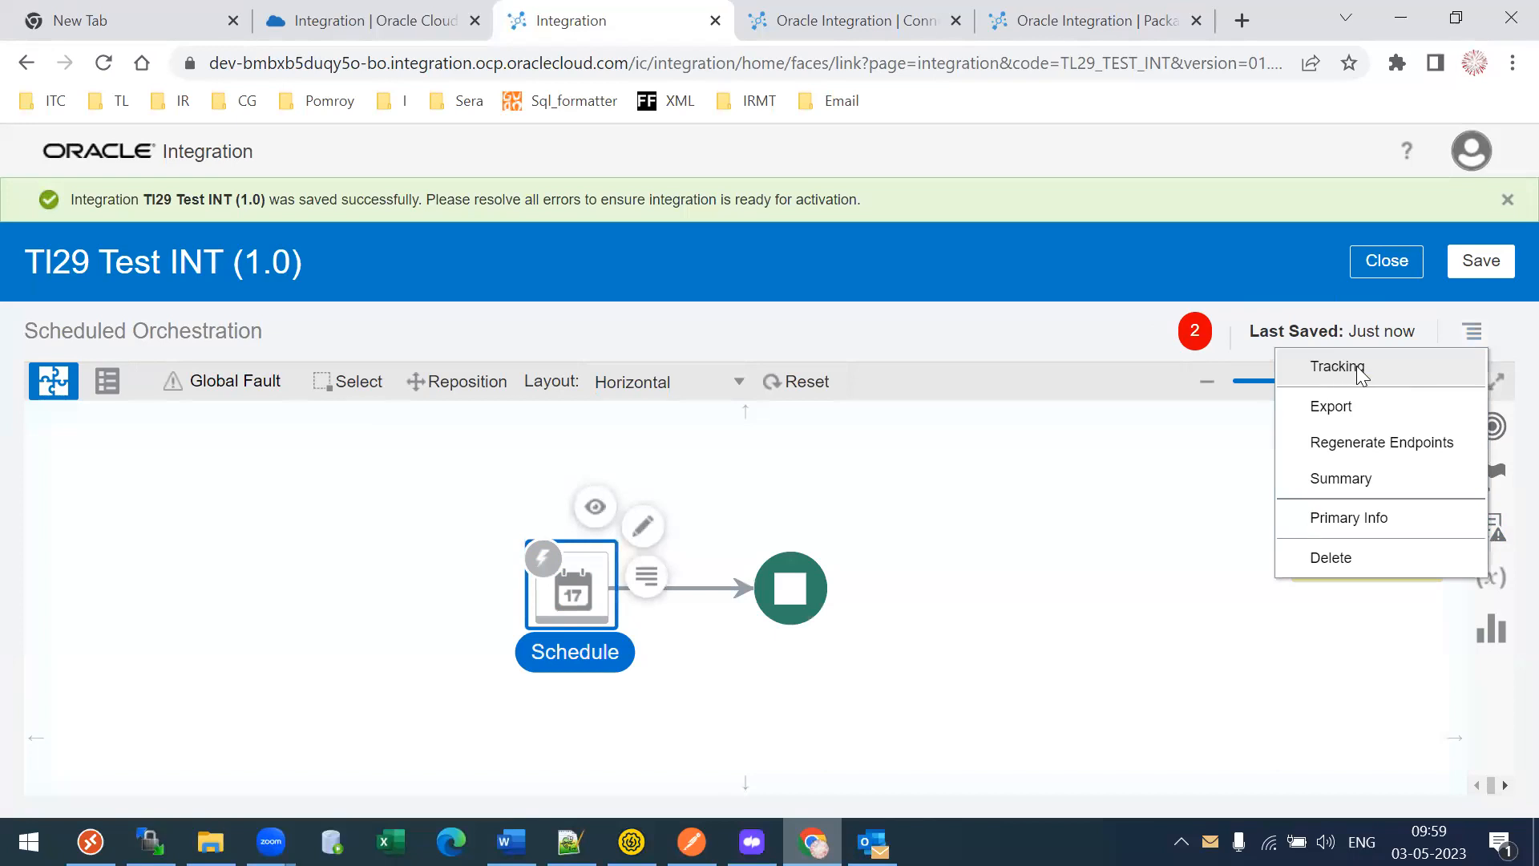
- Make startTime the primary tracking field named Tl29FirstINT and save it
left_click(1361, 371)
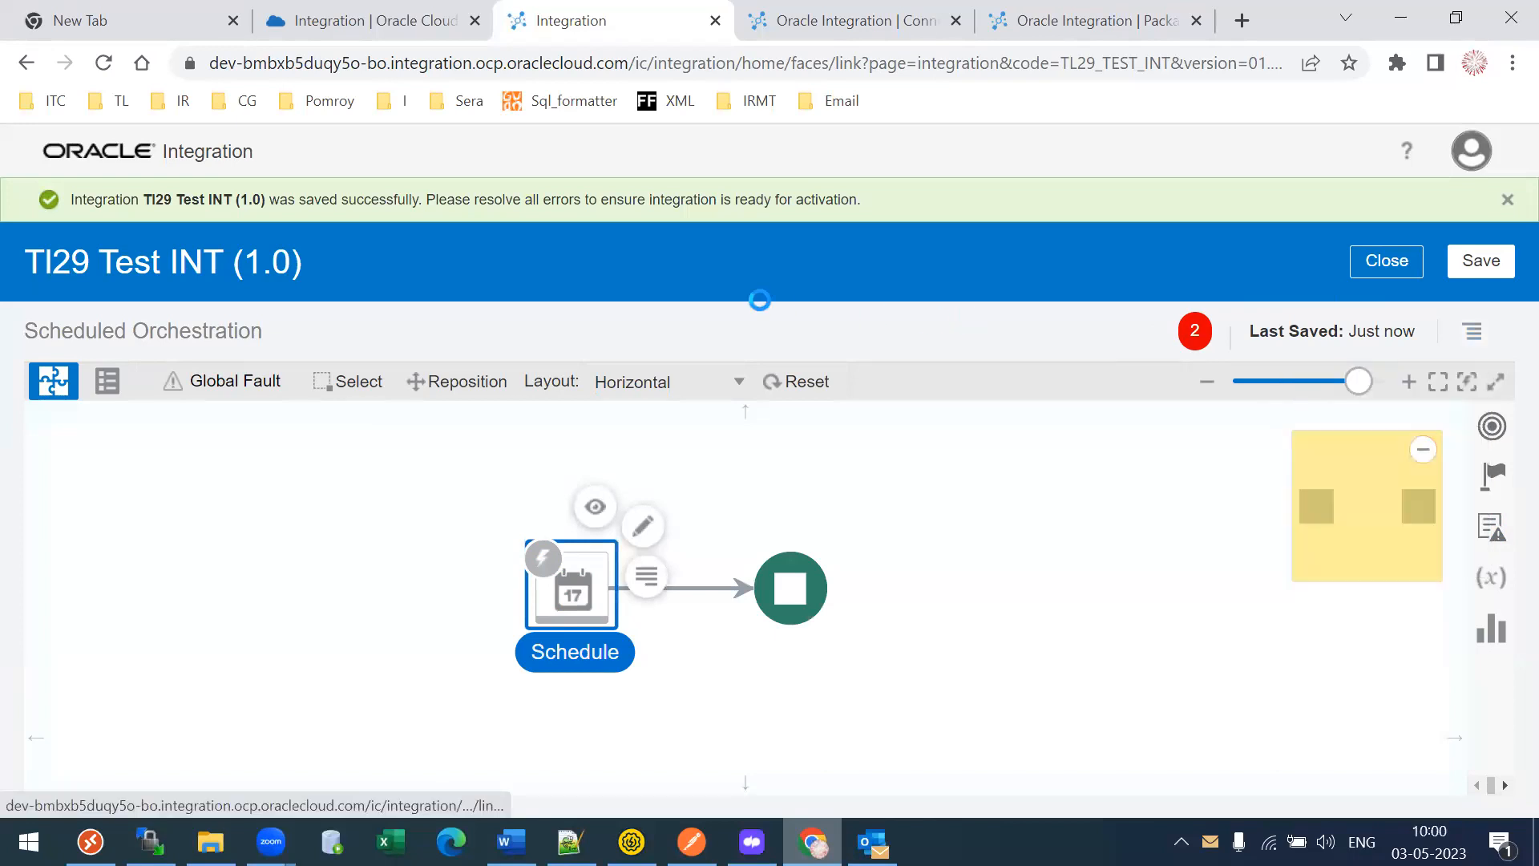
left_click_drag(210, 183, 652, 217)
triple_click(858, 221)
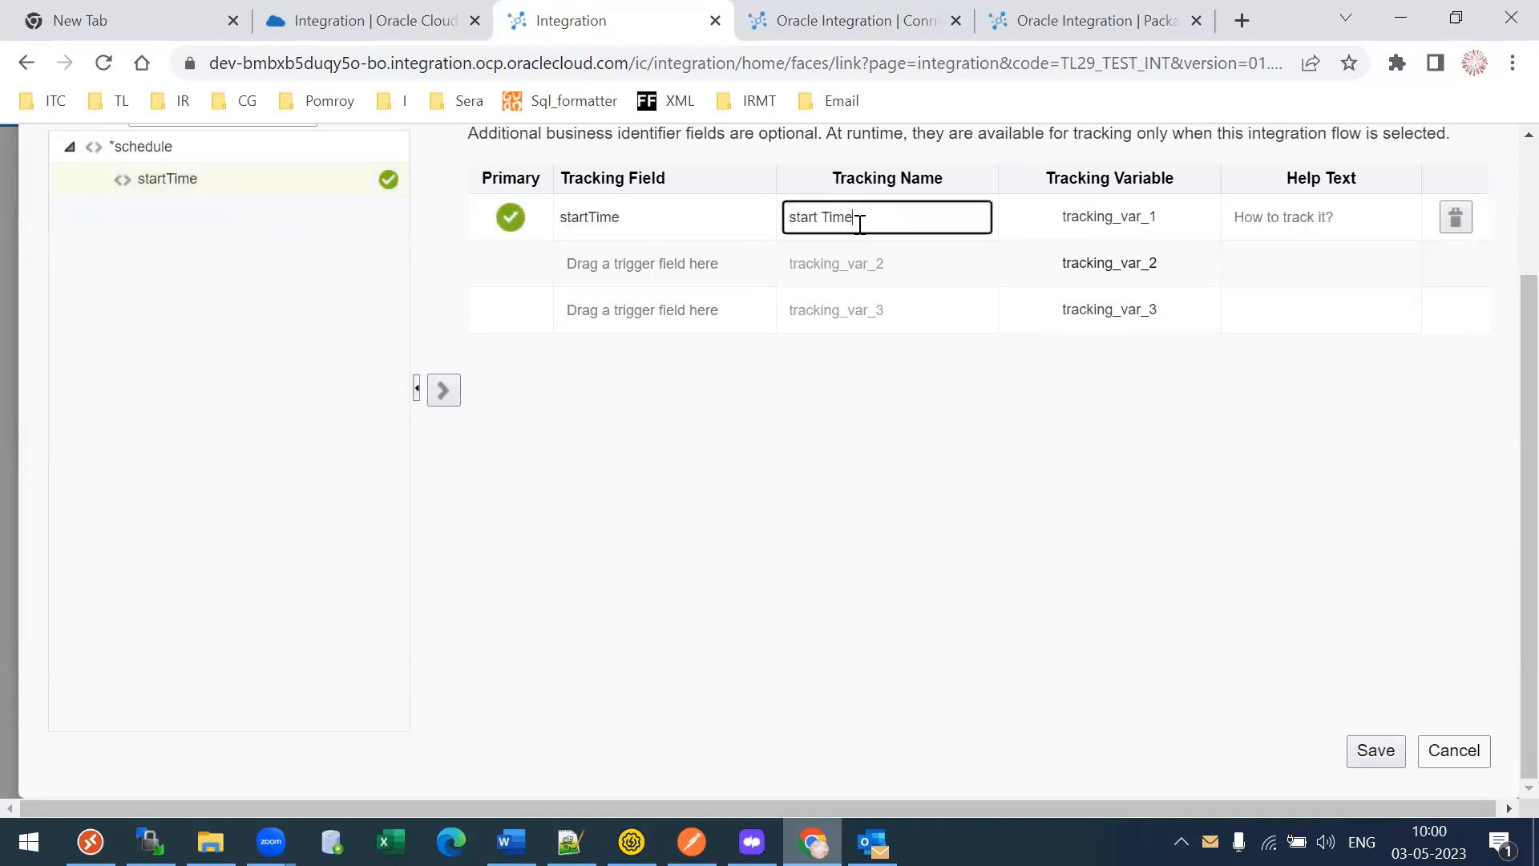
type("Tl29FirstINT")
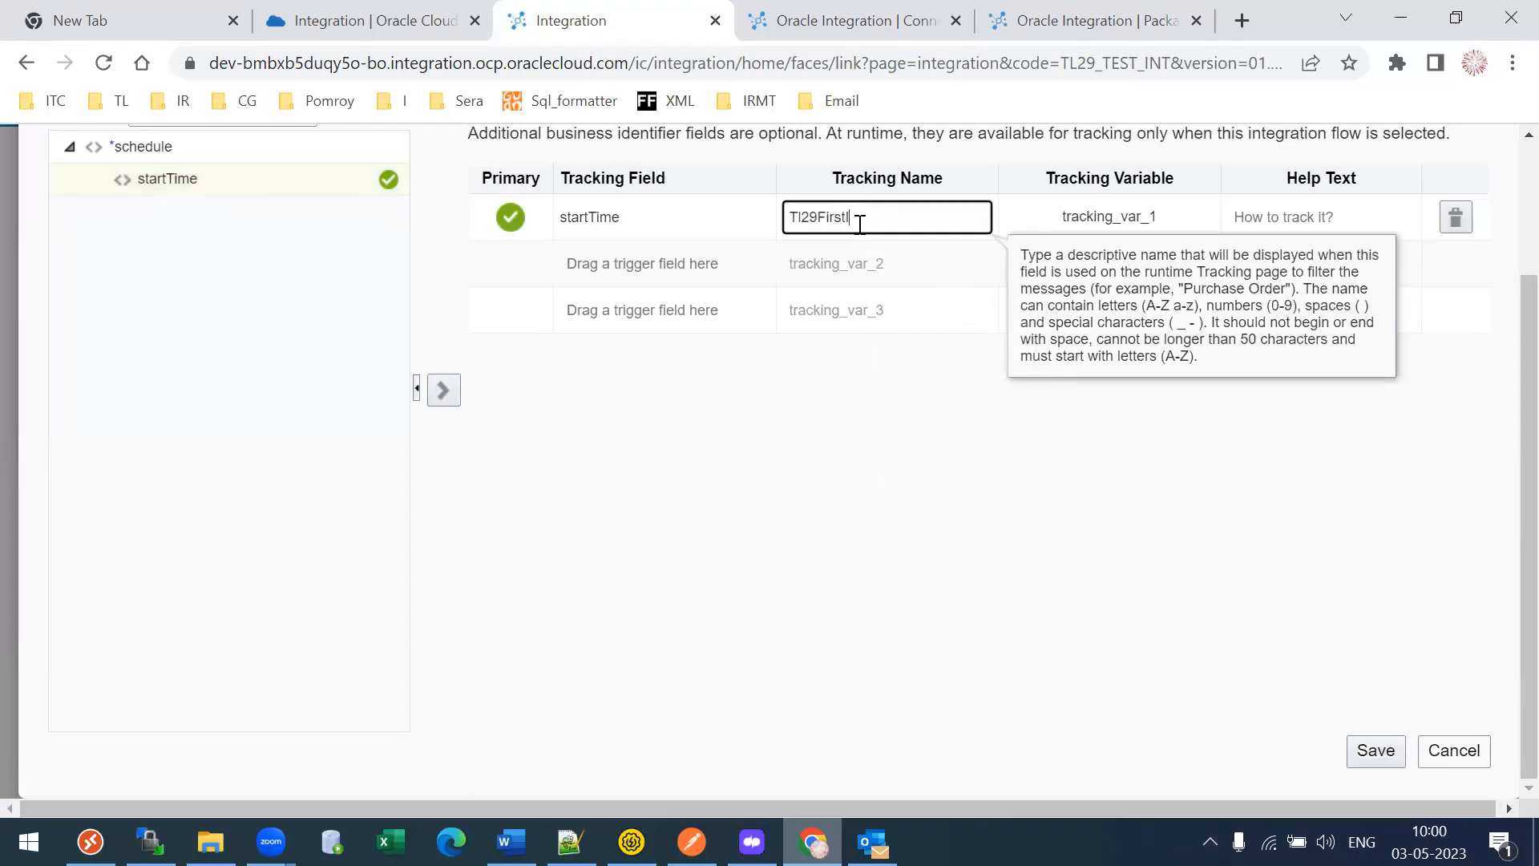
left_click(1363, 752)
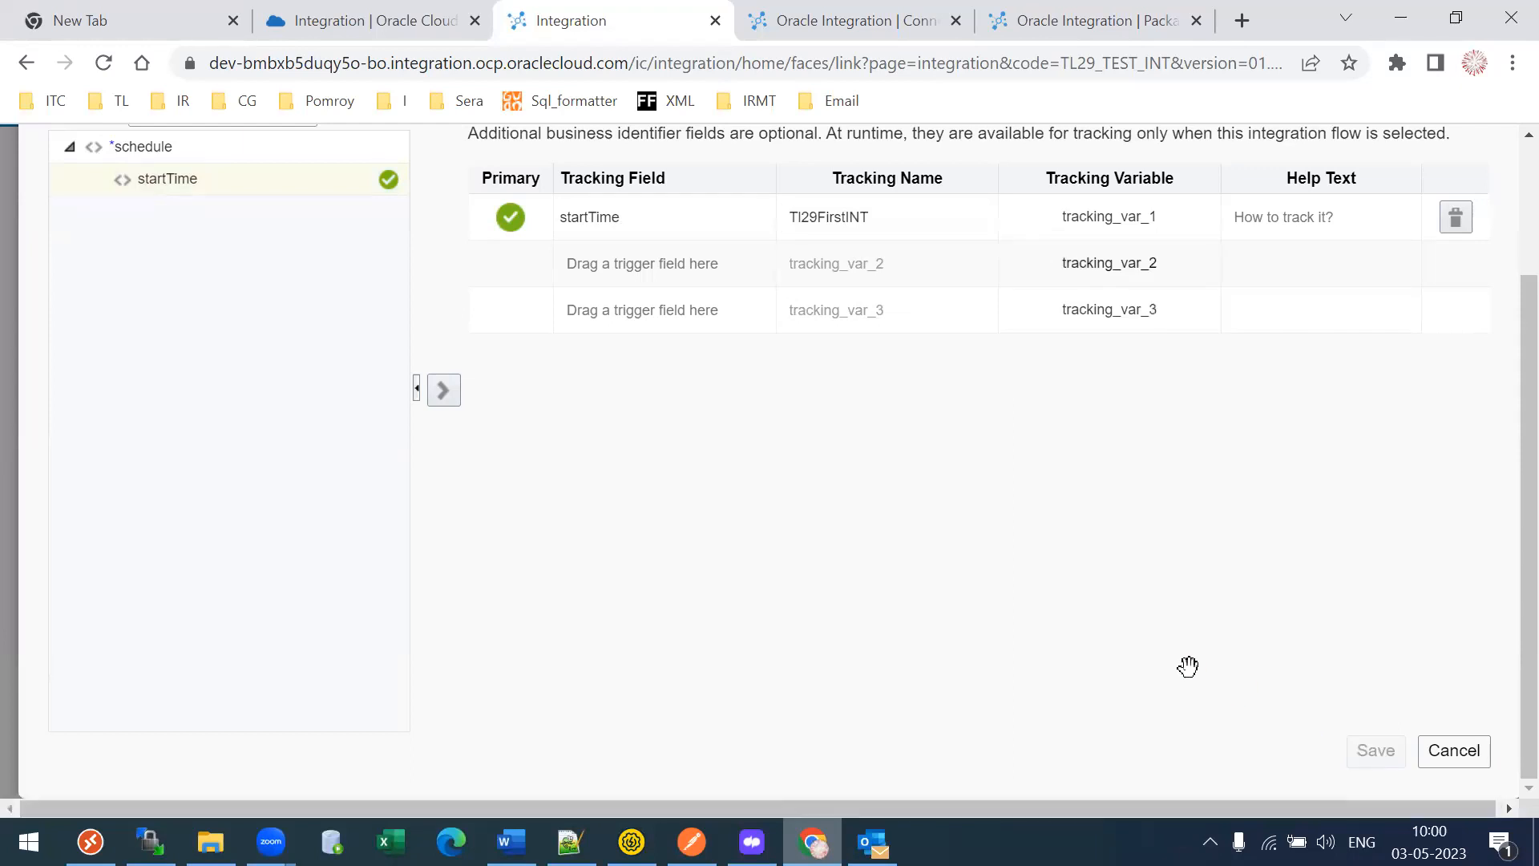
- Dismiss the component picker, save again, and list the FTP, Oracle ERP Cloud and SOAP invokes
left_click(1197, 341)
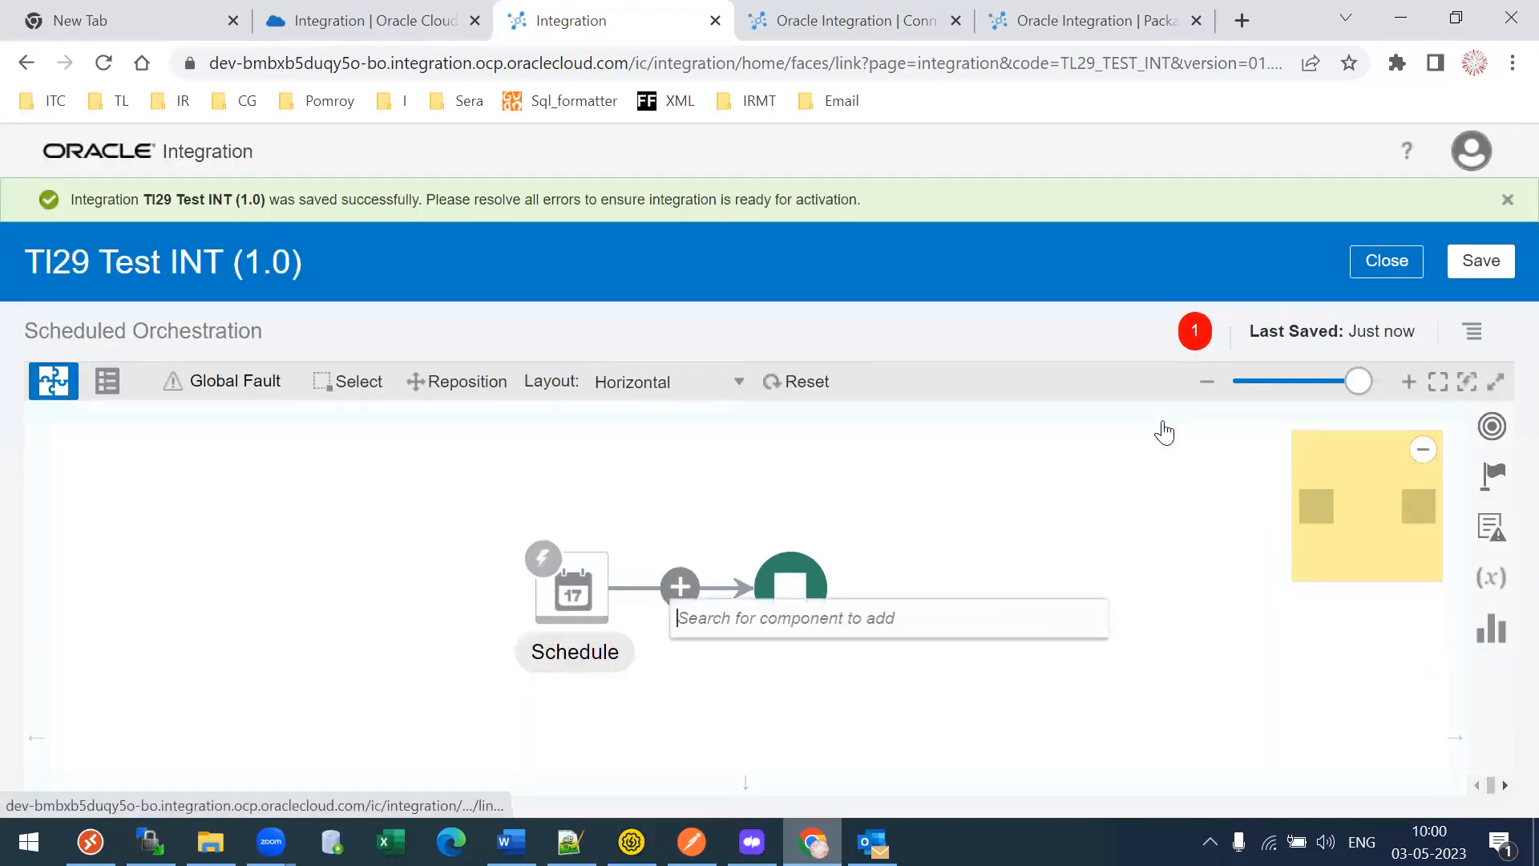
left_click(1126, 577)
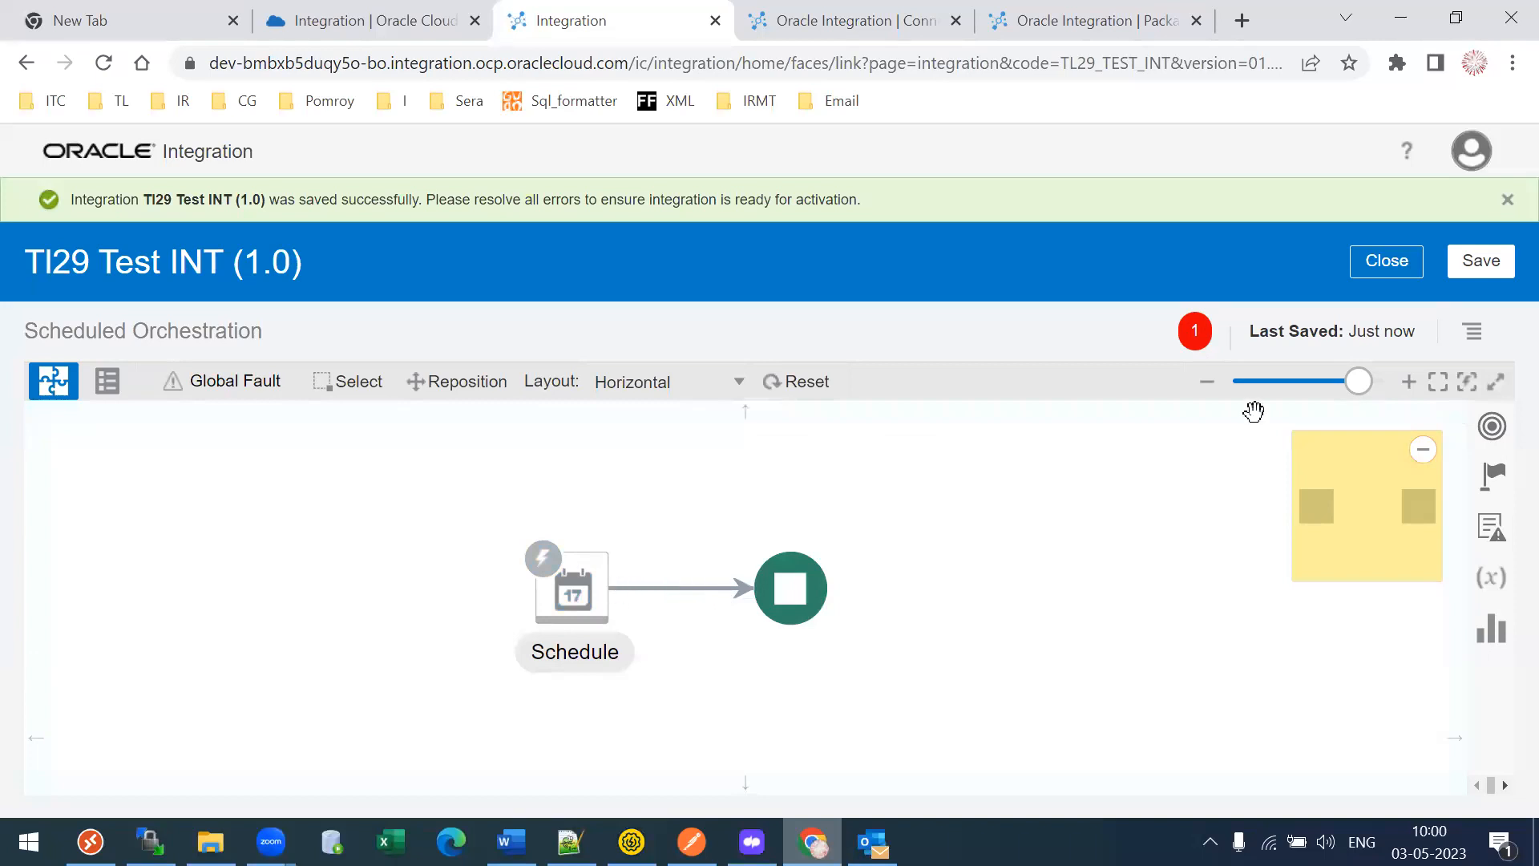
left_click(1479, 260)
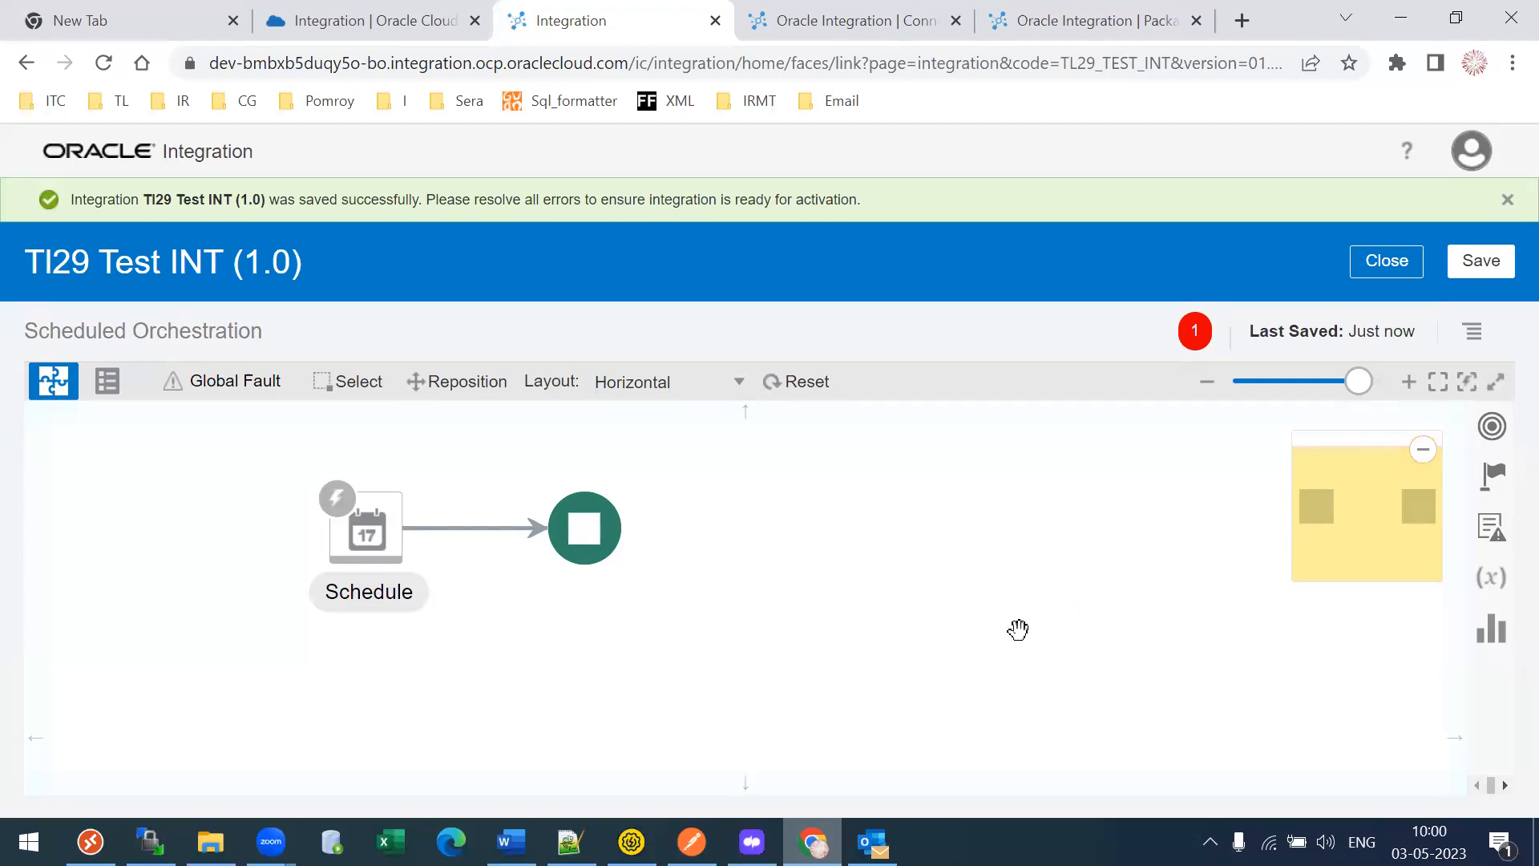
left_click(1490, 429)
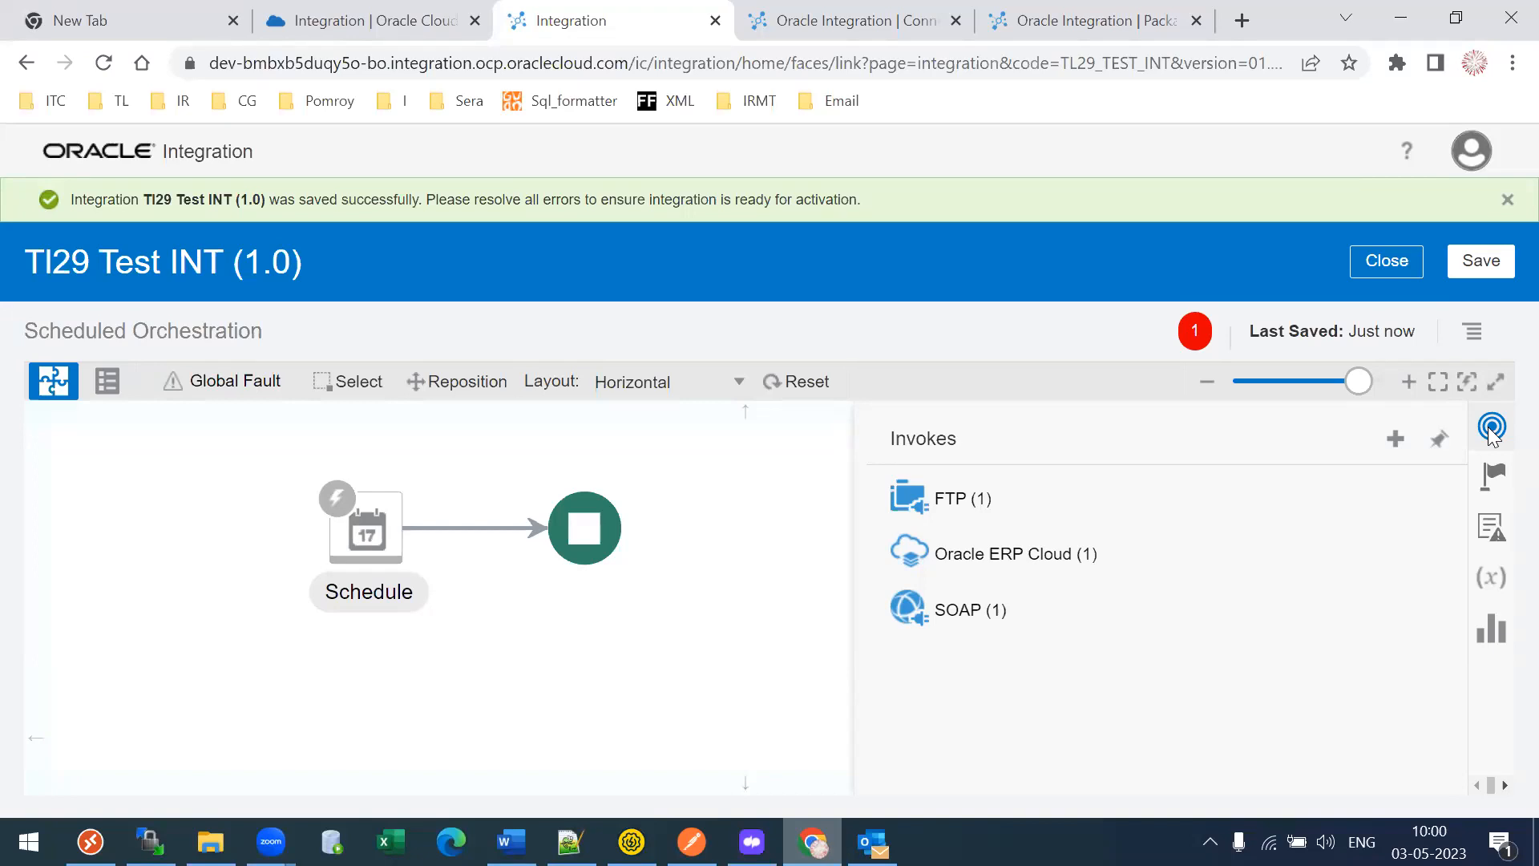
- Expand the FTP, Oracle ERP Cloud and SOAP invoke groups to see their connections
left_click(944, 512)
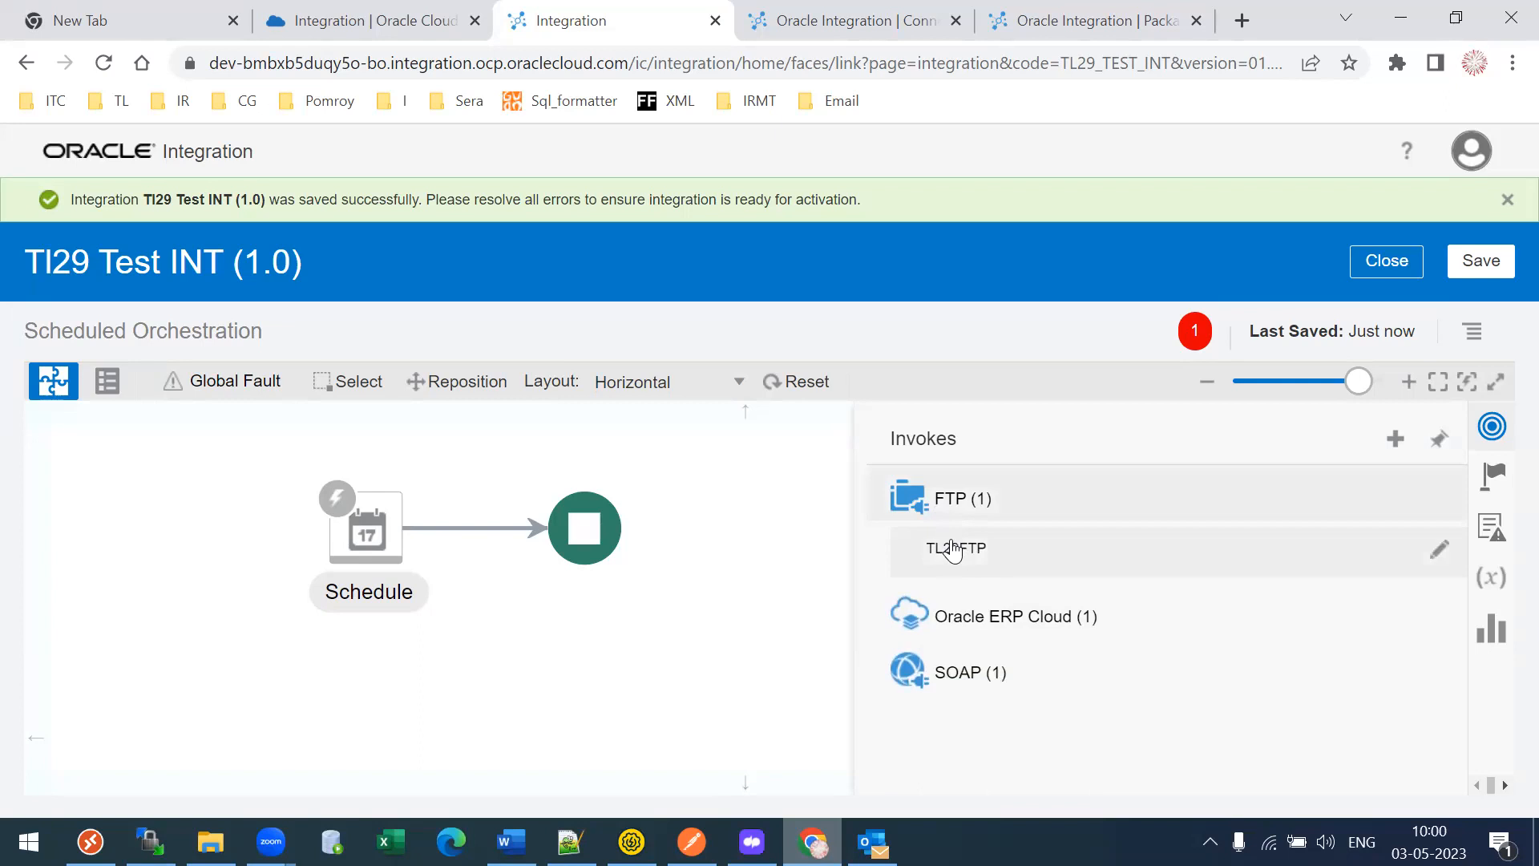
left_click(974, 619)
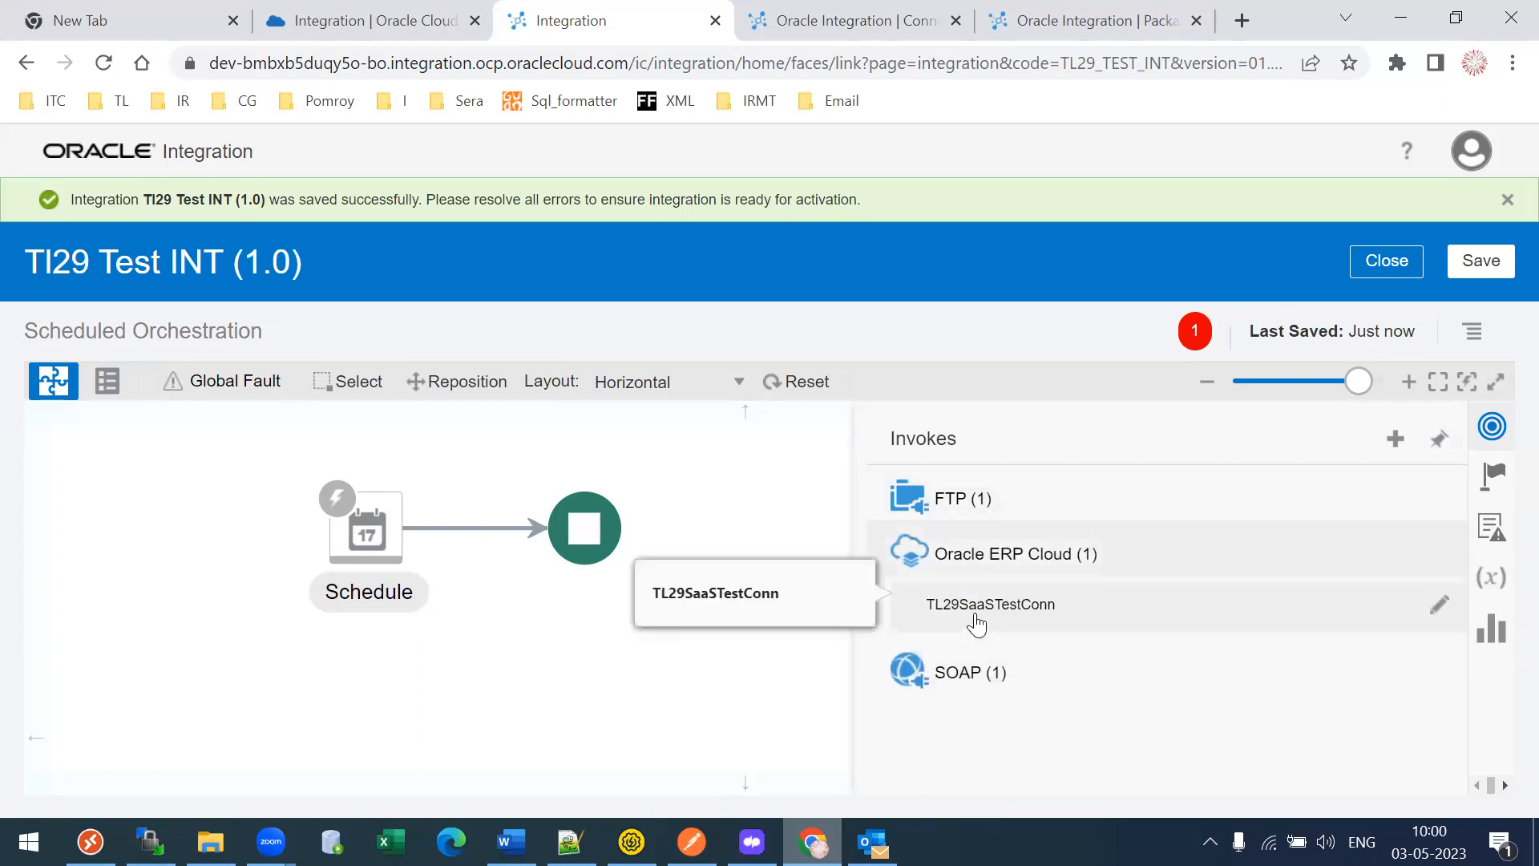
left_click(966, 675)
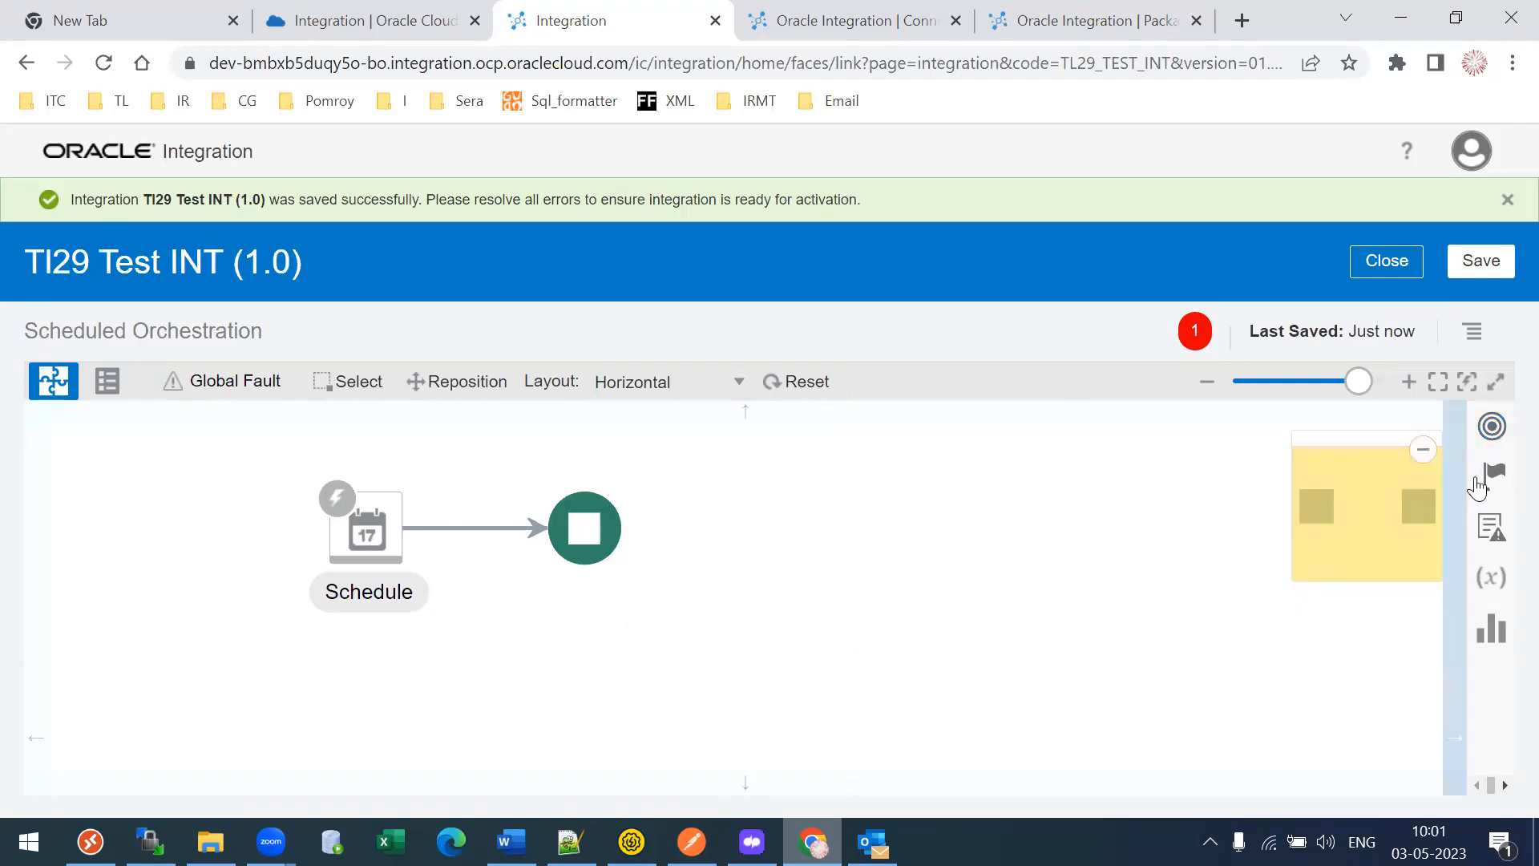
- Open the Actions palette, give it more room, and scroll through the Data, Call, Collection, General and End groups
left_click(1498, 474)
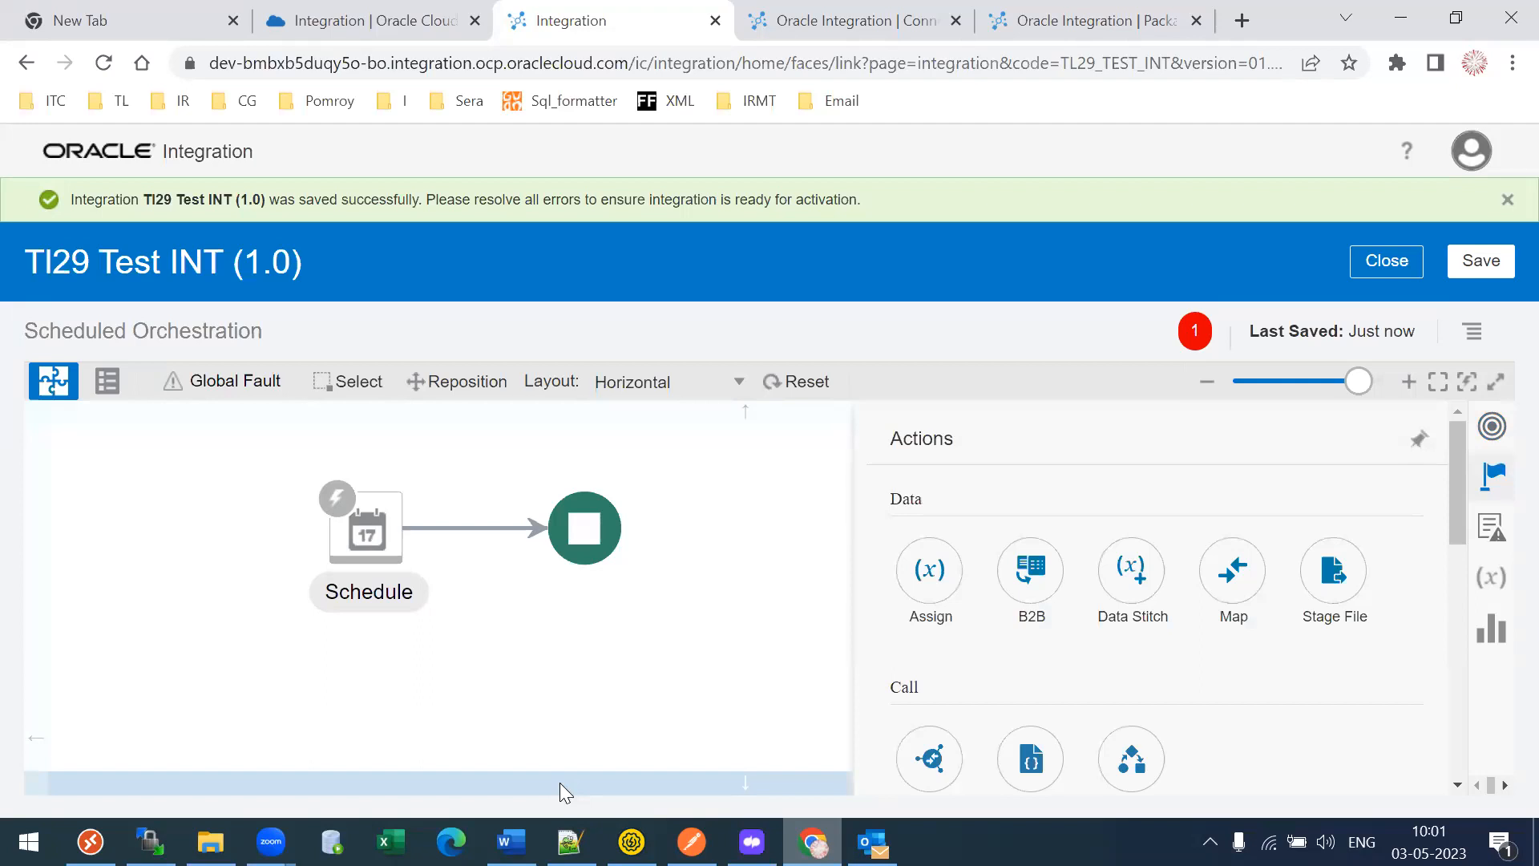
left_click_drag(1458, 469, 1457, 468)
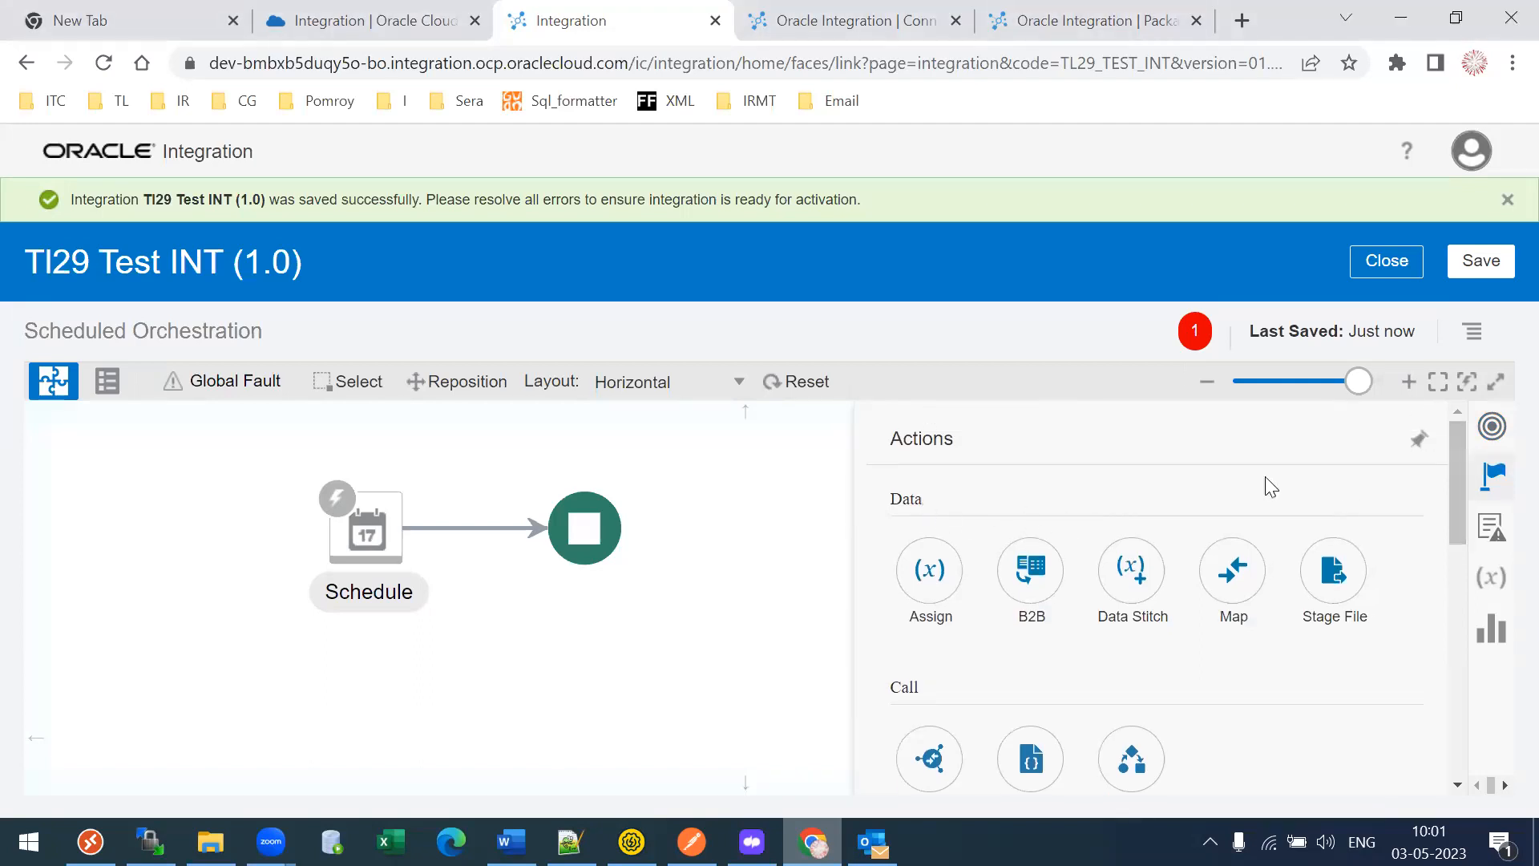
left_click(1467, 383)
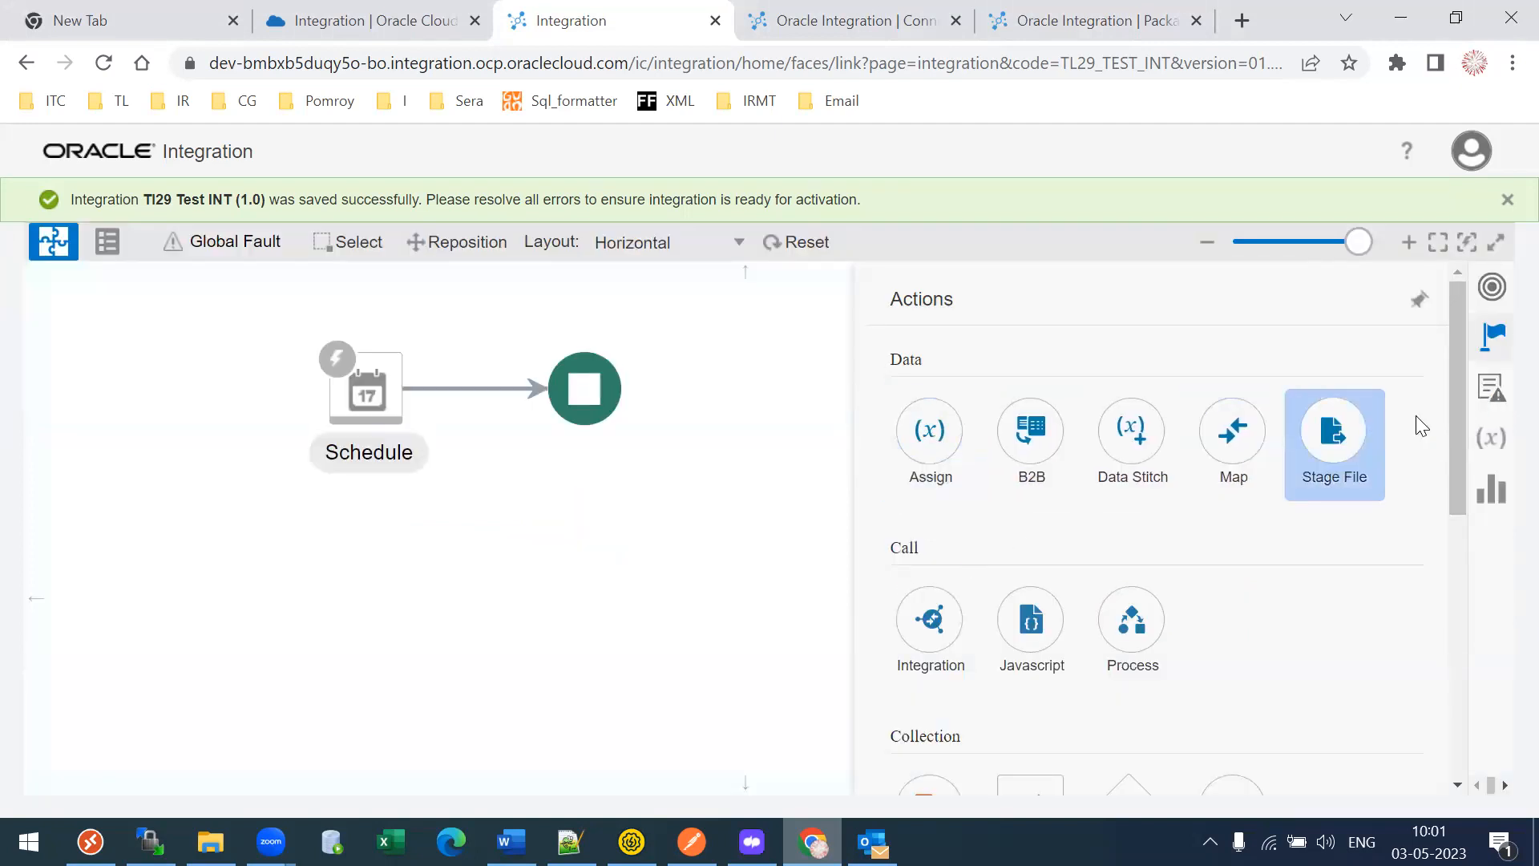
left_click_drag(1456, 432, 1436, 367)
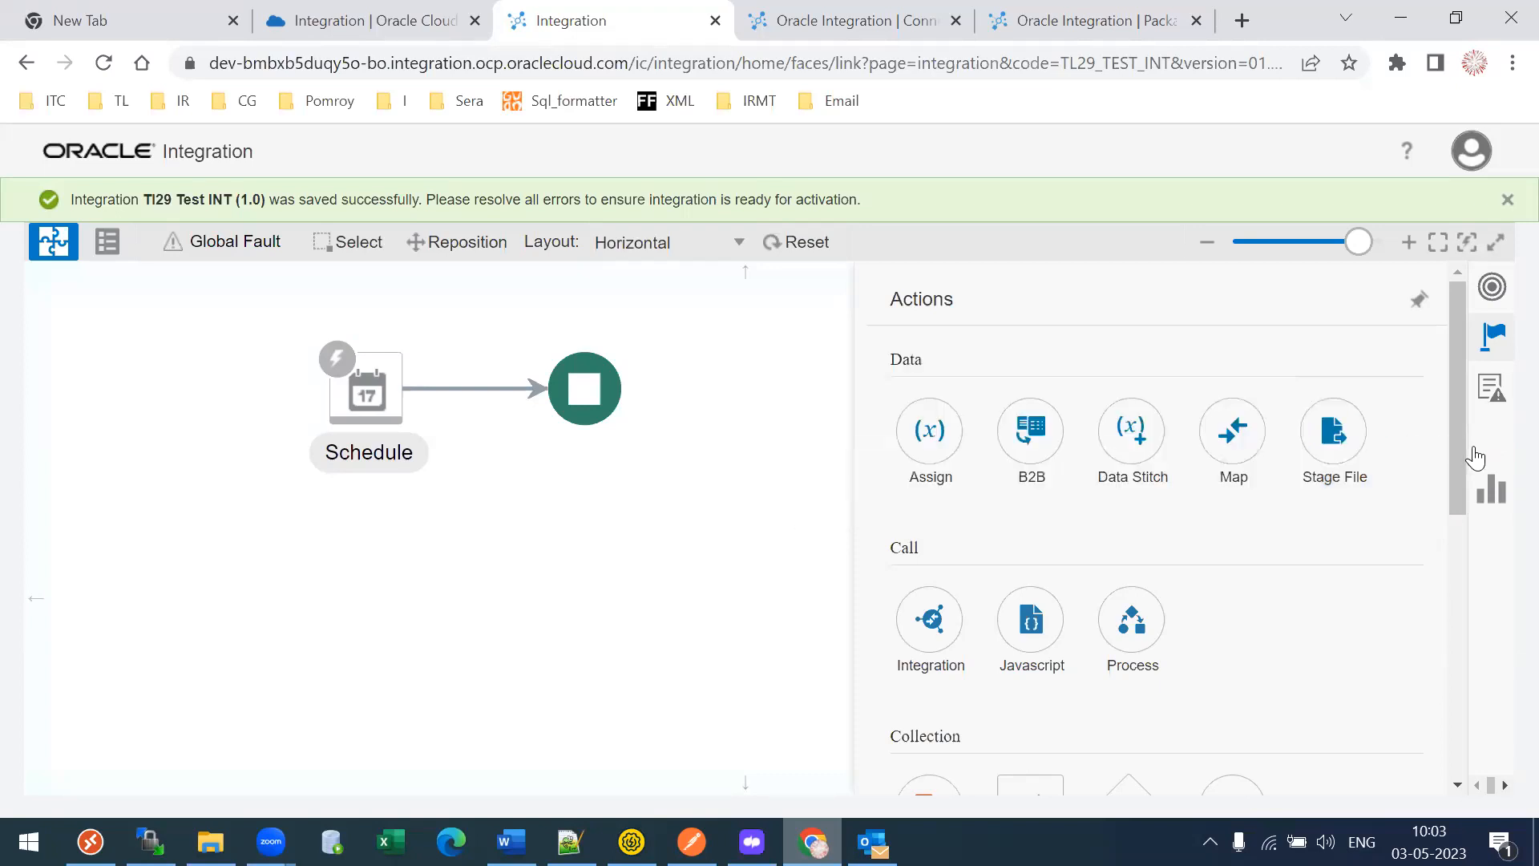
left_click_drag(1459, 453, 1460, 637)
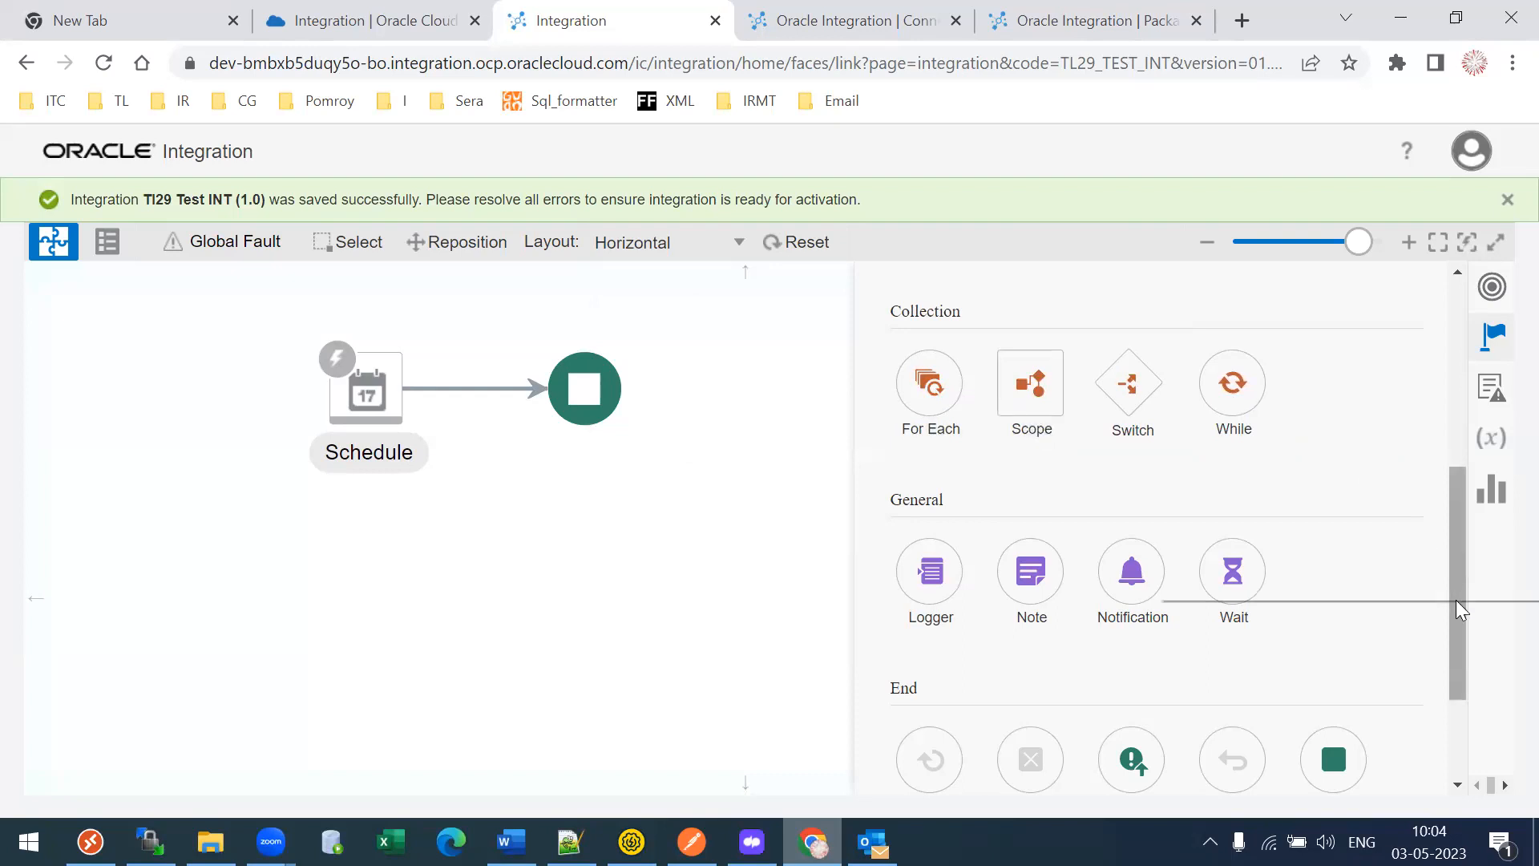
- Scroll down to the End group and drag the Stop action onto the flow's end node
scroll(1457, 621, "down", 1)
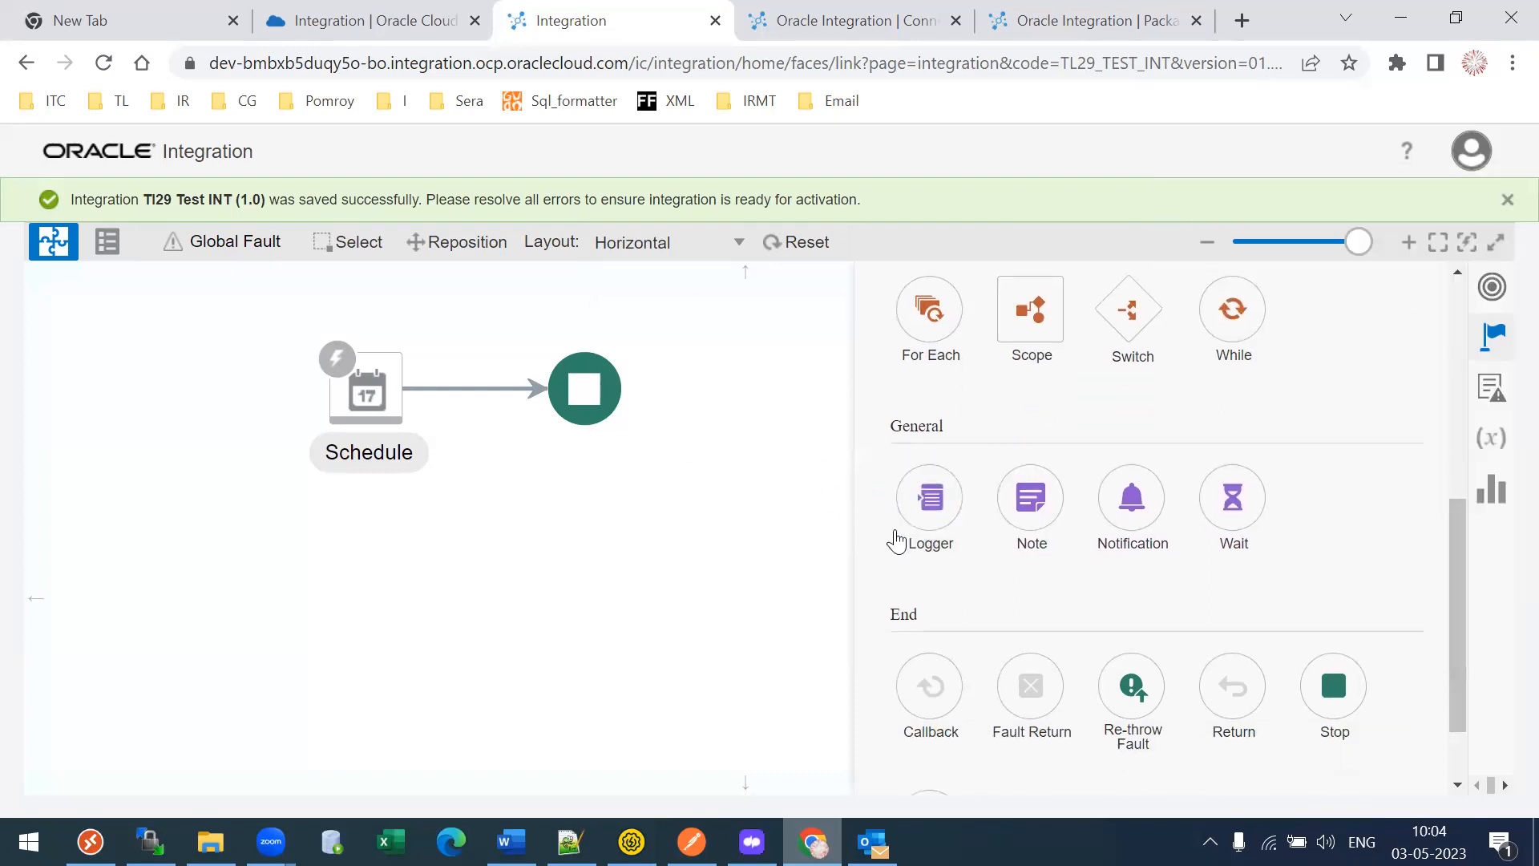
mouse_move(926, 531)
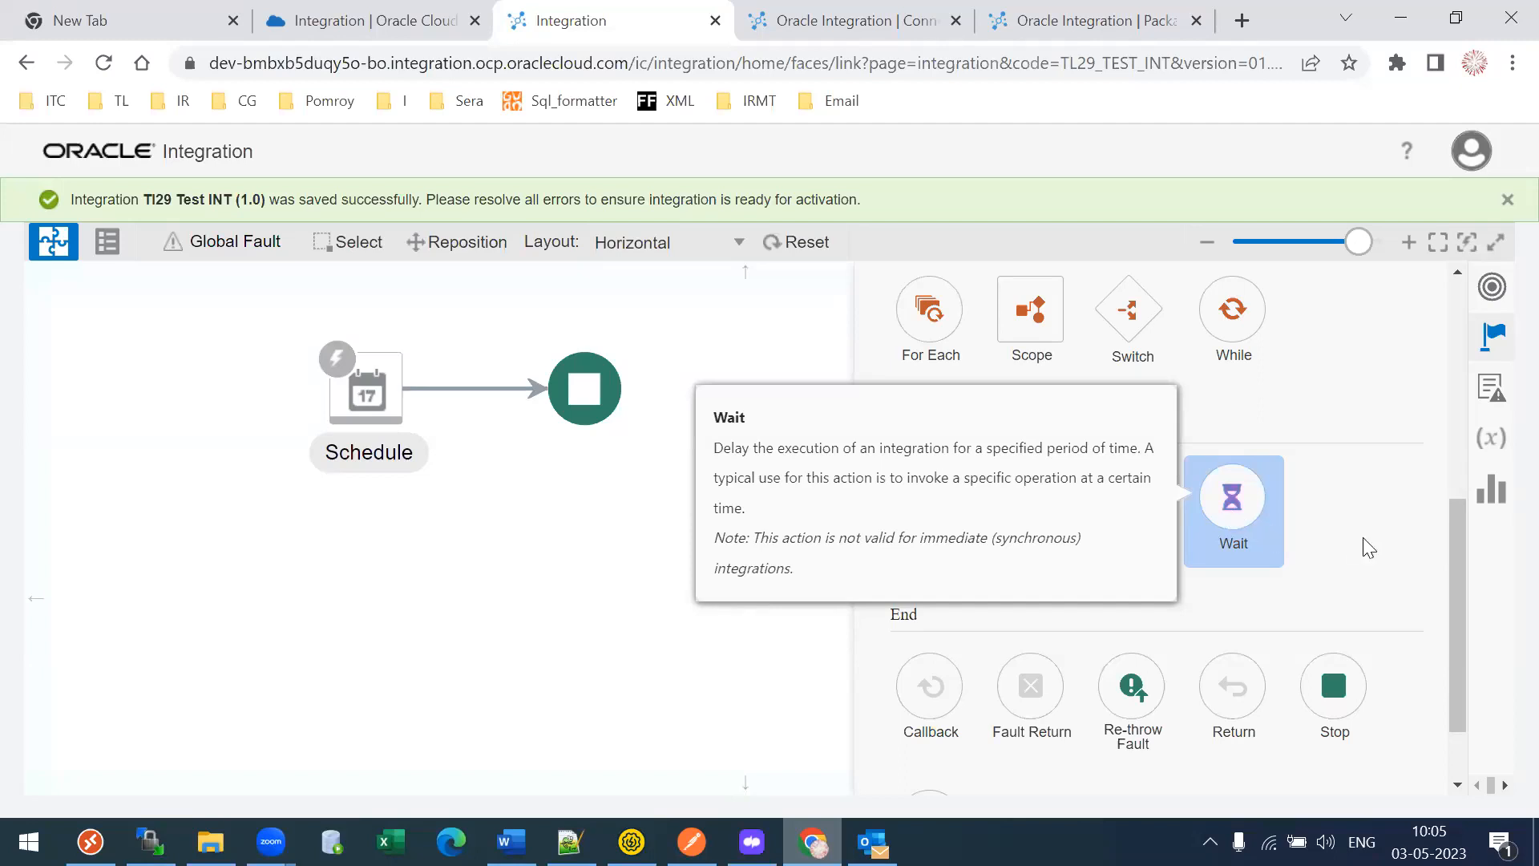
scroll(1450, 612, "down", 2)
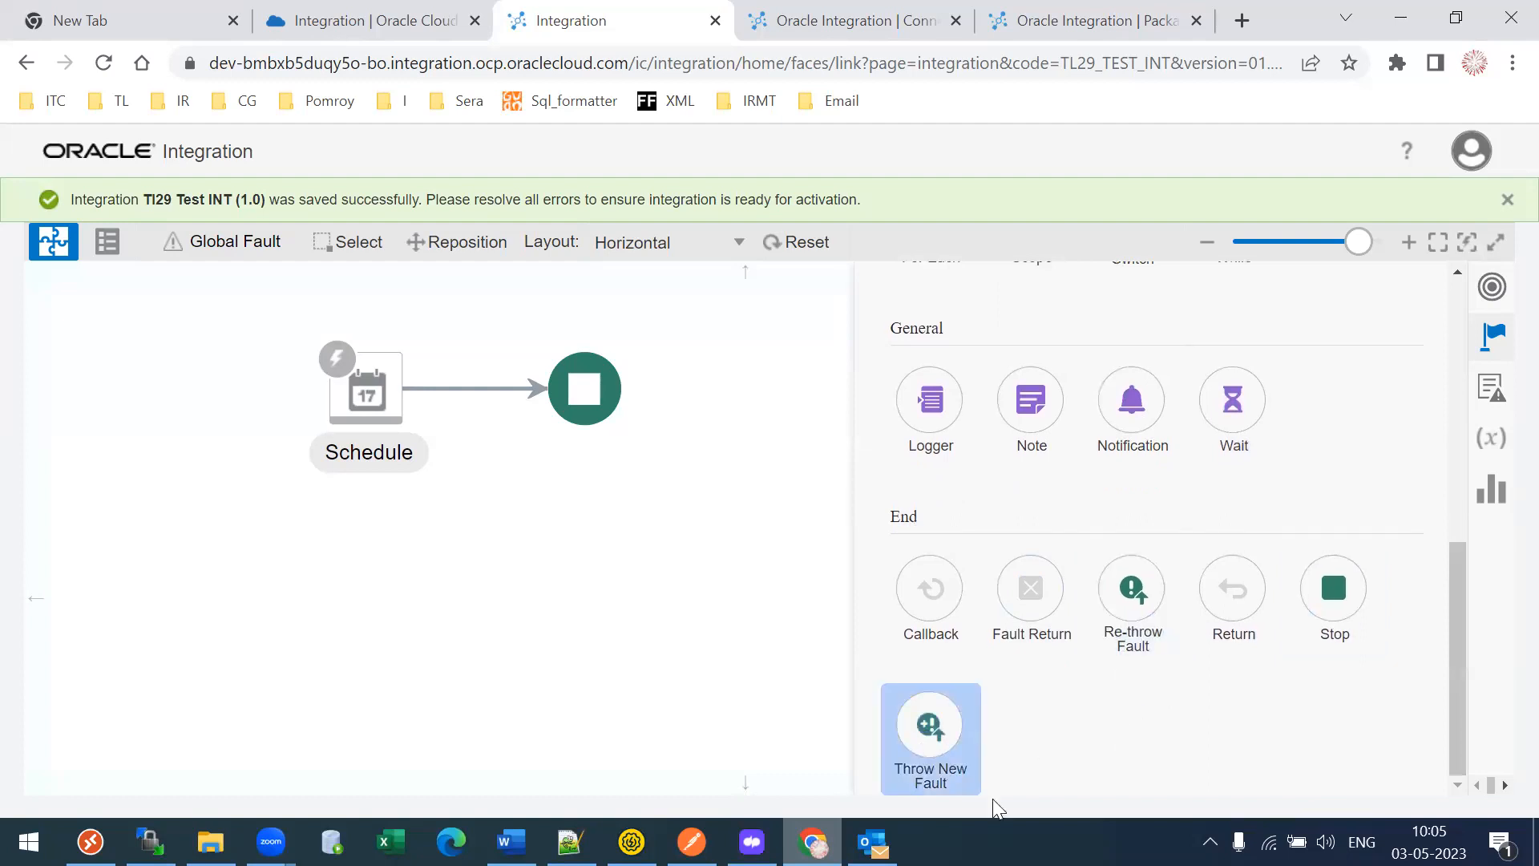
left_click_drag(1333, 607, 585, 413)
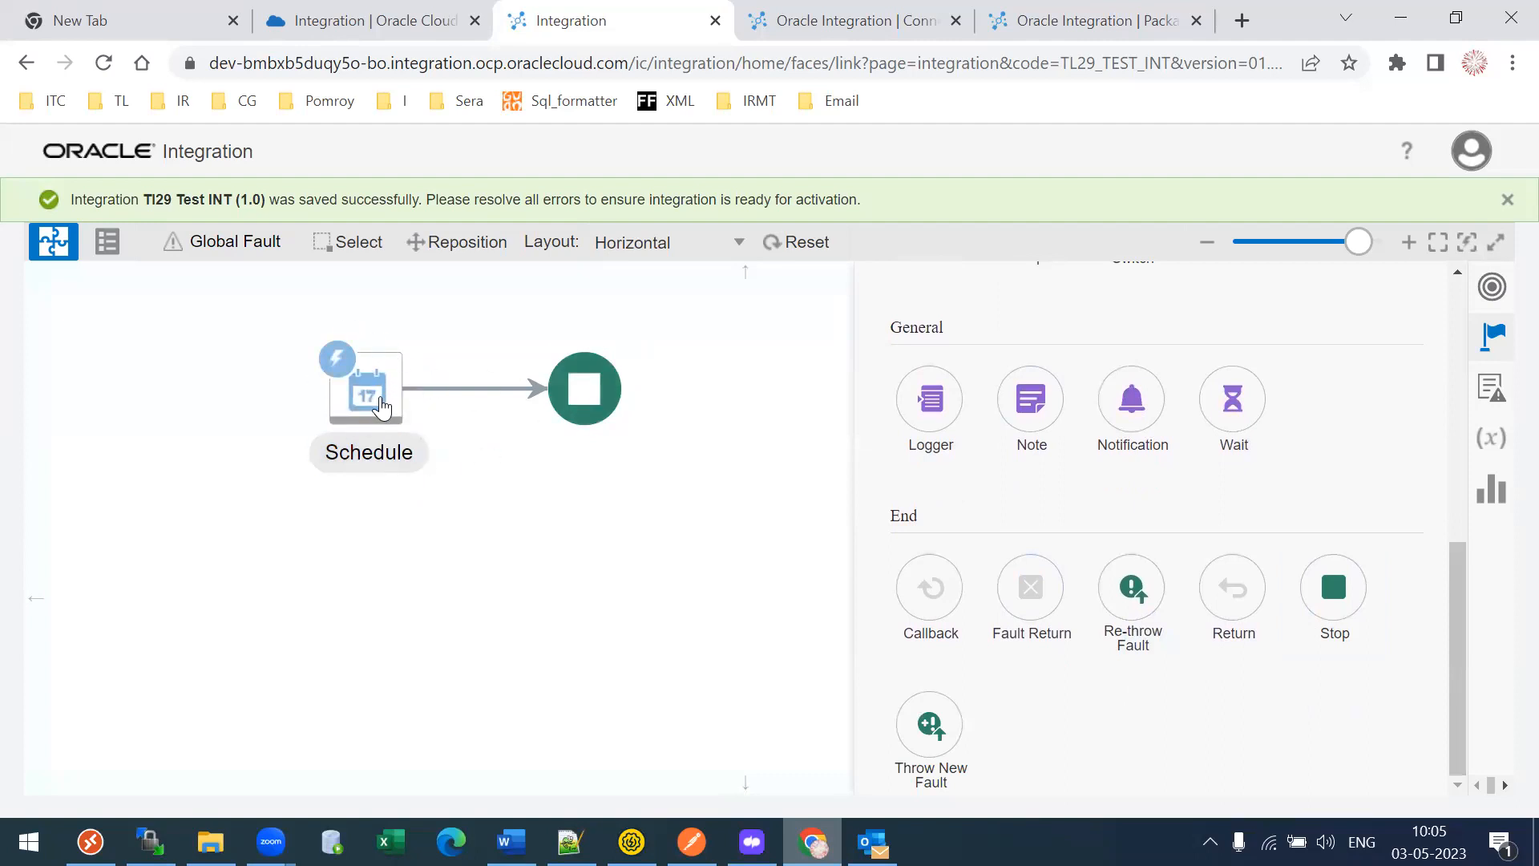
mouse_move(382, 407)
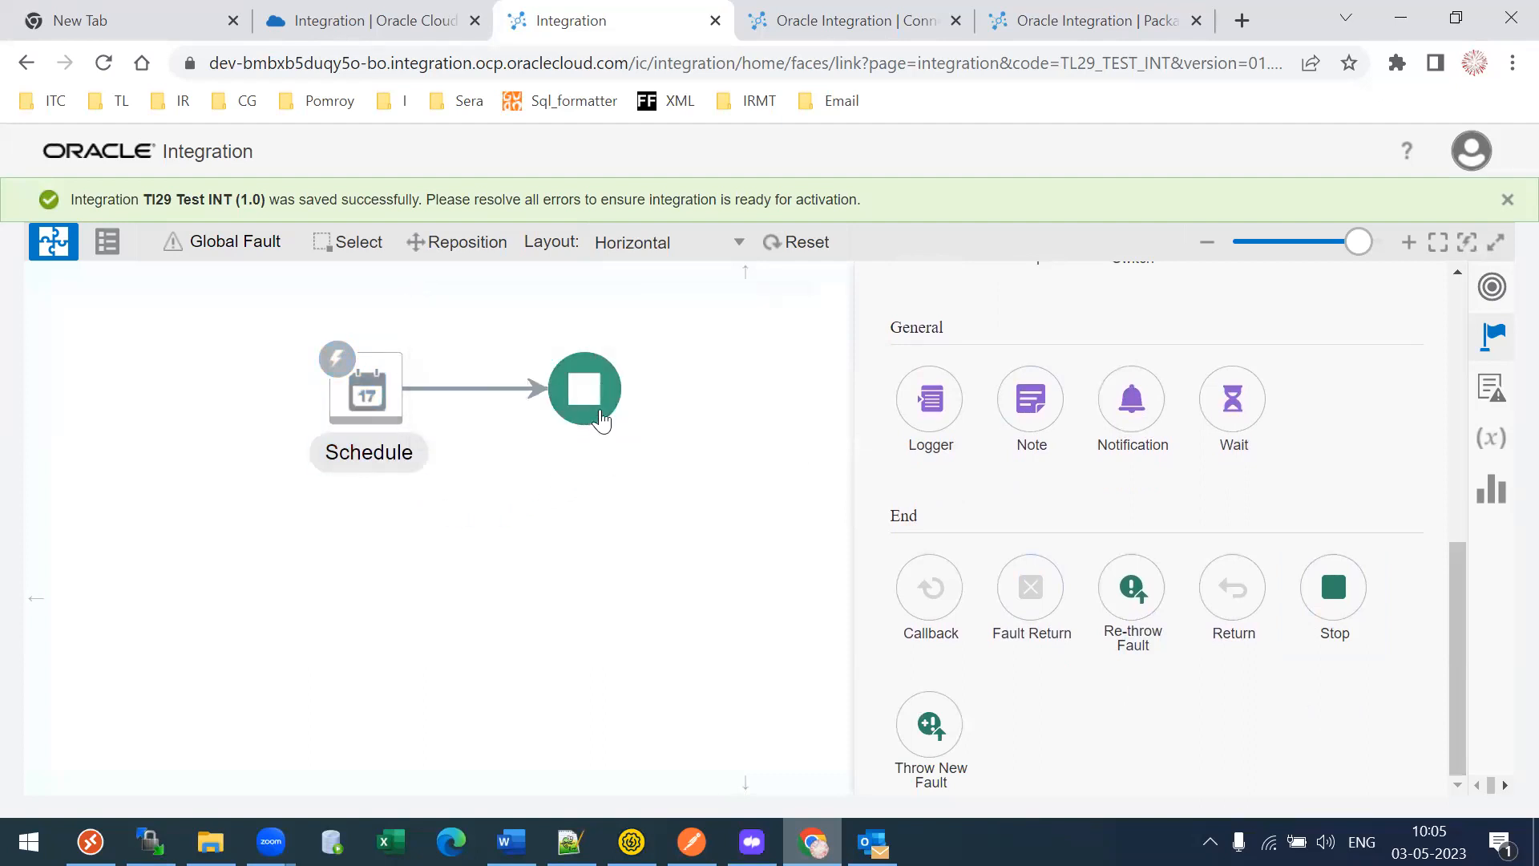
mouse_move(481, 388)
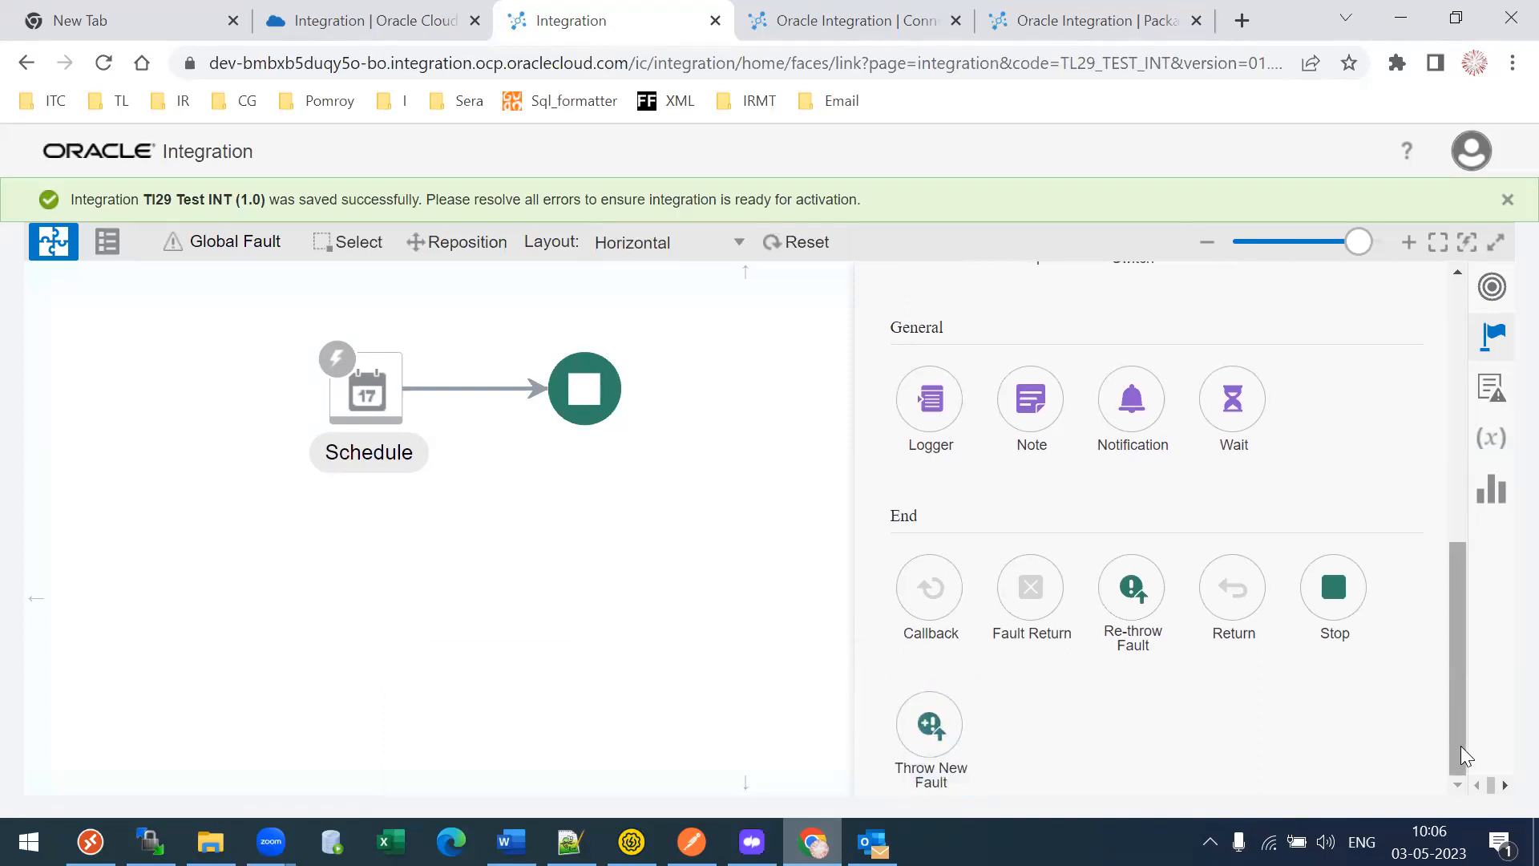
left_click_drag(1458, 749, 1458, 622)
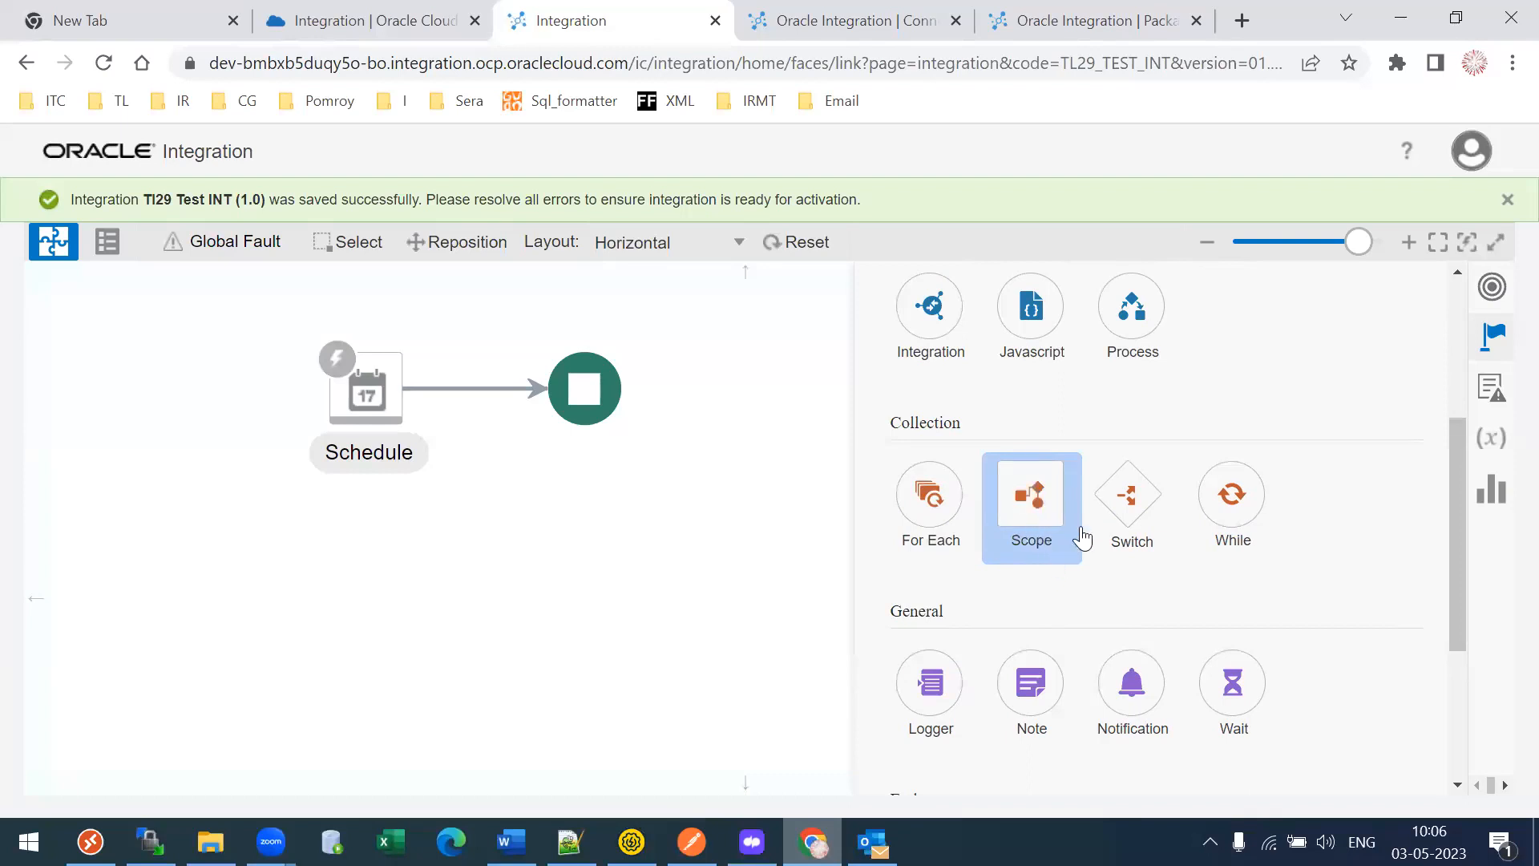
- Hide the Actions palette, dismiss the saved banner, restore the canvas, and close TI29 Test INT
left_click(770, 529)
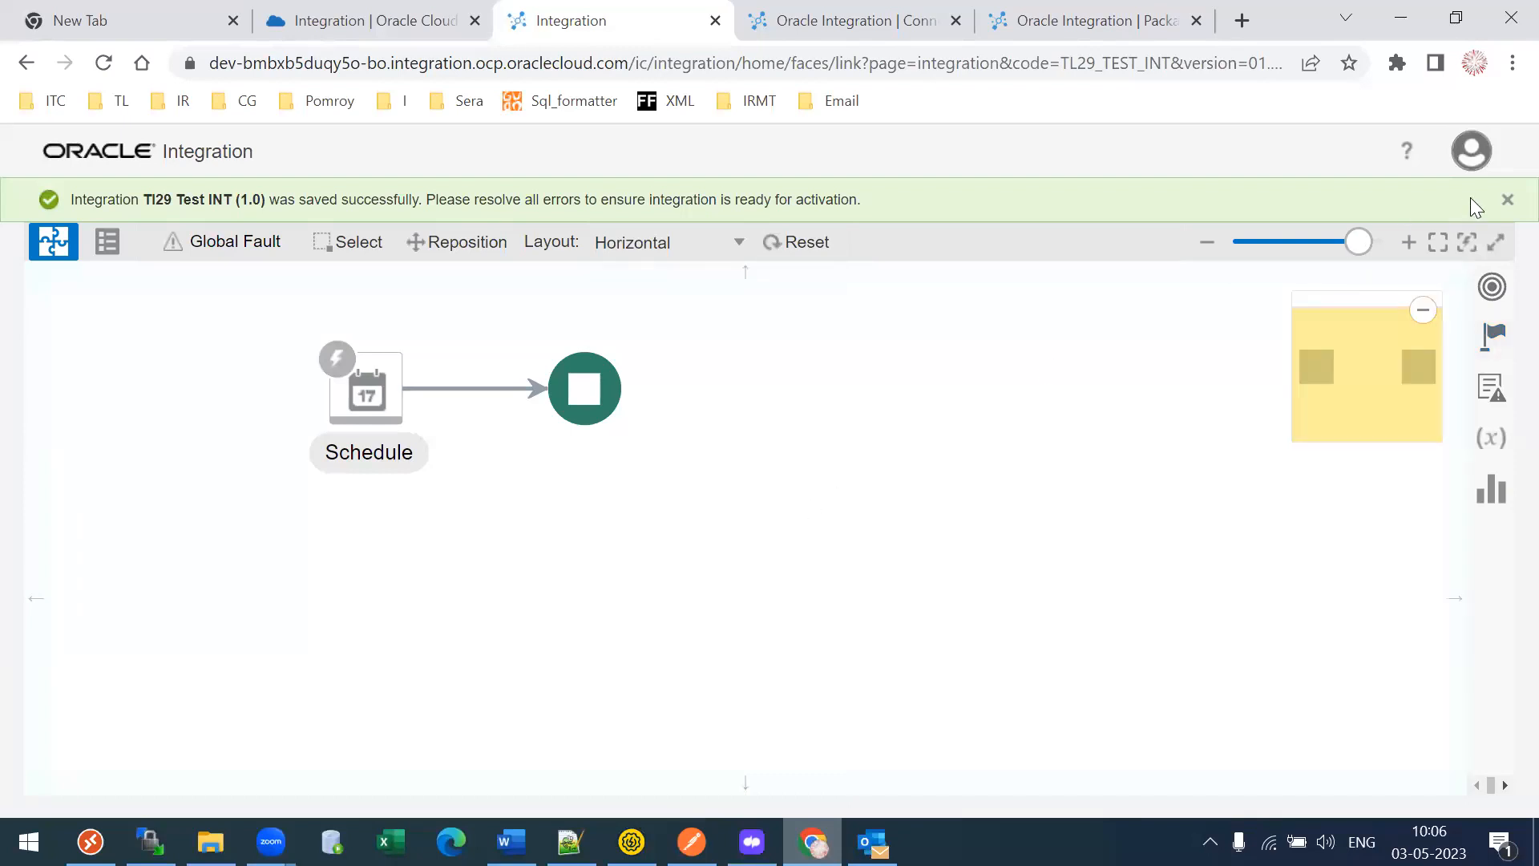
left_click(1507, 200)
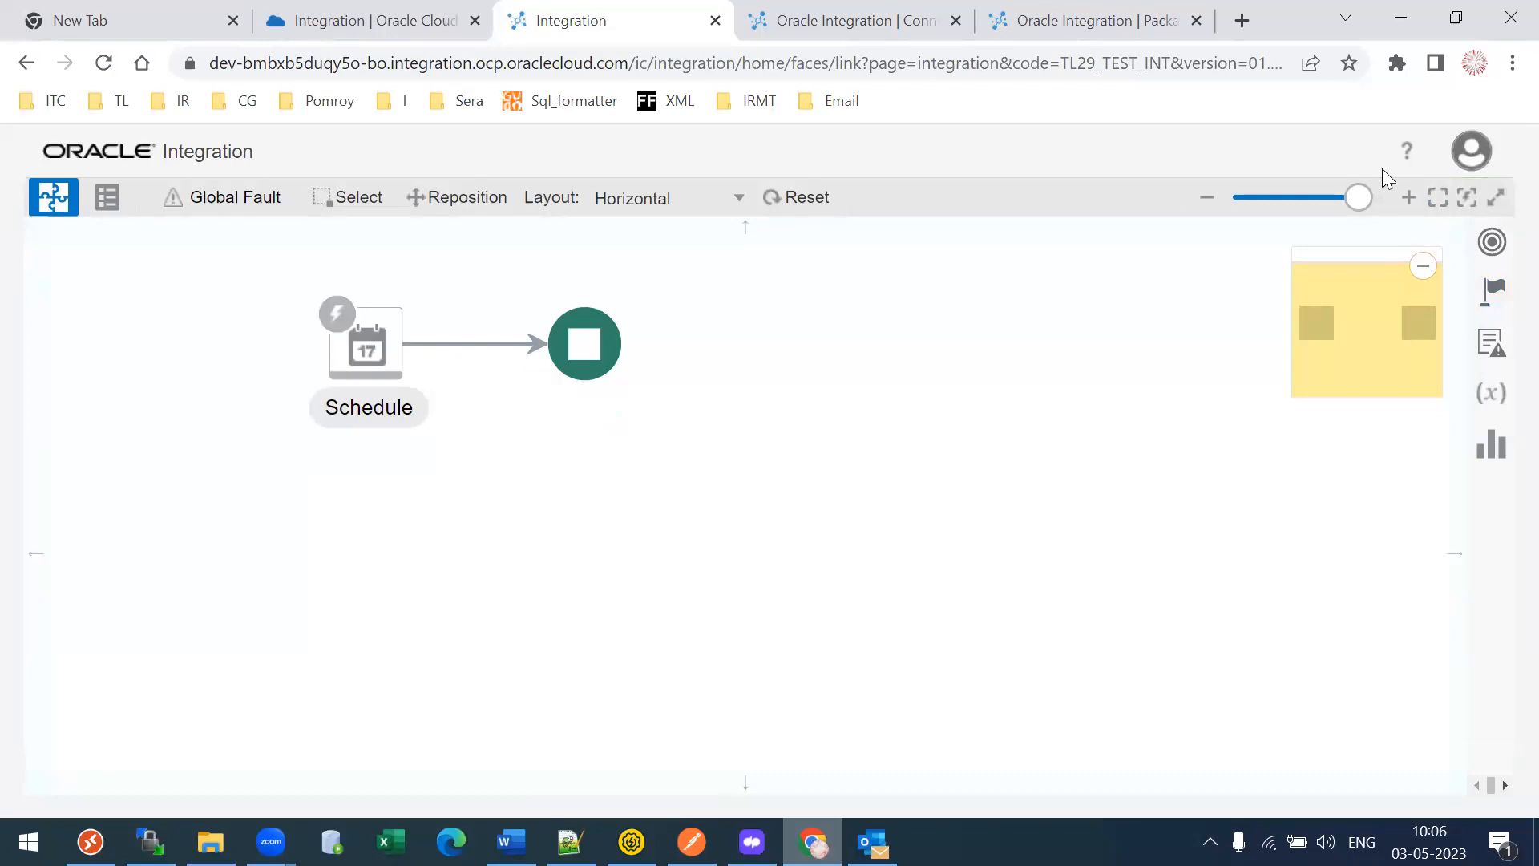
left_click(1495, 197)
left_click(1387, 218)
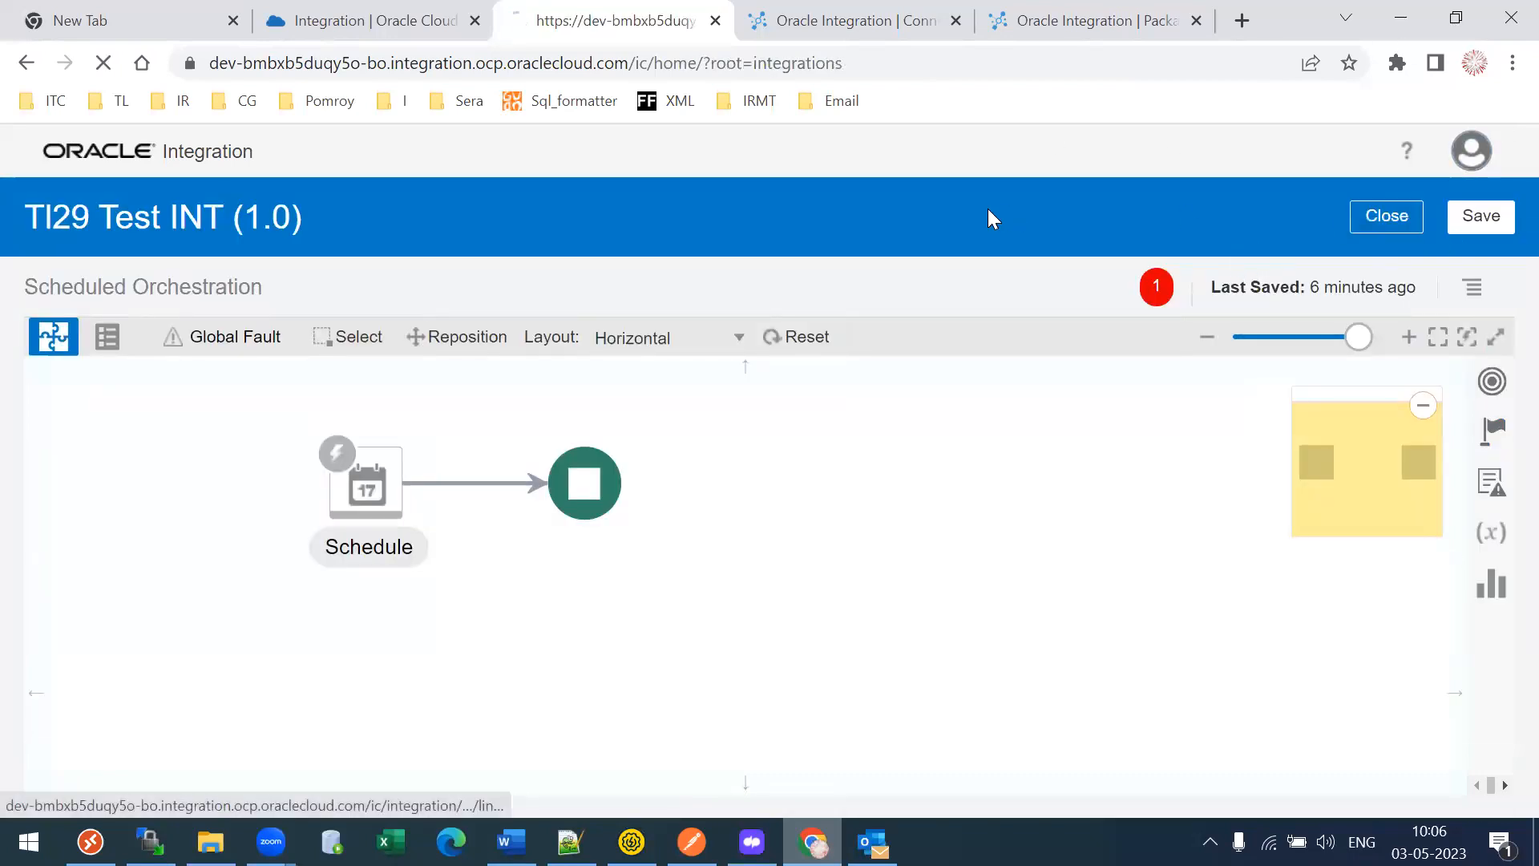